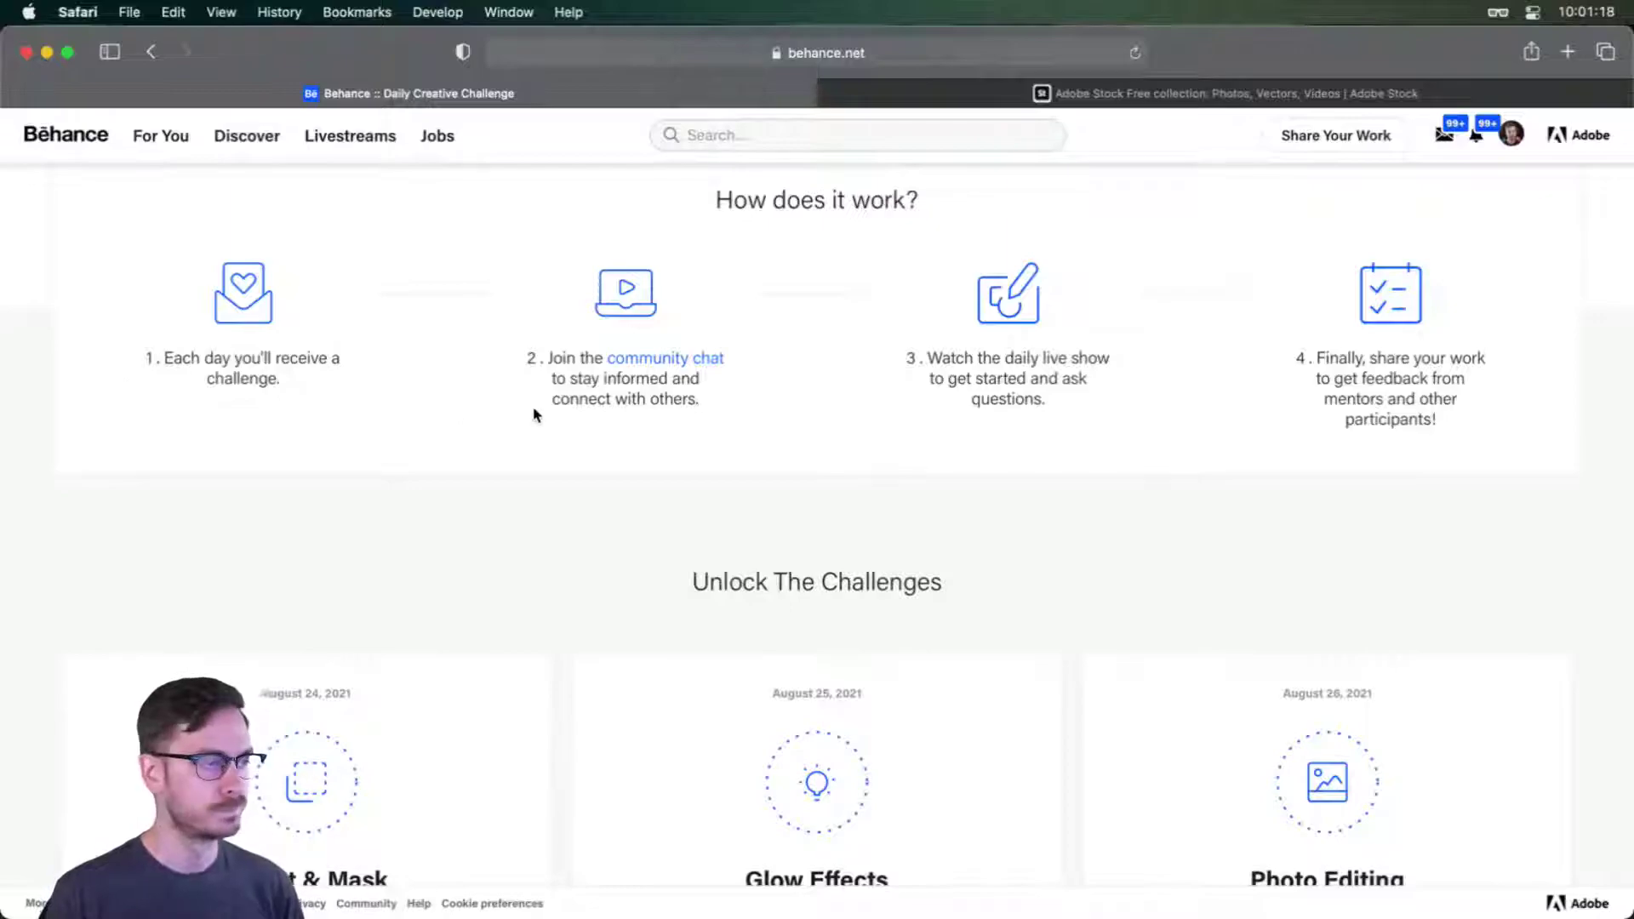
# Switch to Discord and look through the recent submissions and feedback in the Adobe Photoshop server's challenge channel.
pyautogui.press('super+Tab')
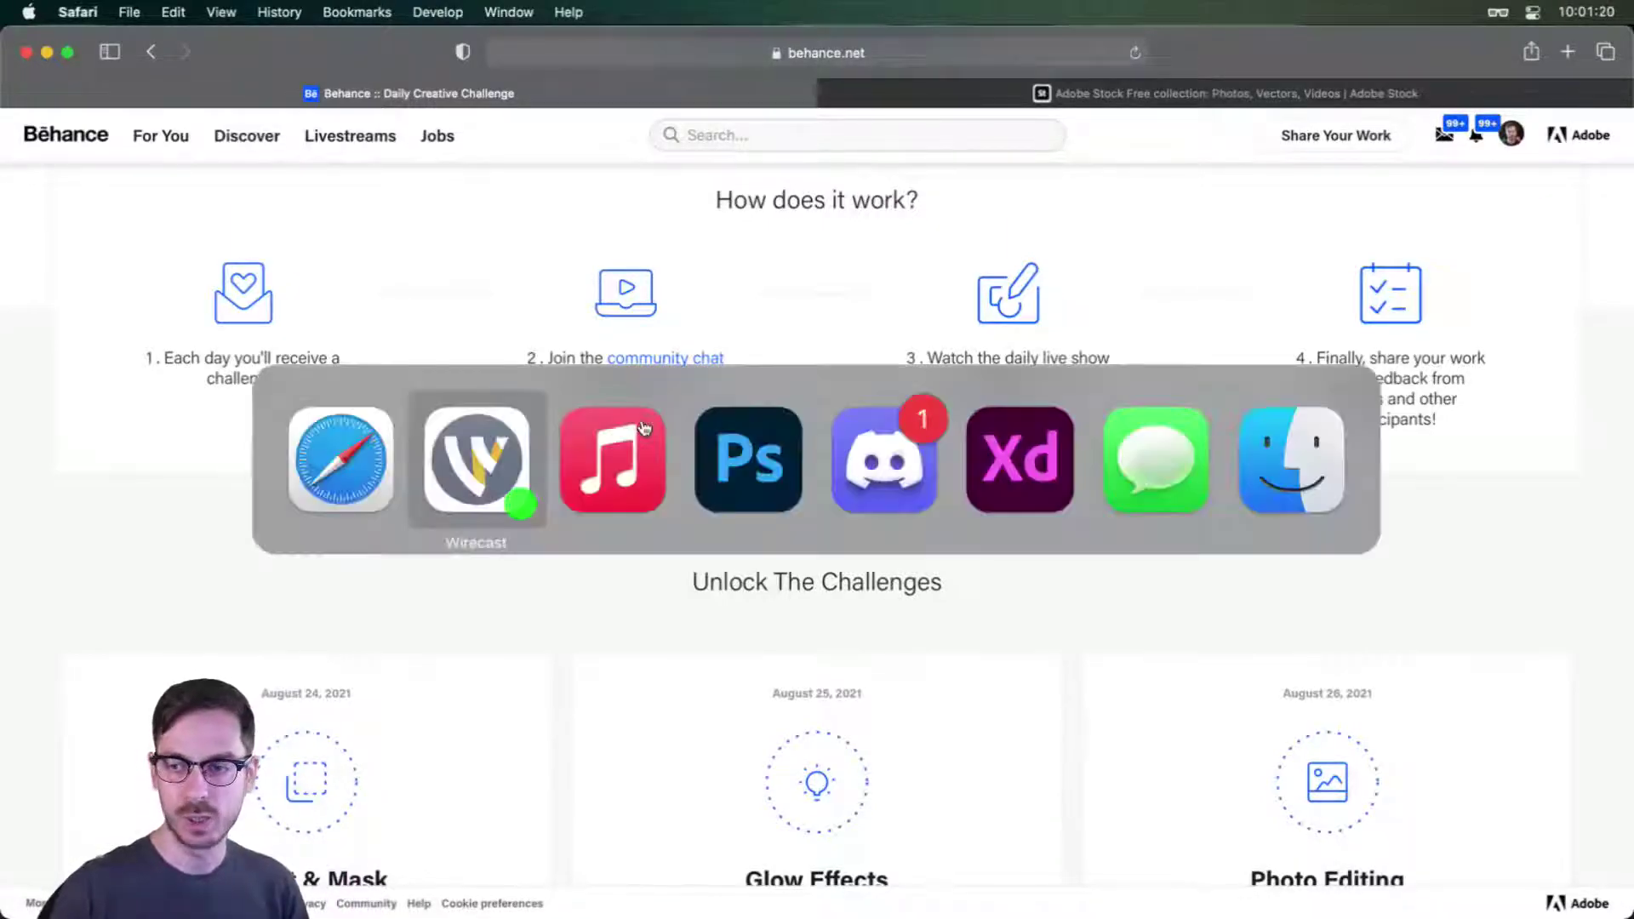
pyautogui.press('super+Tab')
pyautogui.press('super+Tab')
pyautogui.press('super+Tab')
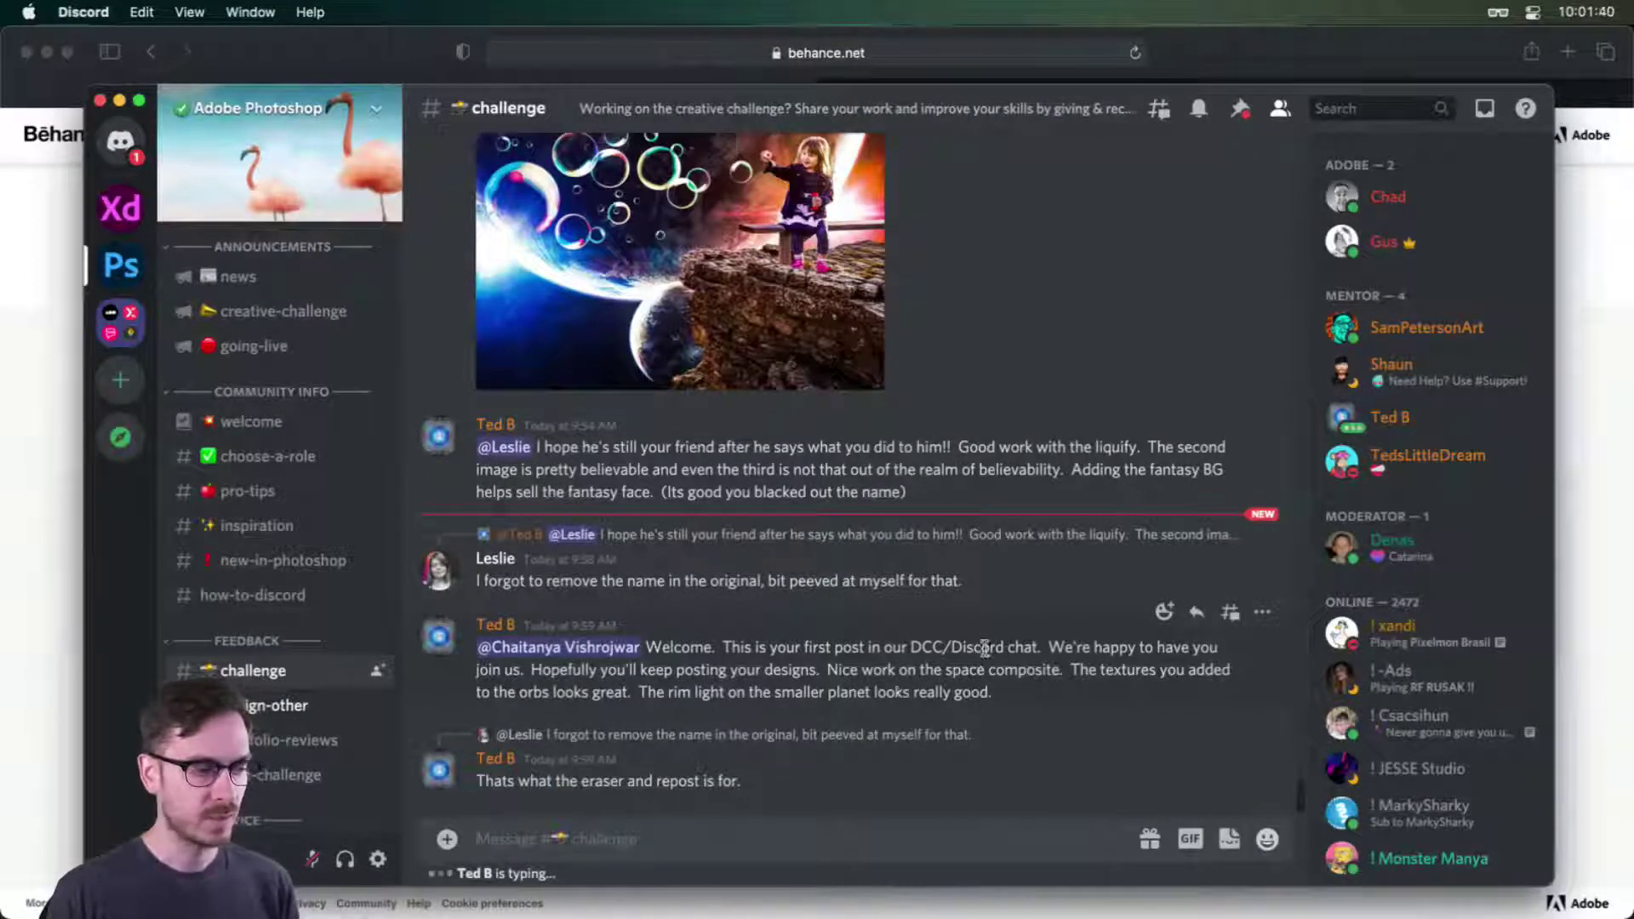
pyautogui.scroll(10, 989, 625)
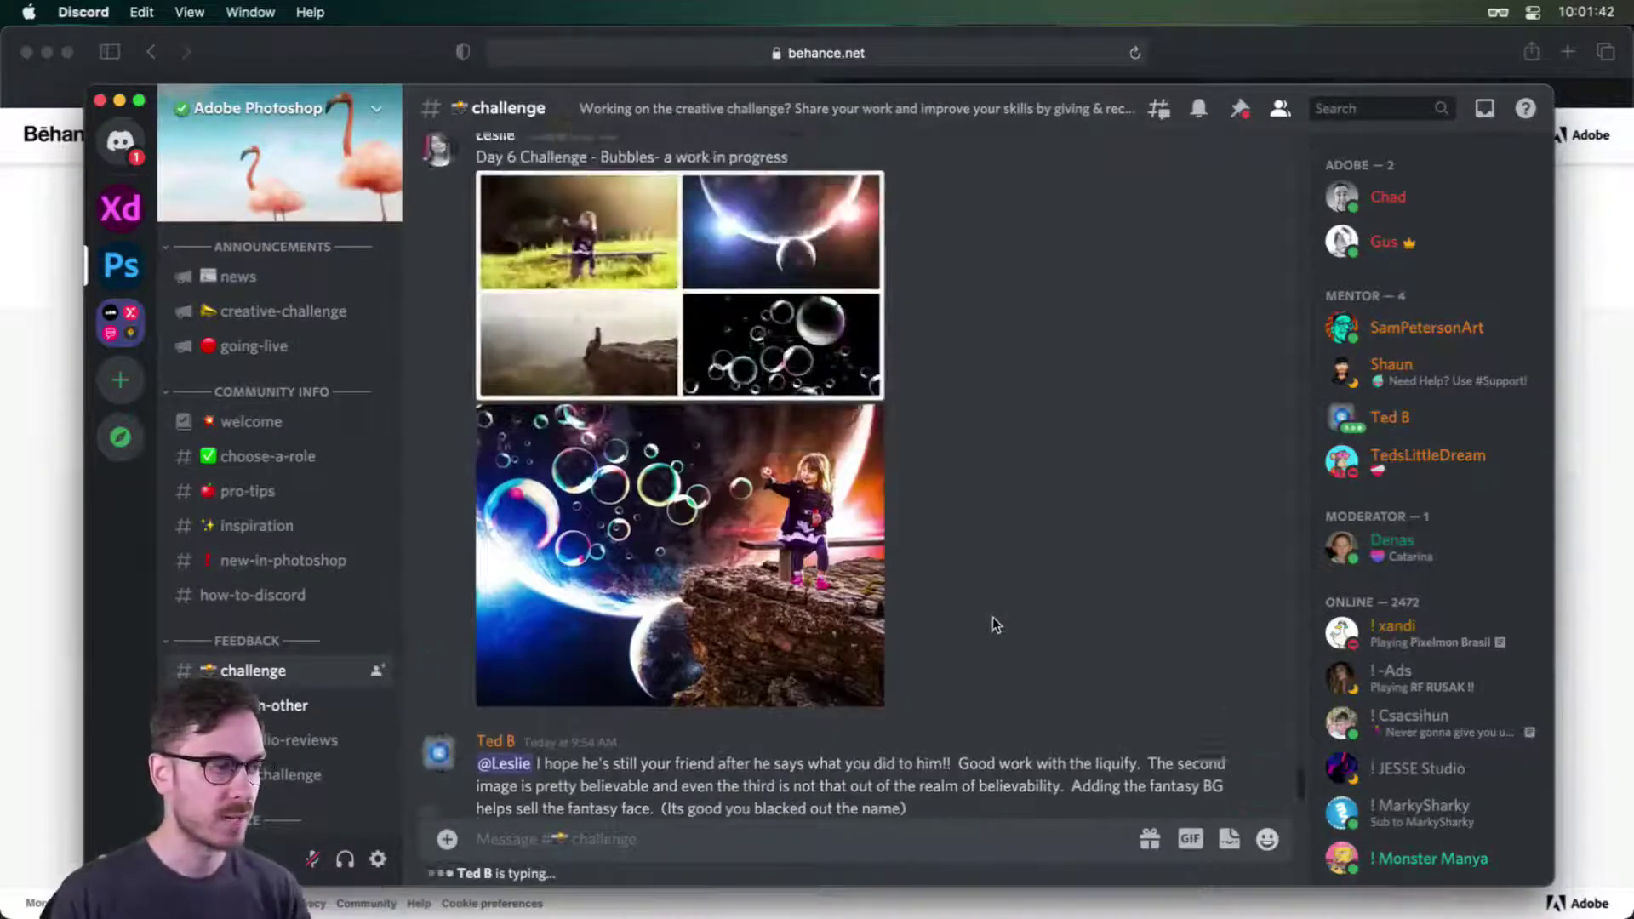
pyautogui.scroll(-5, 993, 616)
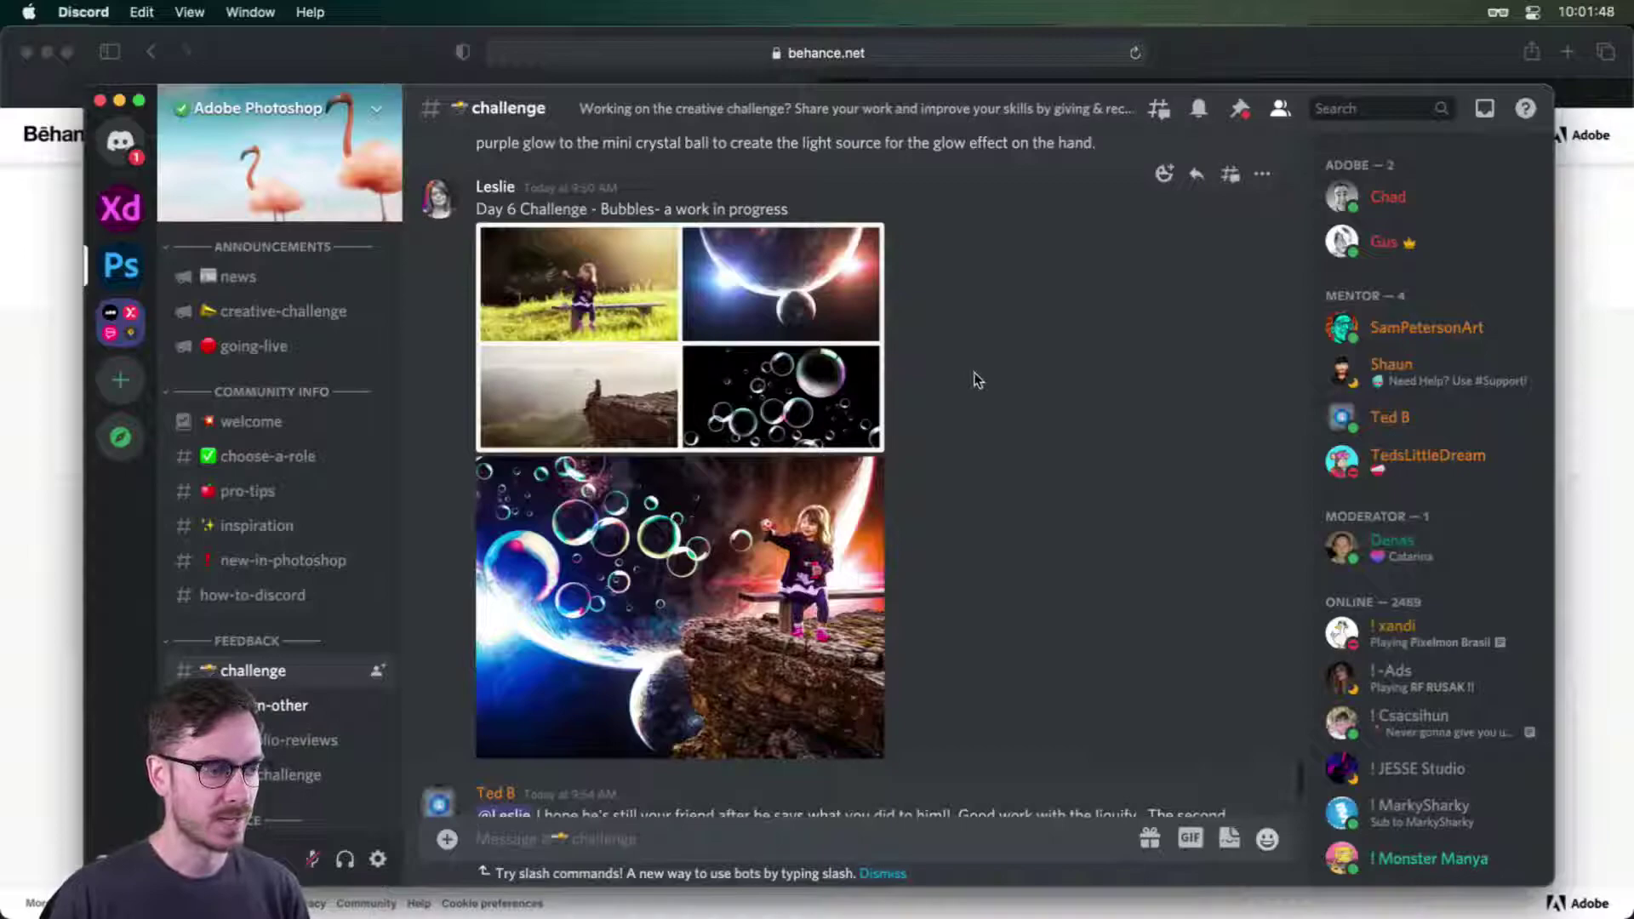
pyautogui.scroll(15, 977, 380)
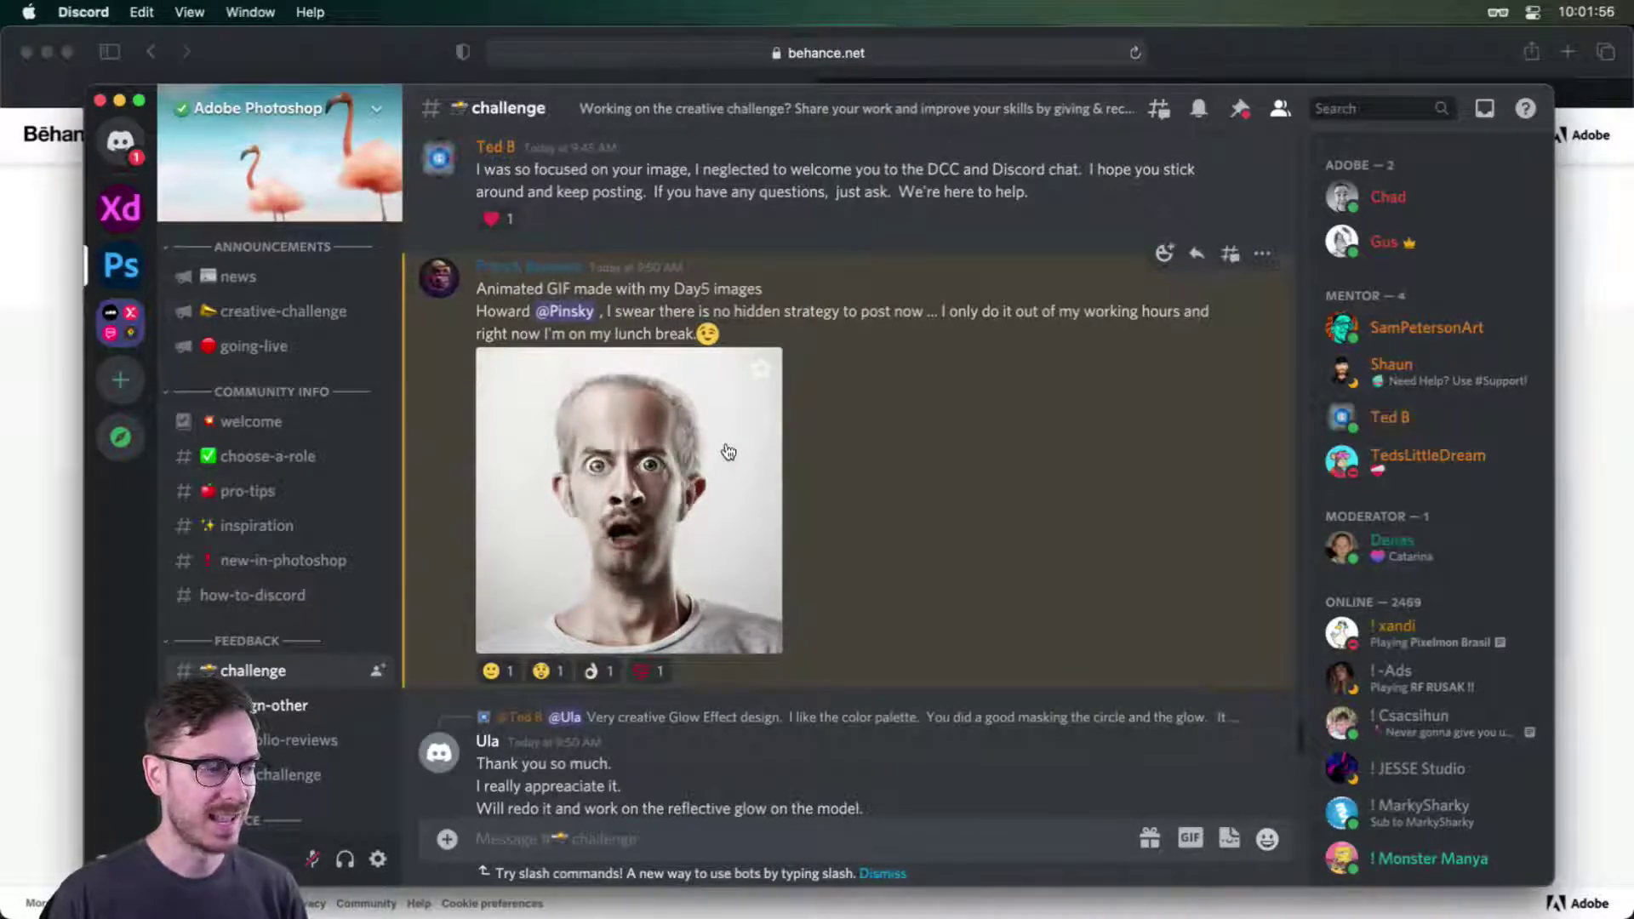
pyautogui.scroll(10, 851, 443)
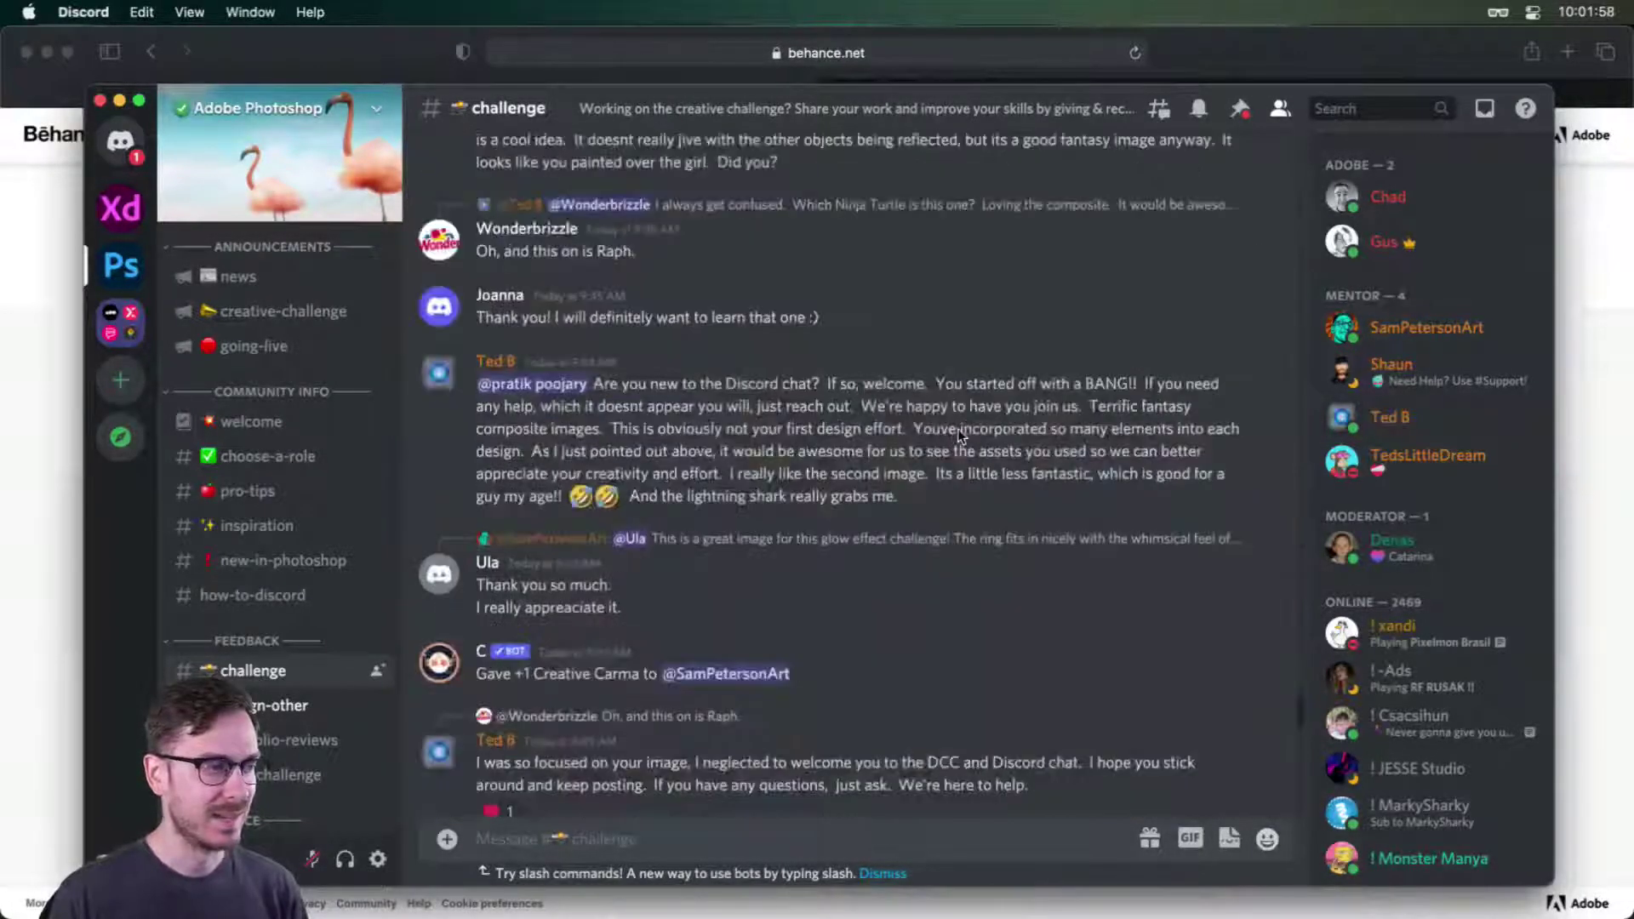
pyautogui.scroll(5, 960, 437)
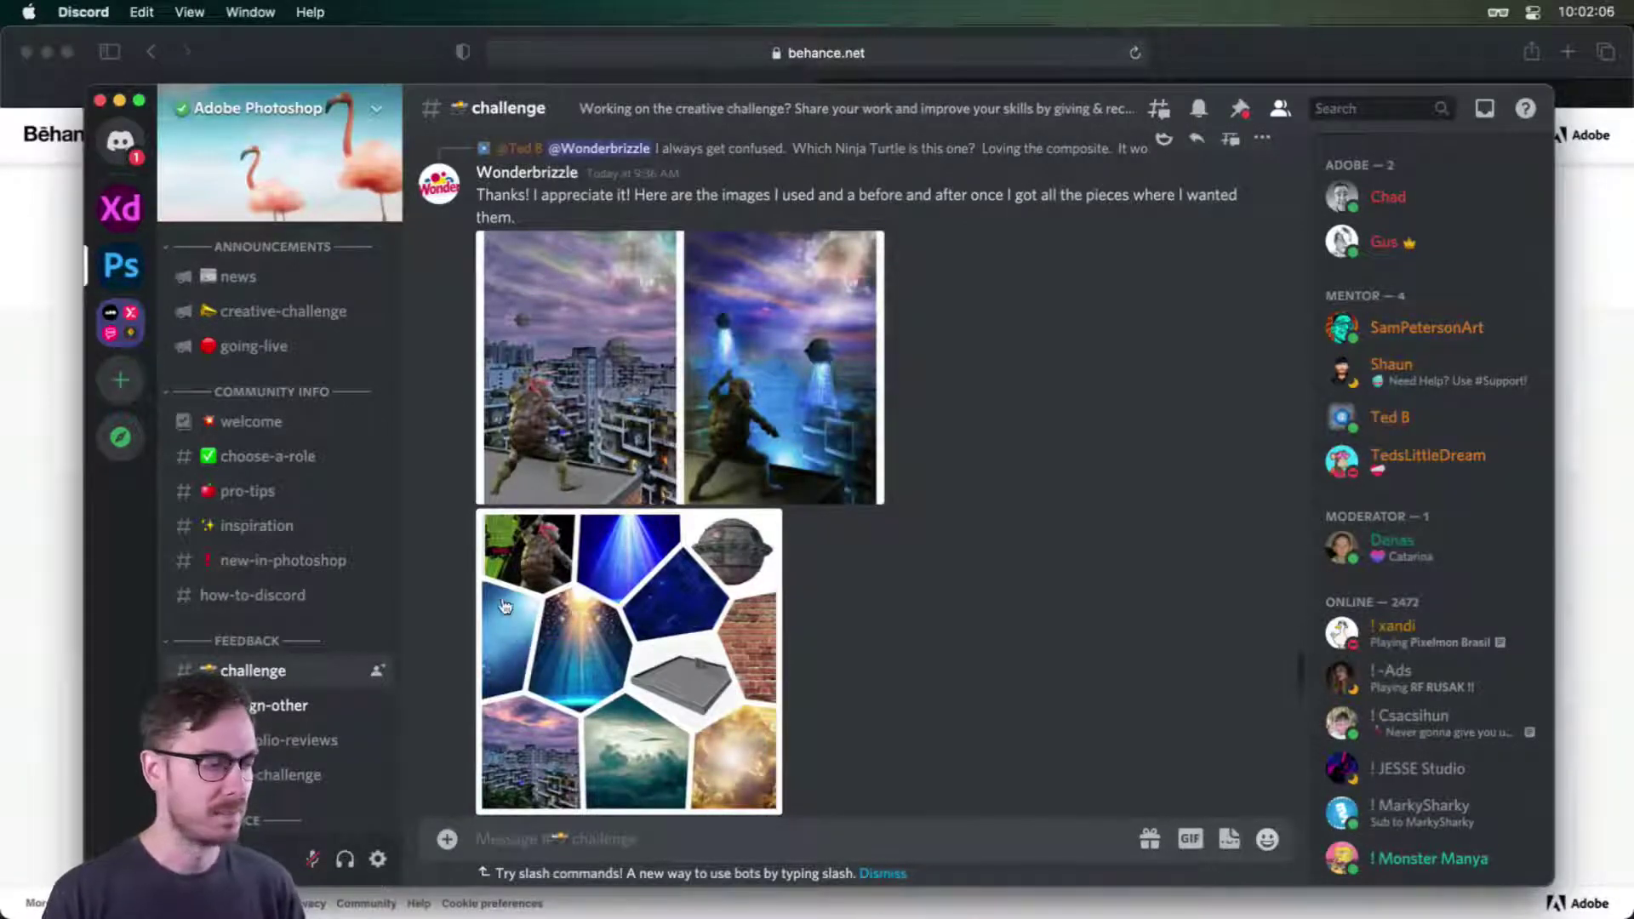
pyautogui.scroll(-10, 871, 587)
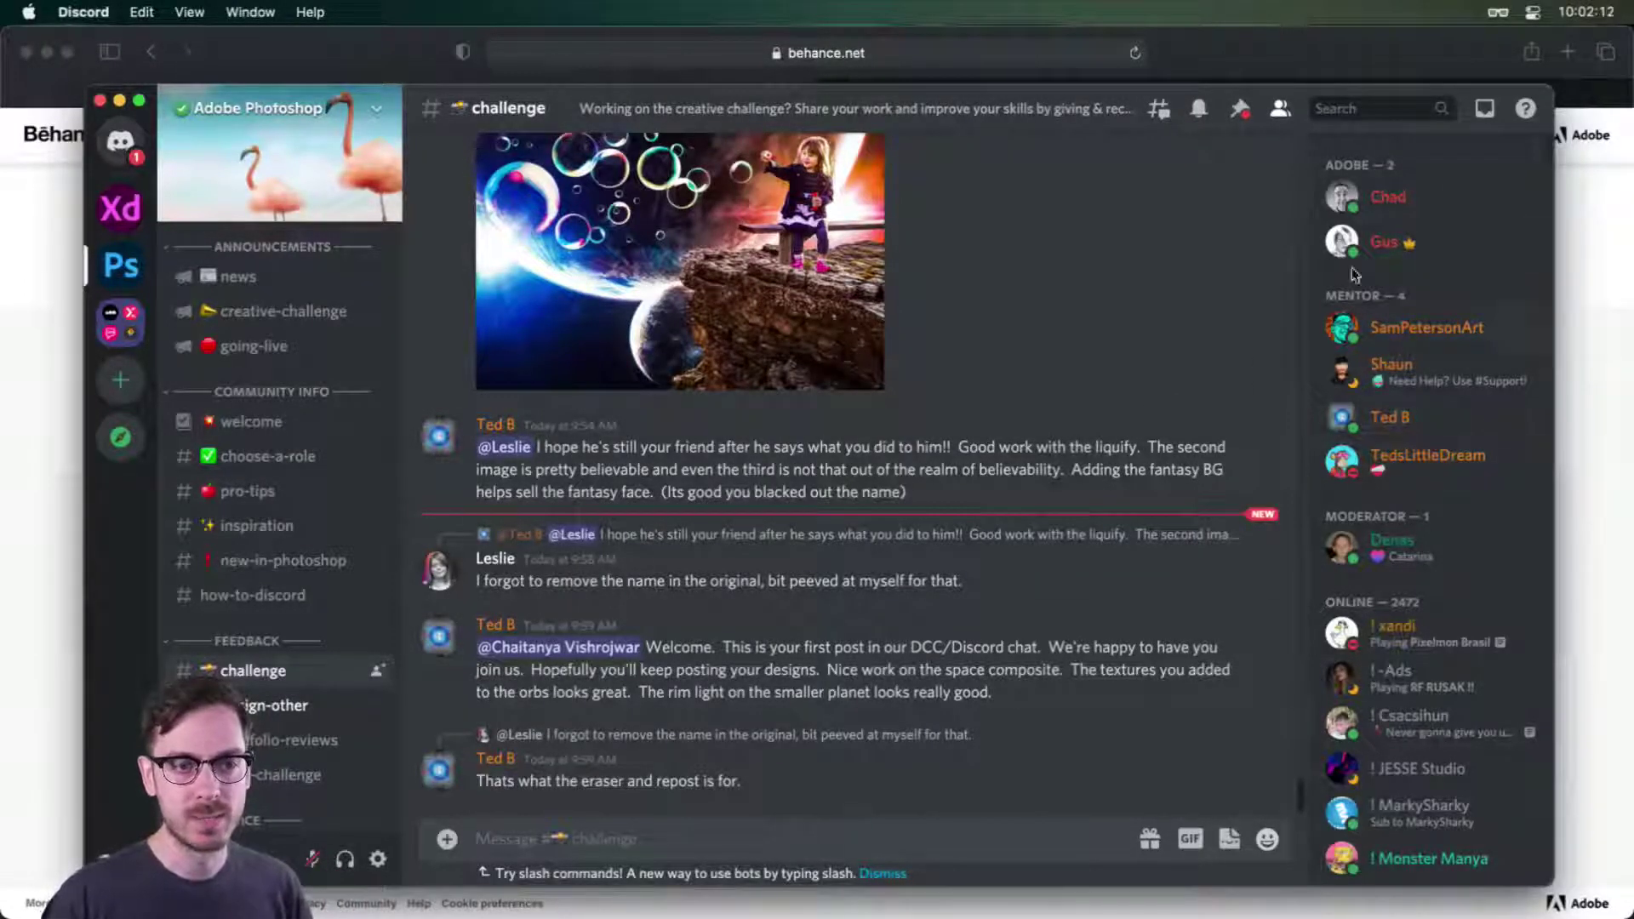
# Switch back to Safari and review the Behance daily challenges from Select & Mask through Icons & Badges.
pyautogui.press('super+Tab')
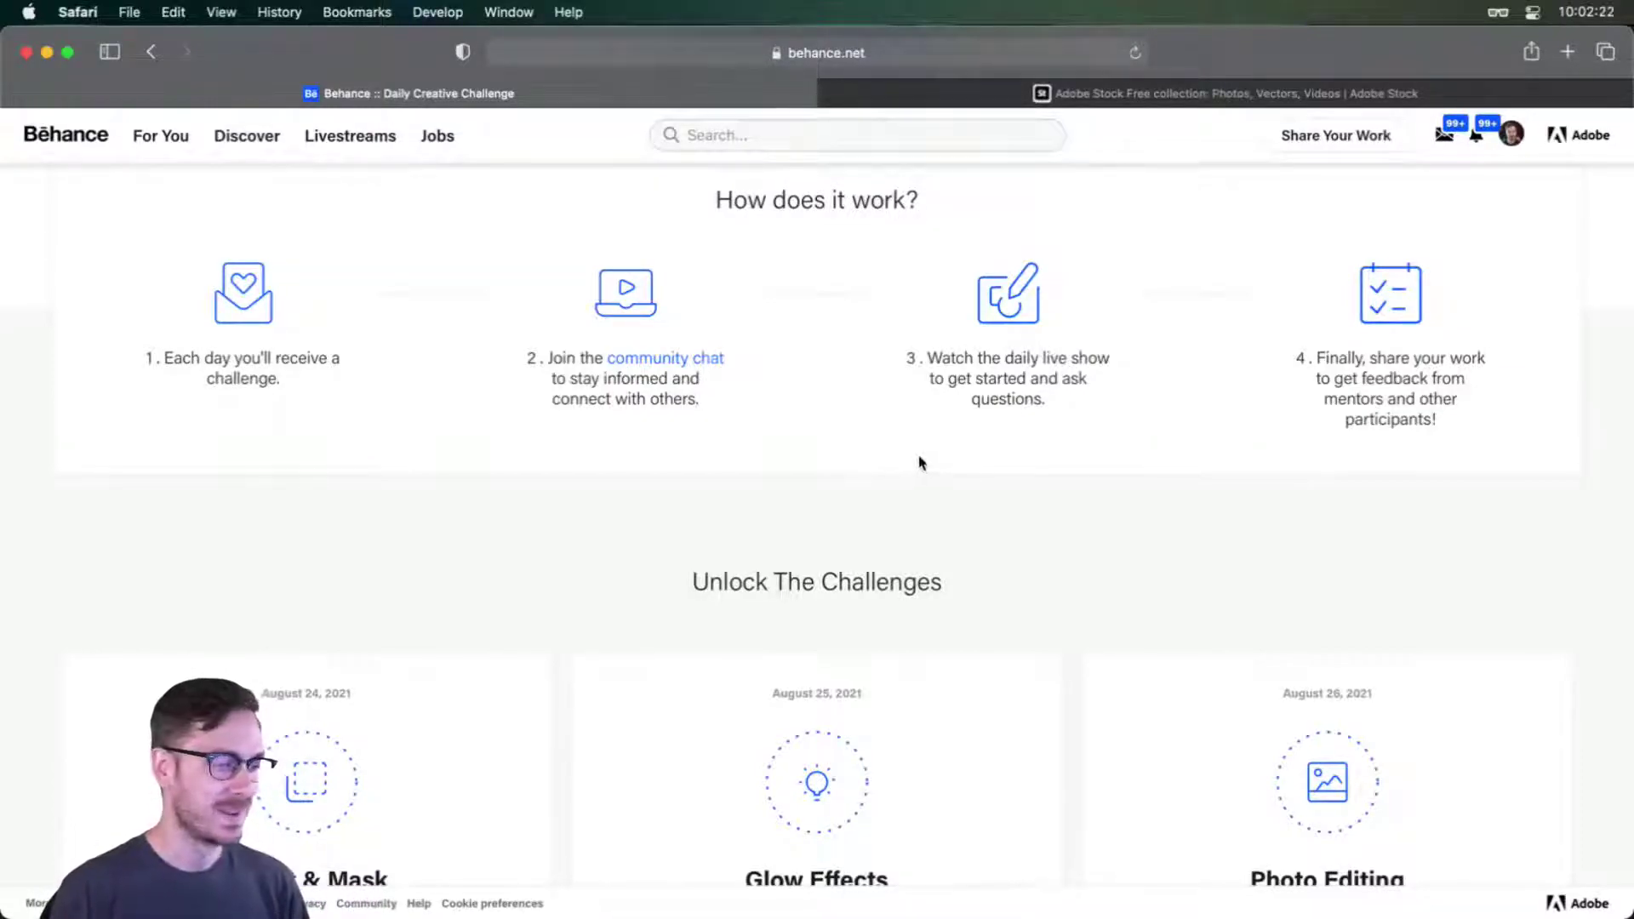
pyautogui.scroll(-5, 928, 460)
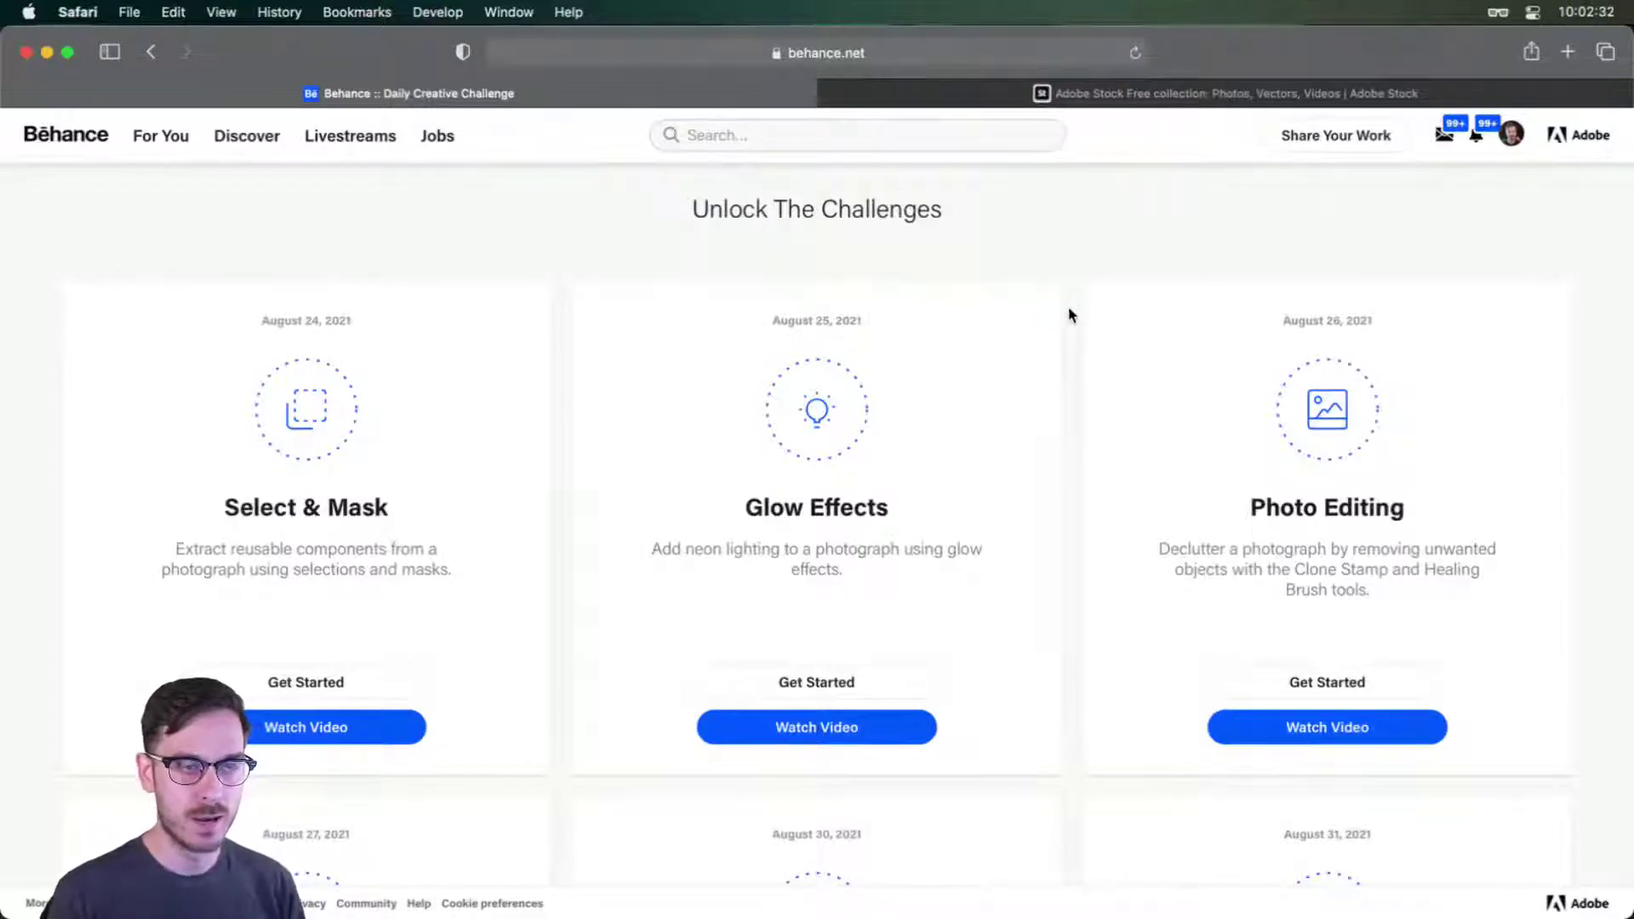
pyautogui.scroll(-2, 1066, 317)
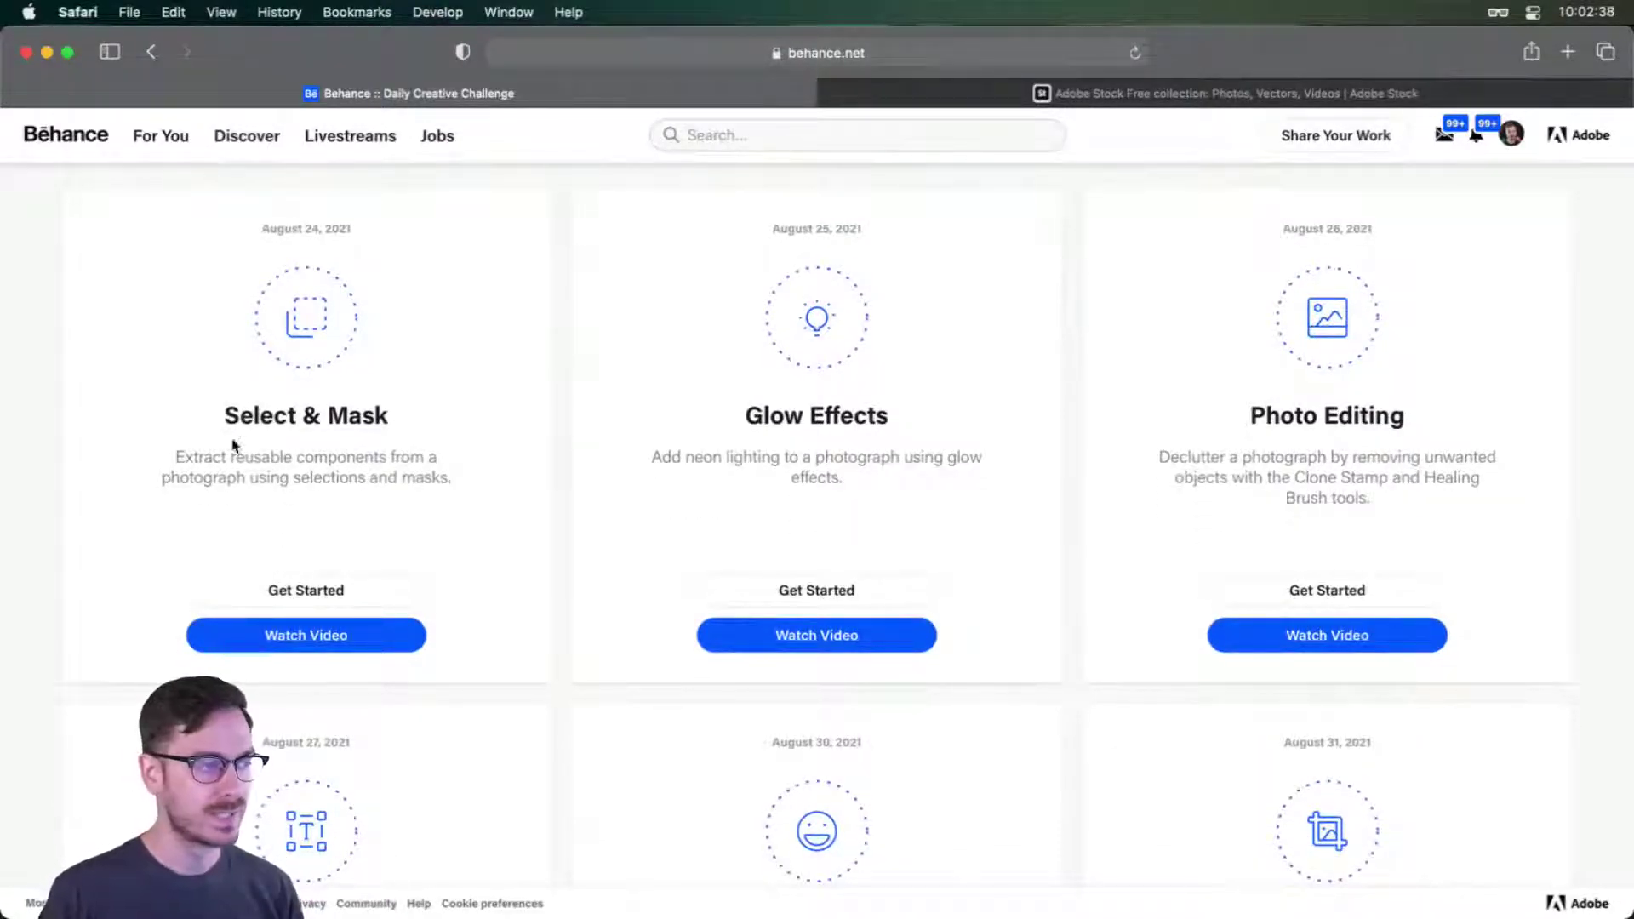
pyautogui.scroll(-2, 927, 437)
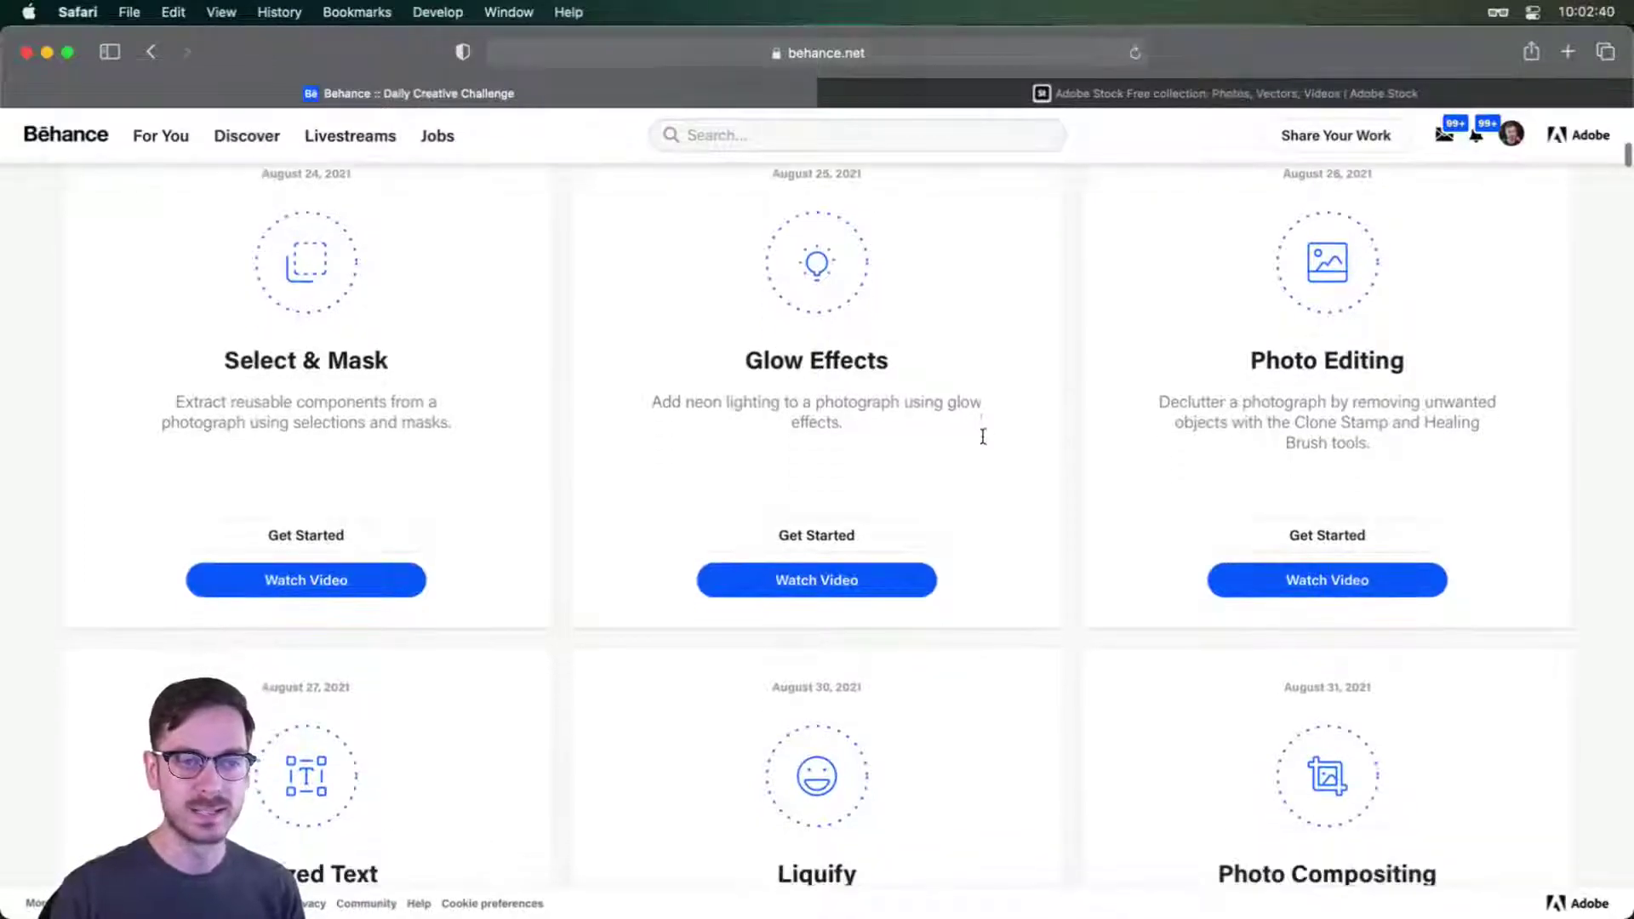
pyautogui.scroll(-5, 1258, 414)
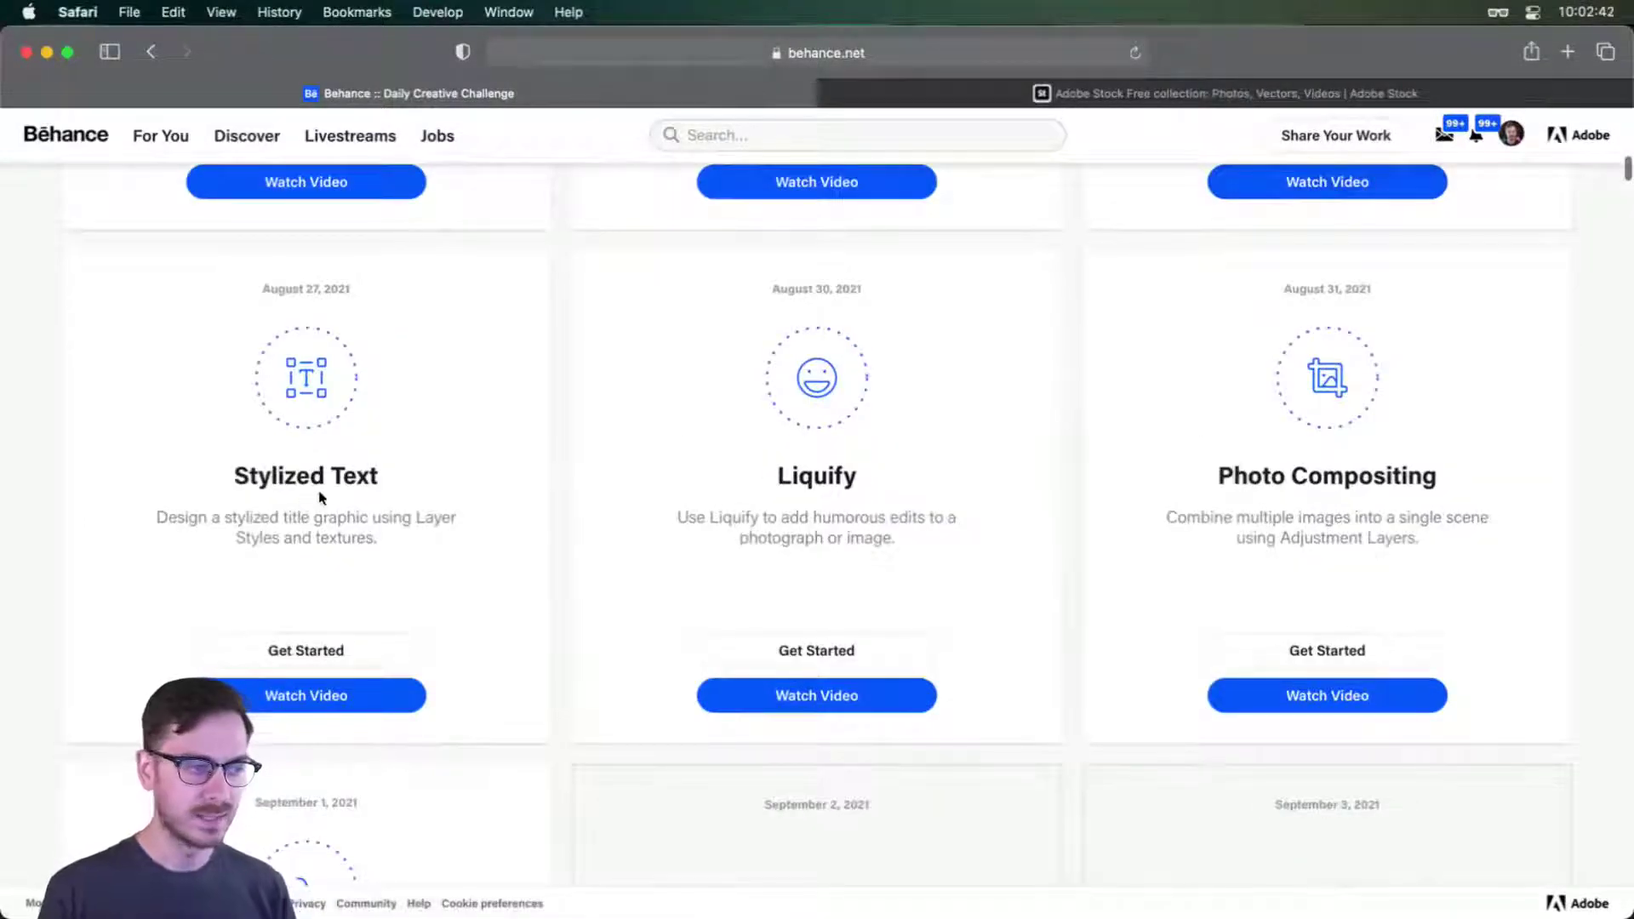
pyautogui.scroll(-3, 374, 499)
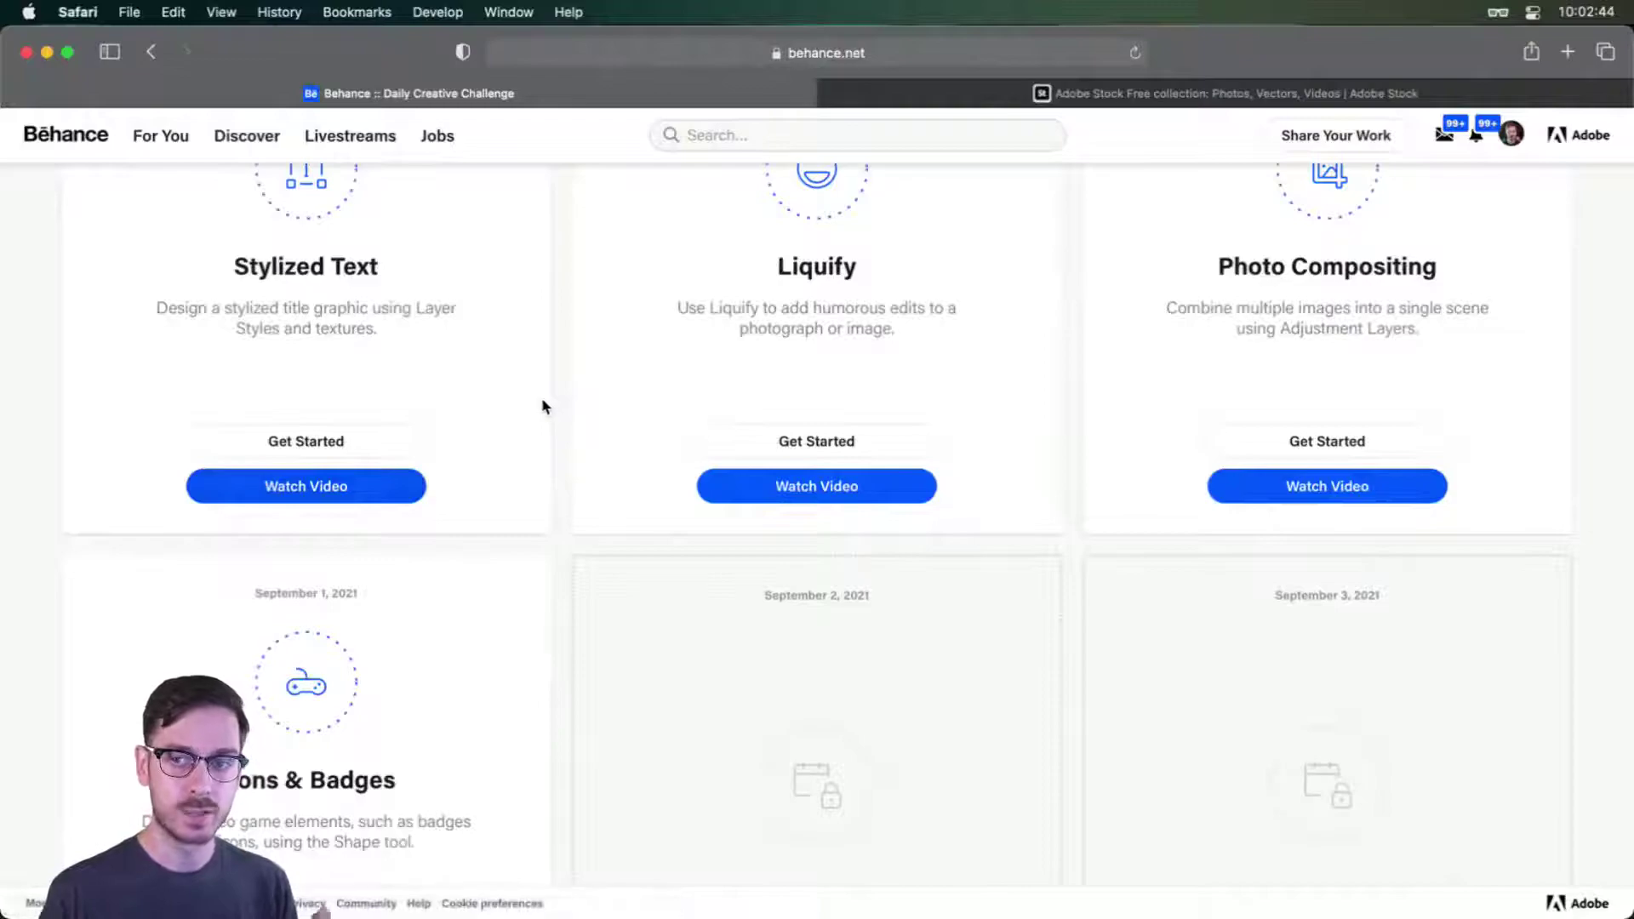
pyautogui.scroll(1, 842, 284)
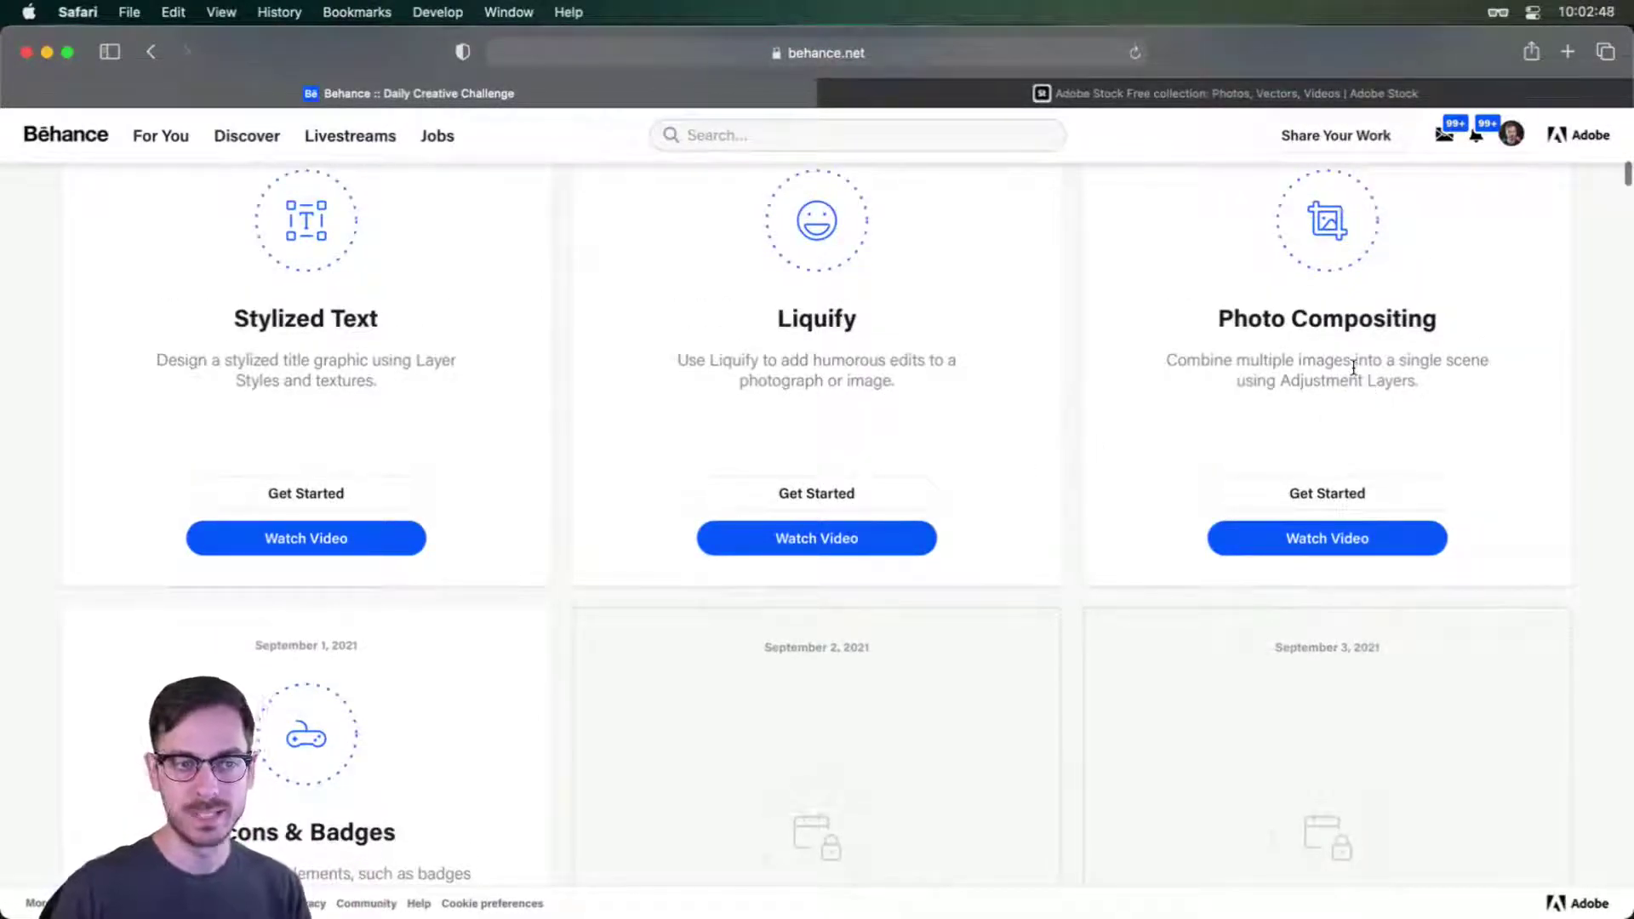
pyautogui.scroll(-2, 1351, 357)
pyautogui.scroll(-5, 1341, 340)
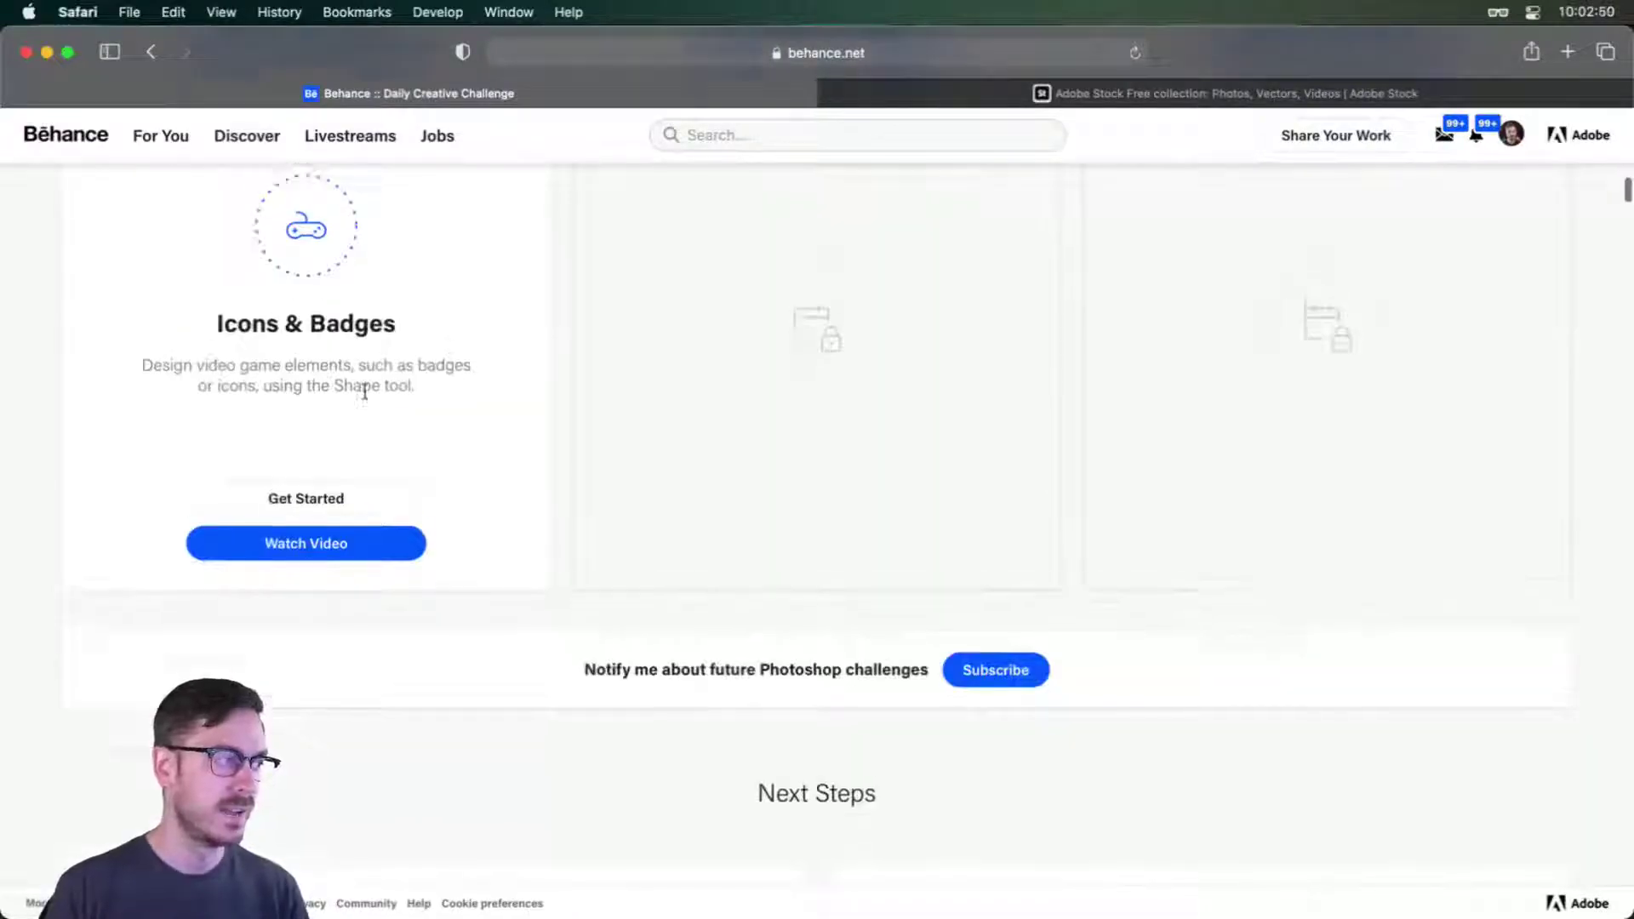
pyautogui.scroll(4, 374, 383)
pyautogui.scroll(-1, 426, 408)
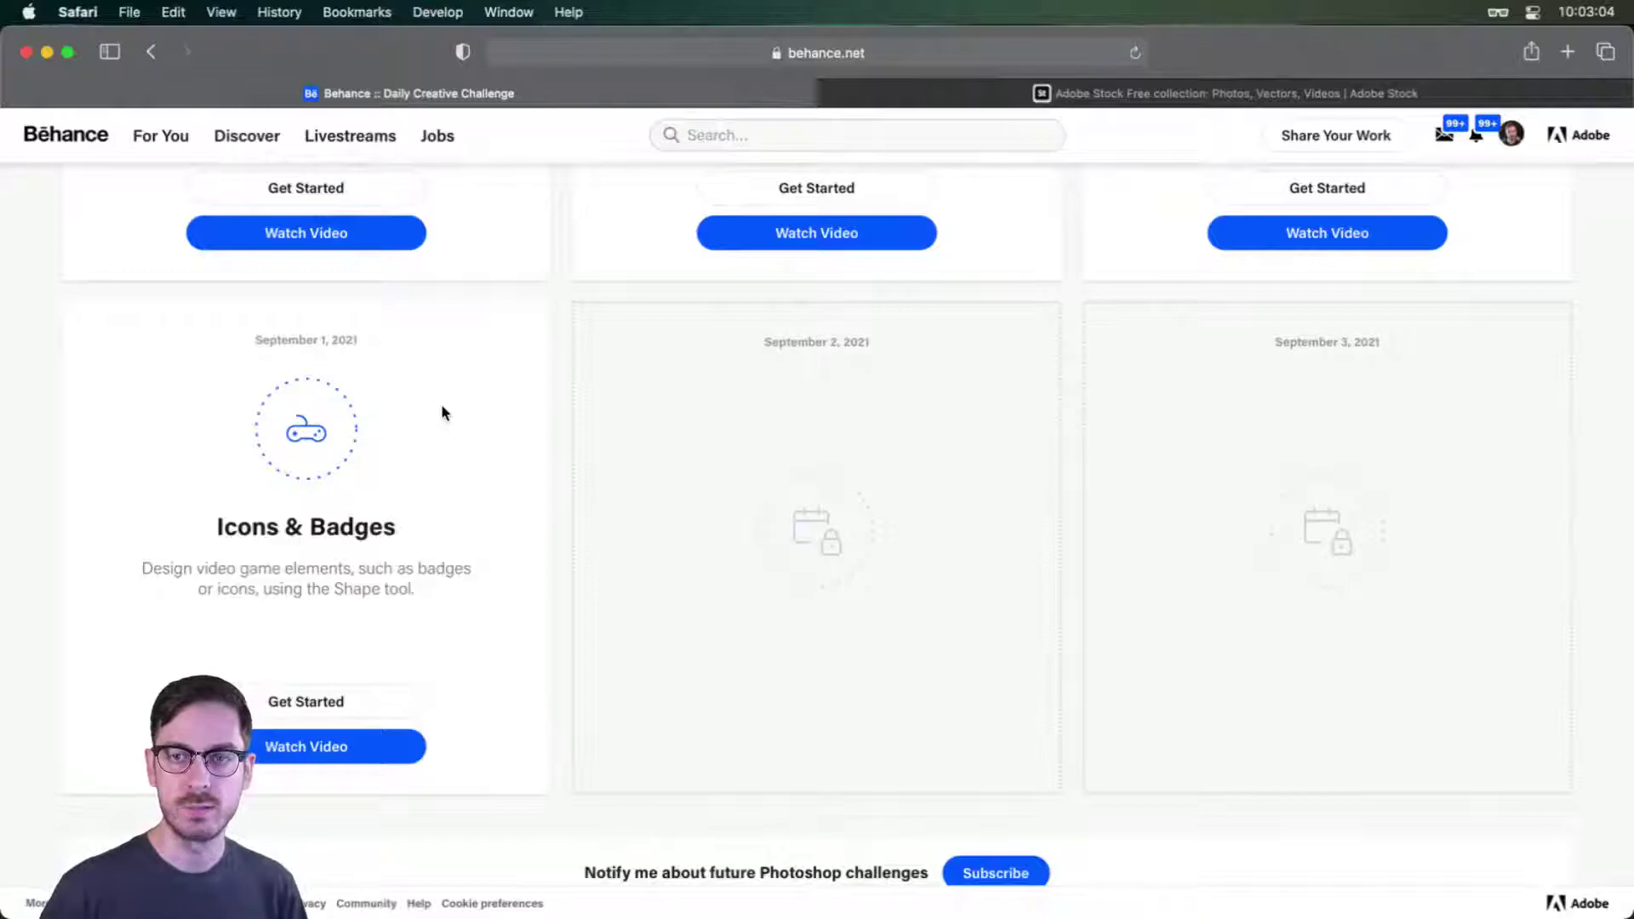
# Switch to Photoshop and read the challenge prompt on the Hello! artboard of 07_badges.psd.
pyautogui.press('super+Tab')
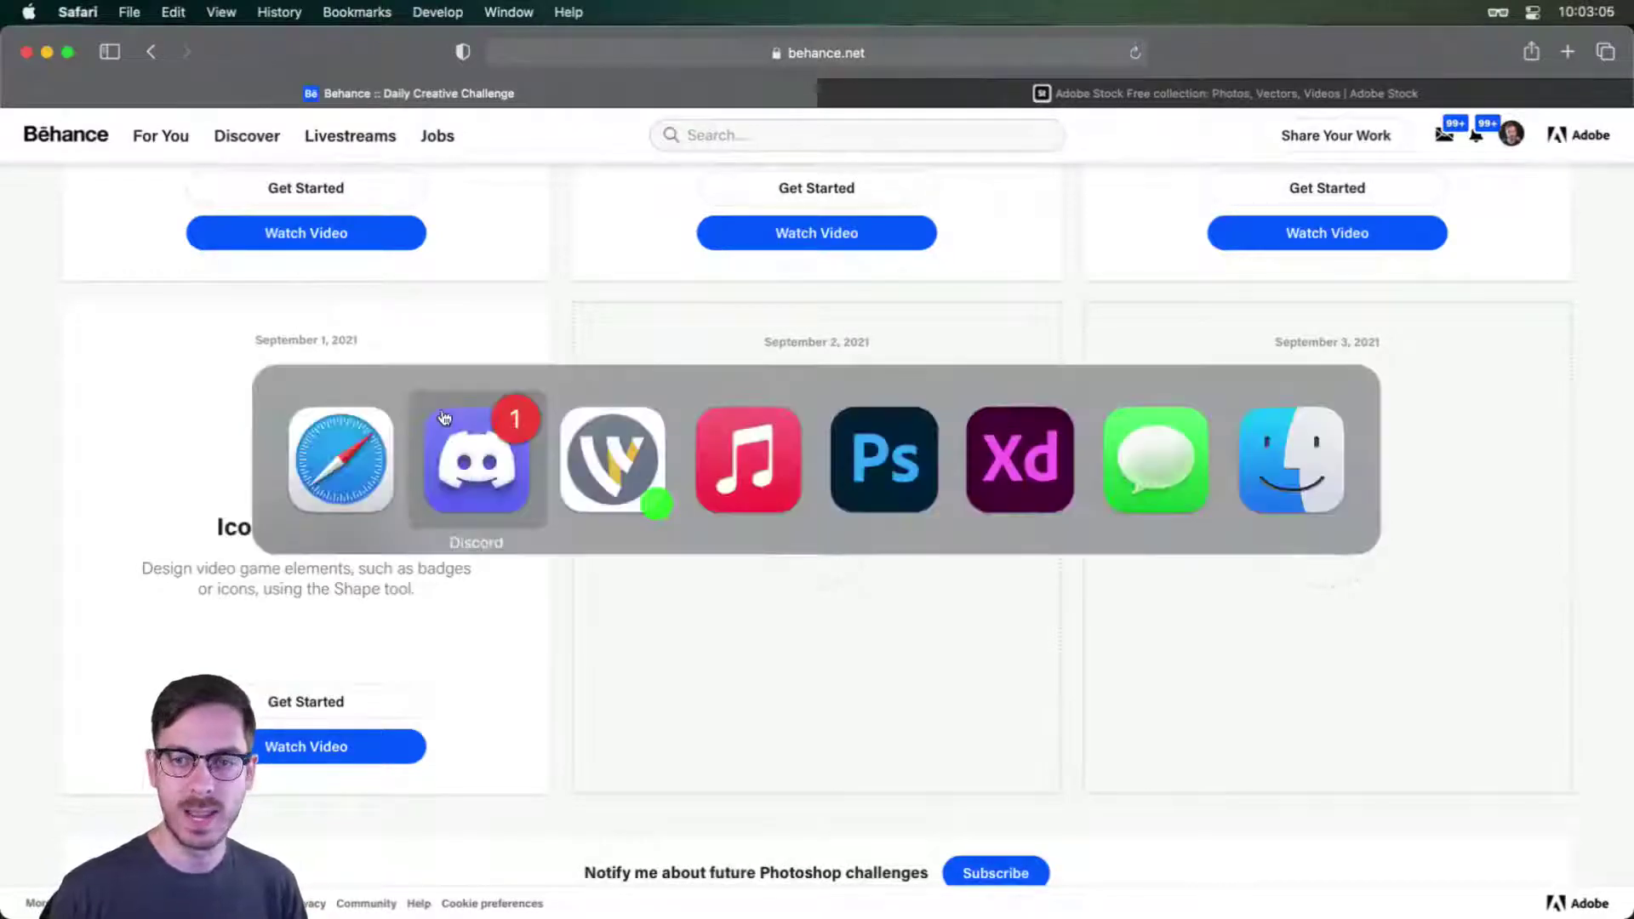
pyautogui.click(340, 459)
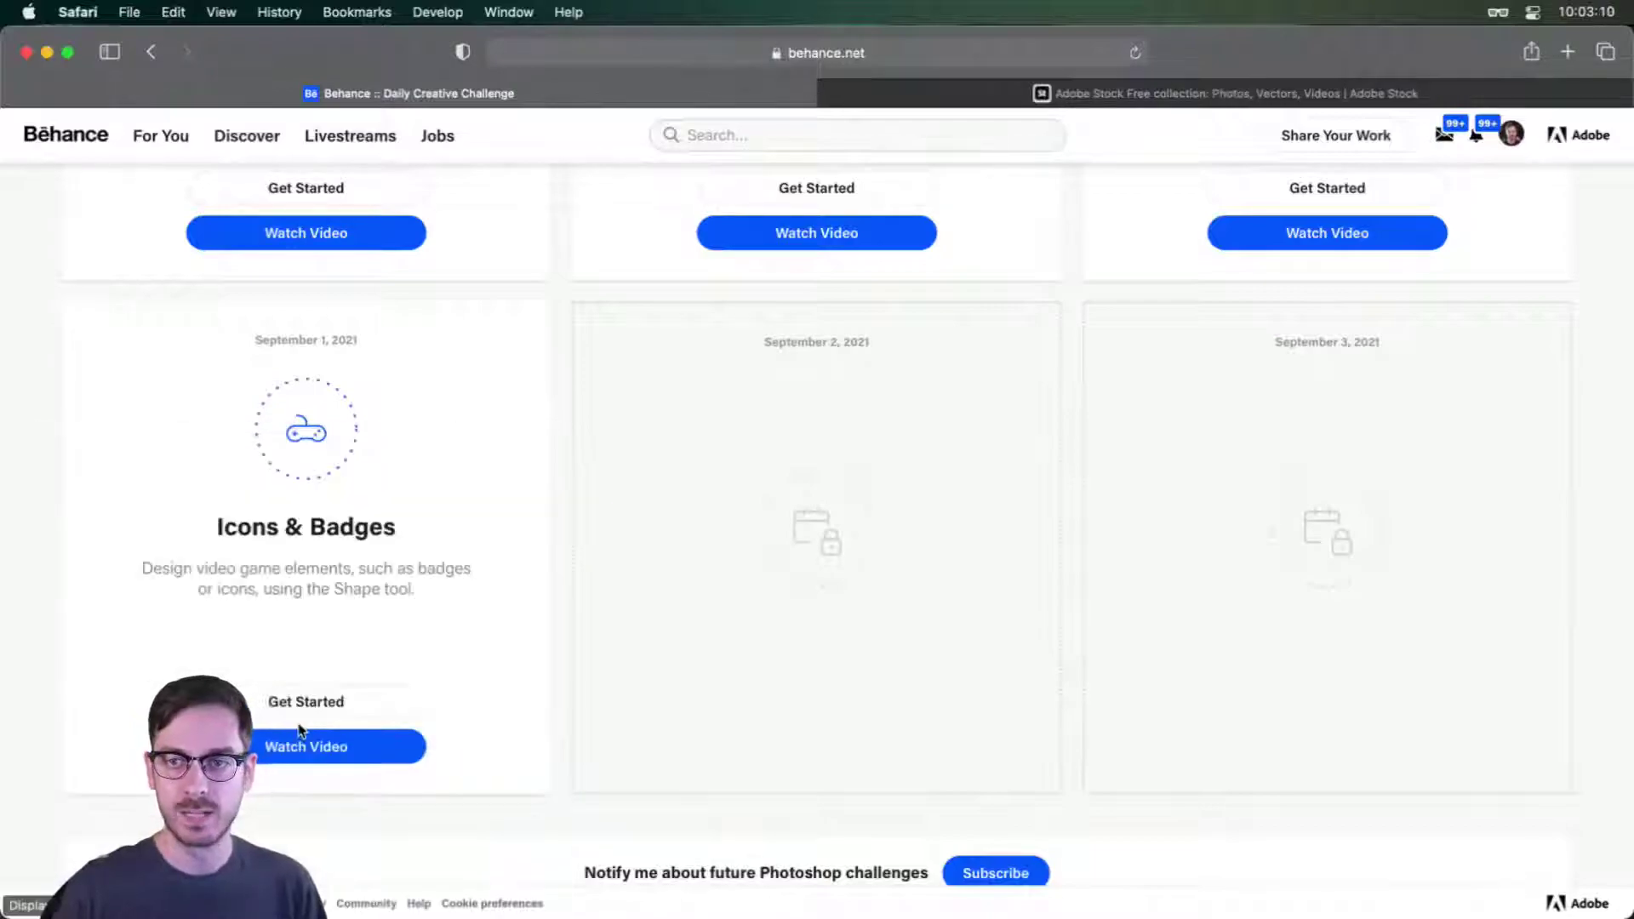
pyautogui.press('super+Tab')
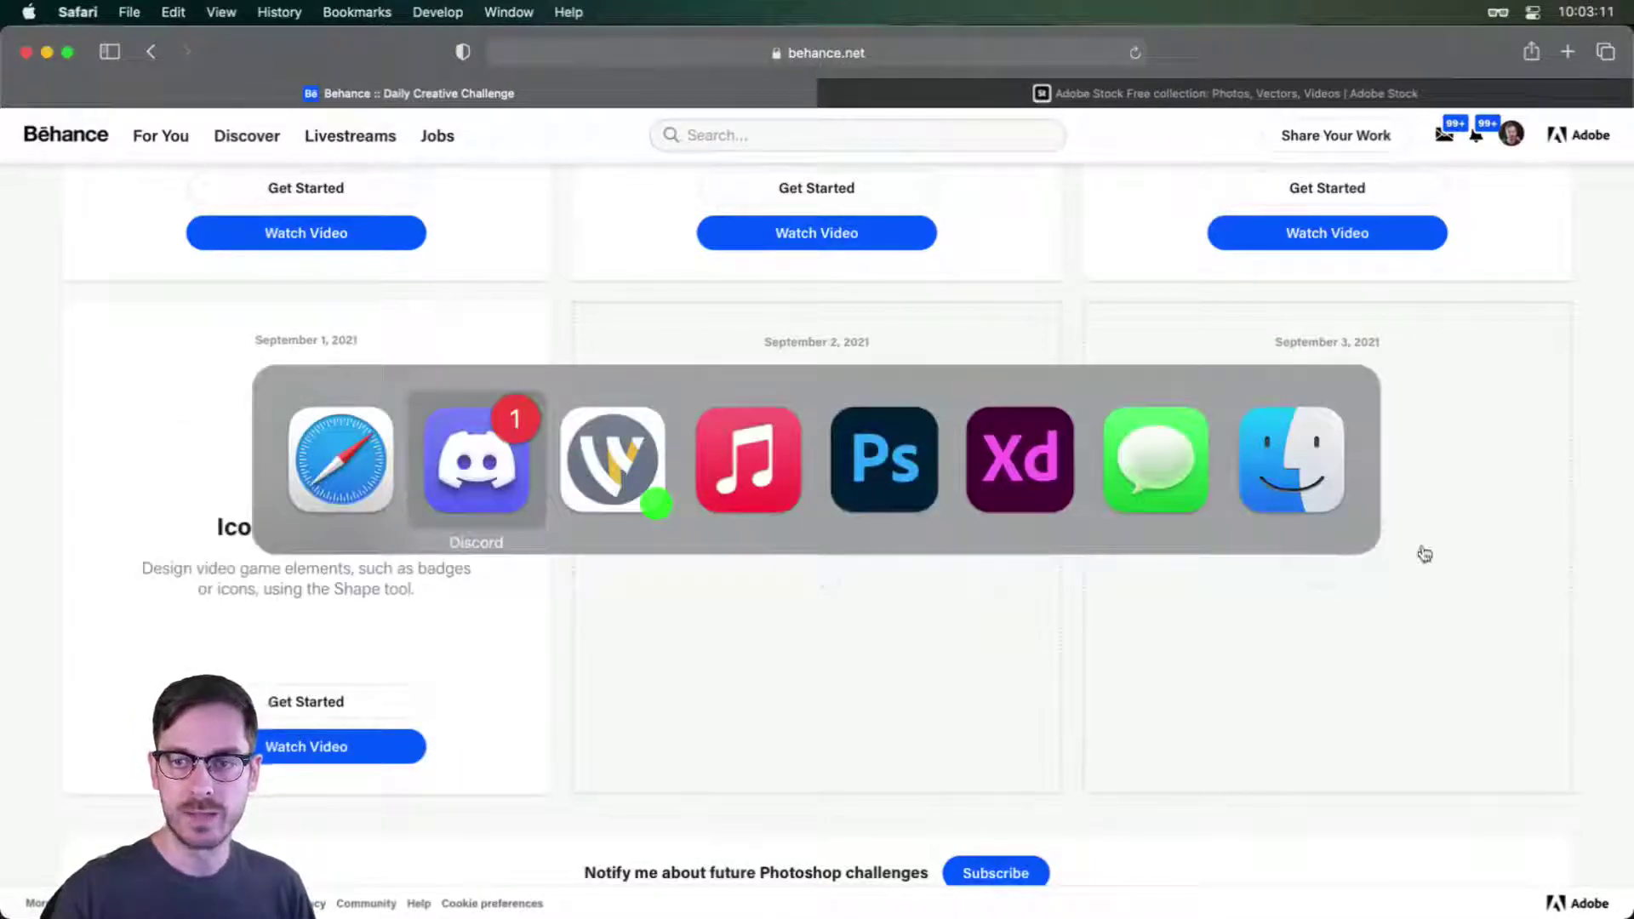
pyautogui.click(868, 442)
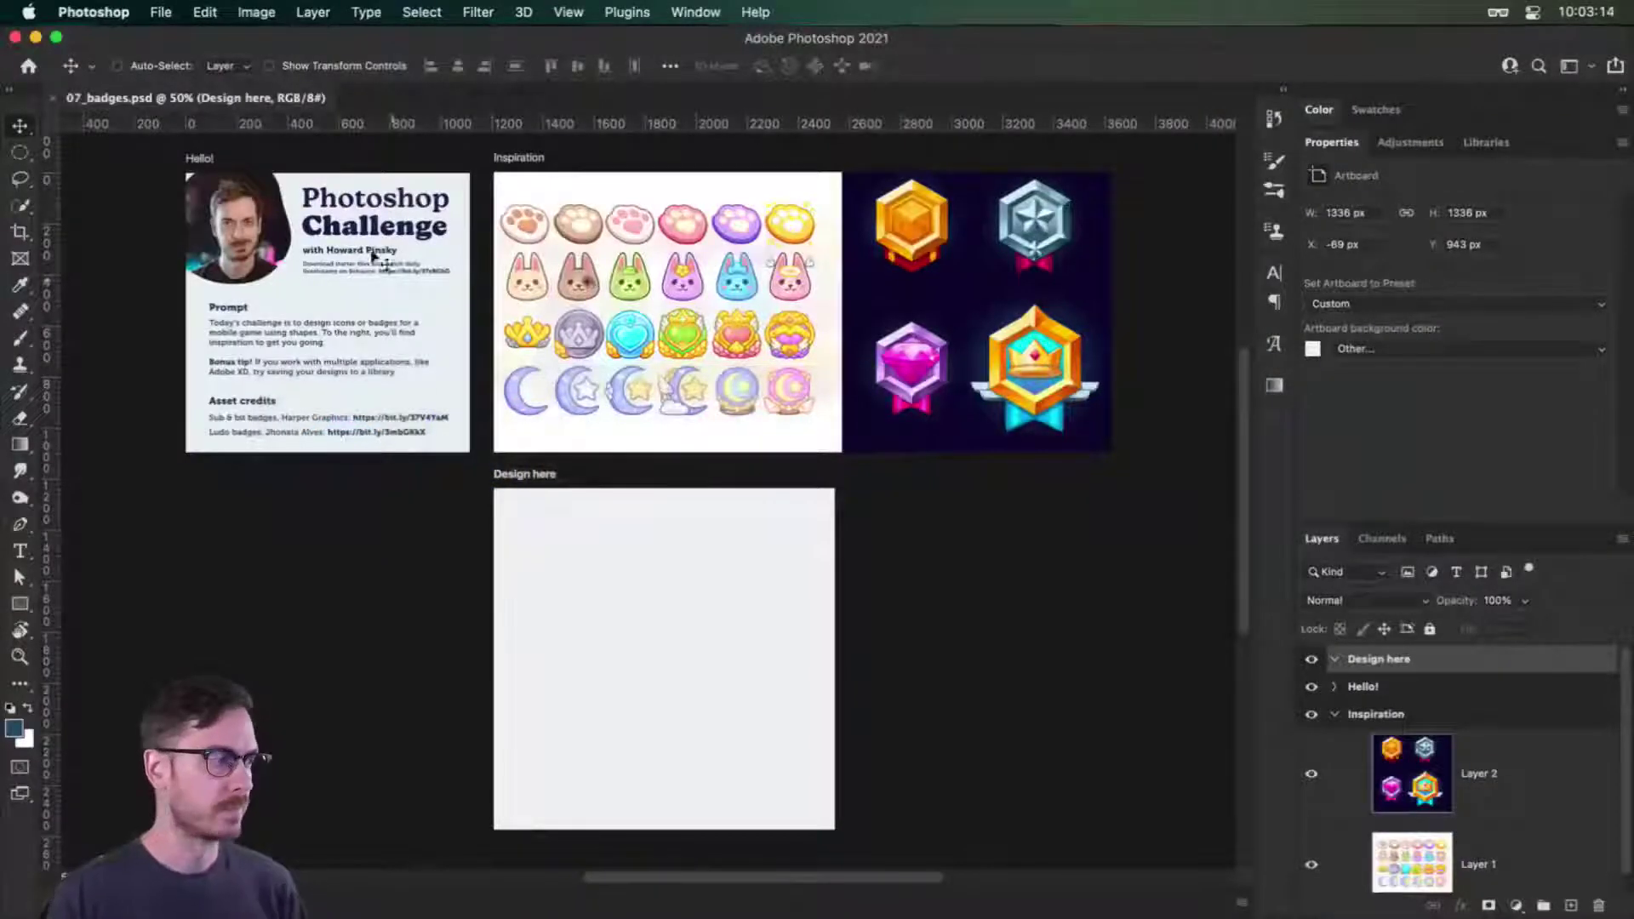
pyautogui.scroll(3, 197, 217)
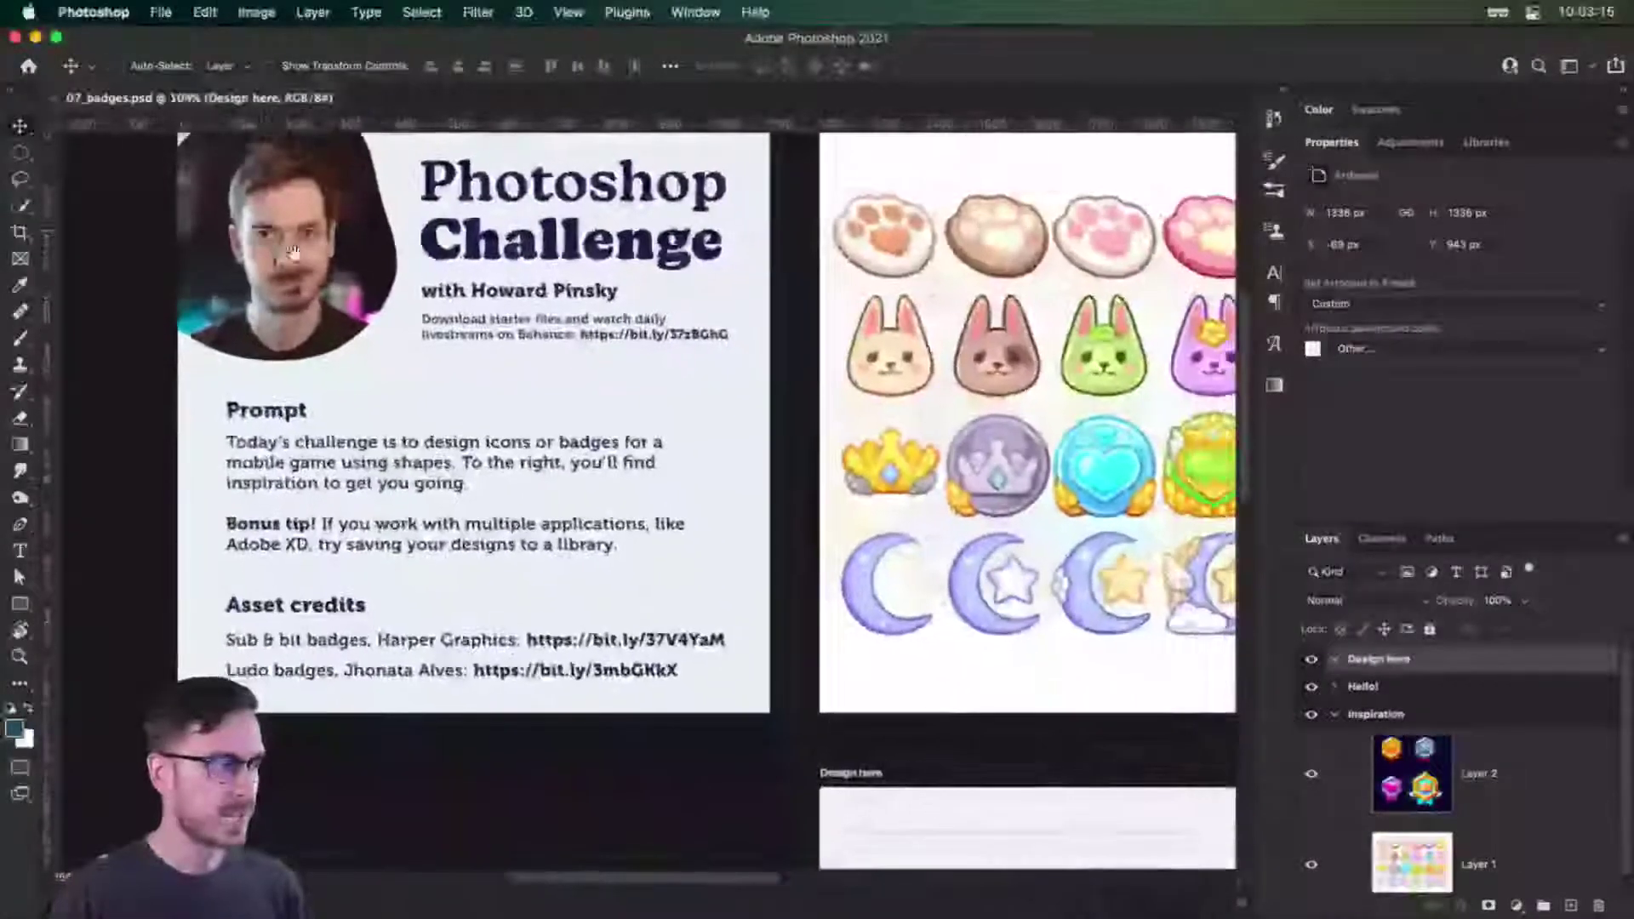
pyautogui.scroll(3, 689, 340)
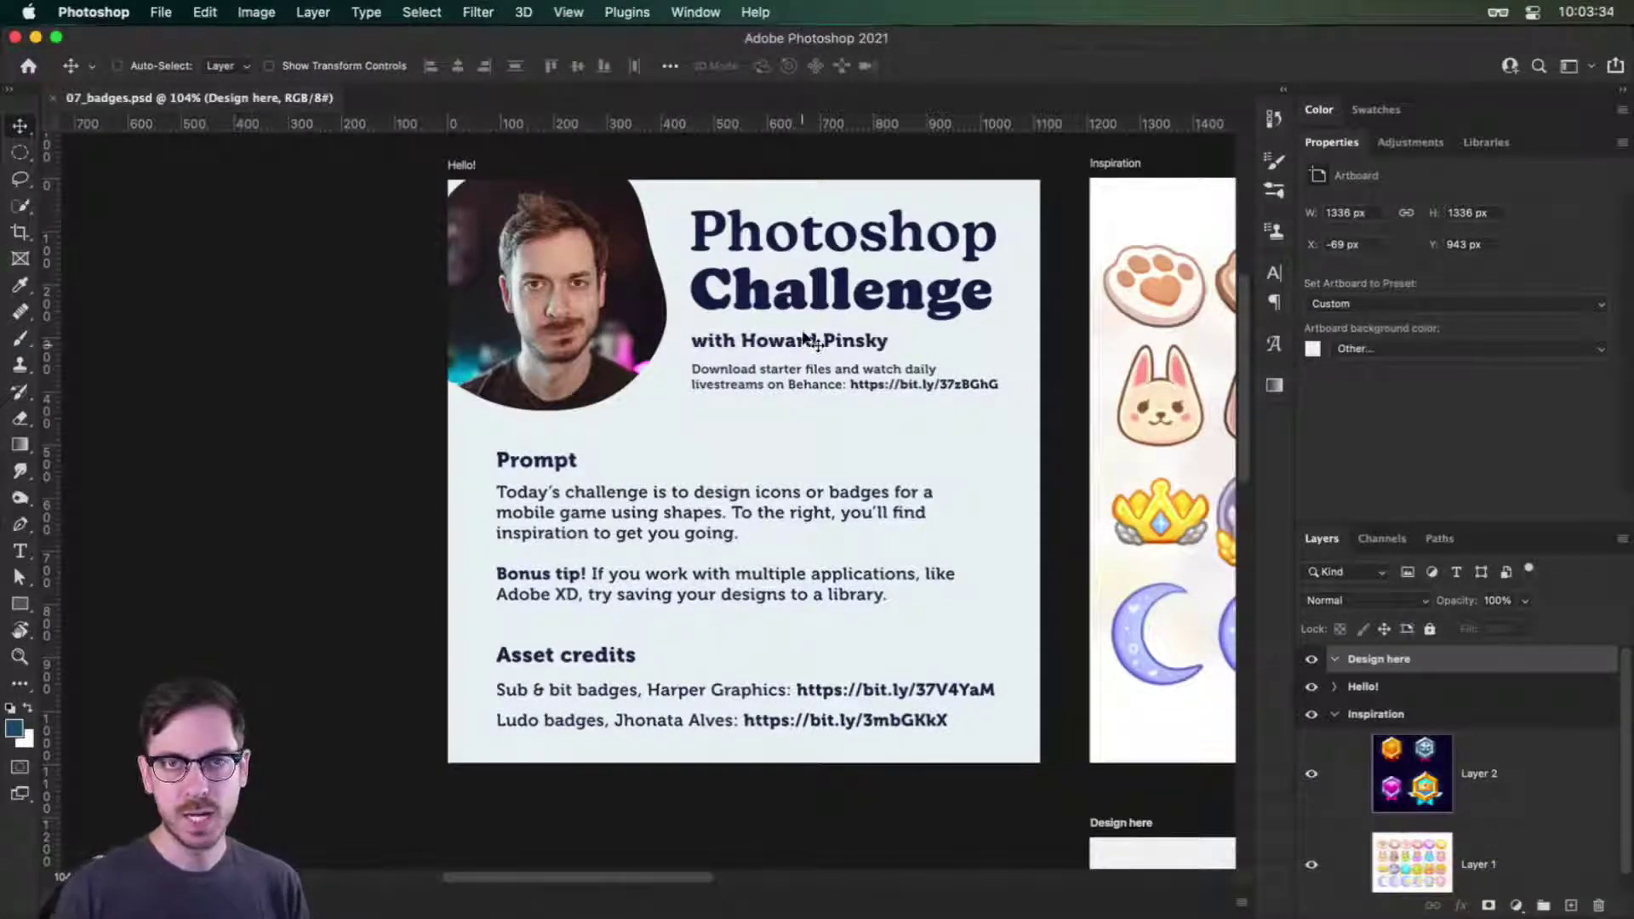
# Examine the sample icons and badges on the Inspiration artboard and their asset credits on the Hello! artboard.
pyautogui.hscroll(5, 804, 343)
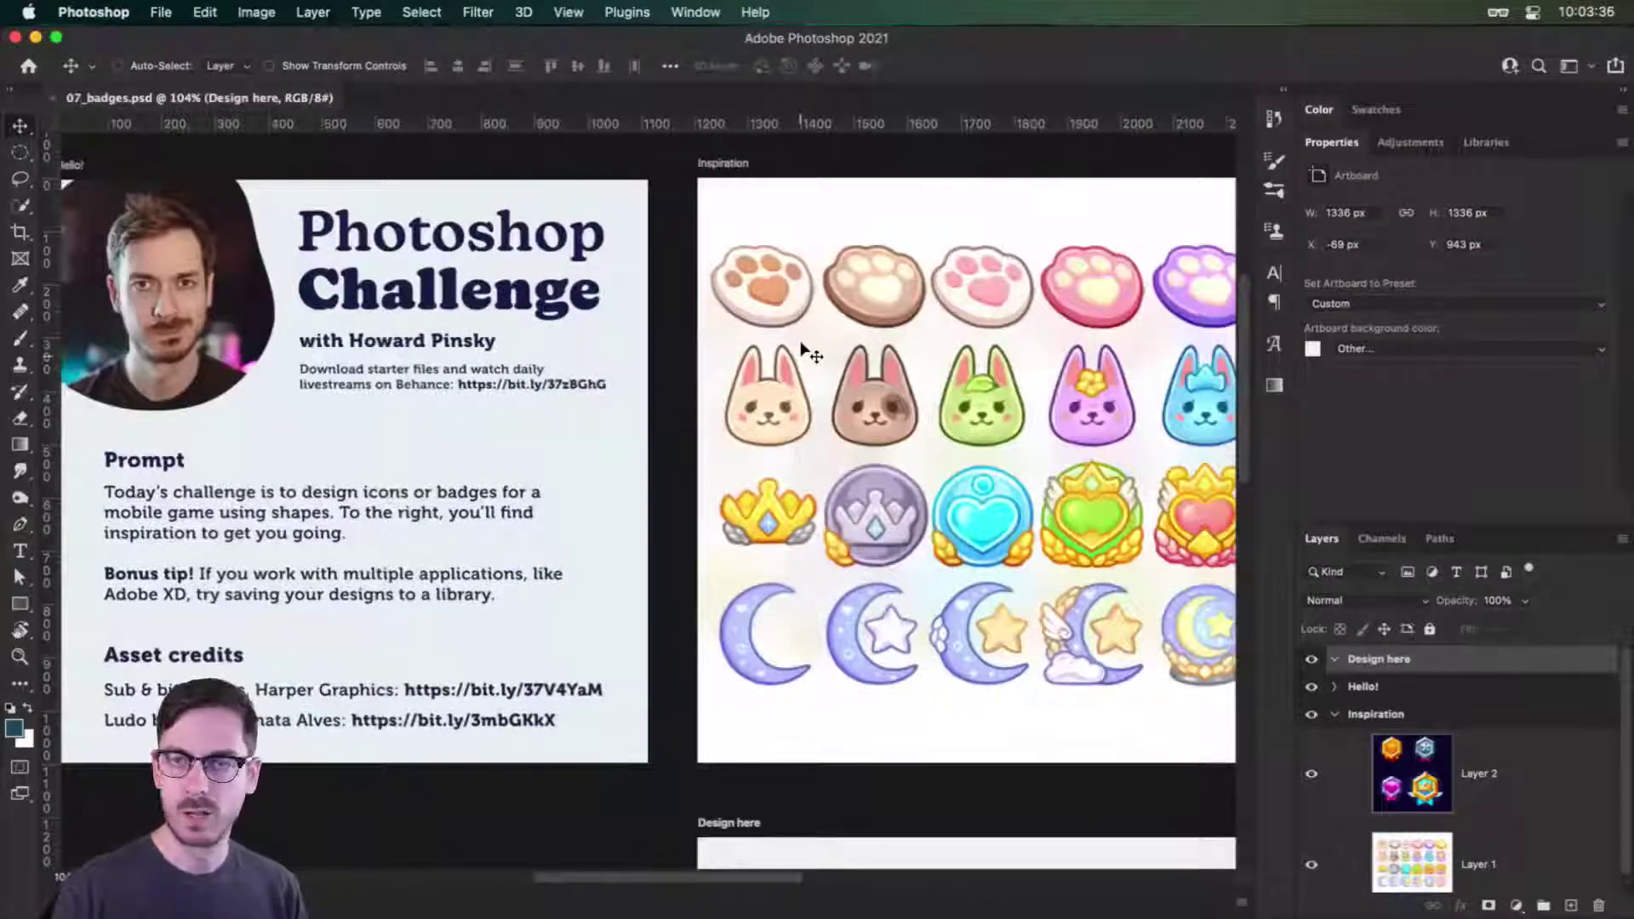
pyautogui.hscroll(3, 902, 358)
pyautogui.hscroll(4, 902, 357)
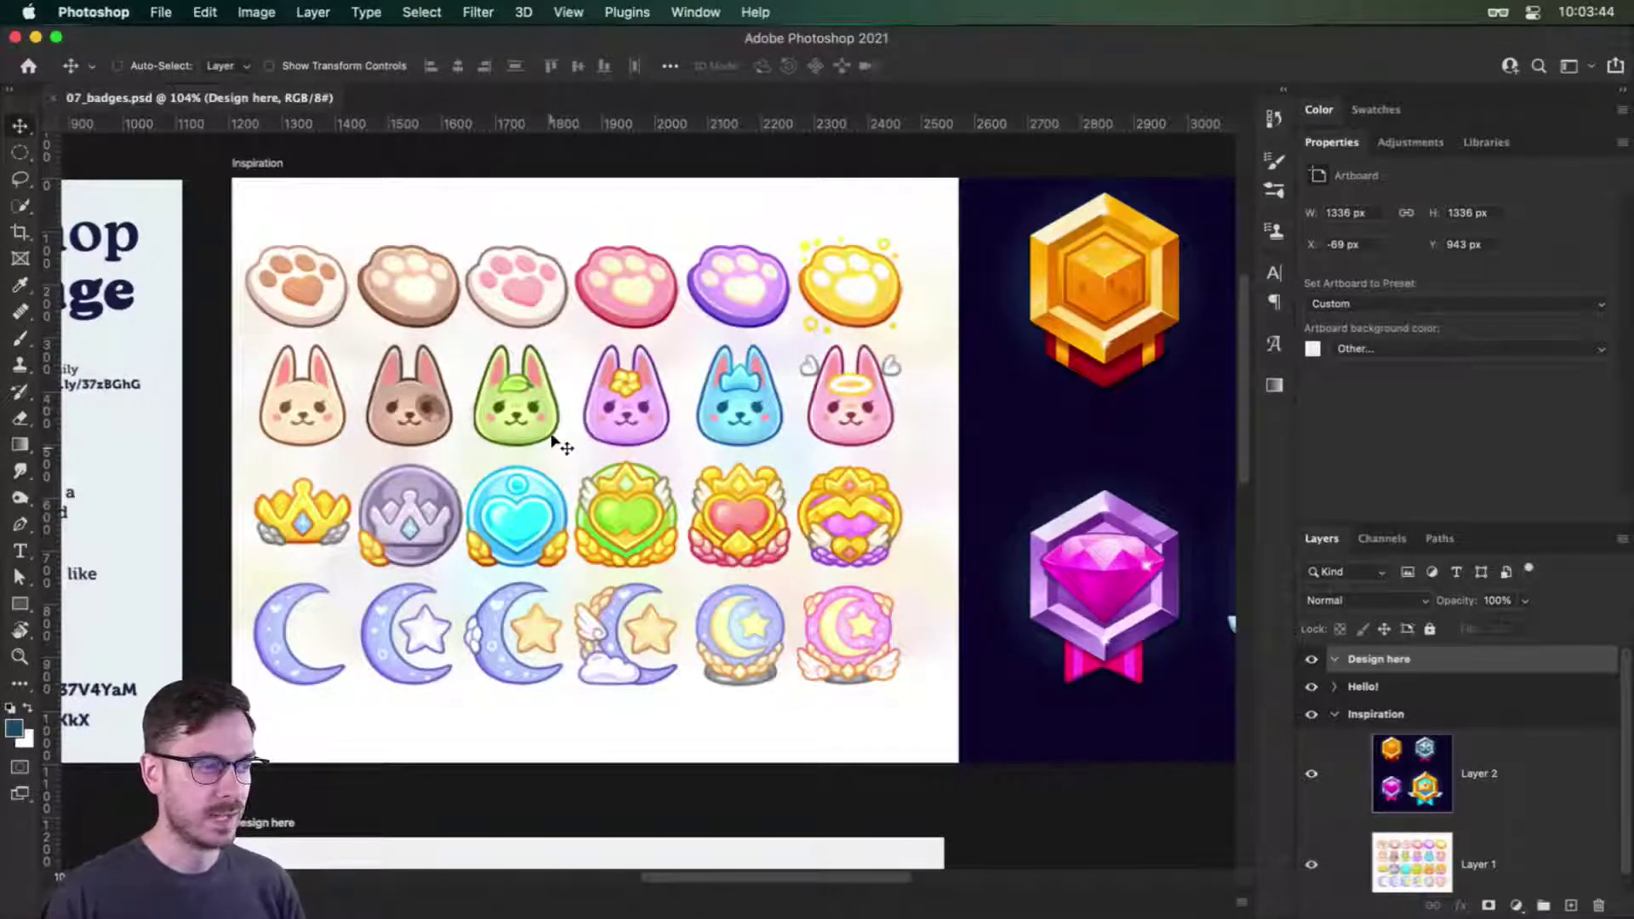
pyautogui.hscroll(-8, 474, 508)
pyautogui.scroll(-2, 474, 508)
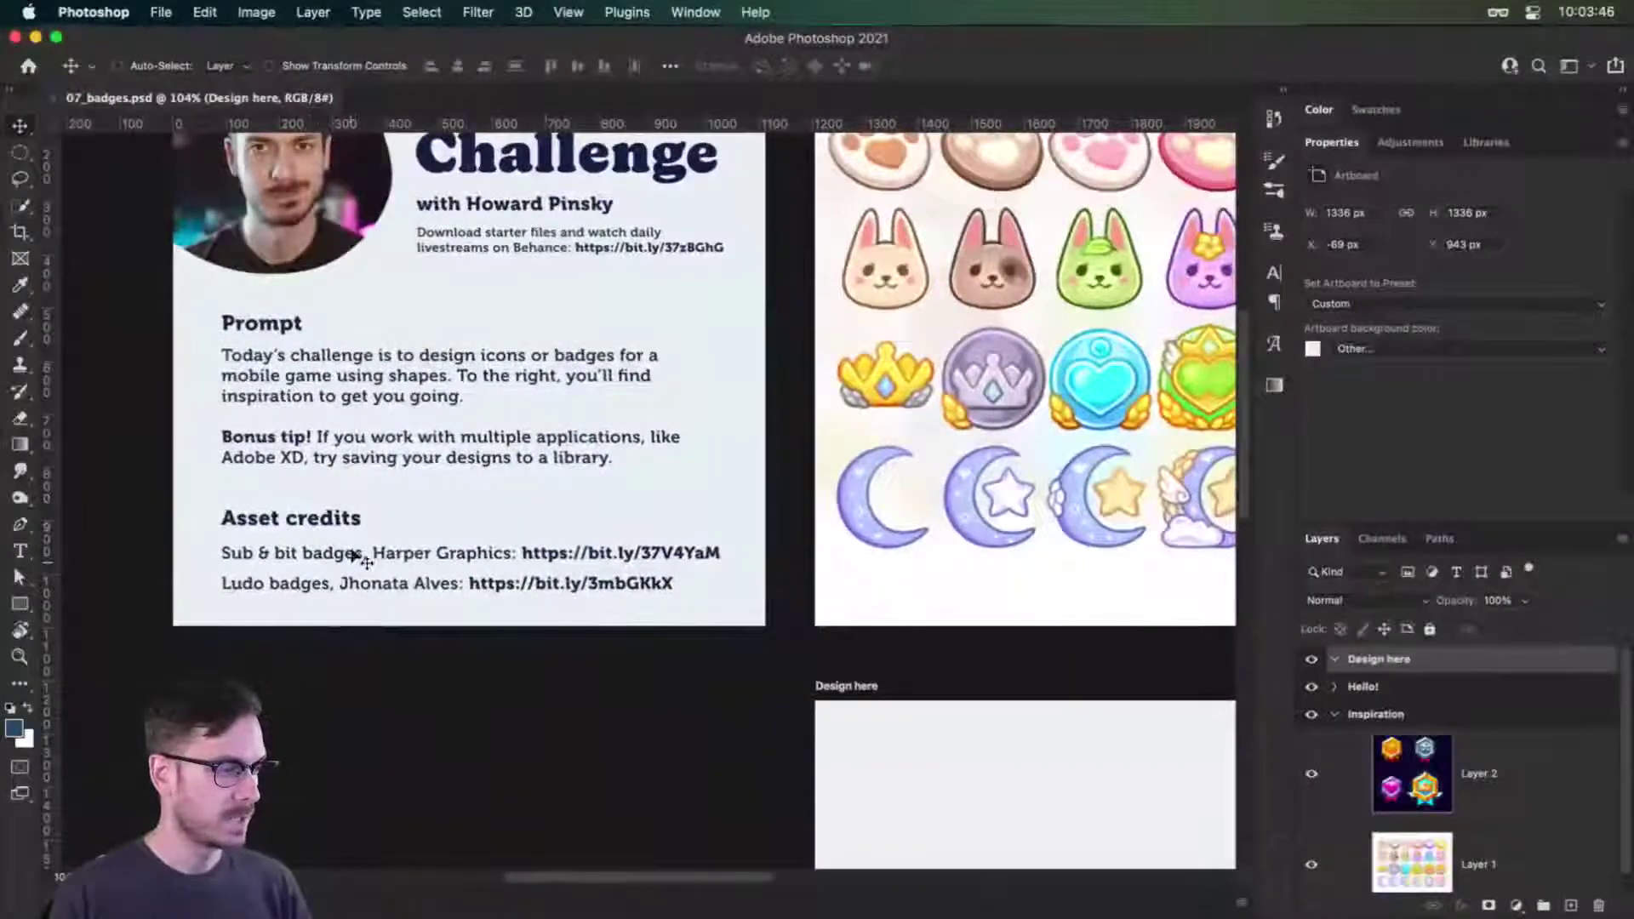
pyautogui.hscroll(15, 777, 482)
pyautogui.scroll(2, 777, 482)
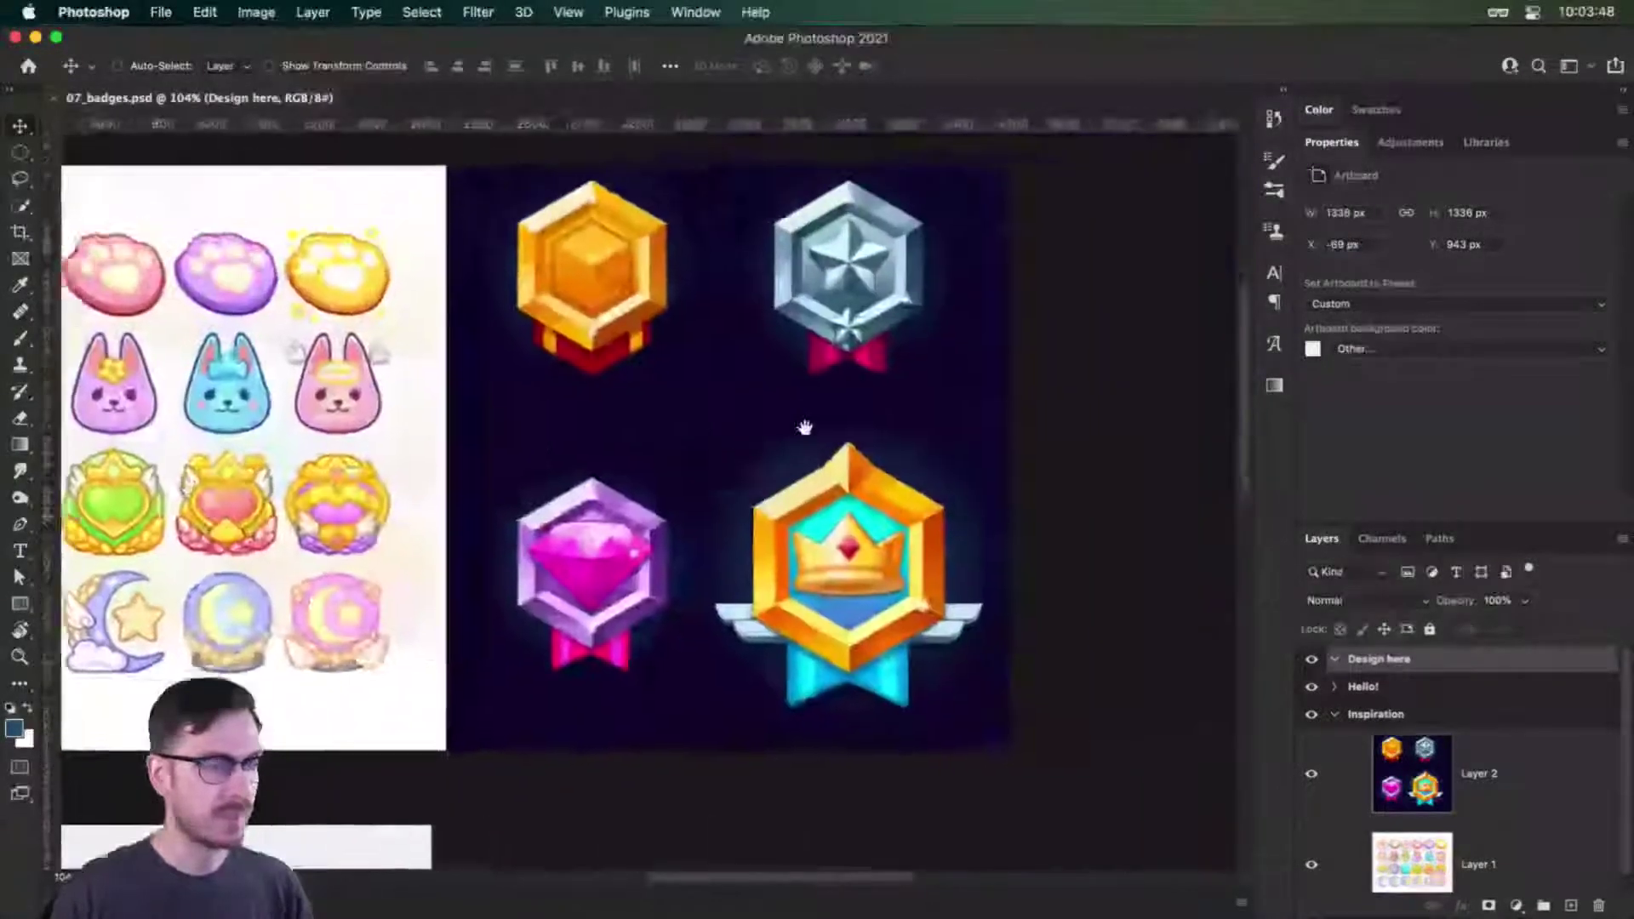
pyautogui.moveTo(939, 405); pyautogui.dragTo(1043, 460)
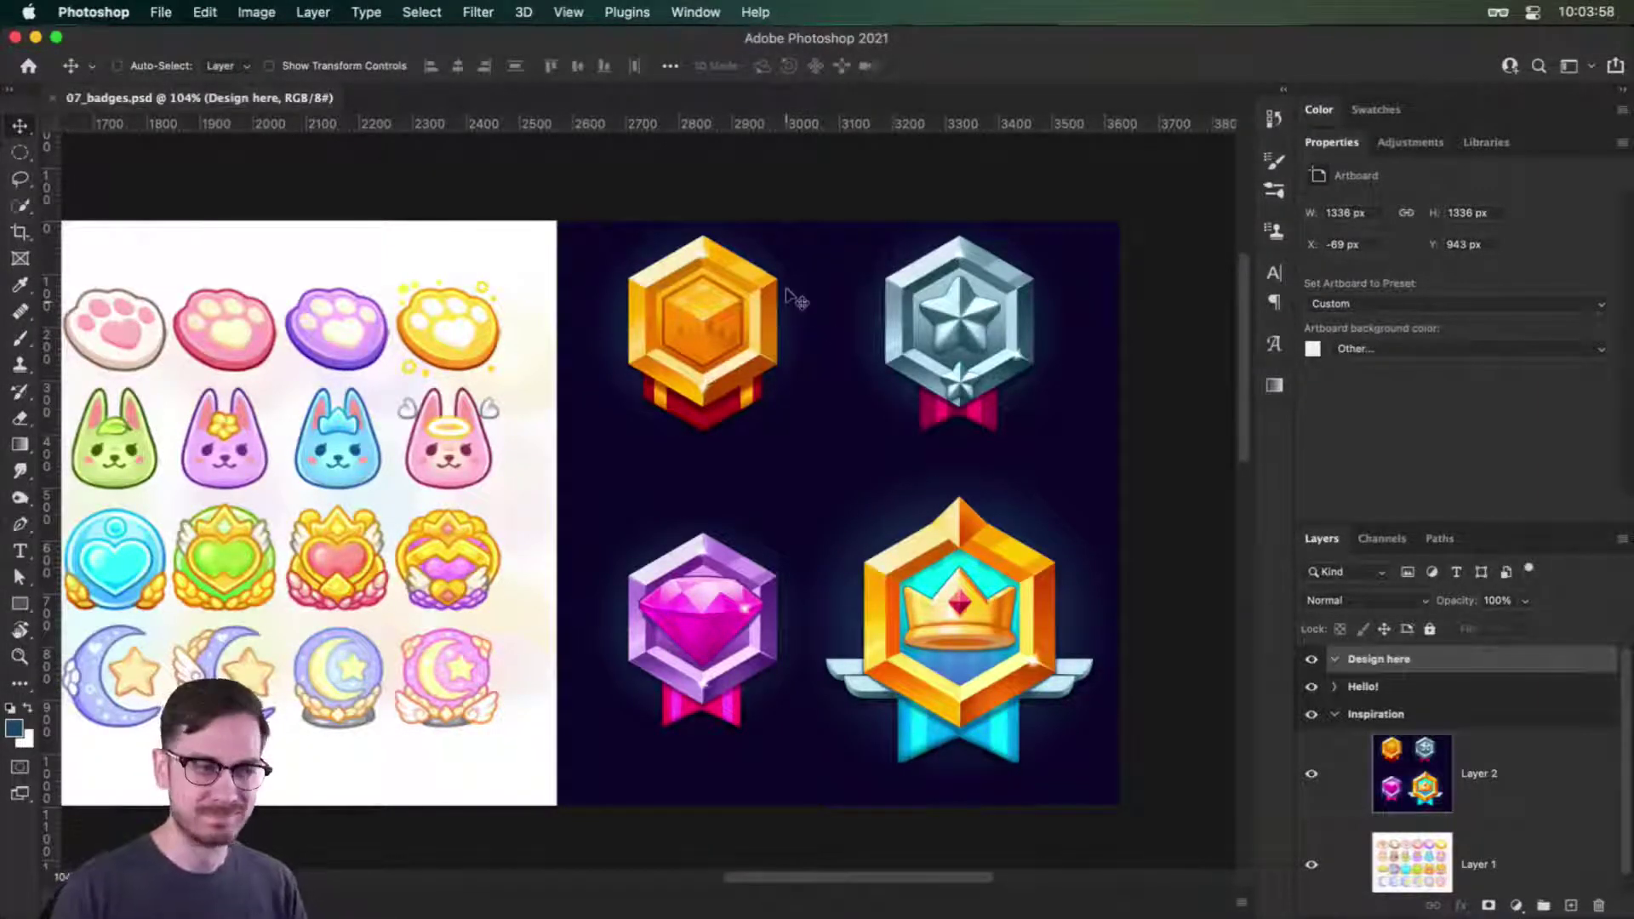
pyautogui.moveTo(548, 468); pyautogui.dragTo(702, 531)
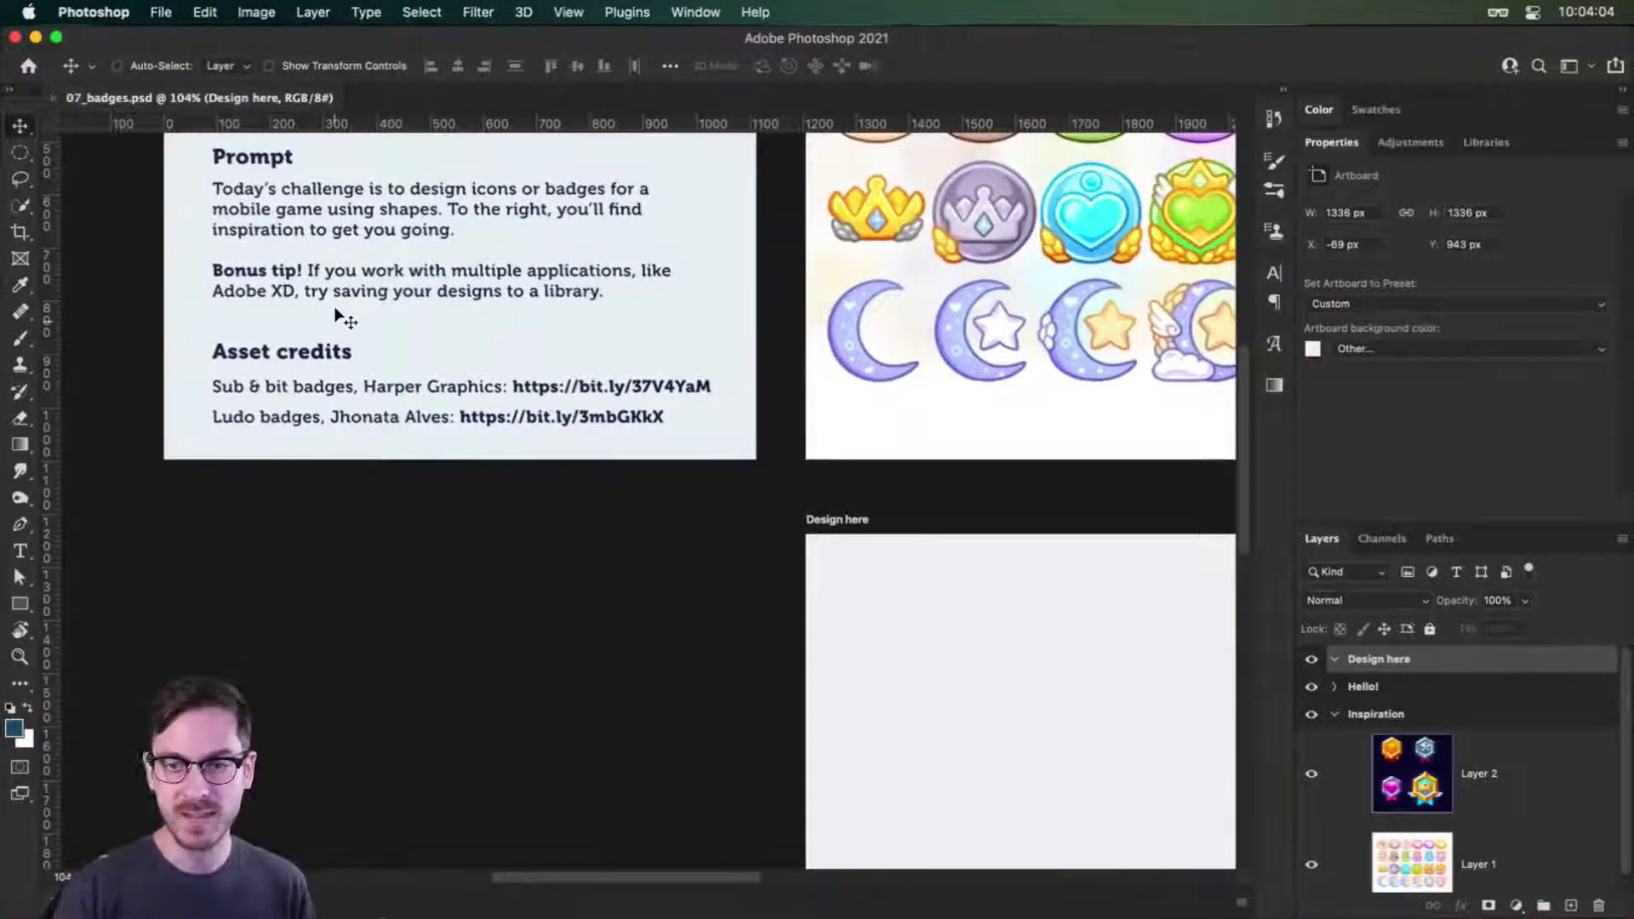
# Show the empty Design here artboard at 100% zoom.
pyautogui.scroll(-3, 945, 419)
pyautogui.hscroll(10, 894, 412)
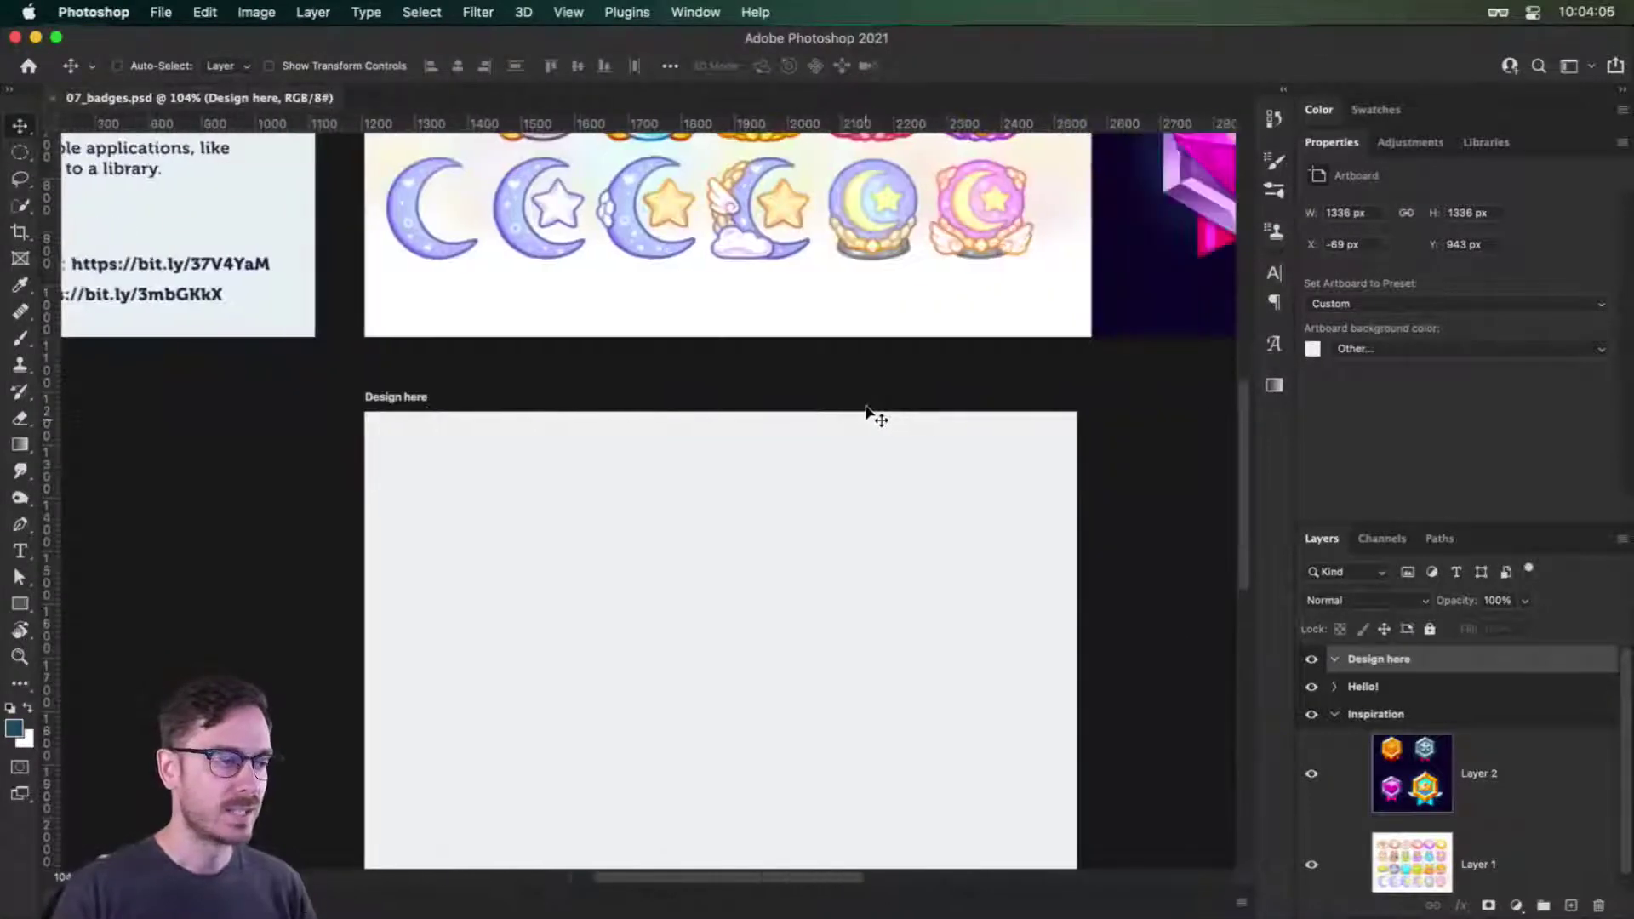
pyautogui.scroll(-2, 868, 412)
pyautogui.scroll(-3, 851, 404)
pyautogui.press('super+1')
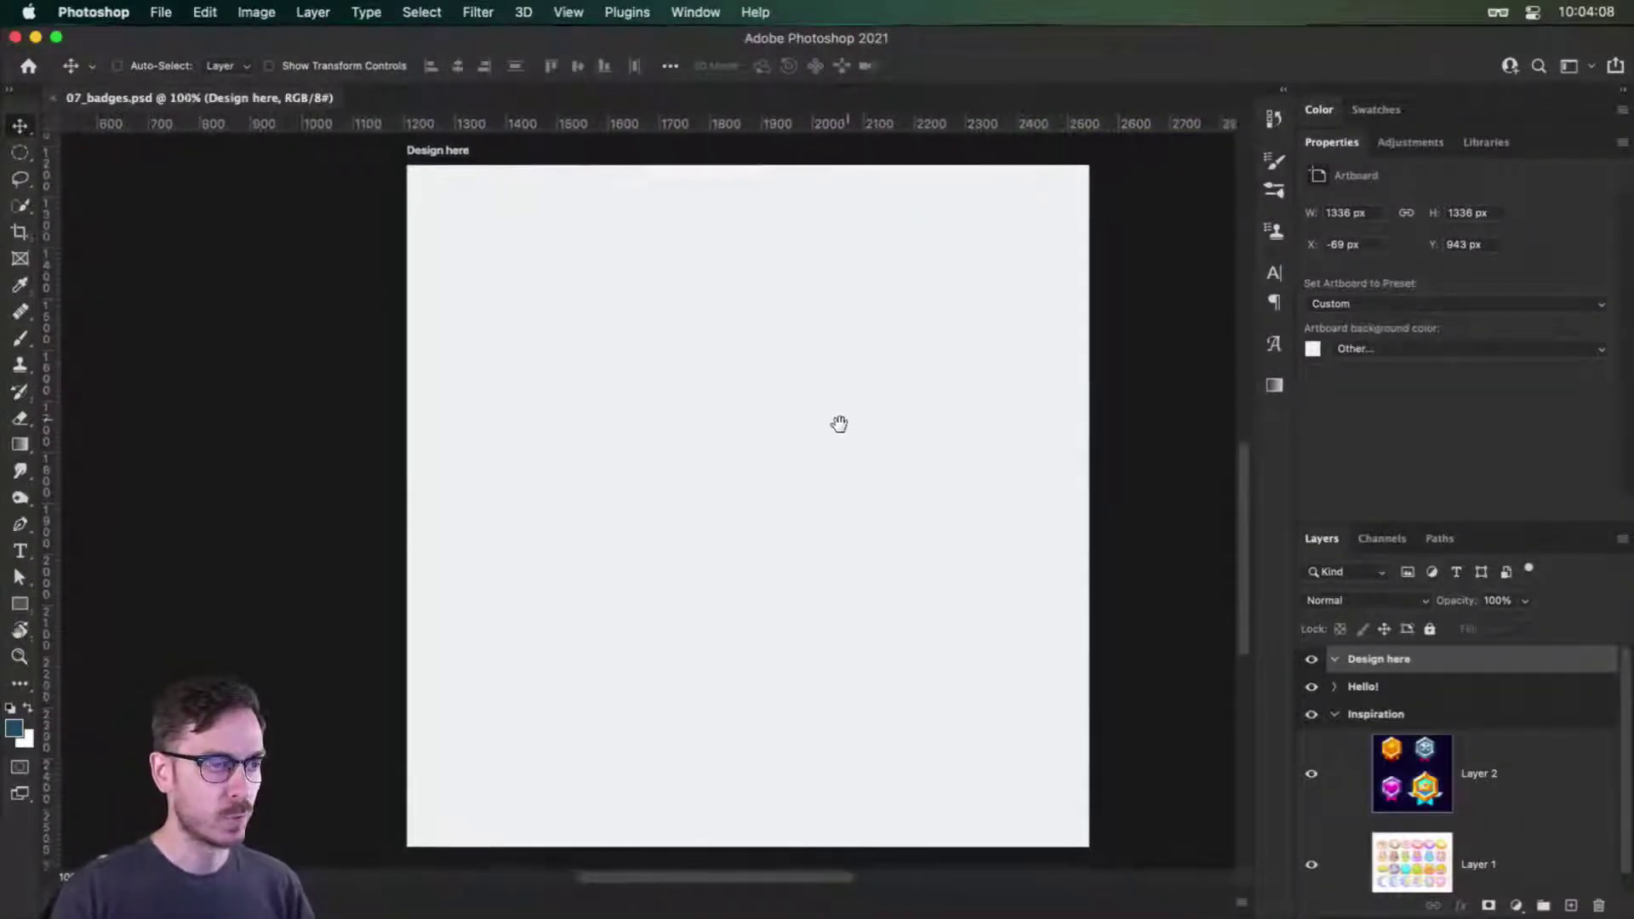
pyautogui.press('super+minus')
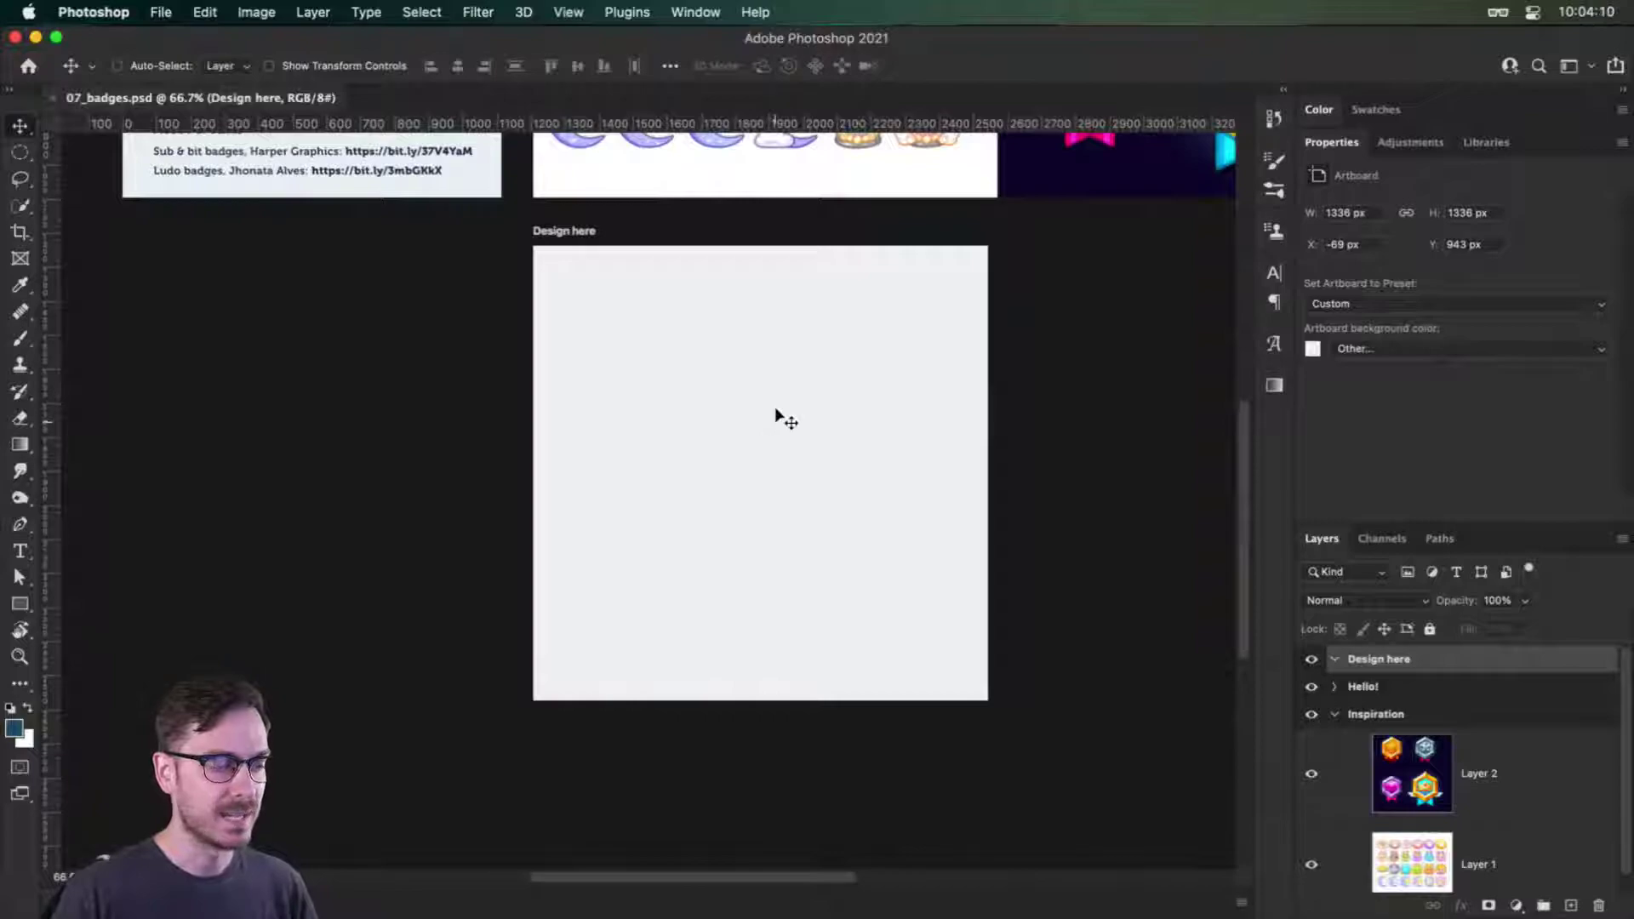
pyautogui.press('super+plus')
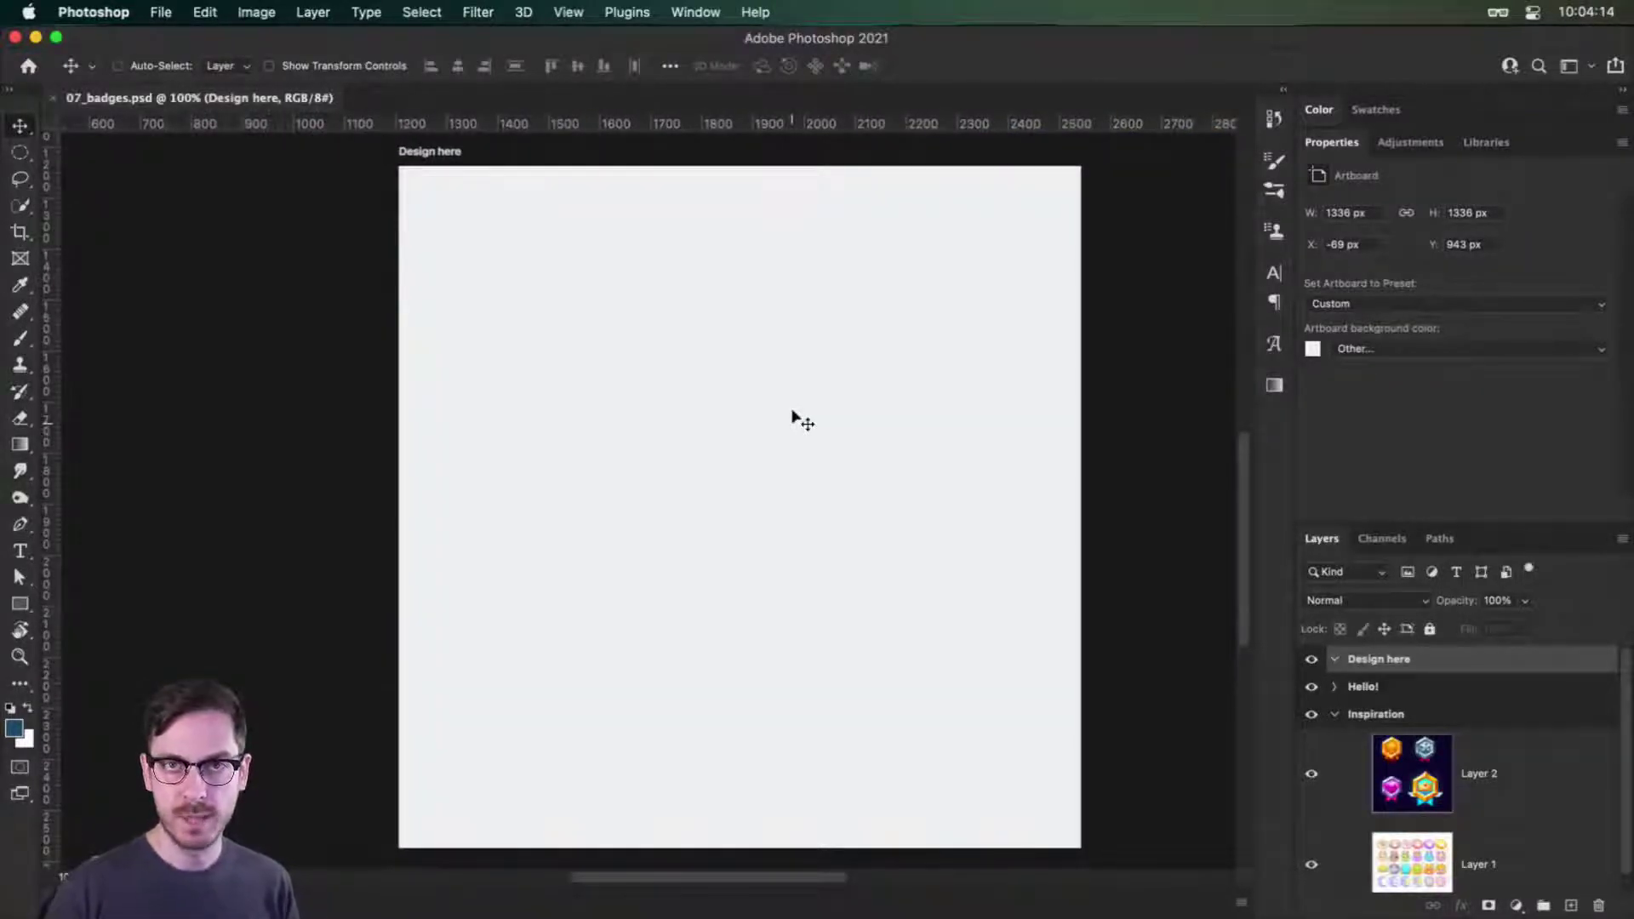
# Return to the hexagonal medal badges on the Inspiration artboard for reference.
pyautogui.scroll(2, 850, 477)
pyautogui.hscroll(15, 850, 477)
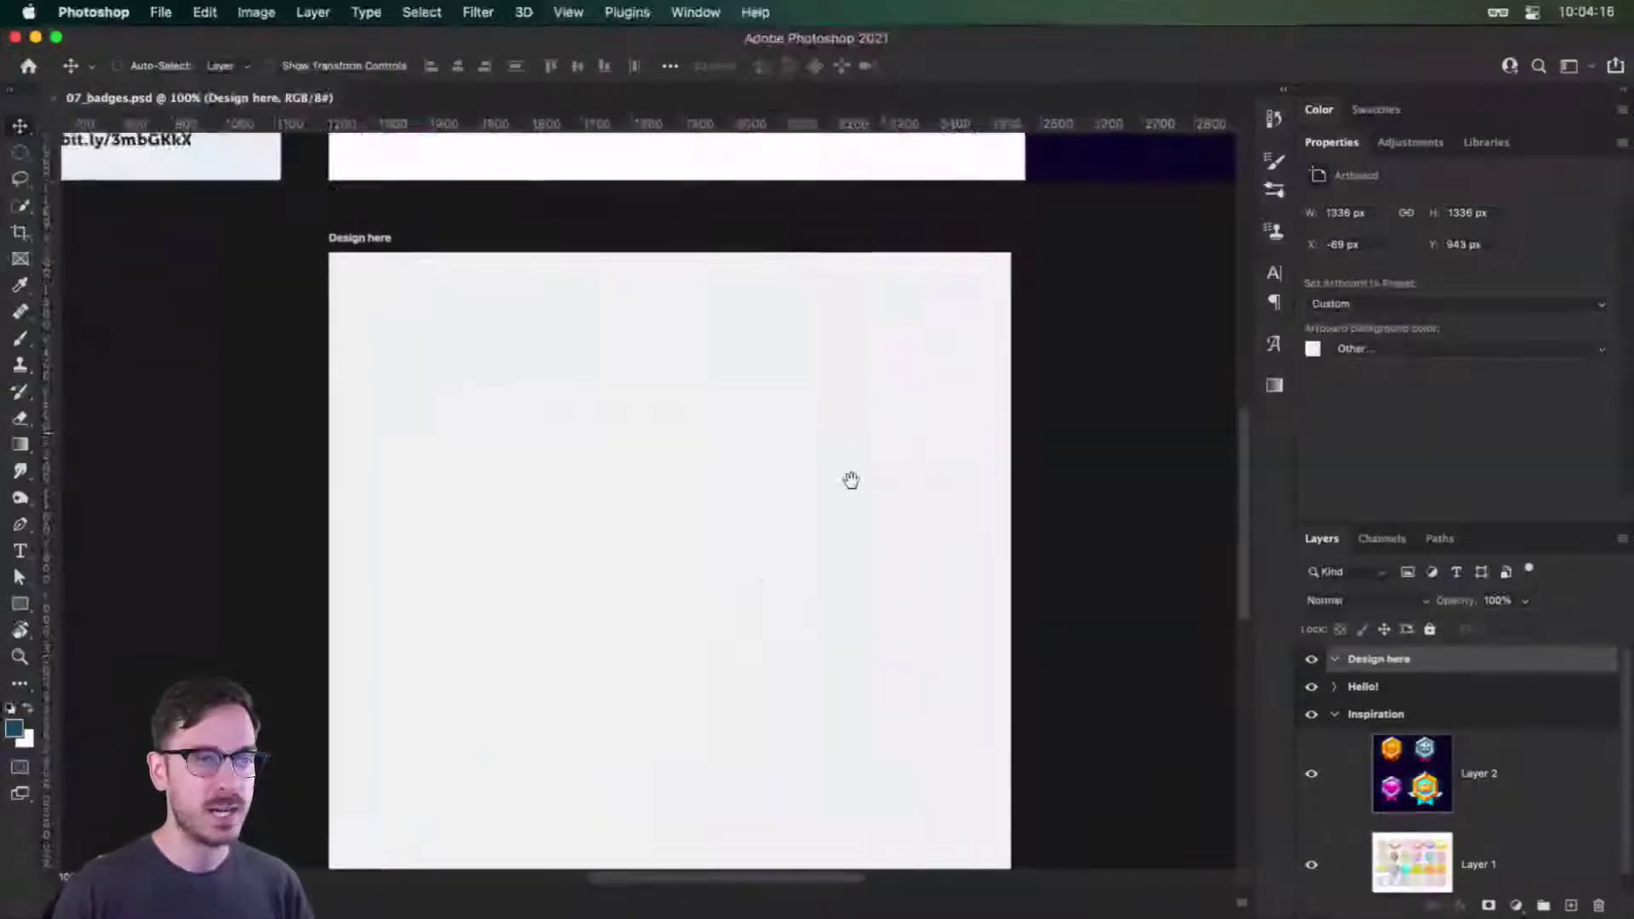
pyautogui.scroll(2, 771, 384)
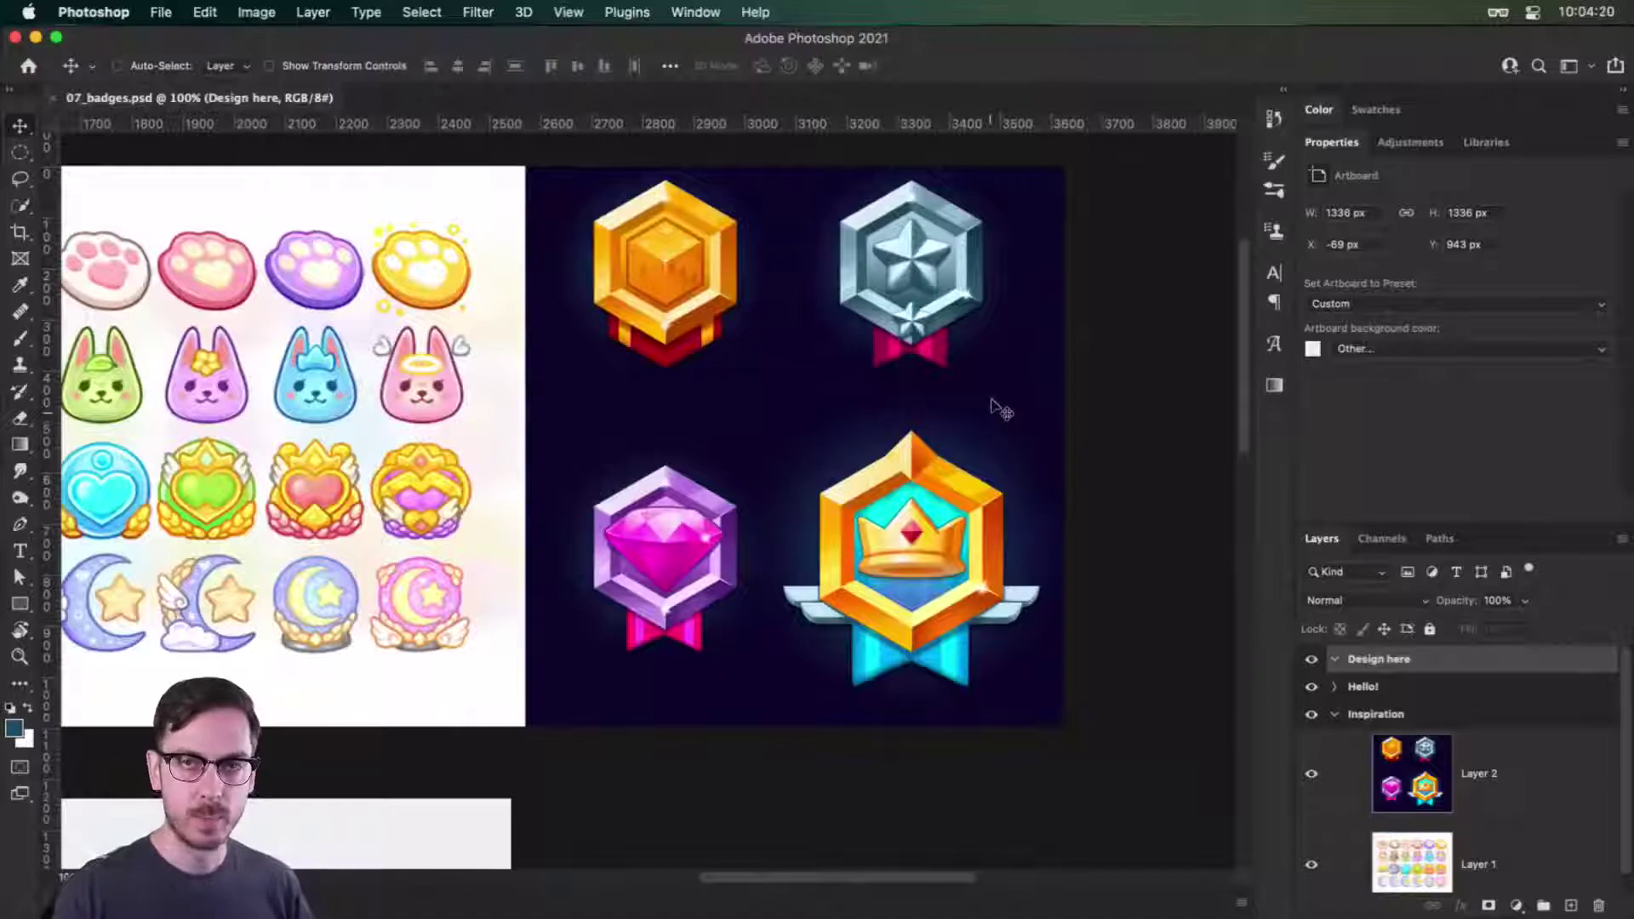
# Return to the empty Design here artboard and browse the preset shapes available for the Custom Shape tool.
pyautogui.hscroll(-15, 715, 621)
pyautogui.moveTo(748, 594); pyautogui.dragTo(747, 568)
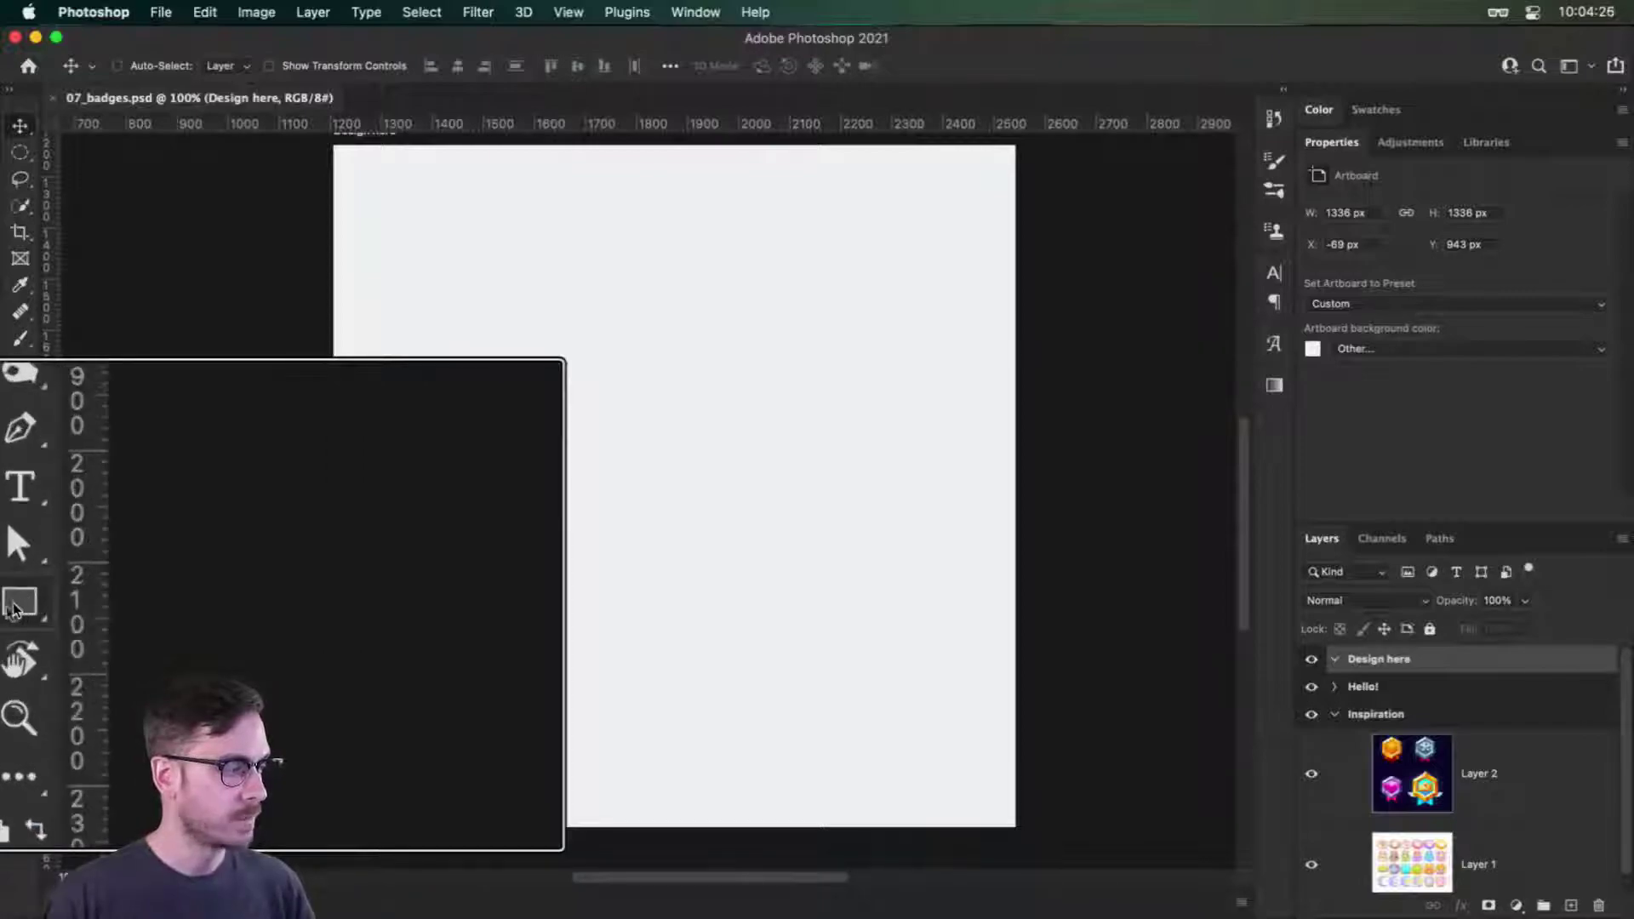
pyautogui.click(17, 606)
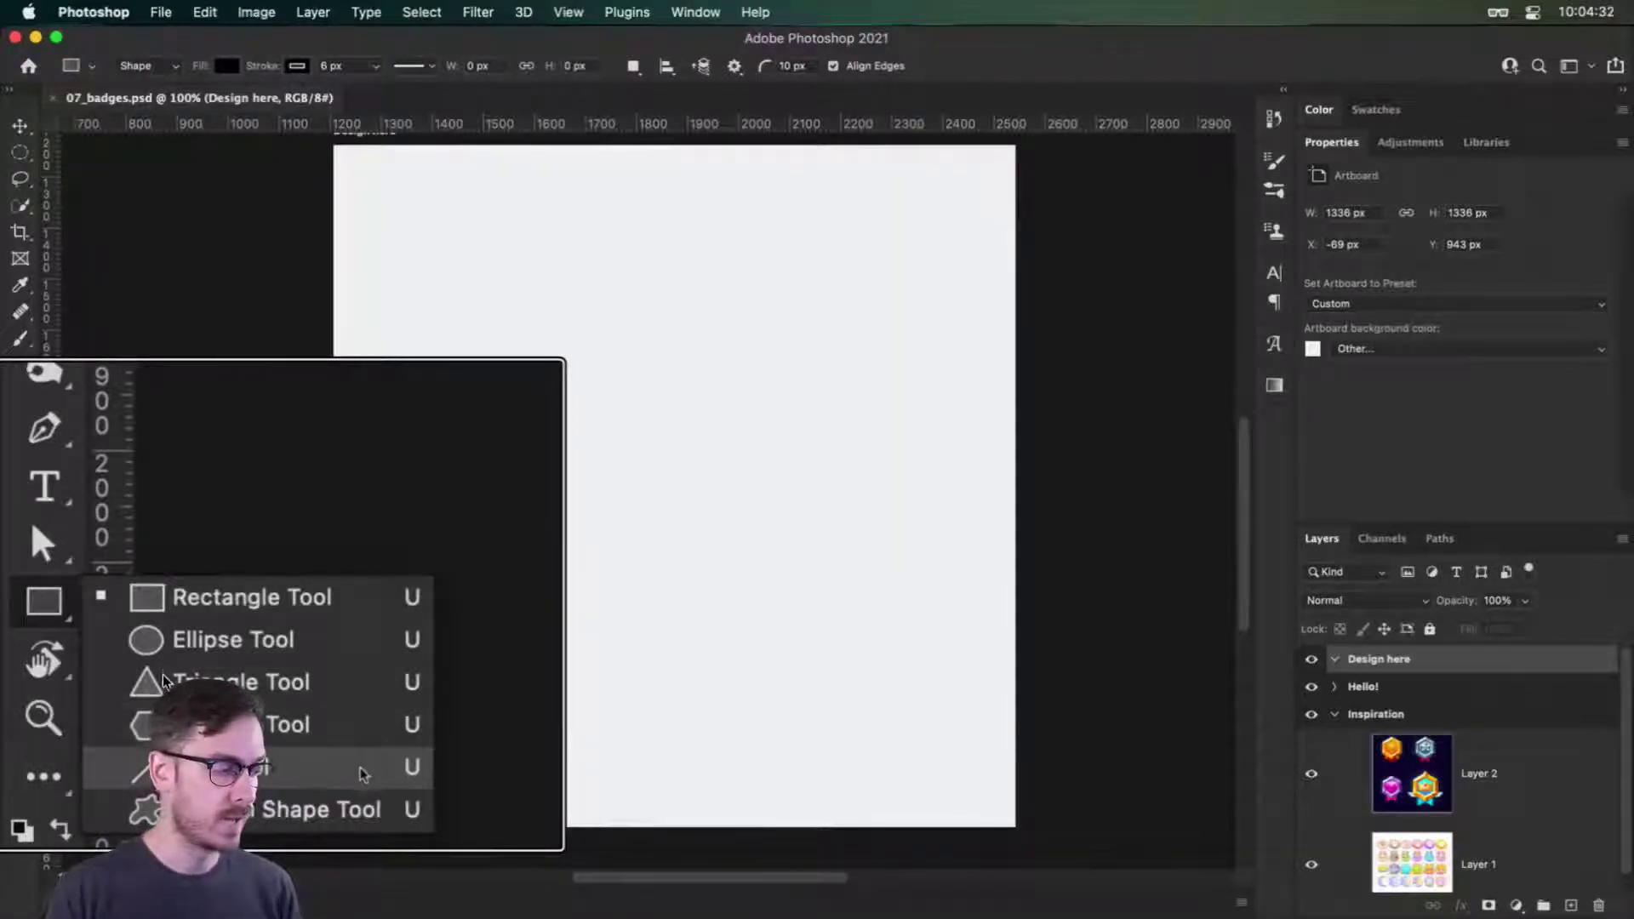
pyautogui.click(154, 697)
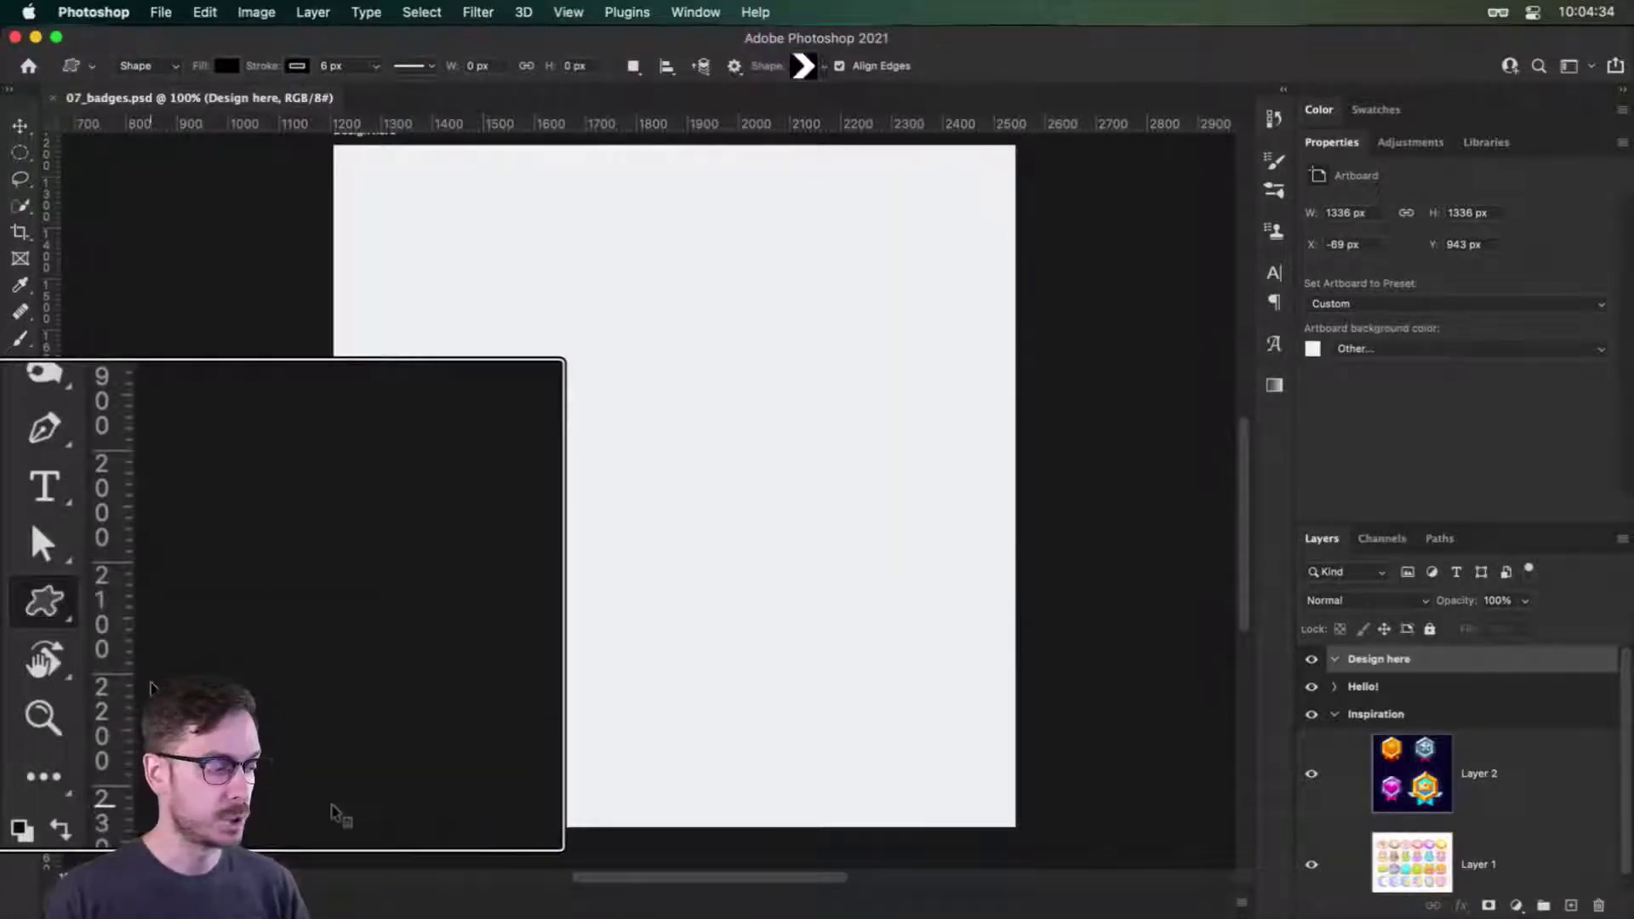
pyautogui.click(825, 66)
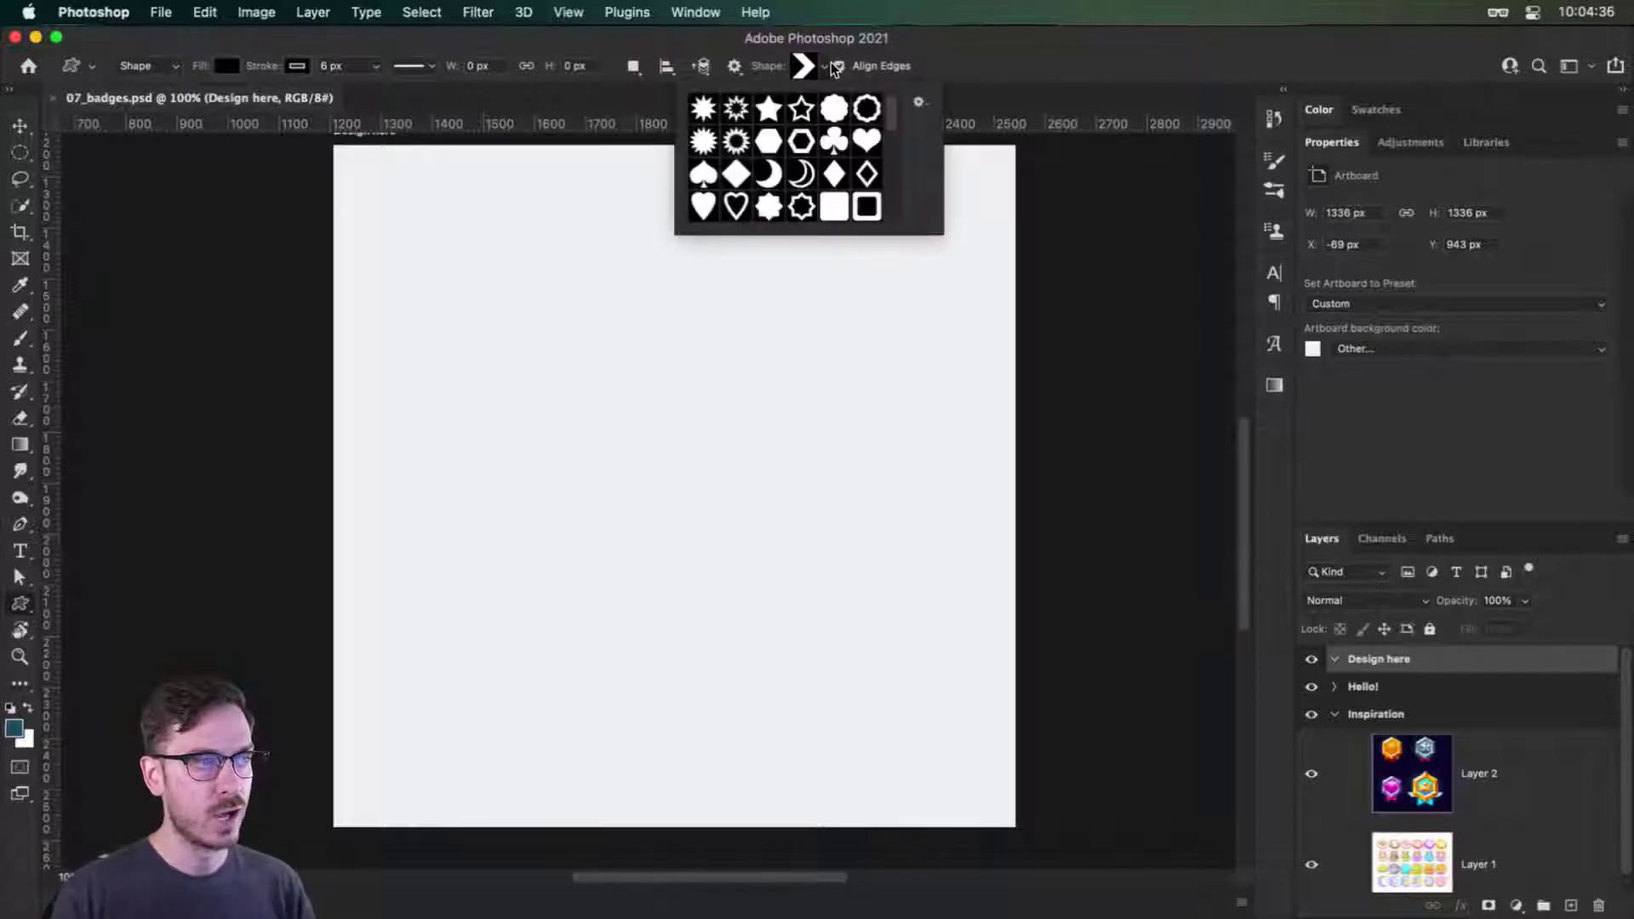
pyautogui.moveTo(891, 129)
pyautogui.mouseDown()
pyautogui.moveTo(904, 219)
pyautogui.moveTo(902, 102)
pyautogui.mouseUp()
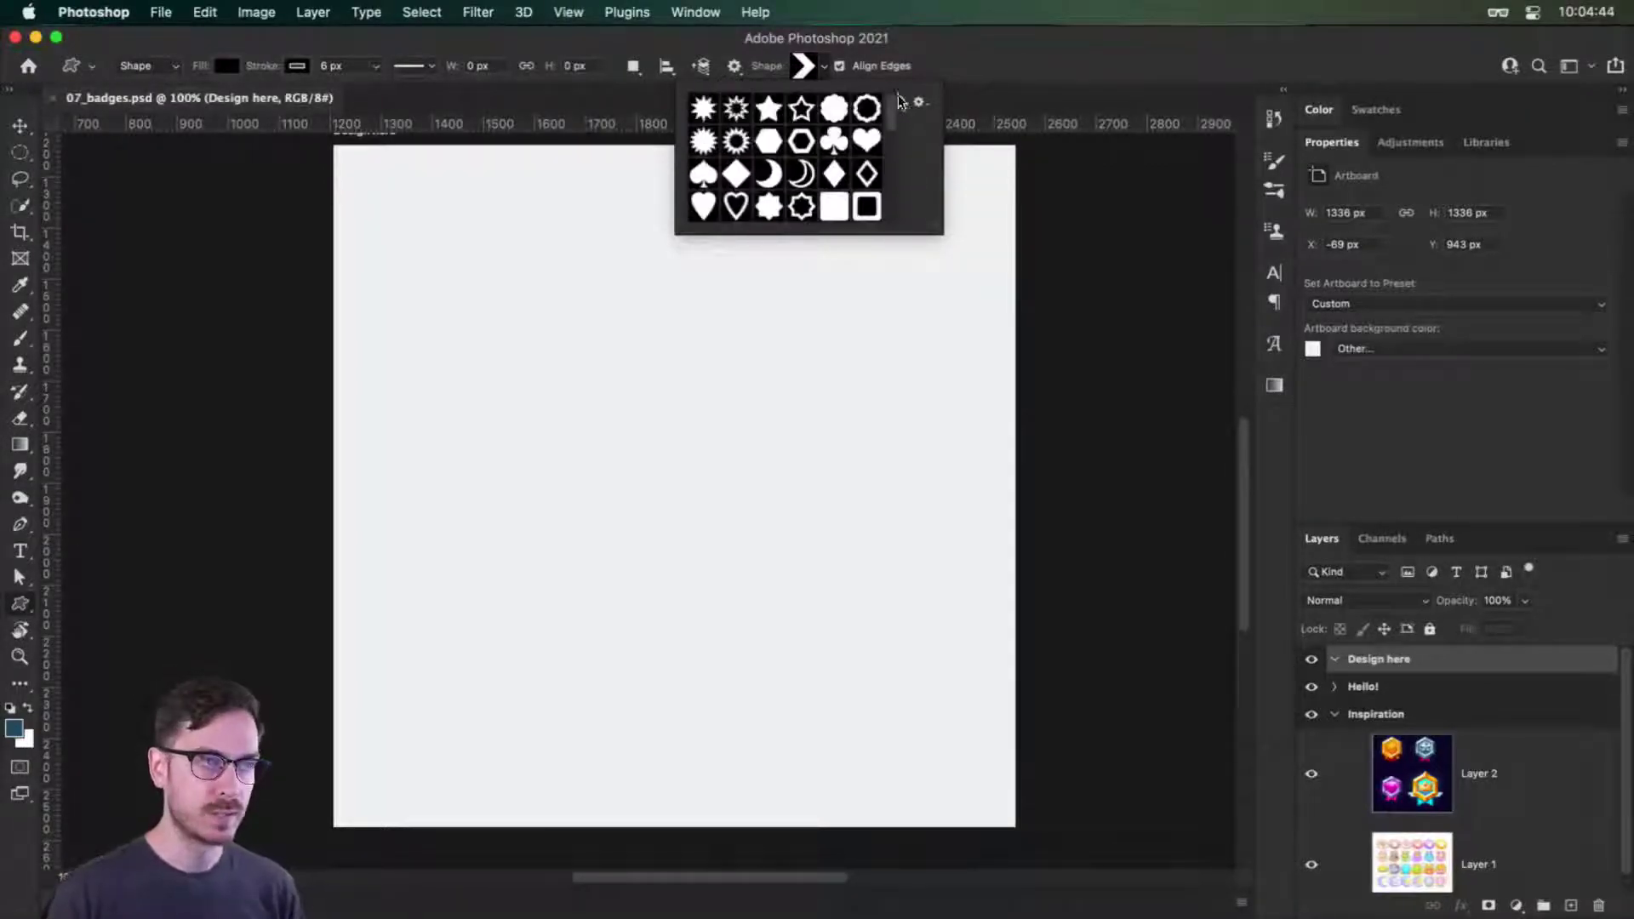
pyautogui.click(998, 43)
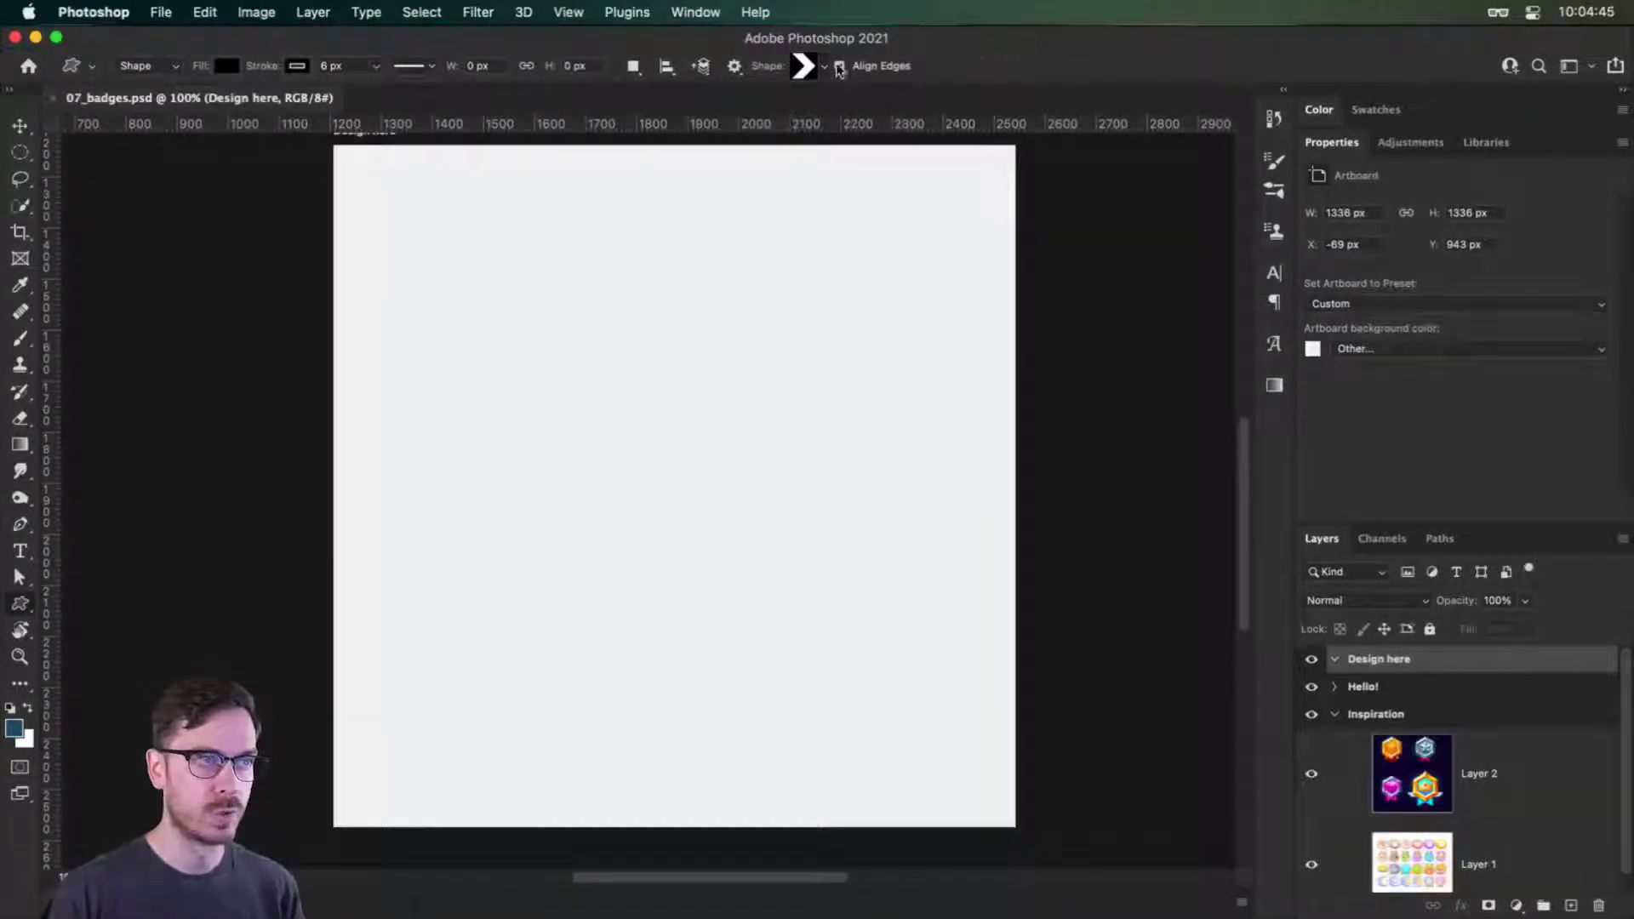
# Draw a six-sided polygon about 615 px wide with the Polygon tool and place it near the centre of the Design here artboard.
pyautogui.click(29, 606)
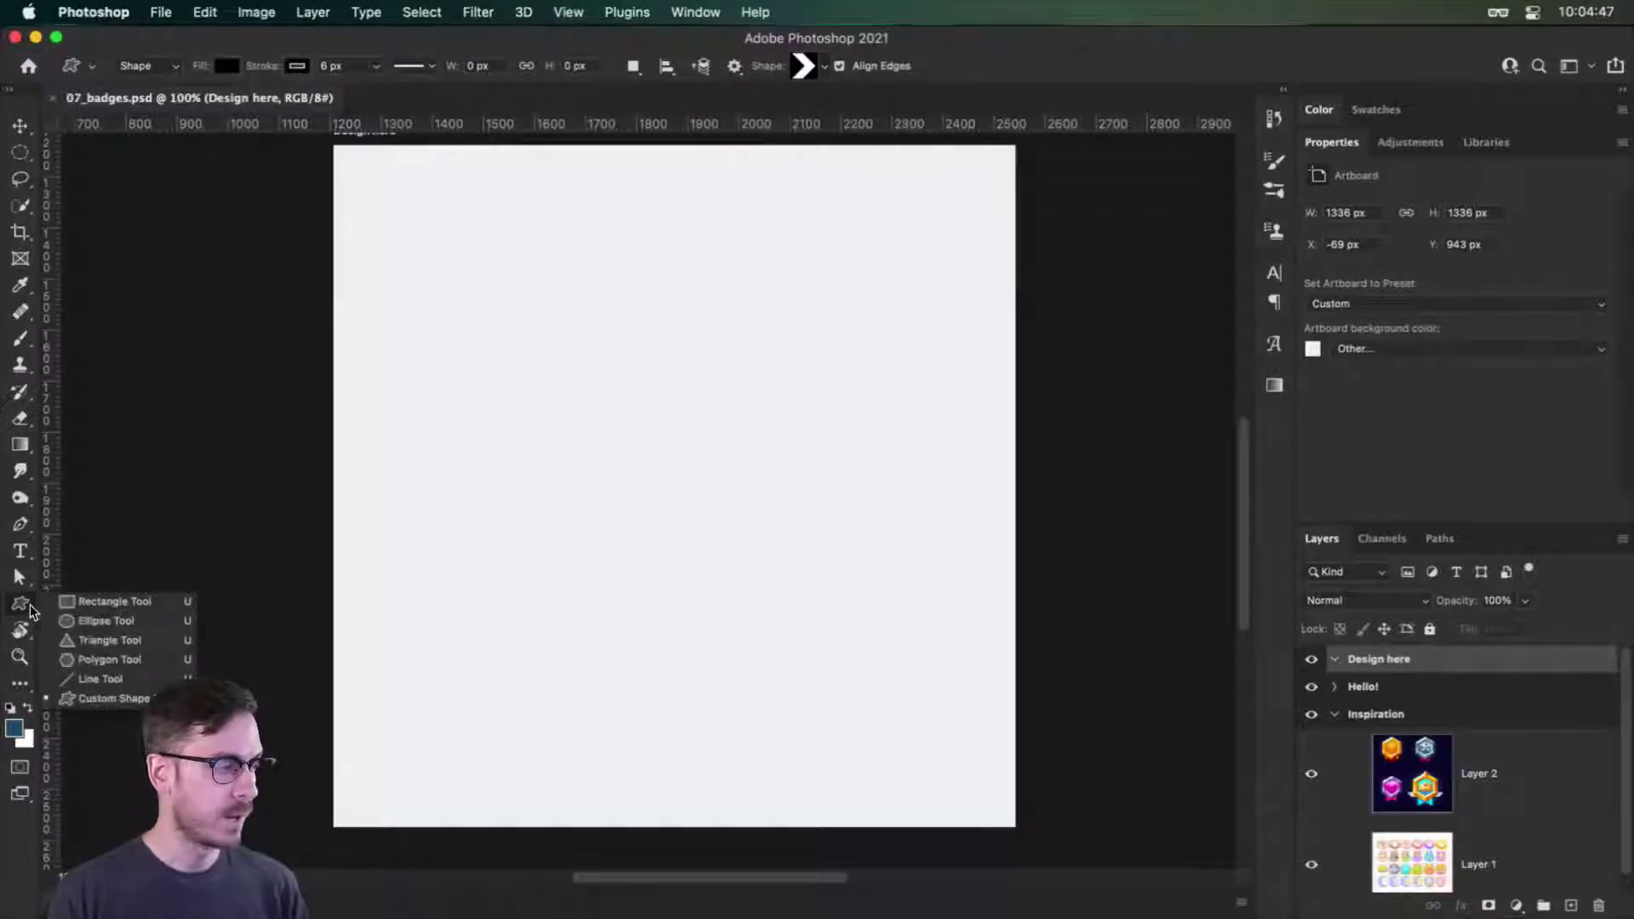
pyautogui.click(117, 661)
pyautogui.press('super+Tab')
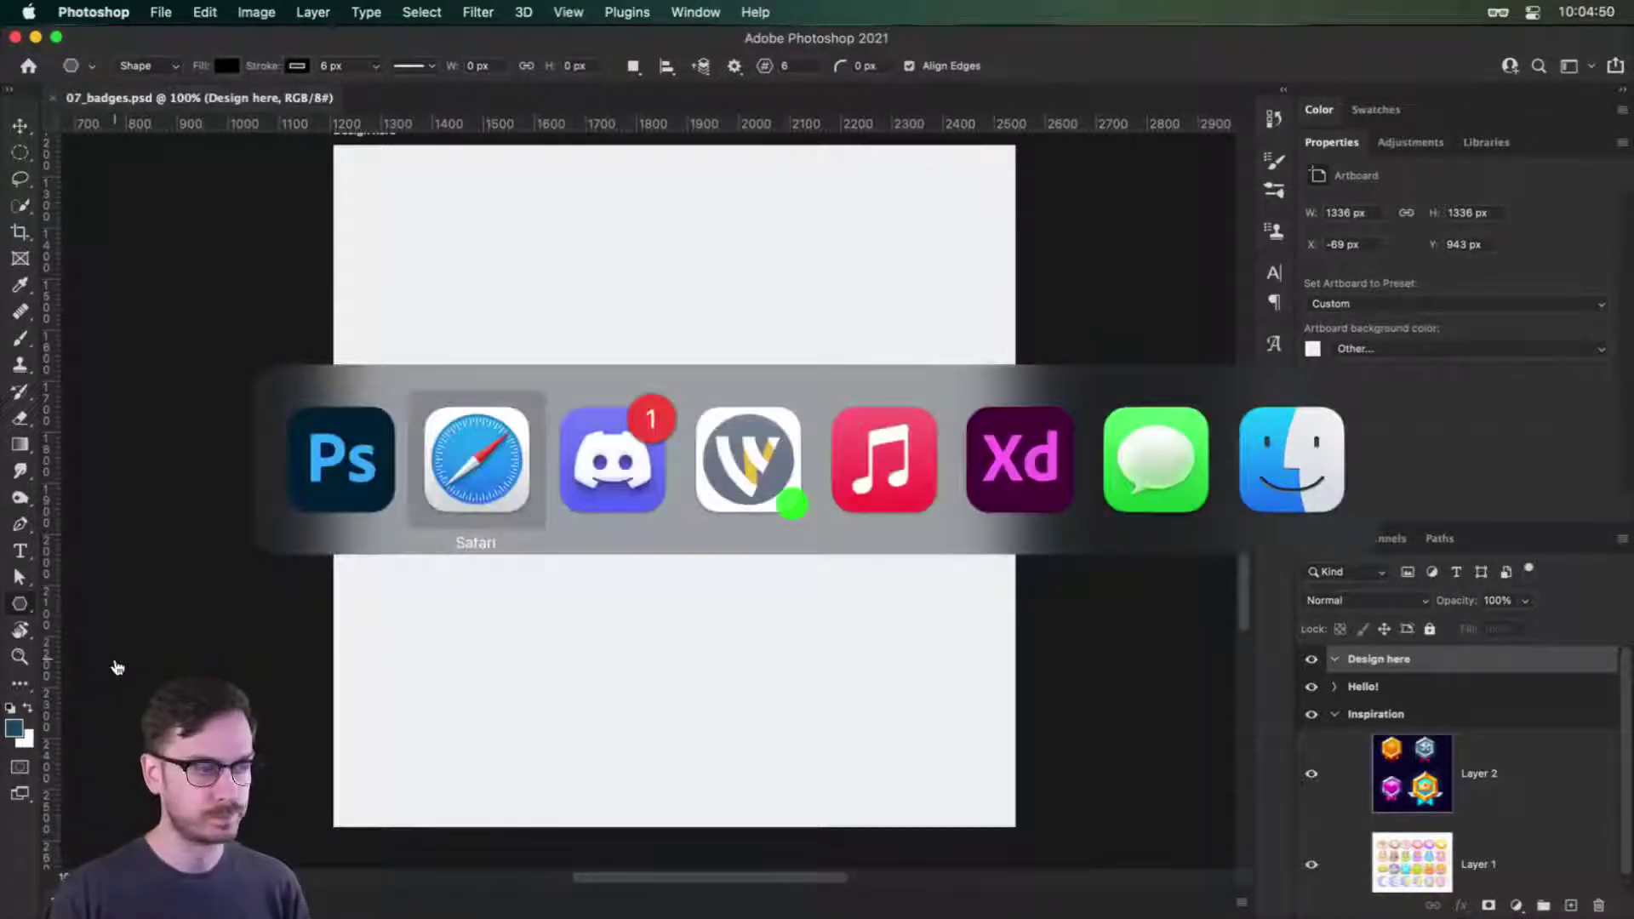
pyautogui.press('Escape')
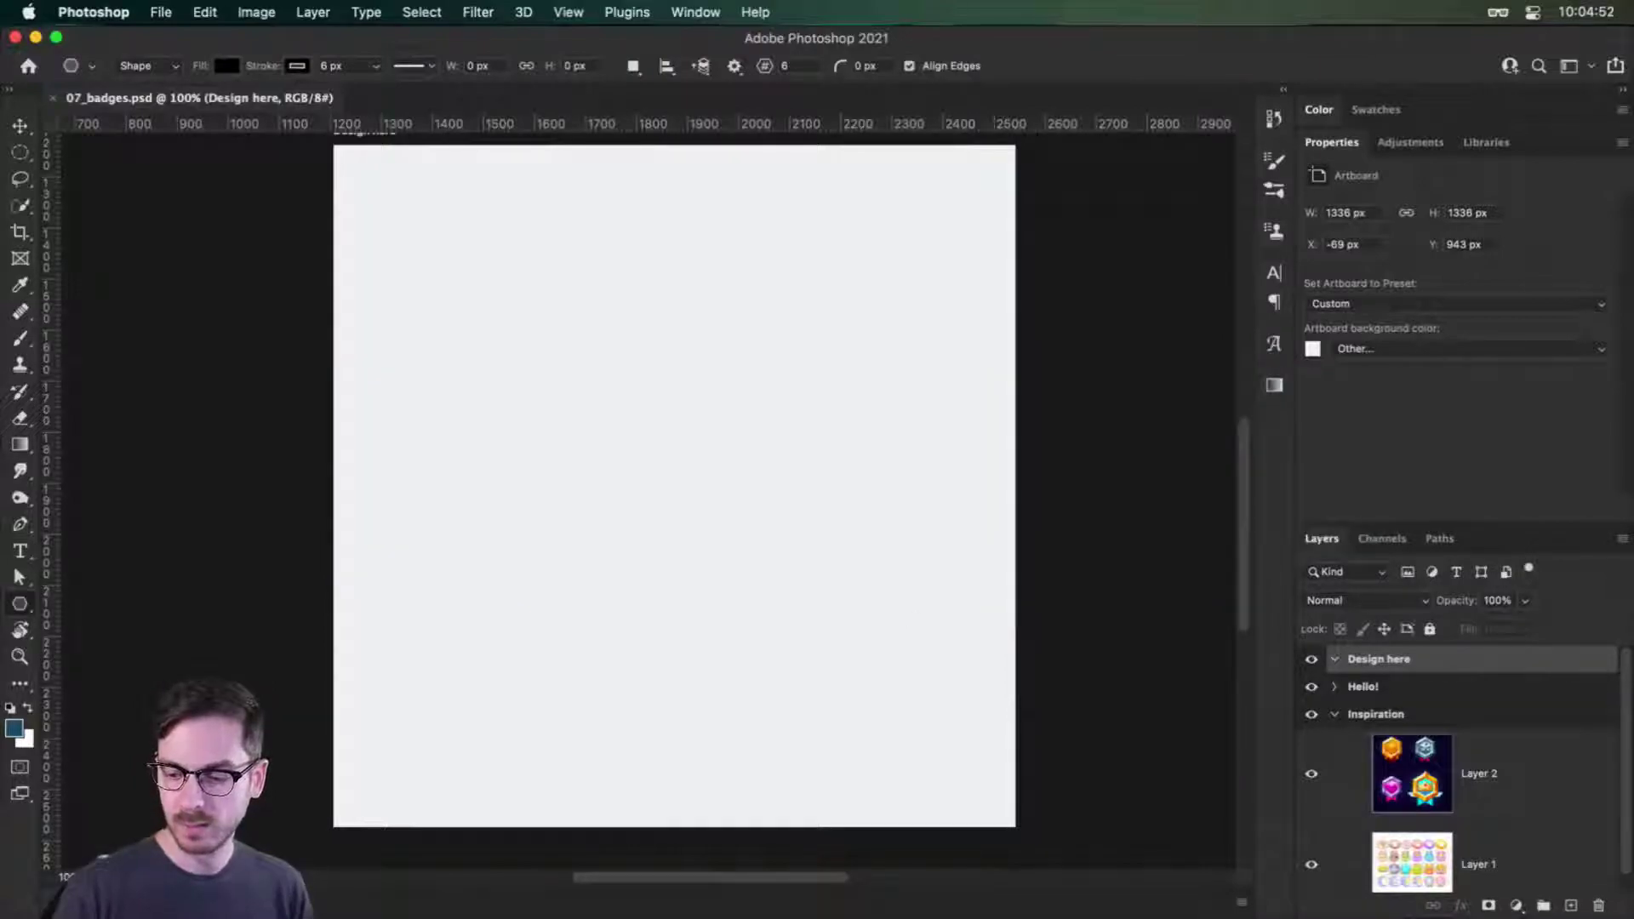
pyautogui.press('super+Tab')
pyautogui.press('Escape')
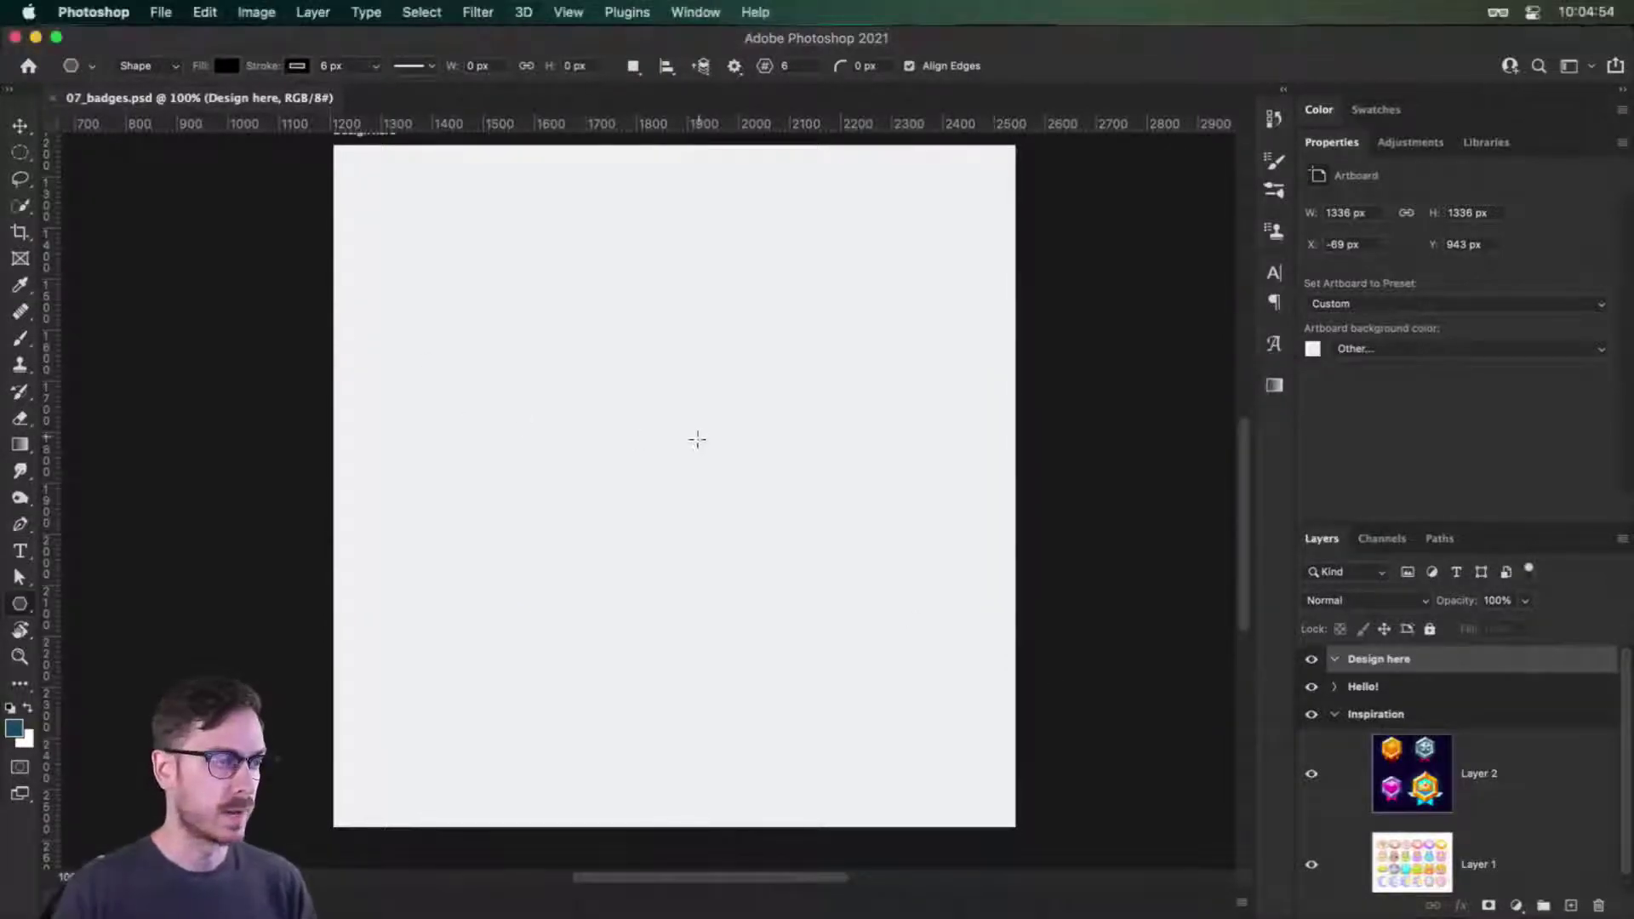
pyautogui.scroll(2, 698, 324)
pyautogui.moveTo(737, 345); pyautogui.dragTo(791, 328)
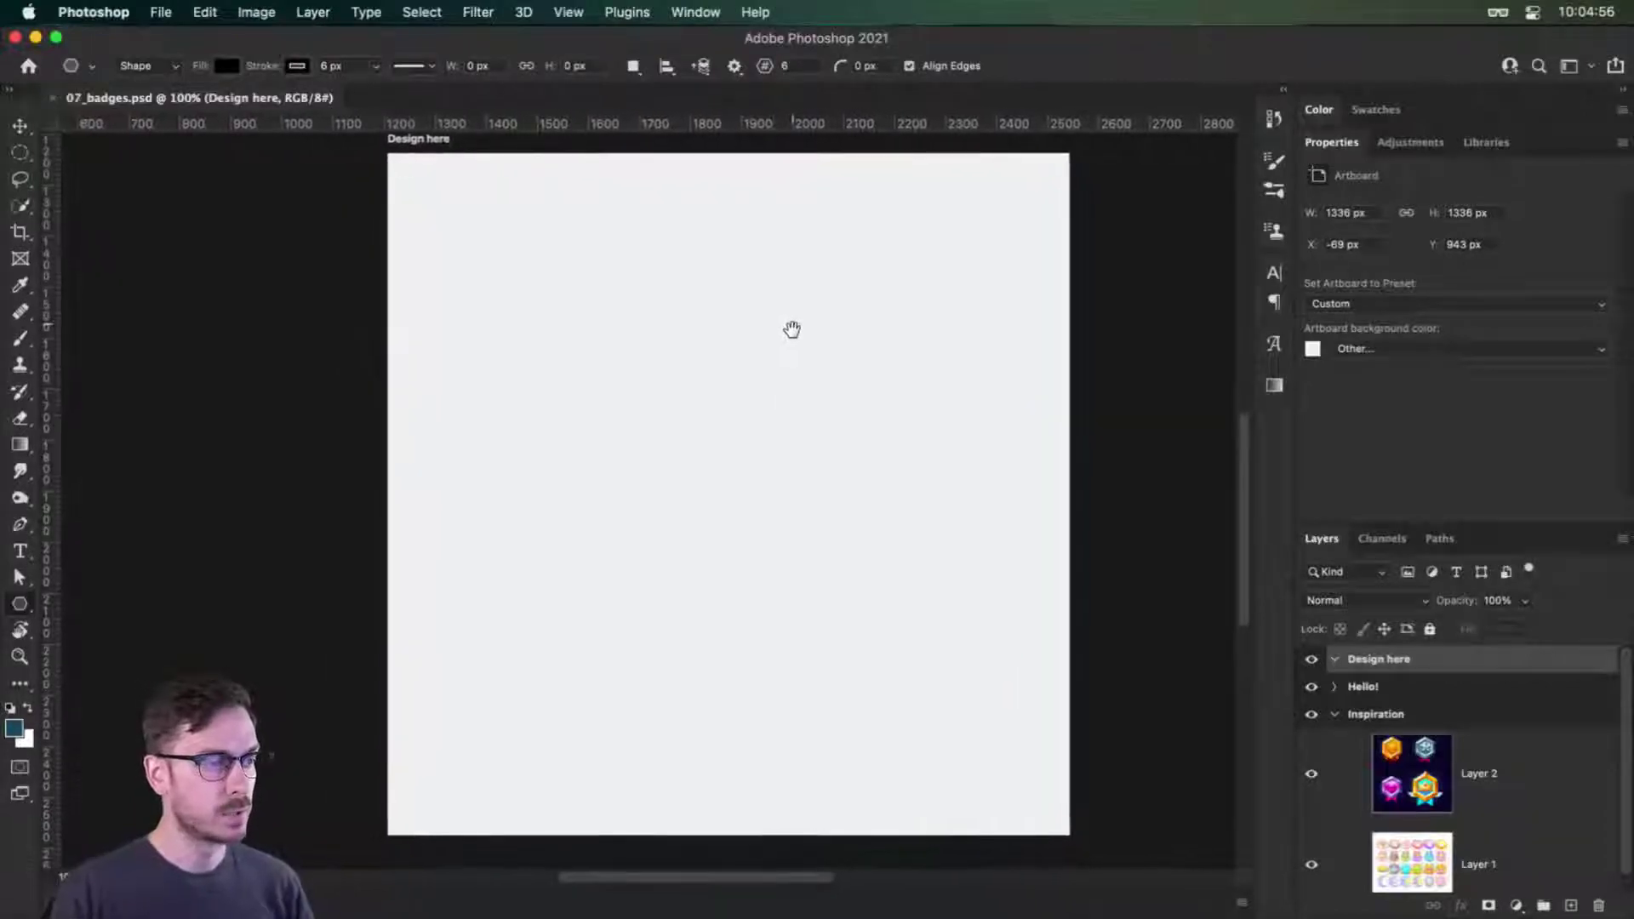
pyautogui.moveTo(608, 328); pyautogui.dragTo(1011, 635)
pyautogui.press('v')
pyautogui.moveTo(825, 452); pyautogui.dragTo(796, 449)
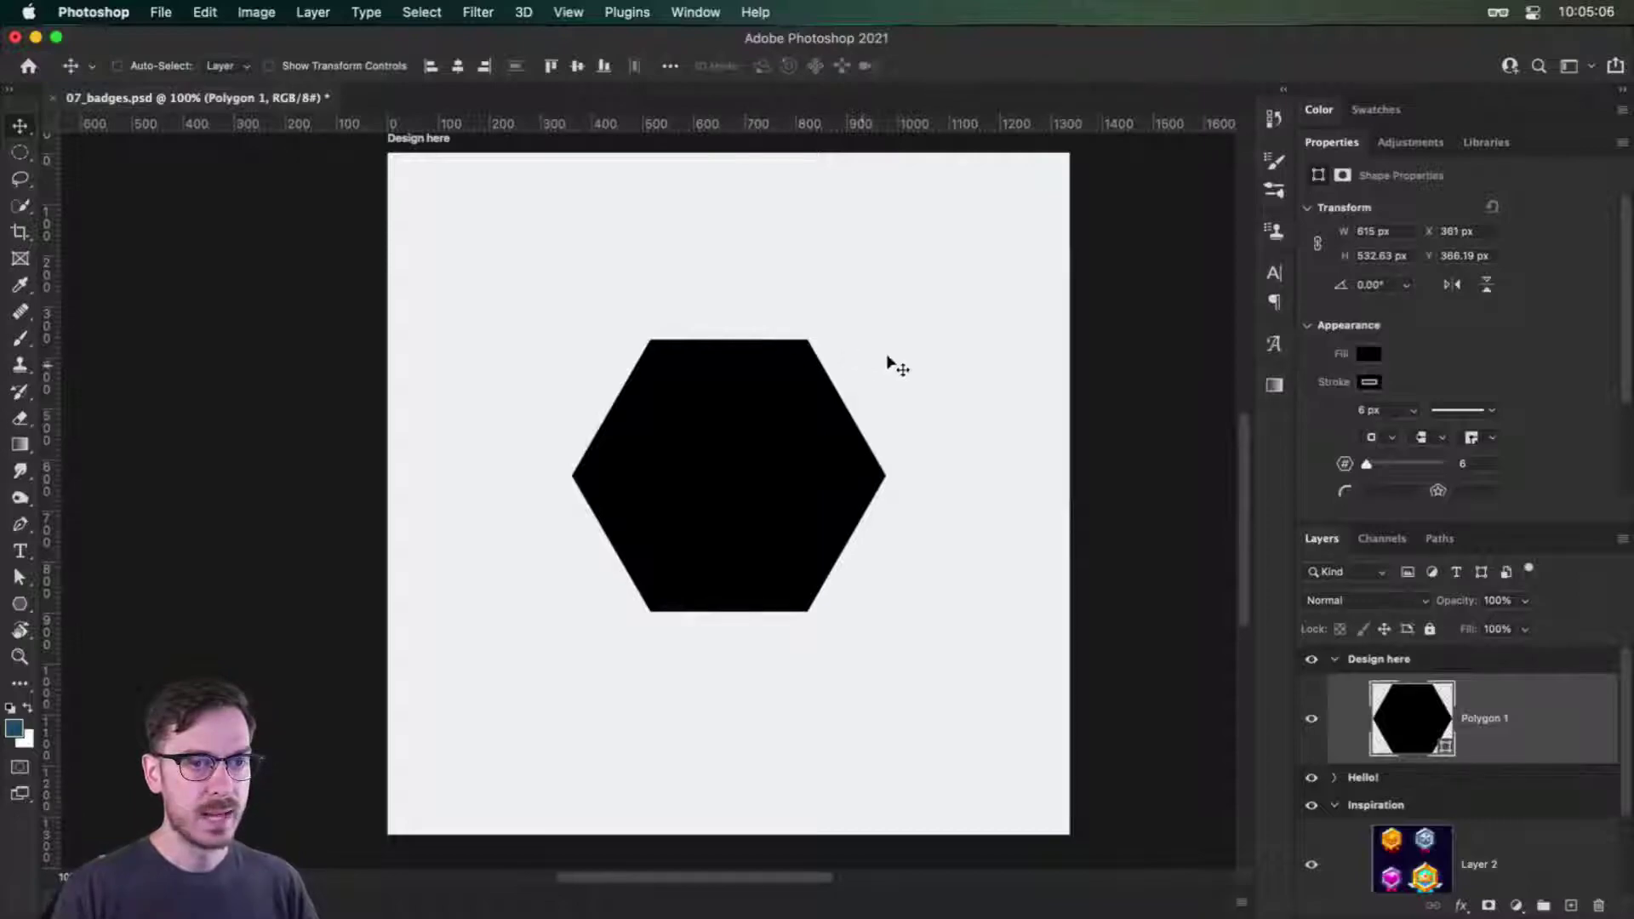
# Try the polygon with 5 sides and set its number of sides back to 6.
pyautogui.scroll(-2, 1596, 430)
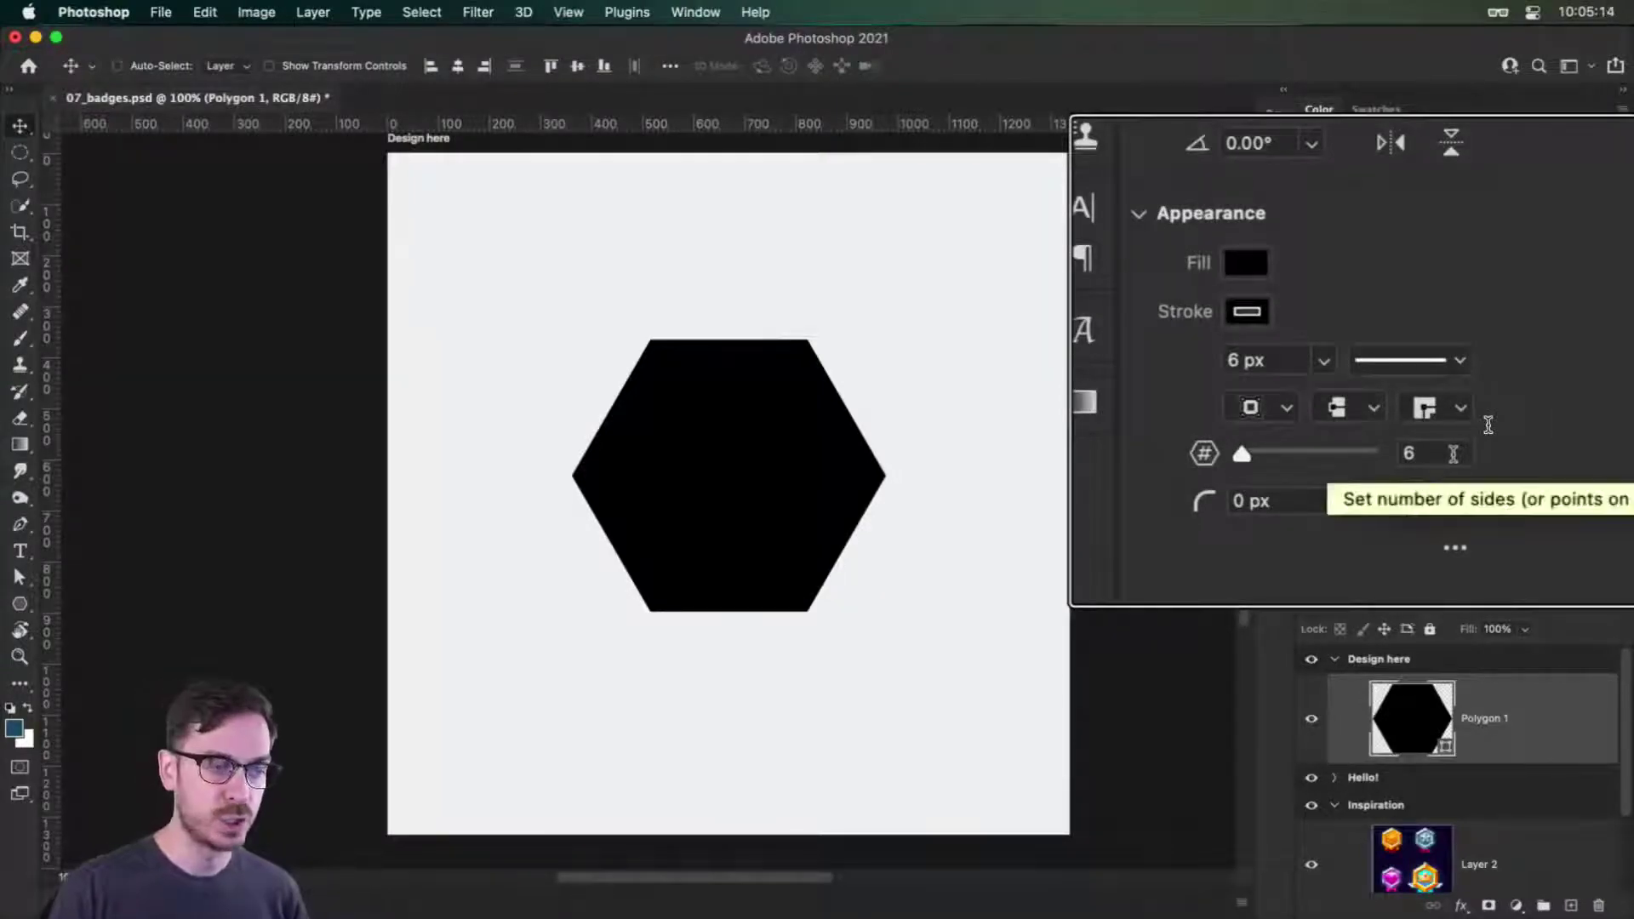
pyautogui.doubleClick(1448, 455)
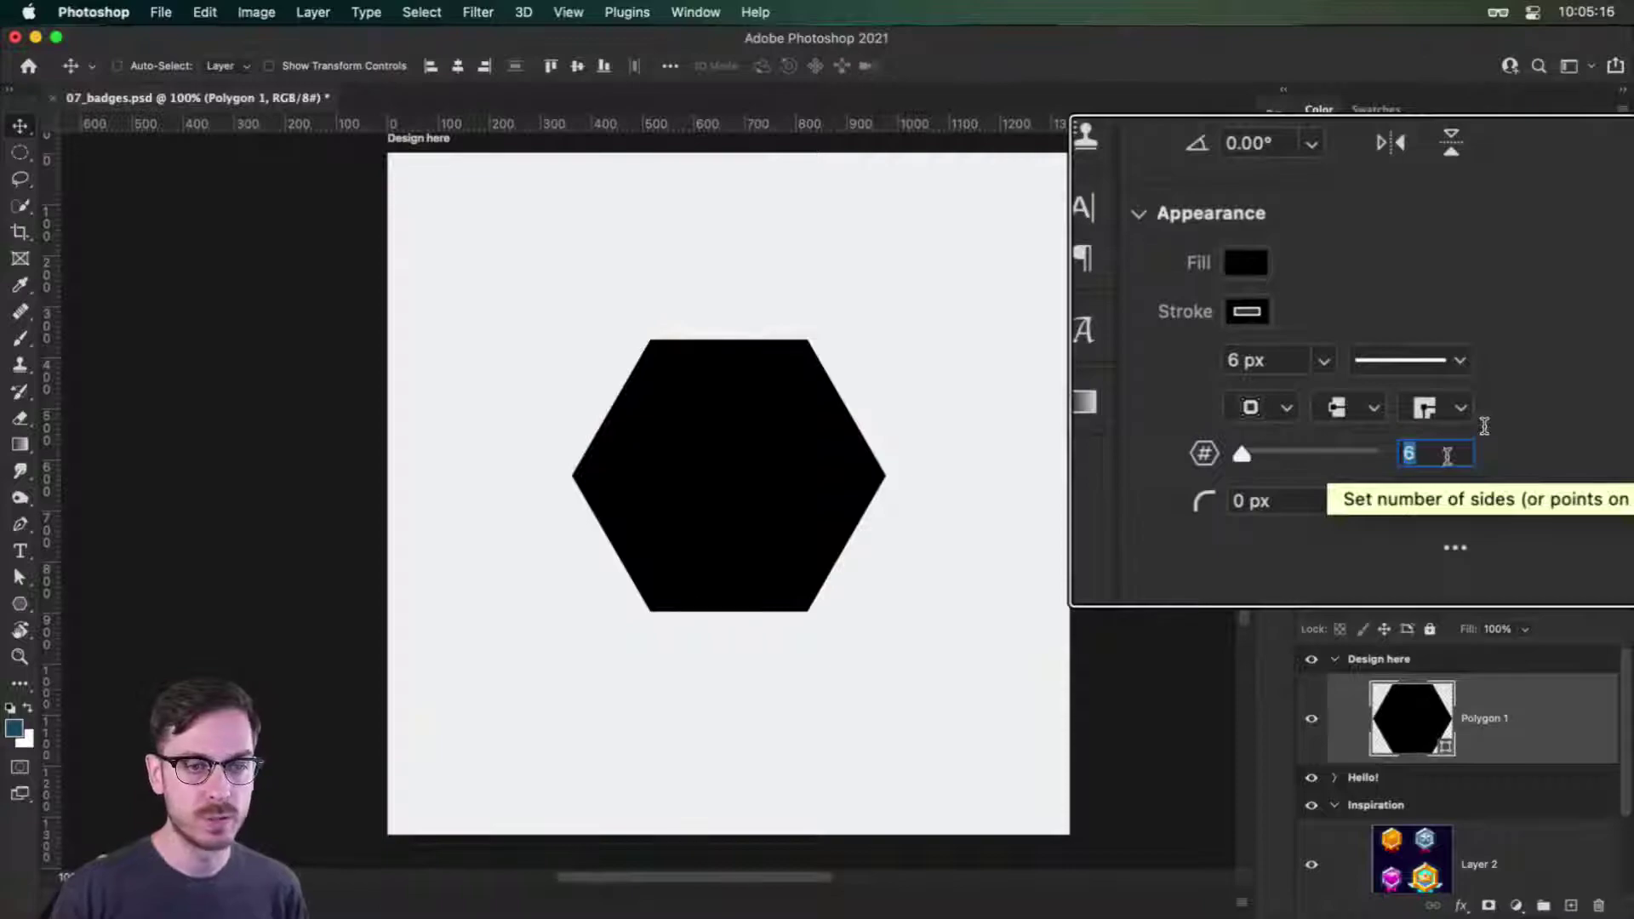
pyautogui.press('Up')
pyautogui.press('Return')
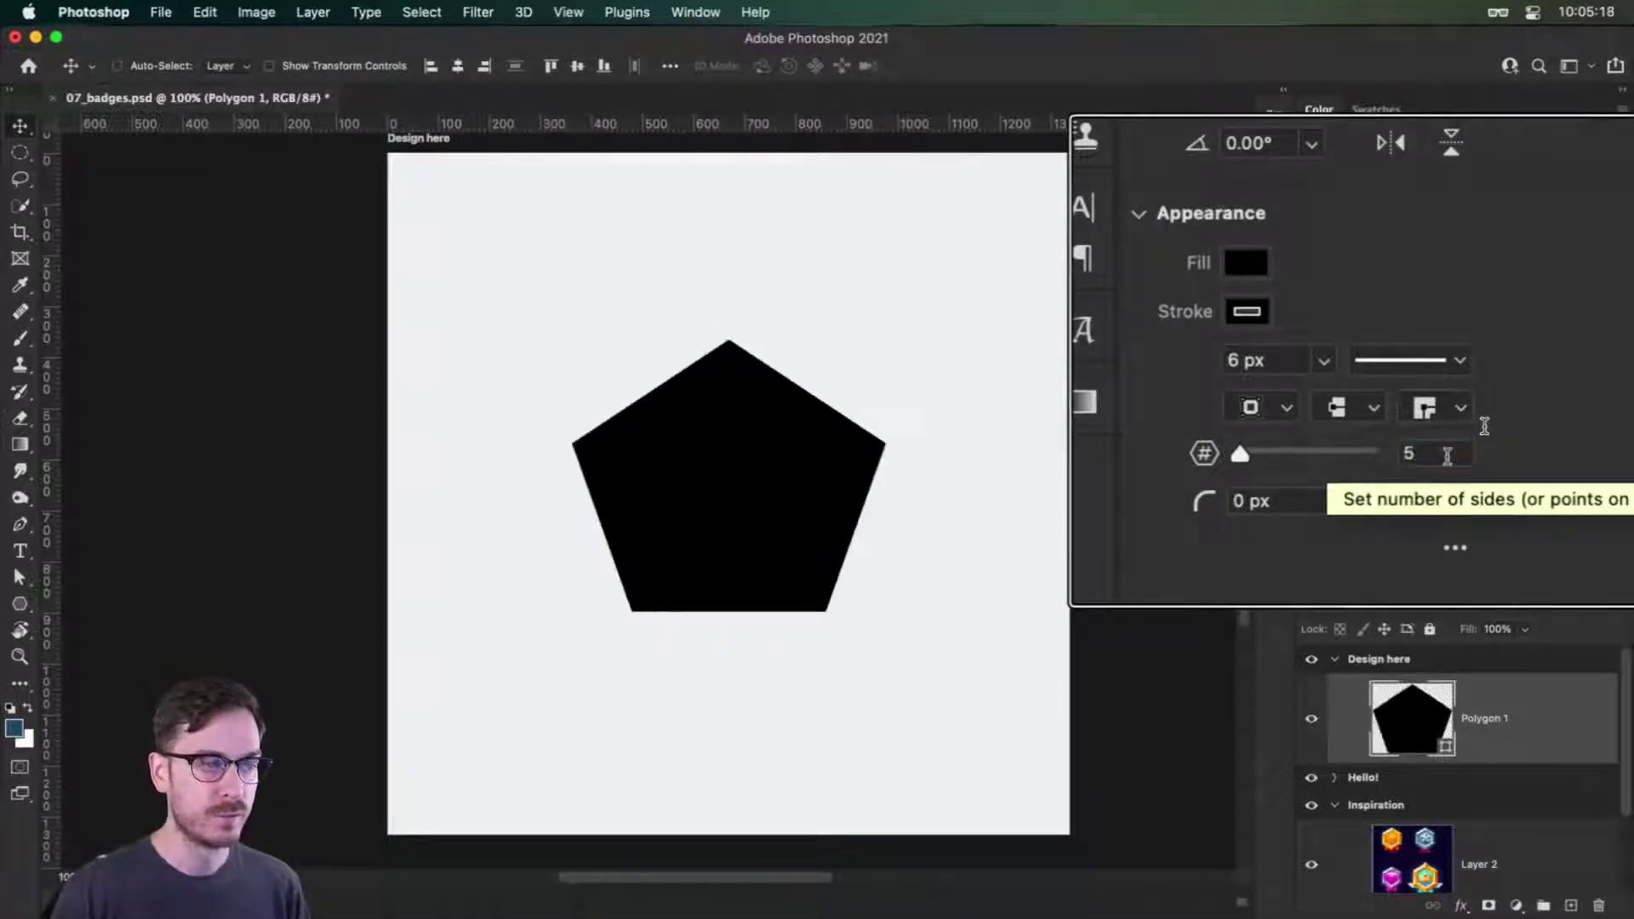
pyautogui.click(1445, 457)
pyautogui.press('Down')
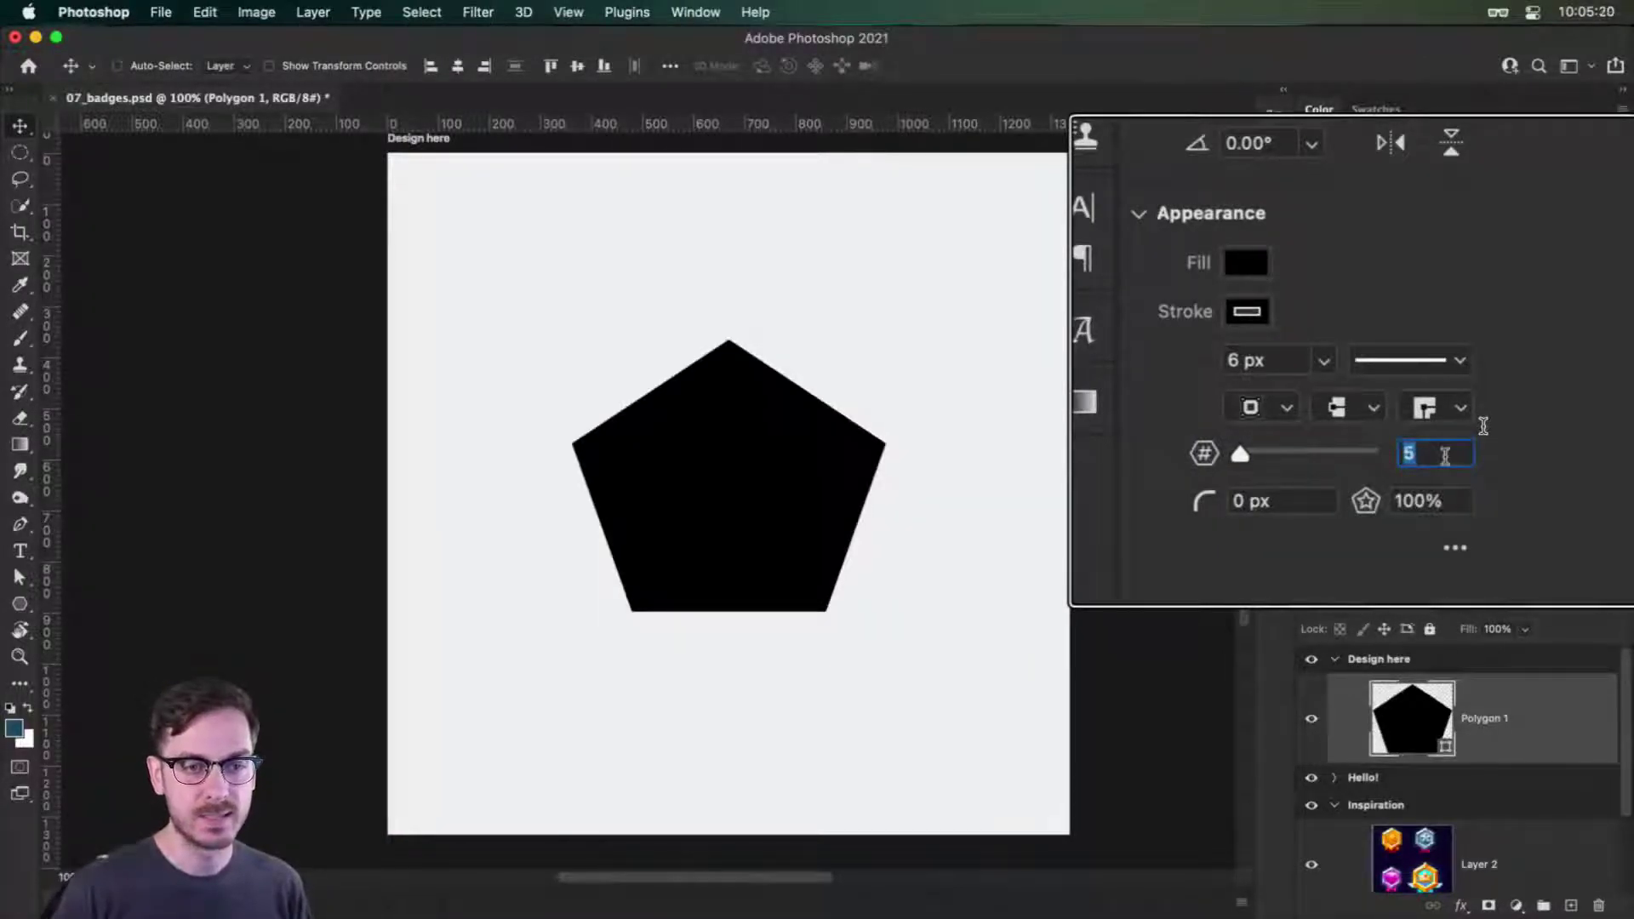
pyautogui.press('Up')
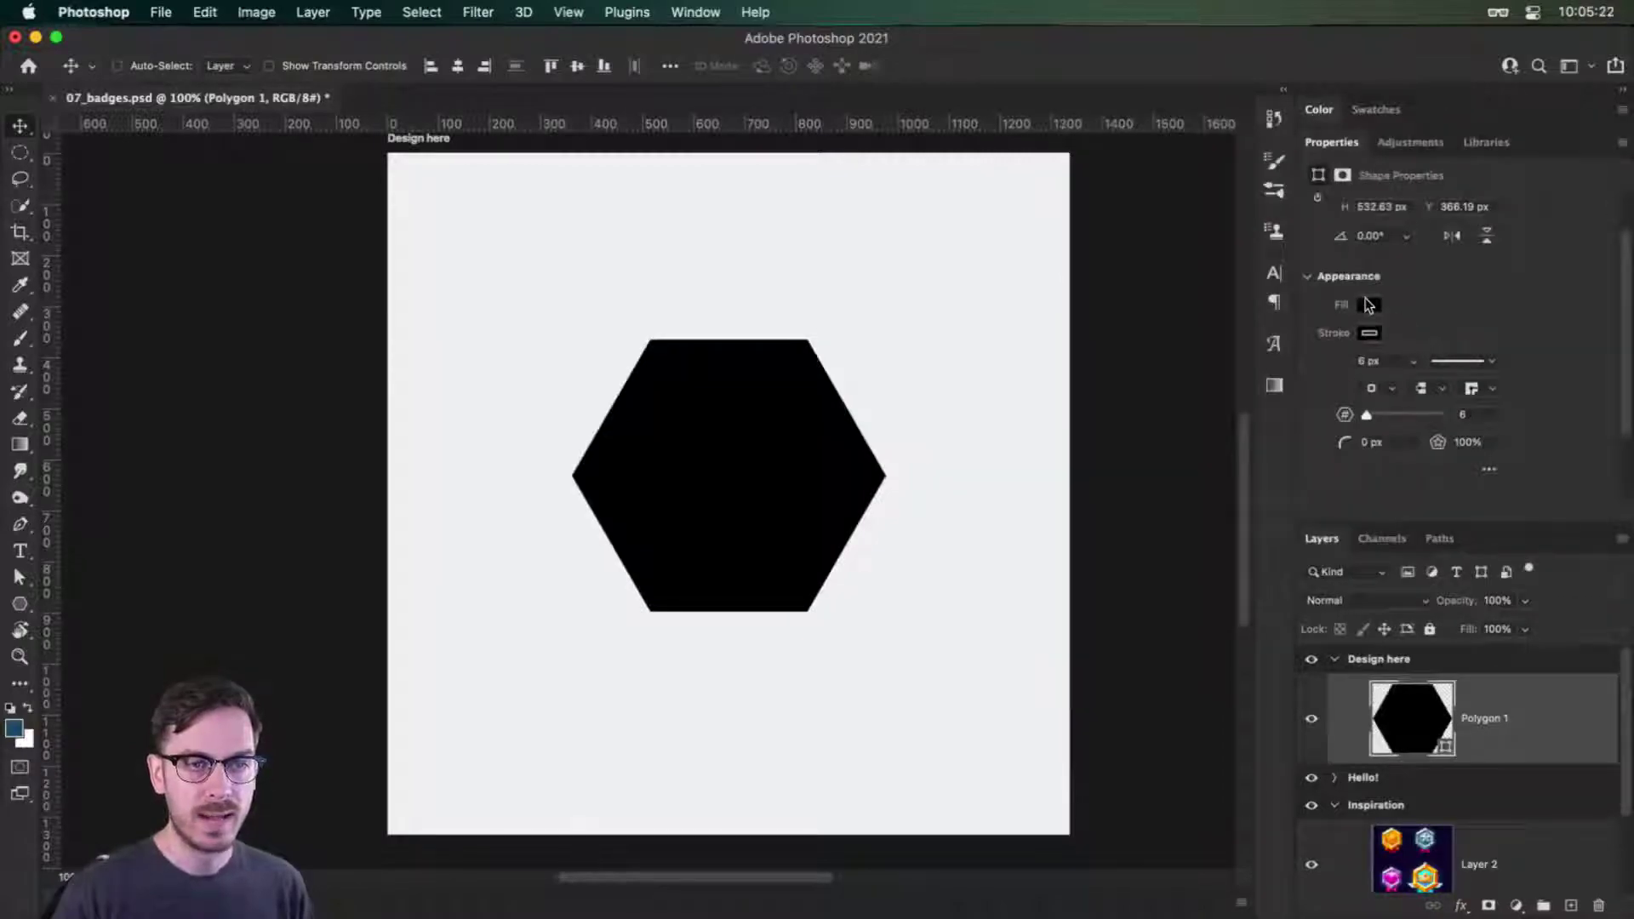
# Remove the hexagon's stroke and look at its fill colour options.
pyautogui.click(1369, 333)
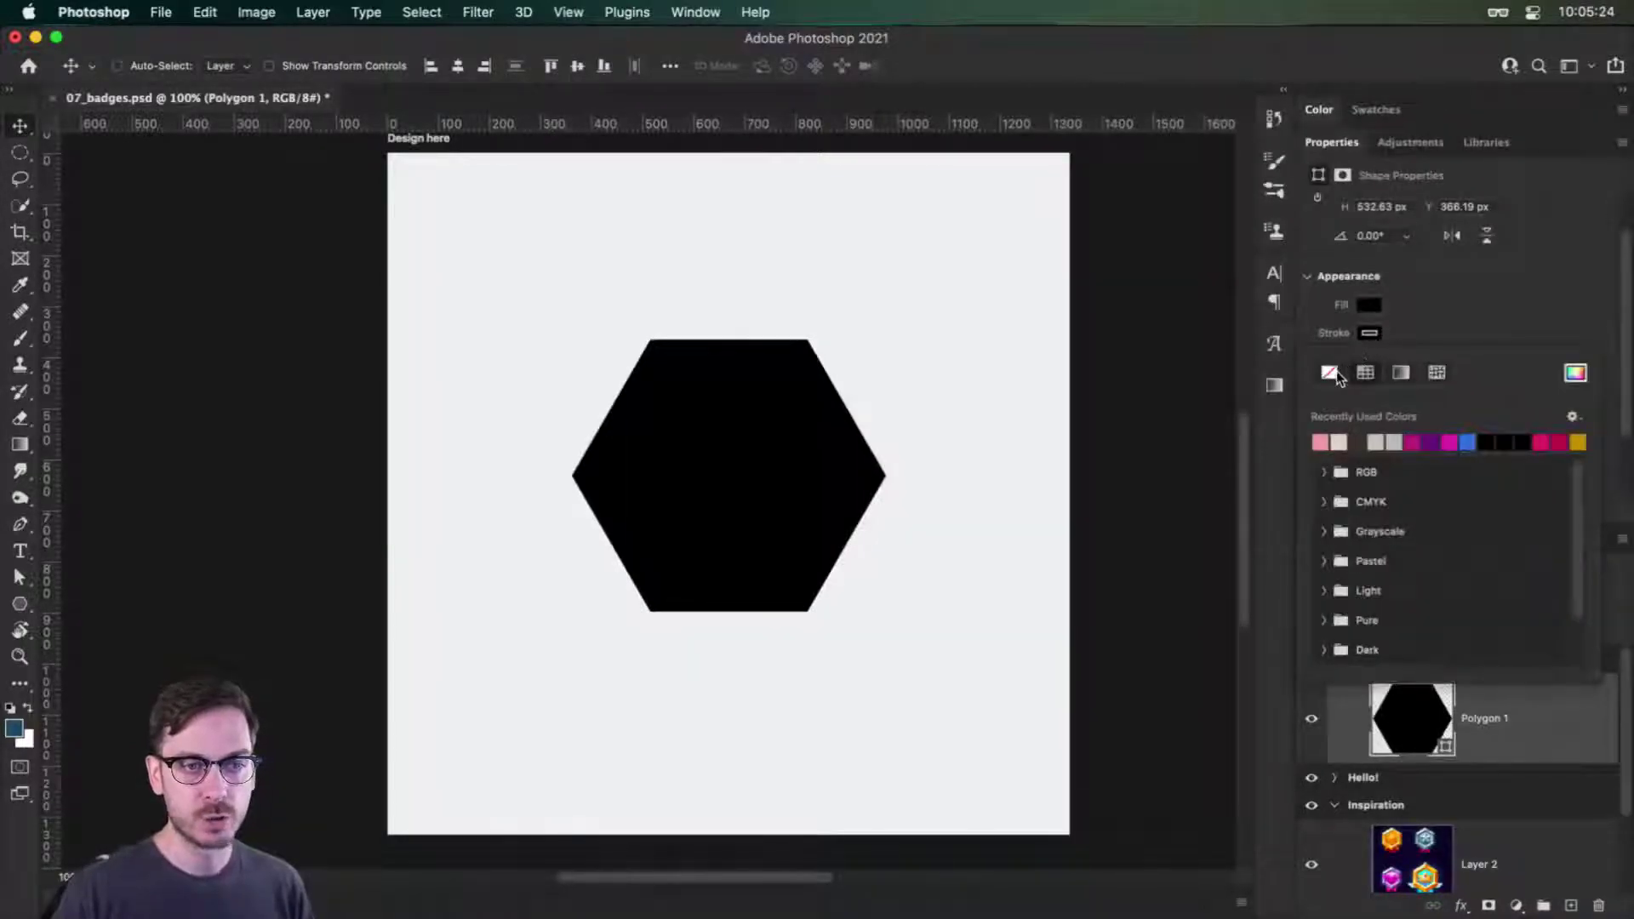
pyautogui.click(1330, 373)
pyautogui.click(1372, 308)
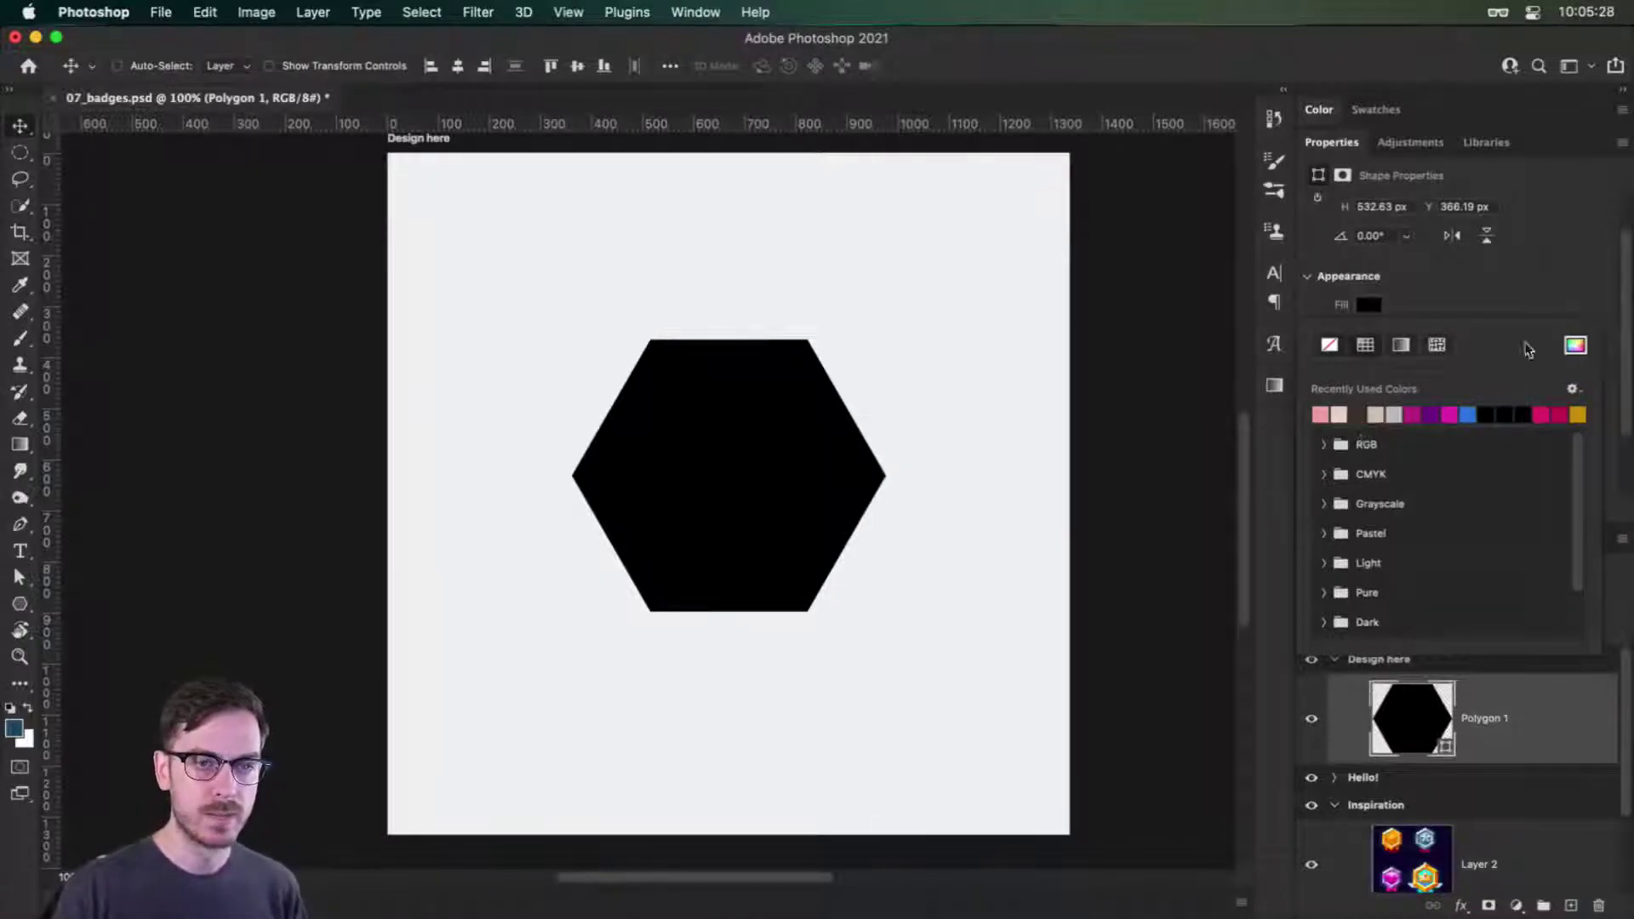
pyautogui.click(1496, 282)
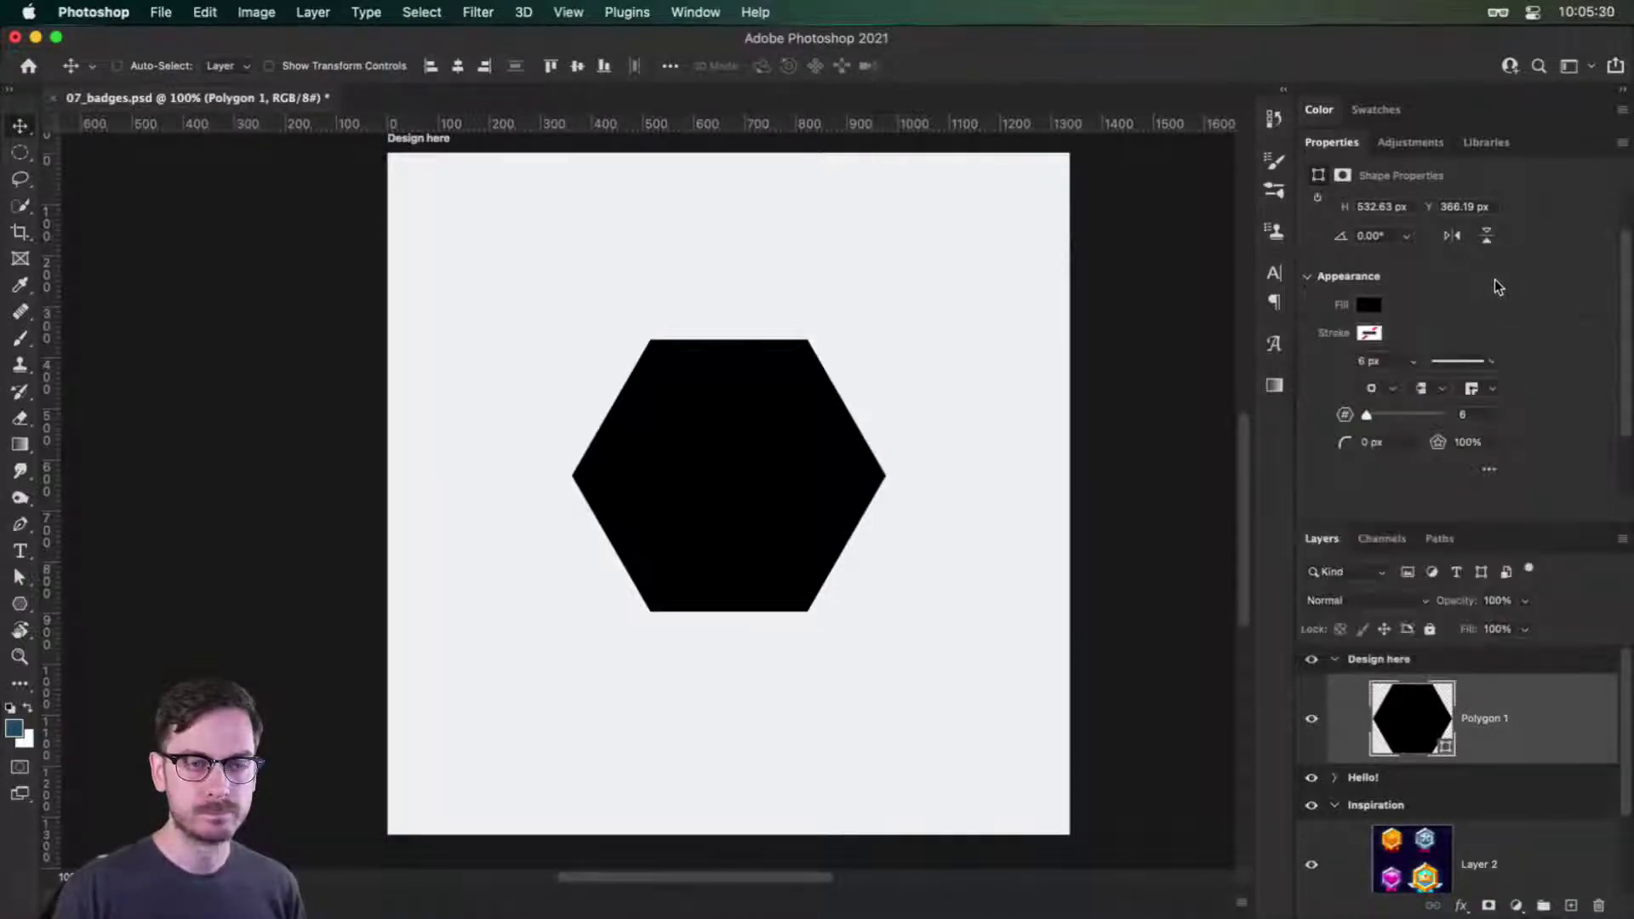
pyautogui.click(1368, 301)
pyautogui.press('Escape')
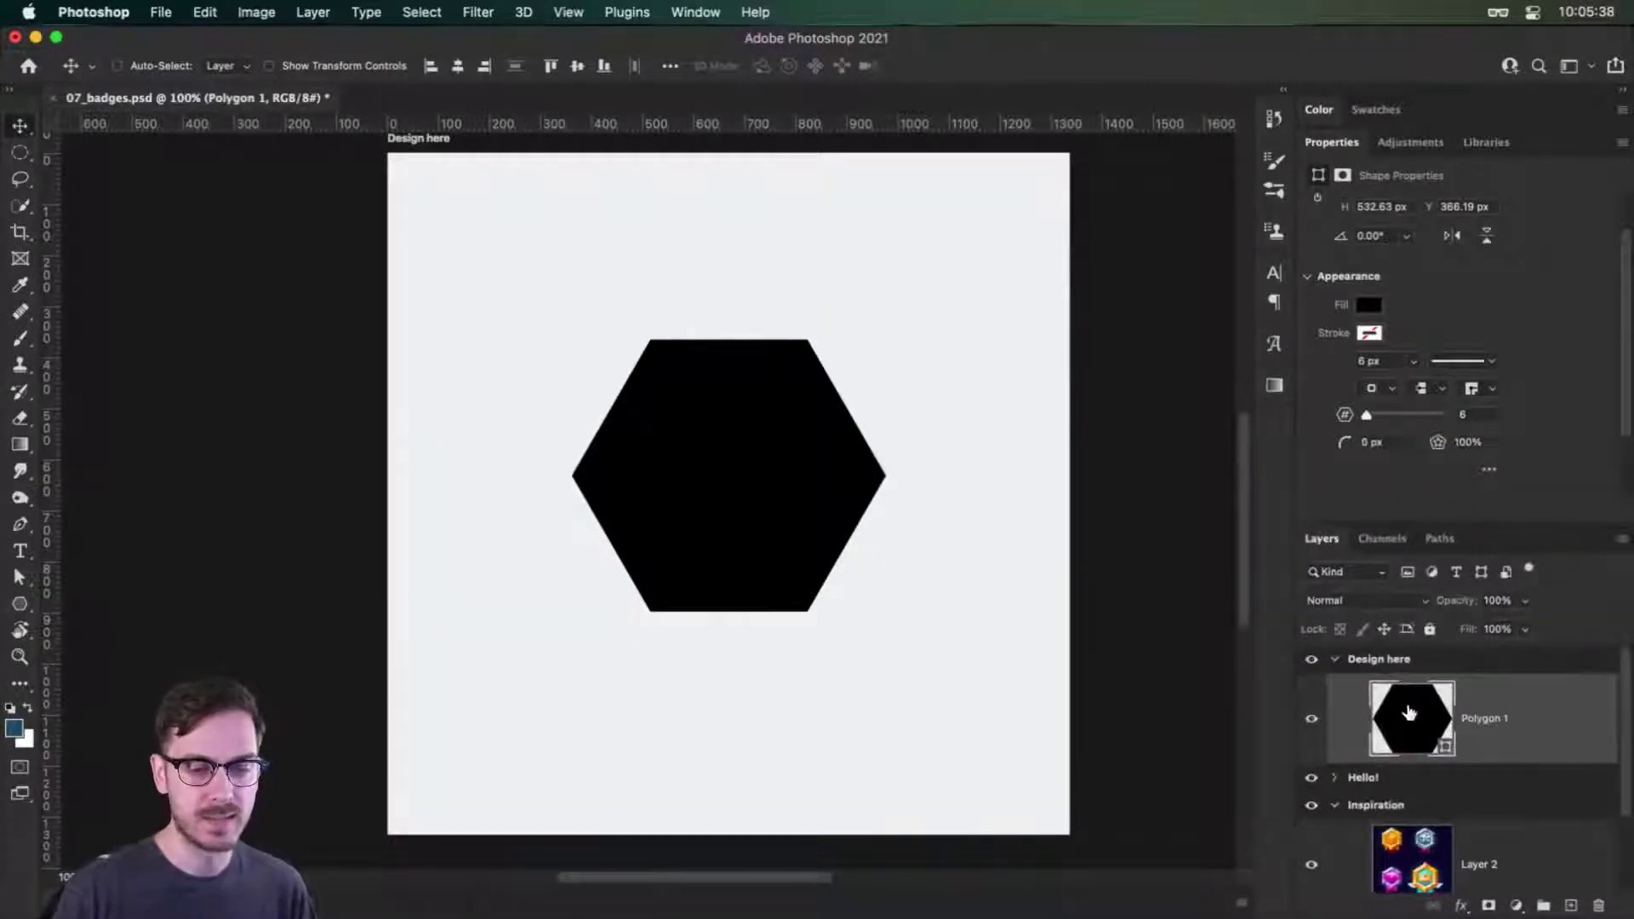
# Change the hexagon's fill to golden yellow #d39323.
pyautogui.doubleClick(1408, 713)
pyautogui.moveTo(1186, 274); pyautogui.dragTo(1072, 235)
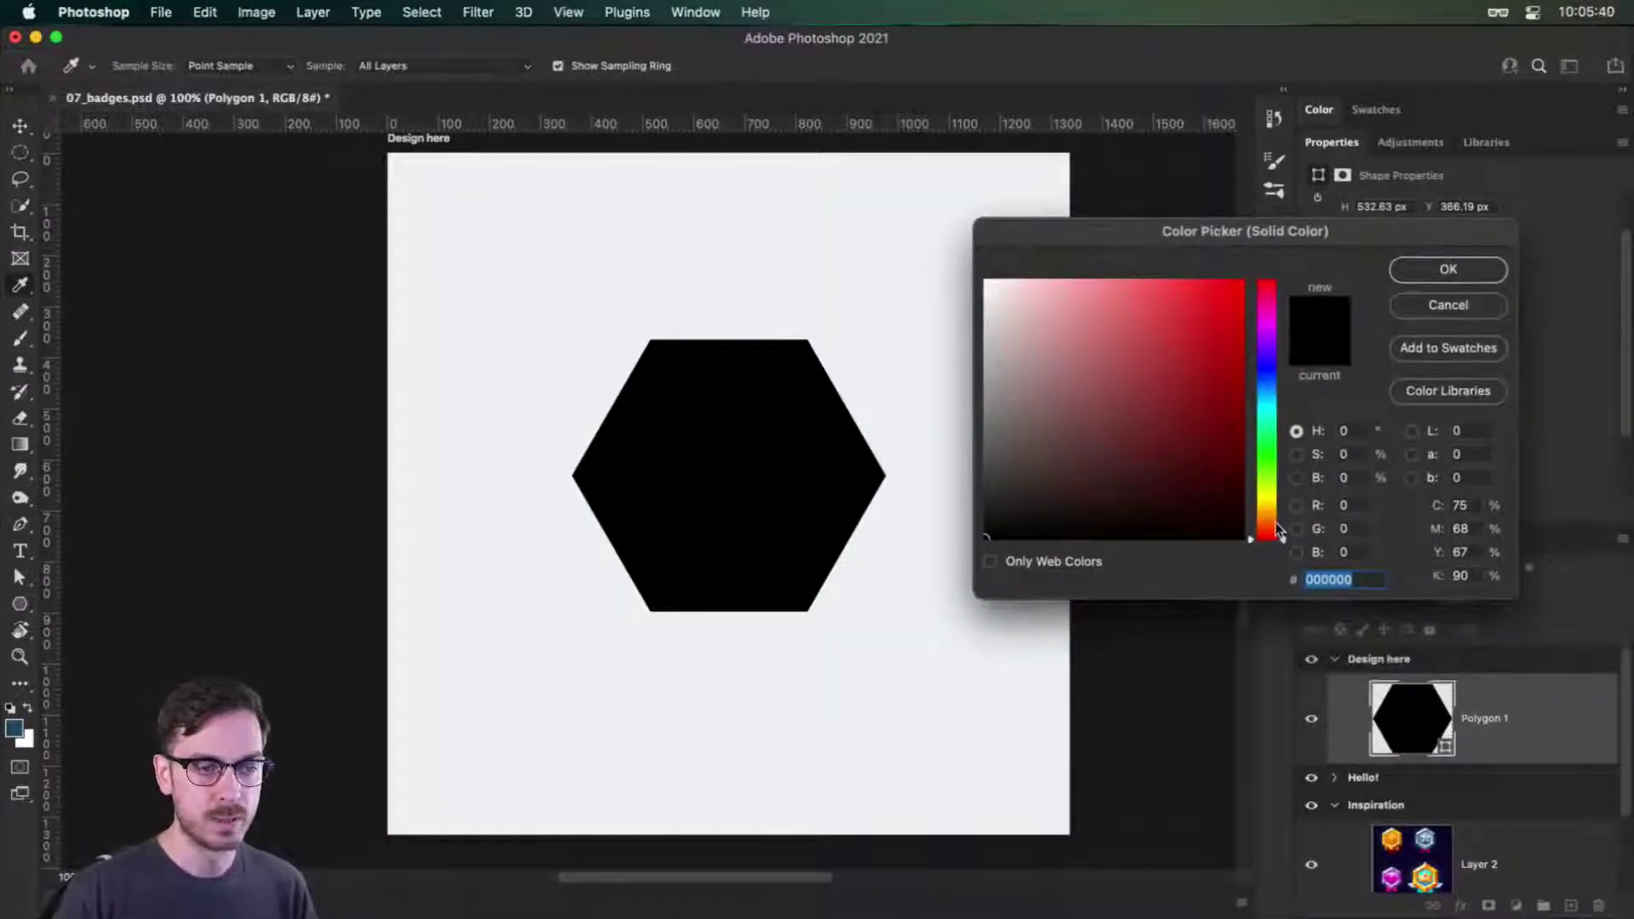
pyautogui.moveTo(1275, 523); pyautogui.dragTo(1270, 514)
pyautogui.click(1200, 324)
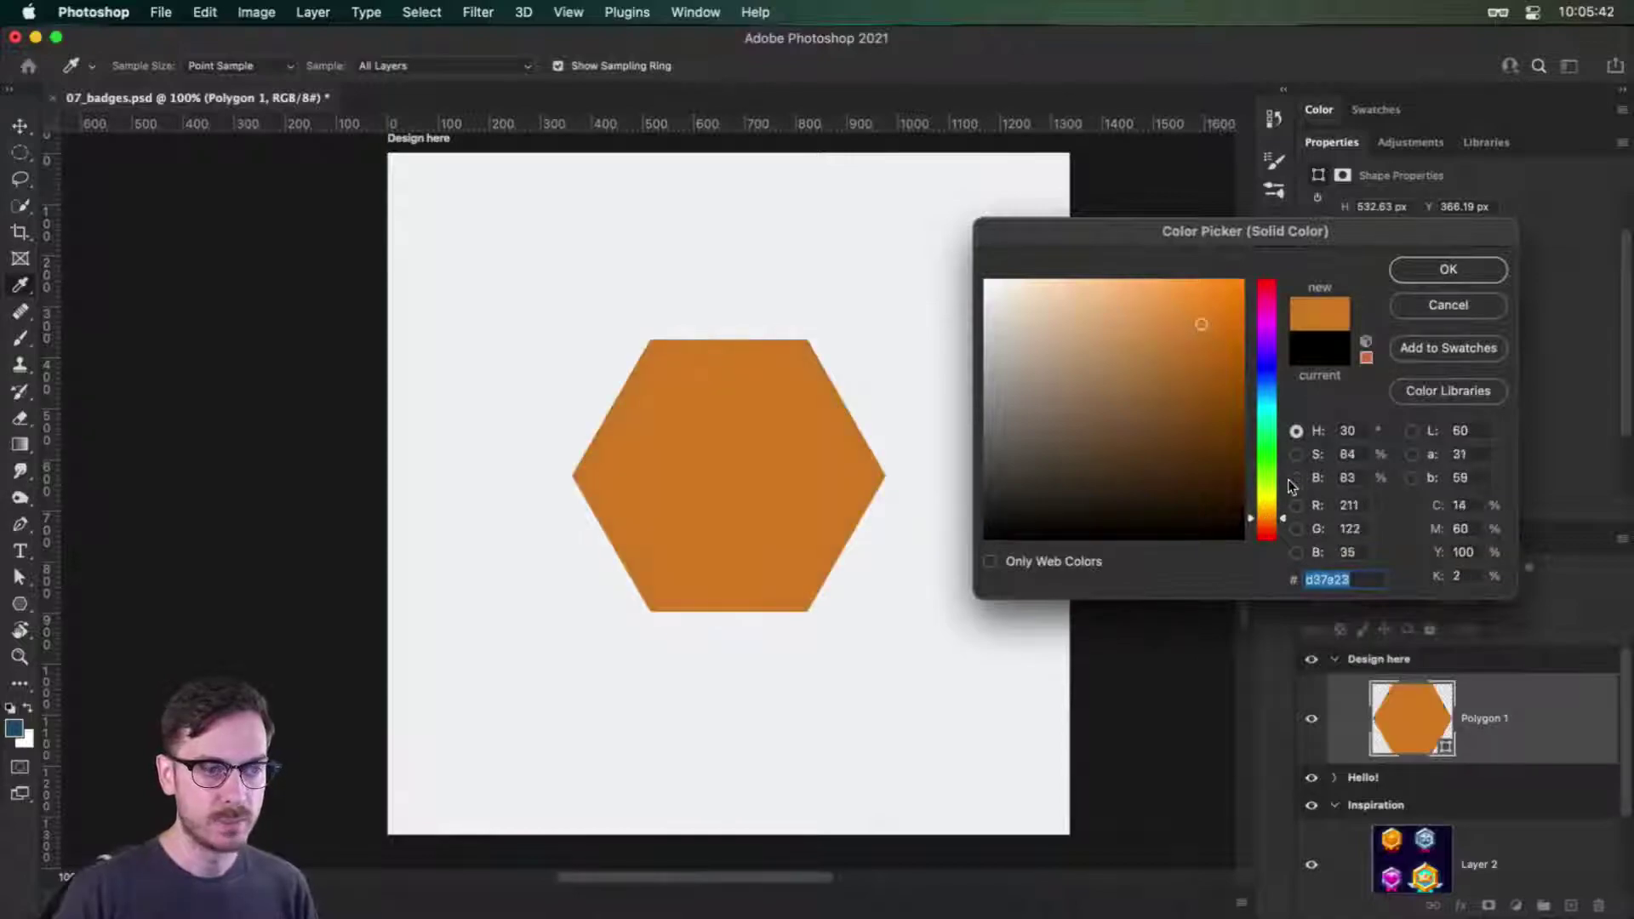
pyautogui.click(1270, 509)
pyautogui.click(1269, 508)
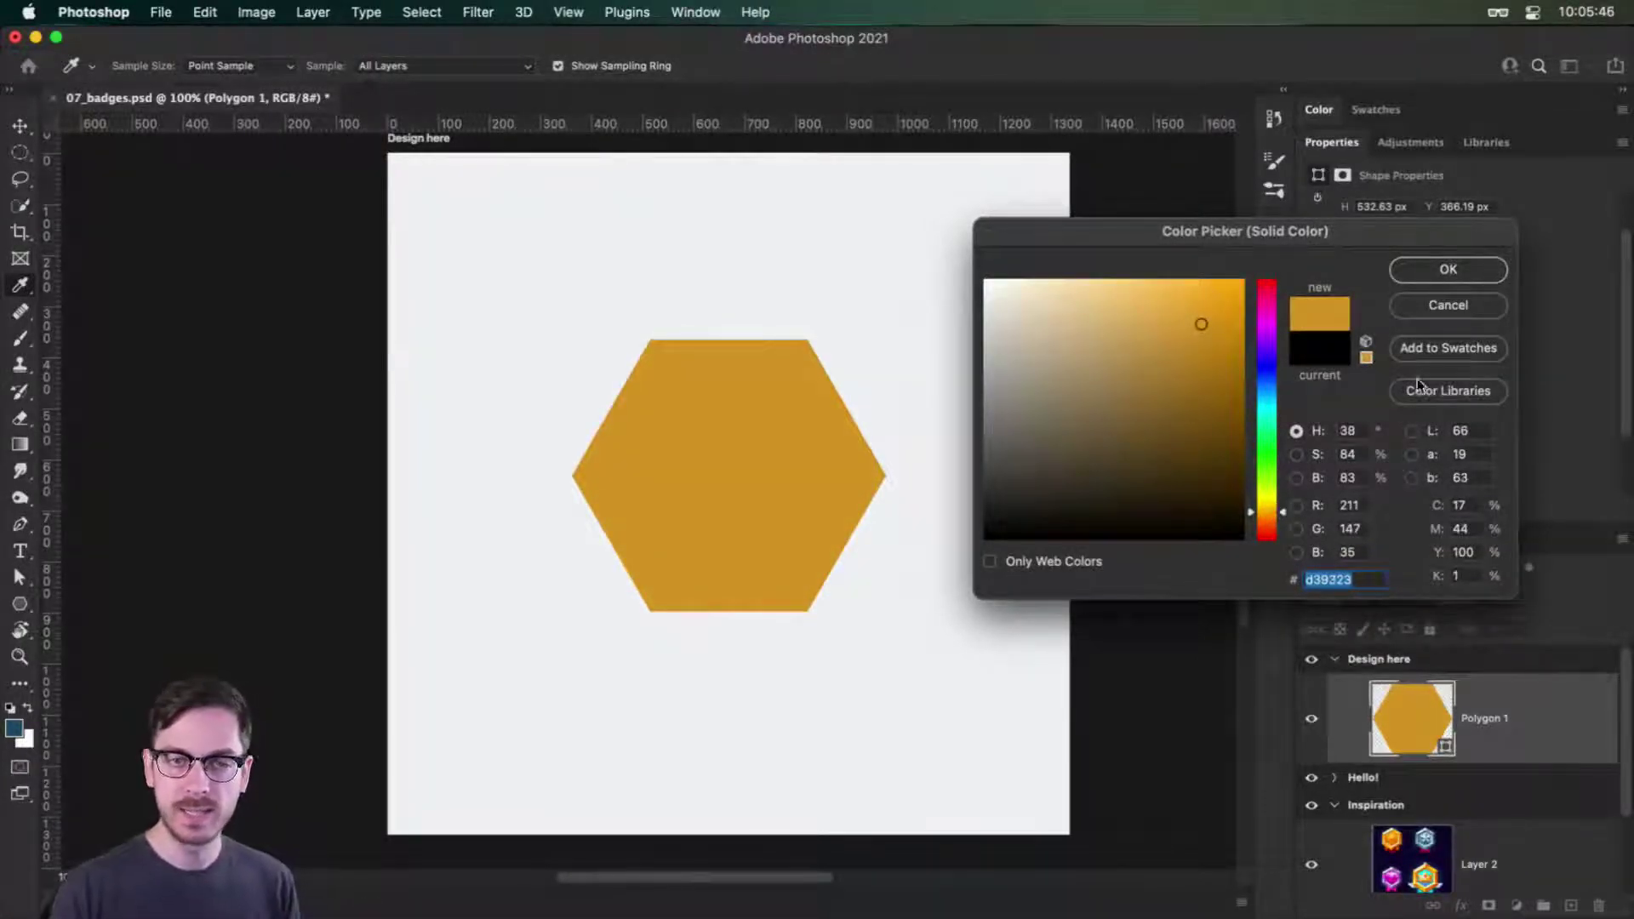
pyautogui.click(1446, 271)
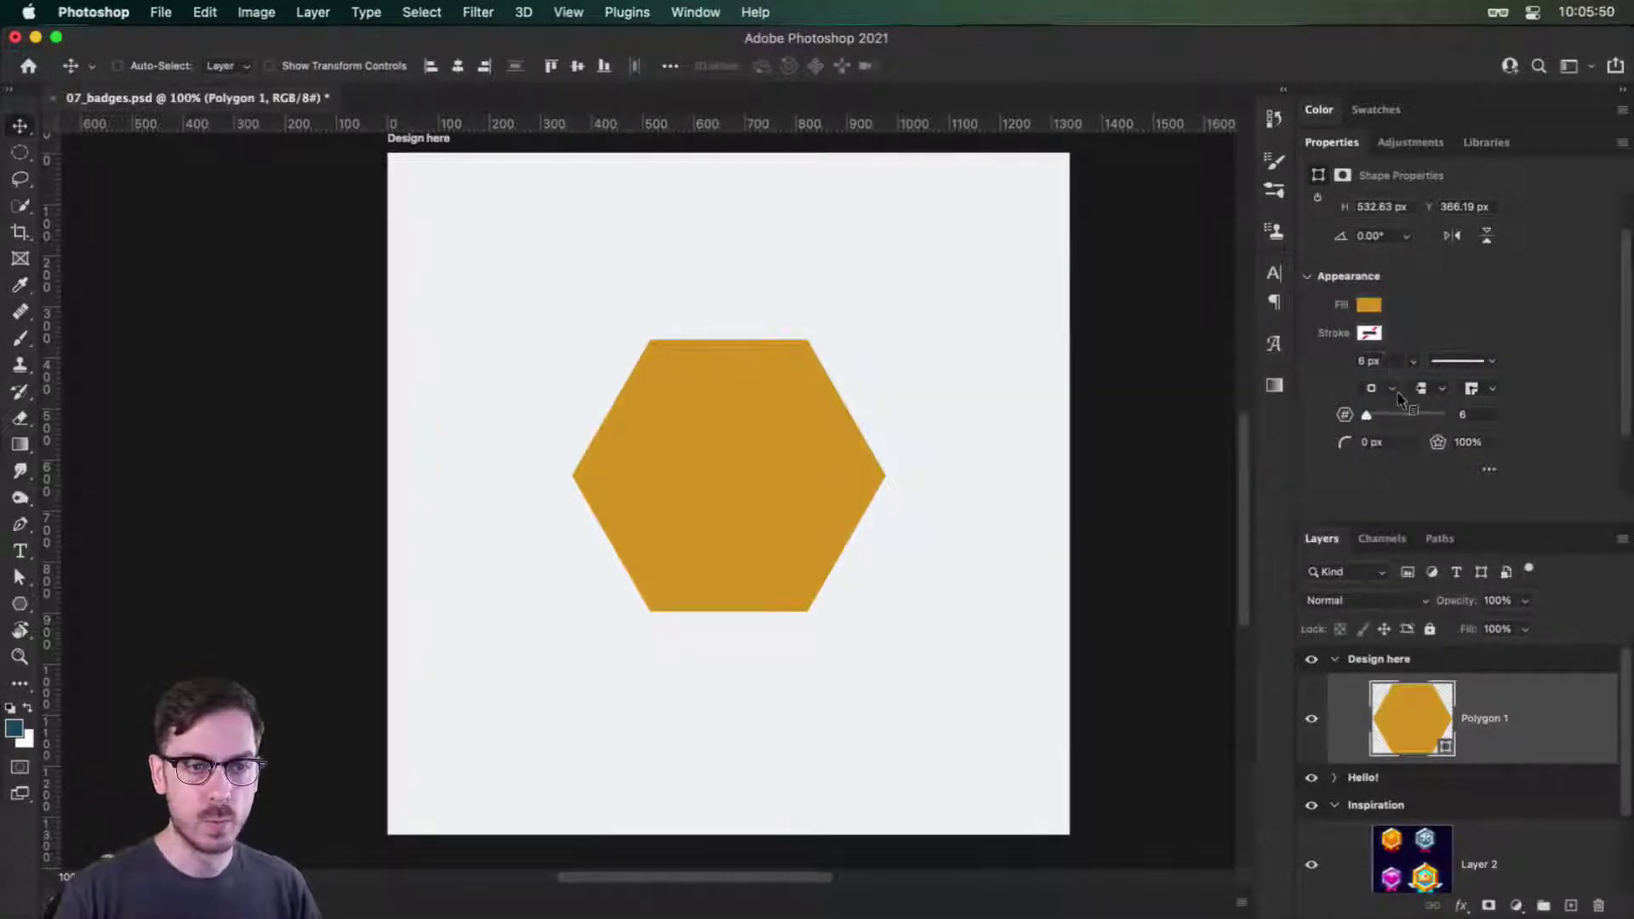
# Try a star ratio of 67% on the hexagon and undo it.
pyautogui.moveTo(1300, 485); pyautogui.dragTo(1251, 491)
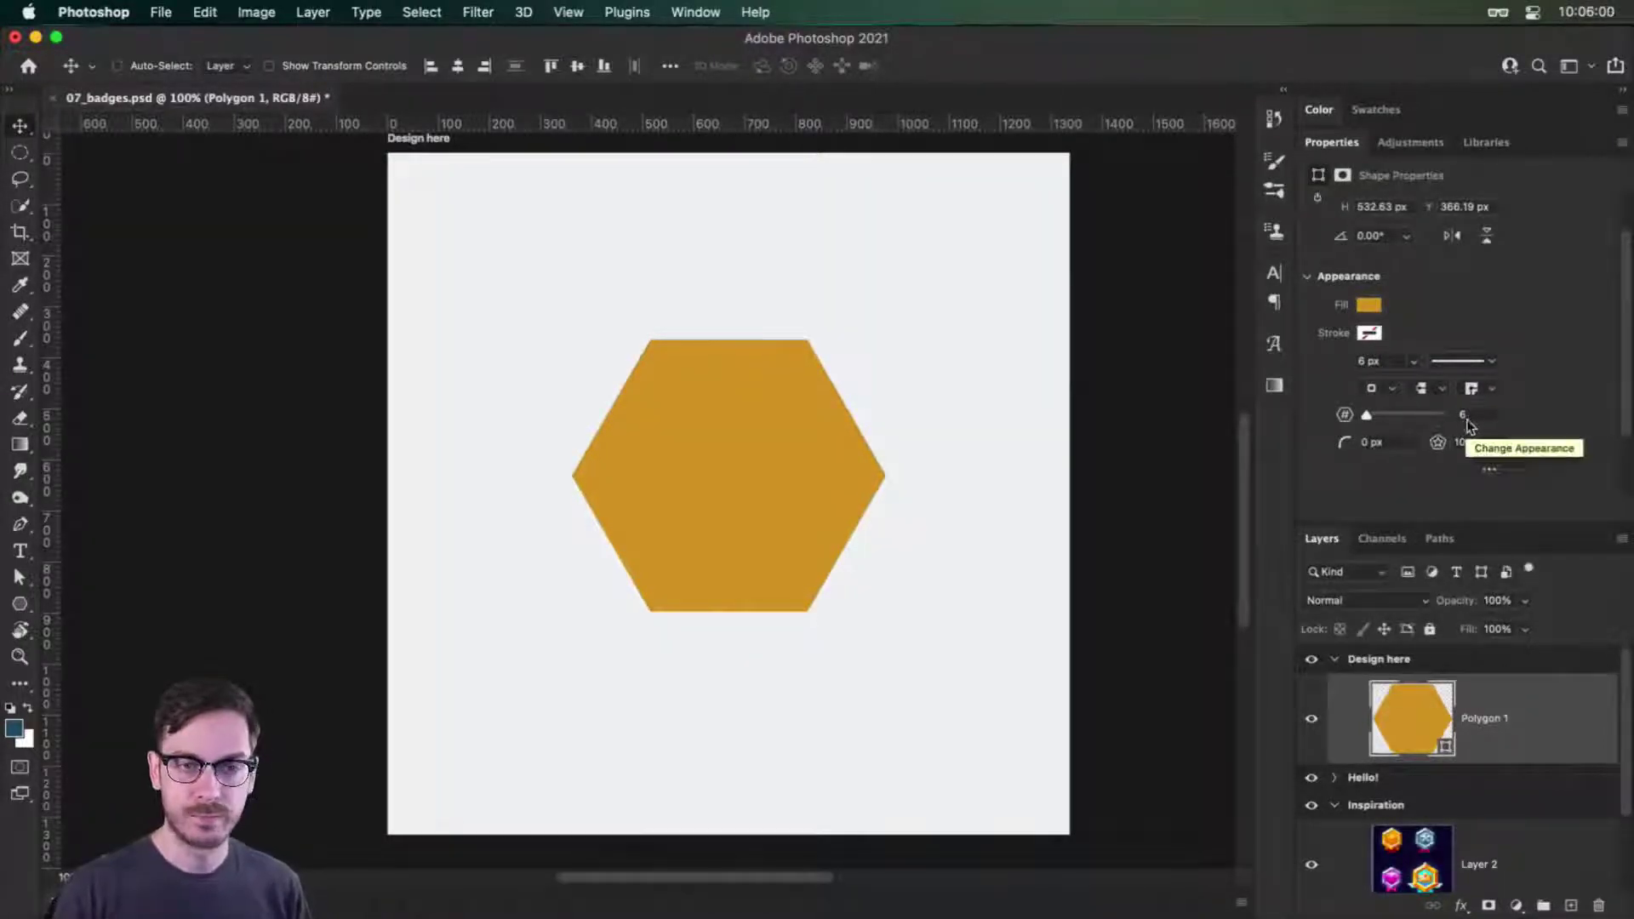
pyautogui.moveTo(1438, 442); pyautogui.dragTo(1408, 443)
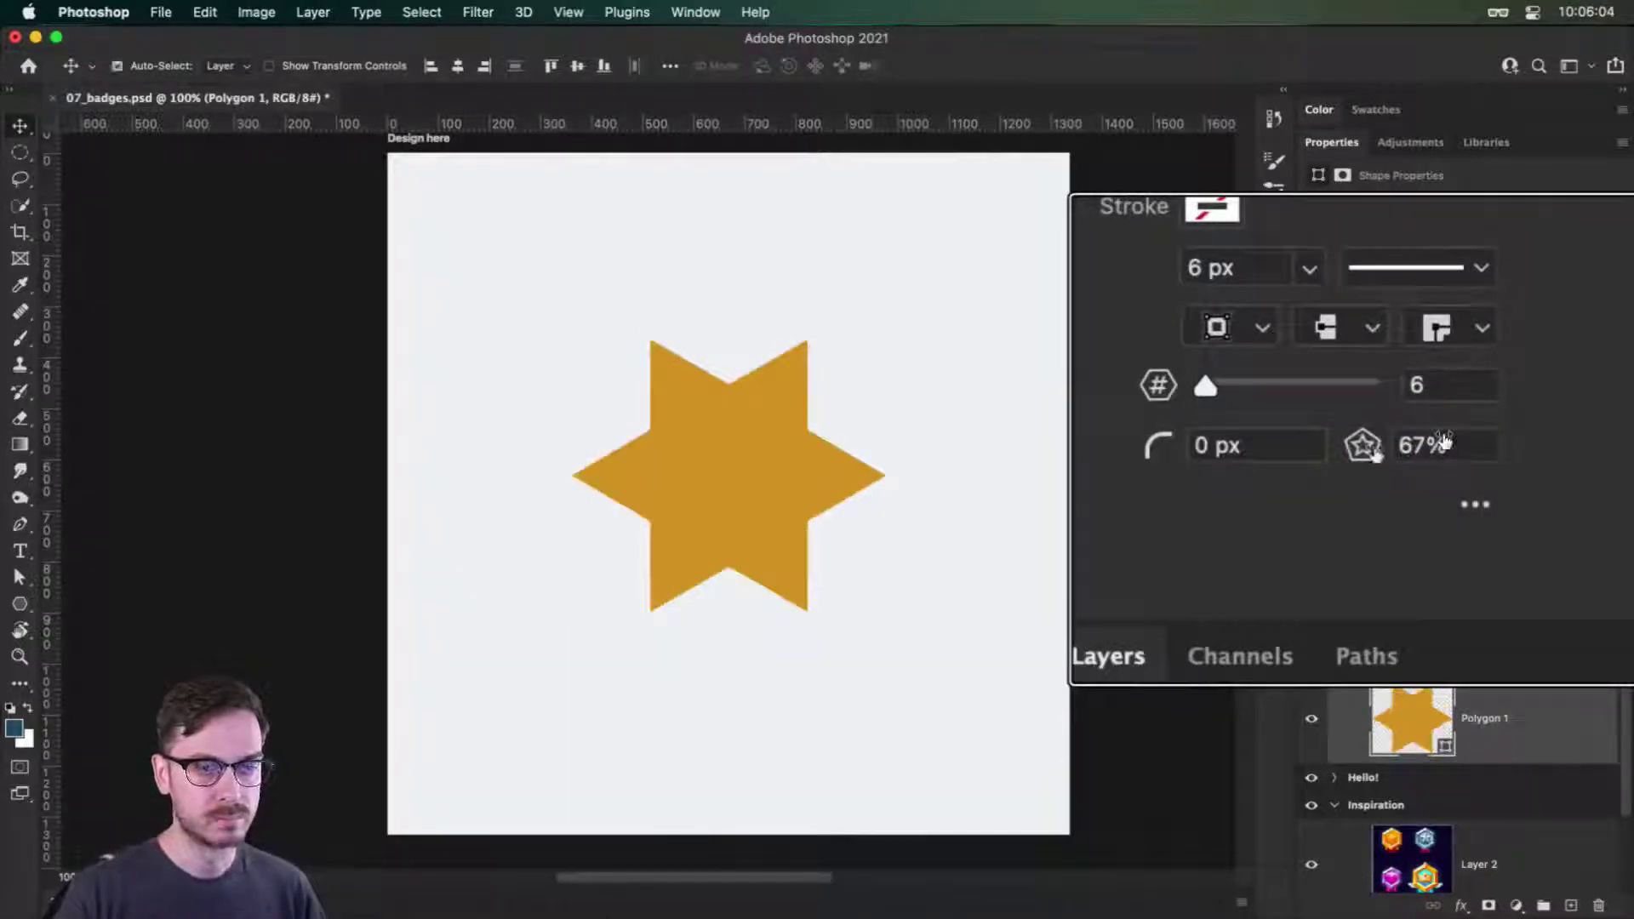
pyautogui.press('super+z')
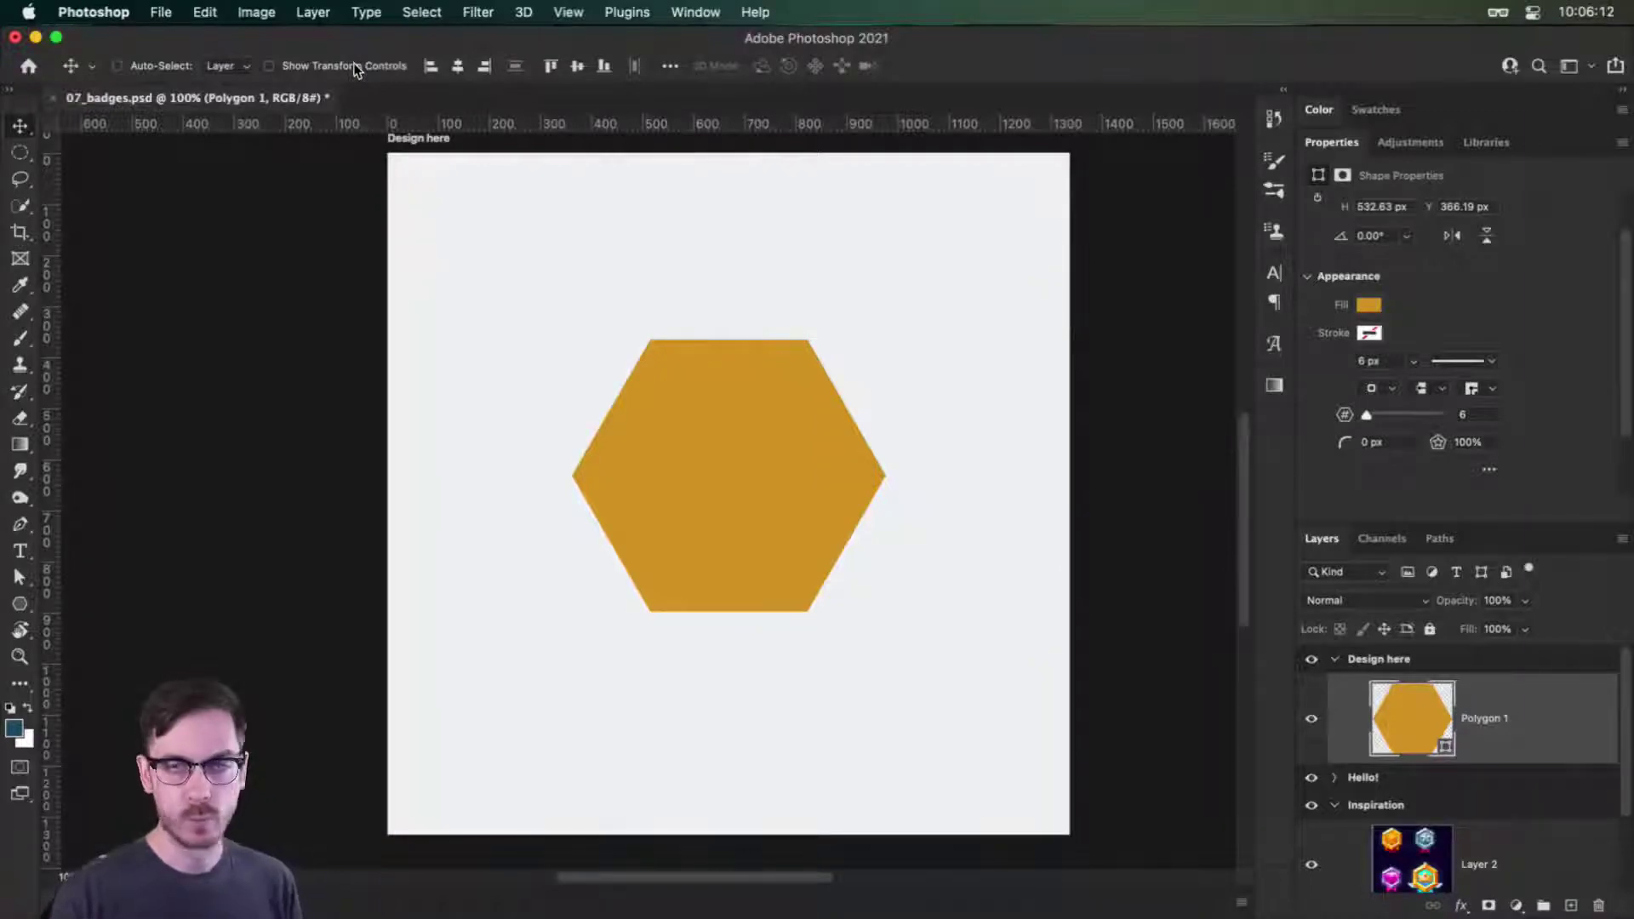
# Rotate the hexagon by -90° with Free Transform so that one corner points straight up.
pyautogui.press('super+t')
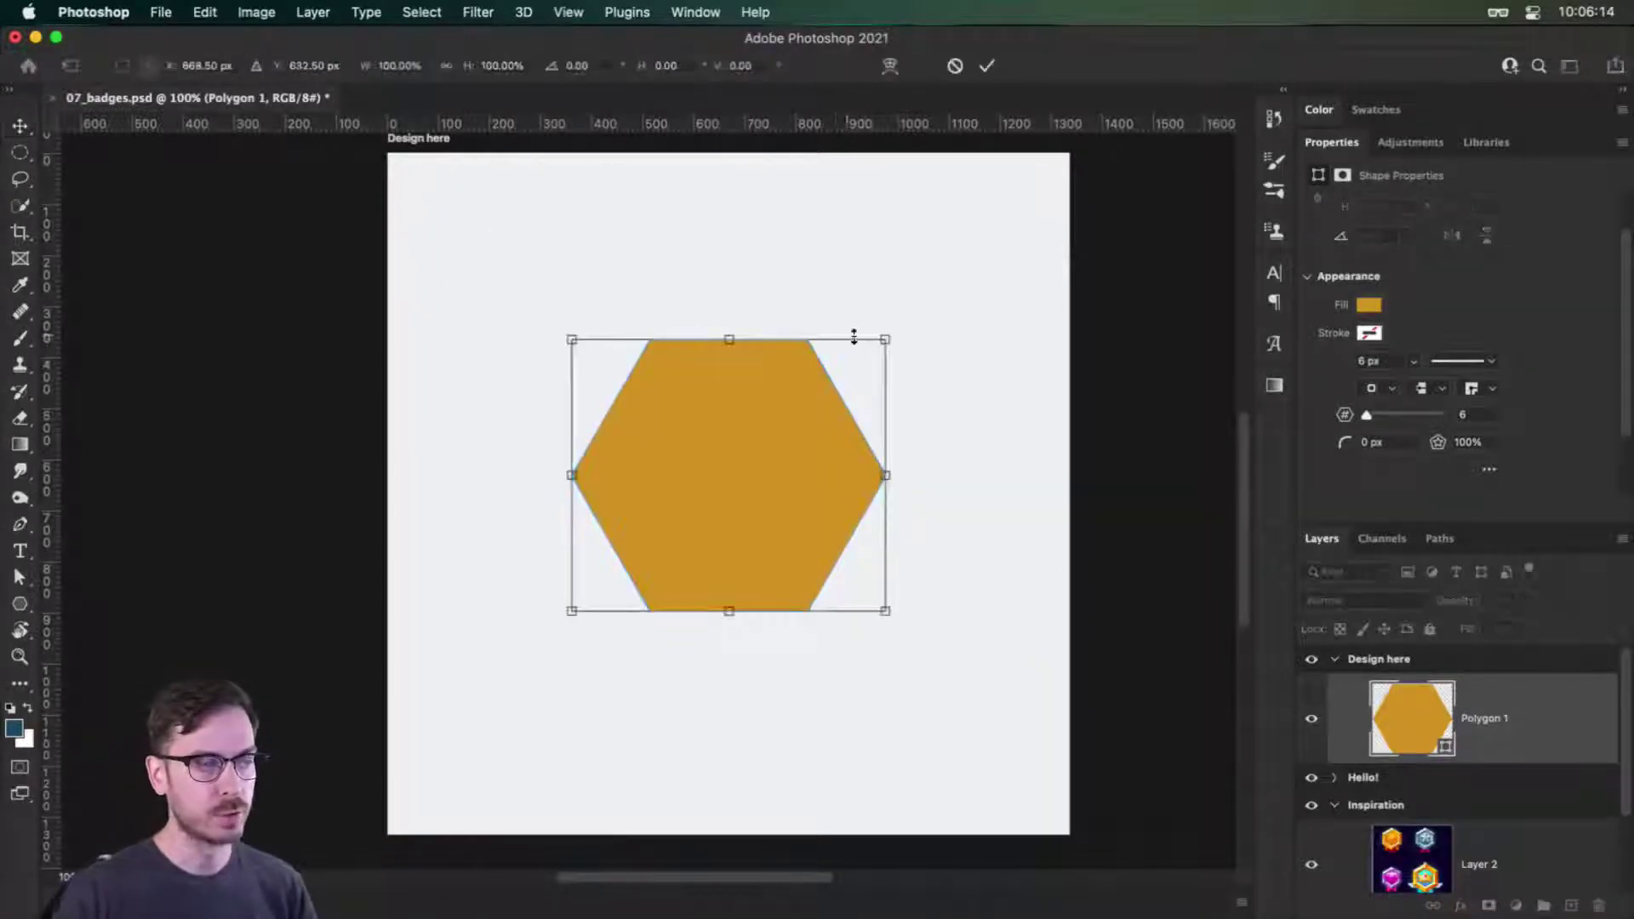
pyautogui.moveTo(896, 337); pyautogui.dragTo(602, 291)
pyautogui.press('Return')
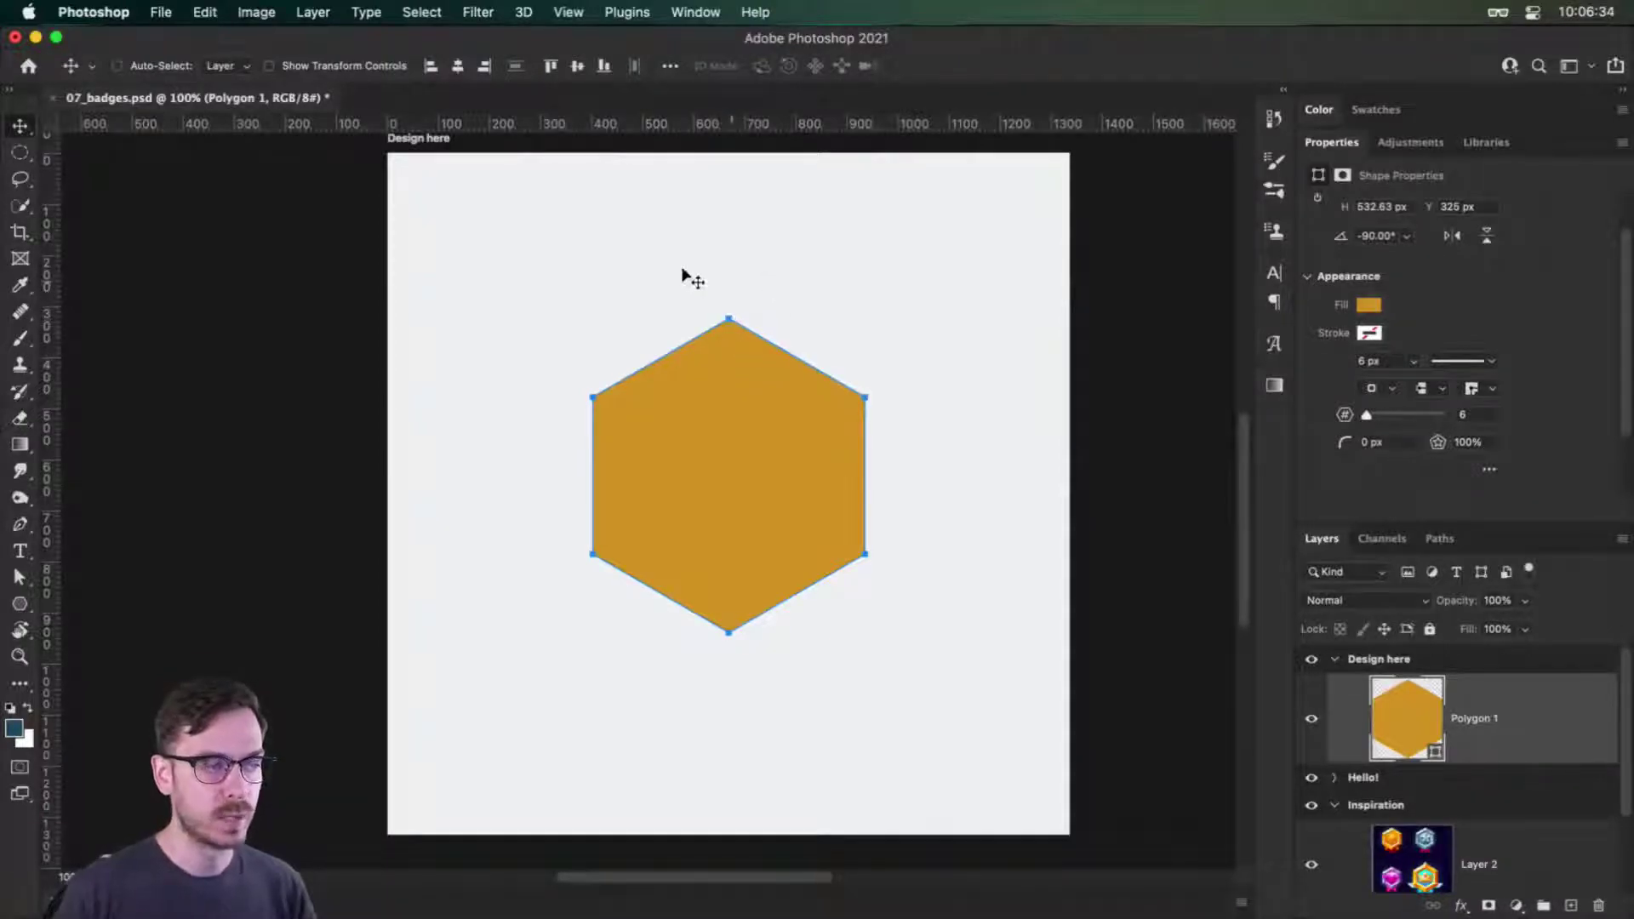
# Duplicate the Polygon 1 hexagon and scale the copy to about 77.44% around its centre.
pyautogui.press('super+equal')
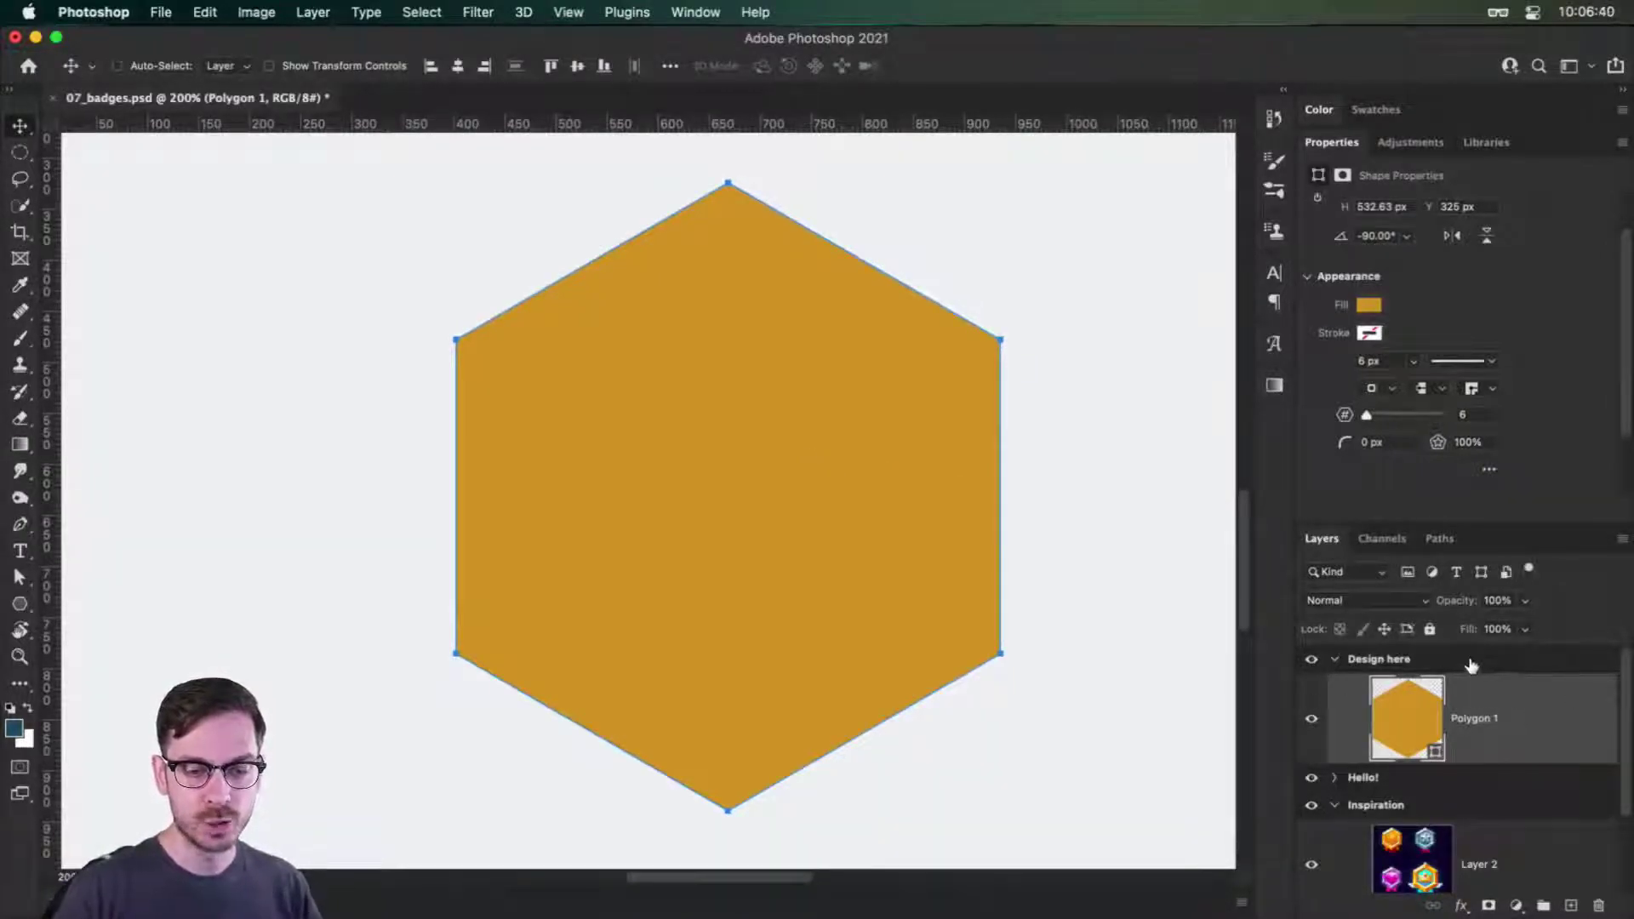
pyautogui.moveTo(1537, 718); pyautogui.dragTo(1574, 904)
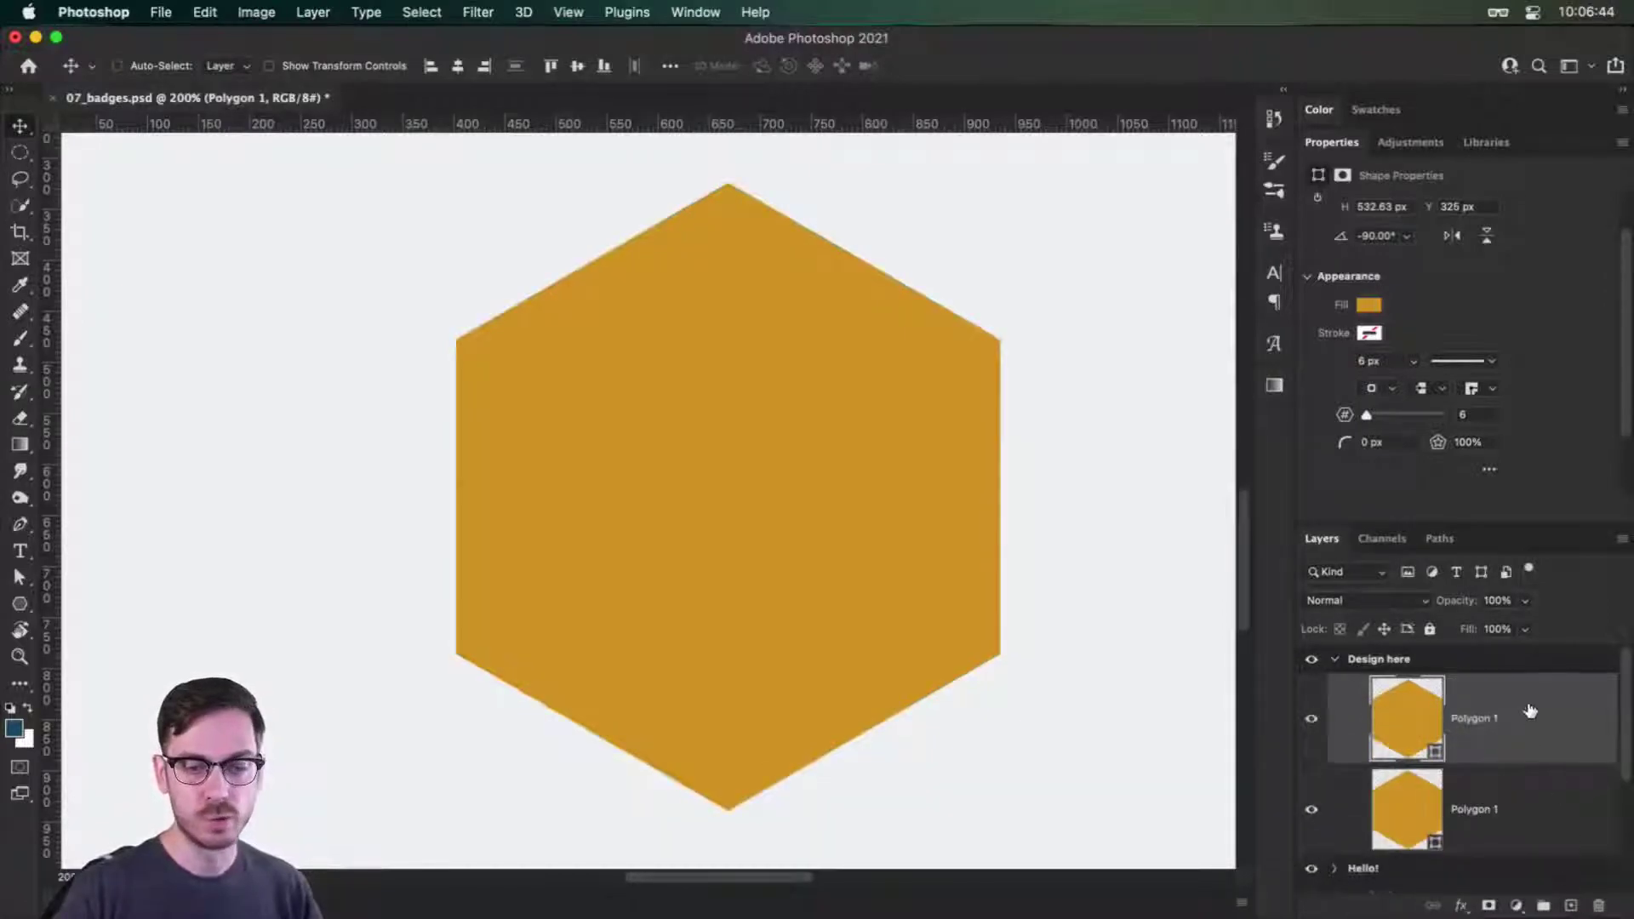
pyautogui.press('super+t')
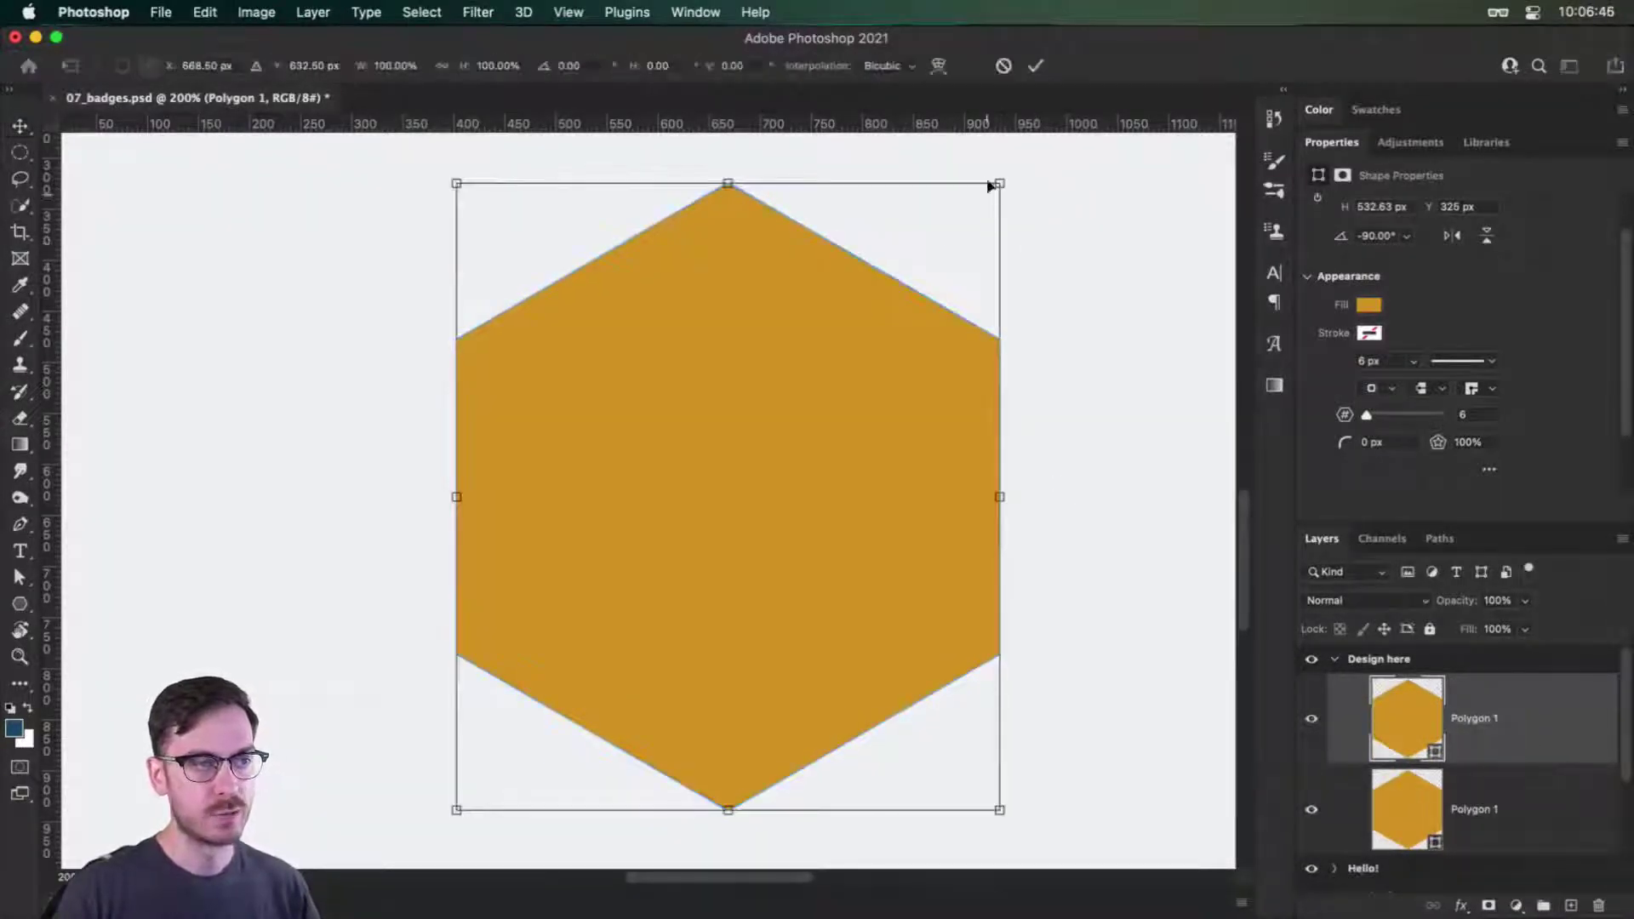
pyautogui.moveTo(1000, 185); pyautogui.dragTo(938, 253)
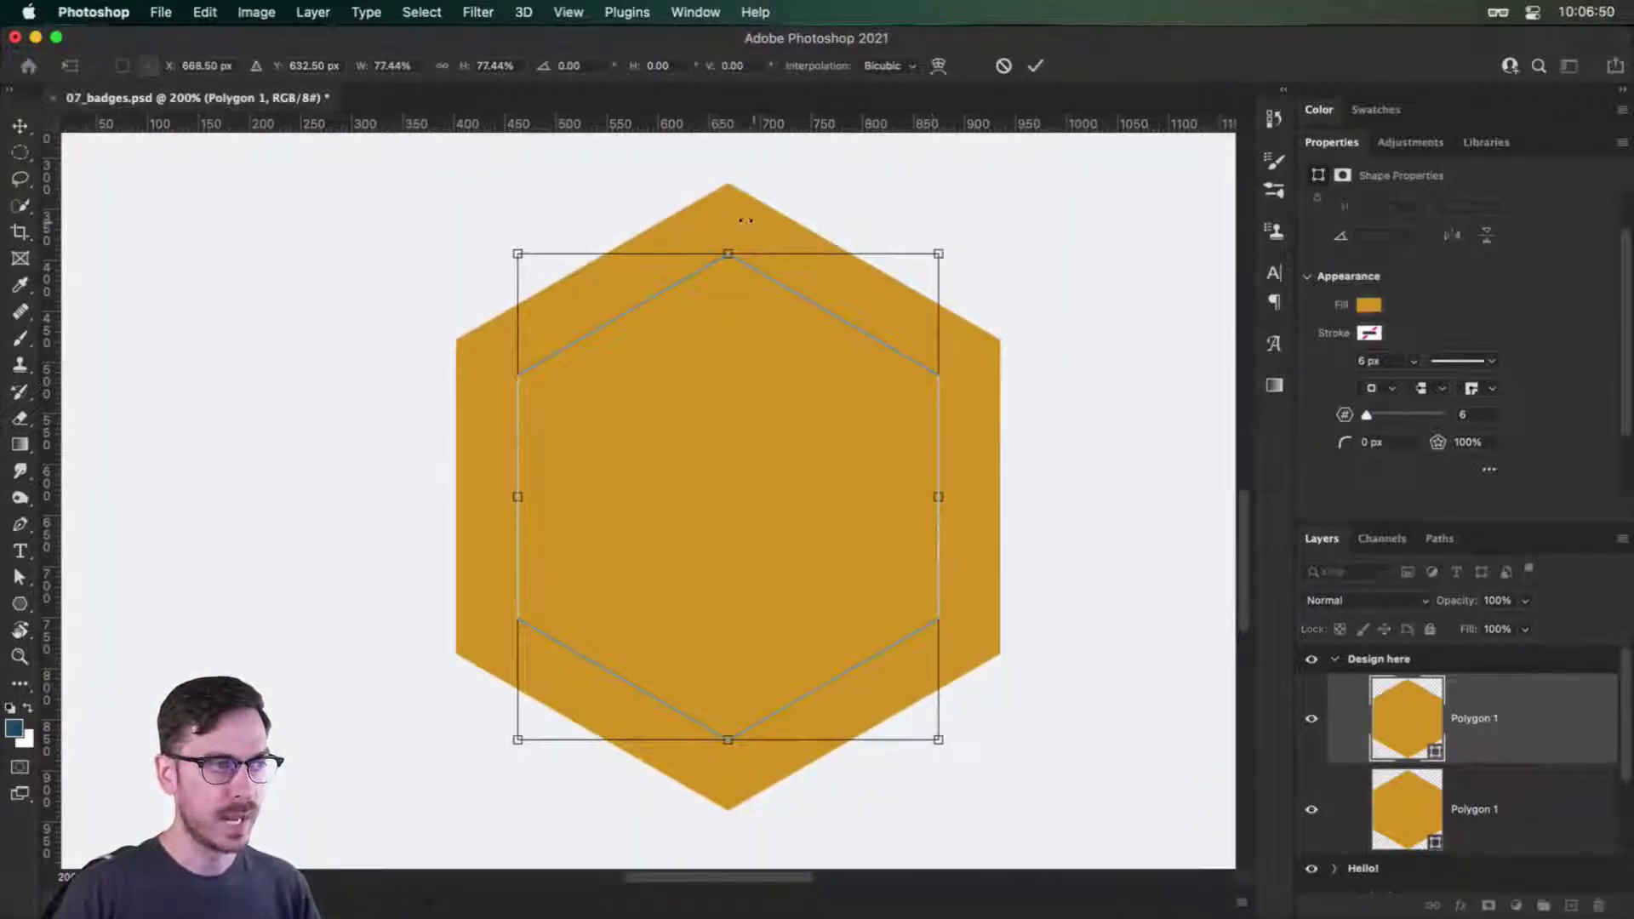
pyautogui.press('Return')
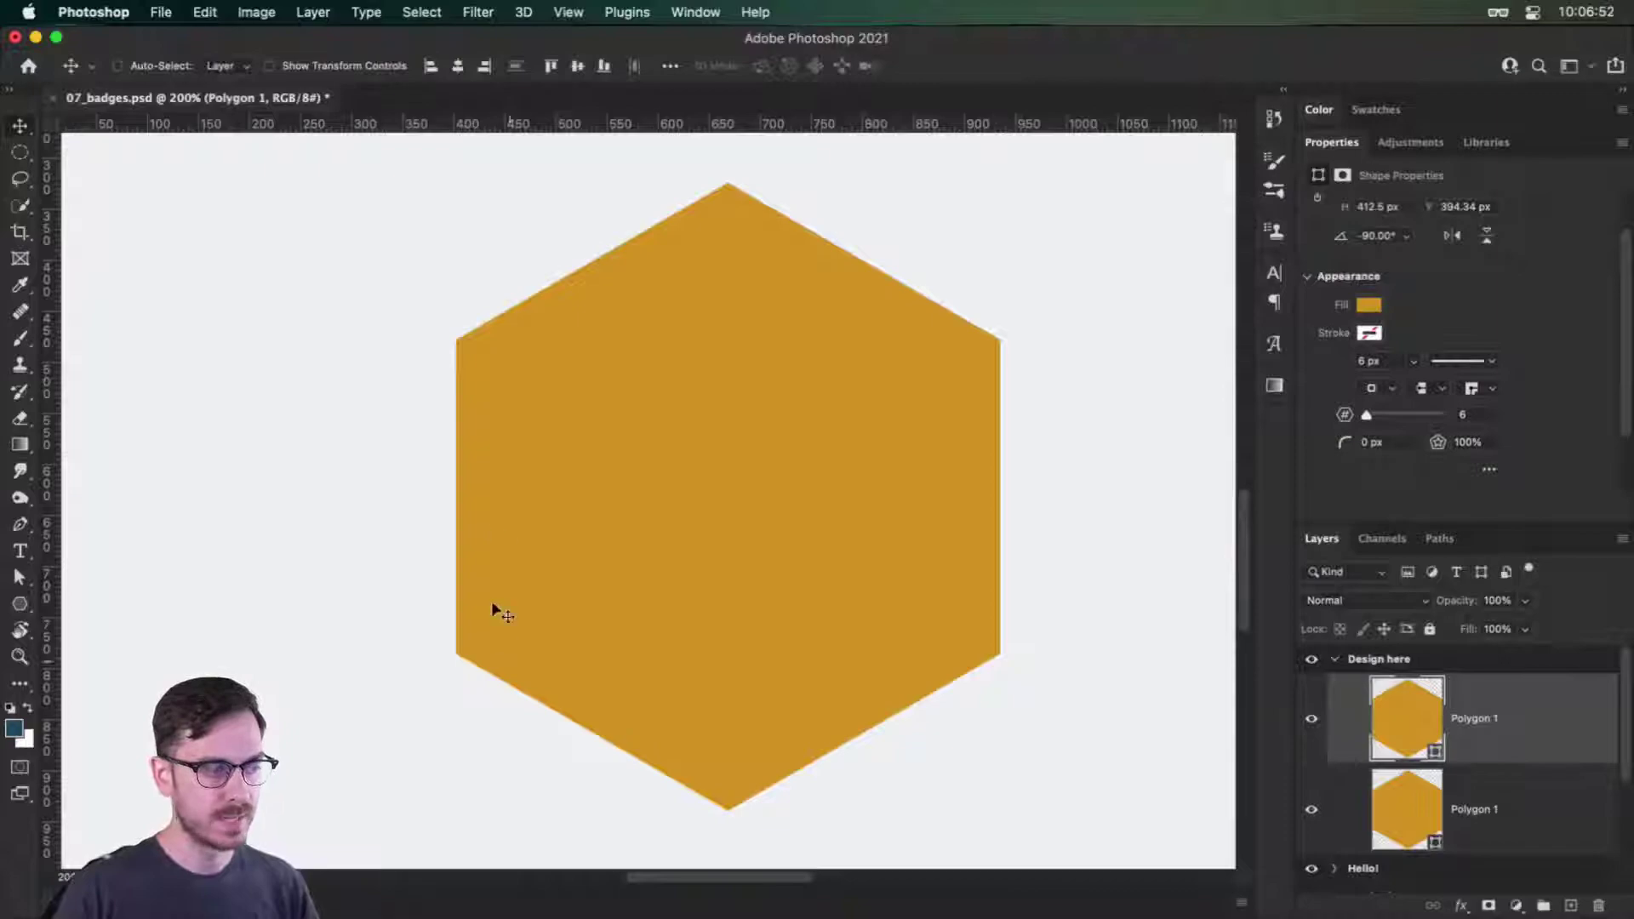
# Change the inner hexagon's fill to dark orange #bb6c0e.
pyautogui.doubleClick(1404, 700)
pyautogui.click(1225, 349)
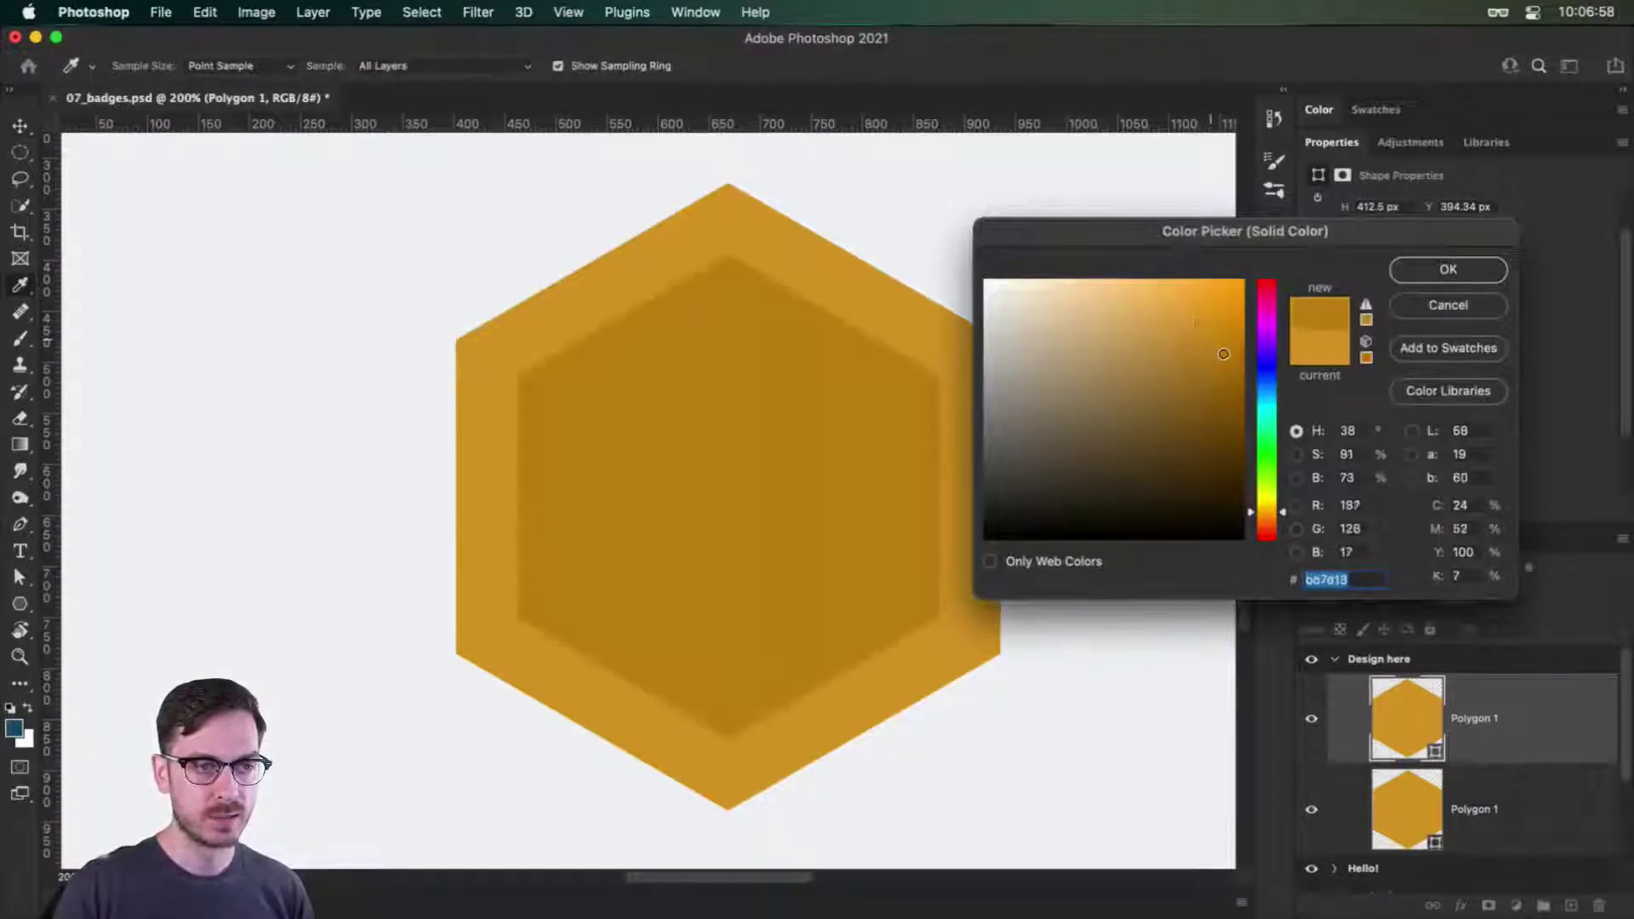
pyautogui.moveTo(1286, 514); pyautogui.dragTo(1286, 518)
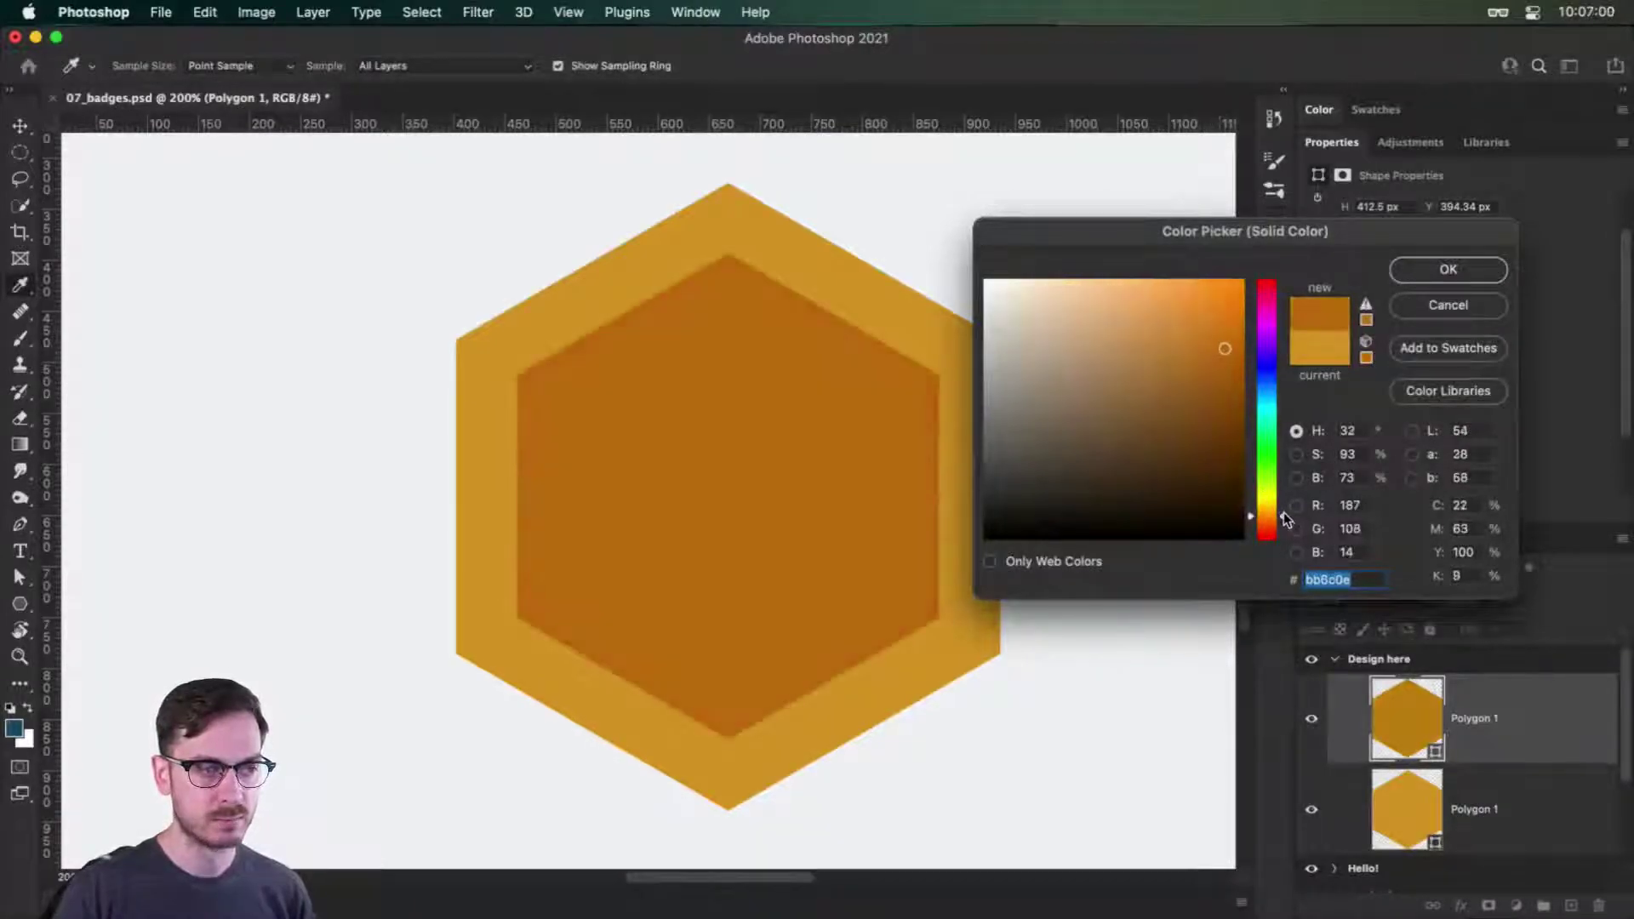
pyautogui.click(1418, 269)
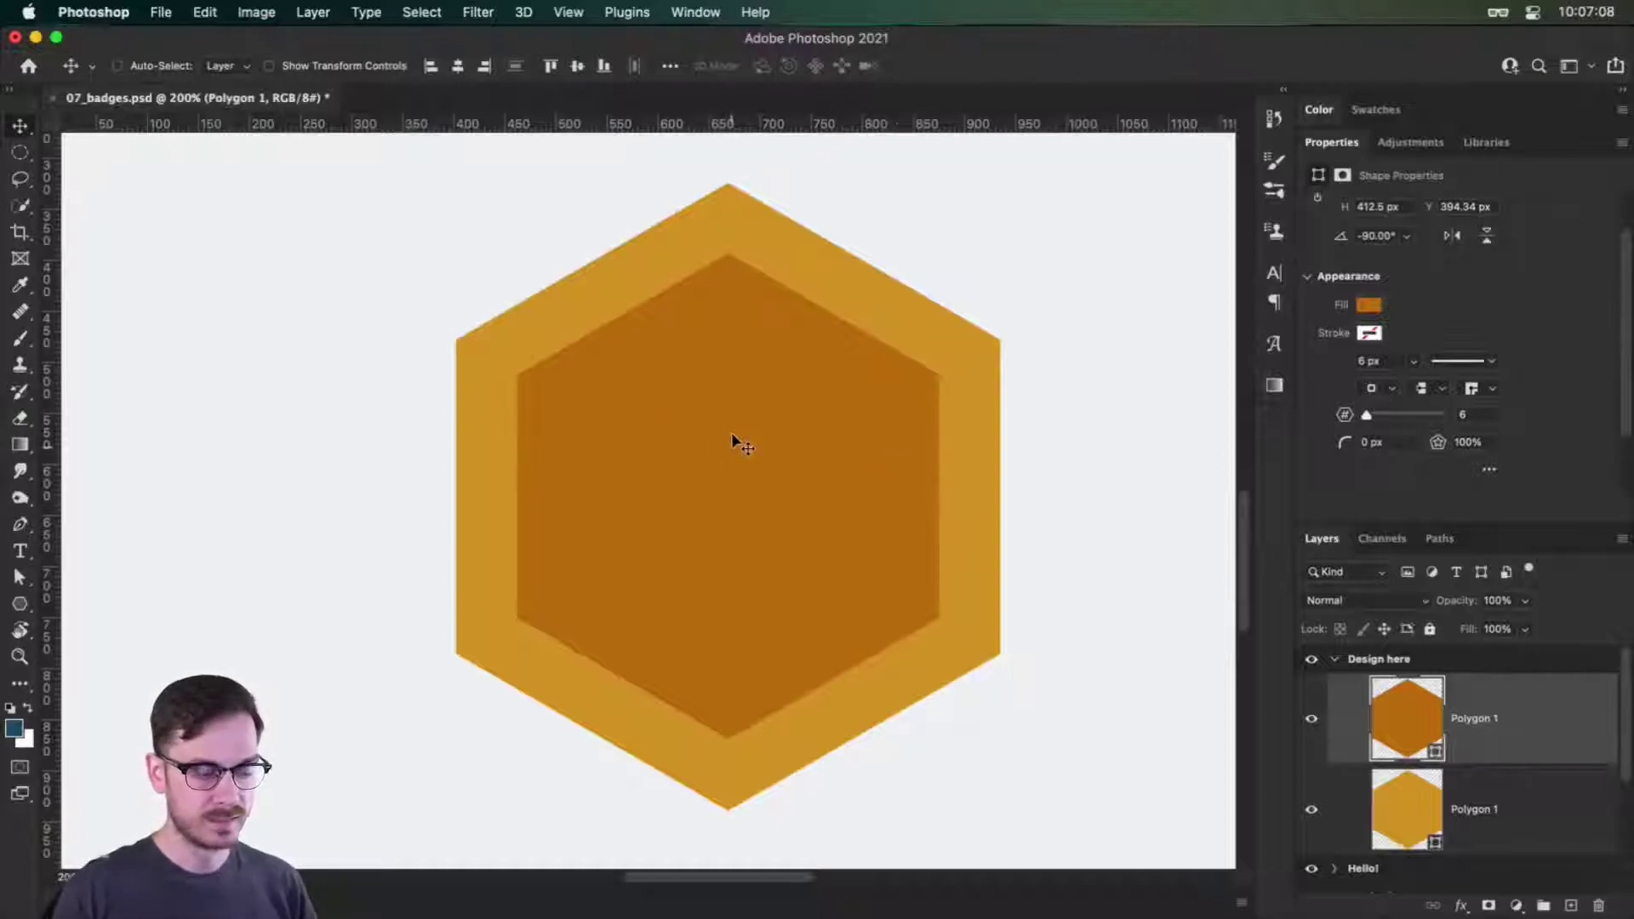
# Duplicate the inner orange hexagon and scale the copy around its centre to about 239 px across its flat sides.
pyautogui.press('super')
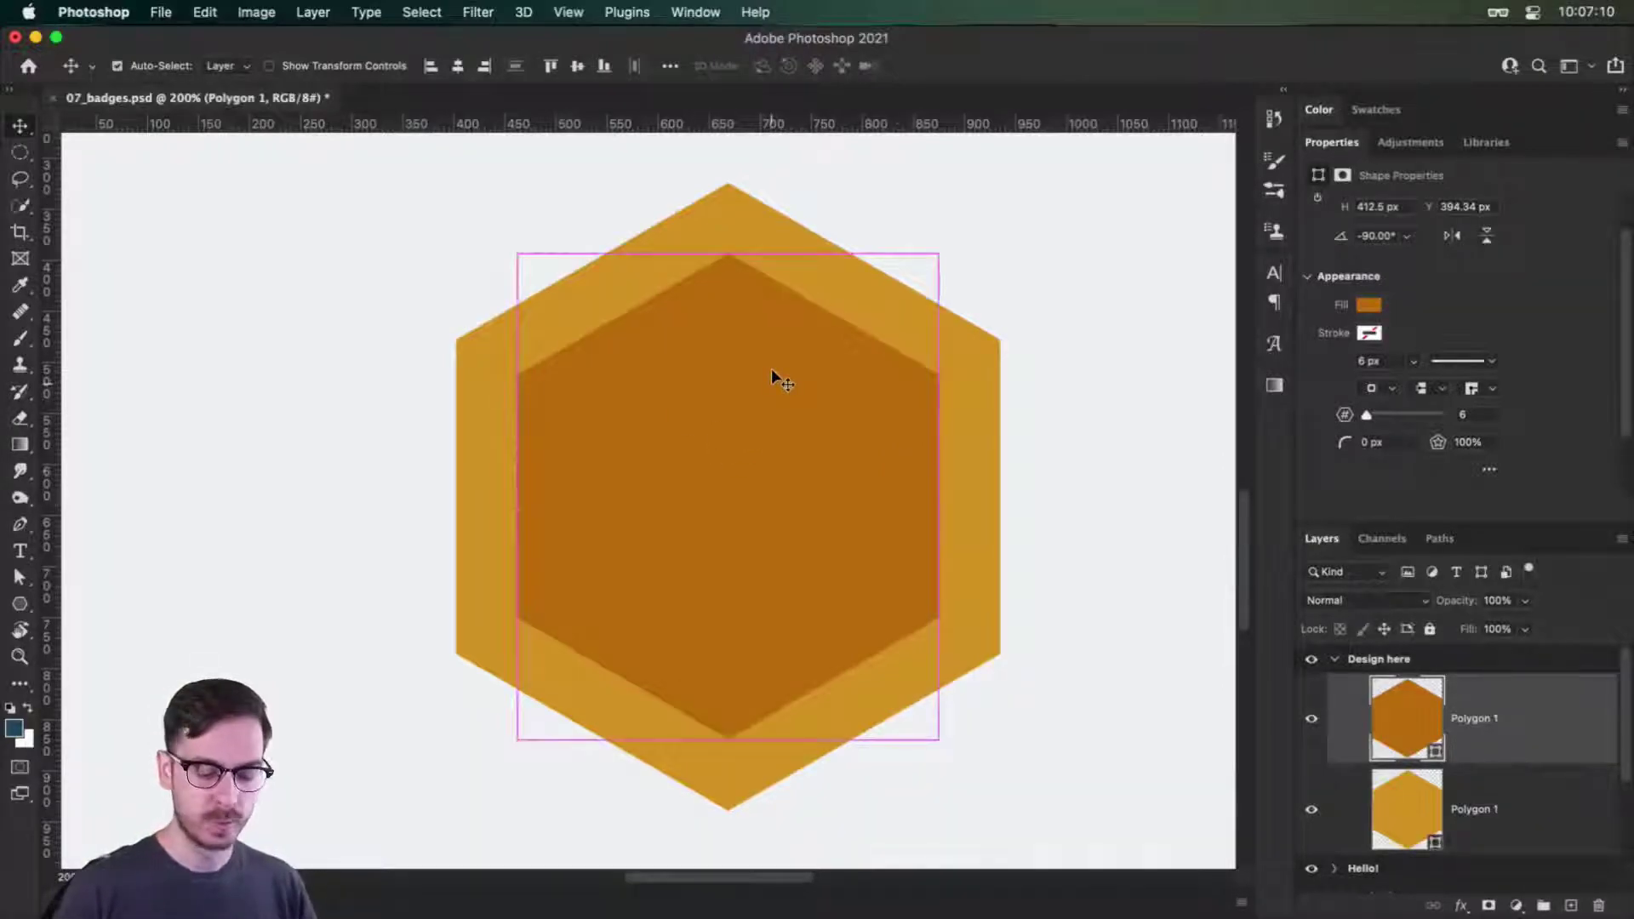
pyautogui.press('super+j')
pyautogui.press('super+t')
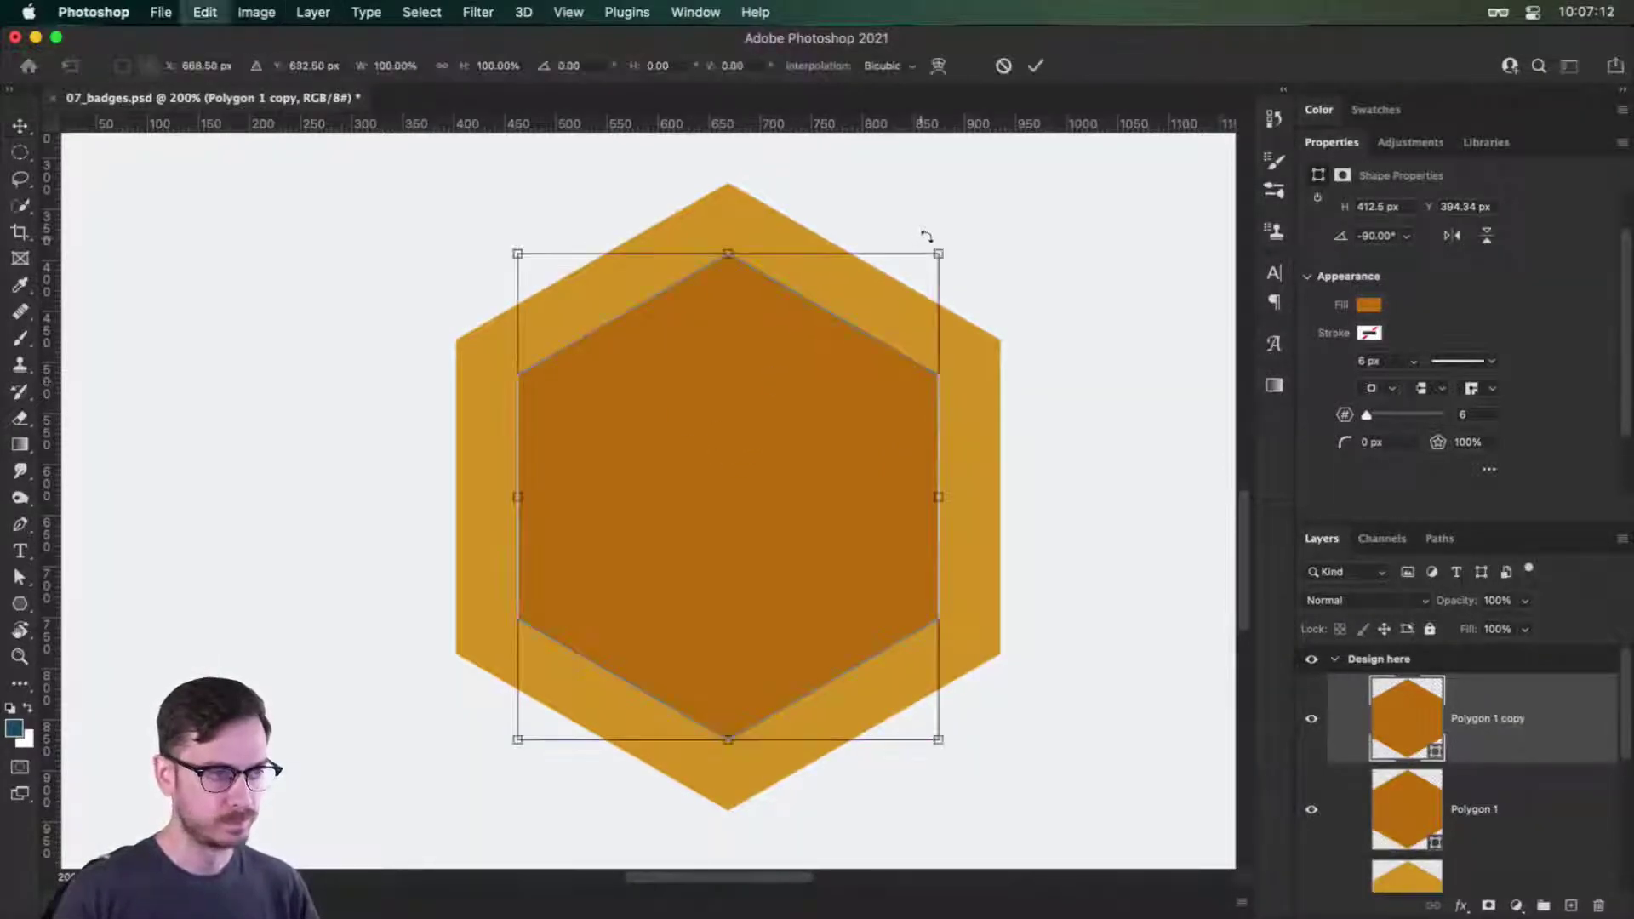
pyautogui.moveTo(937, 255); pyautogui.dragTo(854, 350)
pyautogui.press('Return')
# Change the fill of the smallest hexagon to light grey.
pyautogui.doubleClick(1393, 703)
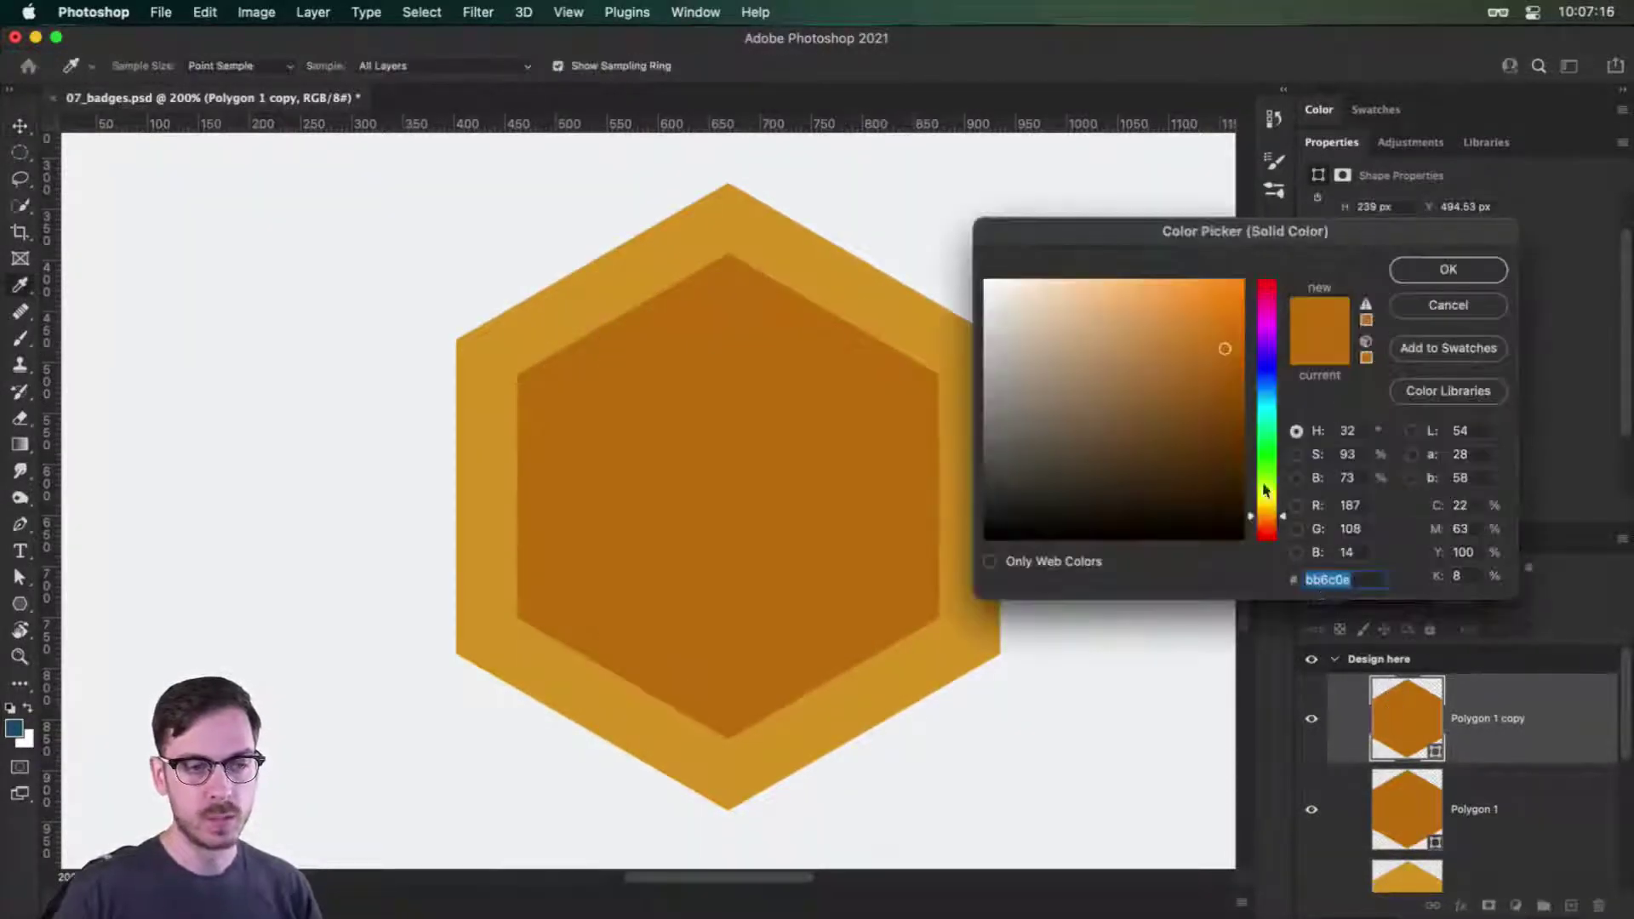
pyautogui.moveTo(1015, 344); pyautogui.dragTo(977, 355)
pyautogui.click(1450, 269)
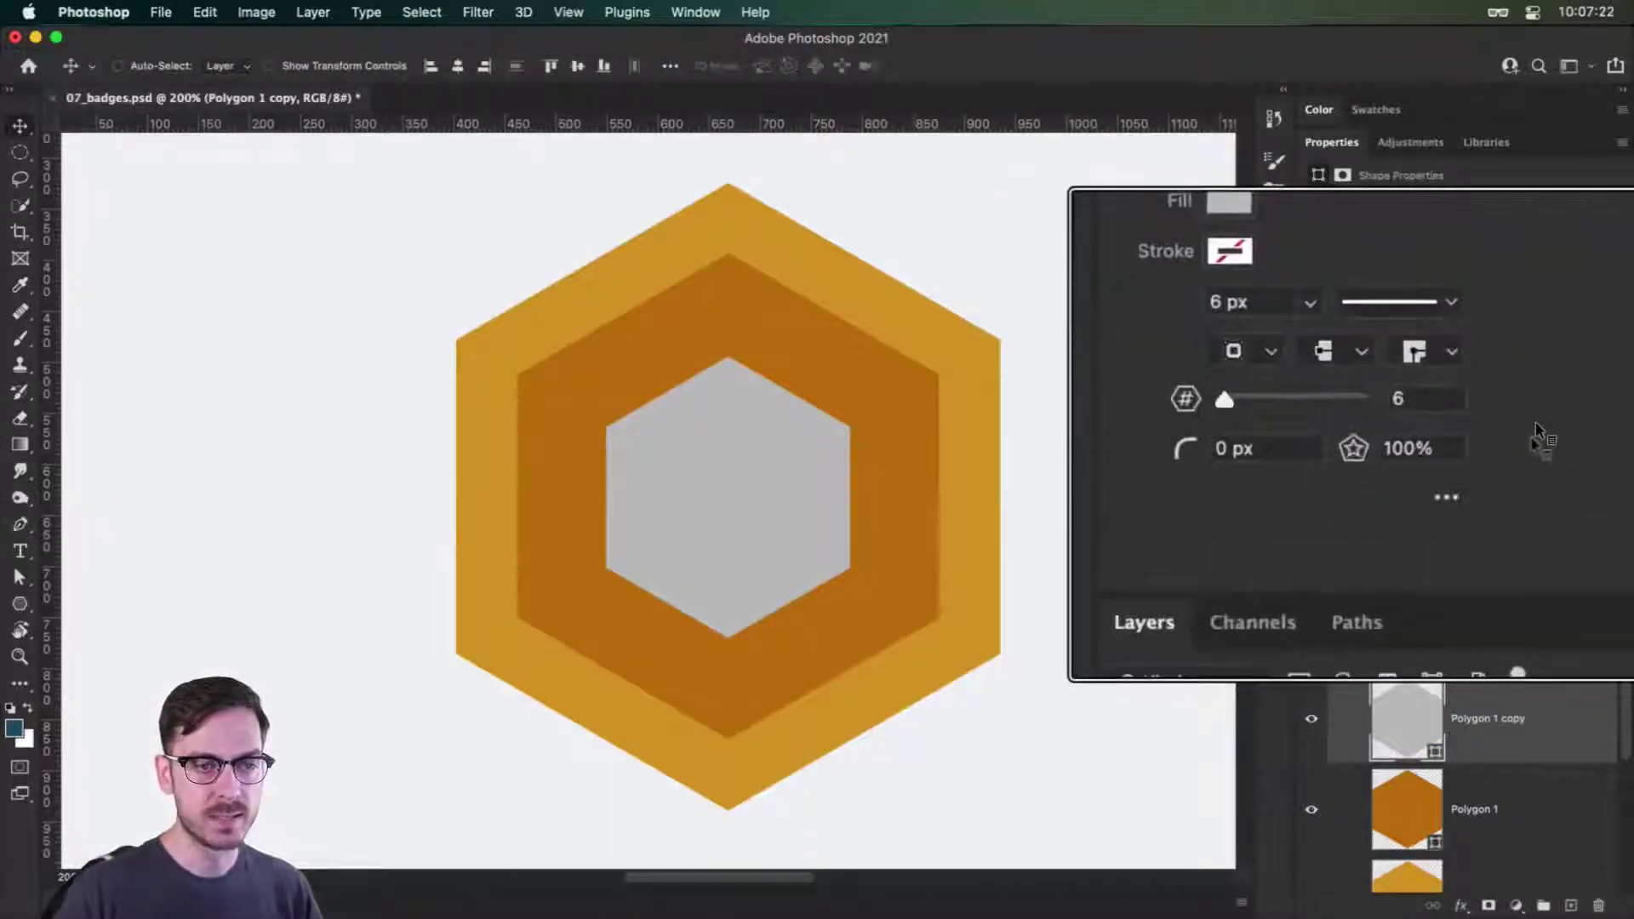
# Turn the grey hexagon into a rounded star with 5 sides, a 55% star ratio and a 6 px corner radius.
pyautogui.click(1438, 408)
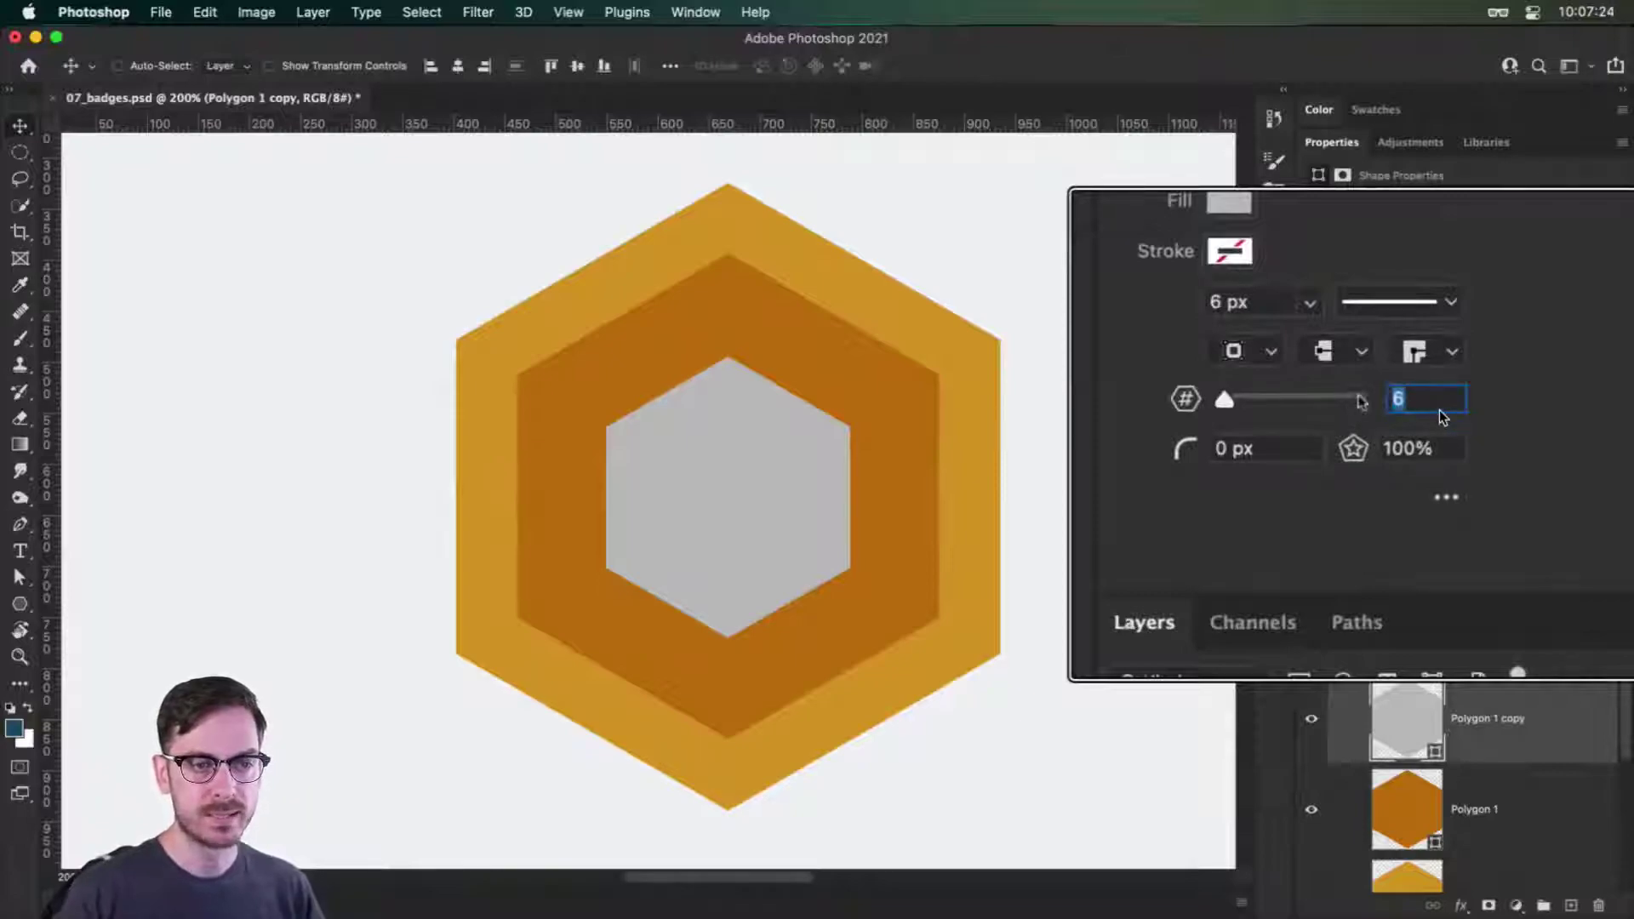
pyautogui.write('5')
pyautogui.moveTo(1353, 448); pyautogui.dragTo(1184, 450)
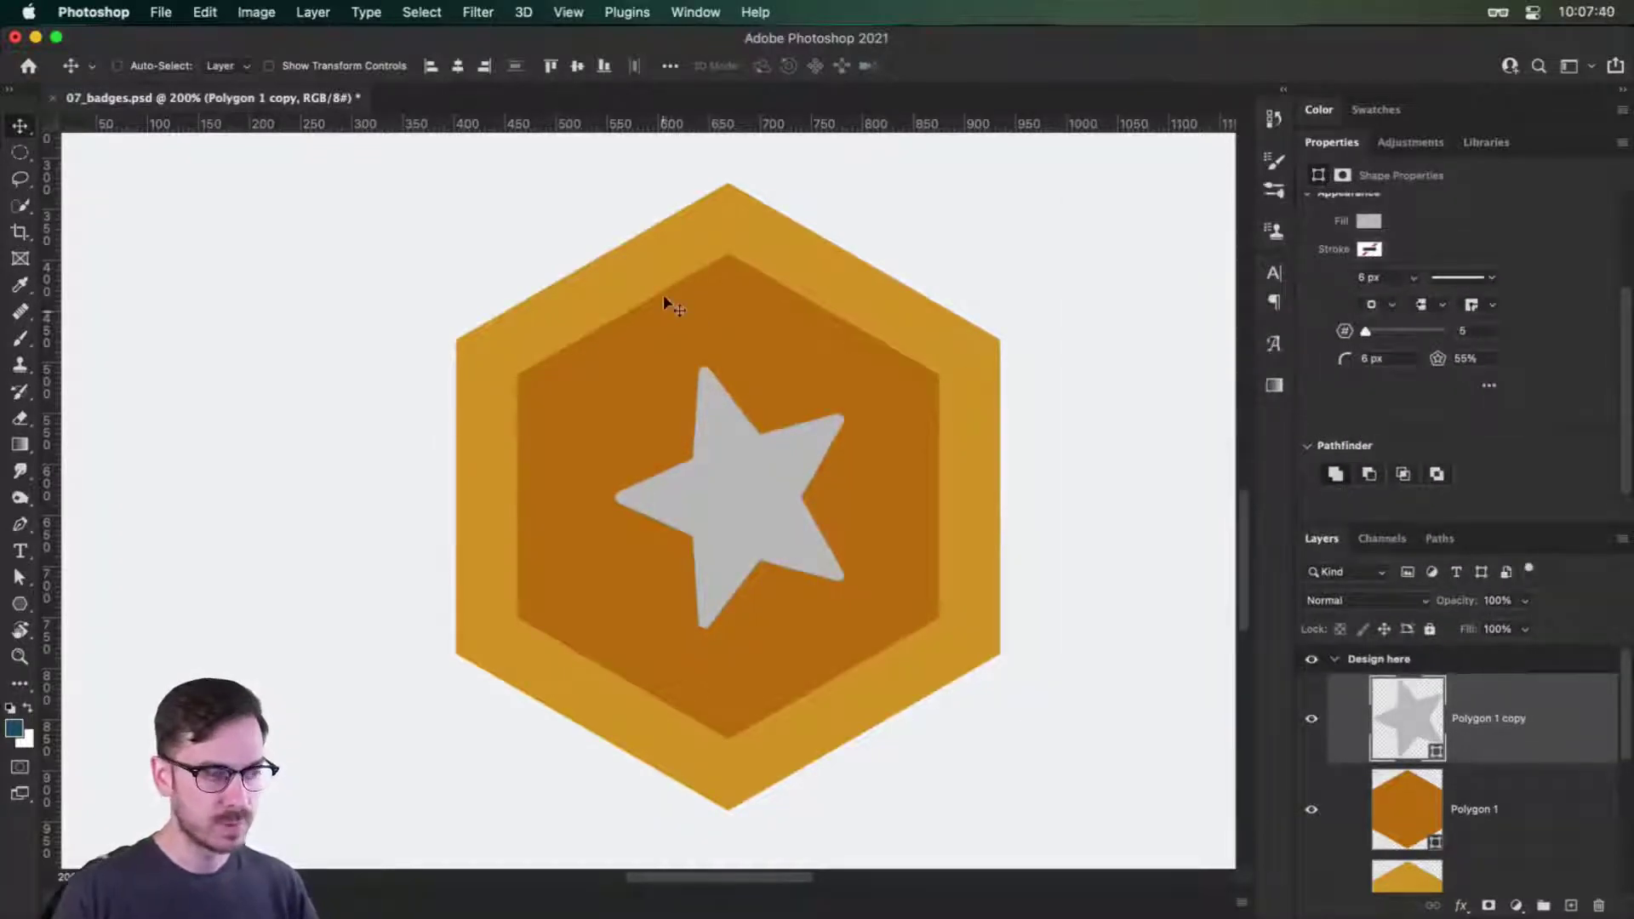
# Rotate the grey star so one point faces straight up and narrow it slightly around its centre with Free Transform.
pyautogui.press('super+t')
pyautogui.moveTo(859, 357); pyautogui.dragTo(903, 641)
pyautogui.moveTo(865, 500); pyautogui.dragTo(845, 499)
pyautogui.press('Return')
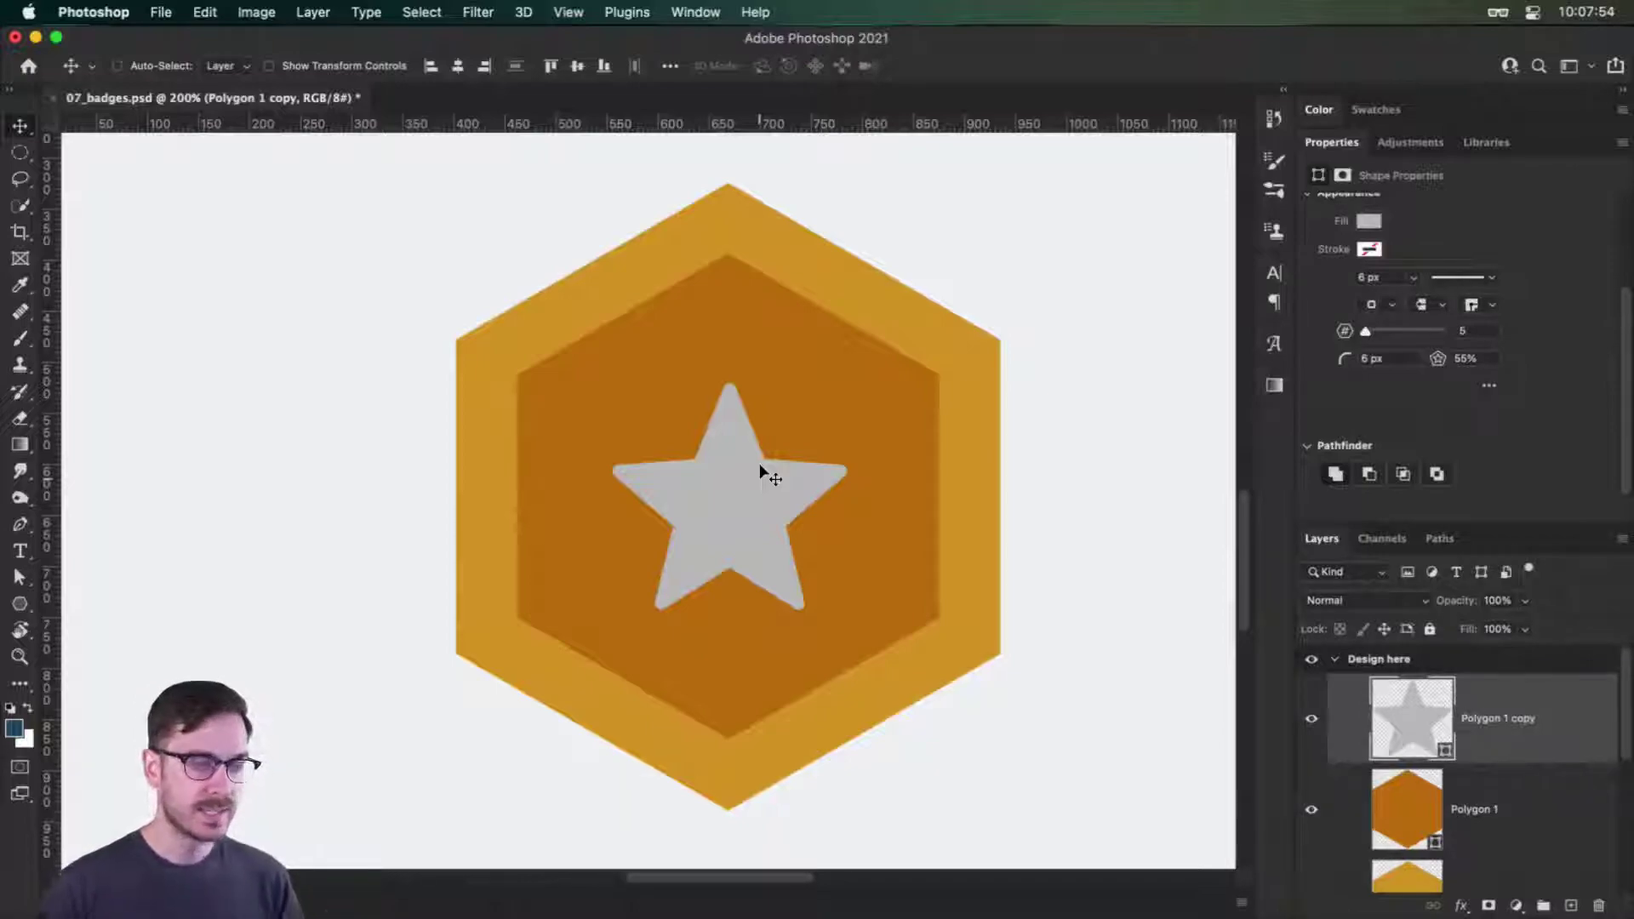
# Add a Bevel & Emboss layer style to the outer golden hexagon and reset the effect to its default settings.
pyautogui.scroll(-1, 759, 463)
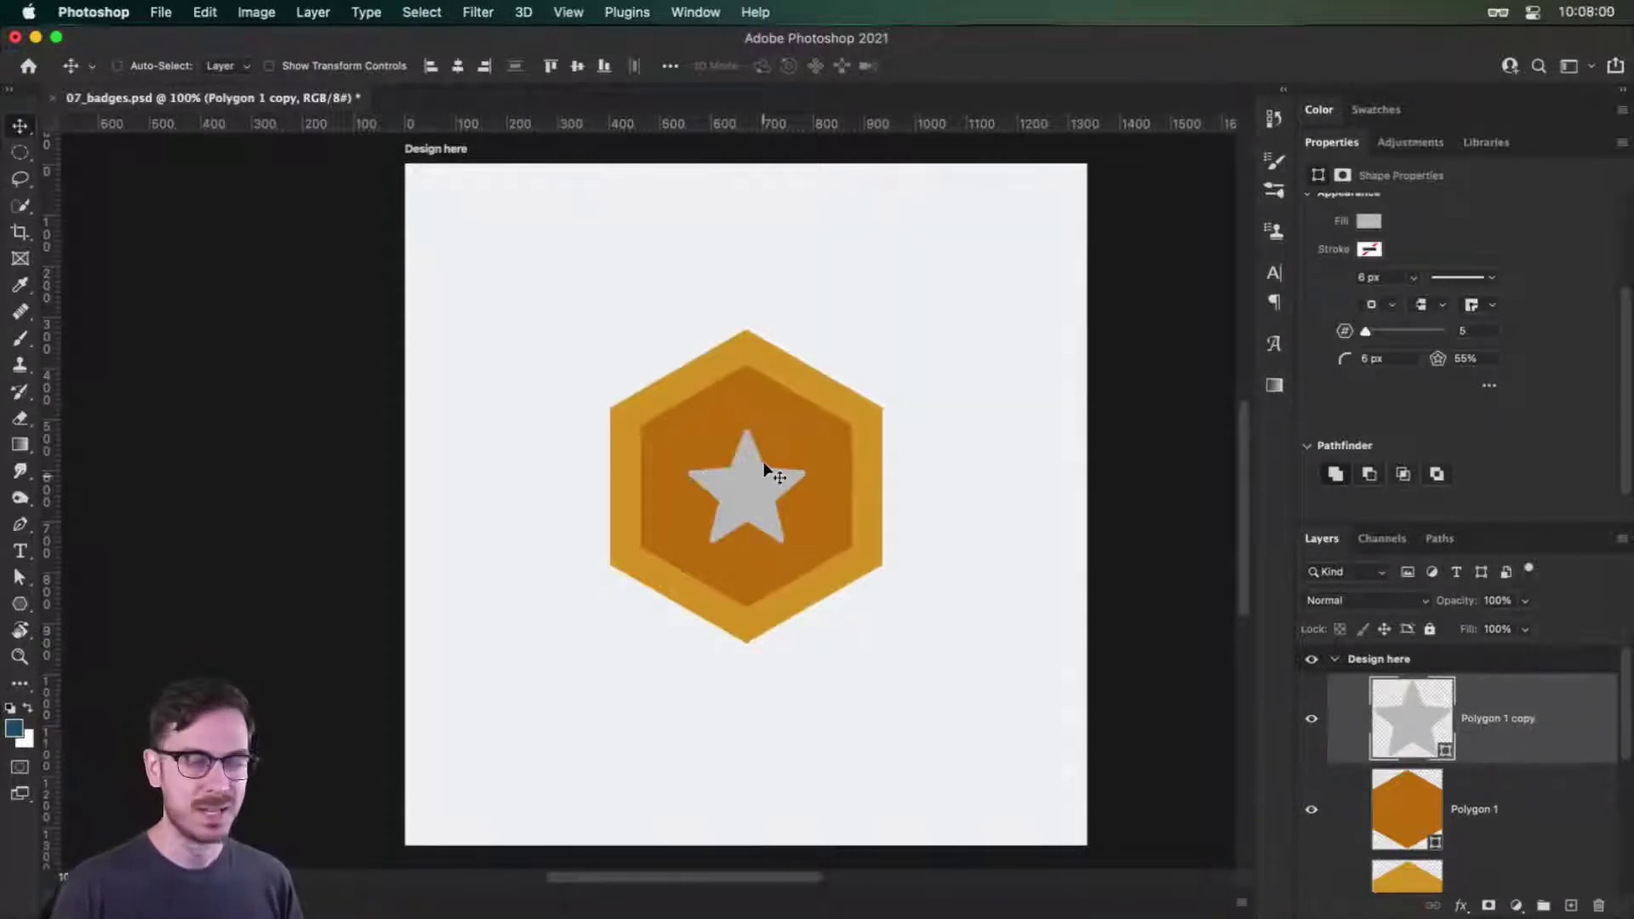
pyautogui.scroll(2, 793, 500)
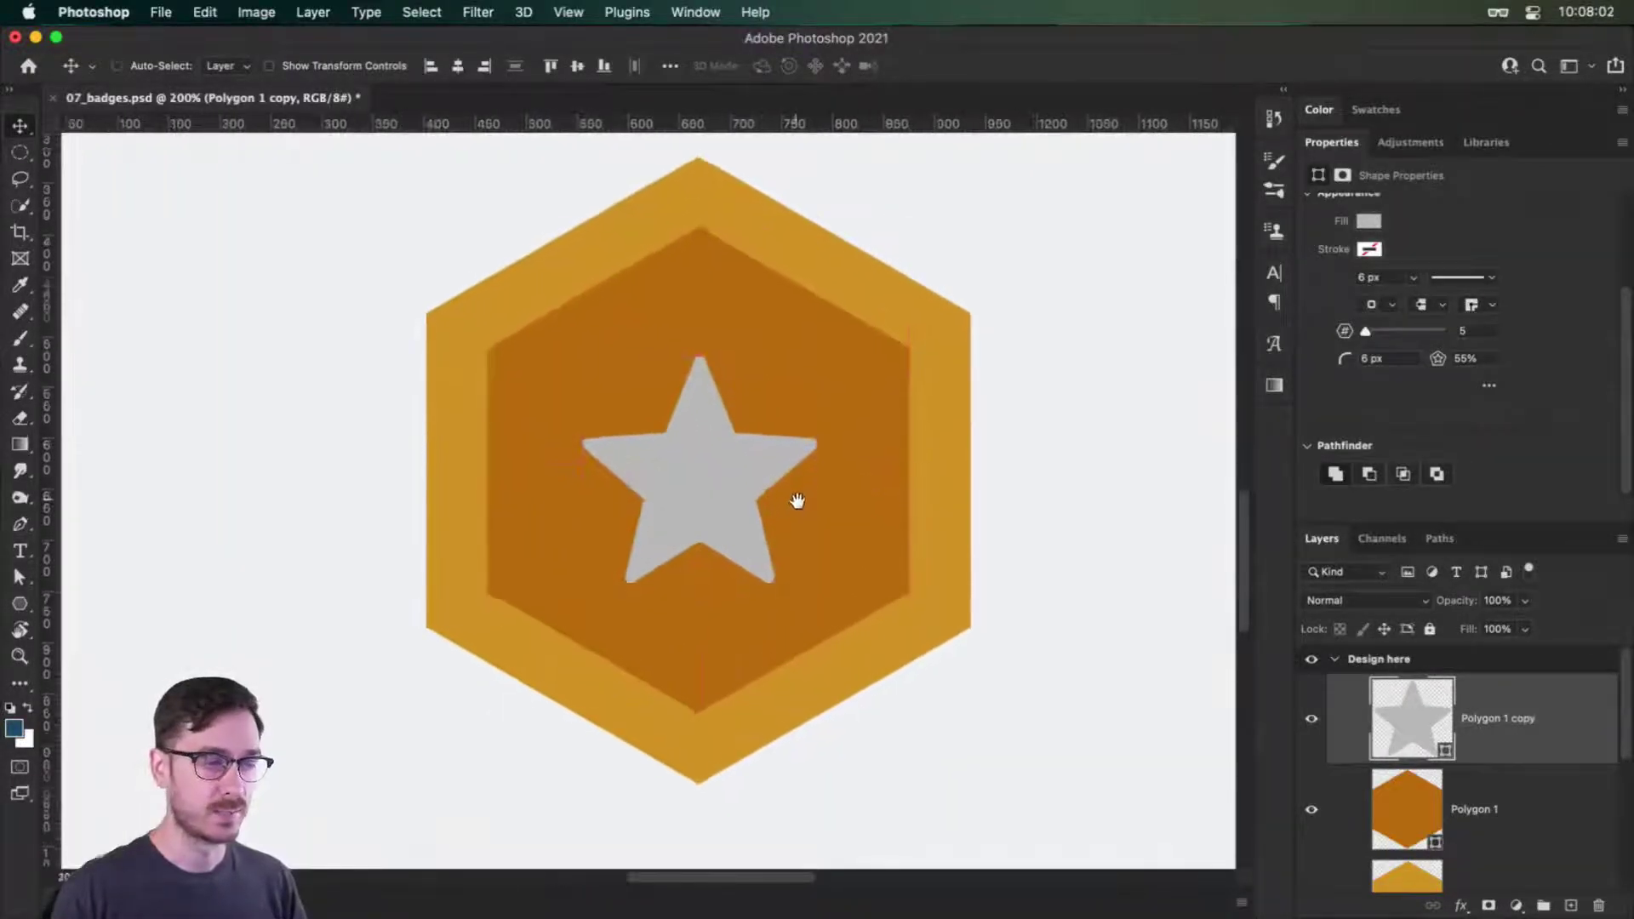
pyautogui.moveTo(838, 307); pyautogui.dragTo(632, 338)
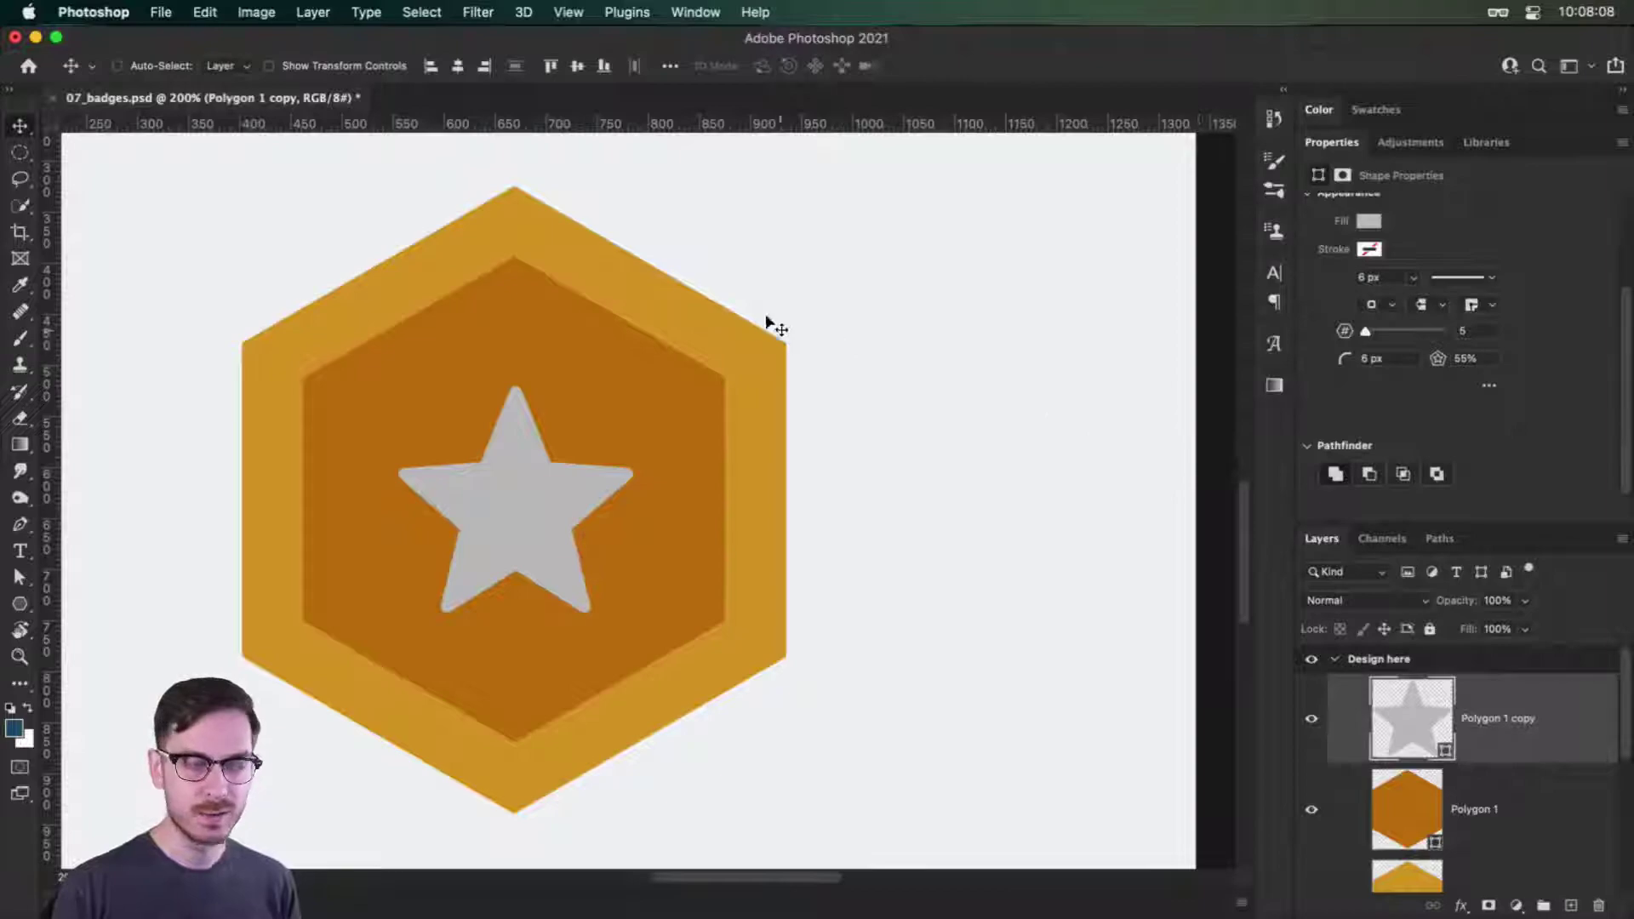
pyautogui.scroll(-1, 1525, 740)
pyautogui.scroll(-1, 1525, 740)
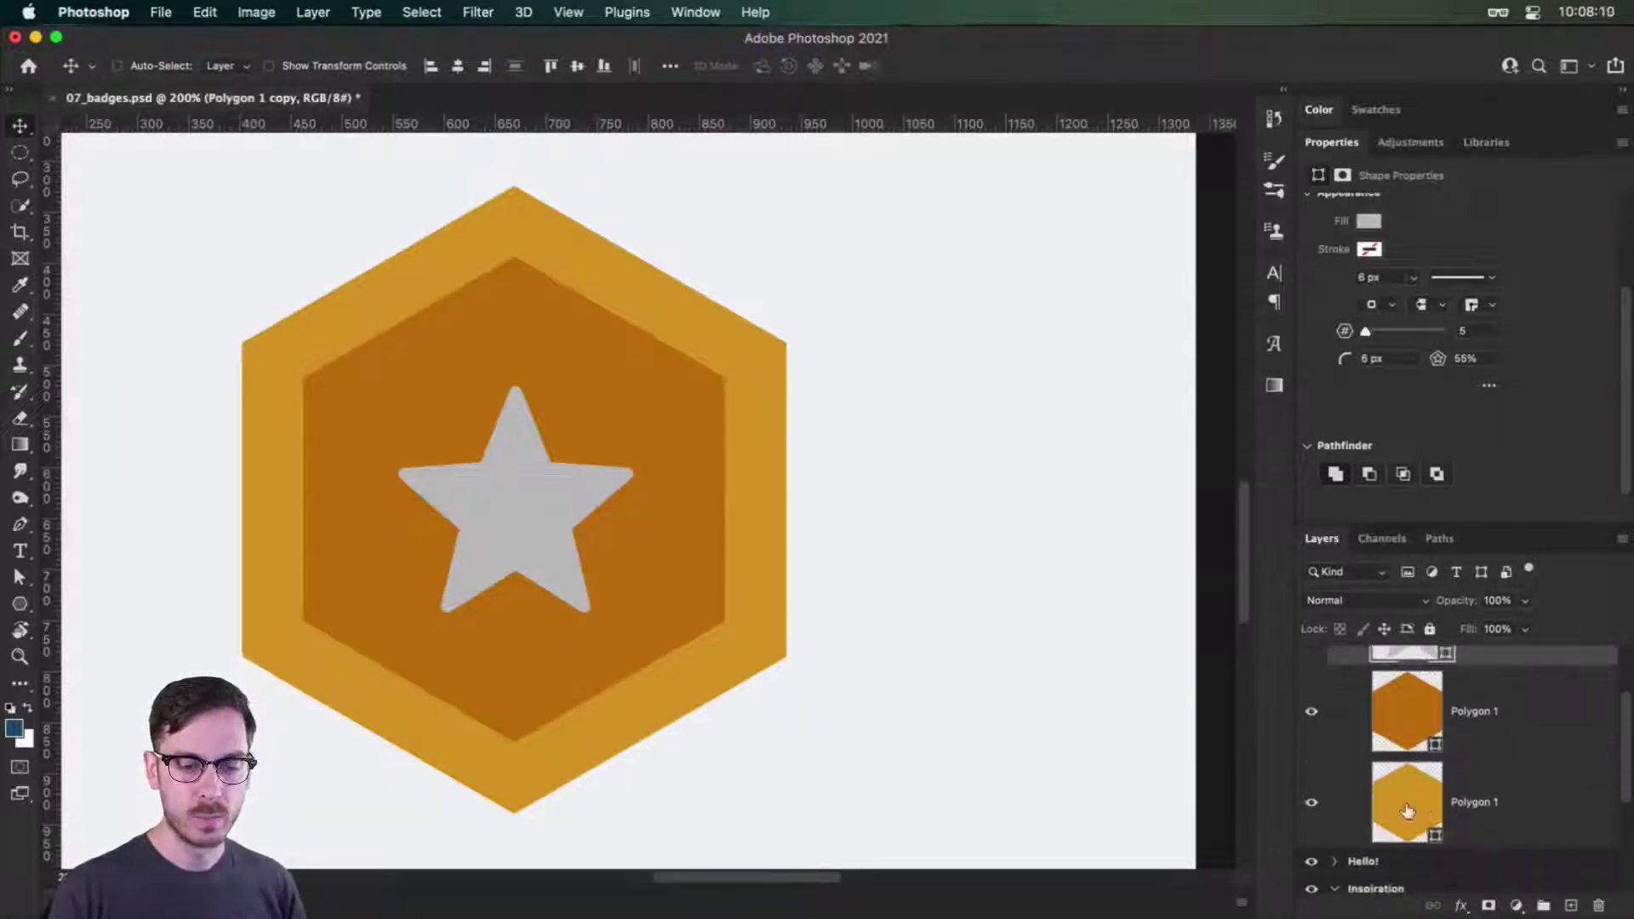
pyautogui.click(1593, 793)
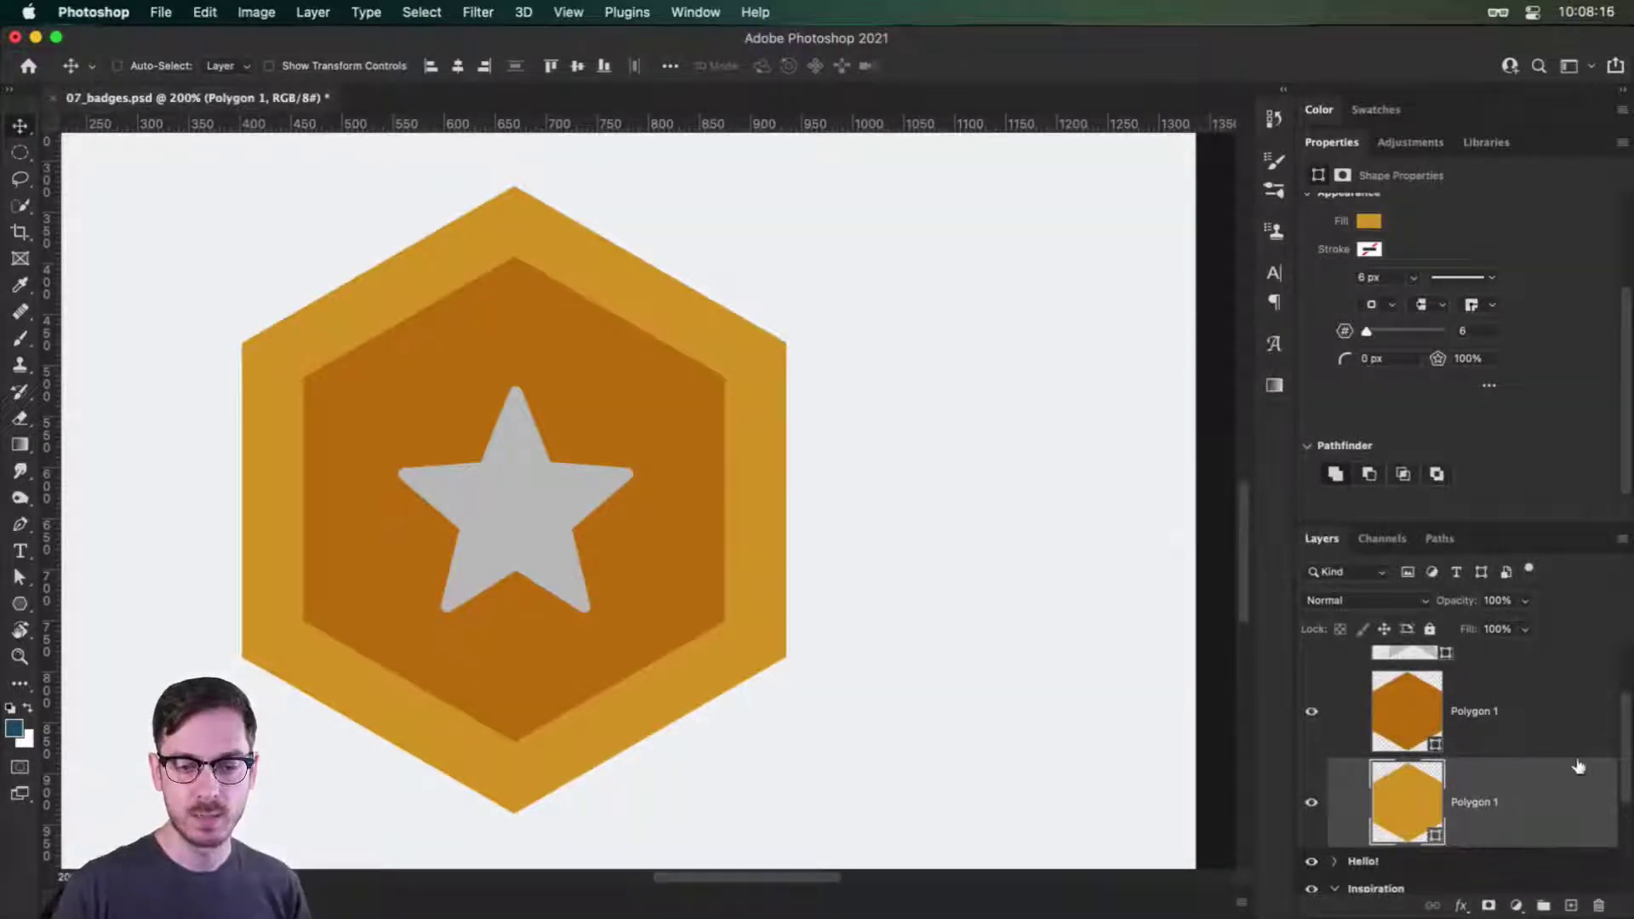
pyautogui.doubleClick(1553, 781)
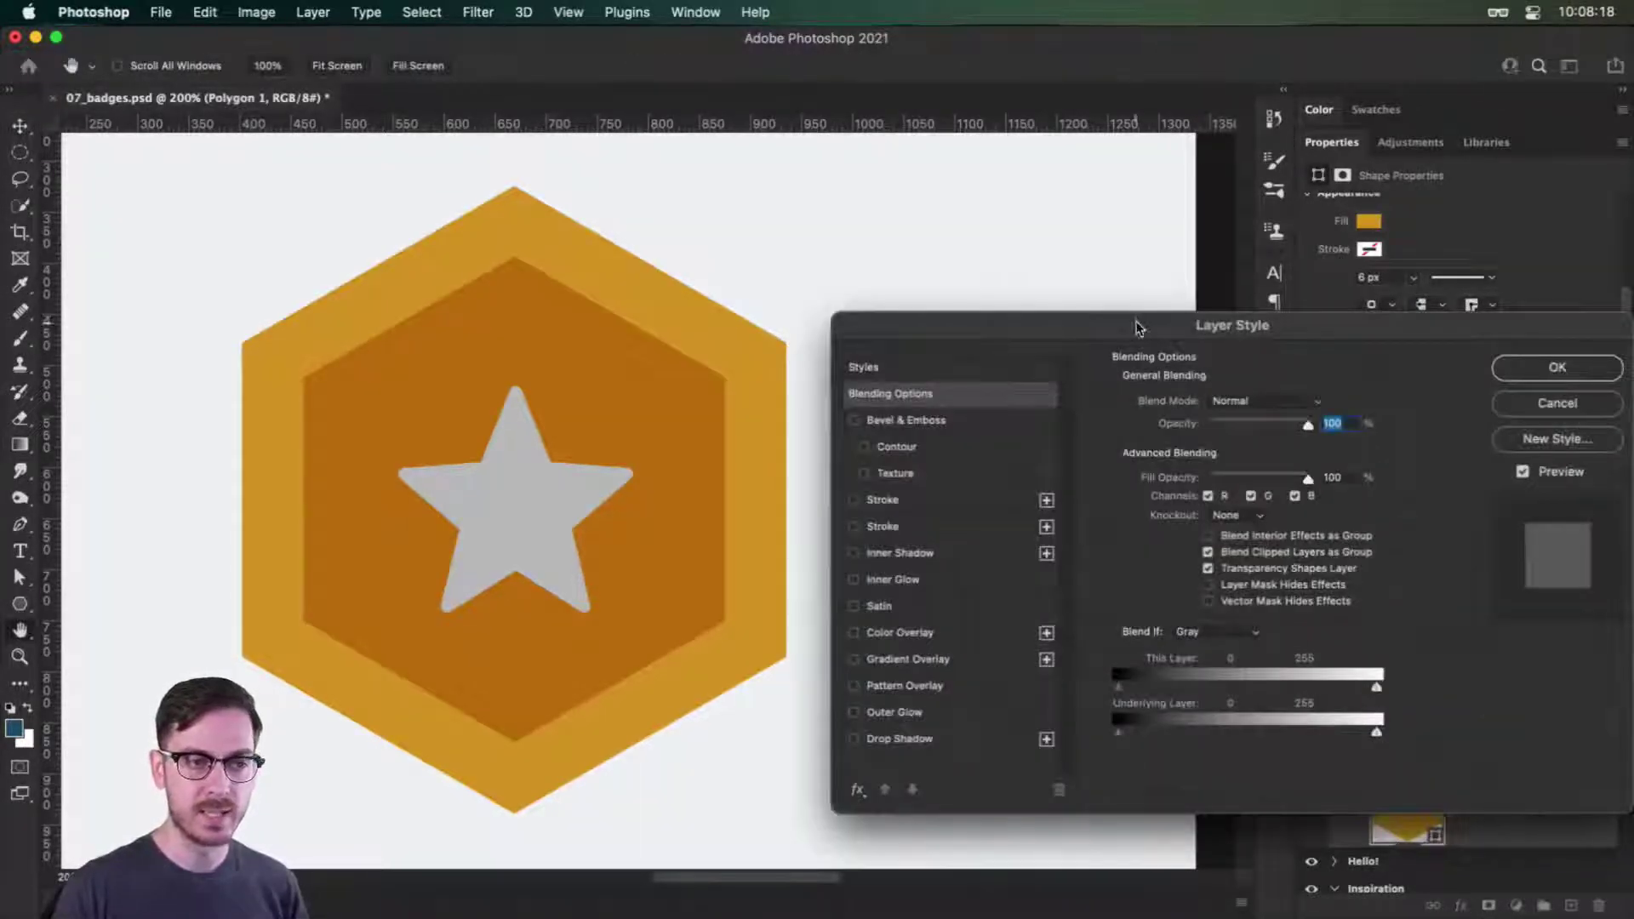
pyautogui.moveTo(1135, 322); pyautogui.dragTo(1084, 160)
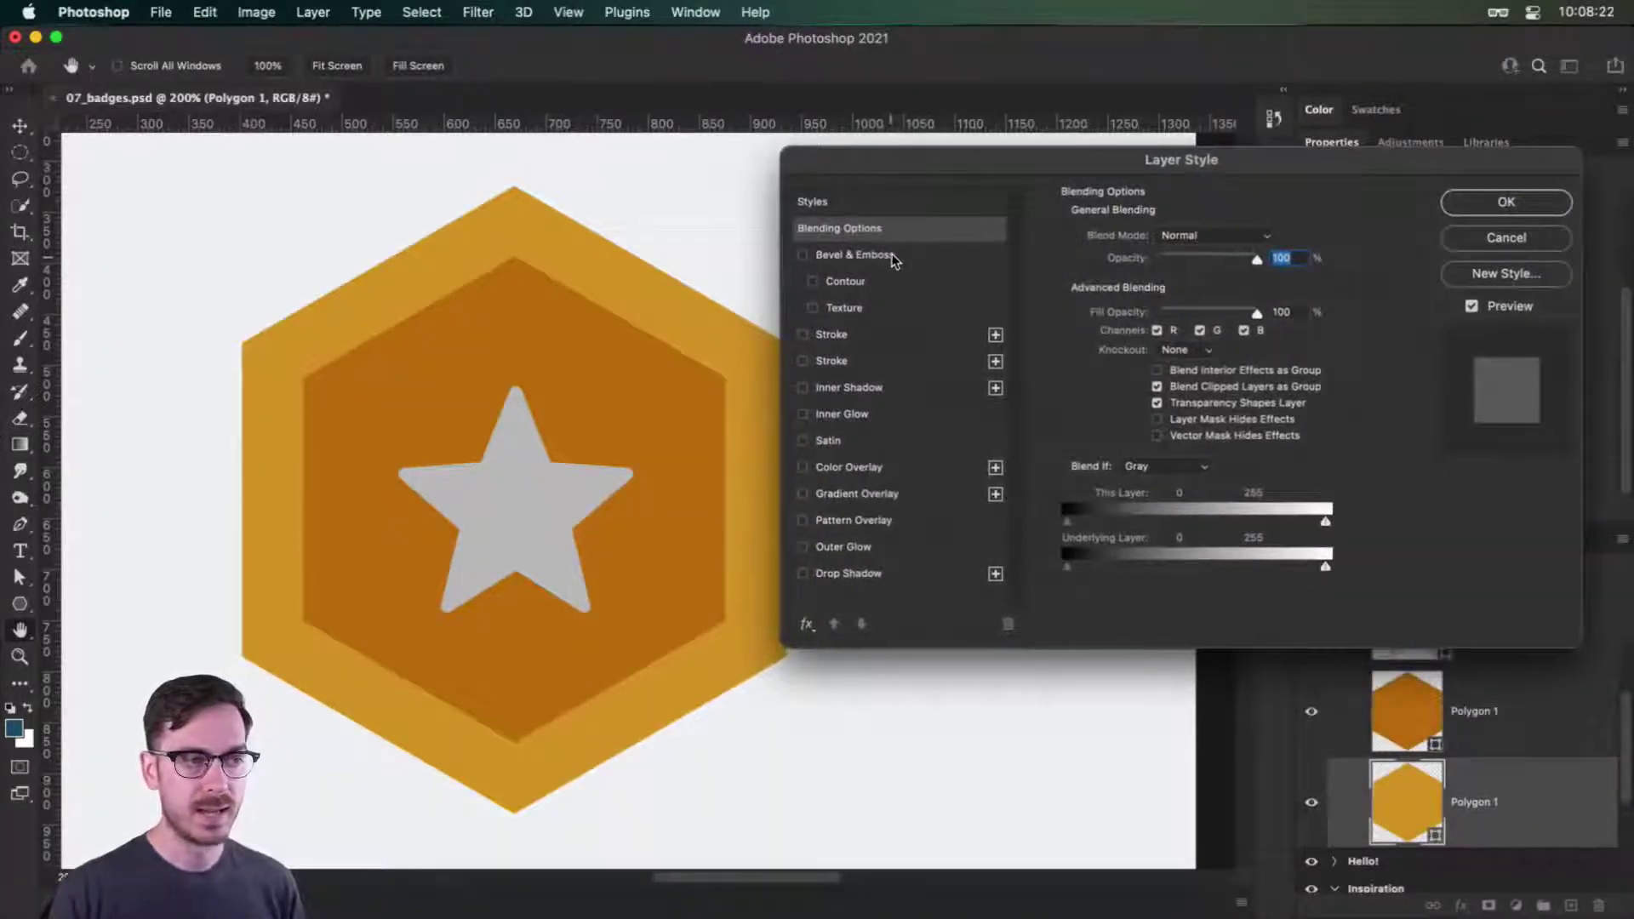
pyautogui.click(891, 257)
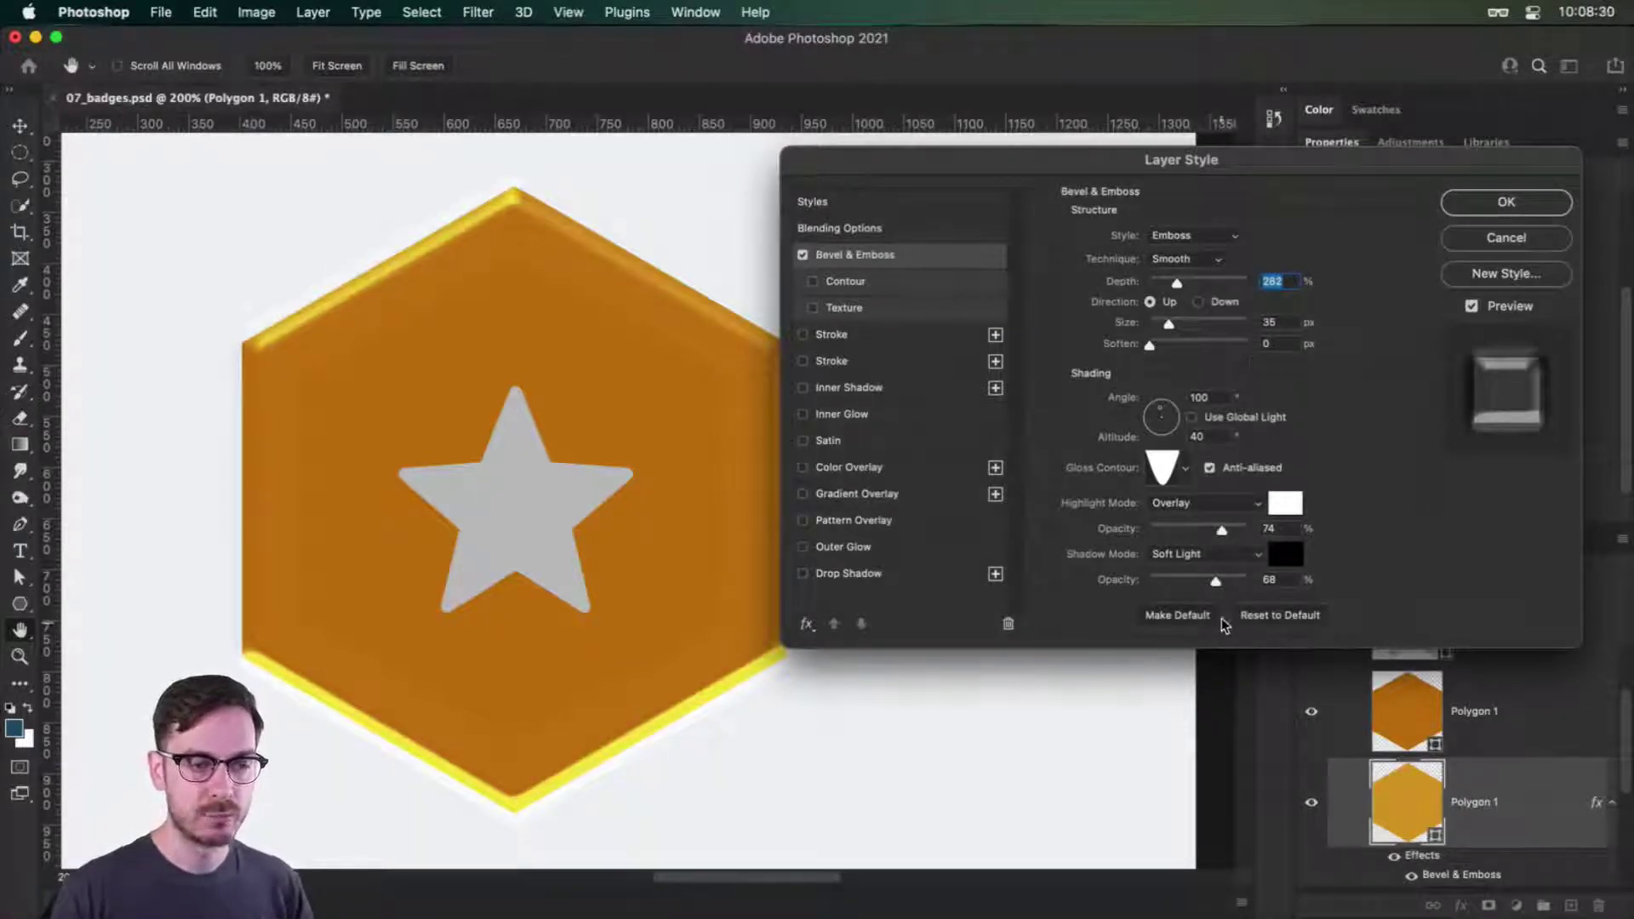
pyautogui.click(1267, 616)
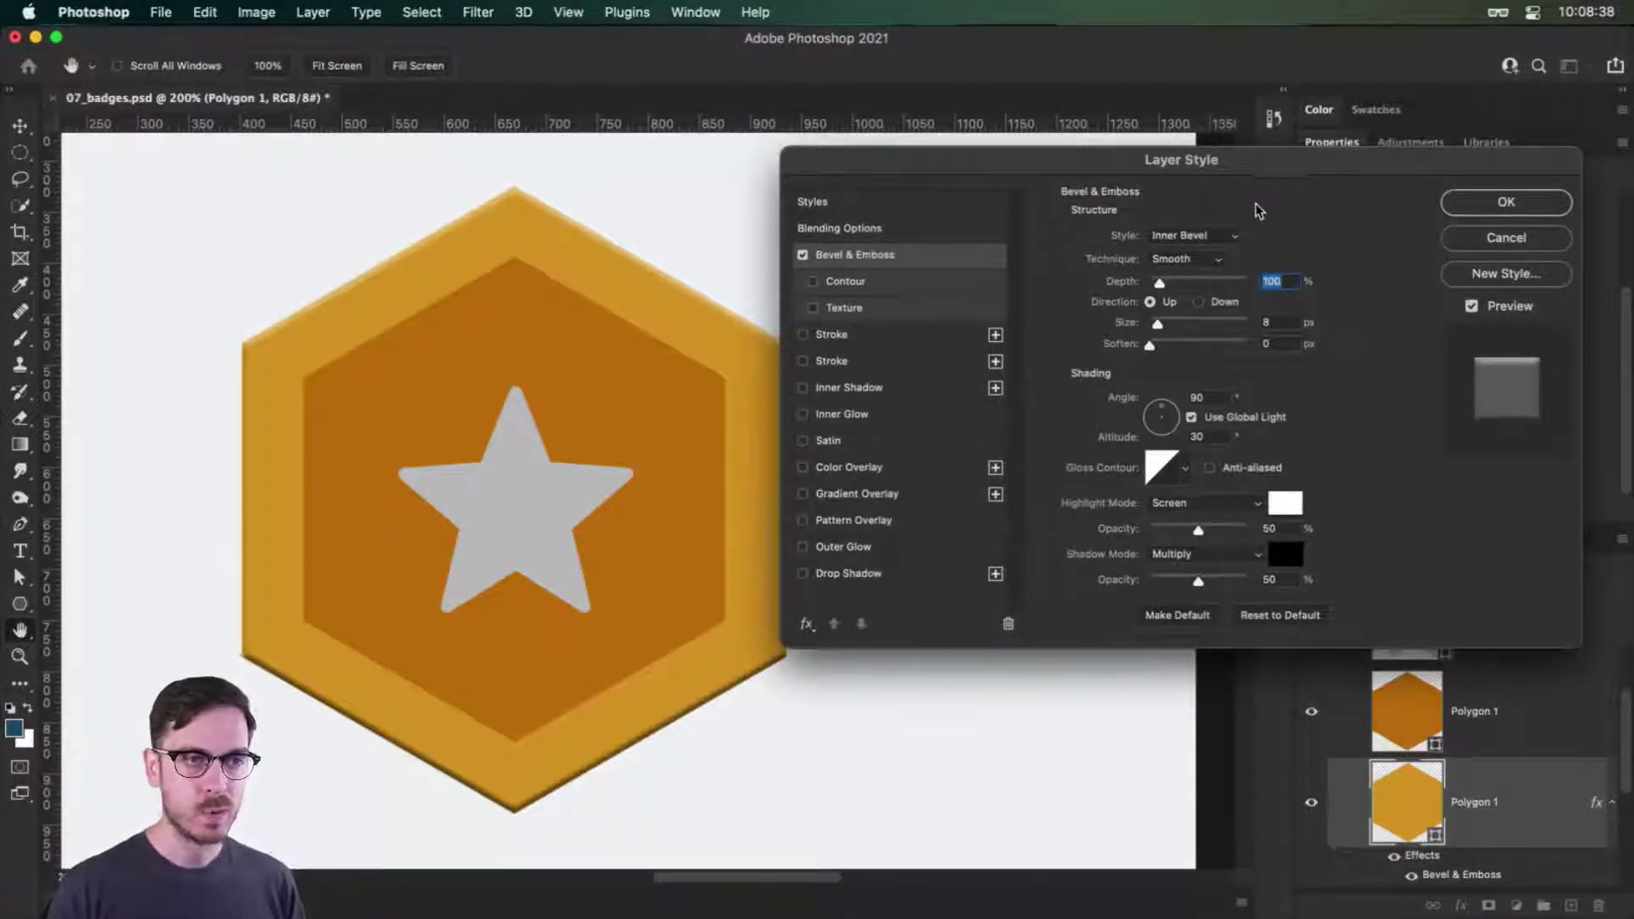
# Give the outer hexagon's inner bevel the Chisel Hard technique, a depth of 417%, the Down direction and a size of 54 px.
pyautogui.click(1207, 238)
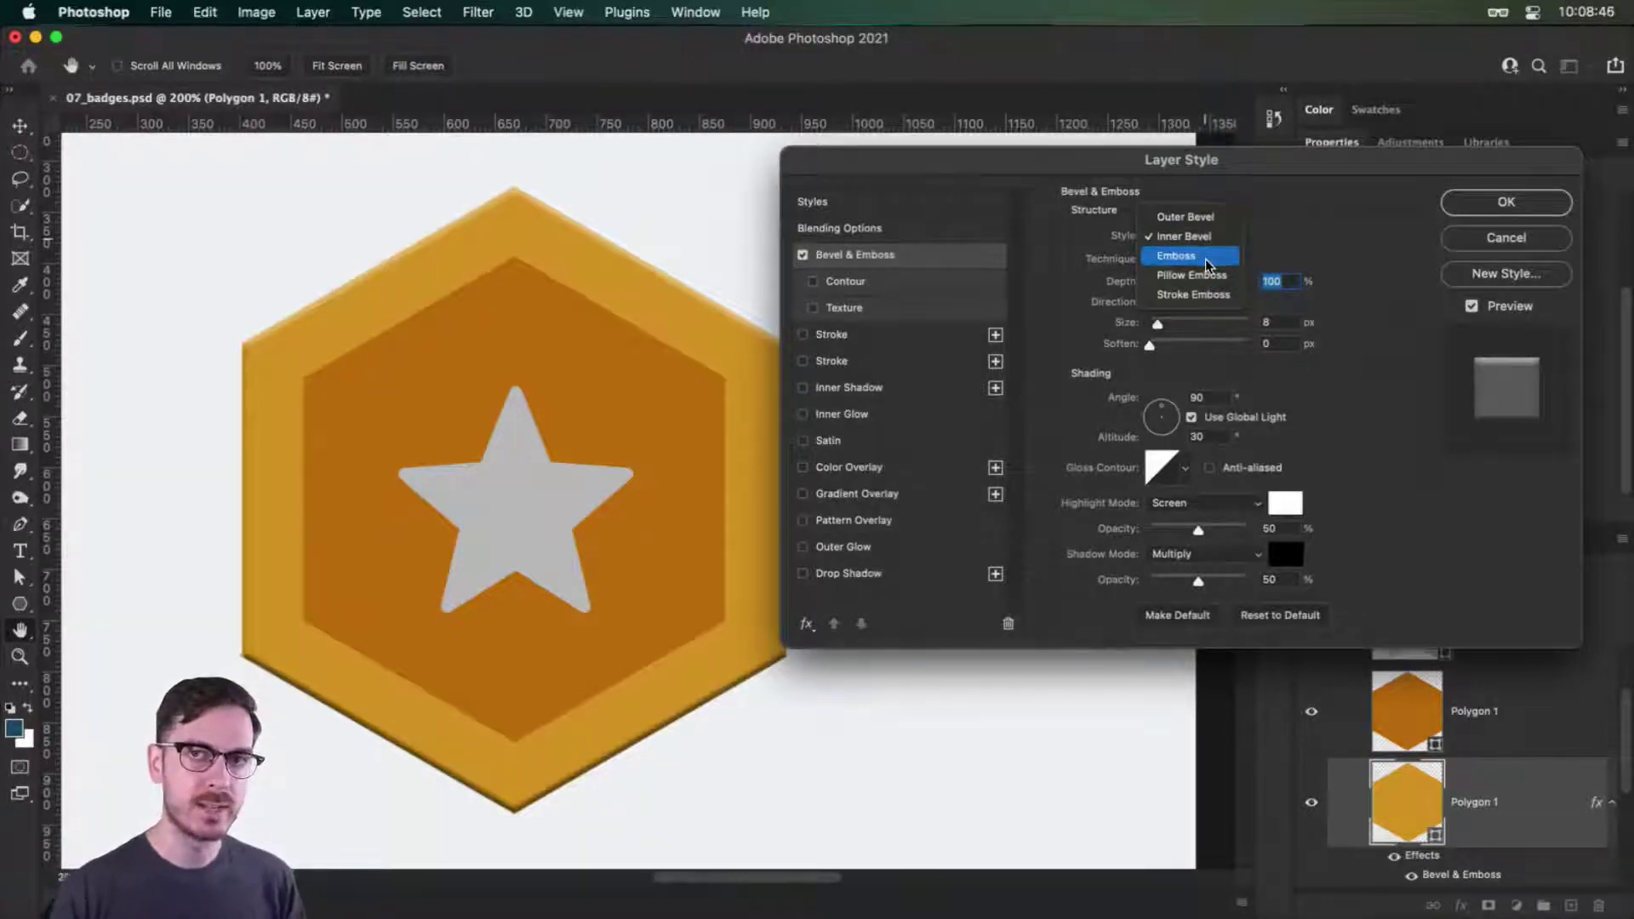
pyautogui.click(1334, 232)
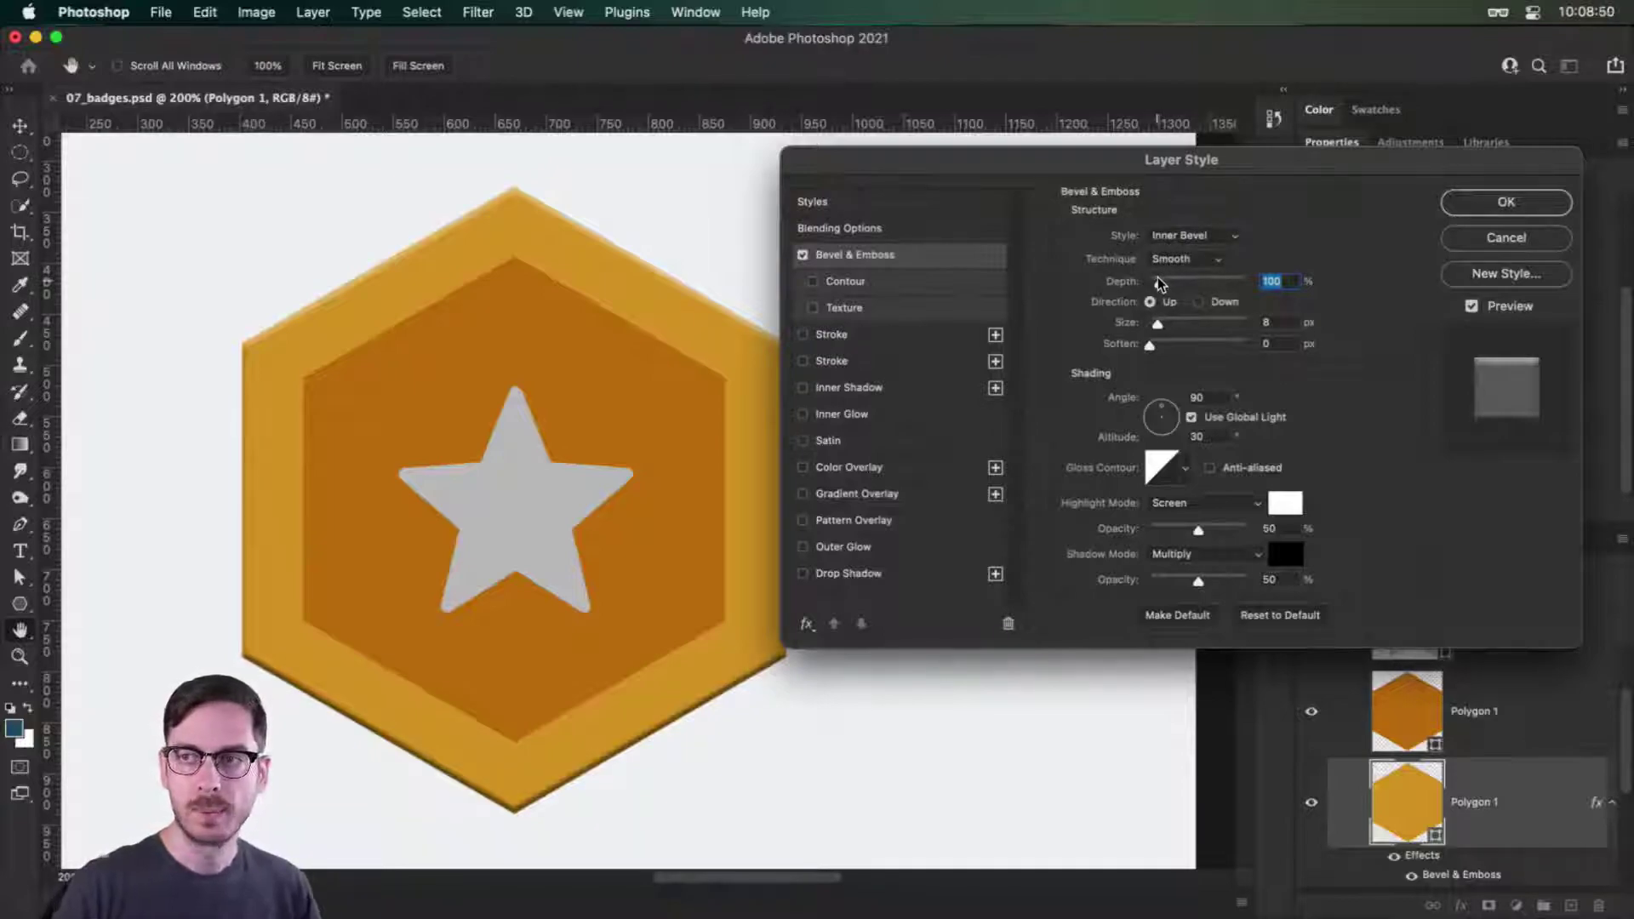
pyautogui.click(1183, 259)
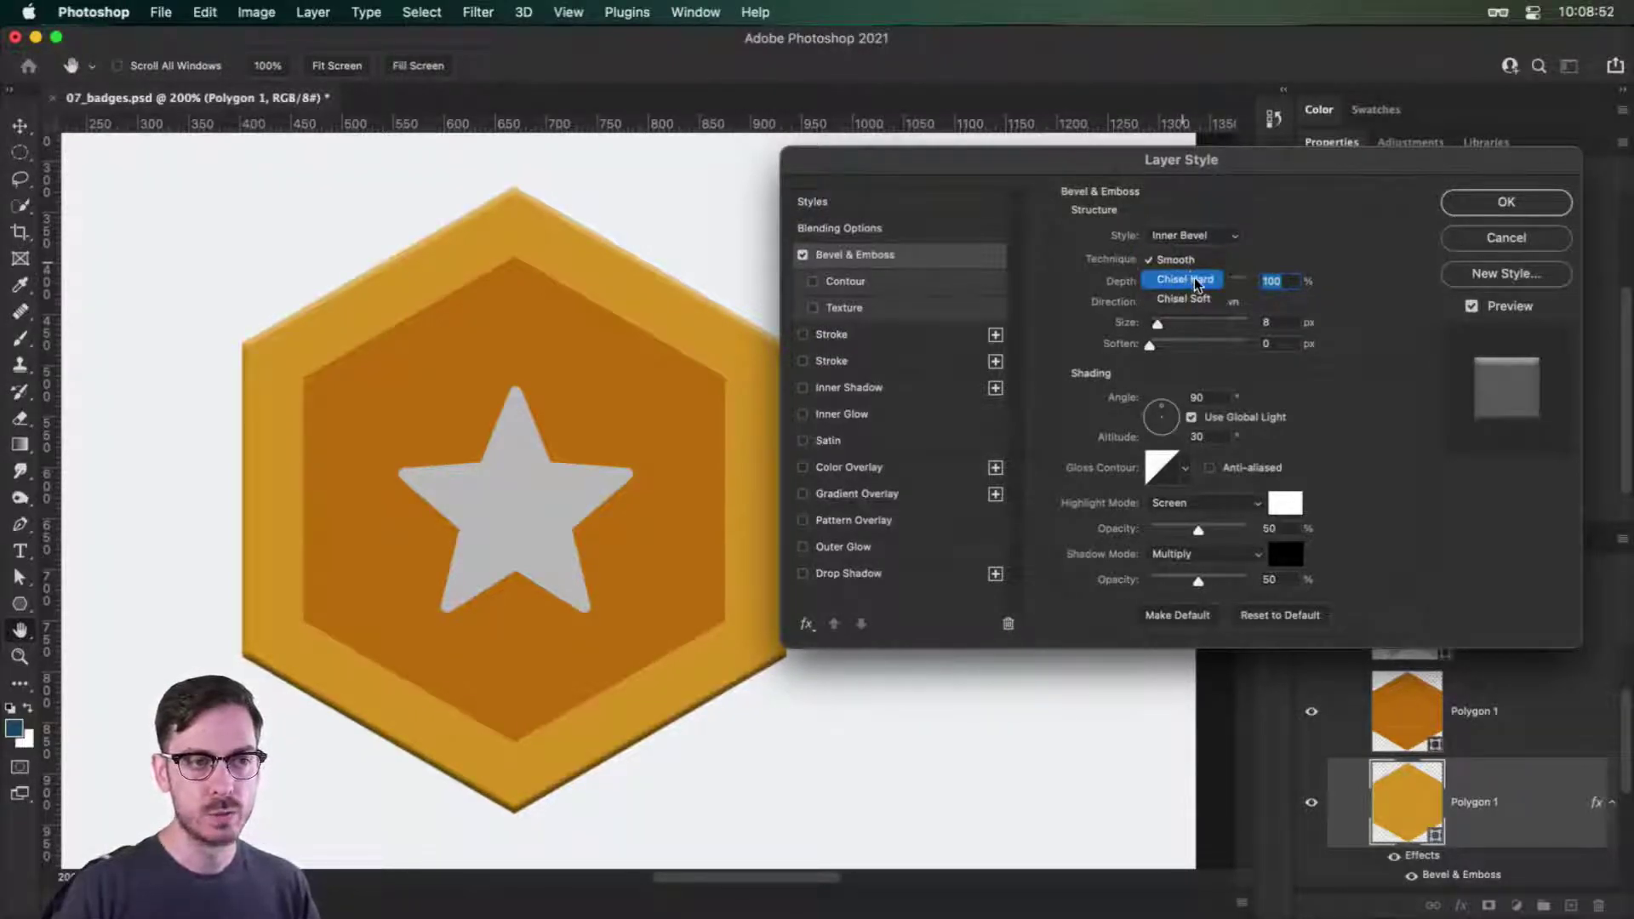
pyautogui.click(1196, 281)
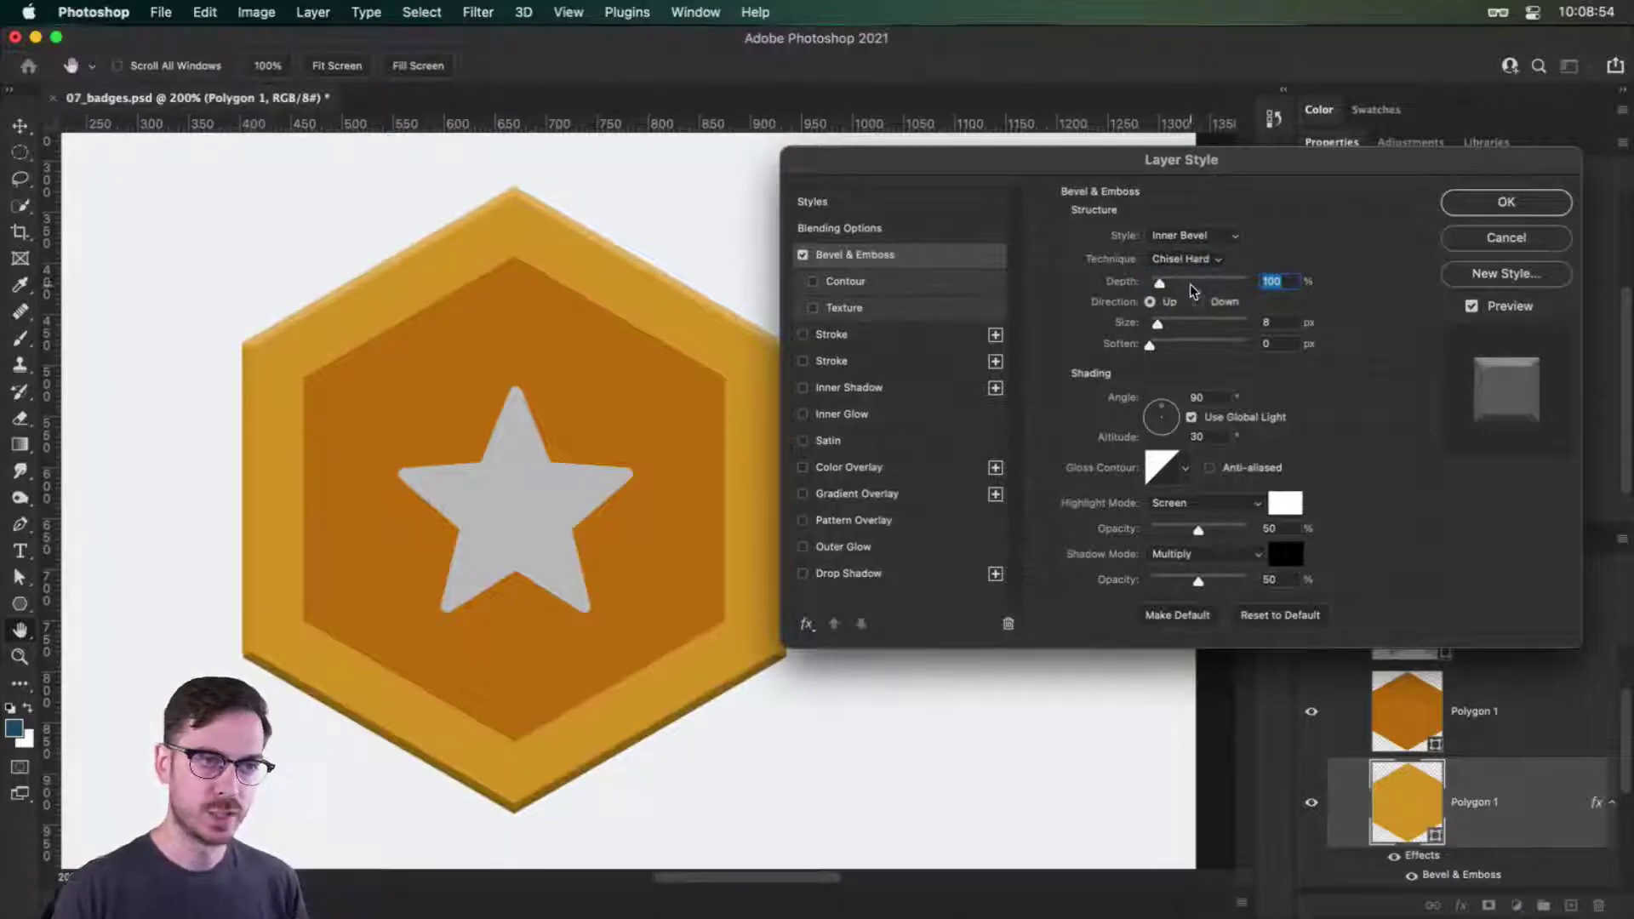
pyautogui.moveTo(1162, 287); pyautogui.dragTo(1192, 287)
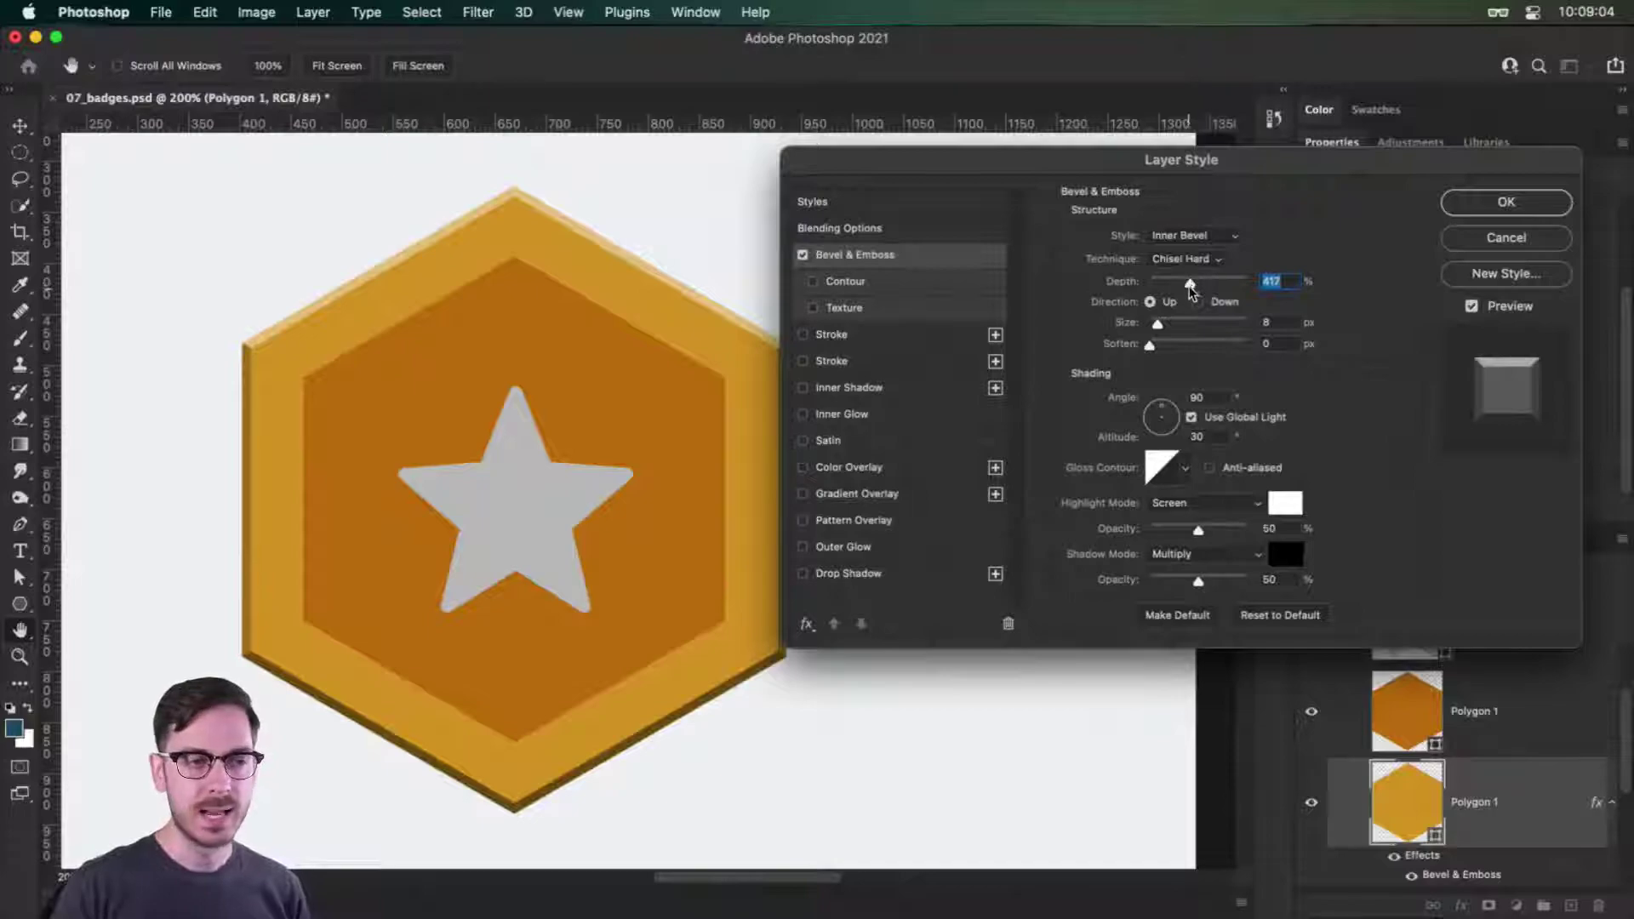
pyautogui.click(1219, 302)
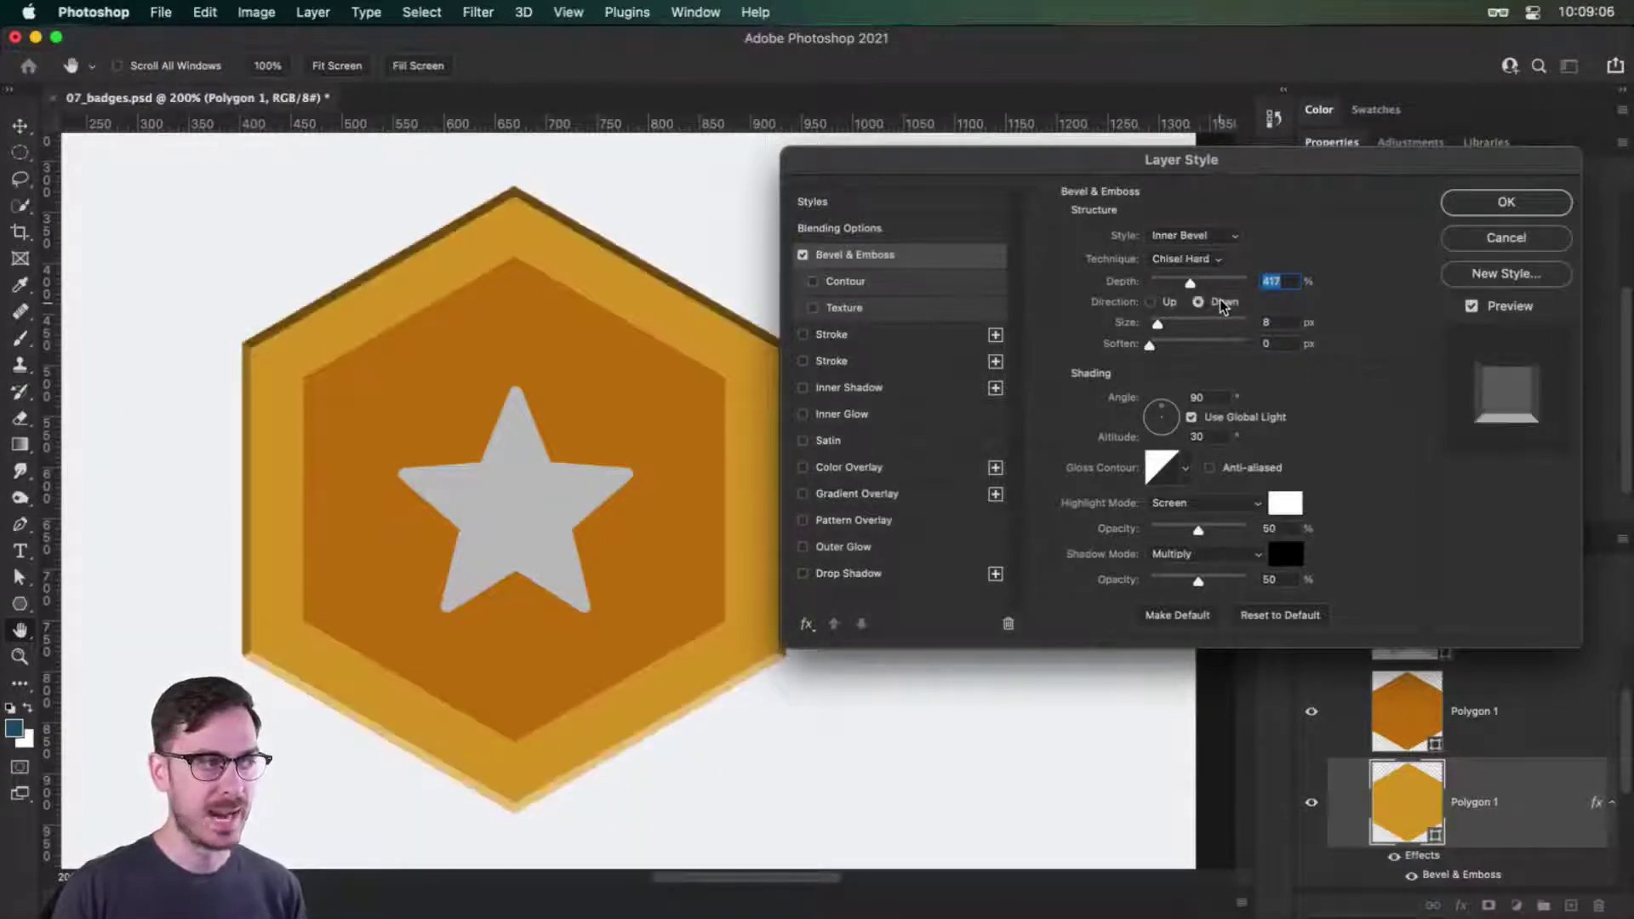
pyautogui.moveTo(1158, 328); pyautogui.dragTo(1176, 327)
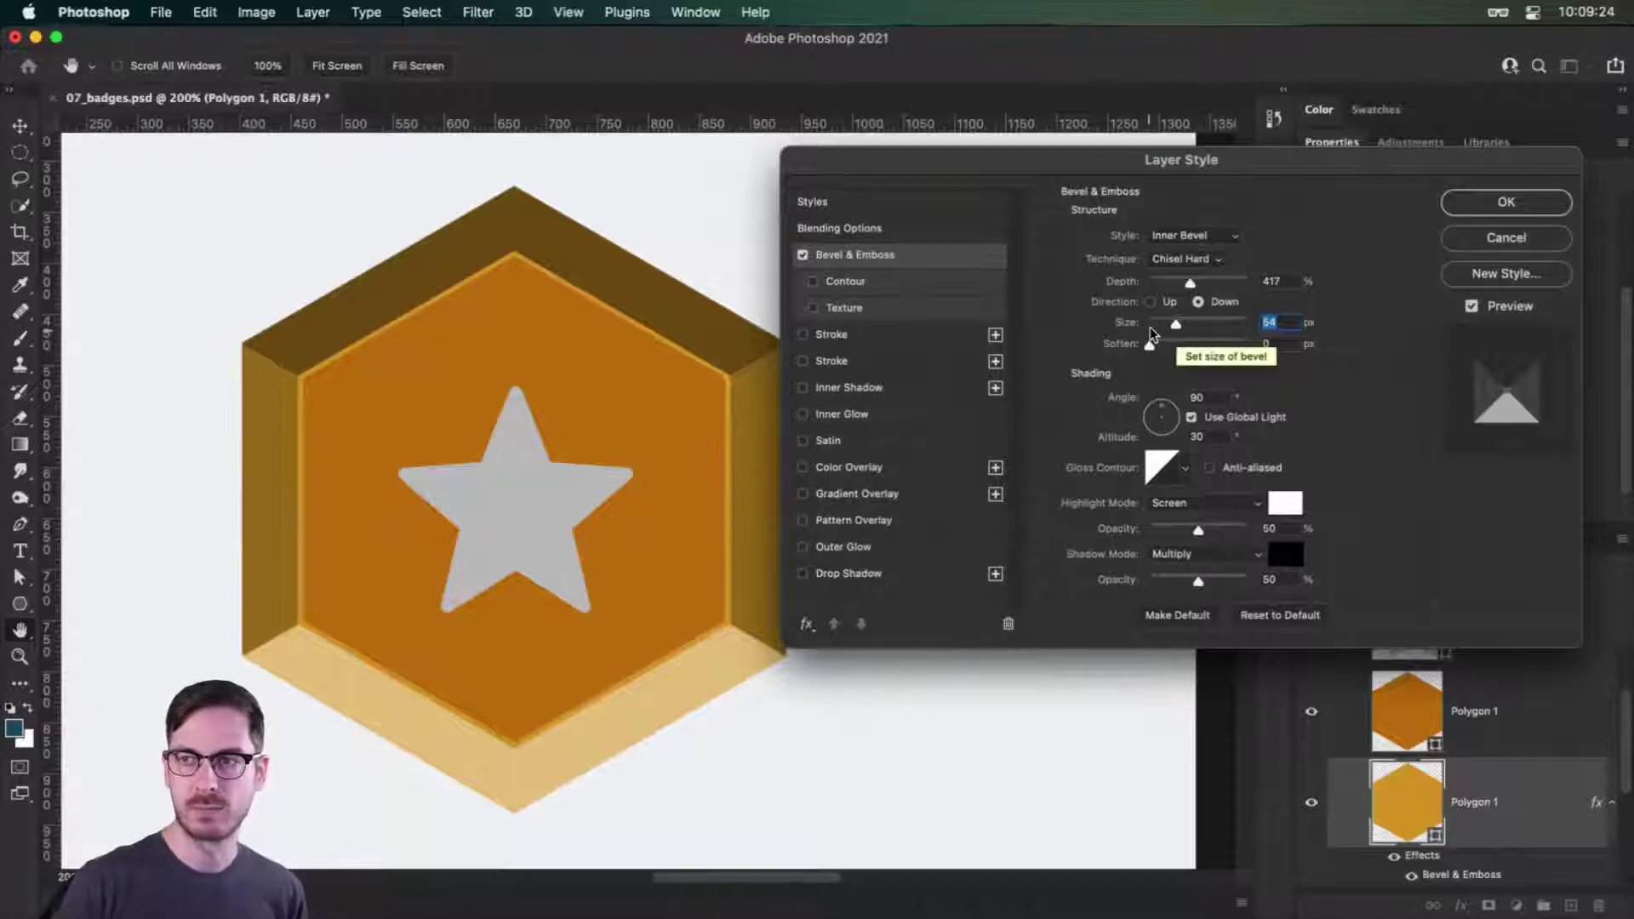
# Turn off Use Global Light for the bevel and set its shading angle to 110°.
pyautogui.click(1191, 418)
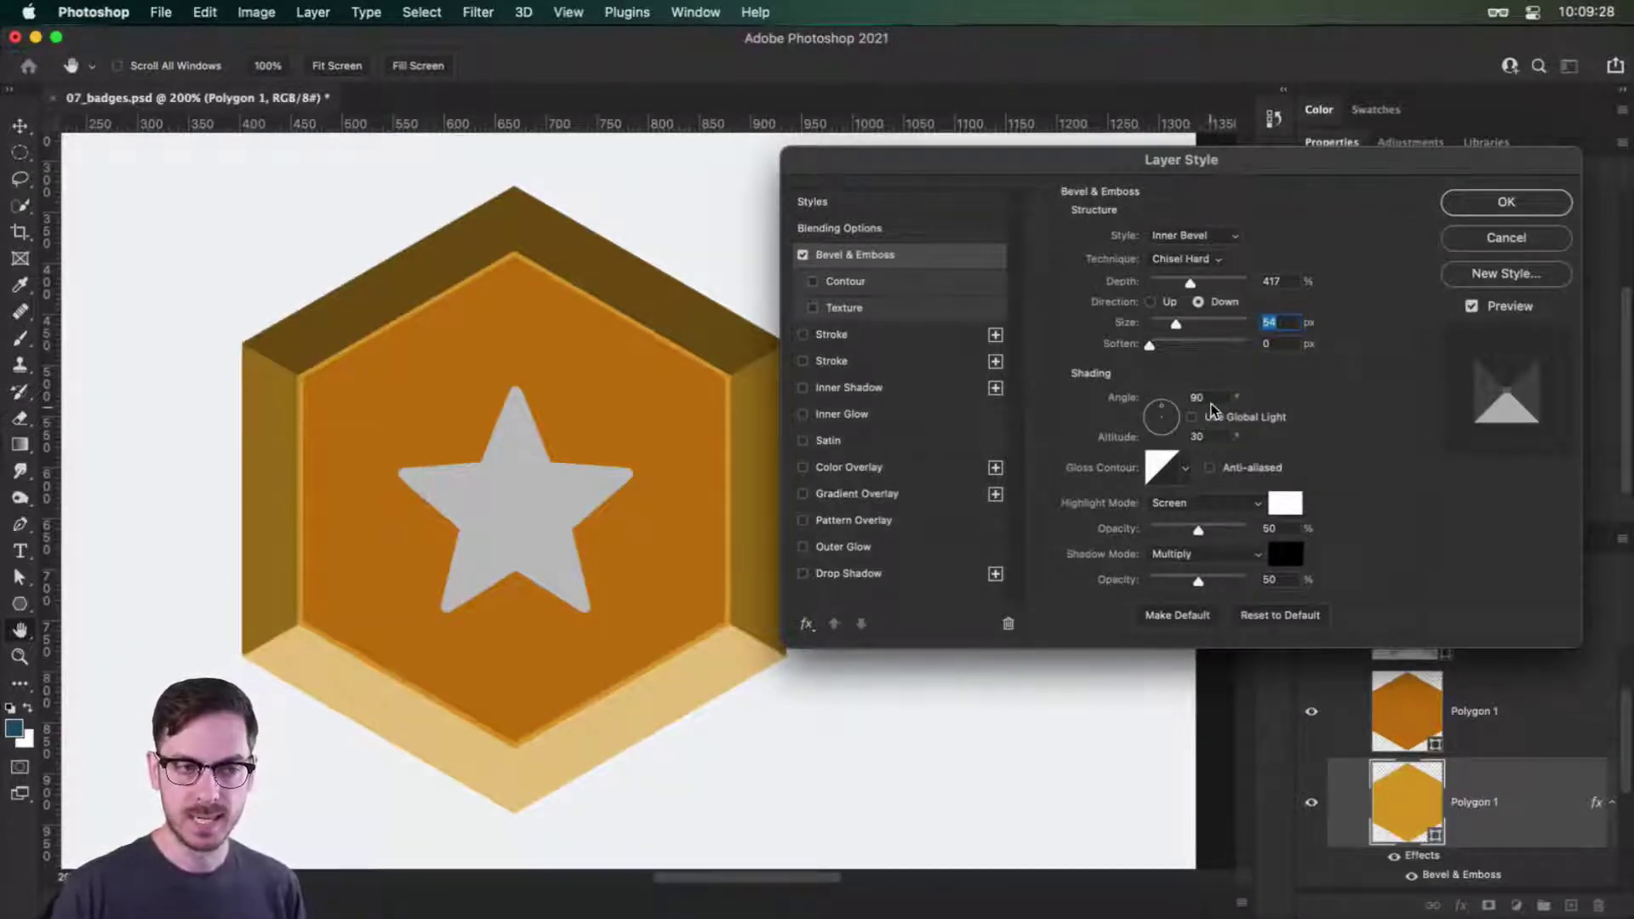
pyautogui.click(1216, 410)
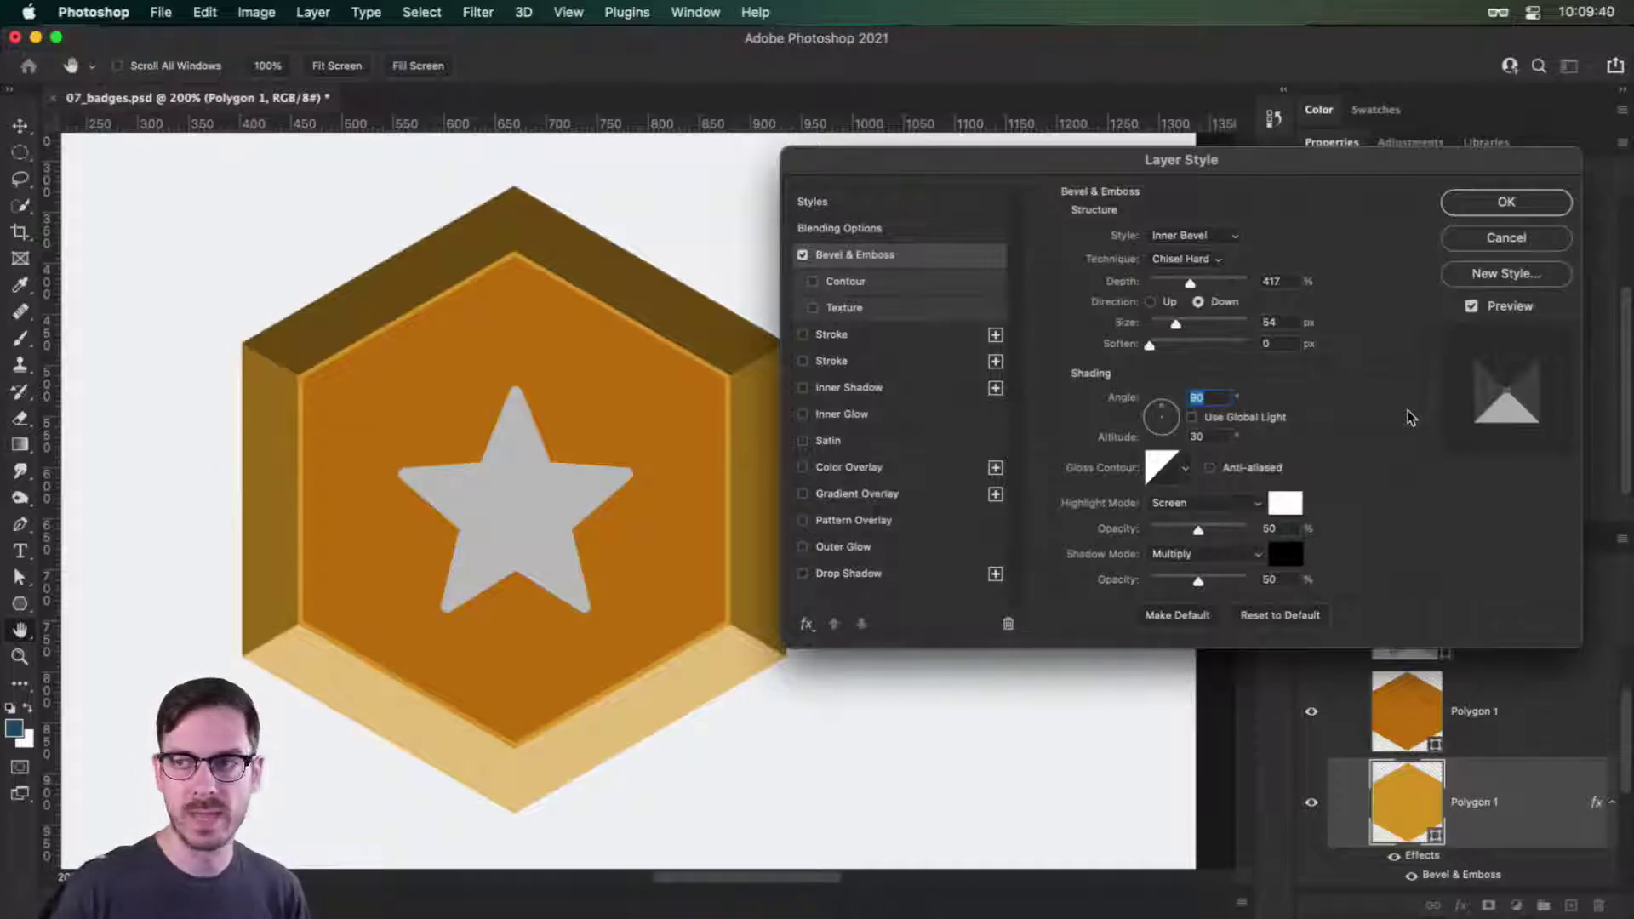
pyautogui.hotkey('shift', 'Up')
pyautogui.hotkey('shift', 'Up')
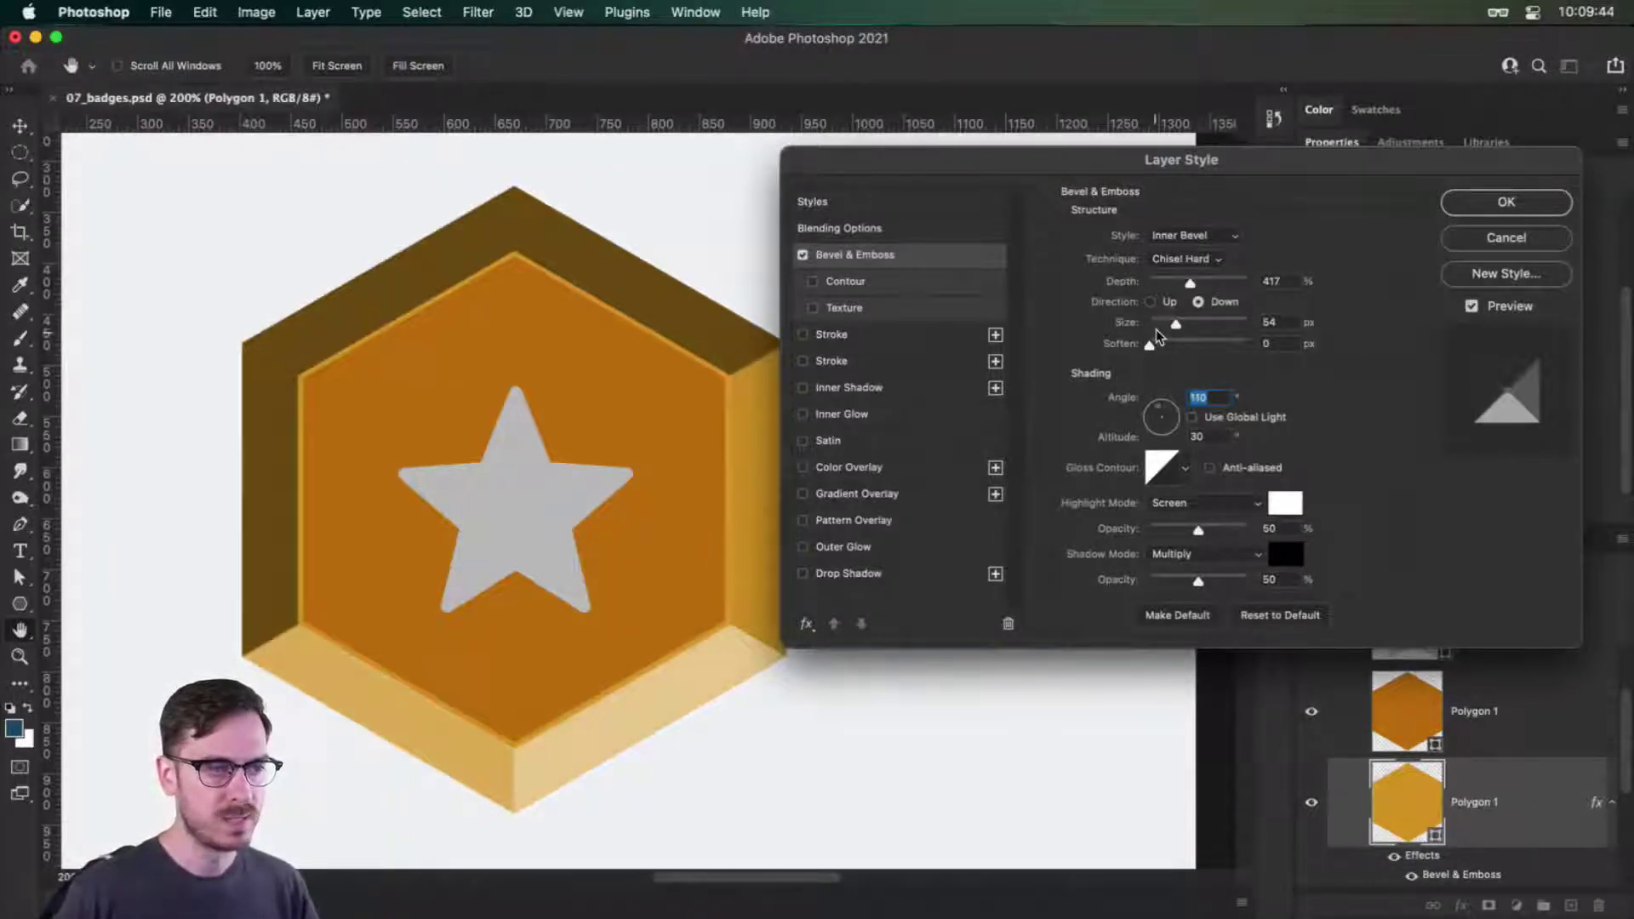
pyautogui.press('Tab')
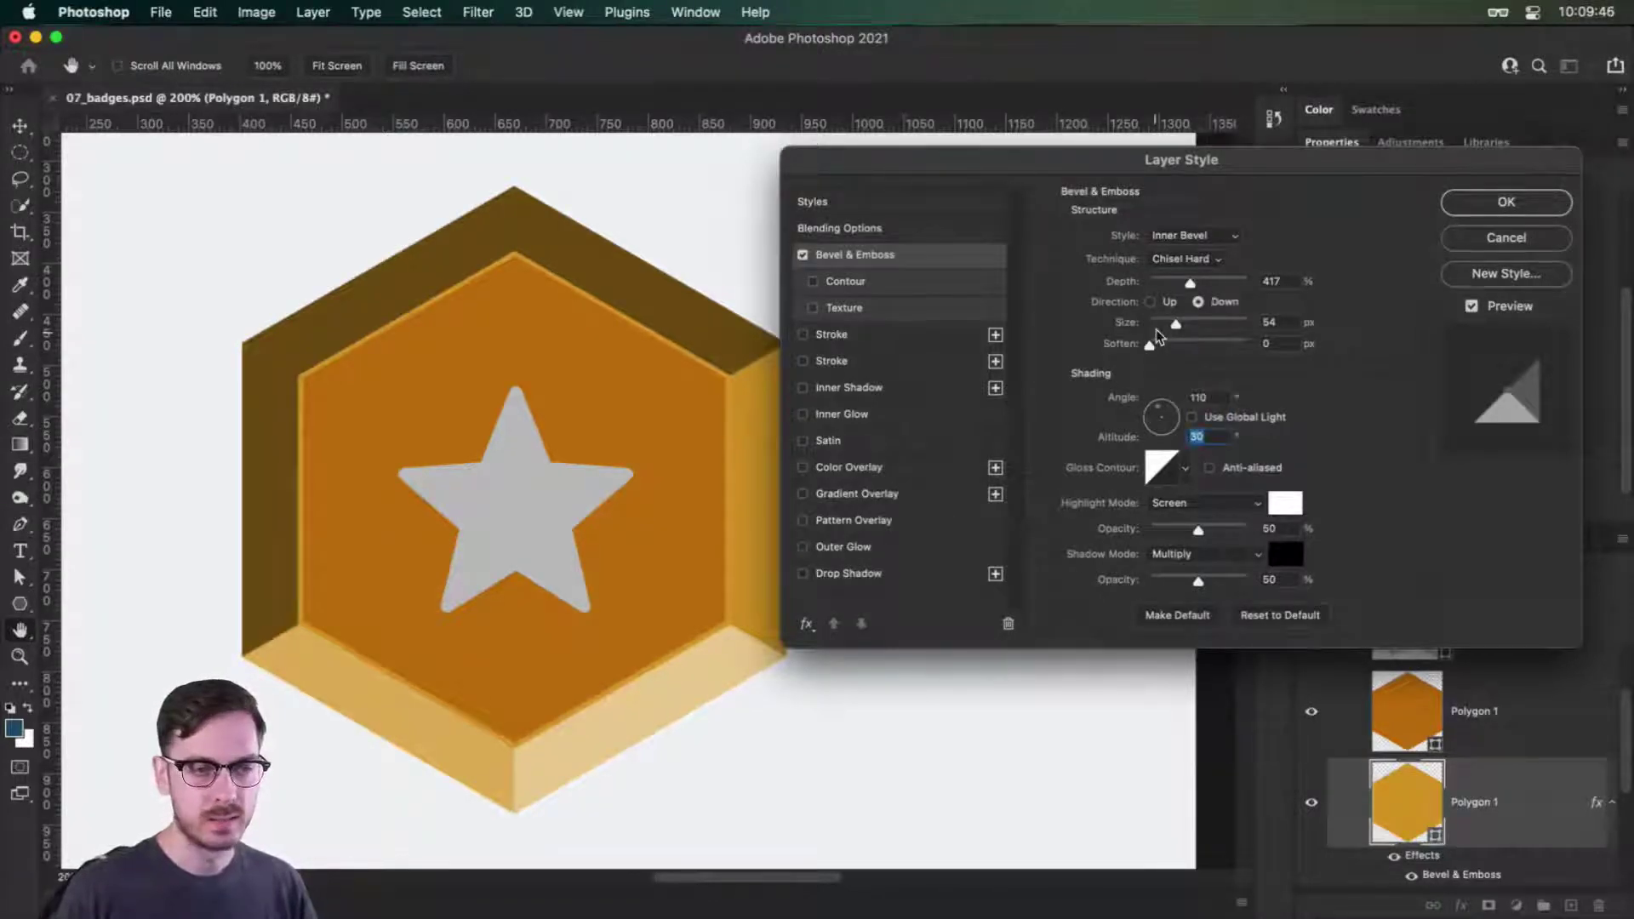
pyautogui.hotkey('shift', 'Tab')
pyautogui.hotkey('shift', 'Up')
pyautogui.hotkey('shift', 'Up')
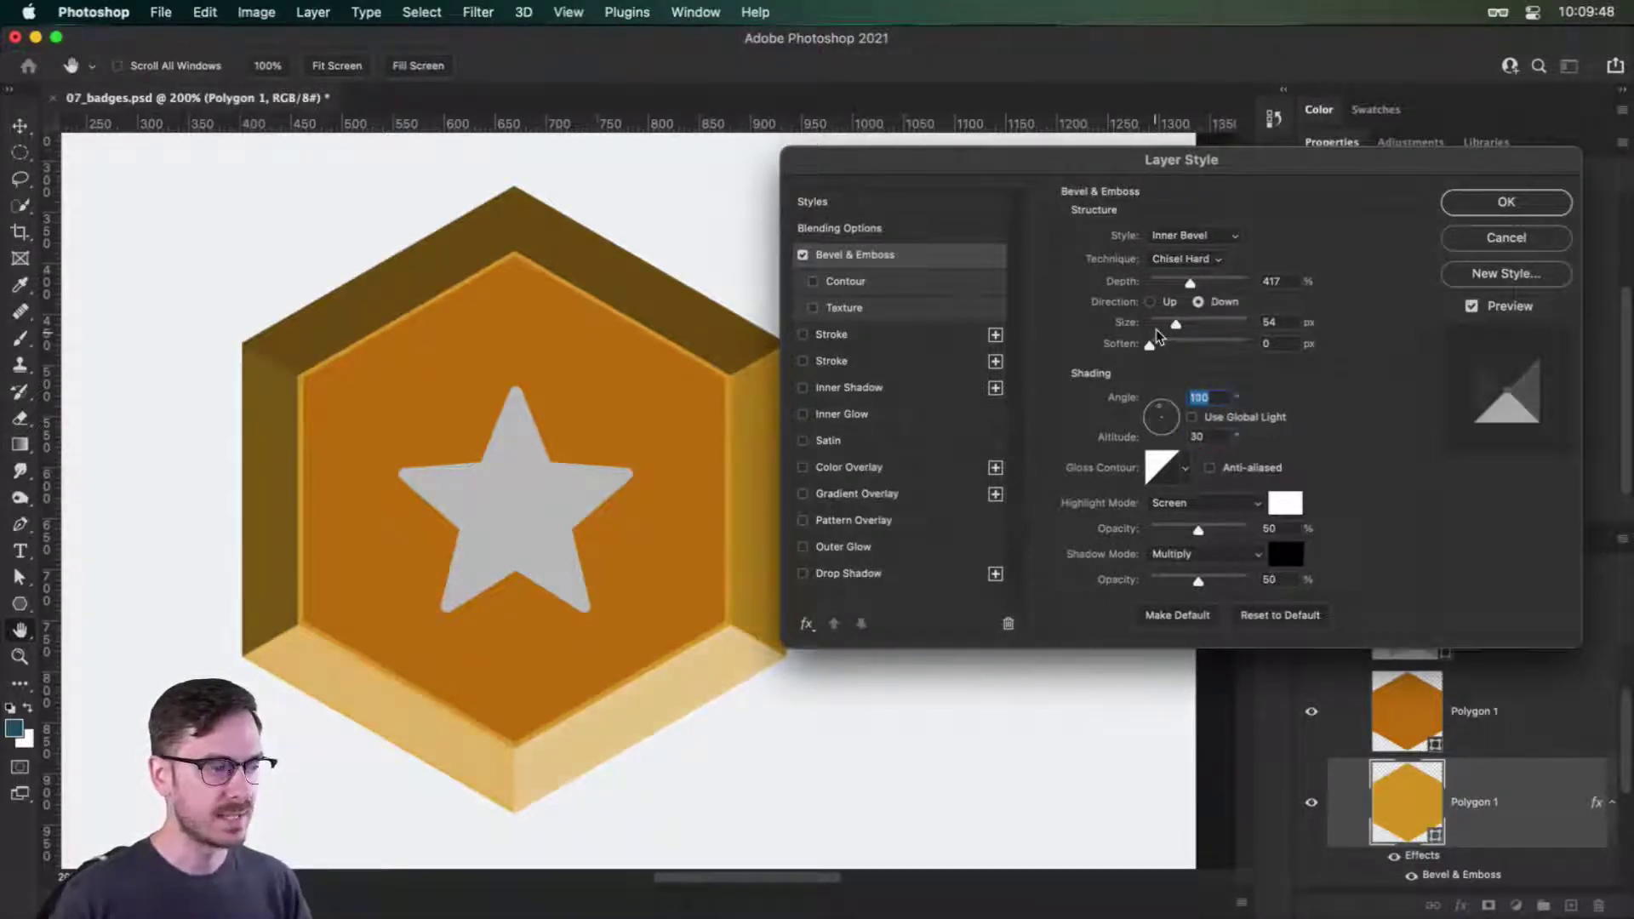
pyautogui.hotkey('shift', 'Down')
pyautogui.hotkey('shift', 'Down')
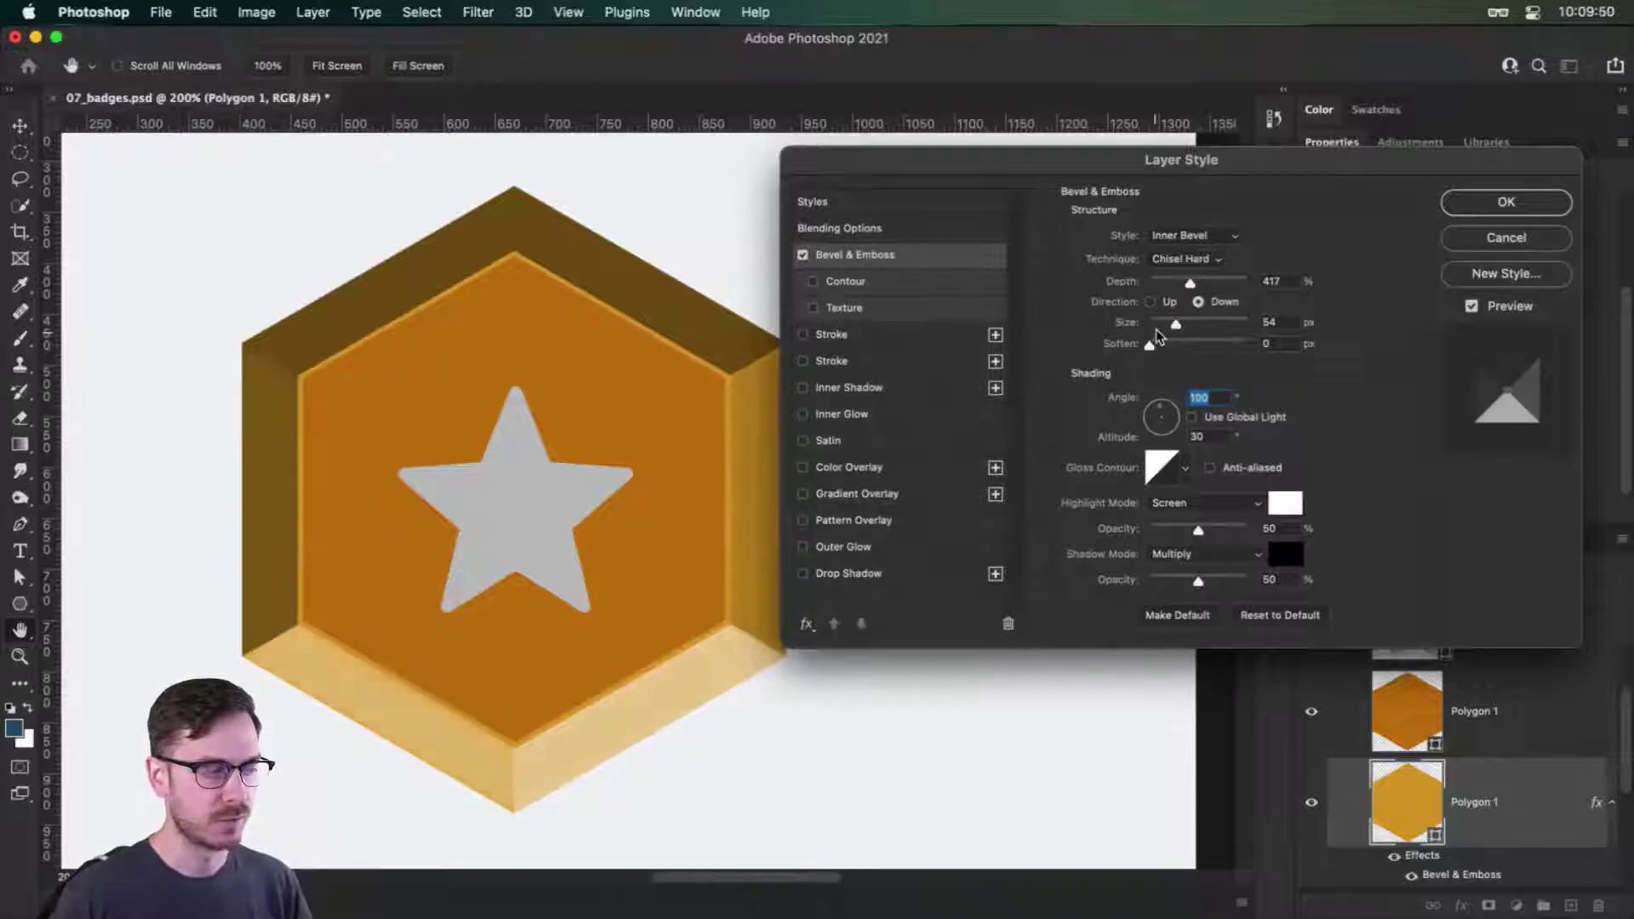
pyautogui.hotkey('shift', 'Down')
pyautogui.hotkey('shift', 'Up')
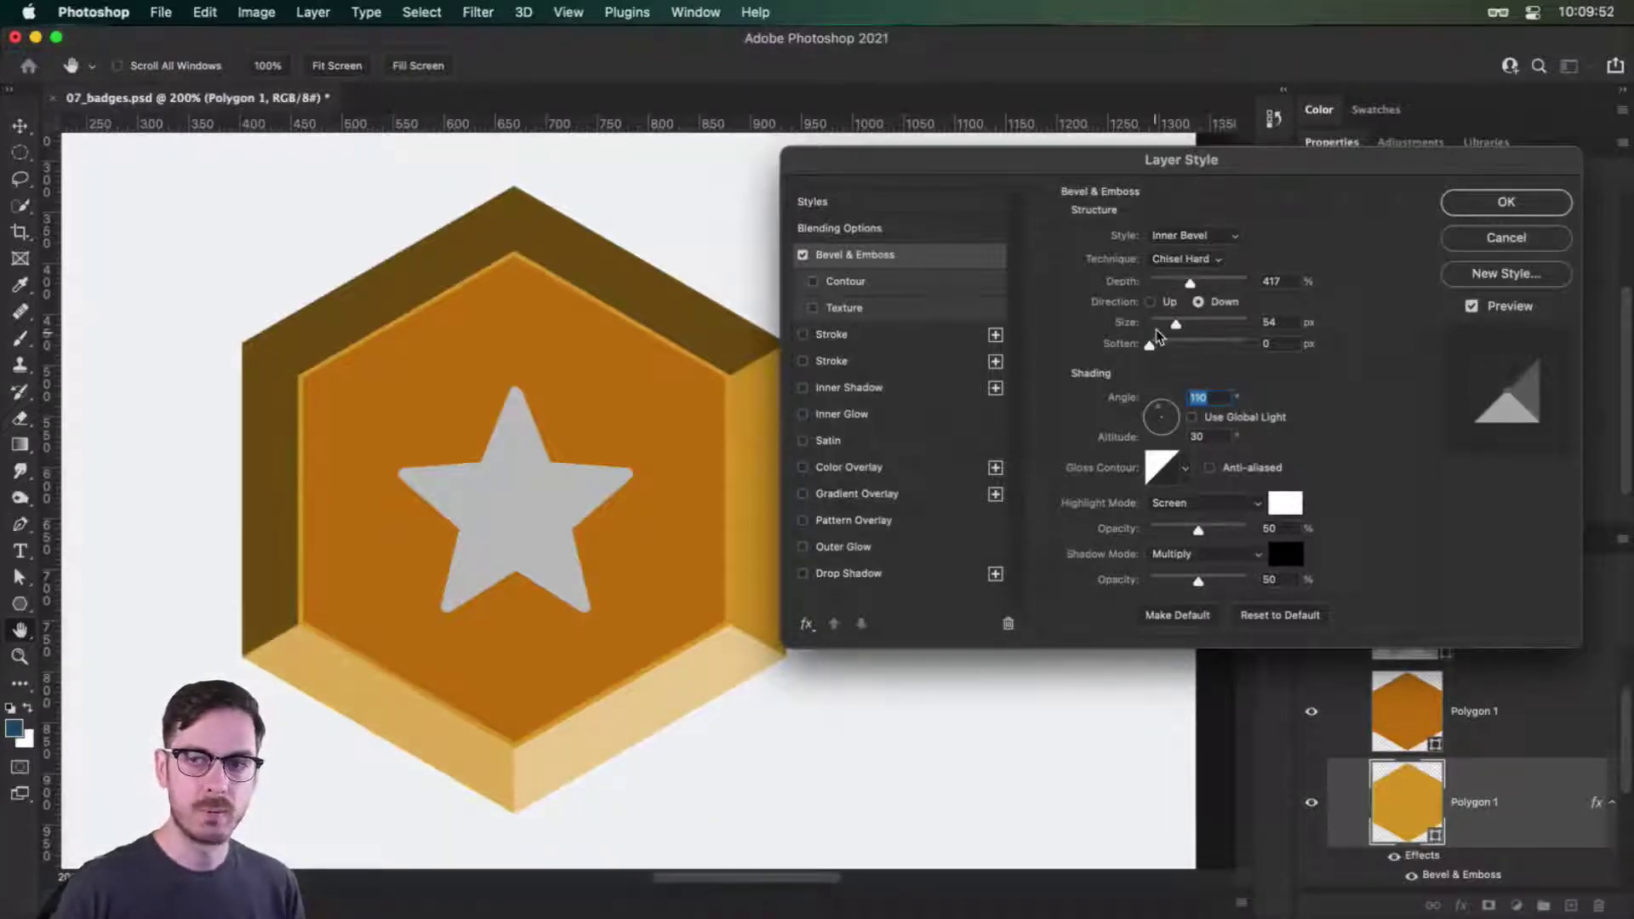
# Compare the gloss contour presets for the outer hexagon's bevel and apply the Ring contour.
pyautogui.click(1185, 472)
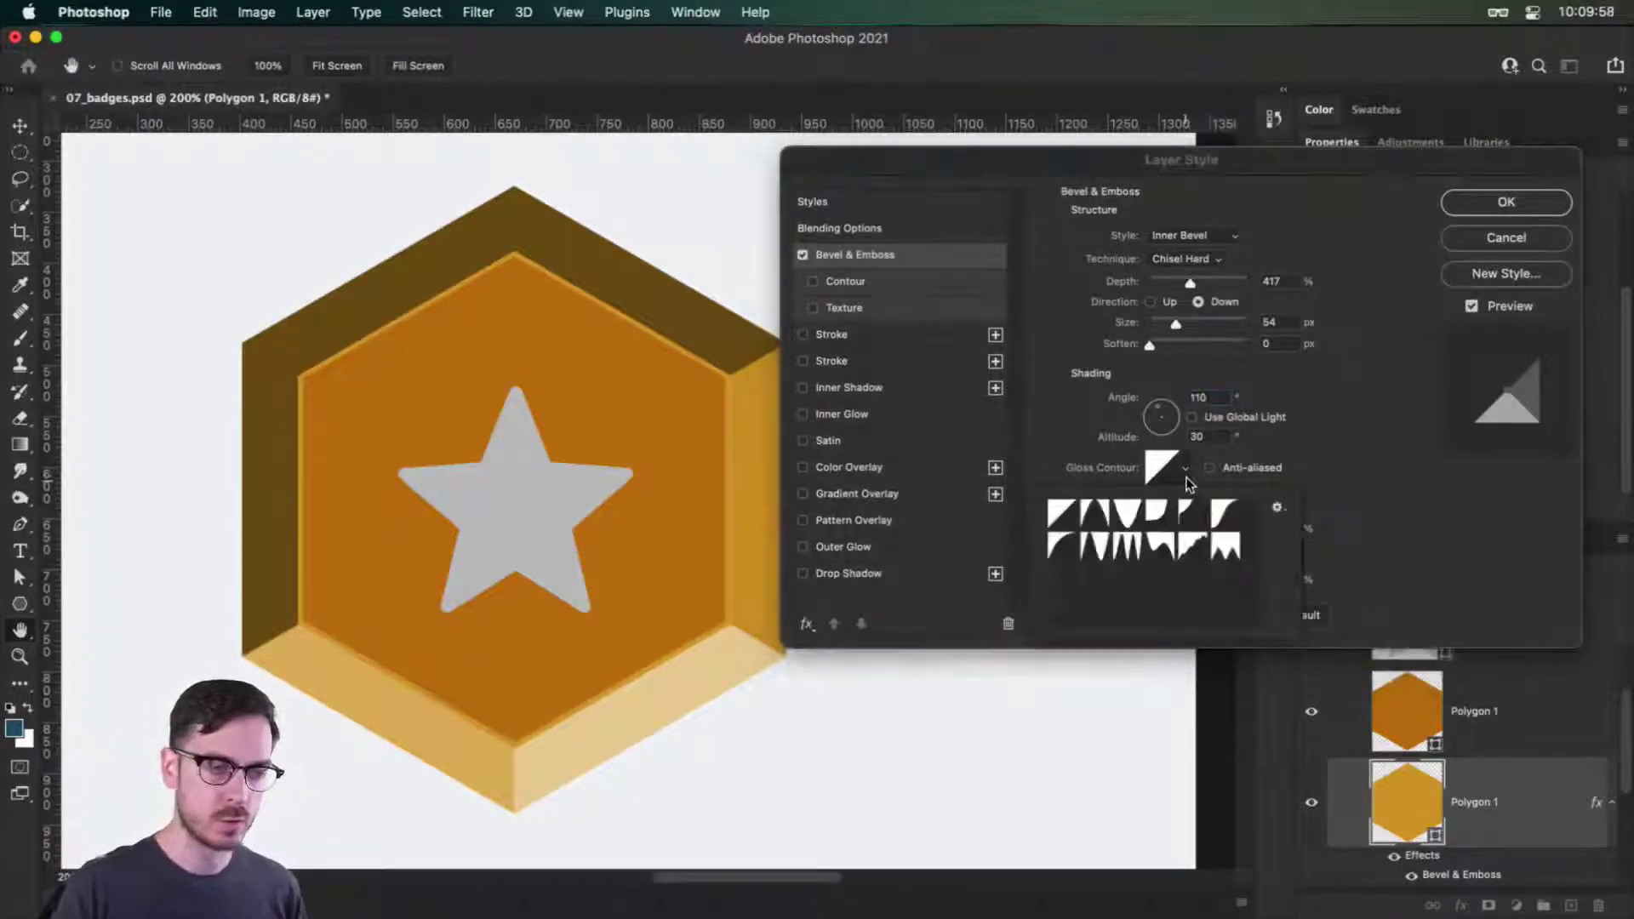
pyautogui.click(1060, 510)
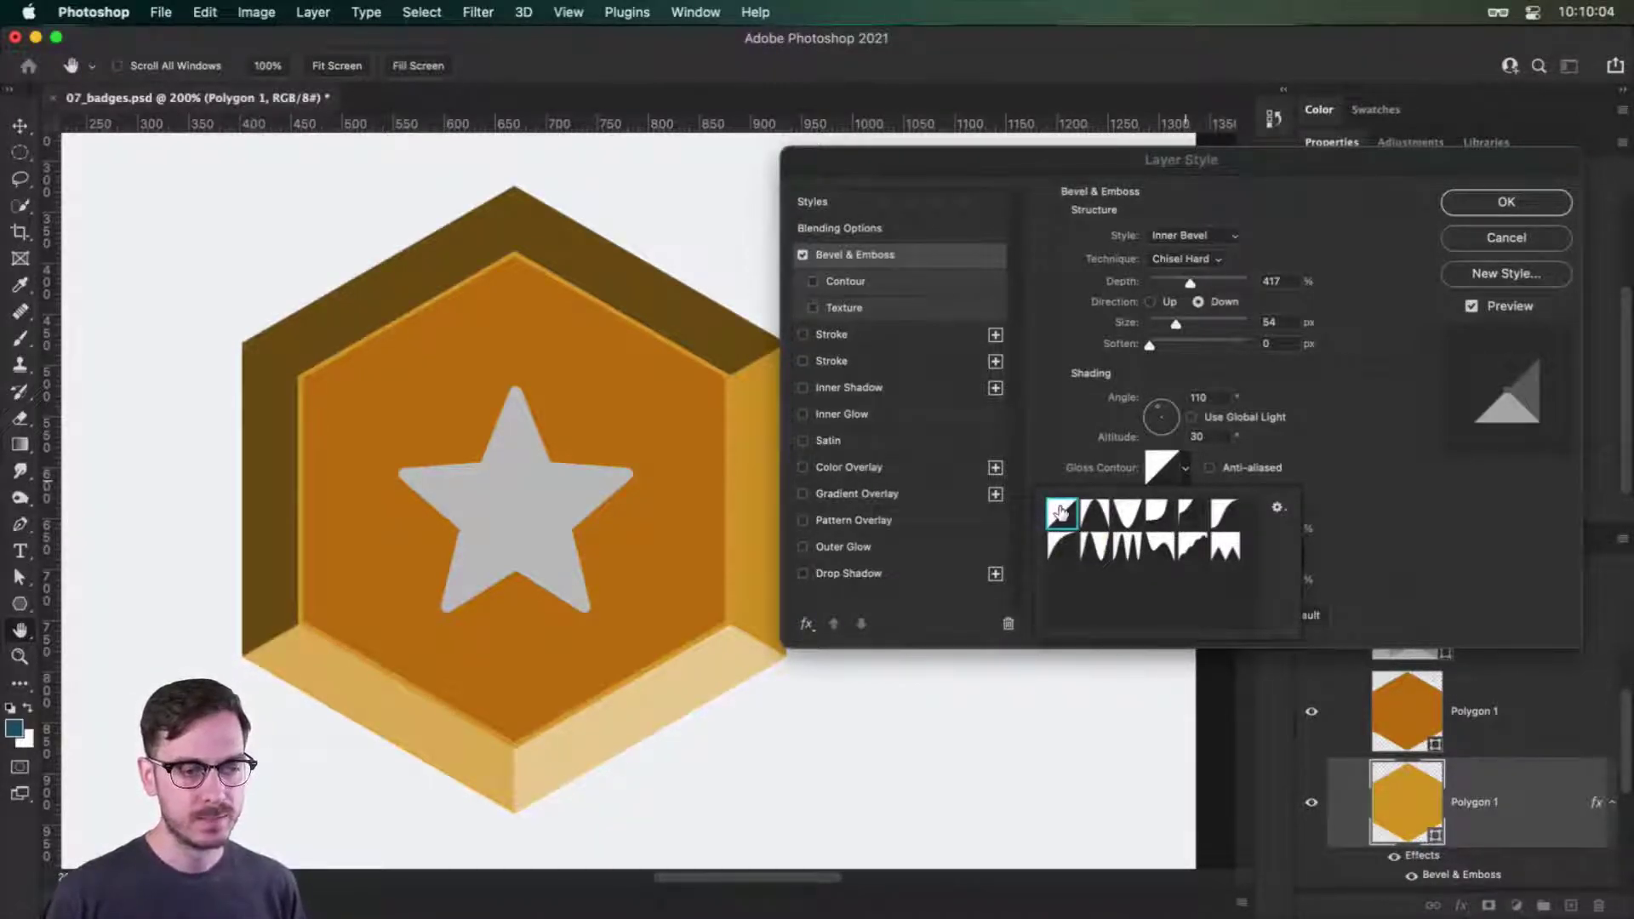
pyautogui.press('Right')
pyautogui.press('Right')
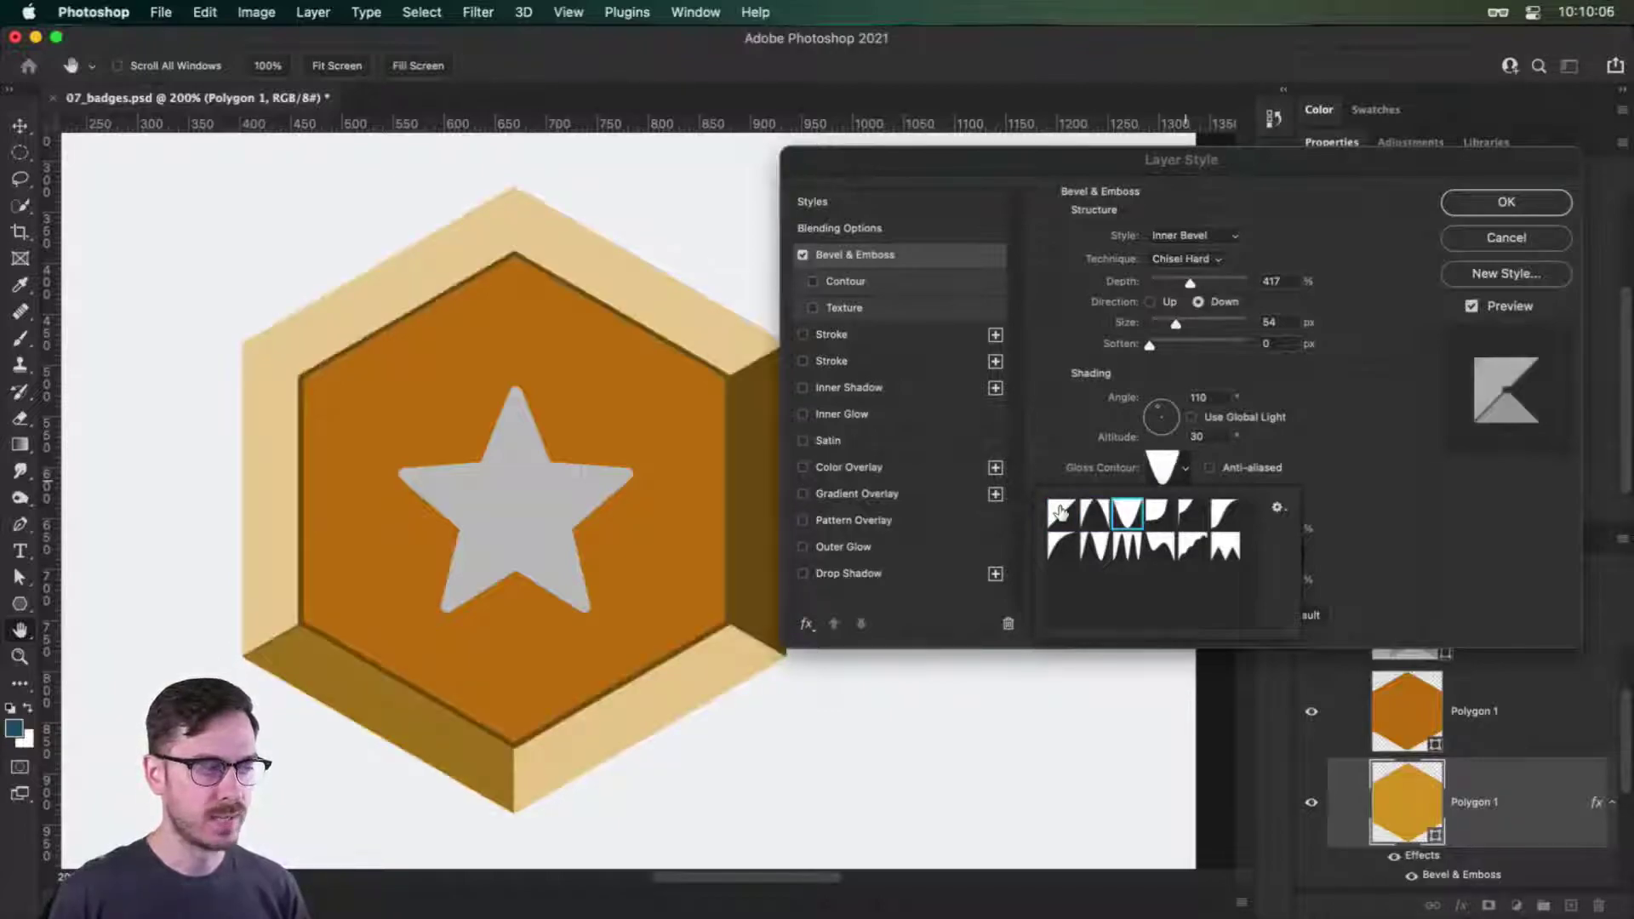
pyautogui.press('Right')
pyautogui.press('Right')
pyautogui.press('Right')
pyautogui.press('Right')
pyautogui.press('Right')
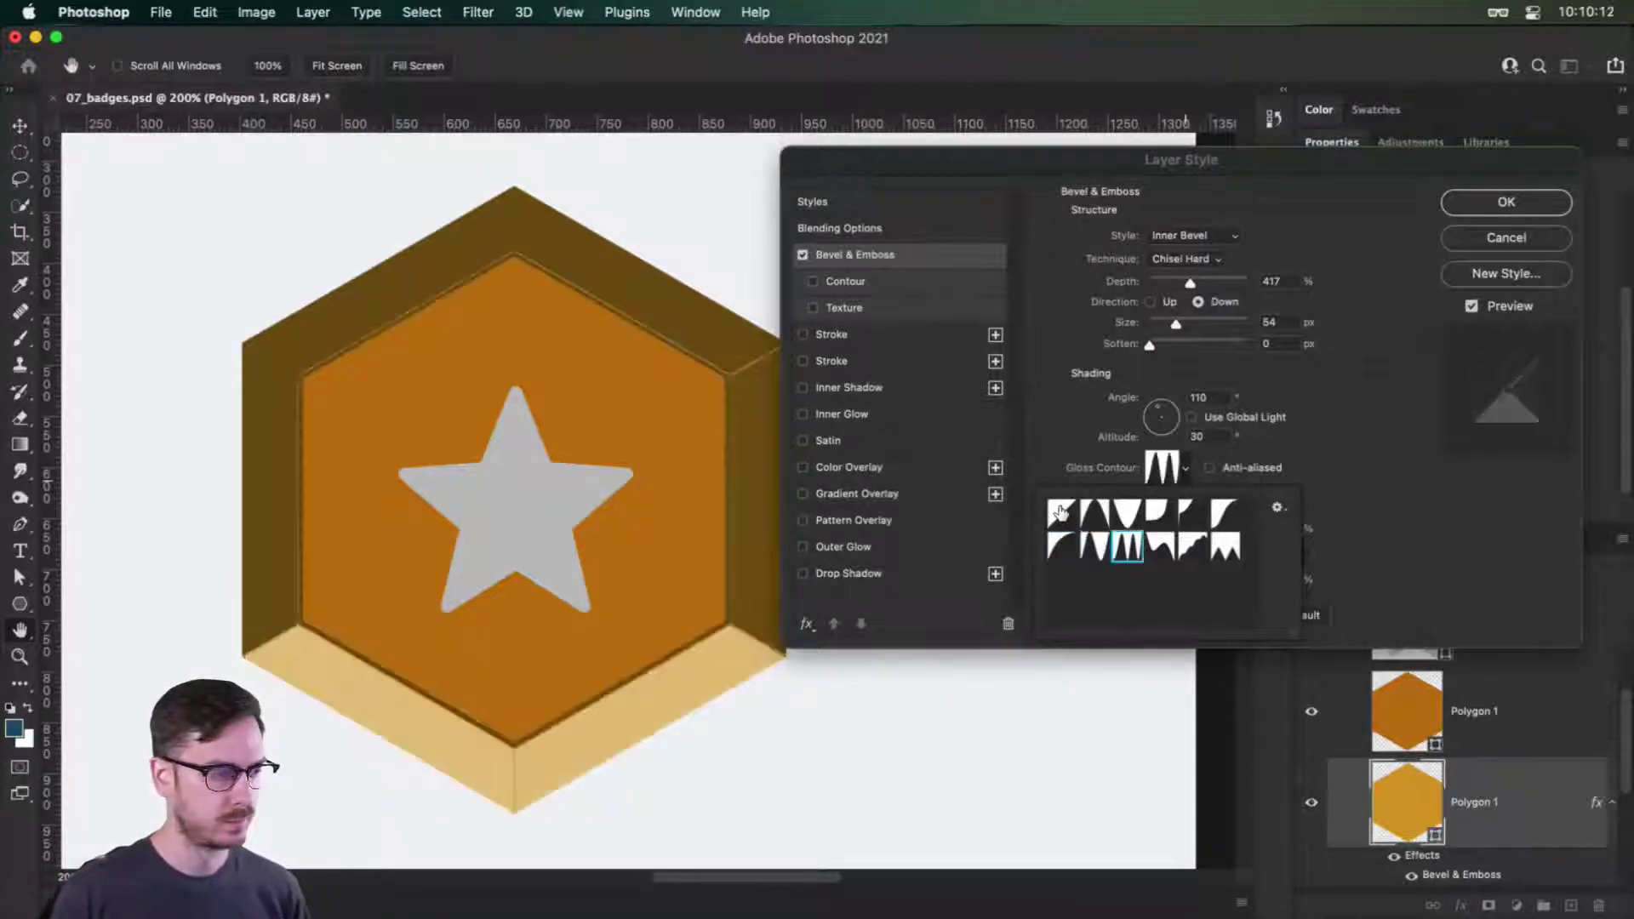
pyautogui.click(1439, 467)
# Set the bevel's highlight mode to Overlay with an opacity of 75%.
pyautogui.click(1216, 500)
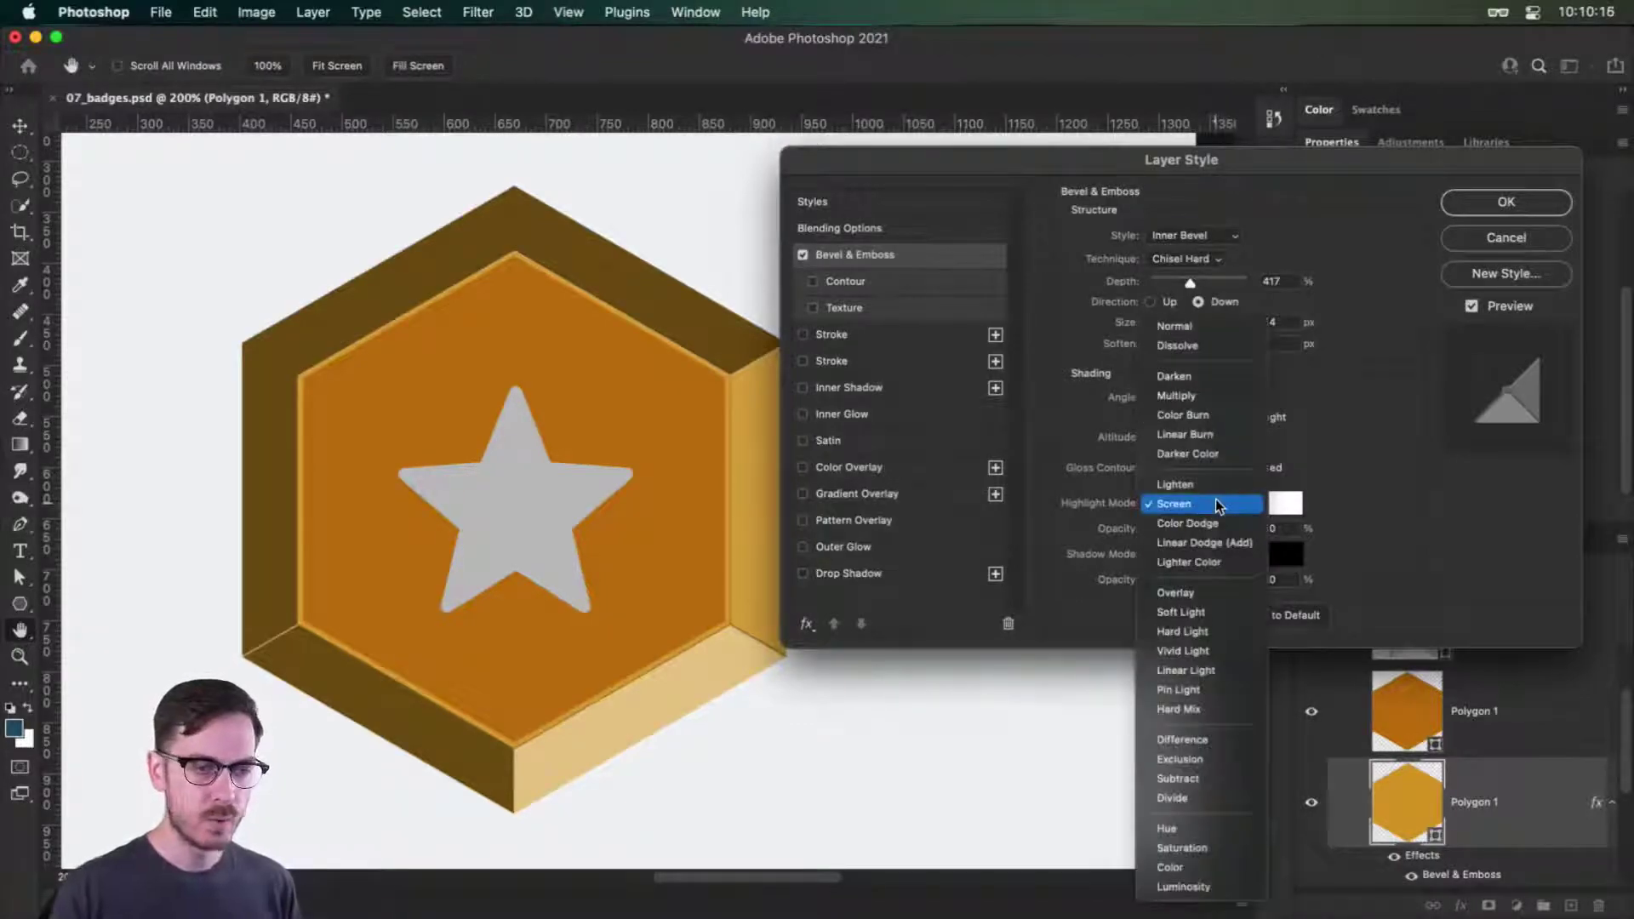
pyautogui.click(1199, 595)
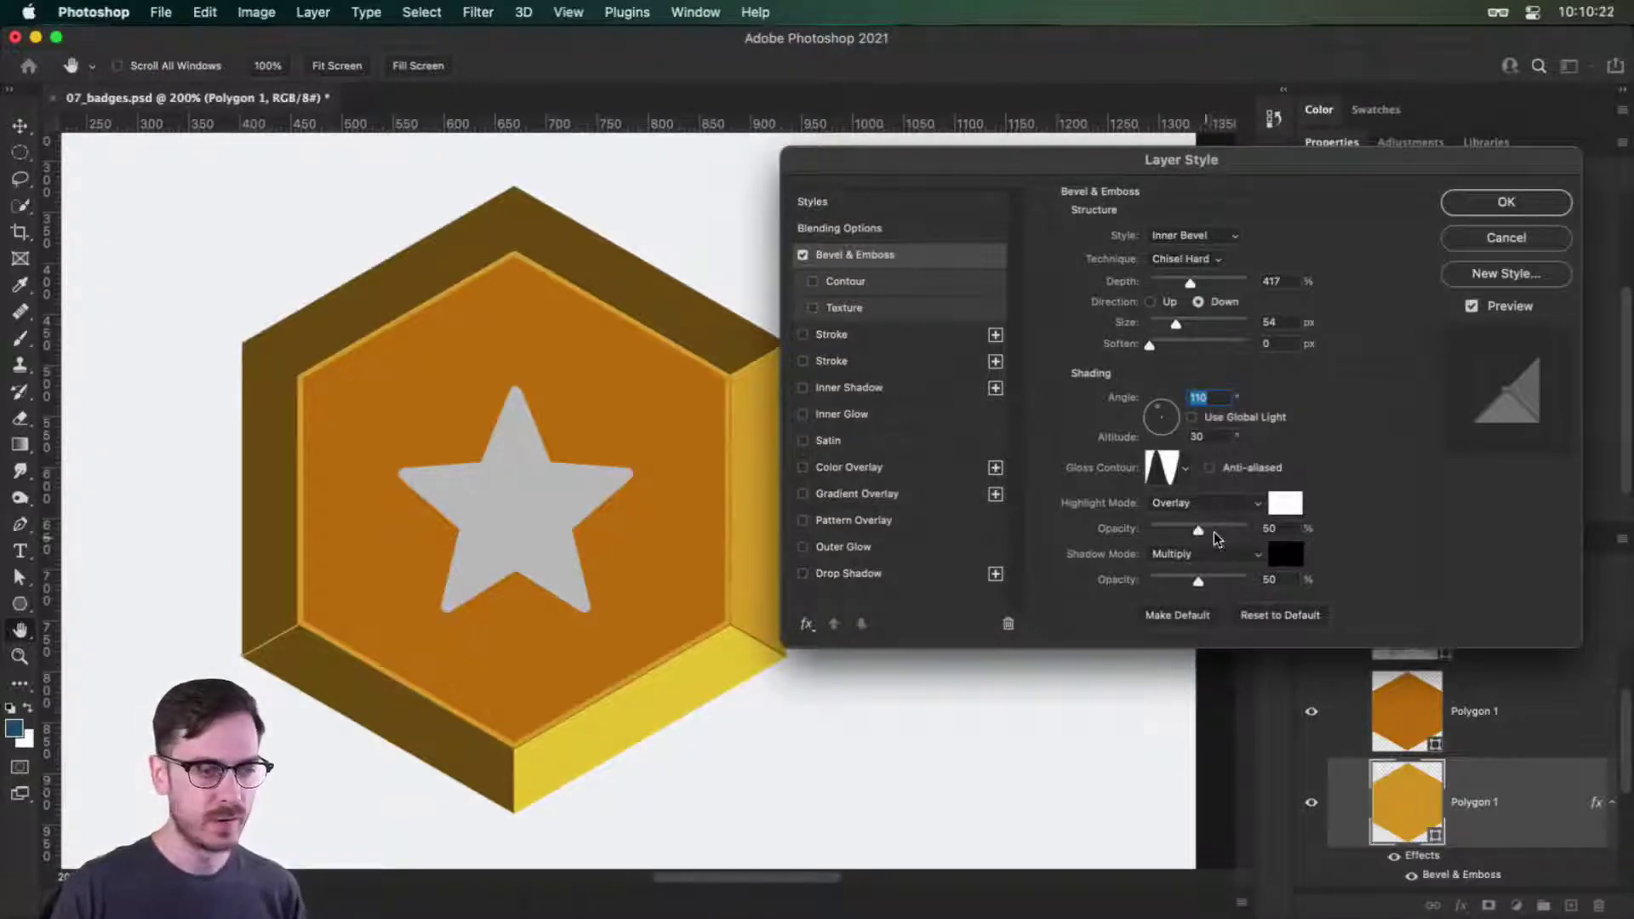
pyautogui.moveTo(1214, 526); pyautogui.dragTo(1219, 528)
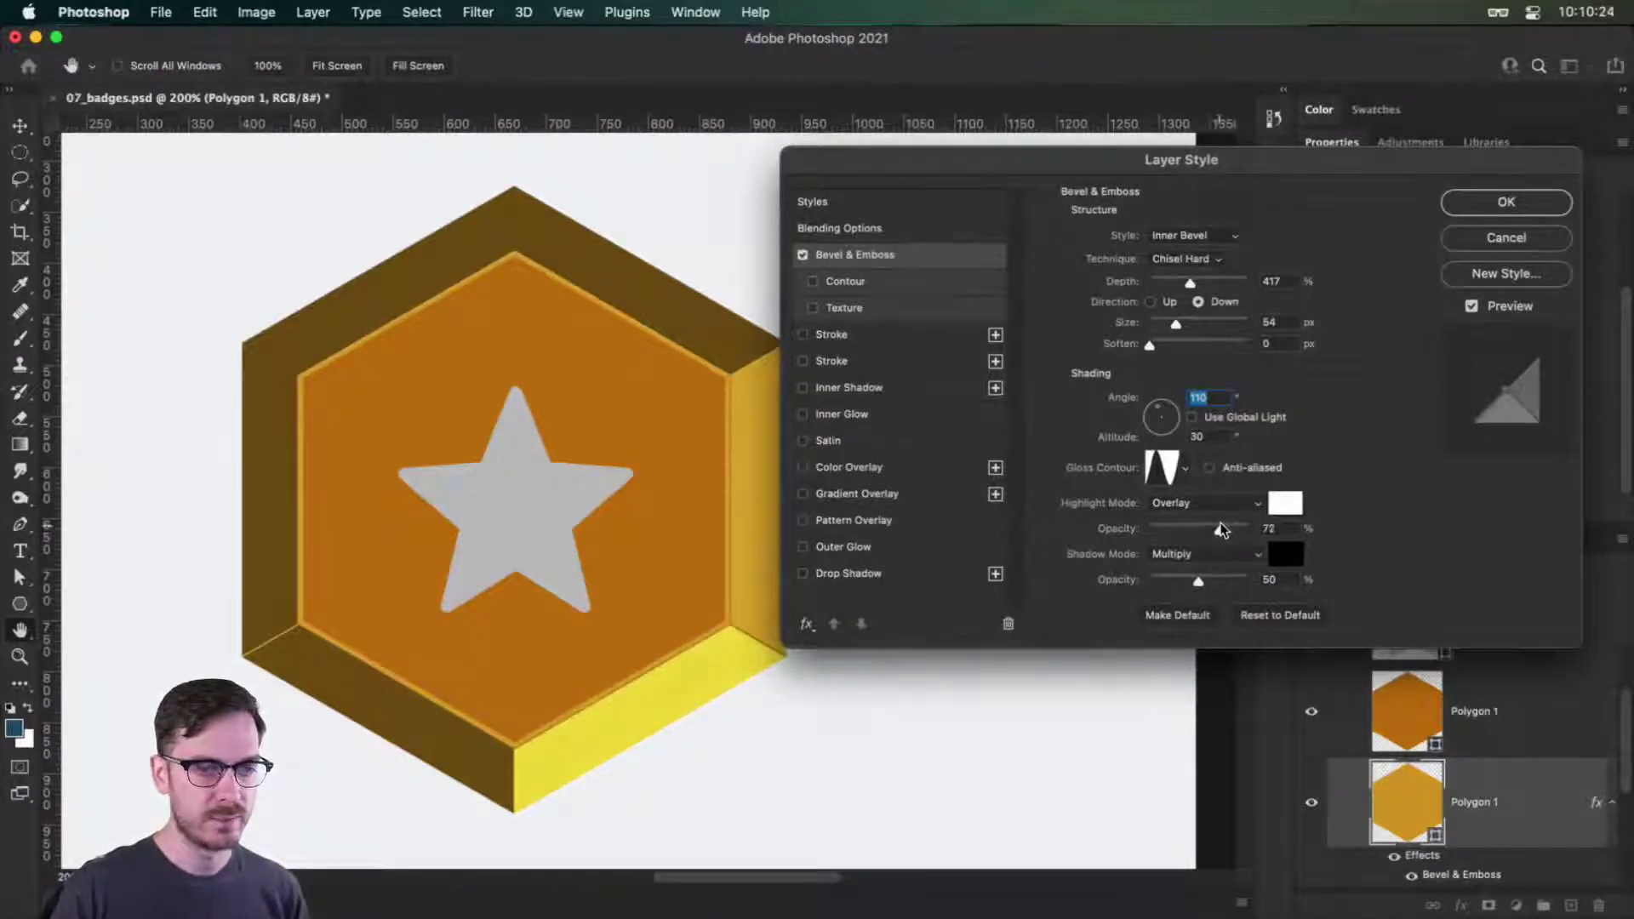
pyautogui.click(1224, 528)
# Set the bevel's shadow mode to Soft Light with an opacity of 67%.
pyautogui.click(1200, 554)
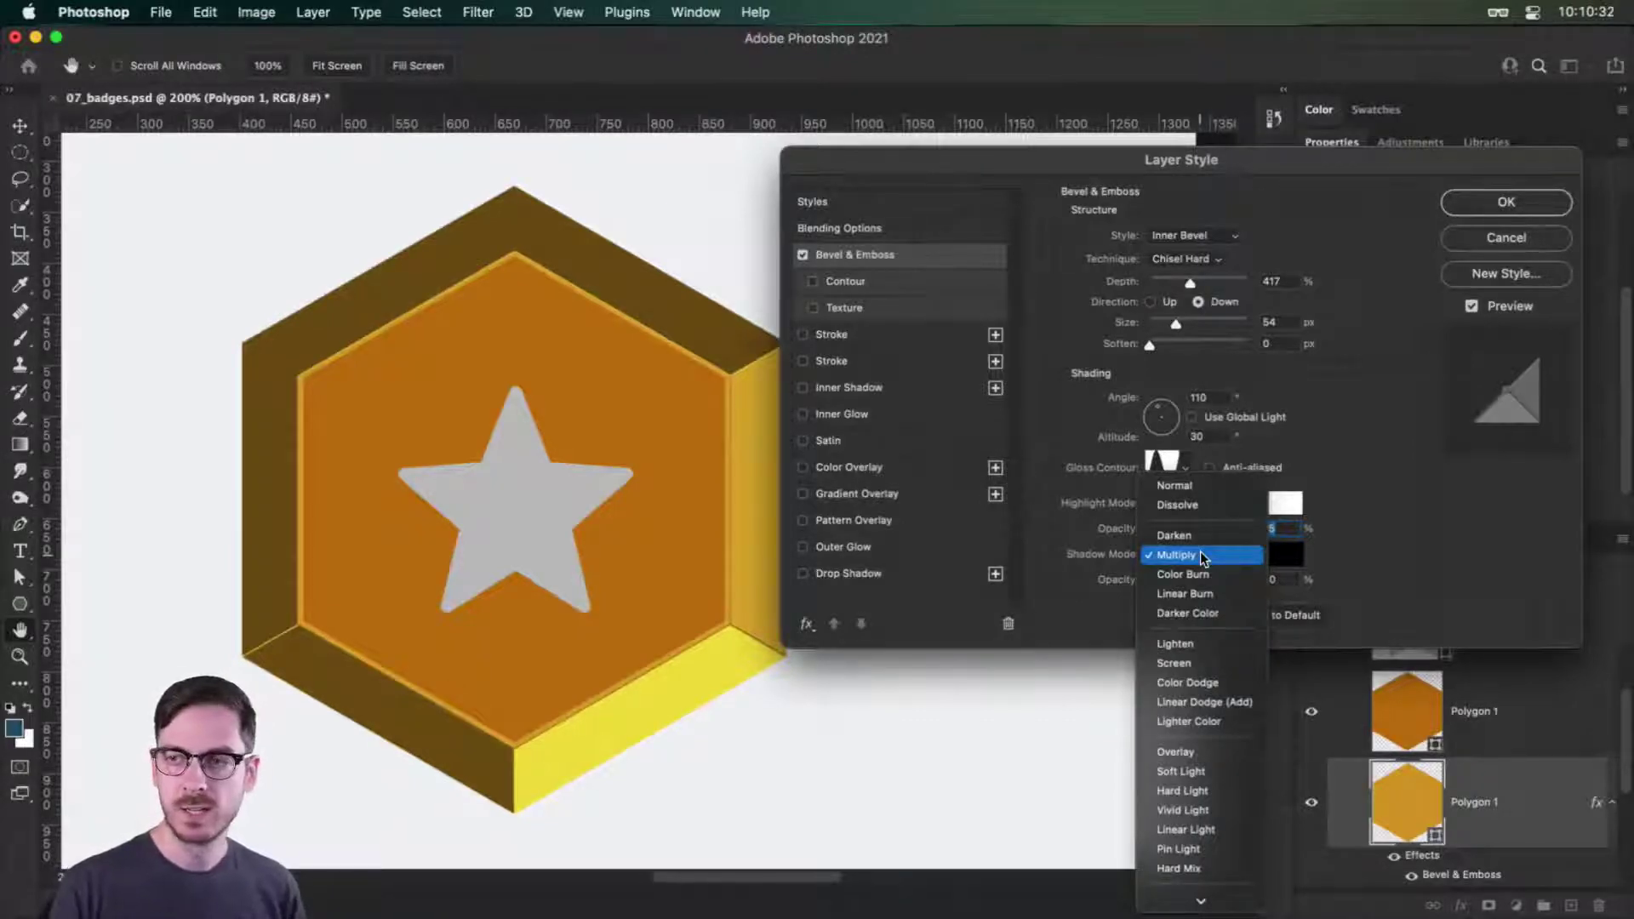
pyautogui.click(1195, 770)
pyautogui.moveTo(1208, 583)
pyautogui.mouseDown()
pyautogui.moveTo(1192, 577)
pyautogui.moveTo(1215, 577)
pyautogui.mouseUp()
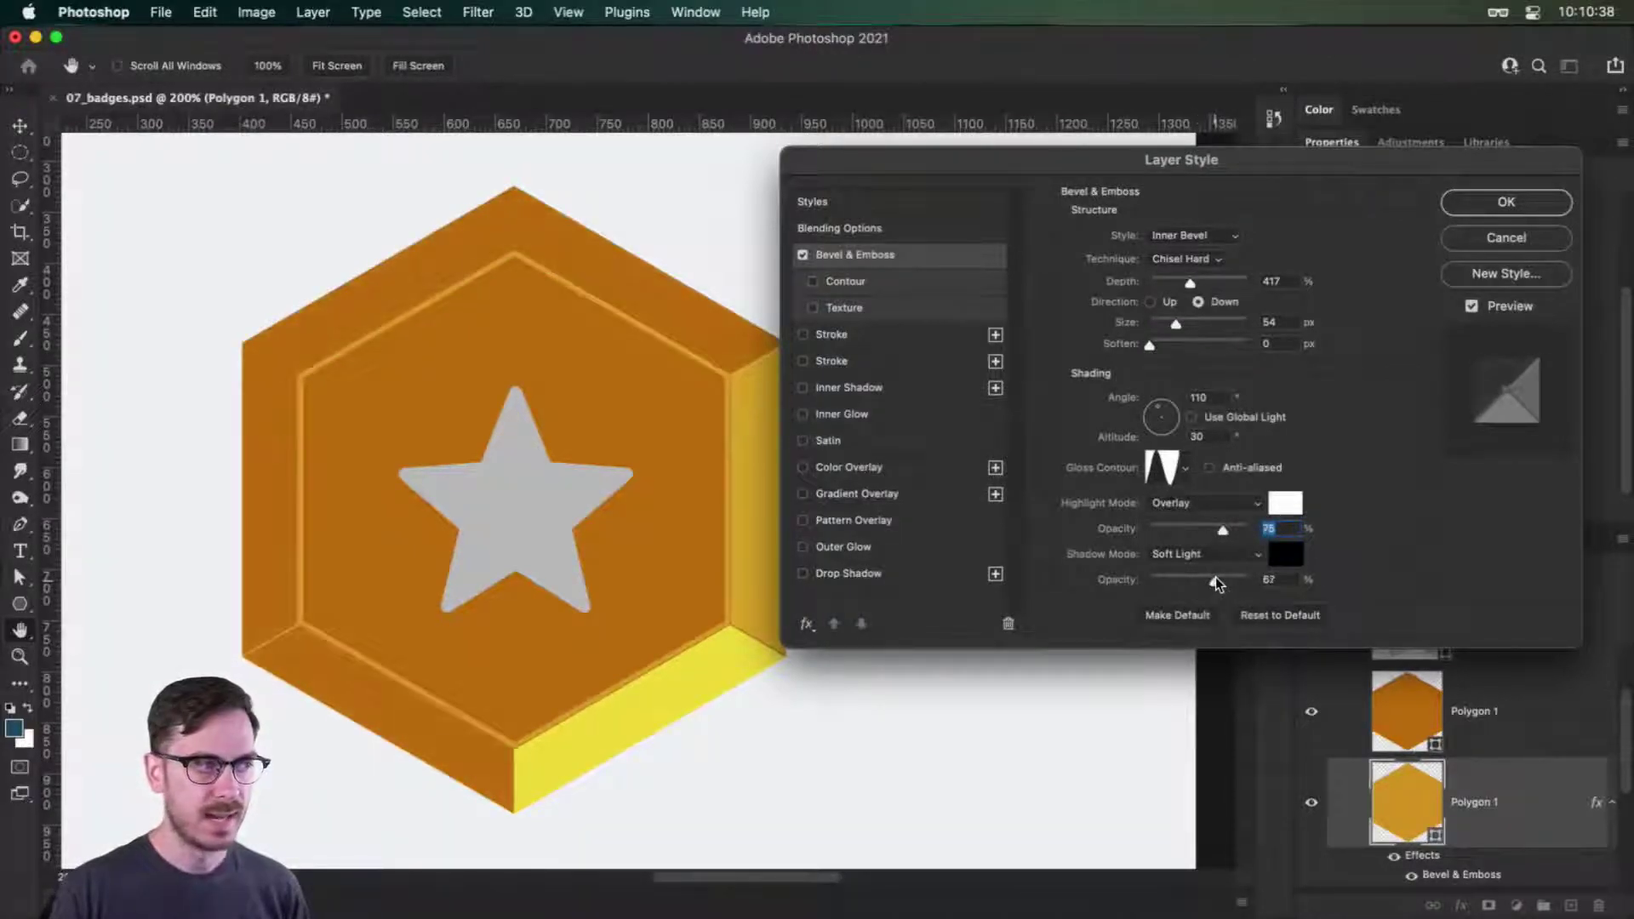
# Try Multiply as the bevel's shadow mode and return it to Soft Light.
pyautogui.click(1212, 551)
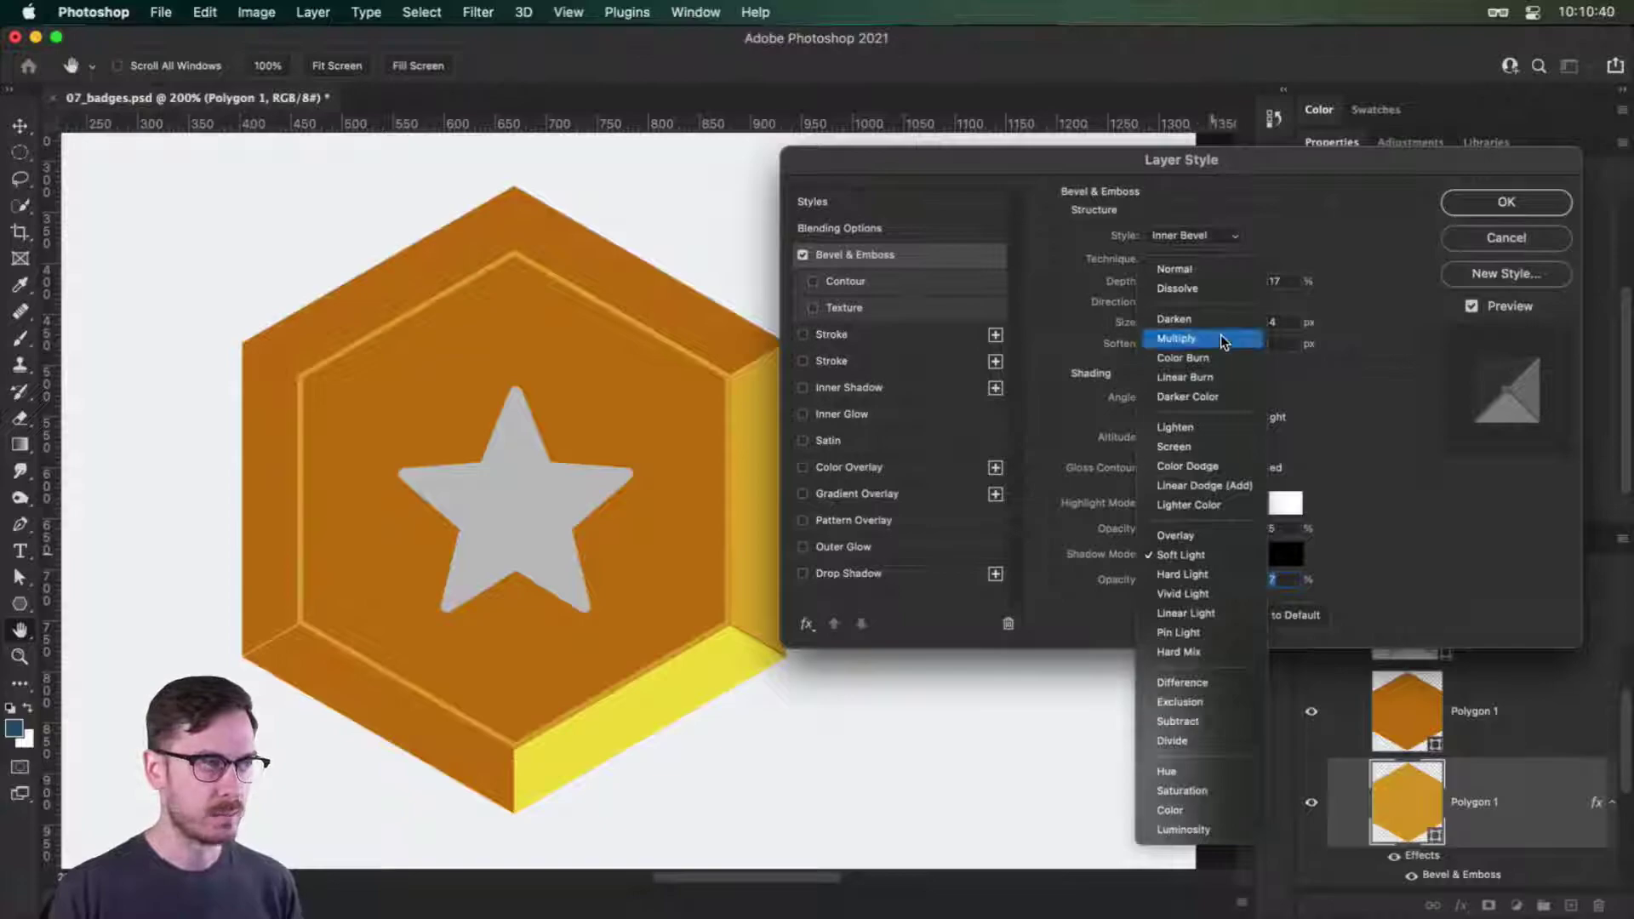
pyautogui.click(1220, 337)
pyautogui.click(1183, 555)
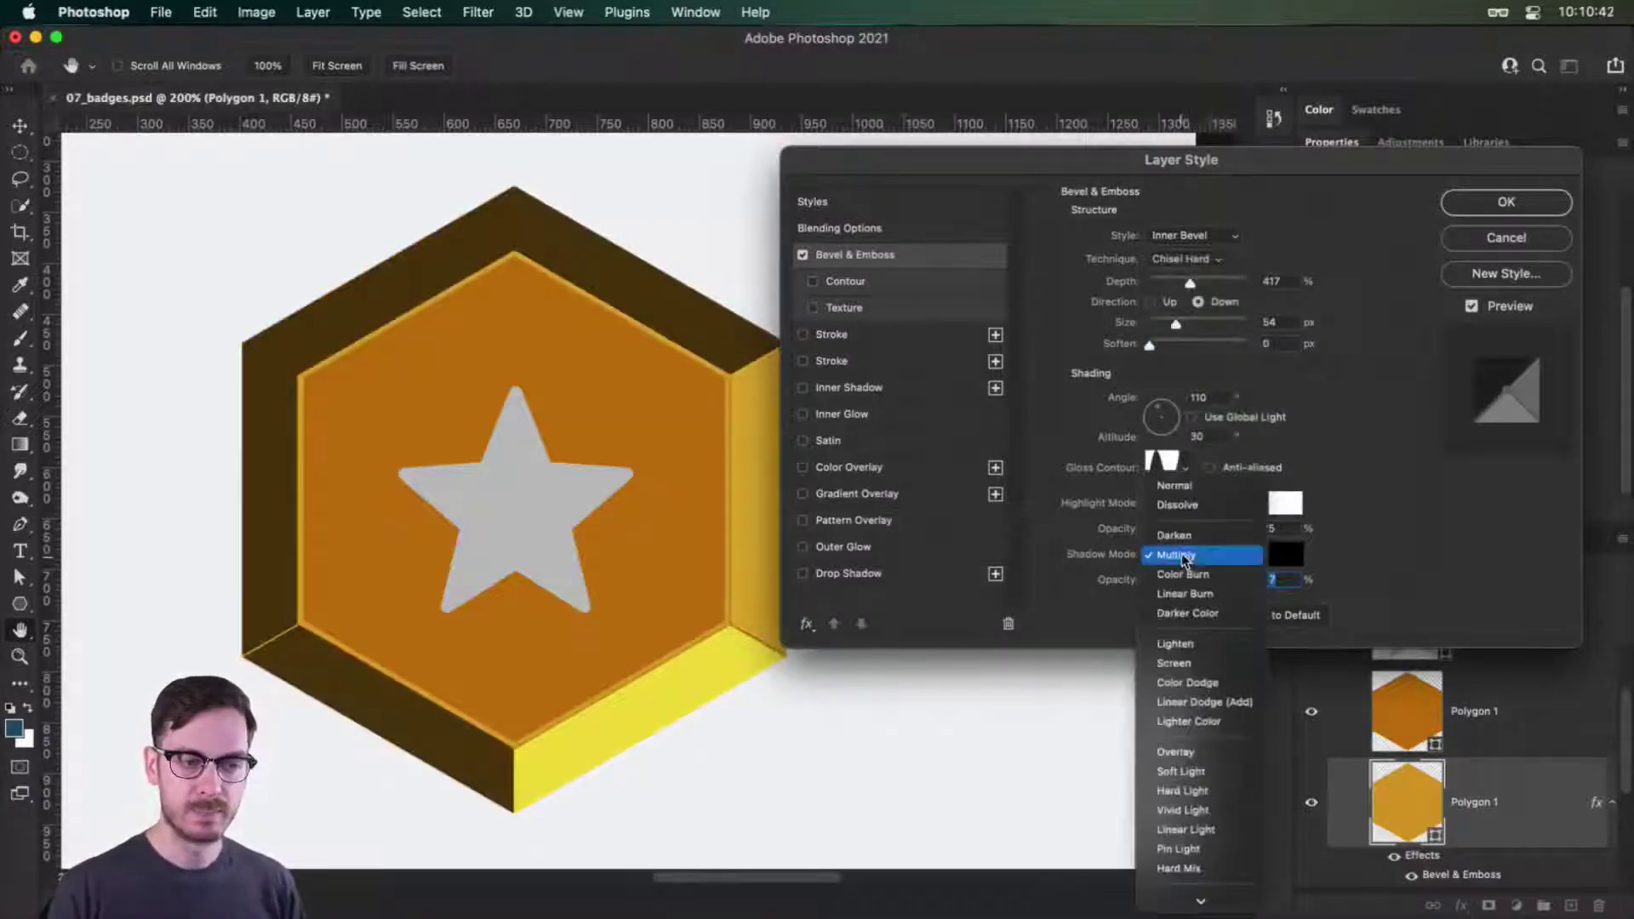
pyautogui.click(1202, 766)
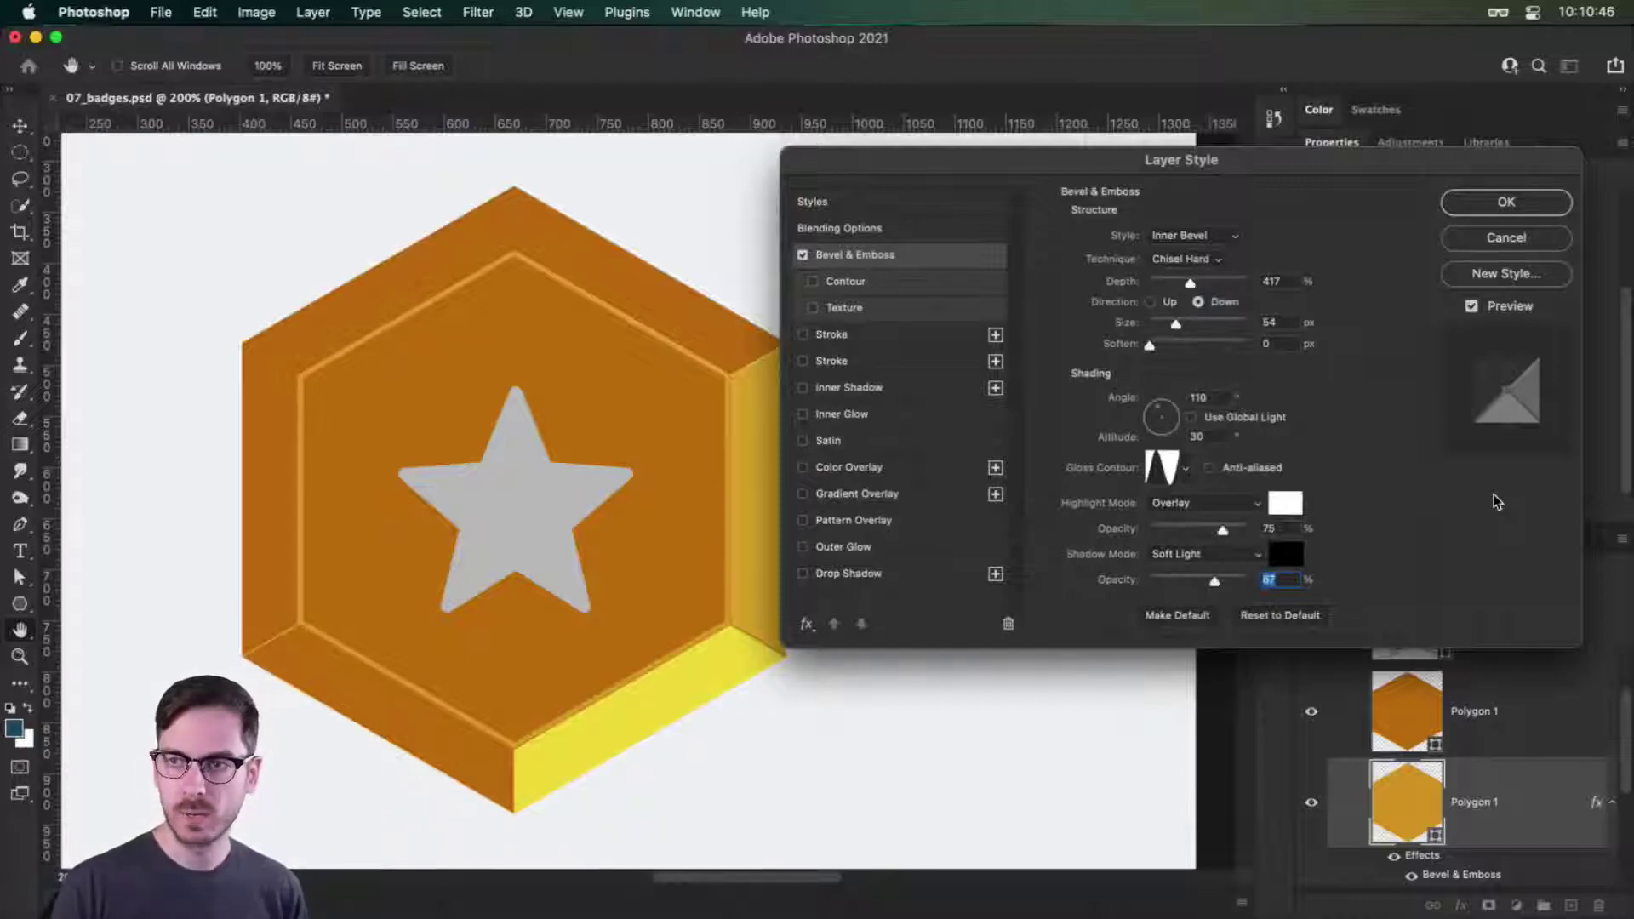
# Enable the bevel's Contour sub-effect with the anti-aliased Ring contour and compare the badge with and without it.
pyautogui.click(851, 283)
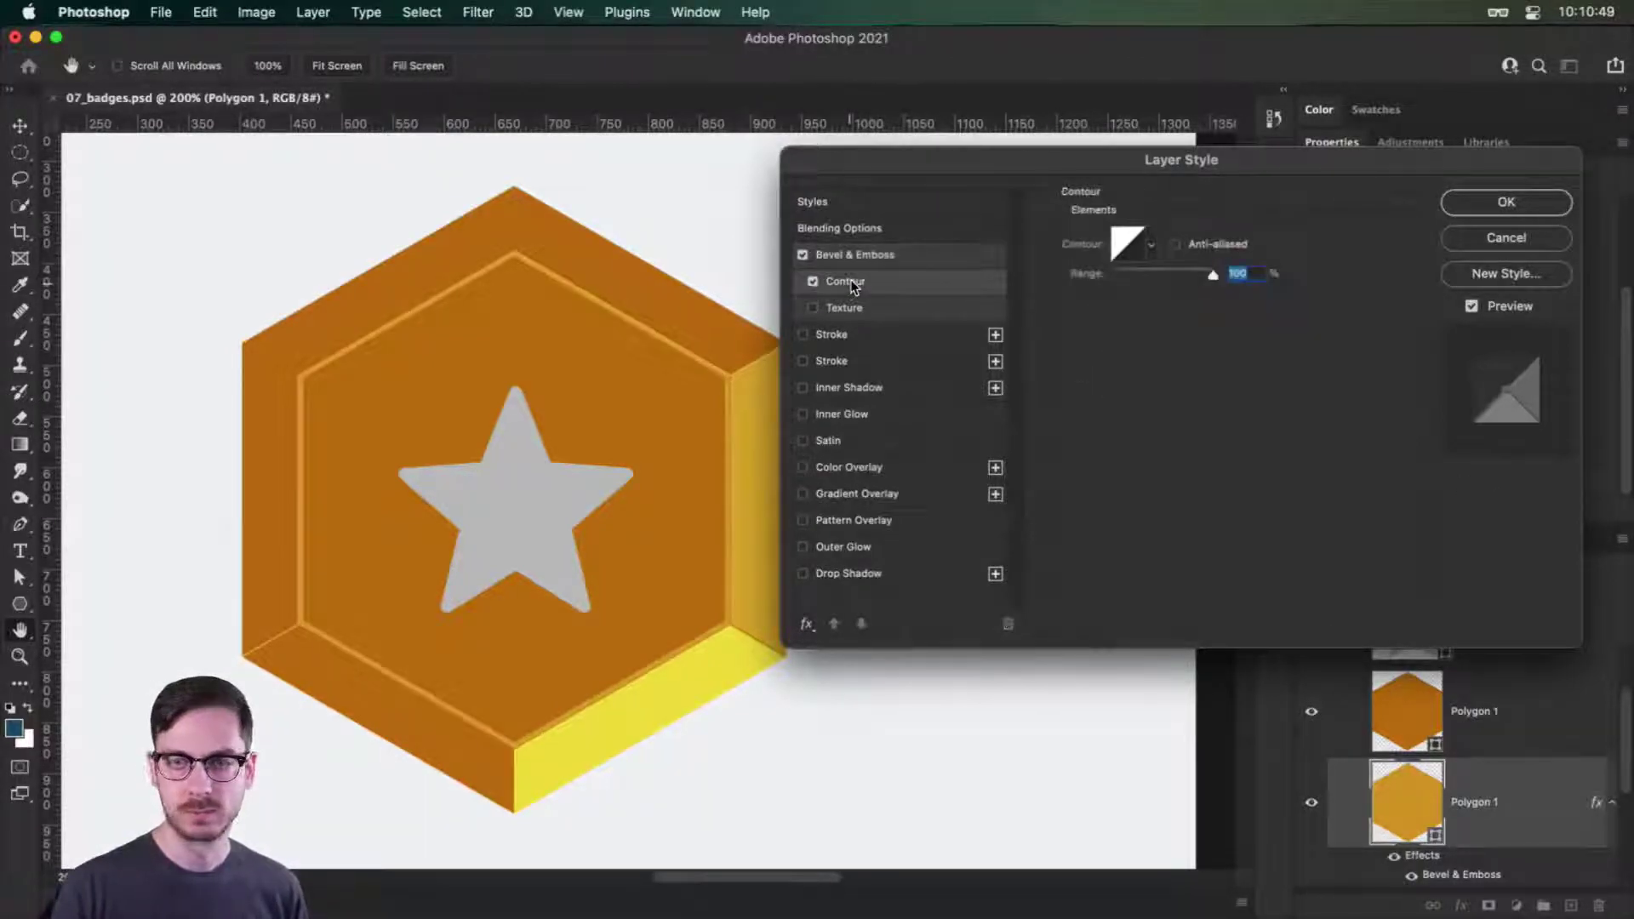
pyautogui.click(1153, 247)
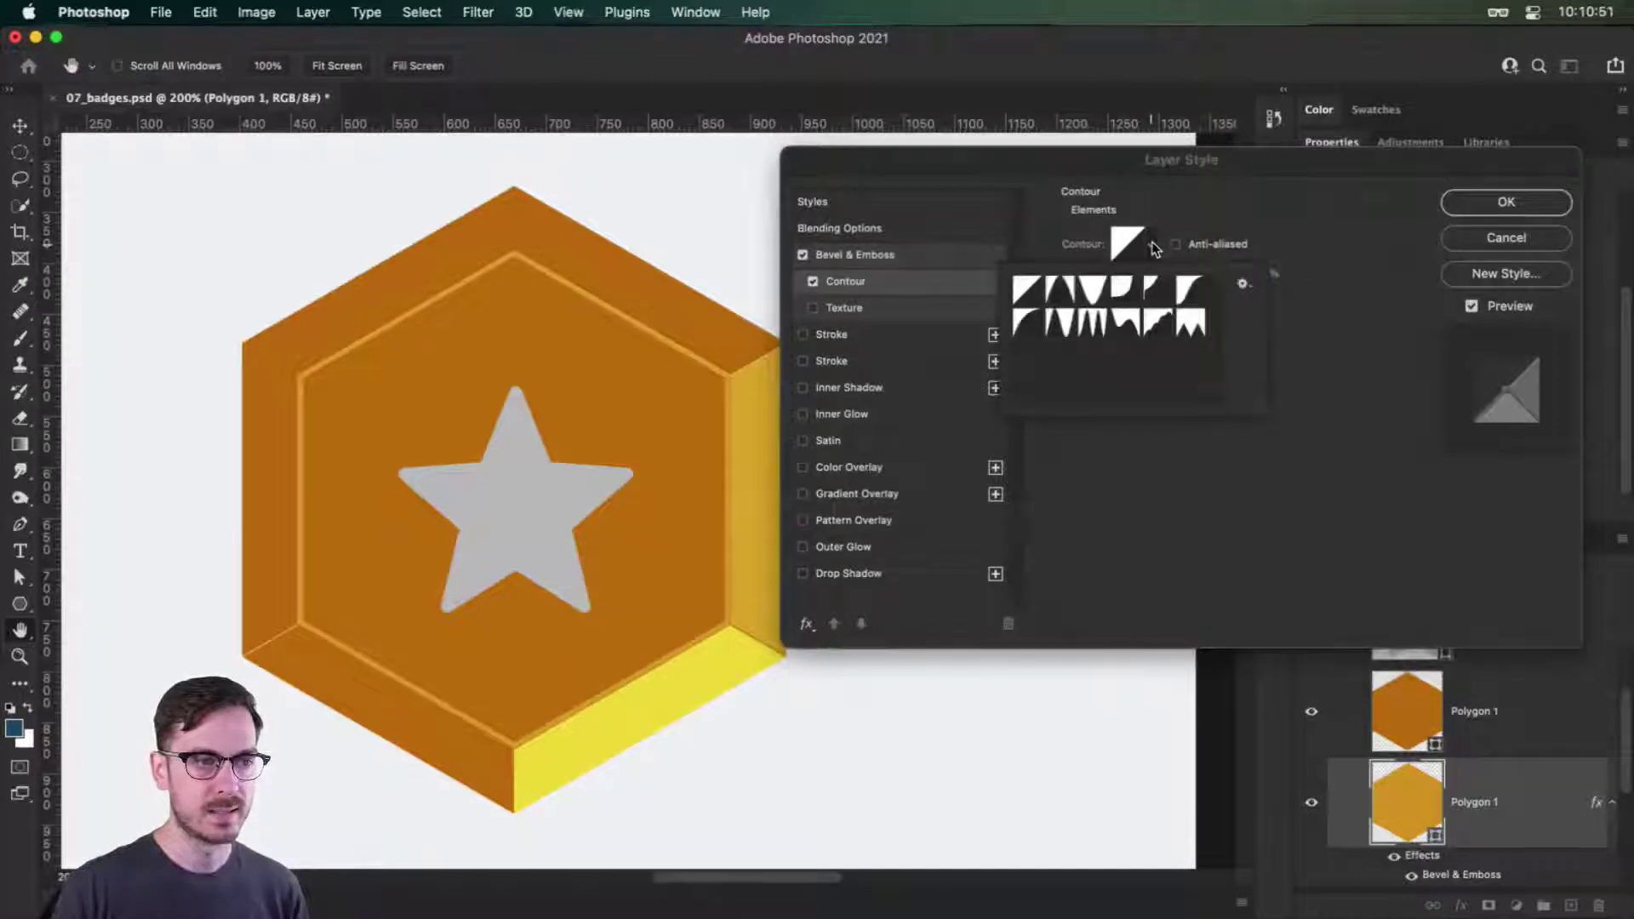
pyautogui.click(1058, 320)
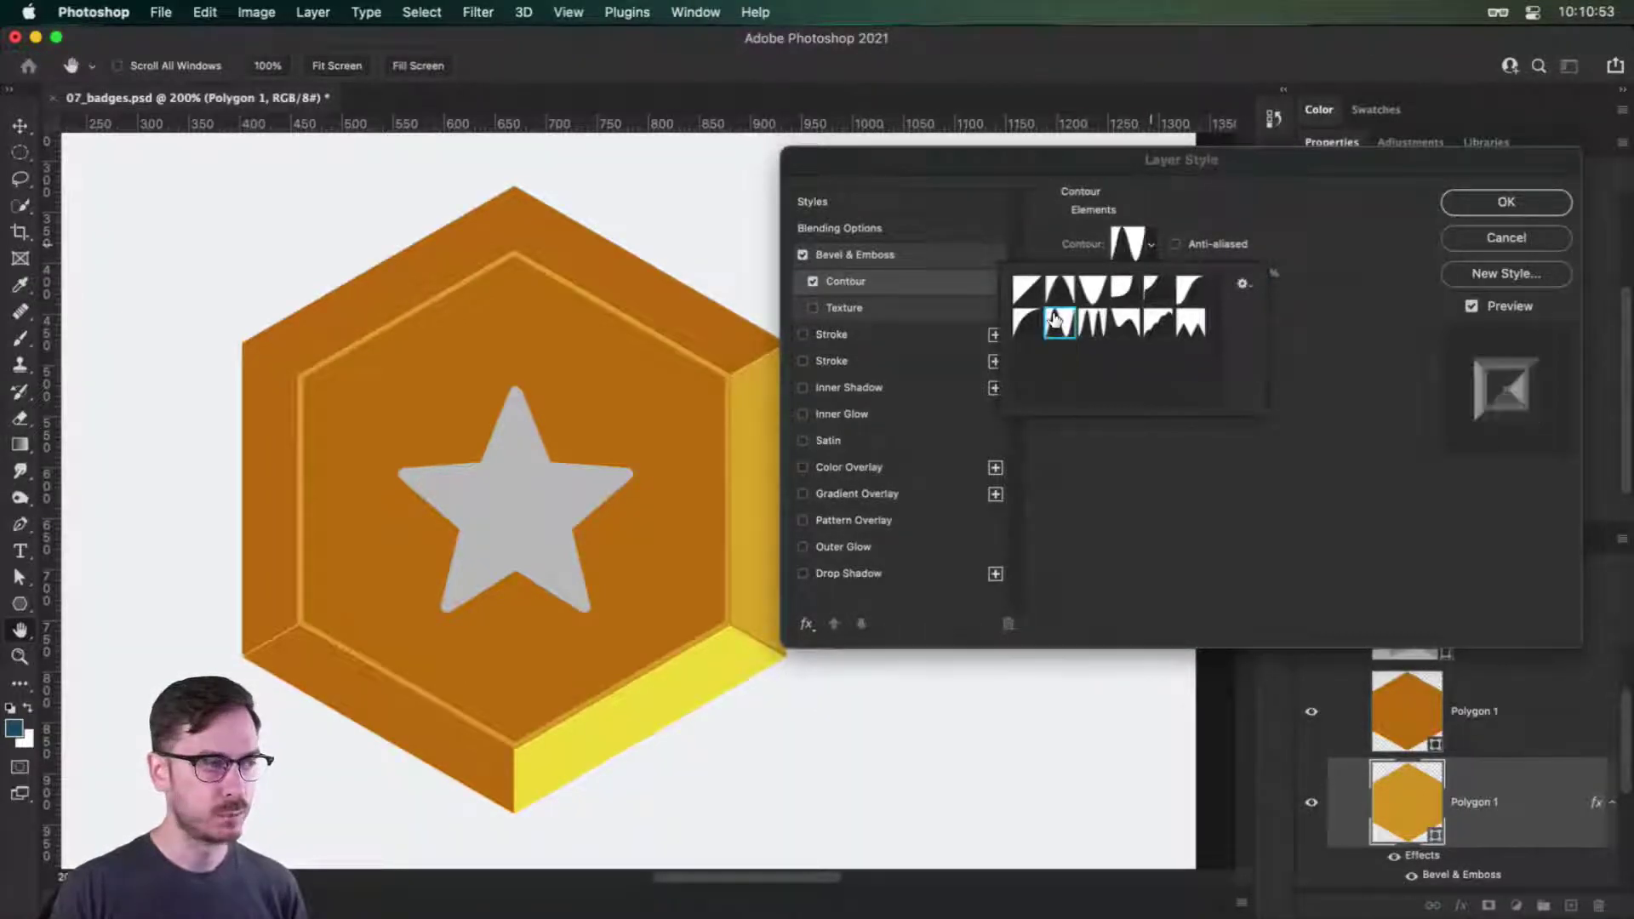
pyautogui.click(1305, 502)
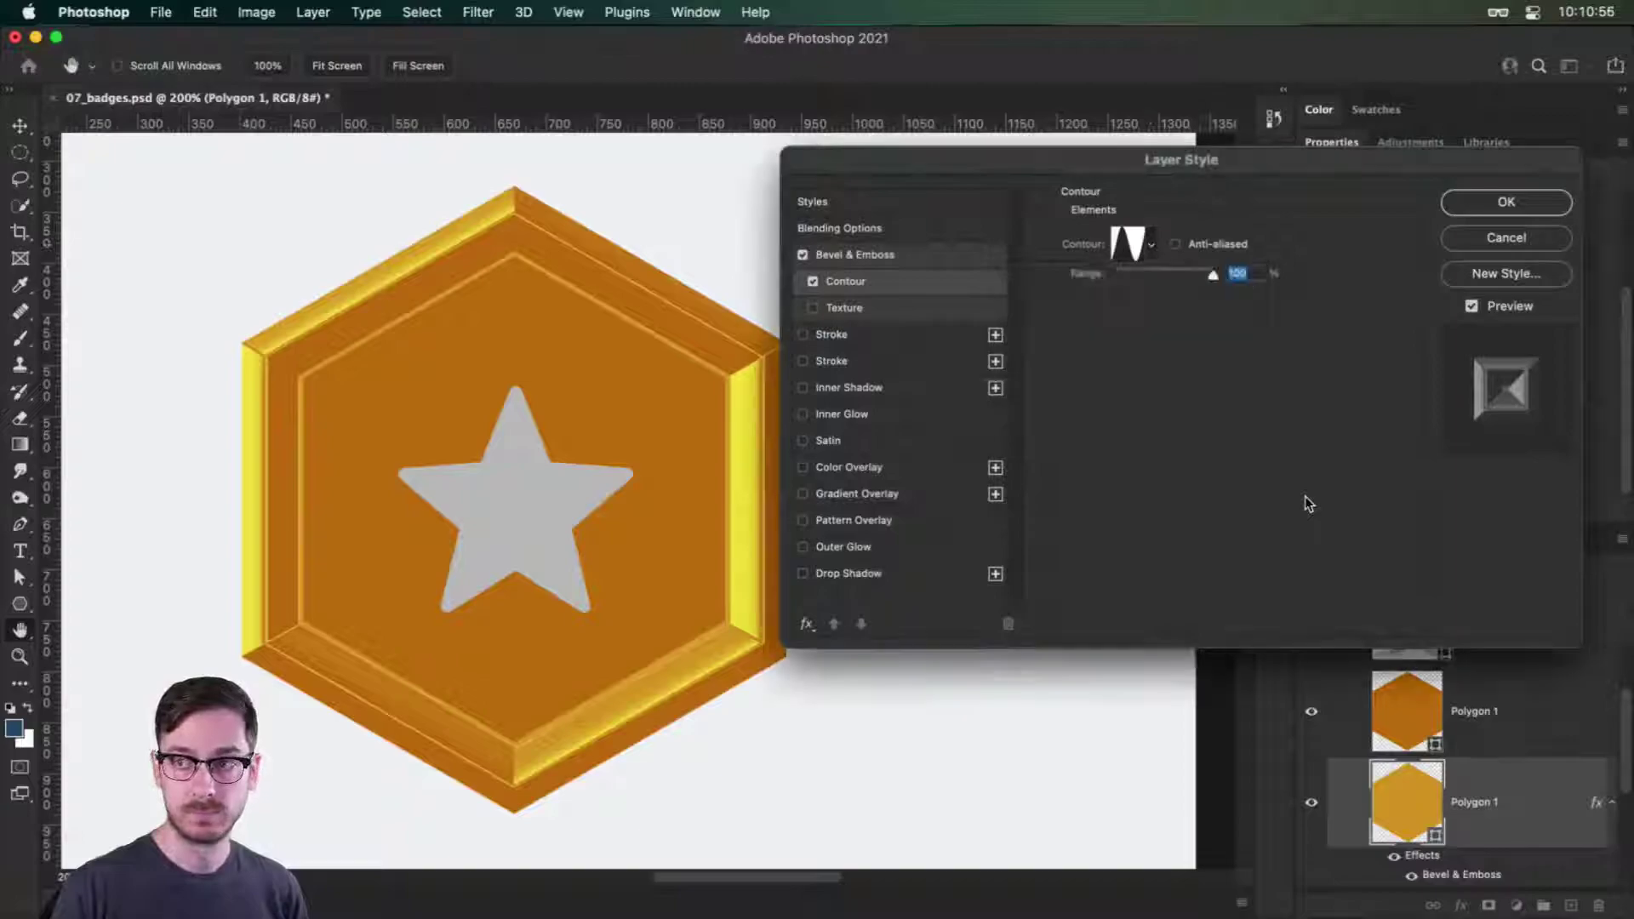
pyautogui.click(1202, 243)
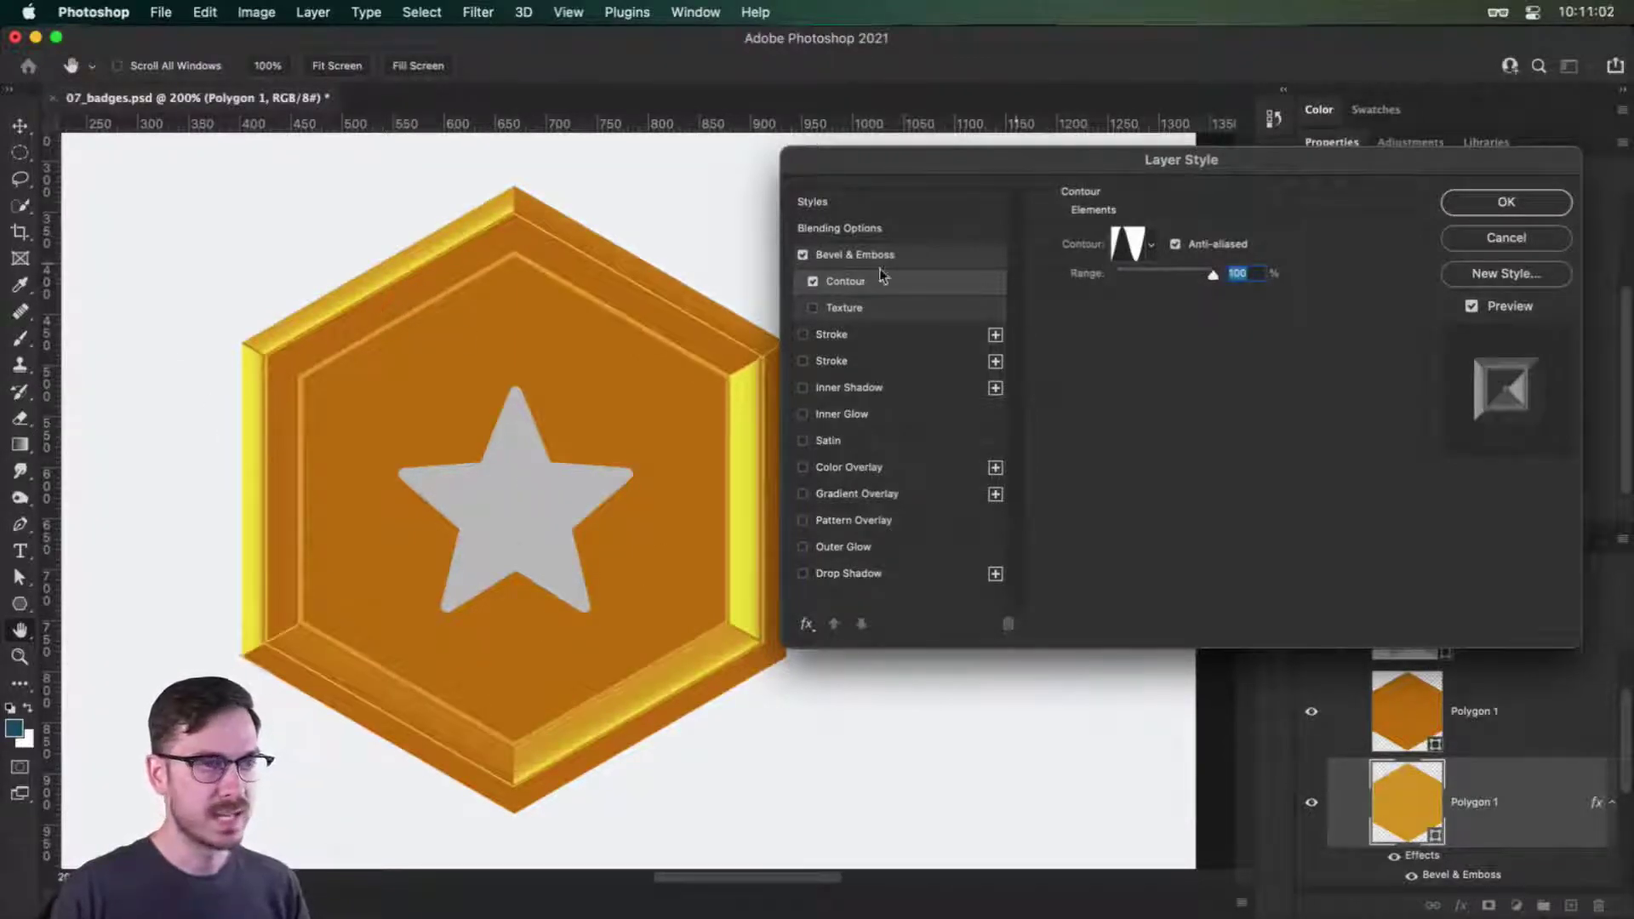
pyautogui.click(813, 282)
pyautogui.click(812, 282)
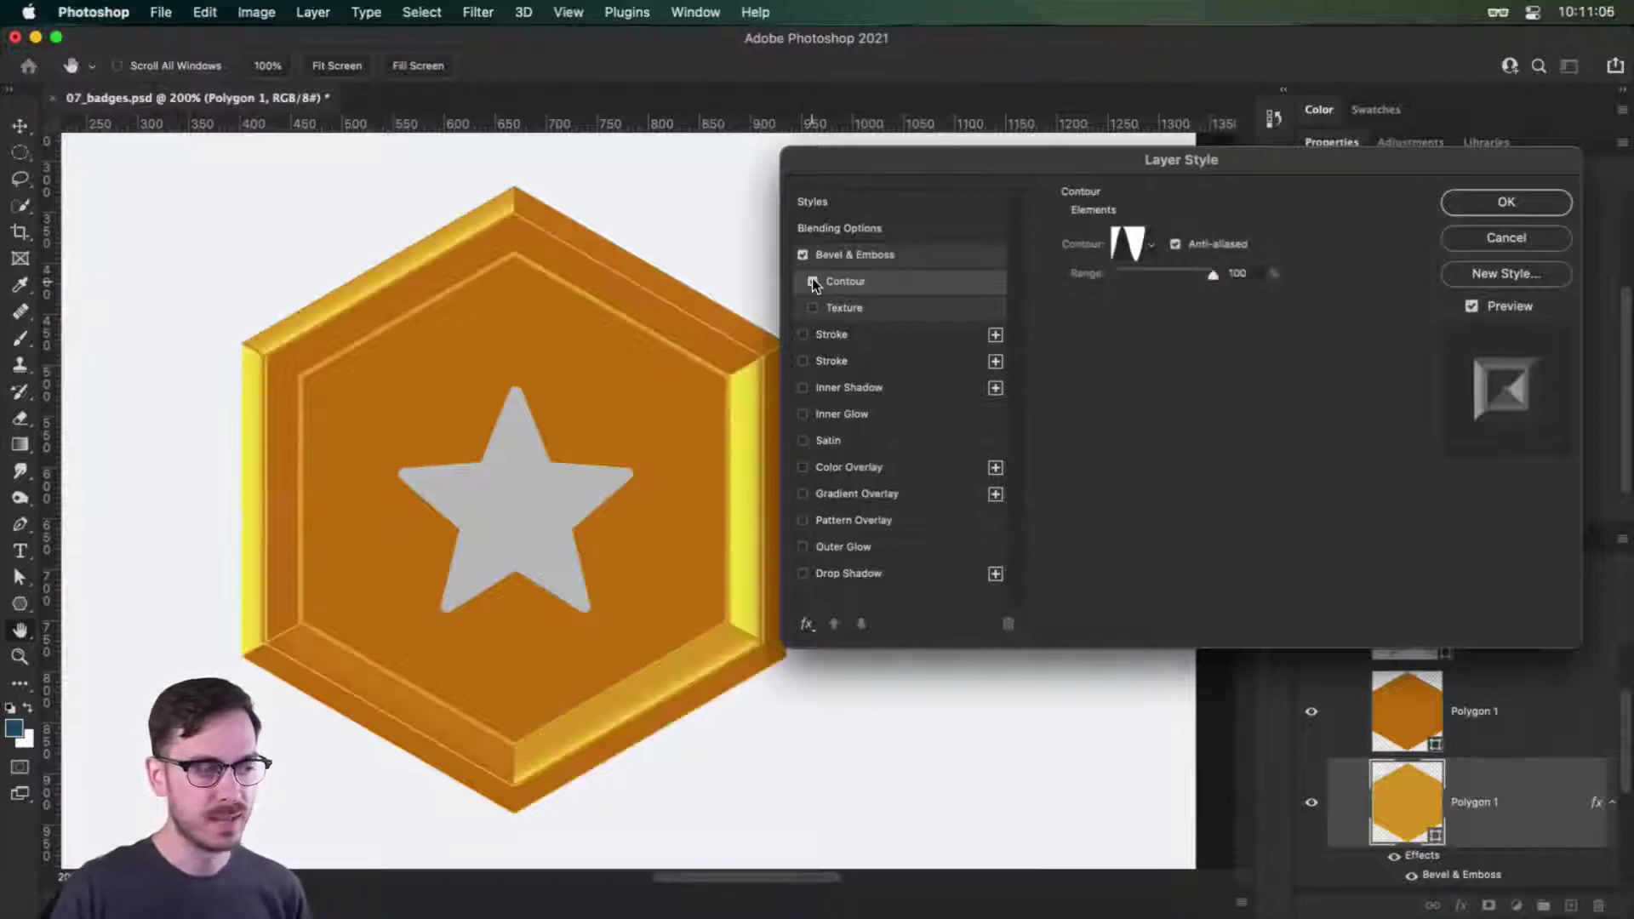
pyautogui.click(812, 280)
# Turn on anti-aliasing for the bevel's gloss contour and set the bevel size to 57 px.
pyautogui.click(886, 254)
pyautogui.click(1256, 468)
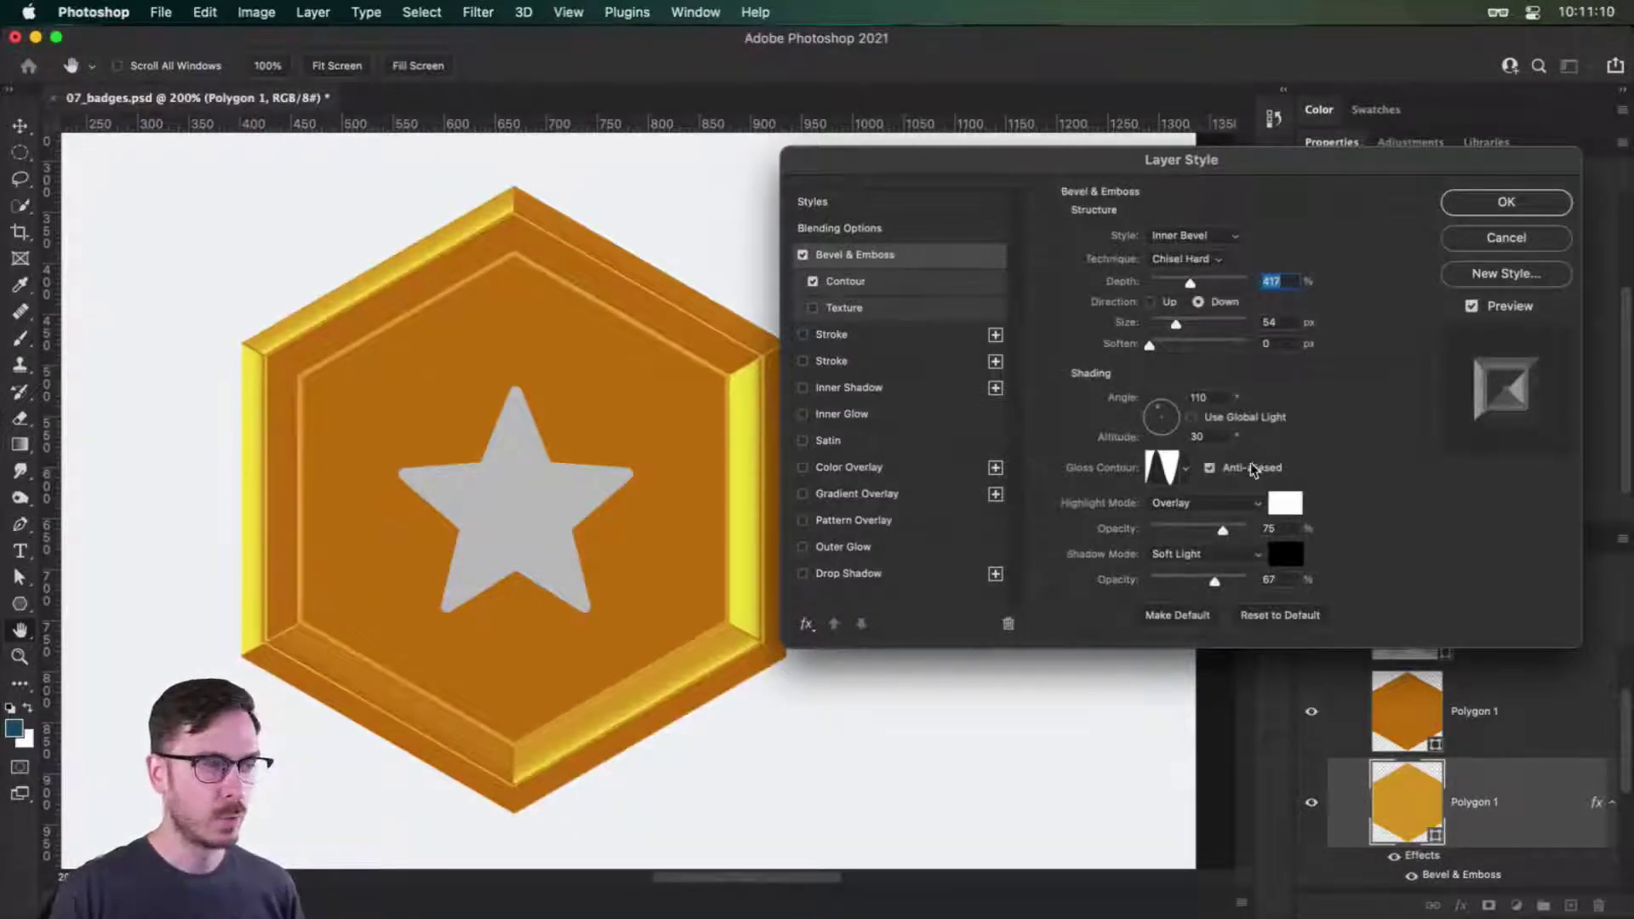
pyautogui.moveTo(1176, 324); pyautogui.dragTo(1179, 325)
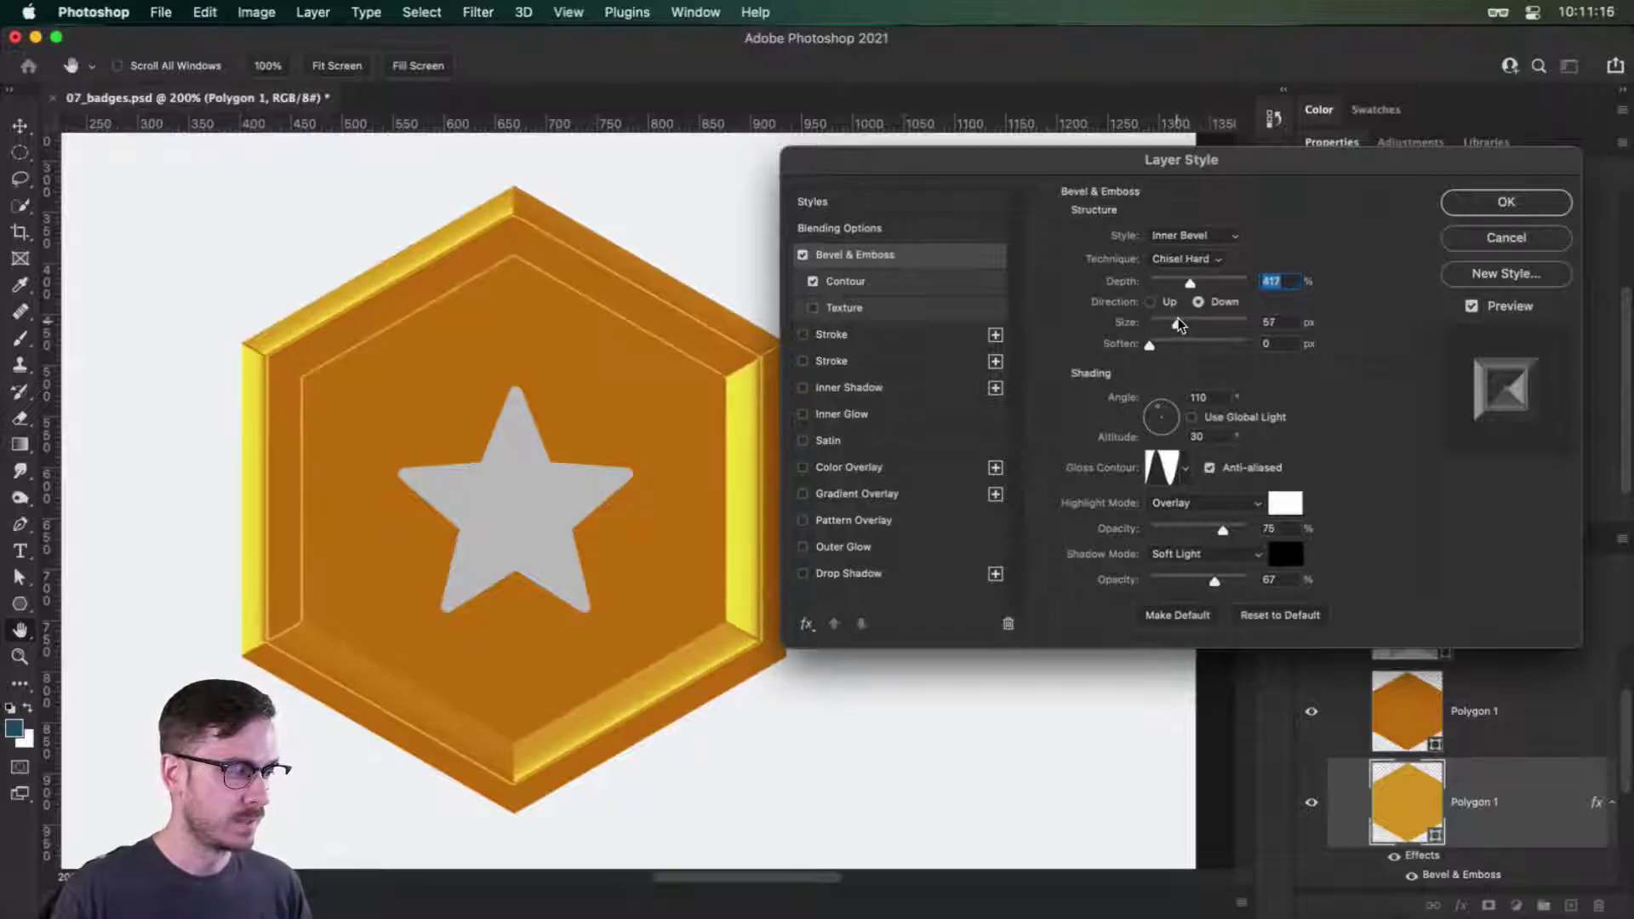
pyautogui.click(1178, 319)
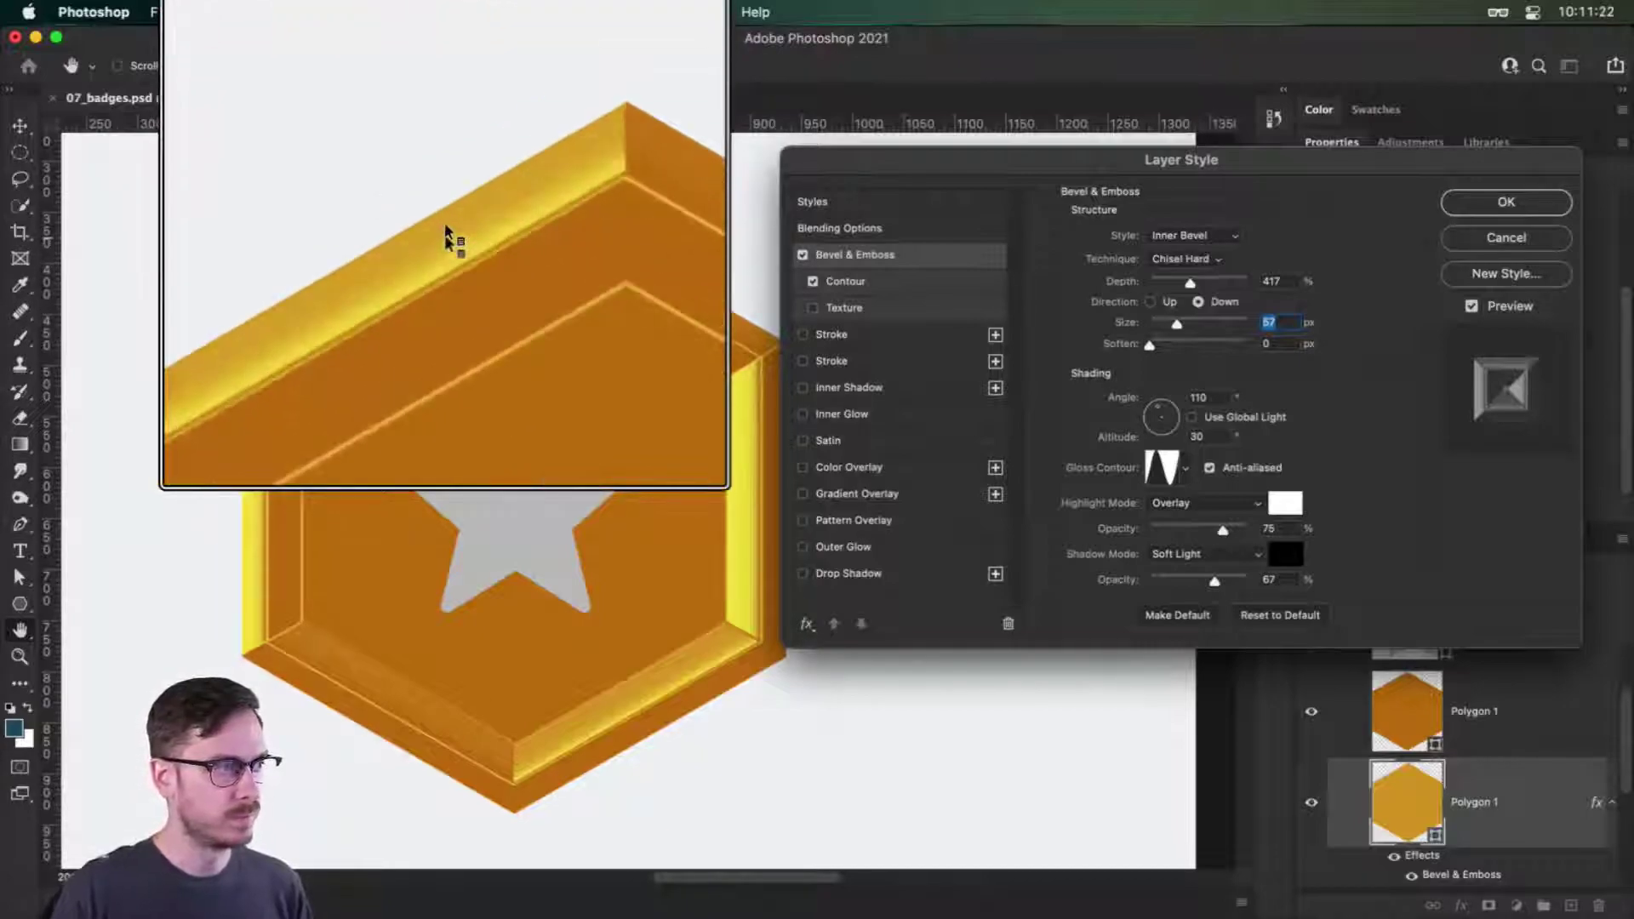
# Try other bevel techniques, including Smooth, on the outer hexagon and return to Chisel Hard with a soften value of 0 px.
pyautogui.click(1195, 258)
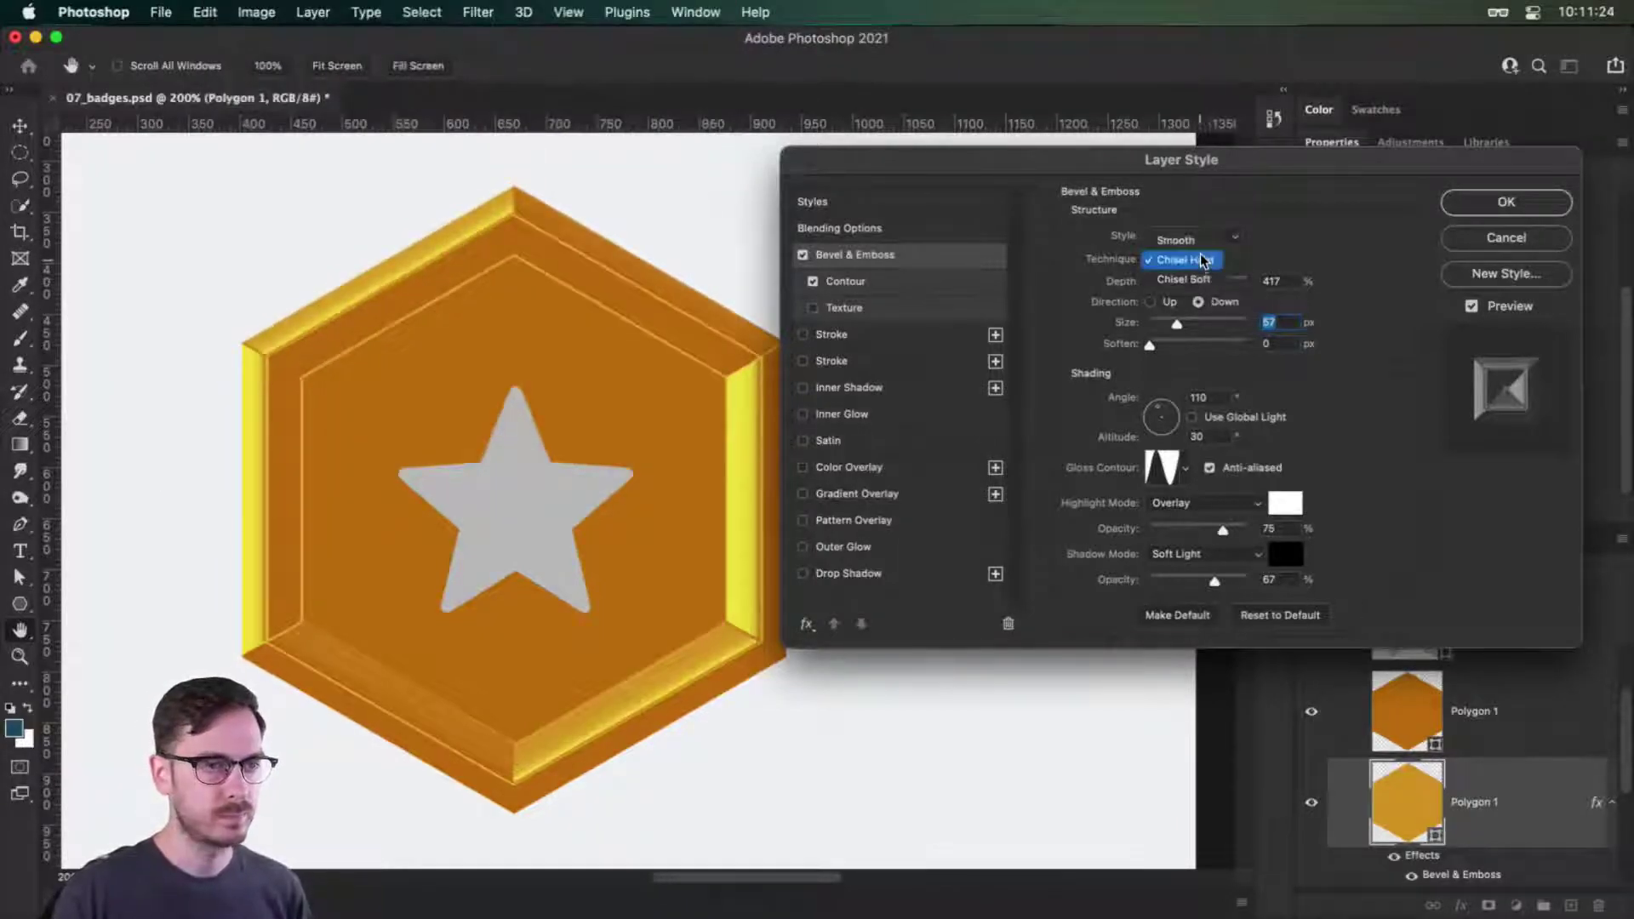
pyautogui.click(1195, 277)
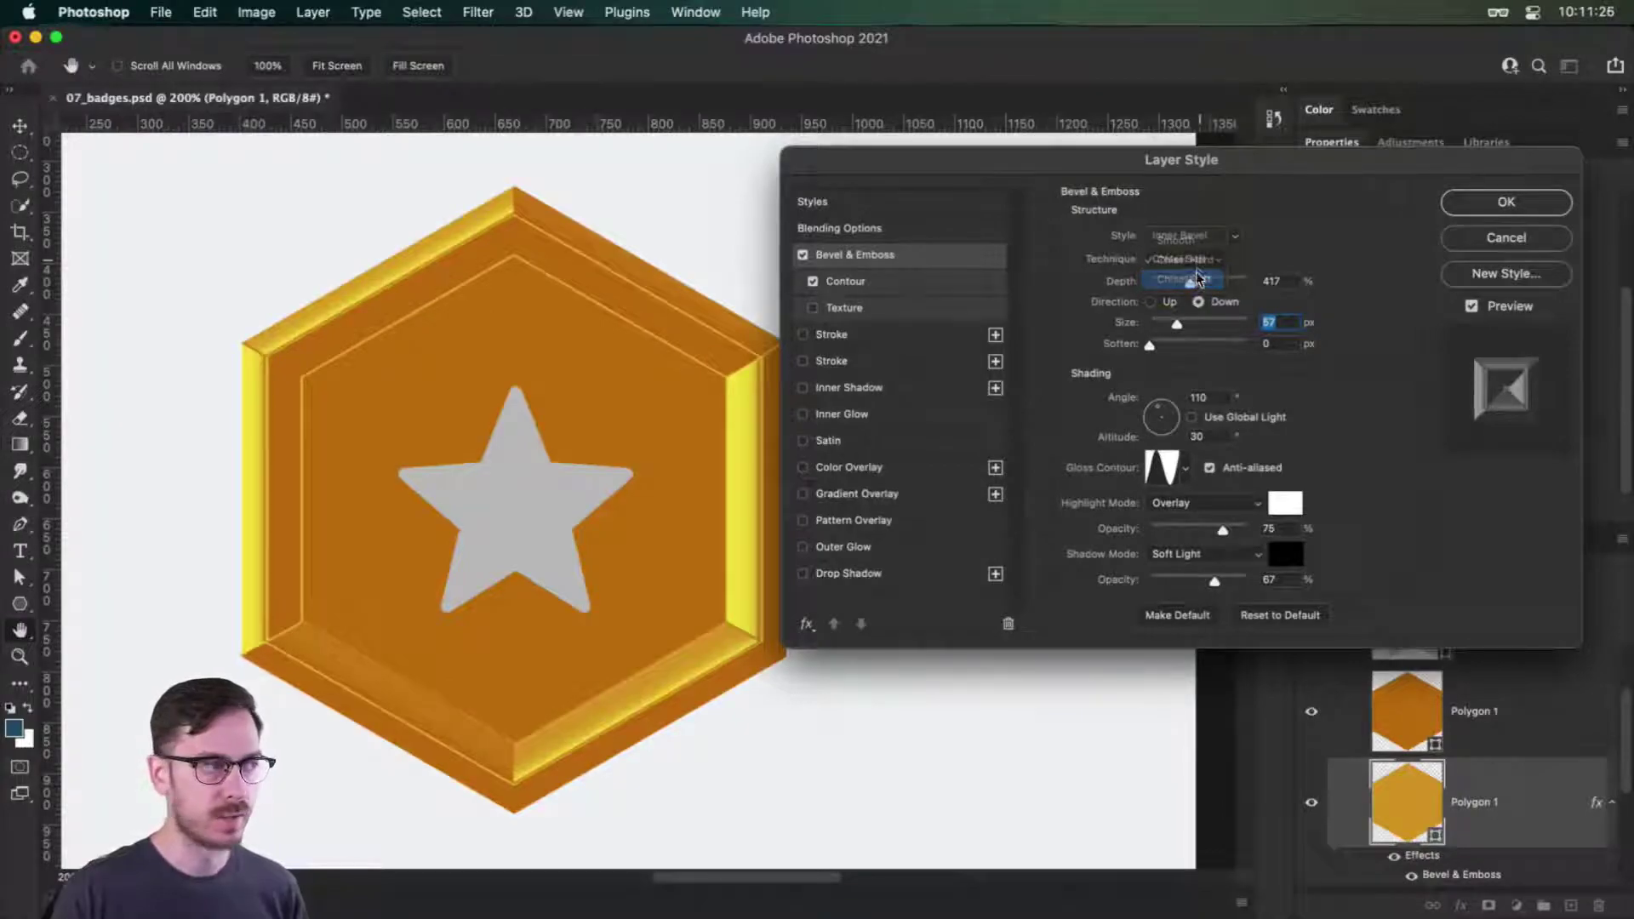
pyautogui.click(1196, 222)
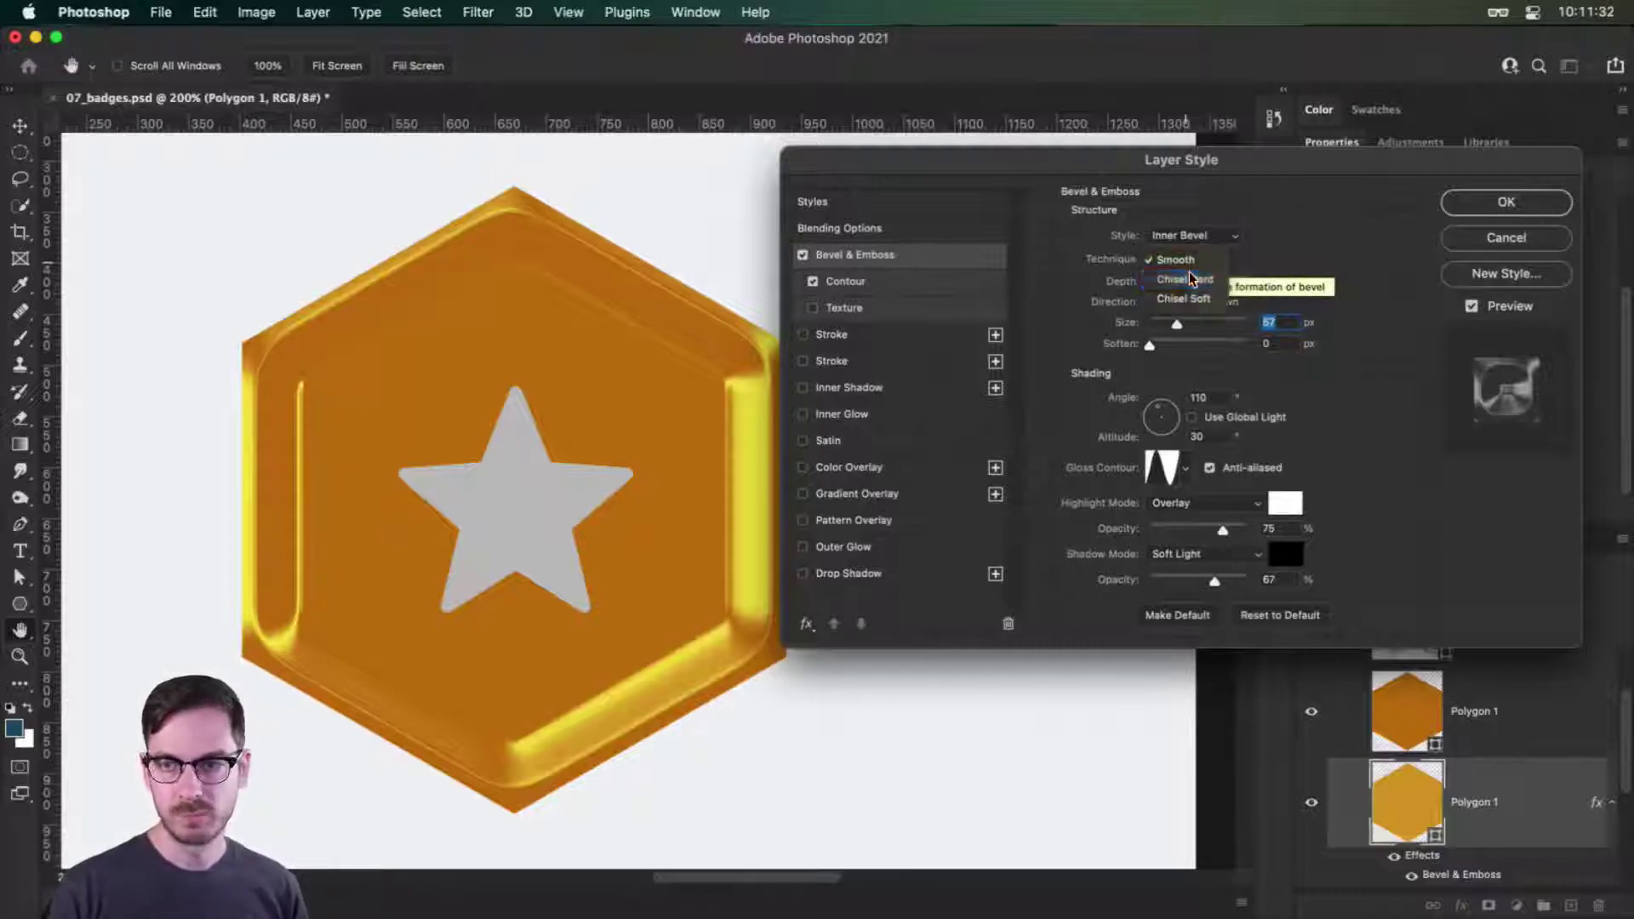
pyautogui.click(1189, 277)
pyautogui.moveTo(1153, 348); pyautogui.dragTo(1137, 346)
# Try a different altitude for the bevel's shading and set it back to 30°.
pyautogui.click(1218, 439)
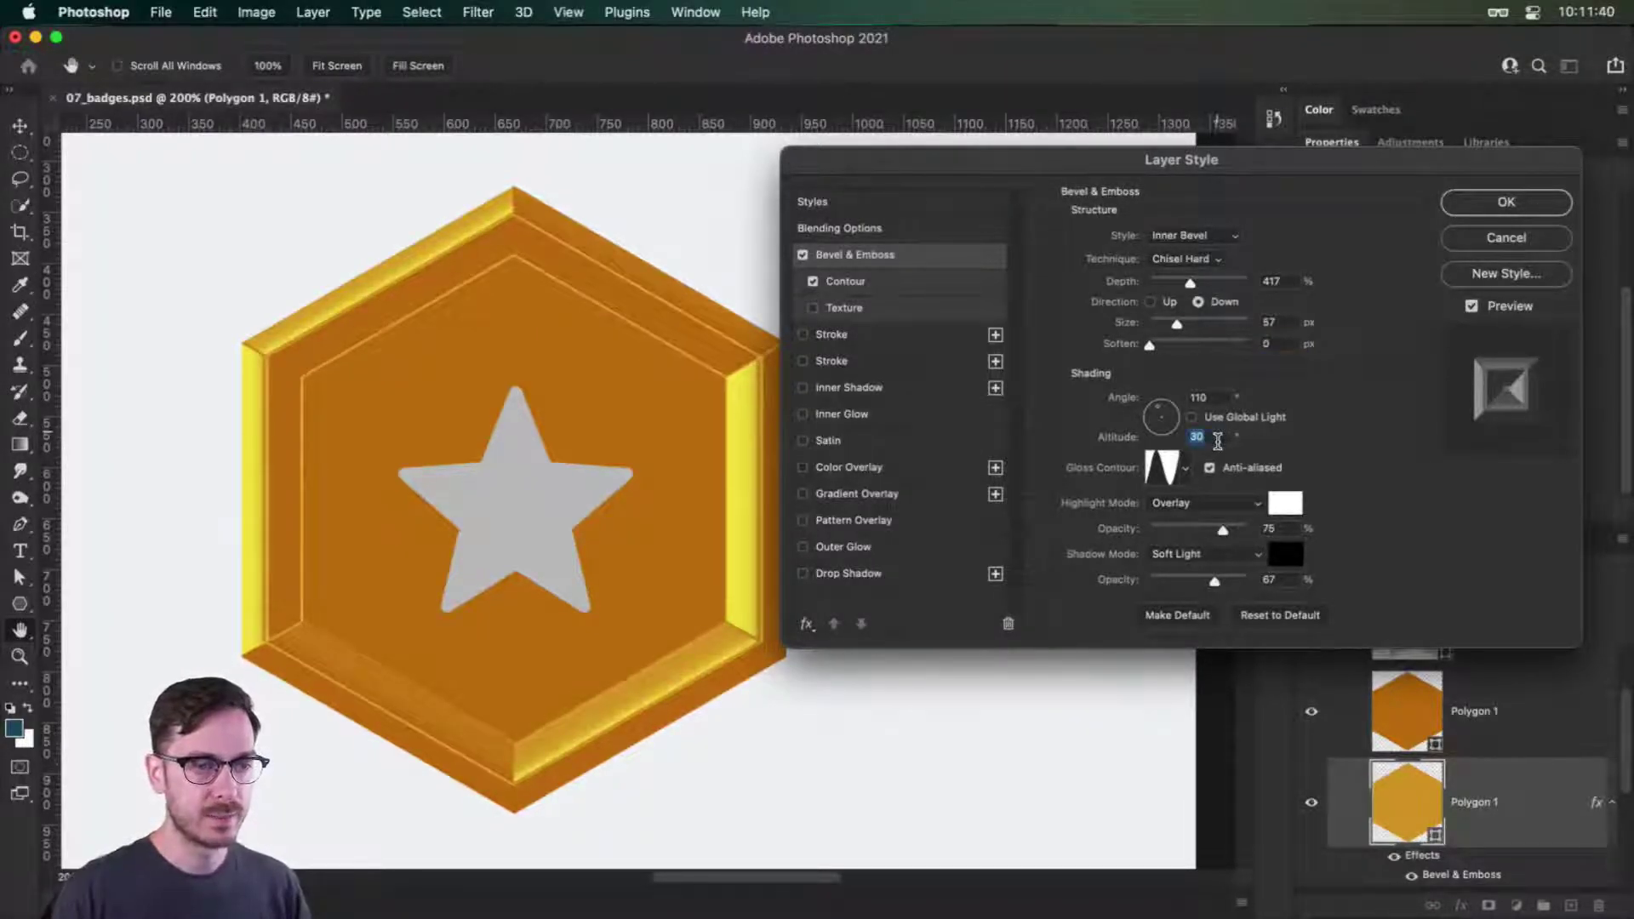
pyautogui.write('80')
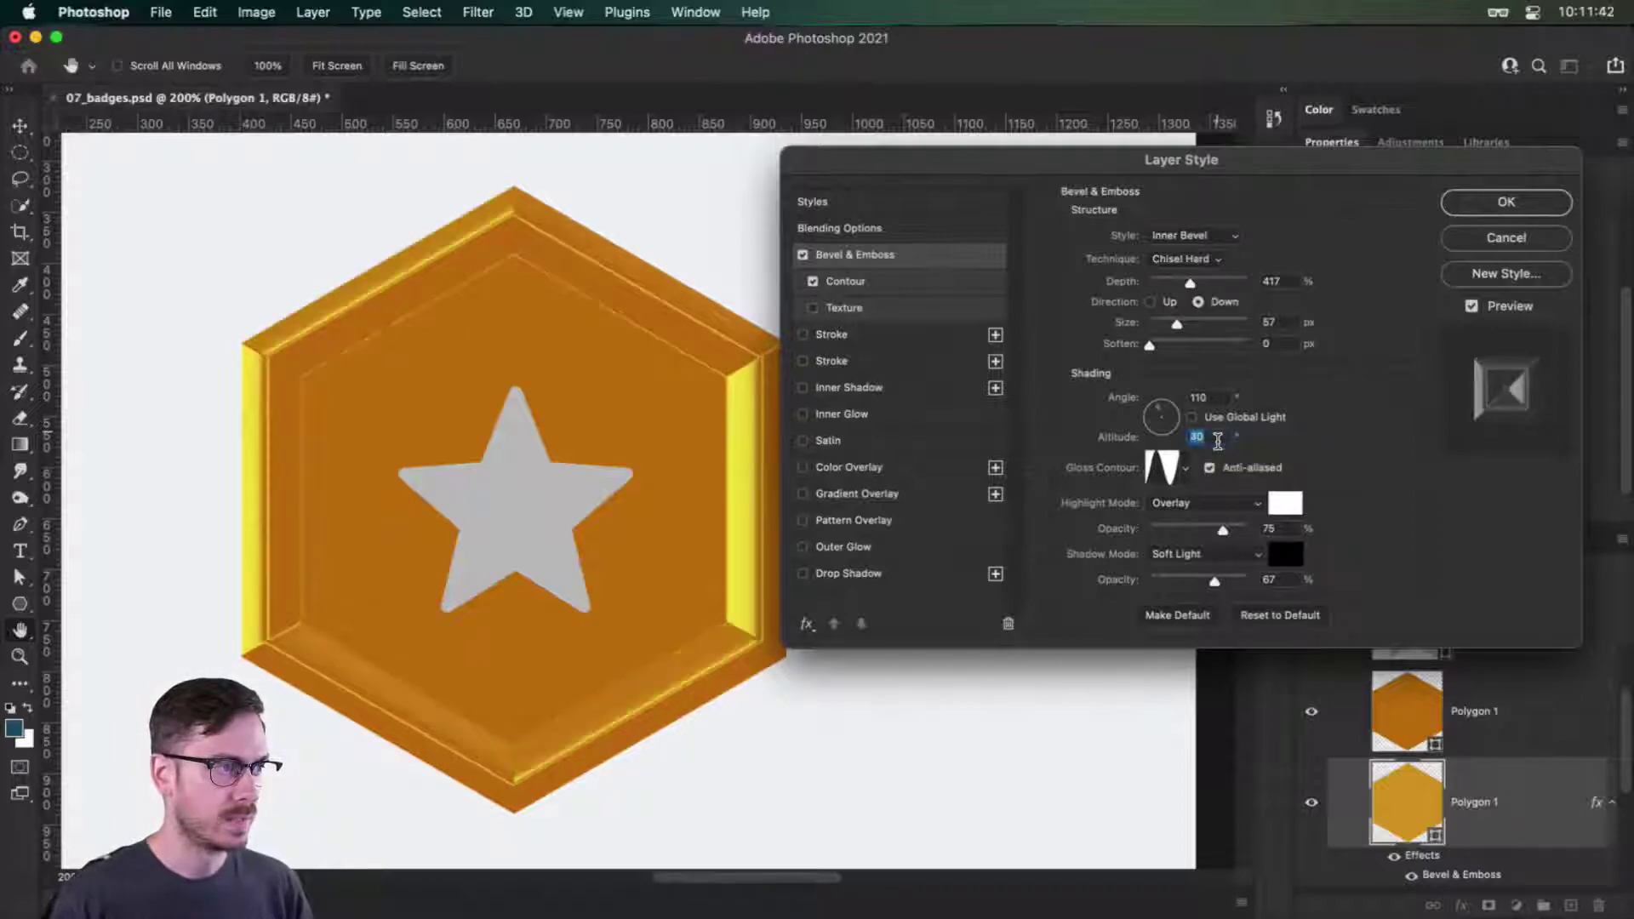
pyautogui.write('30')
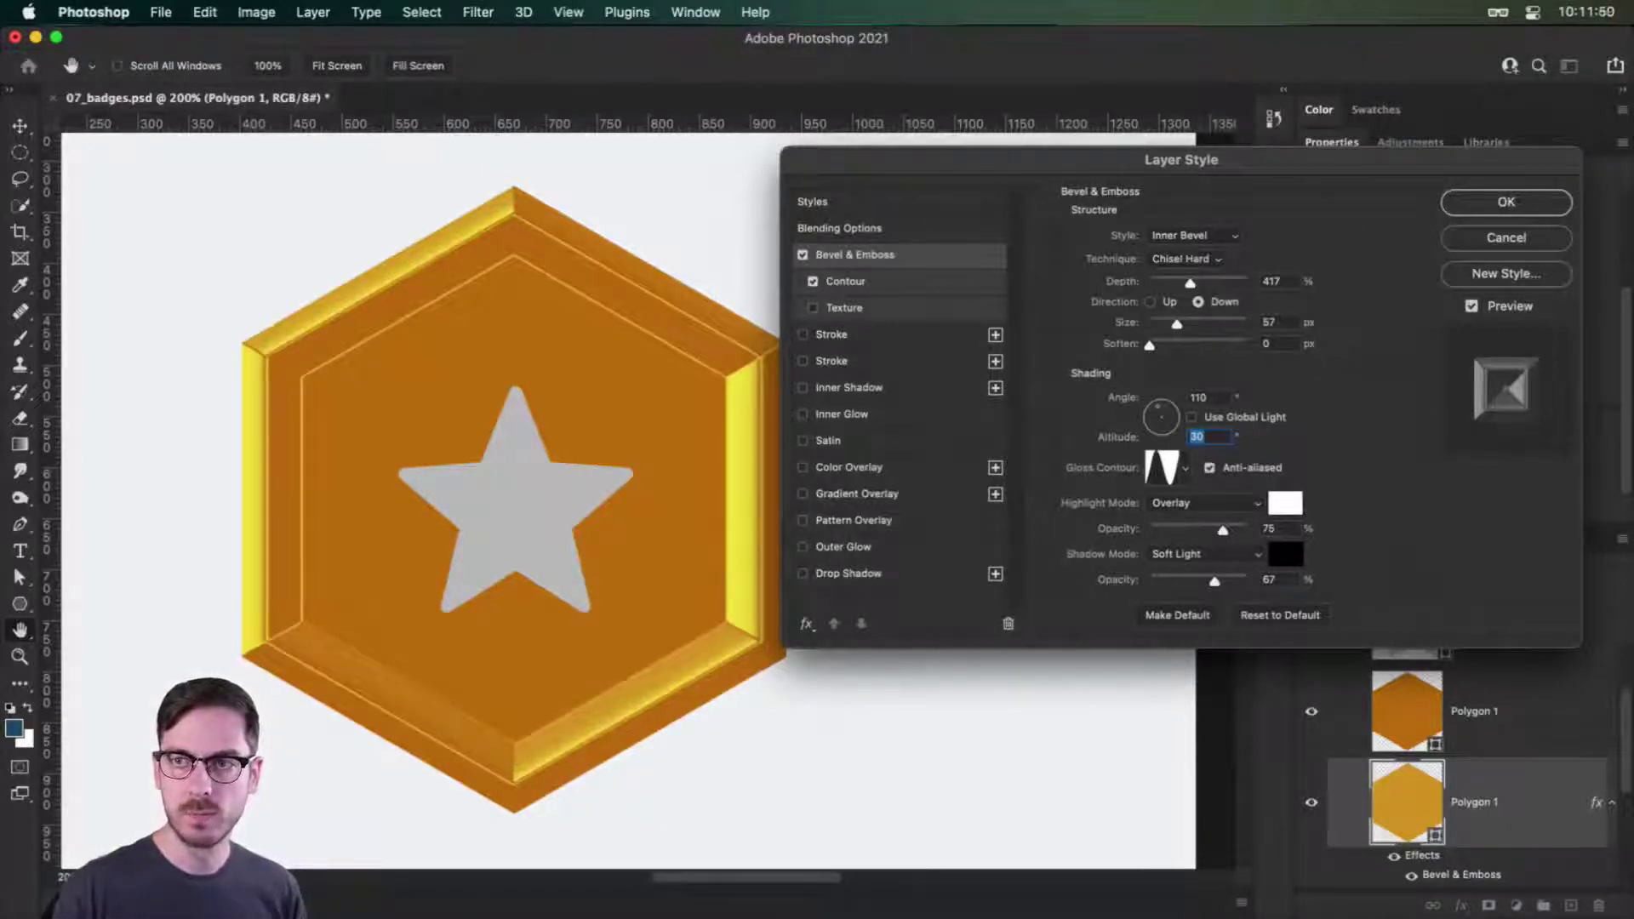
# Apply the layer style to the outer hexagon and hide the grey star layer.
pyautogui.click(1482, 208)
pyautogui.scroll(-1, 1447, 702)
pyautogui.scroll(3, 1498, 704)
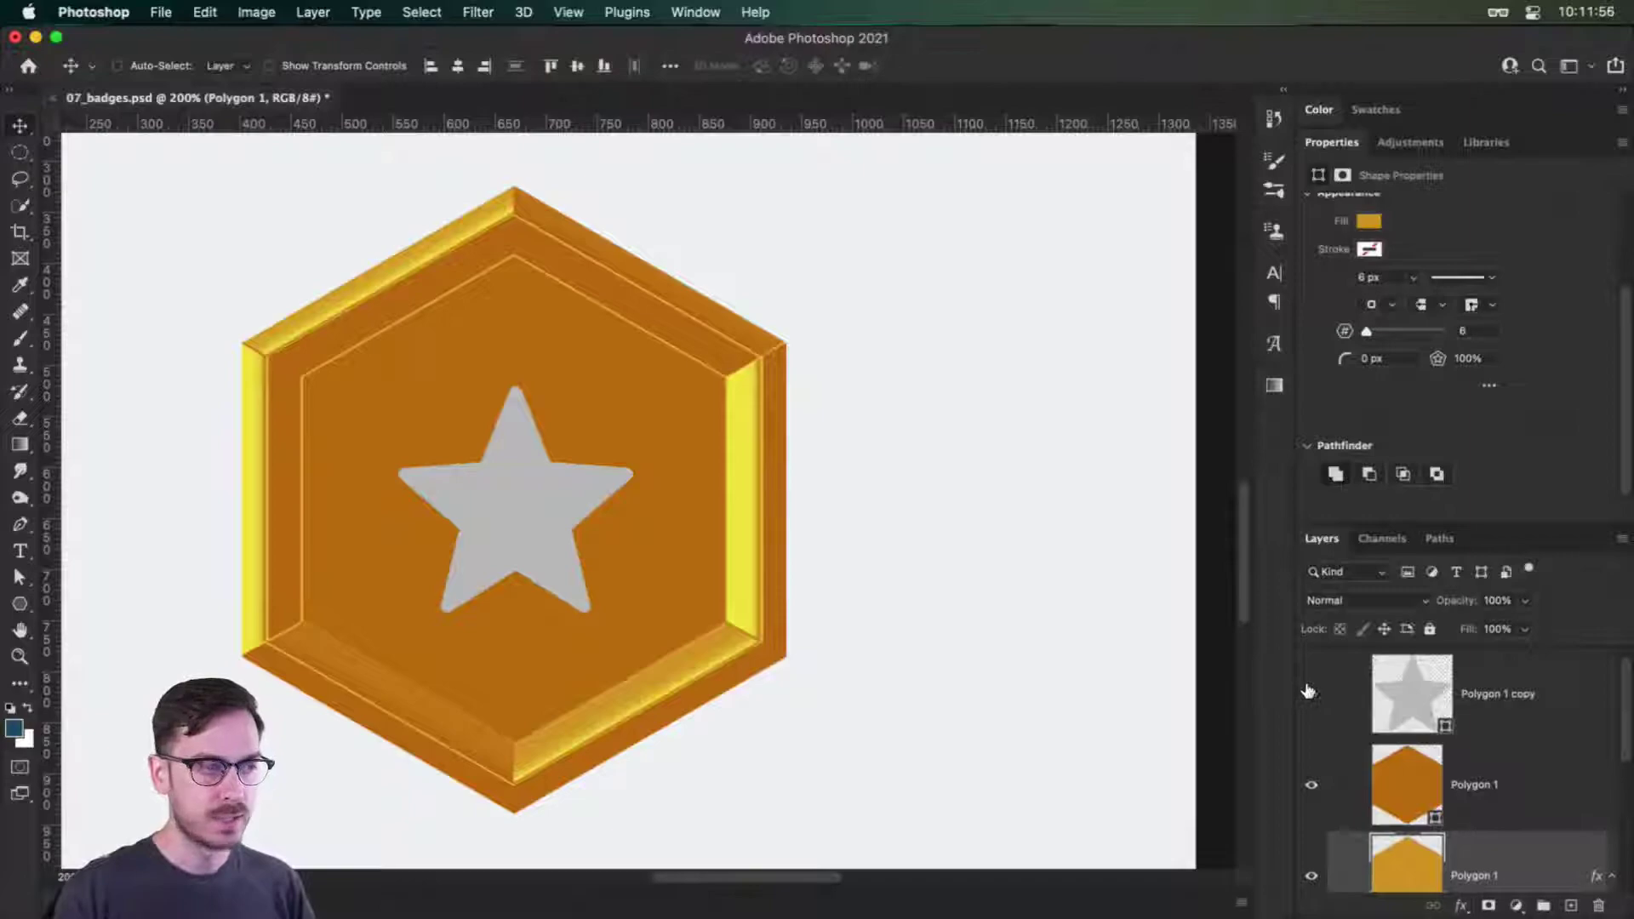
pyautogui.click(1309, 692)
pyautogui.scroll(-1, 1528, 781)
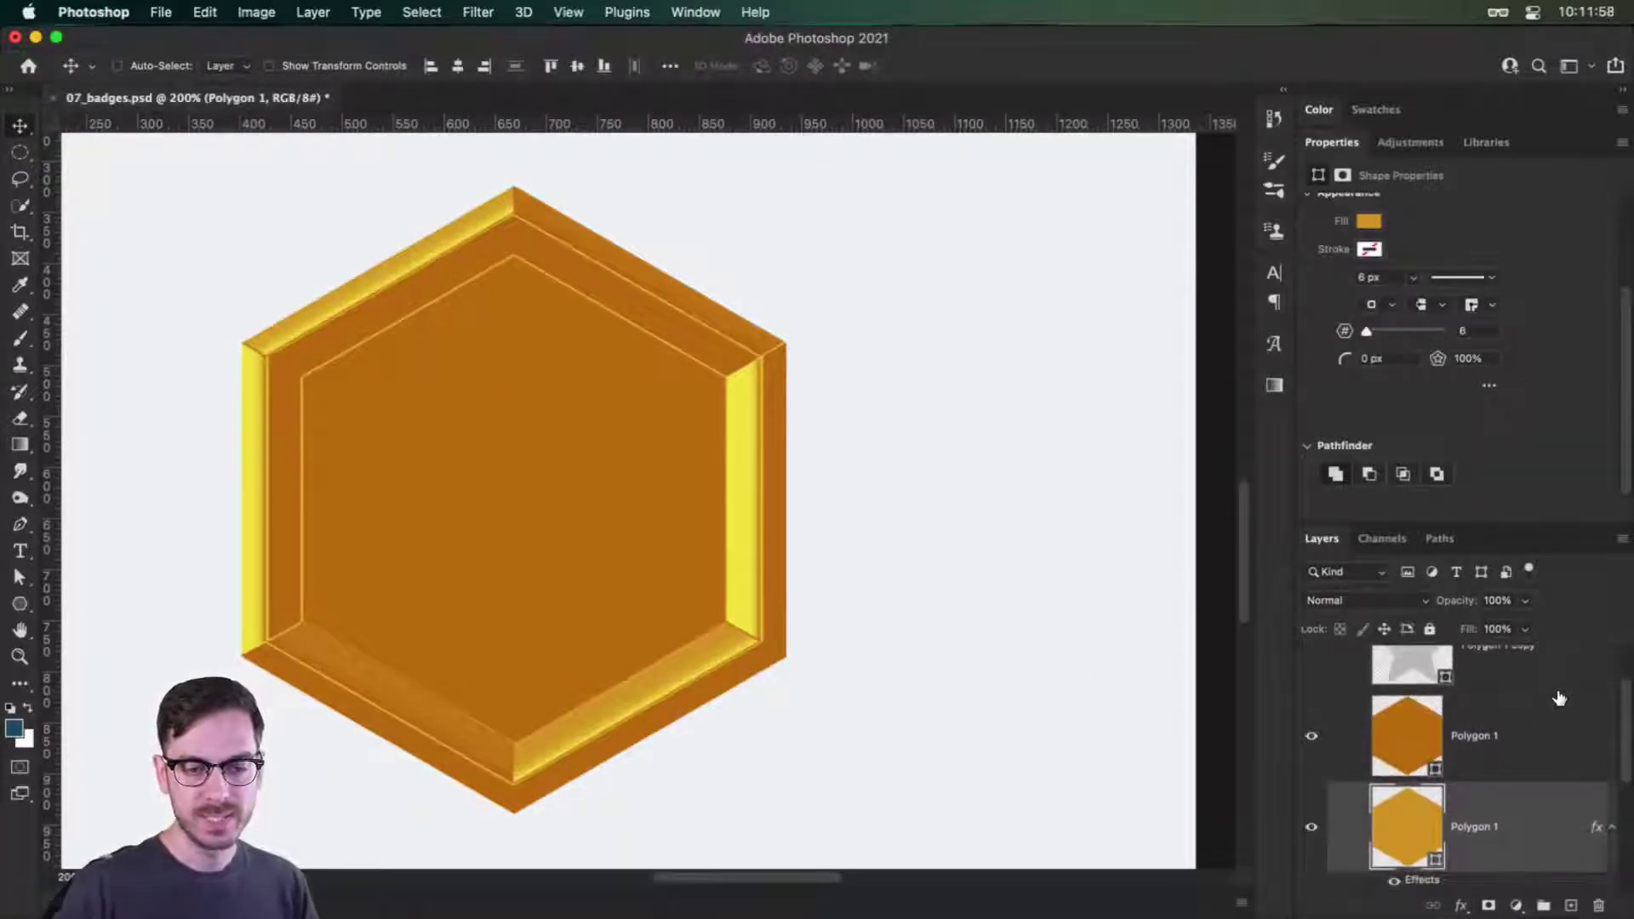
# Try moving the inner orange hexagon and undo the move.
pyautogui.click(1557, 734)
pyautogui.moveTo(603, 407); pyautogui.dragTo(680, 426)
pyautogui.press('super+z')
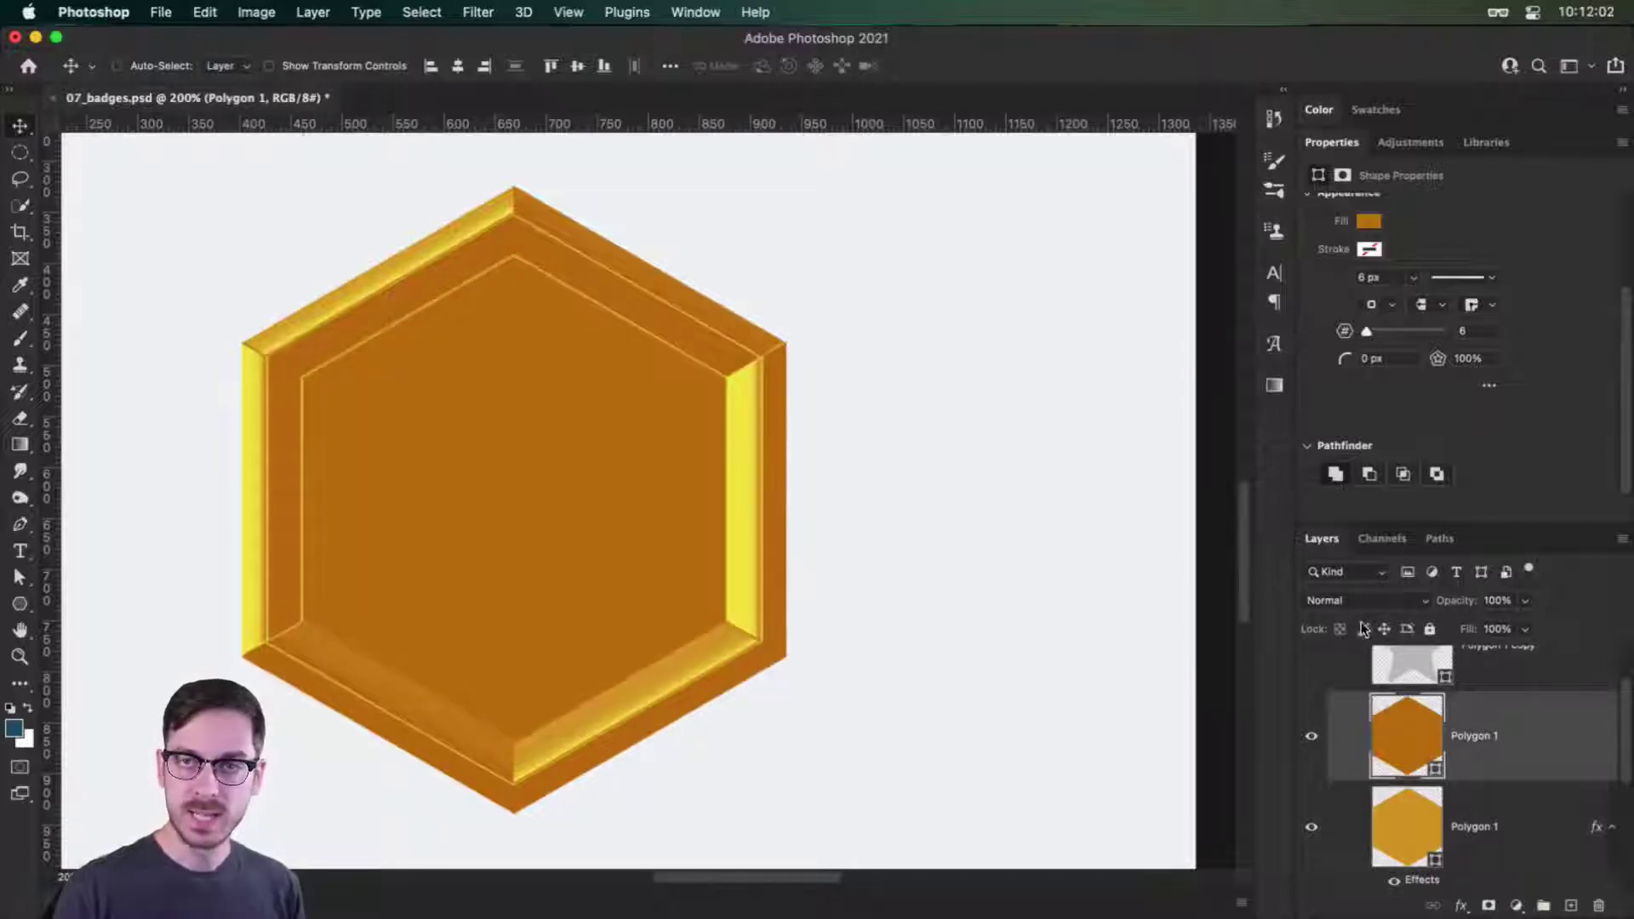
# Add a Gradient Overlay with the Radial style to the inner orange hexagon, leaving its Bevel & Emboss switched off.
pyautogui.doubleClick(1581, 726)
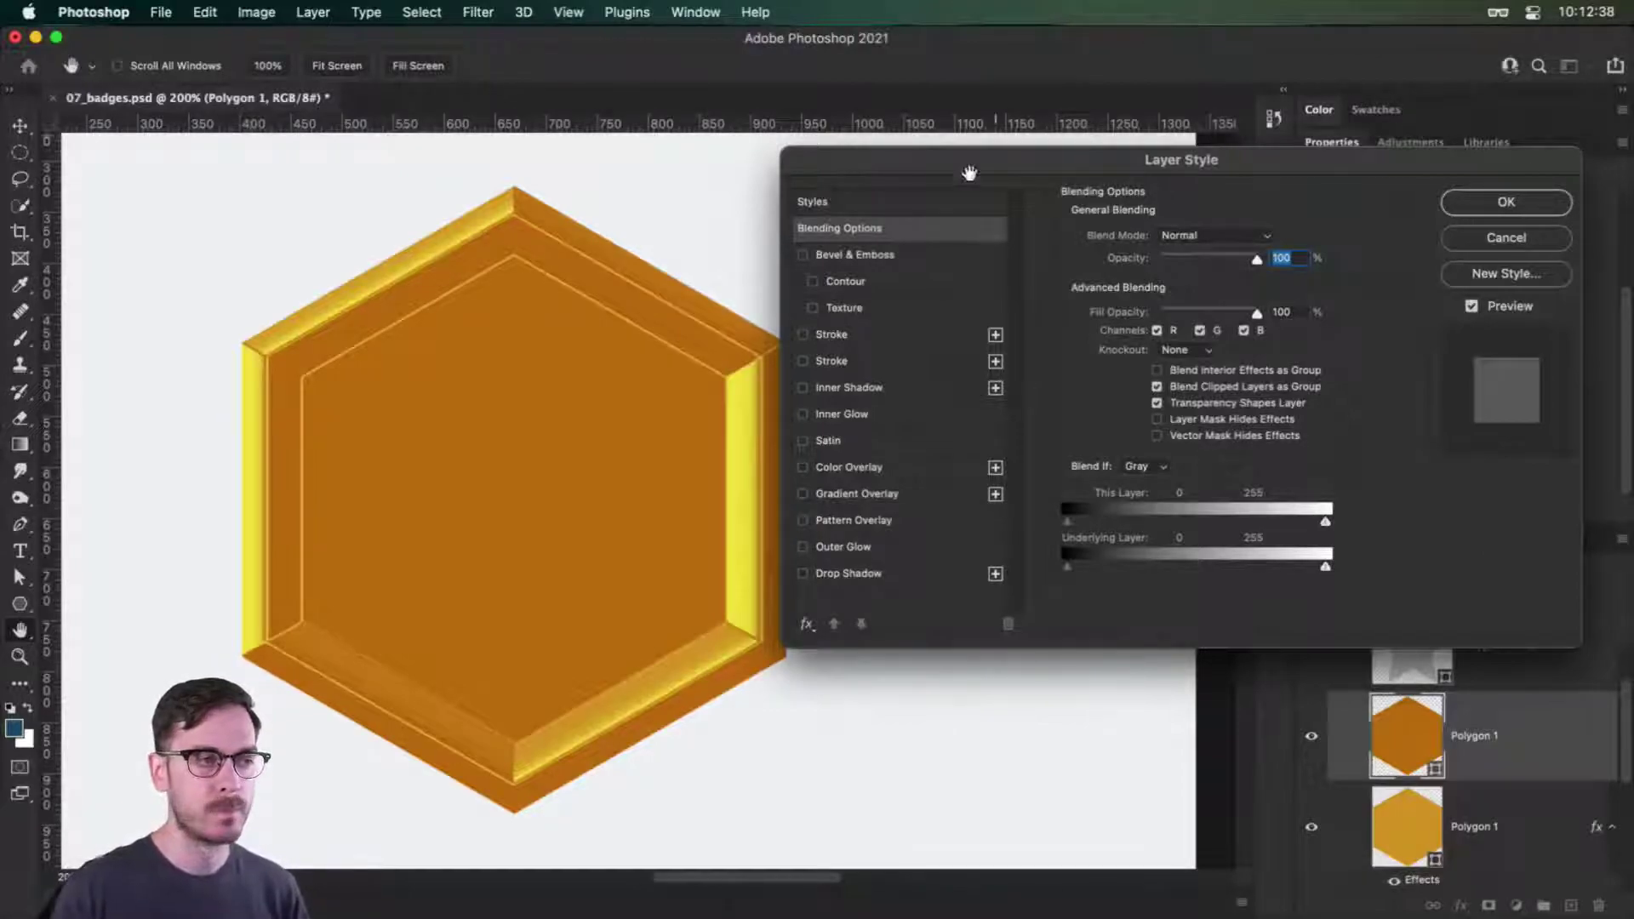
pyautogui.click(897, 252)
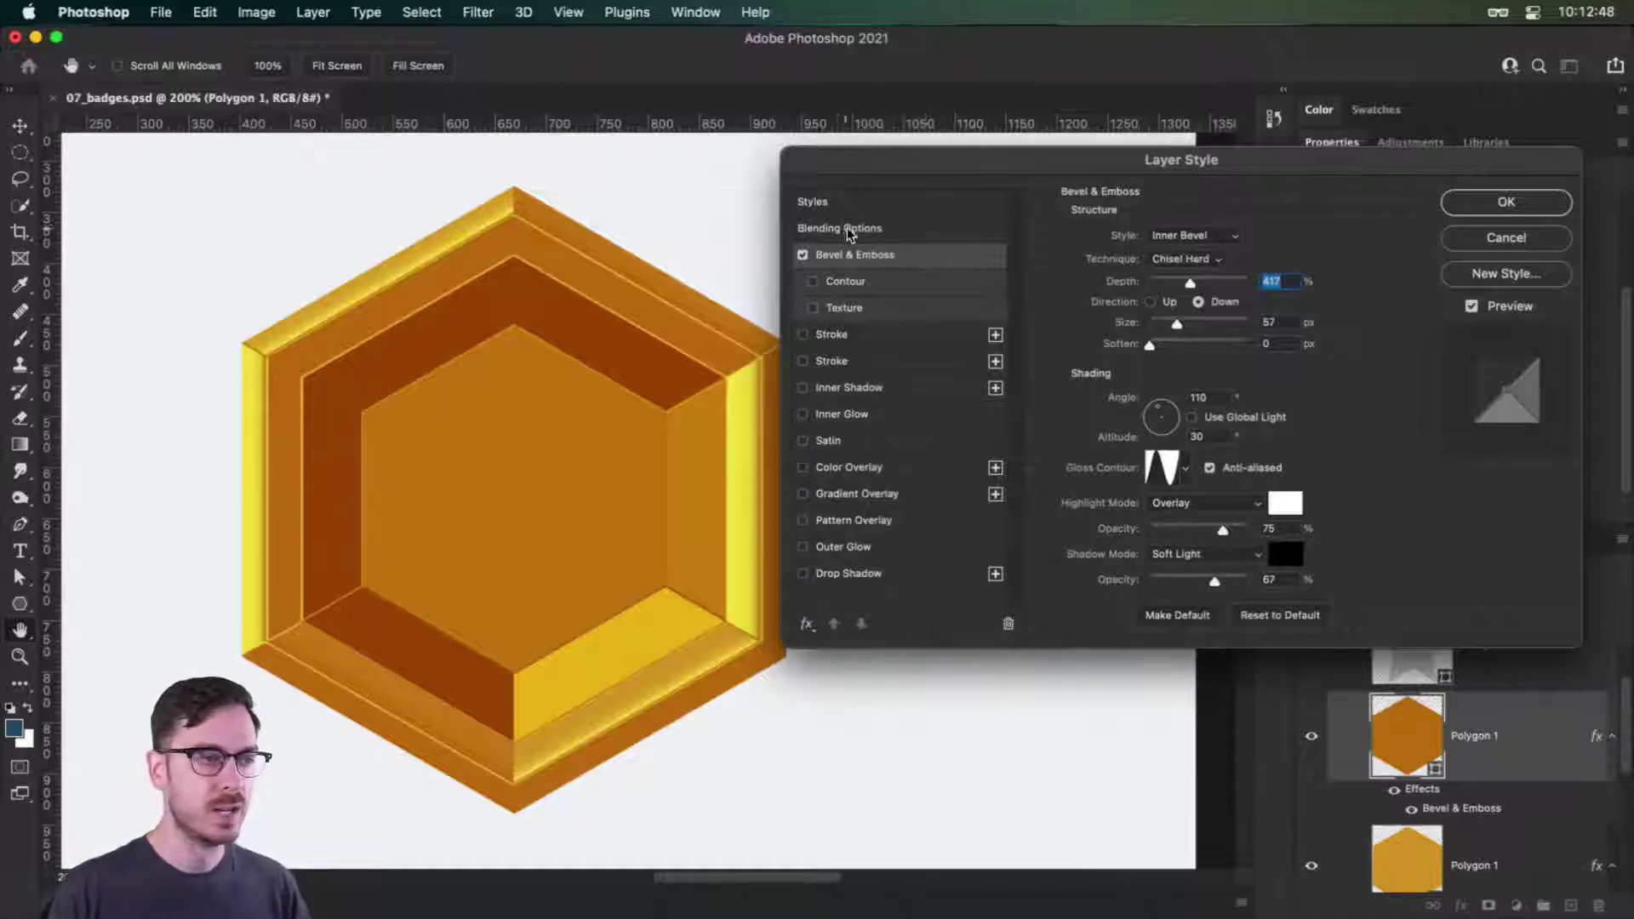
pyautogui.click(803, 255)
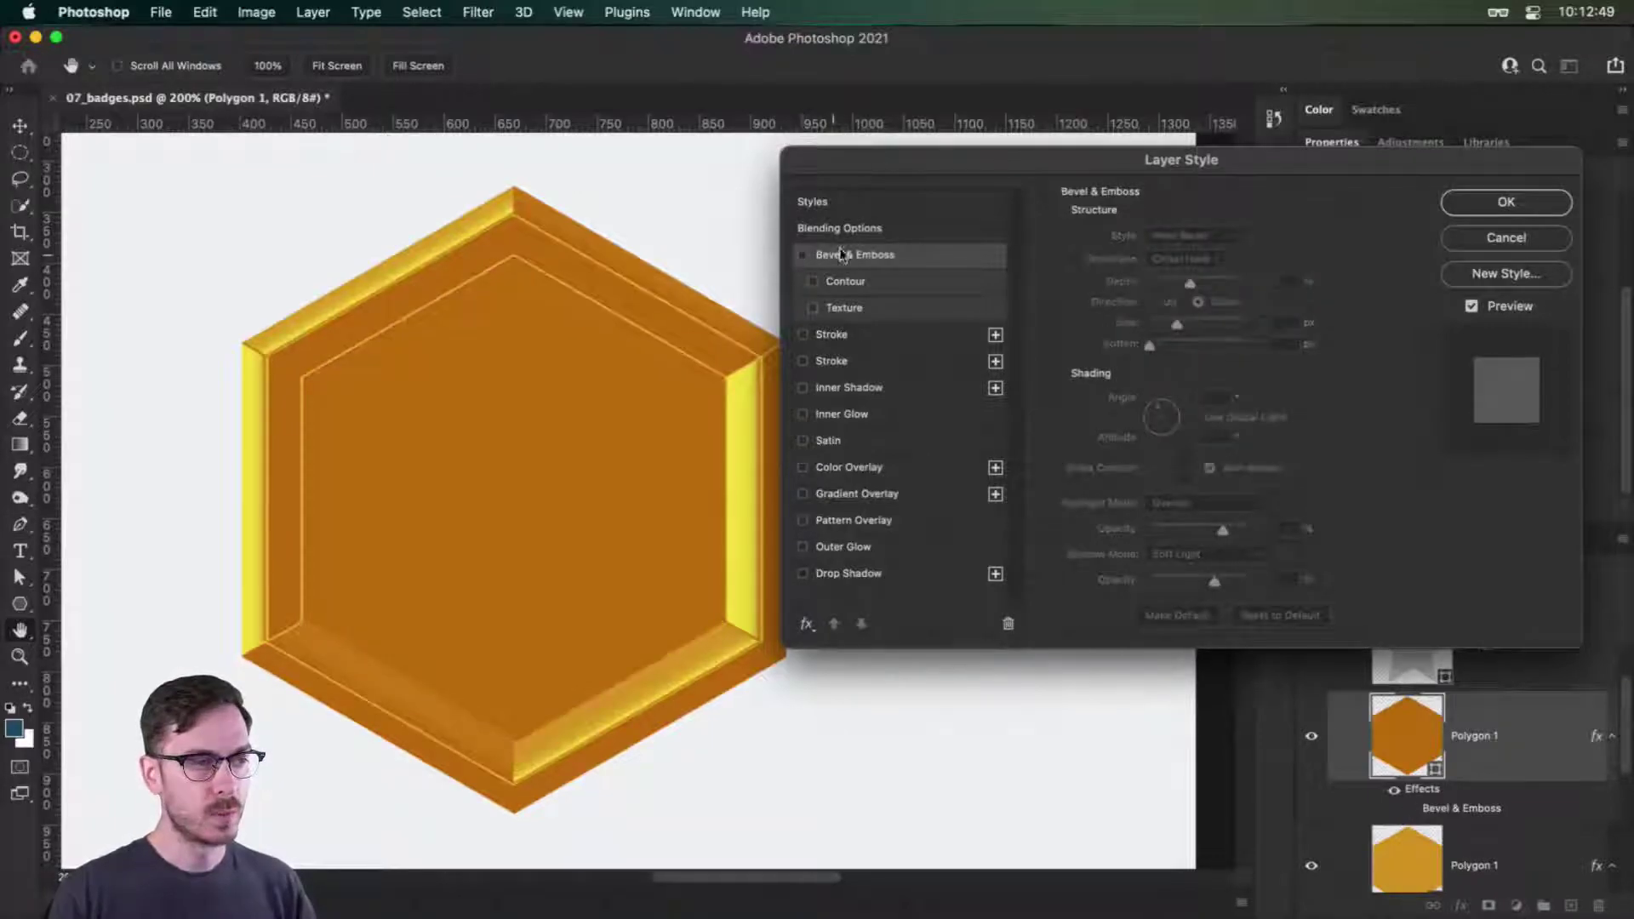
pyautogui.click(889, 495)
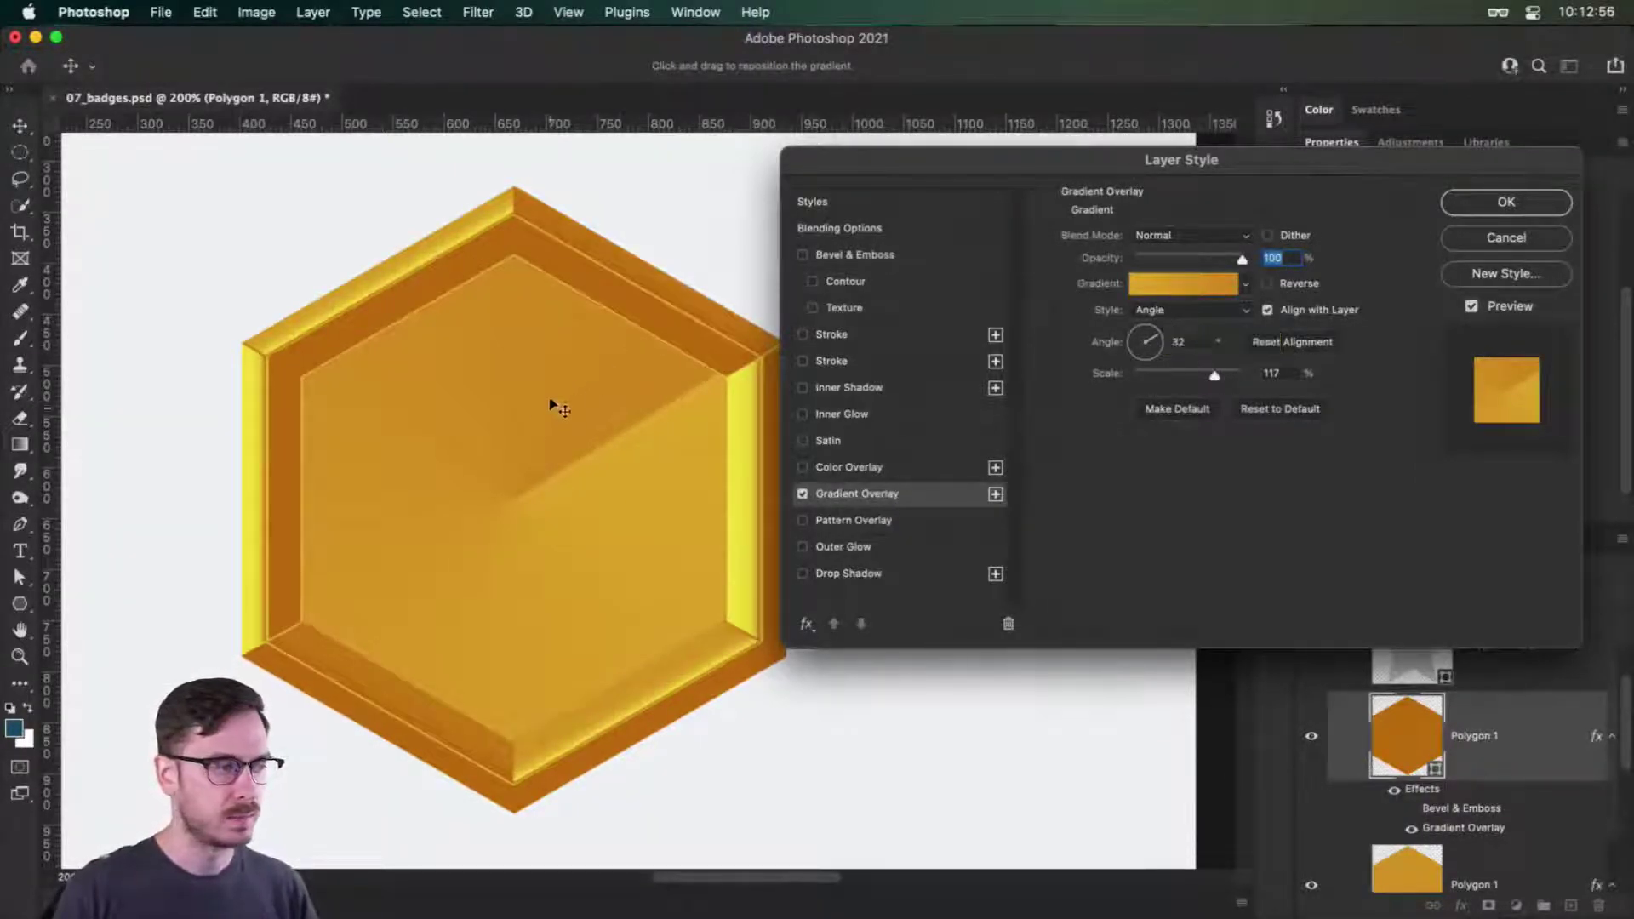
pyautogui.click(1198, 310)
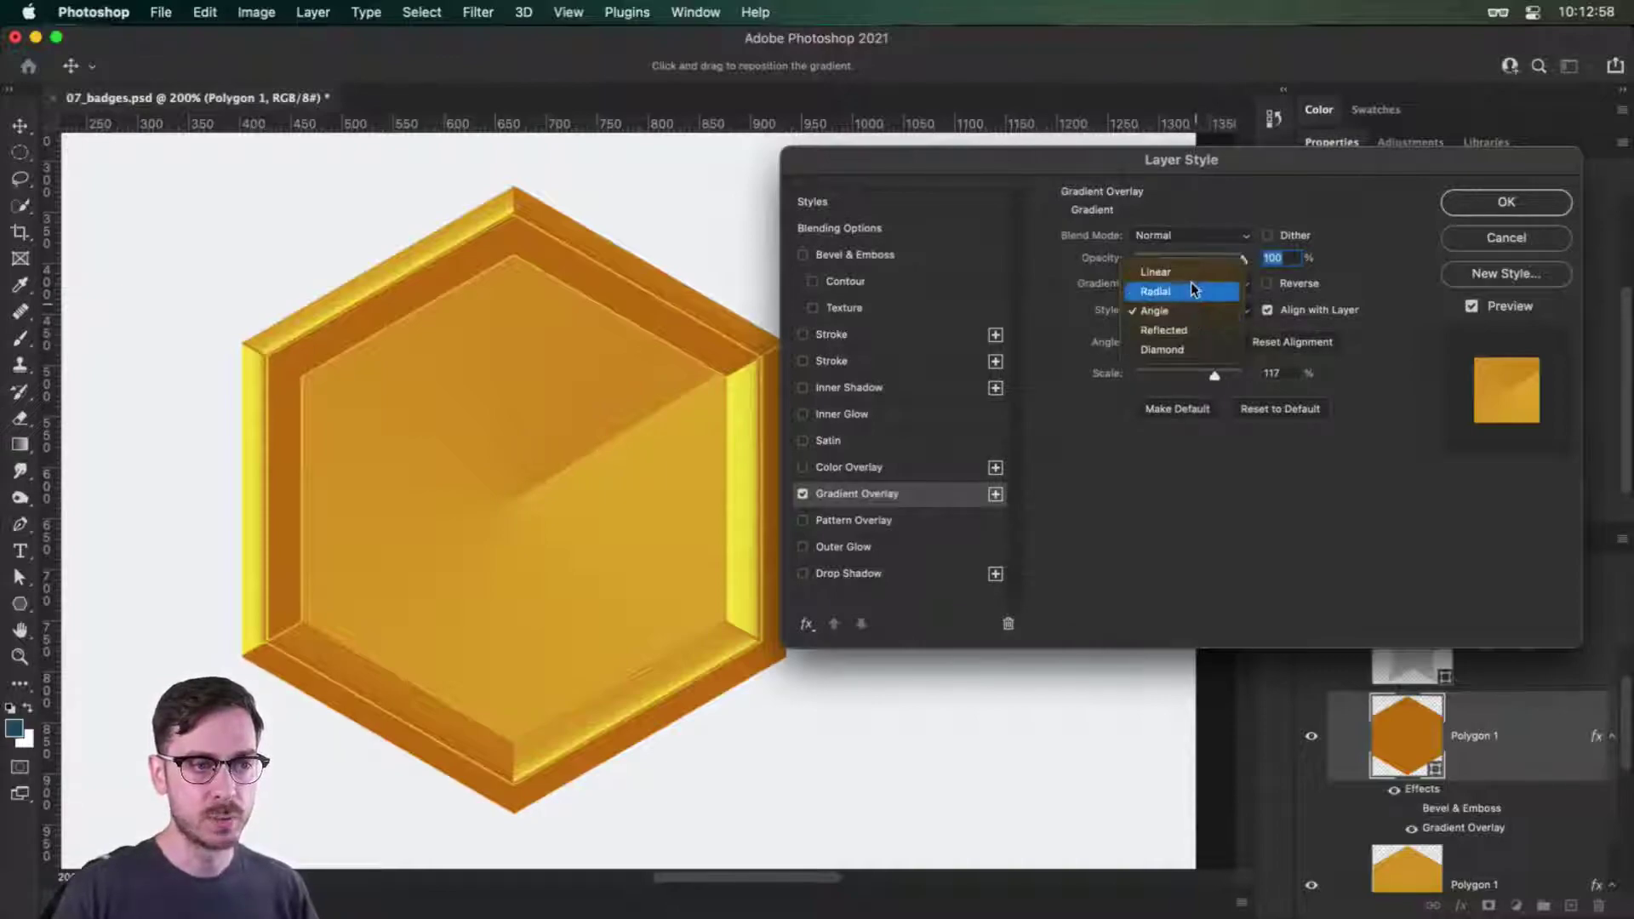
pyautogui.click(1189, 293)
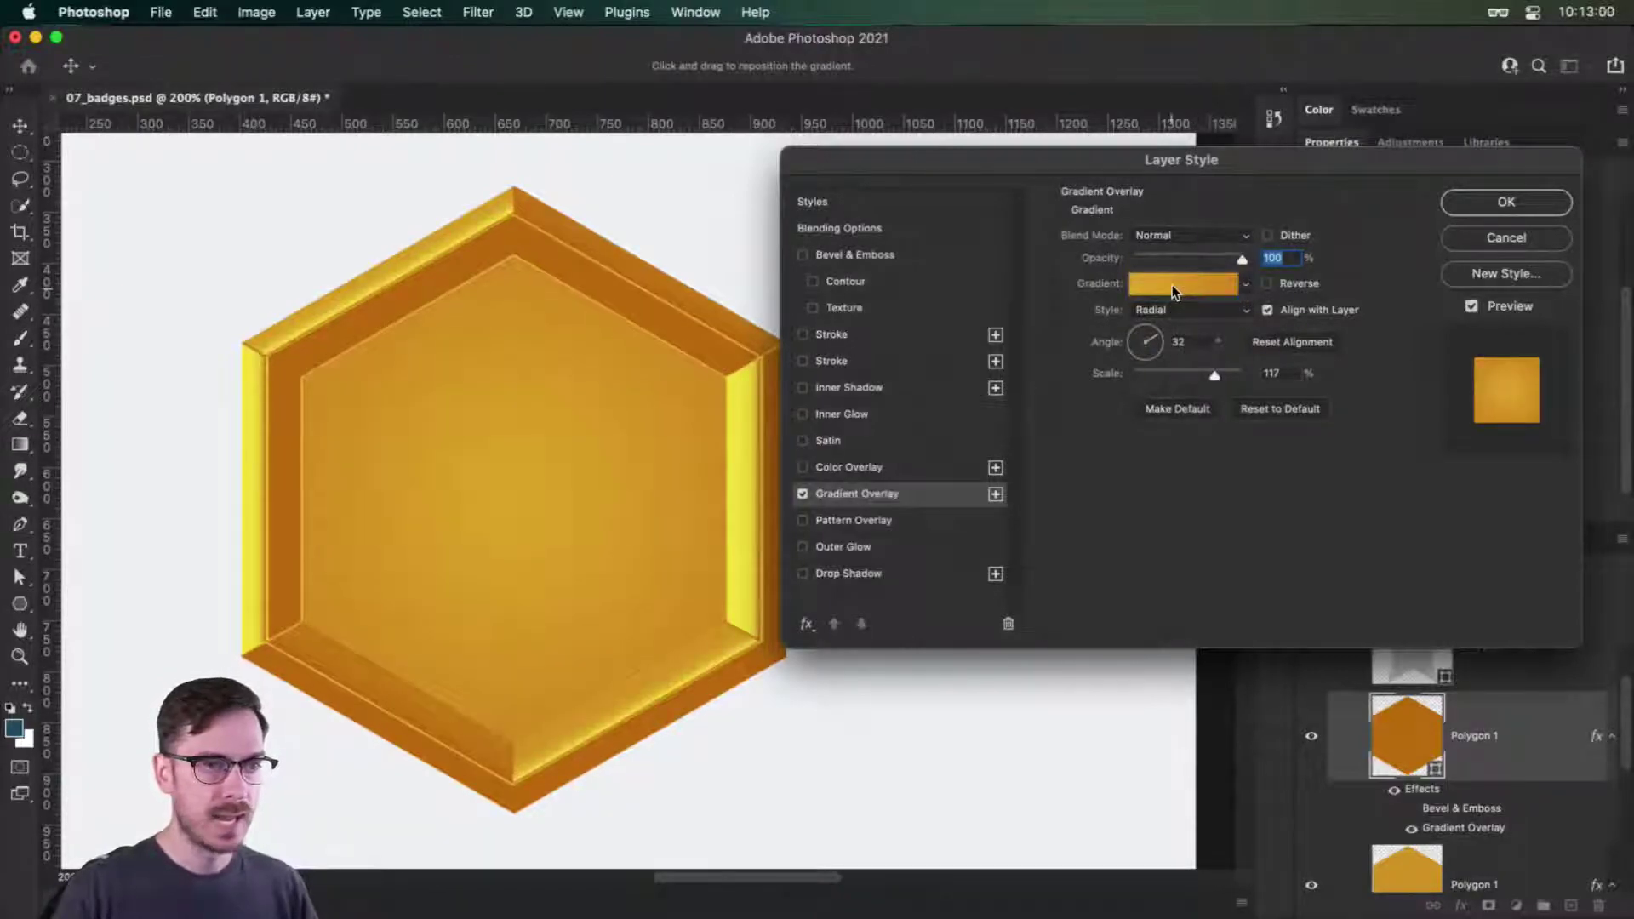
# Set the gradient's end colour stop to the darker orange #c47a10 and the overlay's angle to 24°.
pyautogui.click(1173, 292)
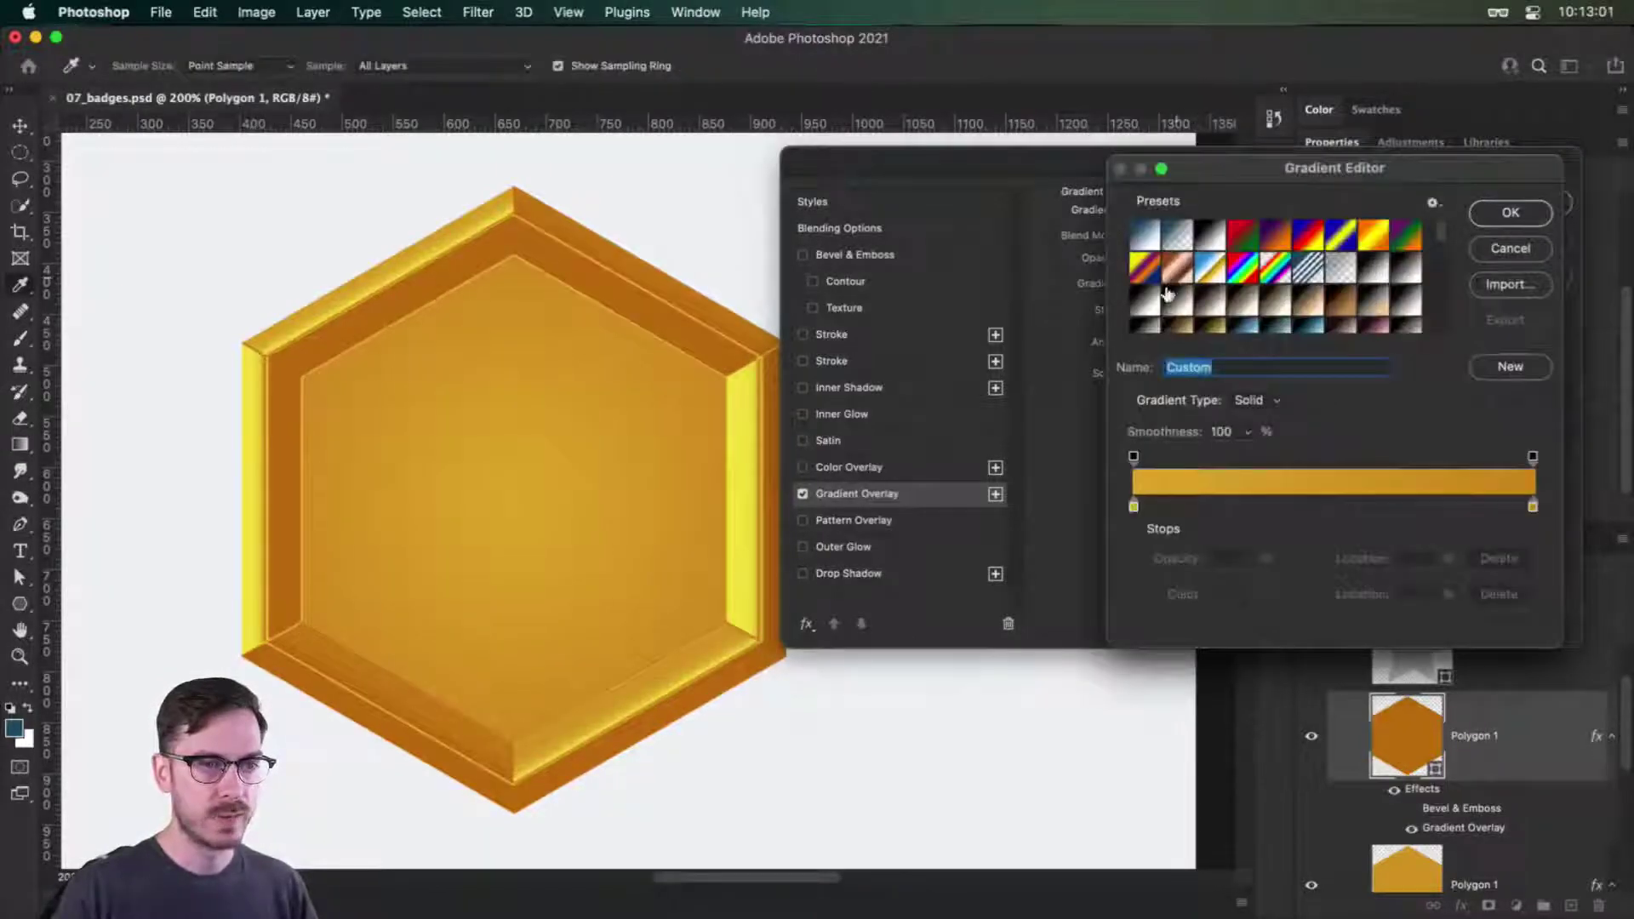
pyautogui.click(1132, 507)
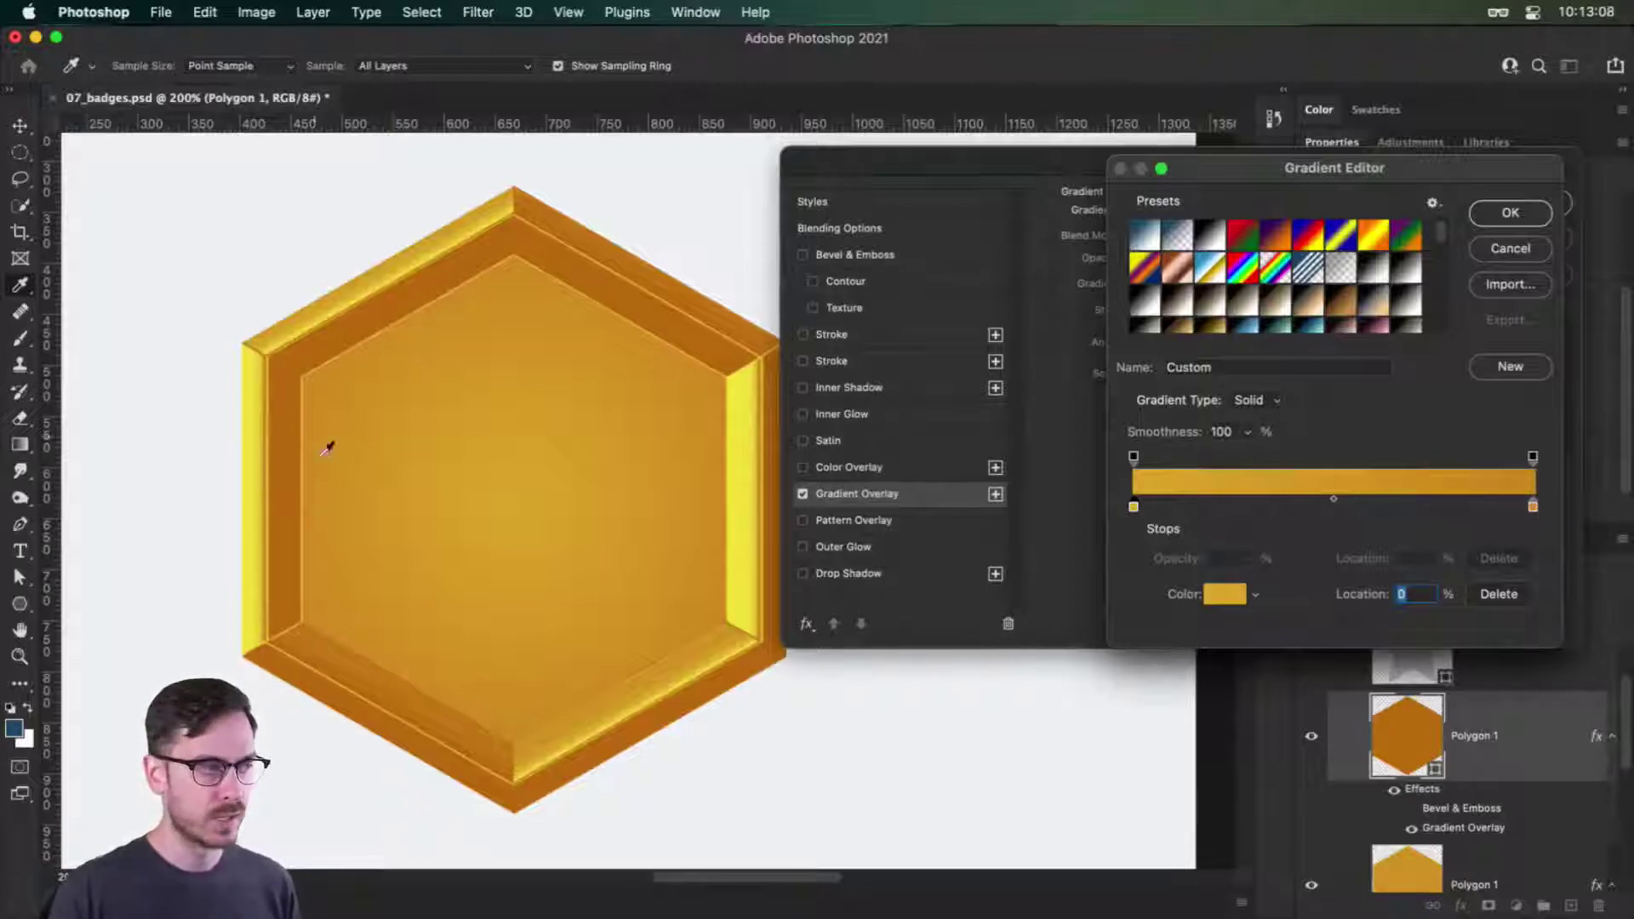
pyautogui.doubleClick(1534, 507)
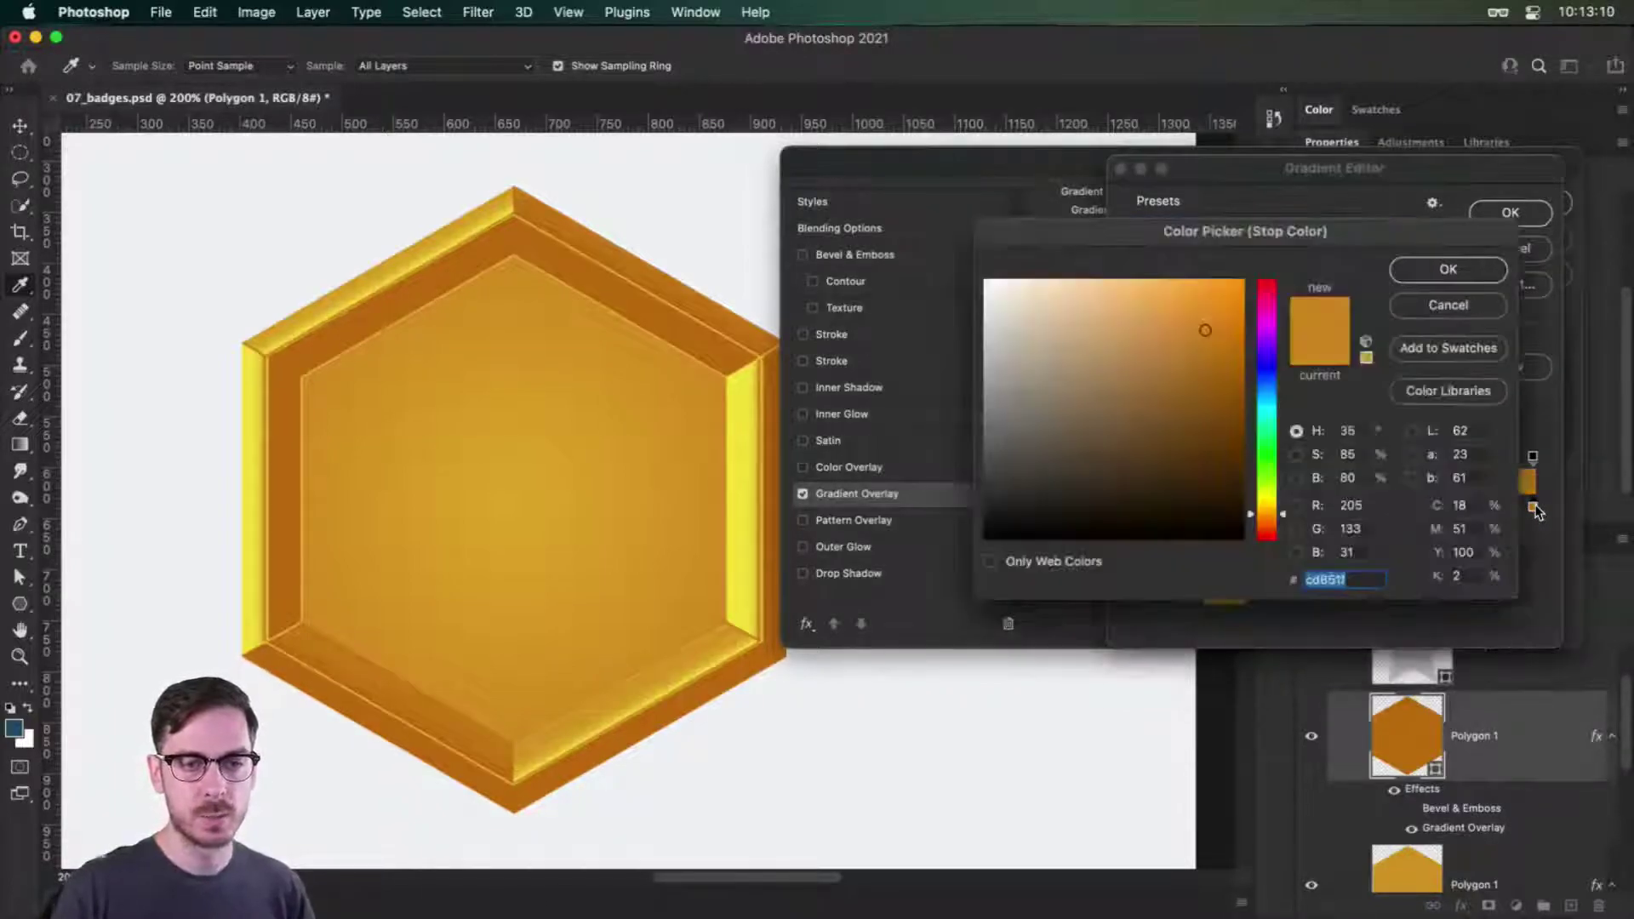
pyautogui.moveTo(1209, 334); pyautogui.dragTo(1222, 342)
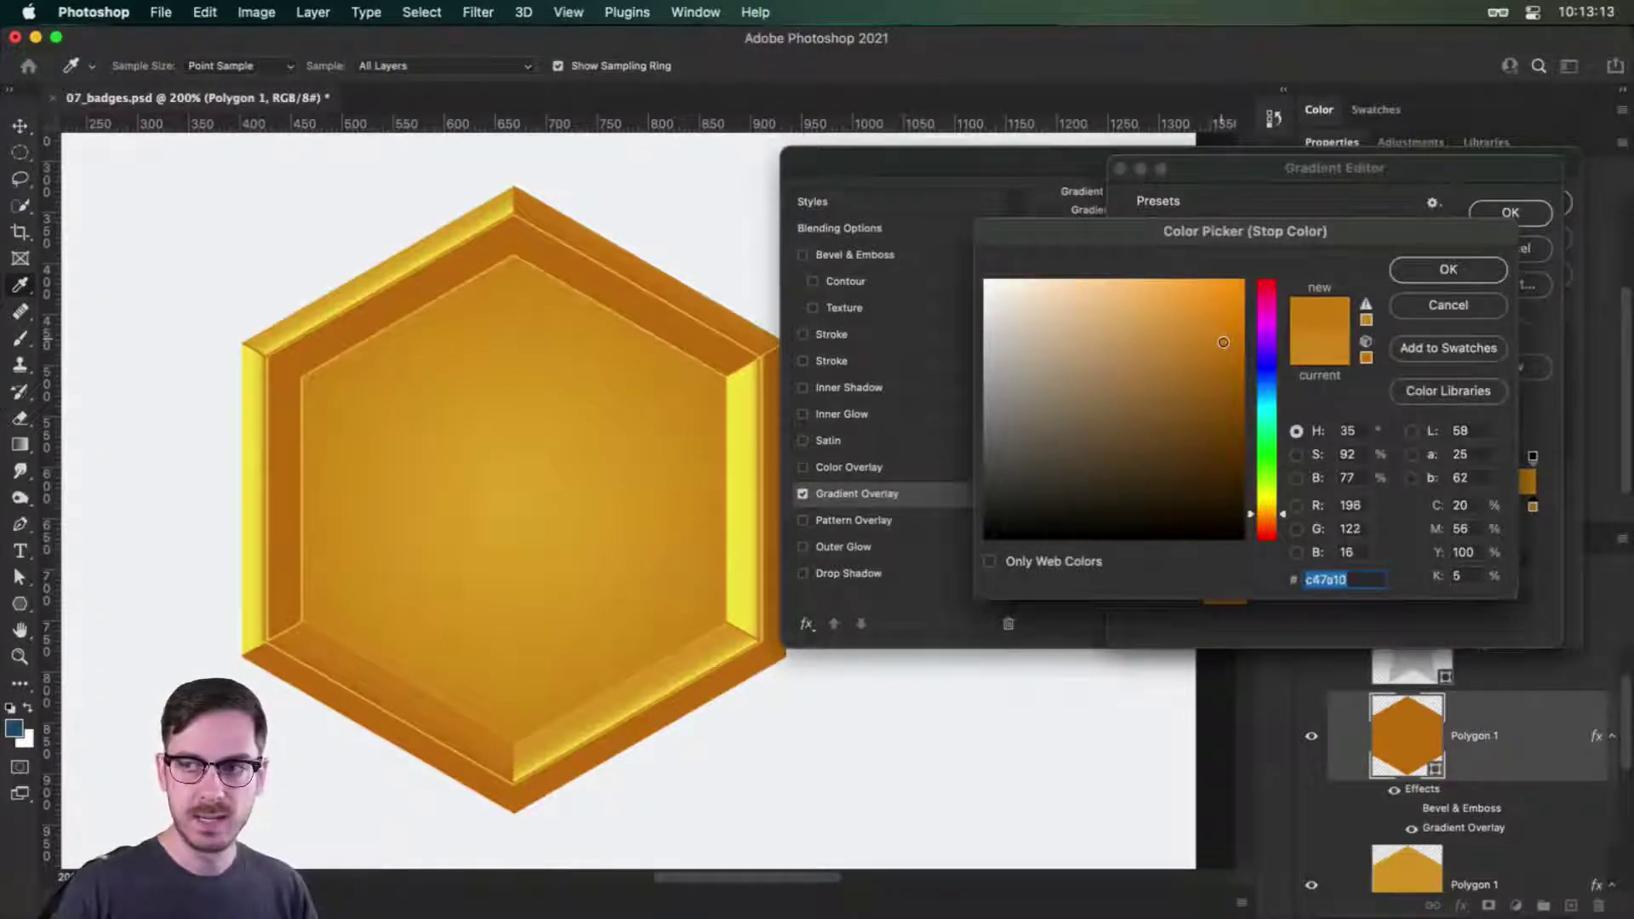
pyautogui.click(1448, 269)
pyautogui.click(1511, 213)
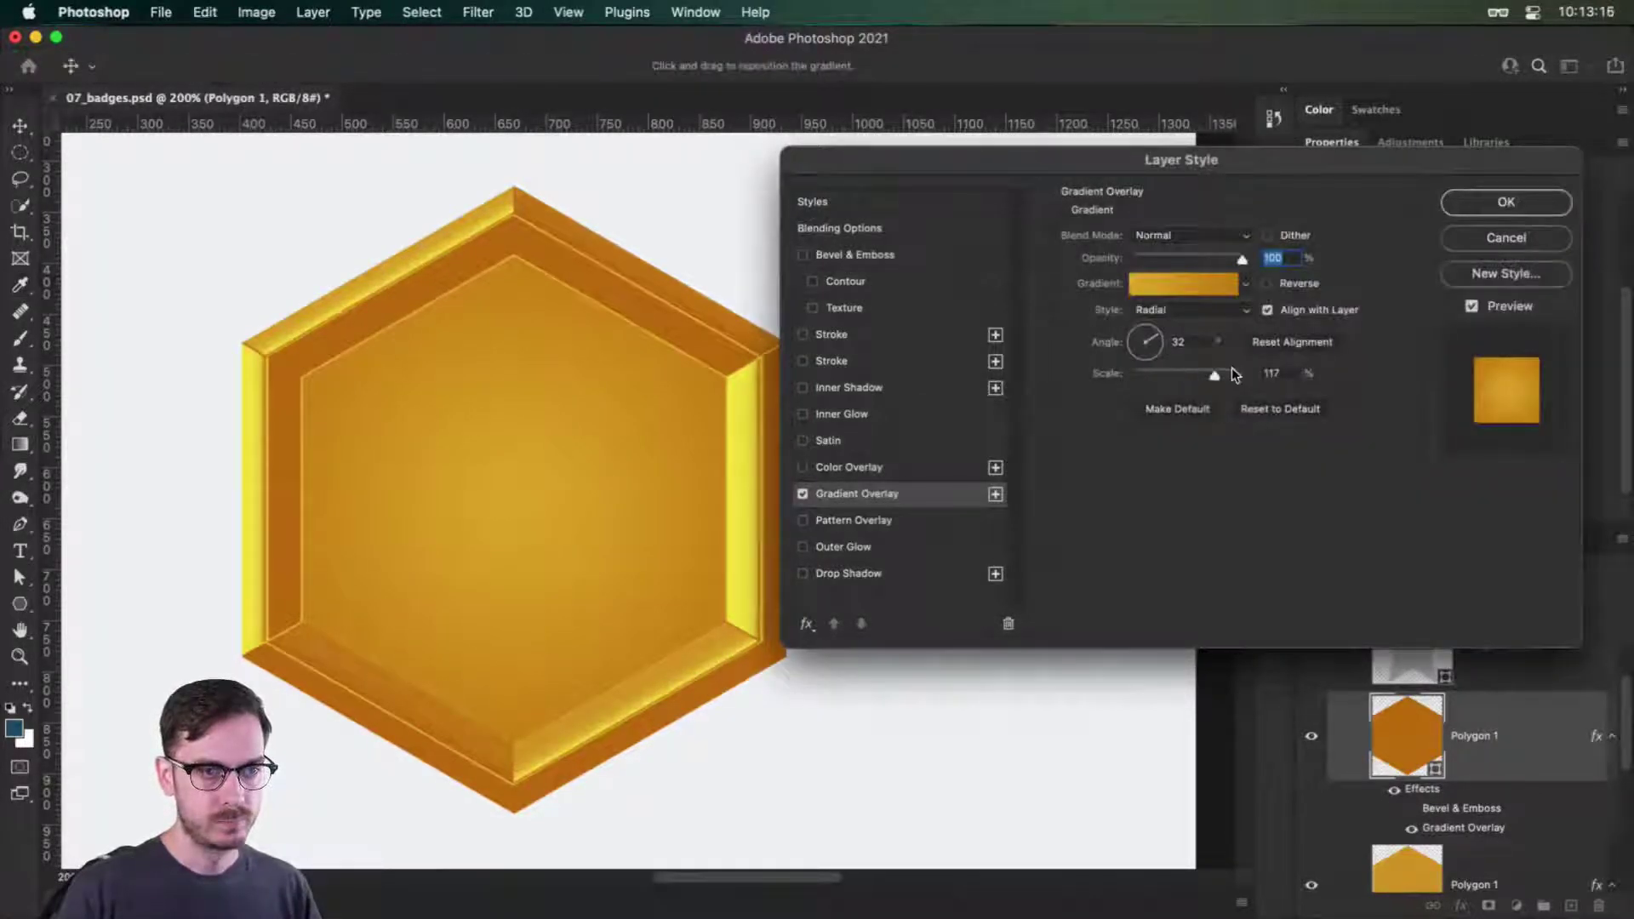
pyautogui.click(1159, 337)
pyautogui.moveTo(1159, 337); pyautogui.dragTo(1158, 337)
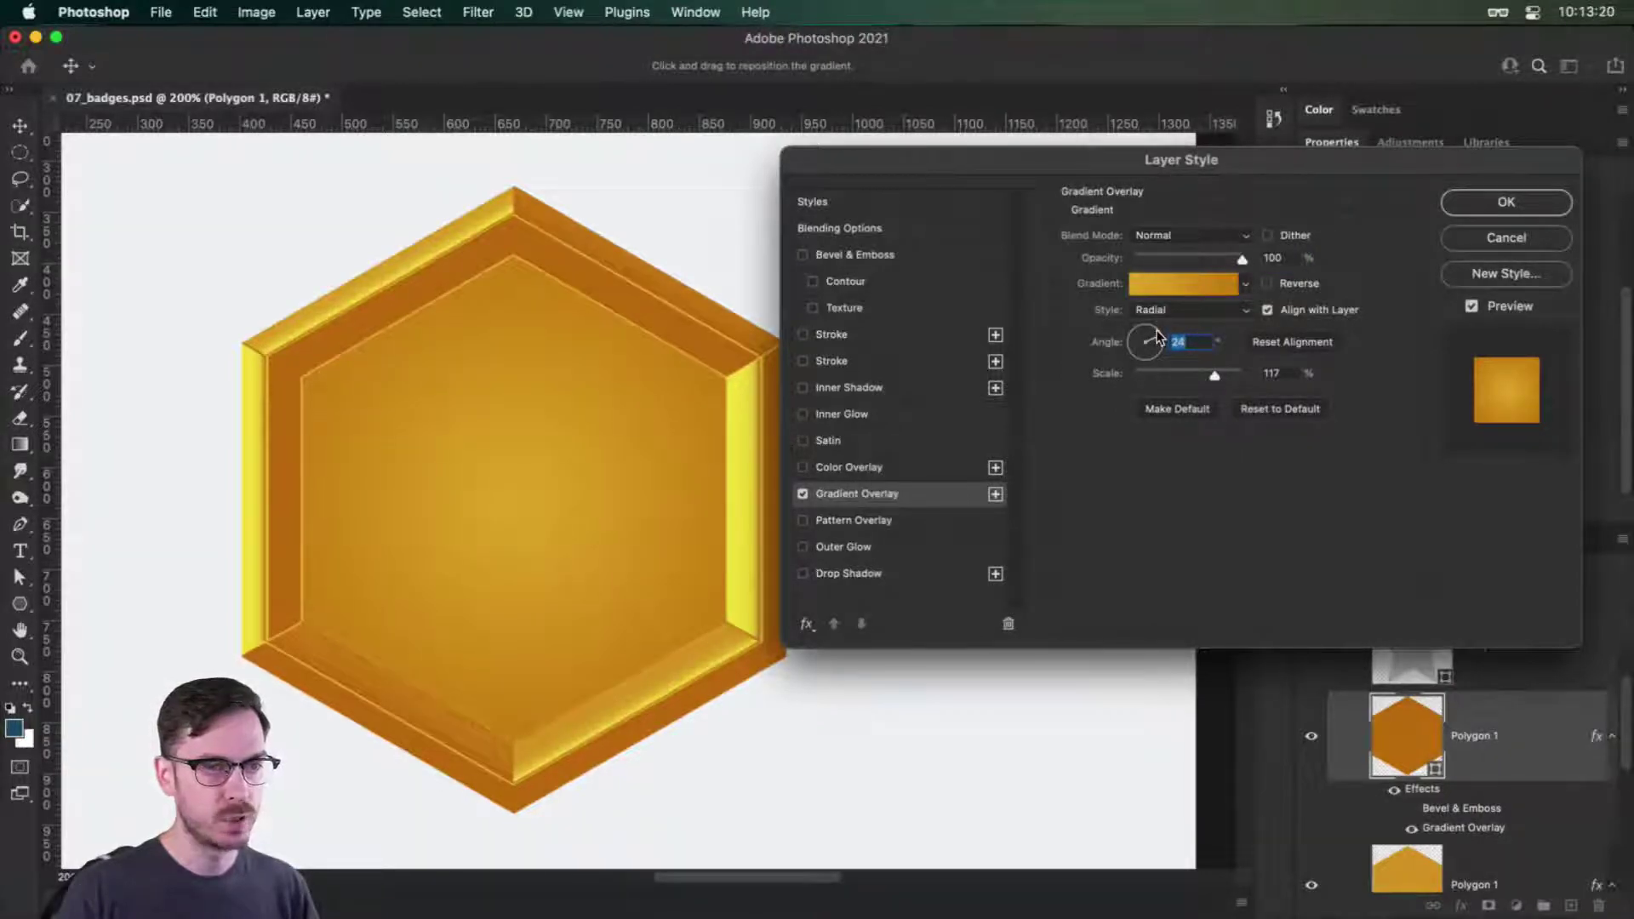
# Enable Bevel & Emboss on the inner hexagon with the Smooth technique and a depth of 199%.
pyautogui.click(885, 255)
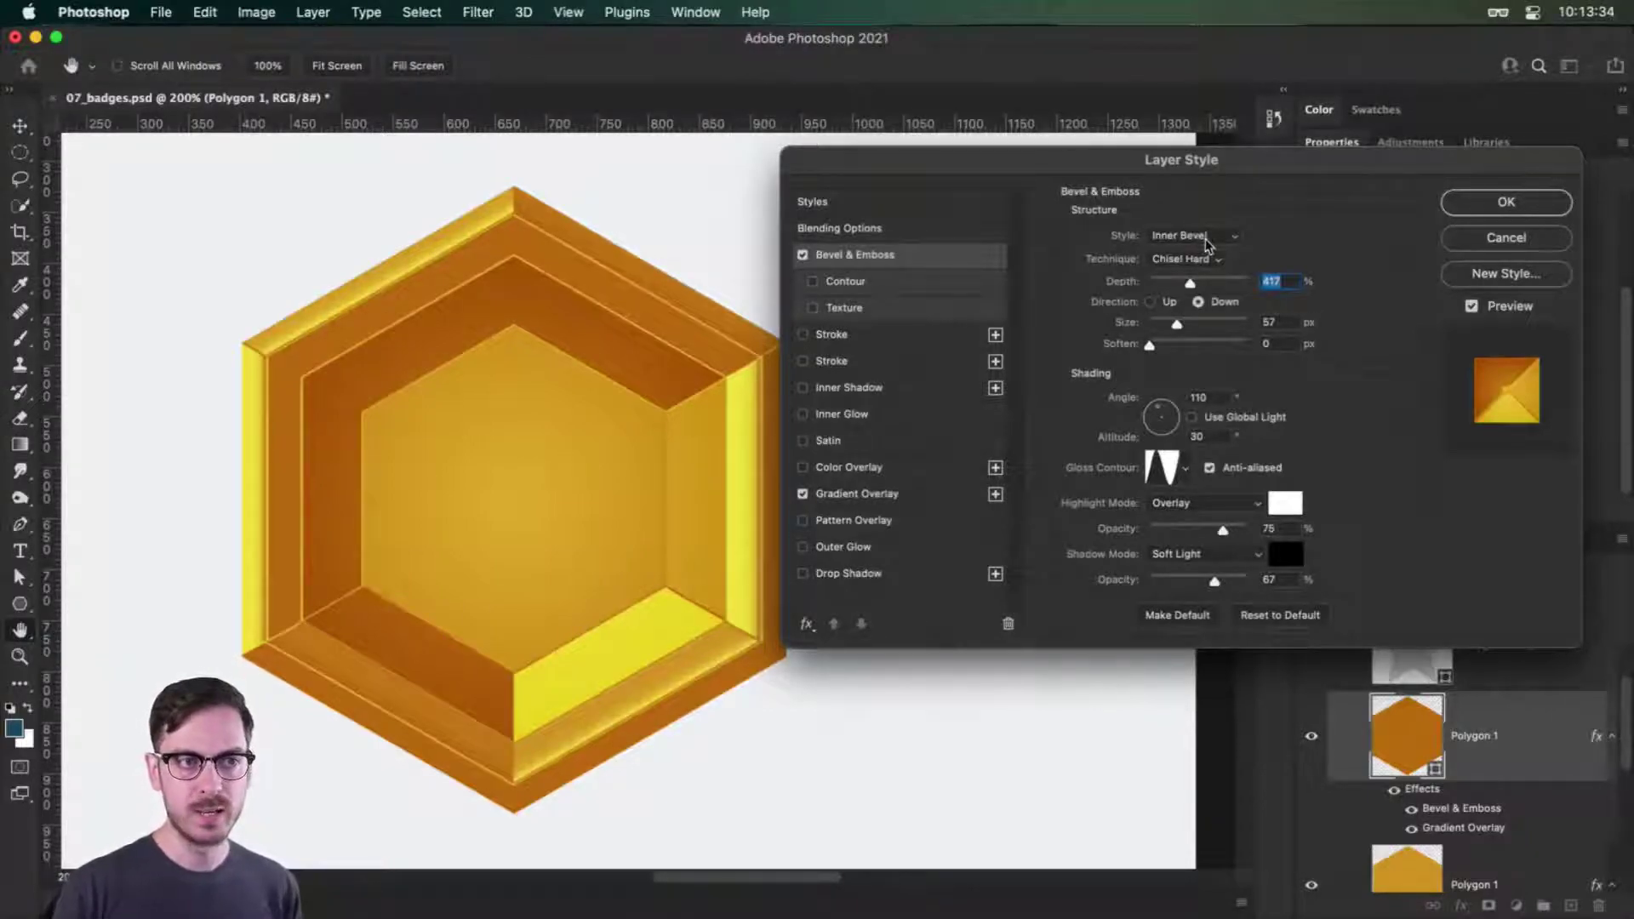
pyautogui.click(1202, 257)
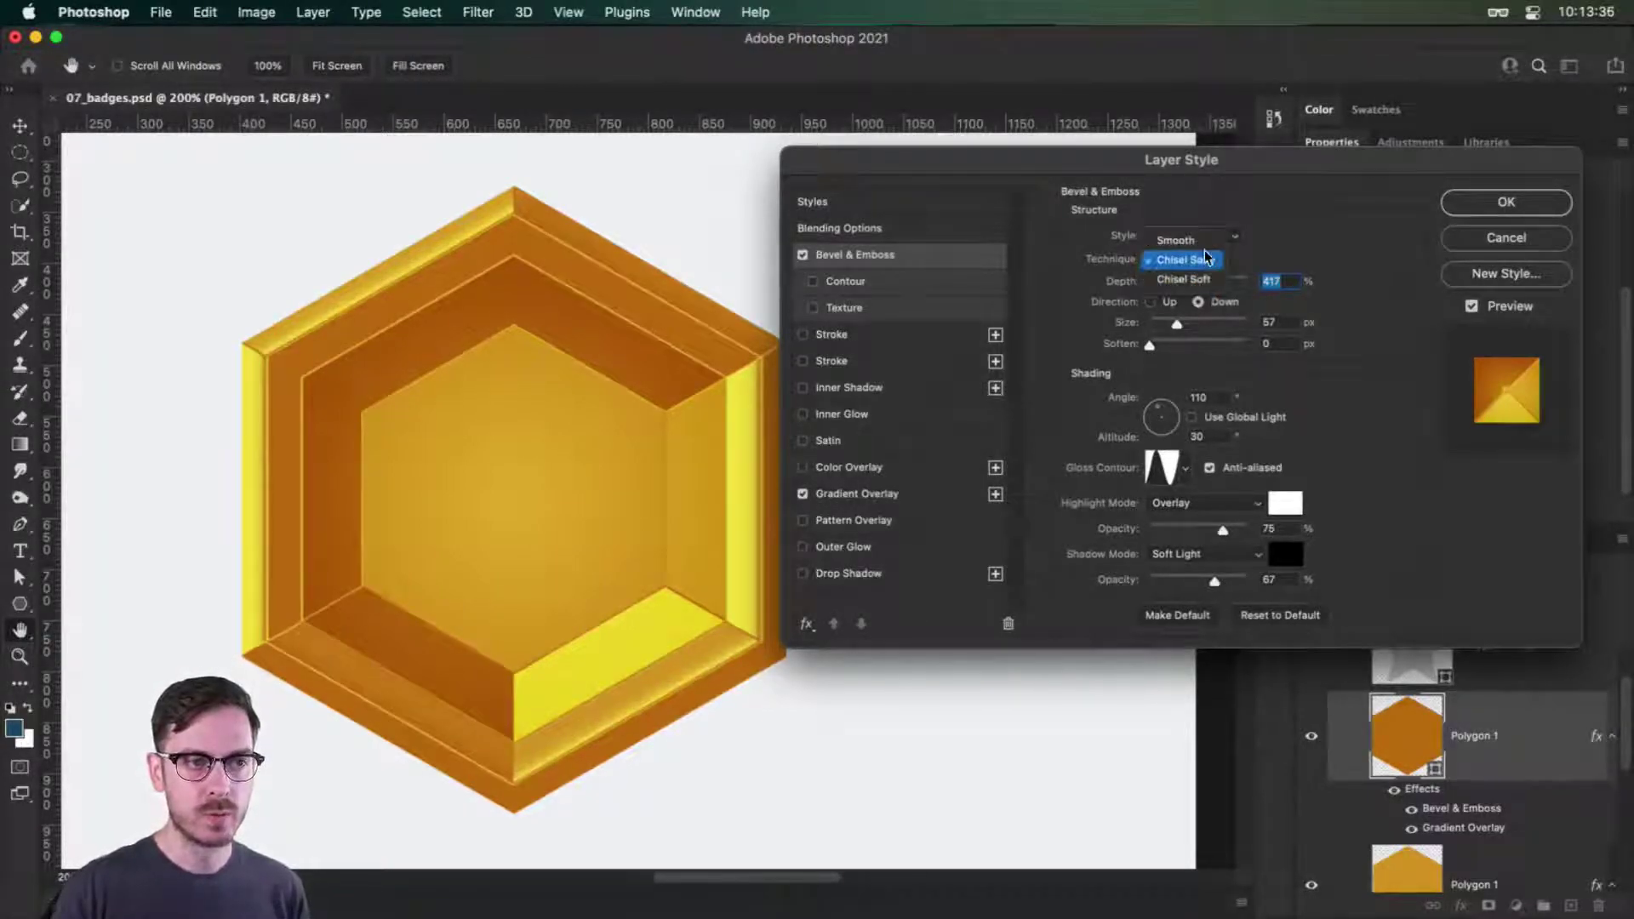
pyautogui.click(1206, 243)
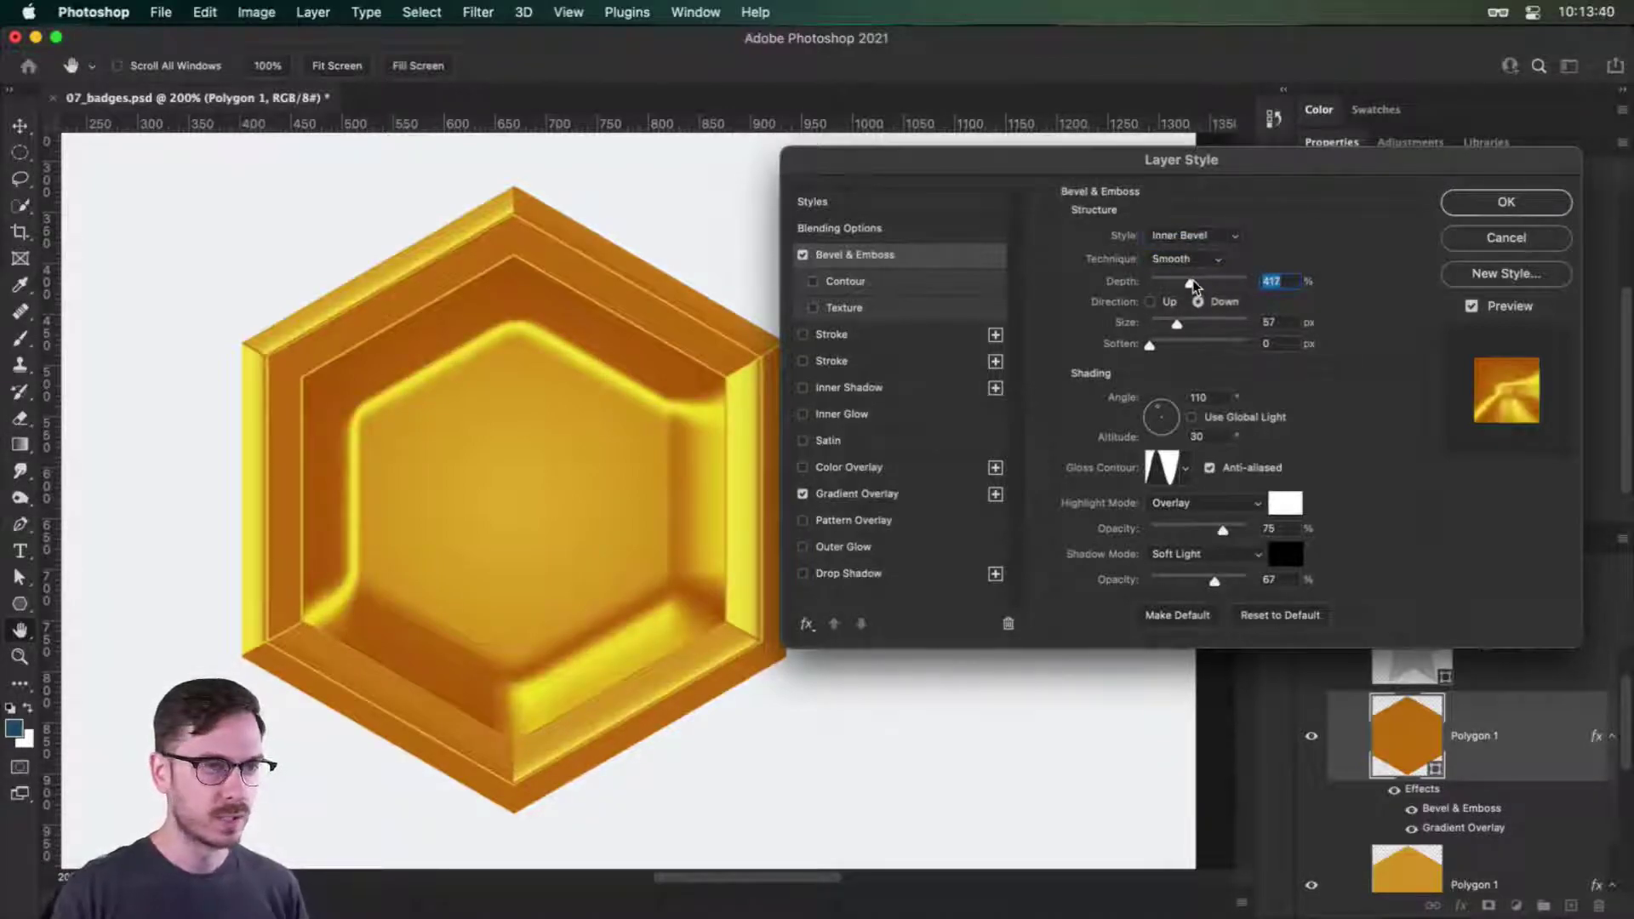
pyautogui.moveTo(1192, 283); pyautogui.dragTo(1169, 280)
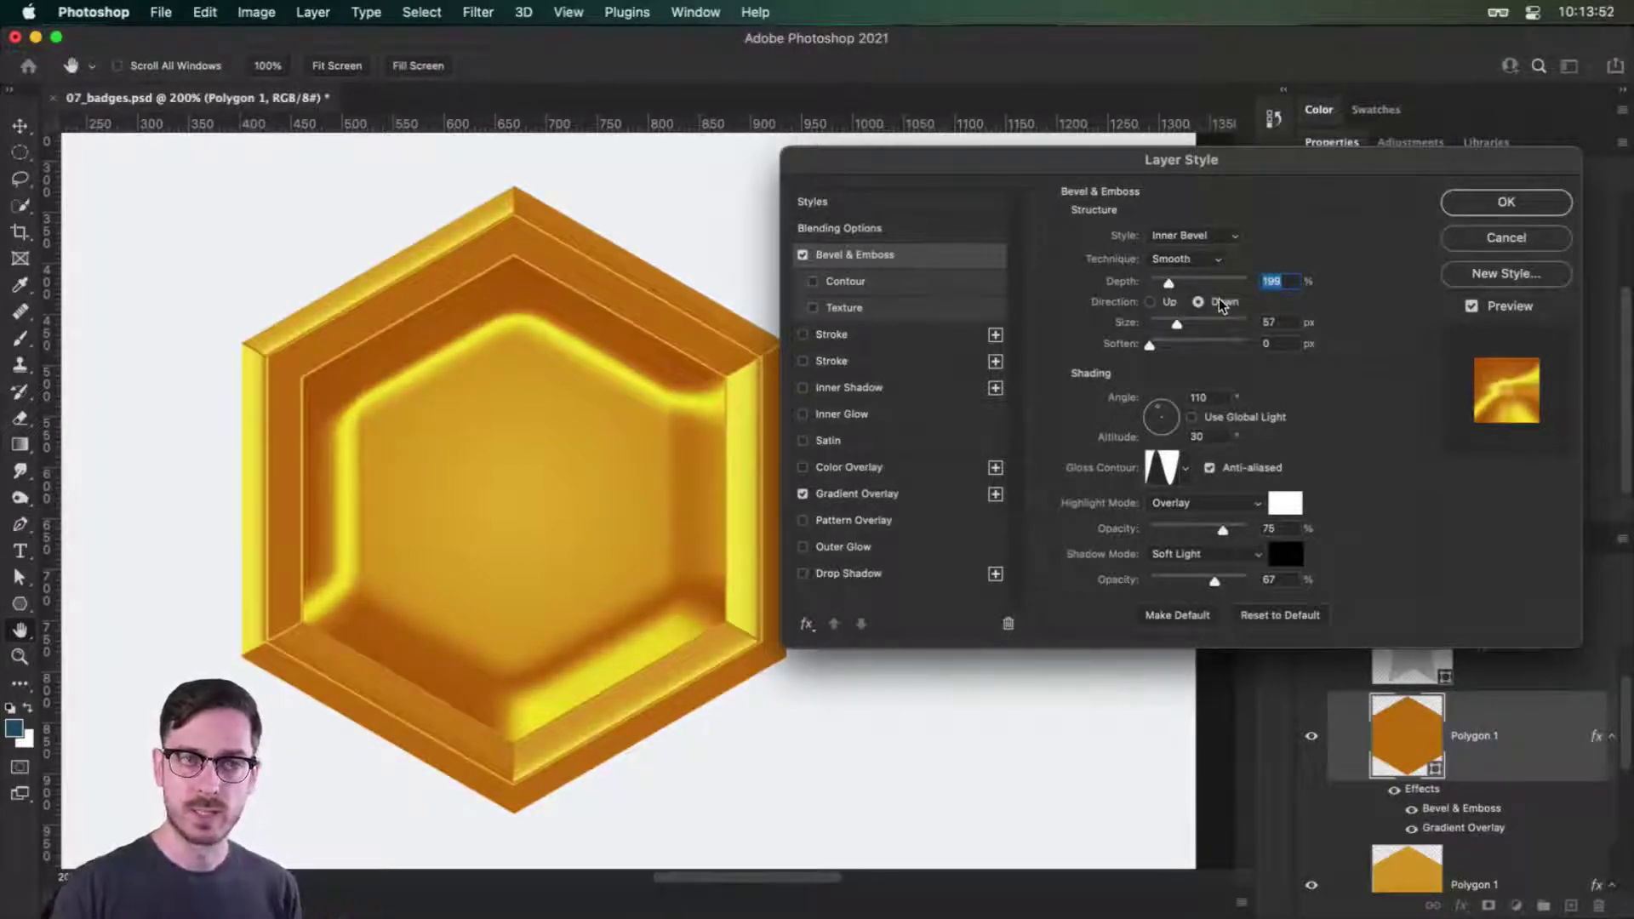
# Set the inner hexagon's bevel direction to Up, its size to 10 px and its shading altitude to 50°.
pyautogui.click(1160, 302)
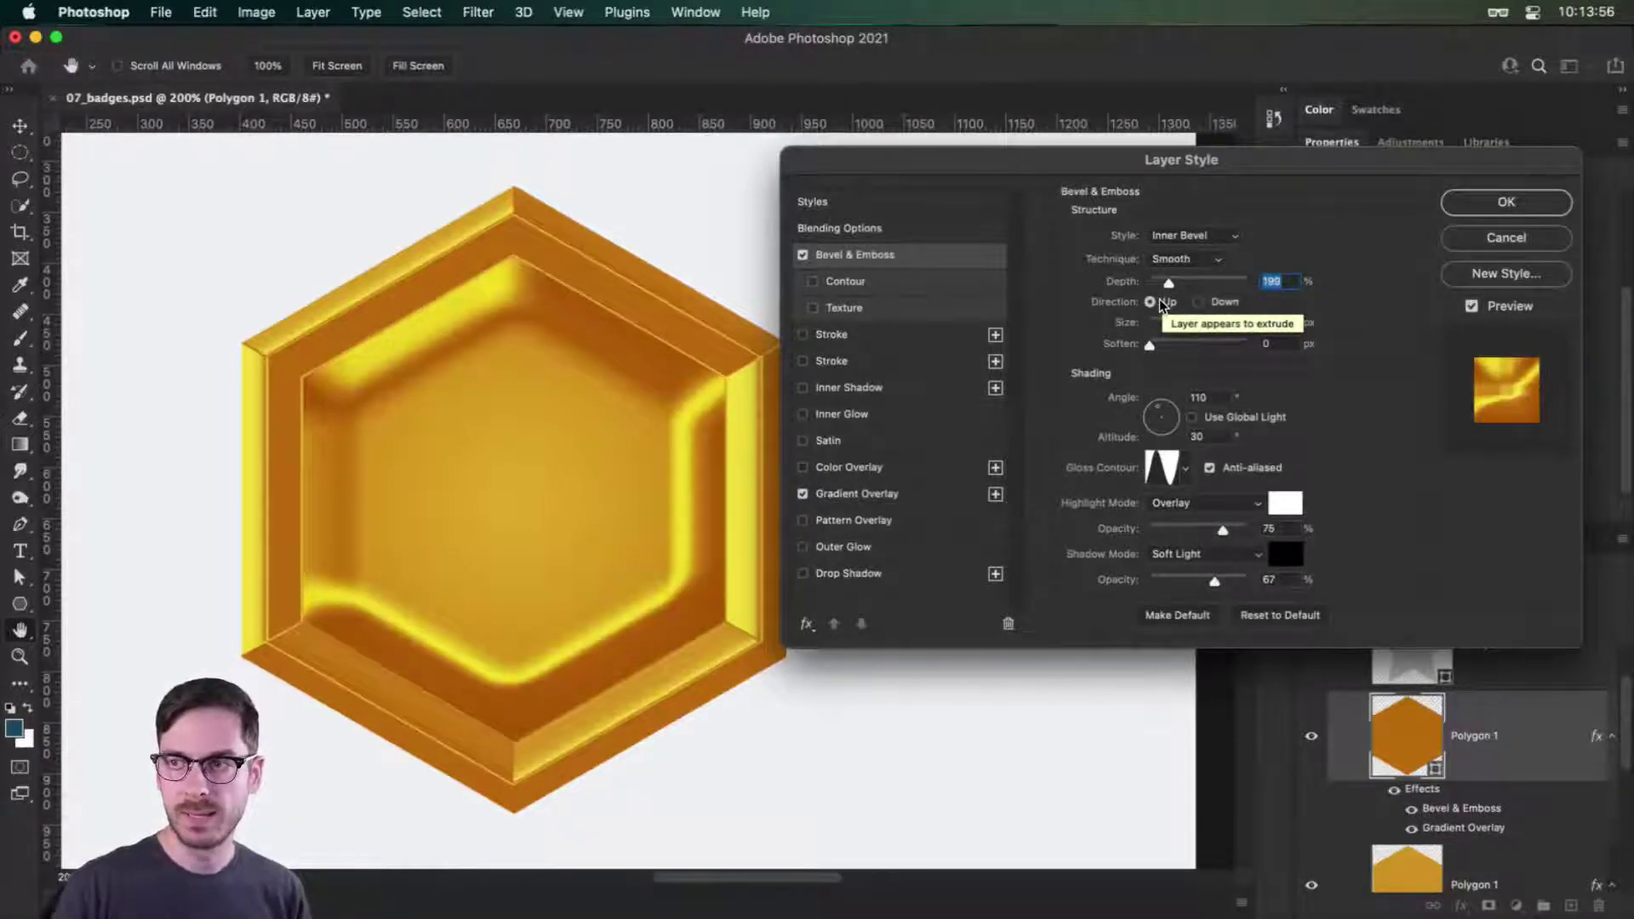
pyautogui.click(1160, 321)
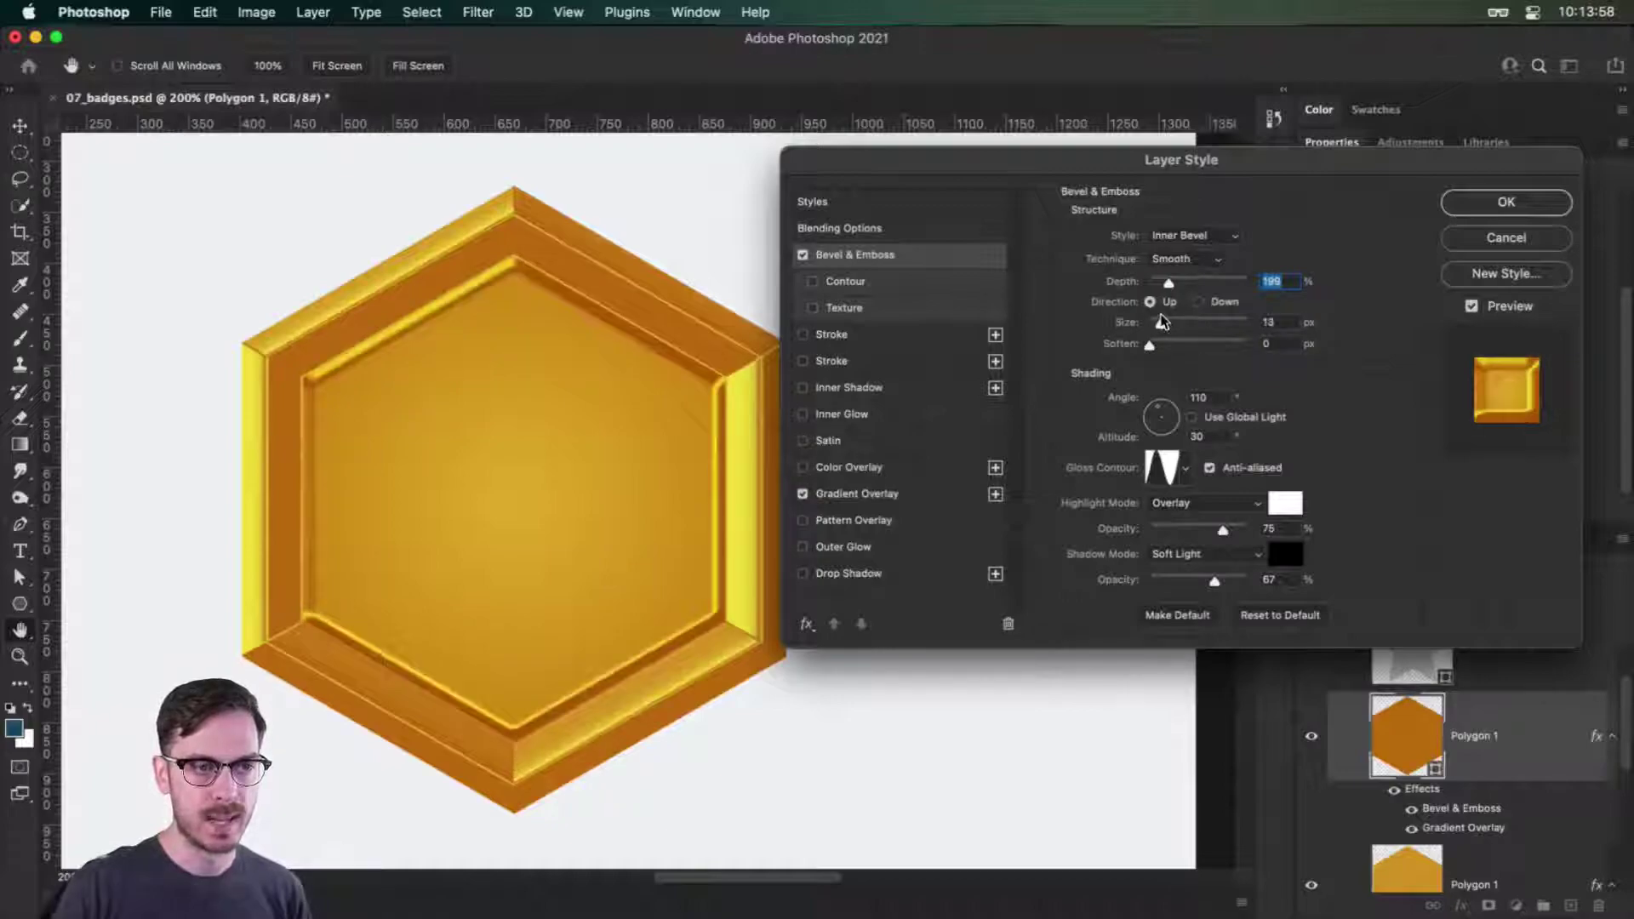
pyautogui.moveTo(1161, 321); pyautogui.dragTo(1160, 321)
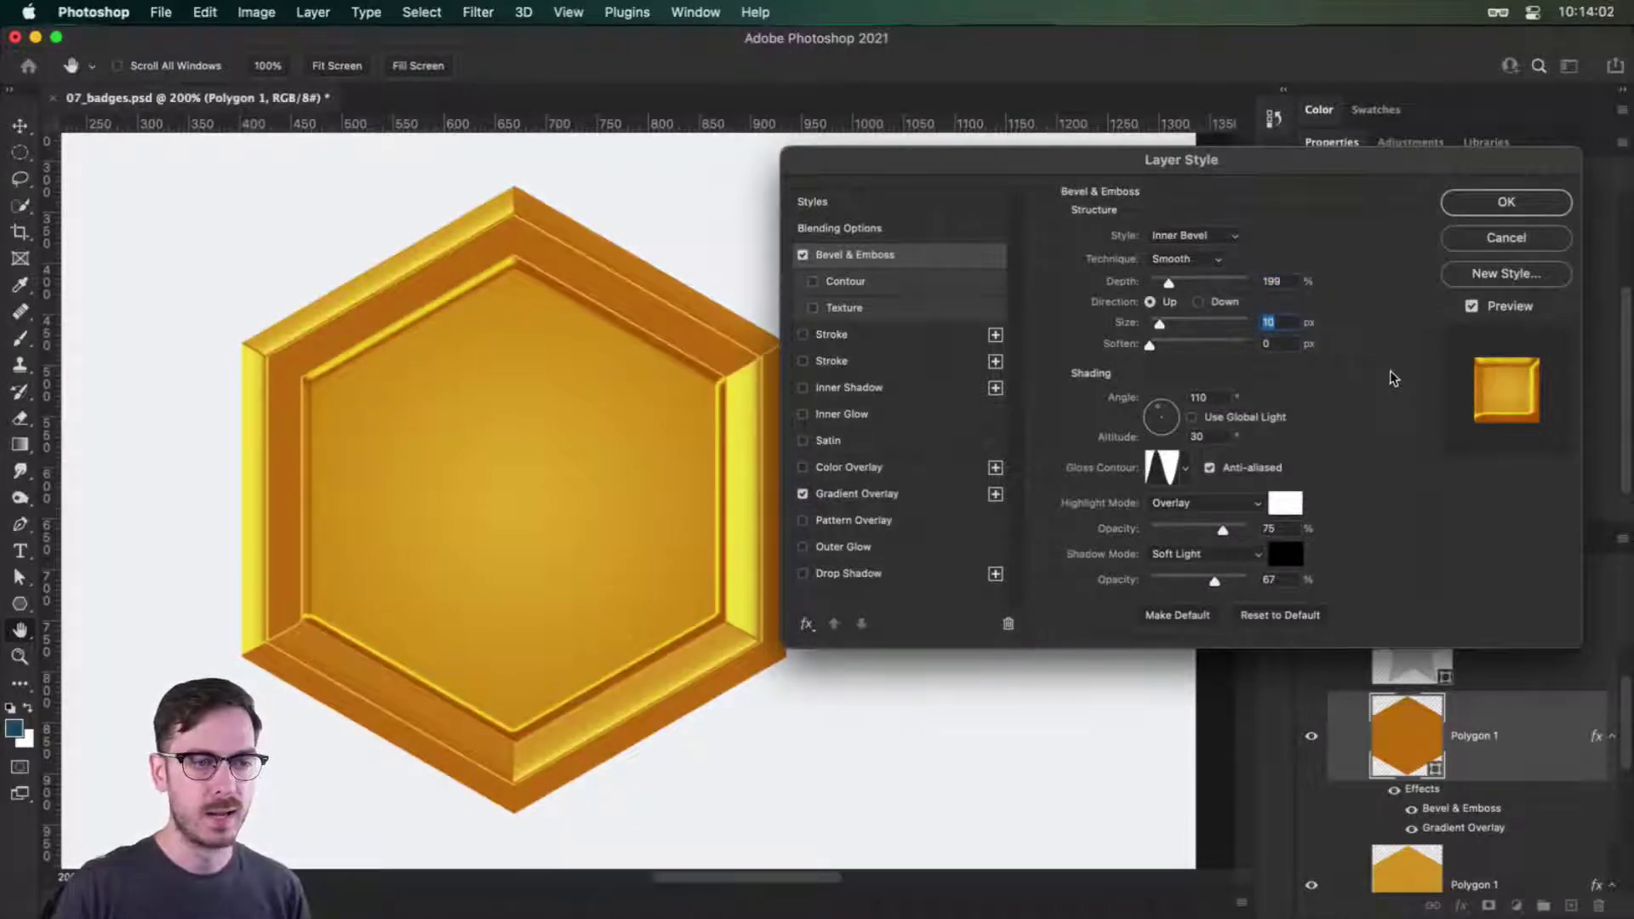
pyautogui.click(1220, 446)
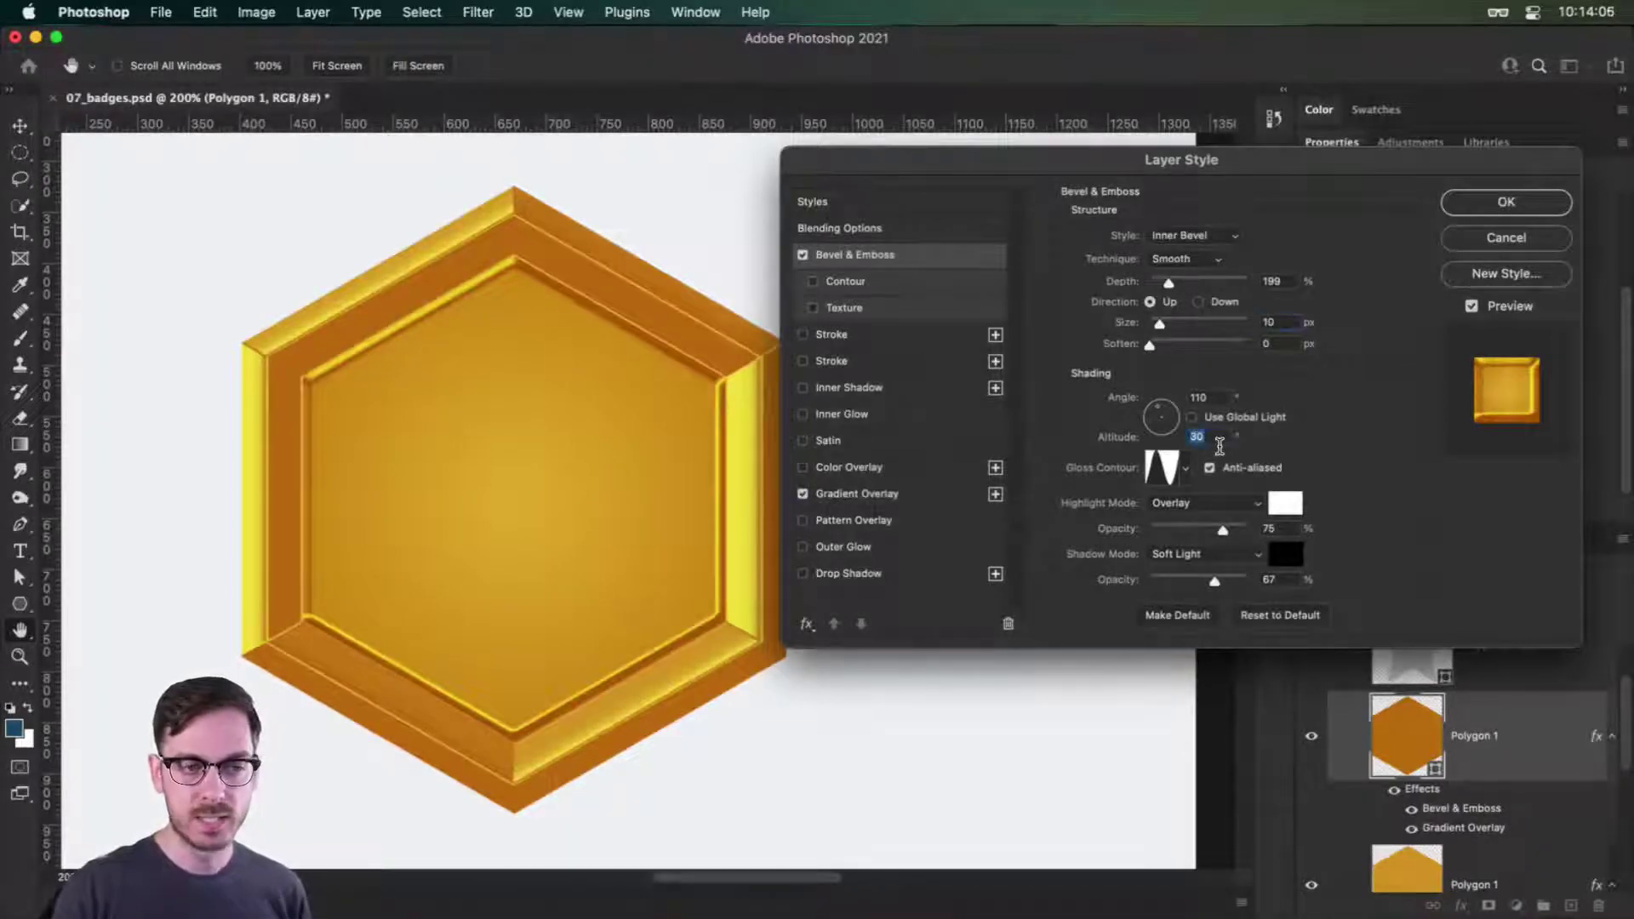
pyautogui.hotkey('shift', 'Up')
pyautogui.hotkey('shift', 'Up')
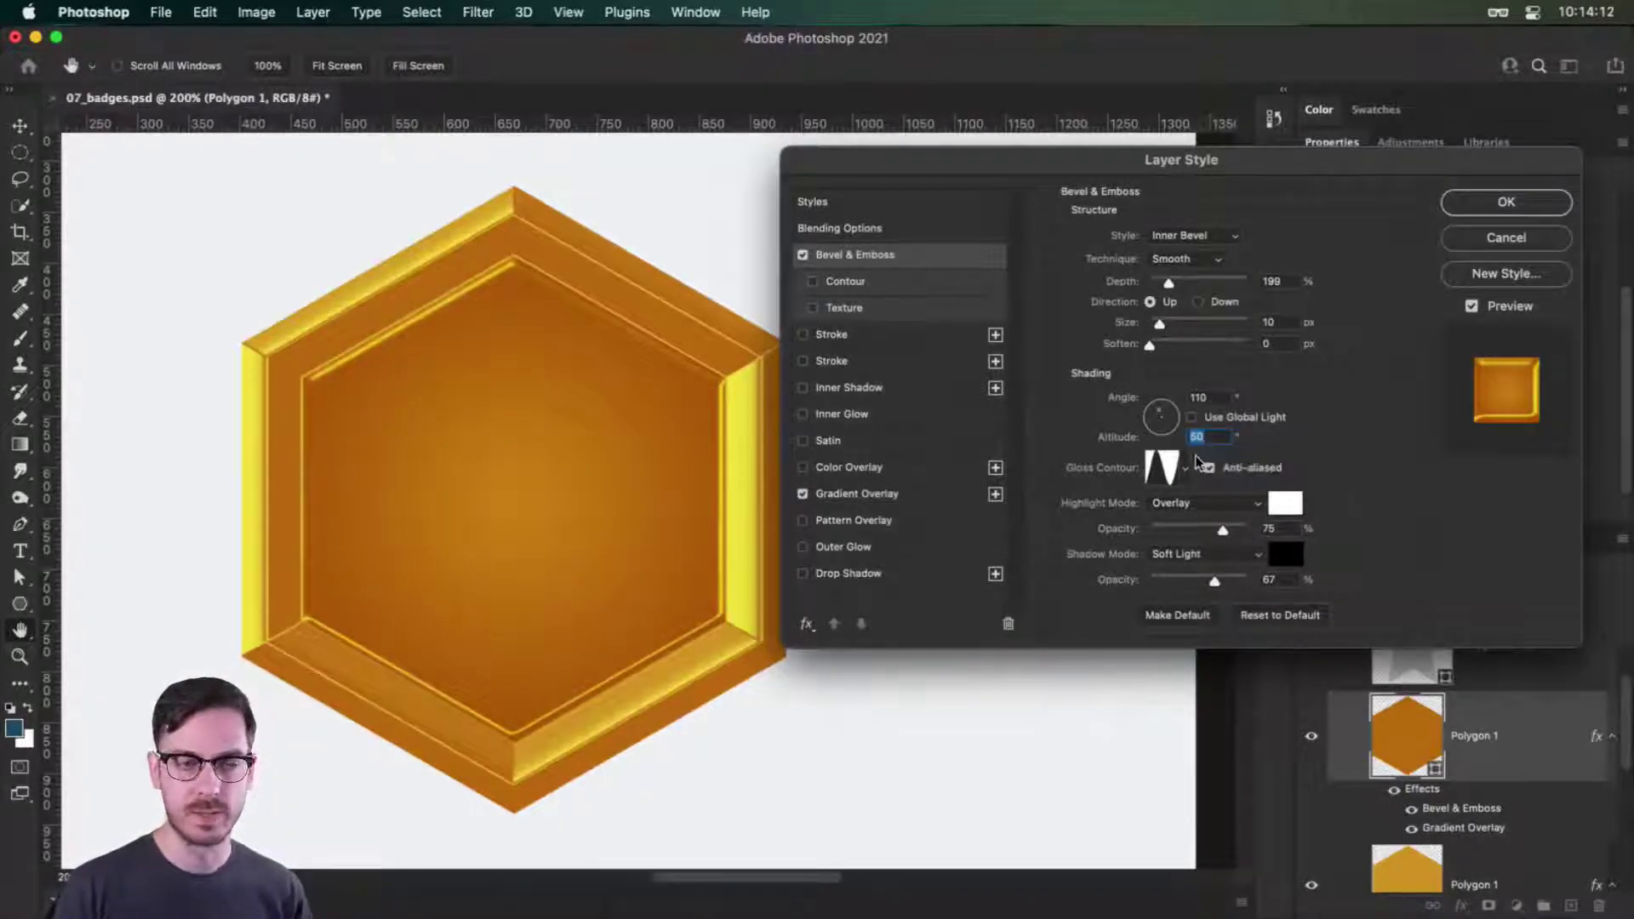
# Try several gloss contour presets on the inner hexagon's bevel and choose the one with three peaks.
pyautogui.click(1188, 466)
pyautogui.click(1063, 511)
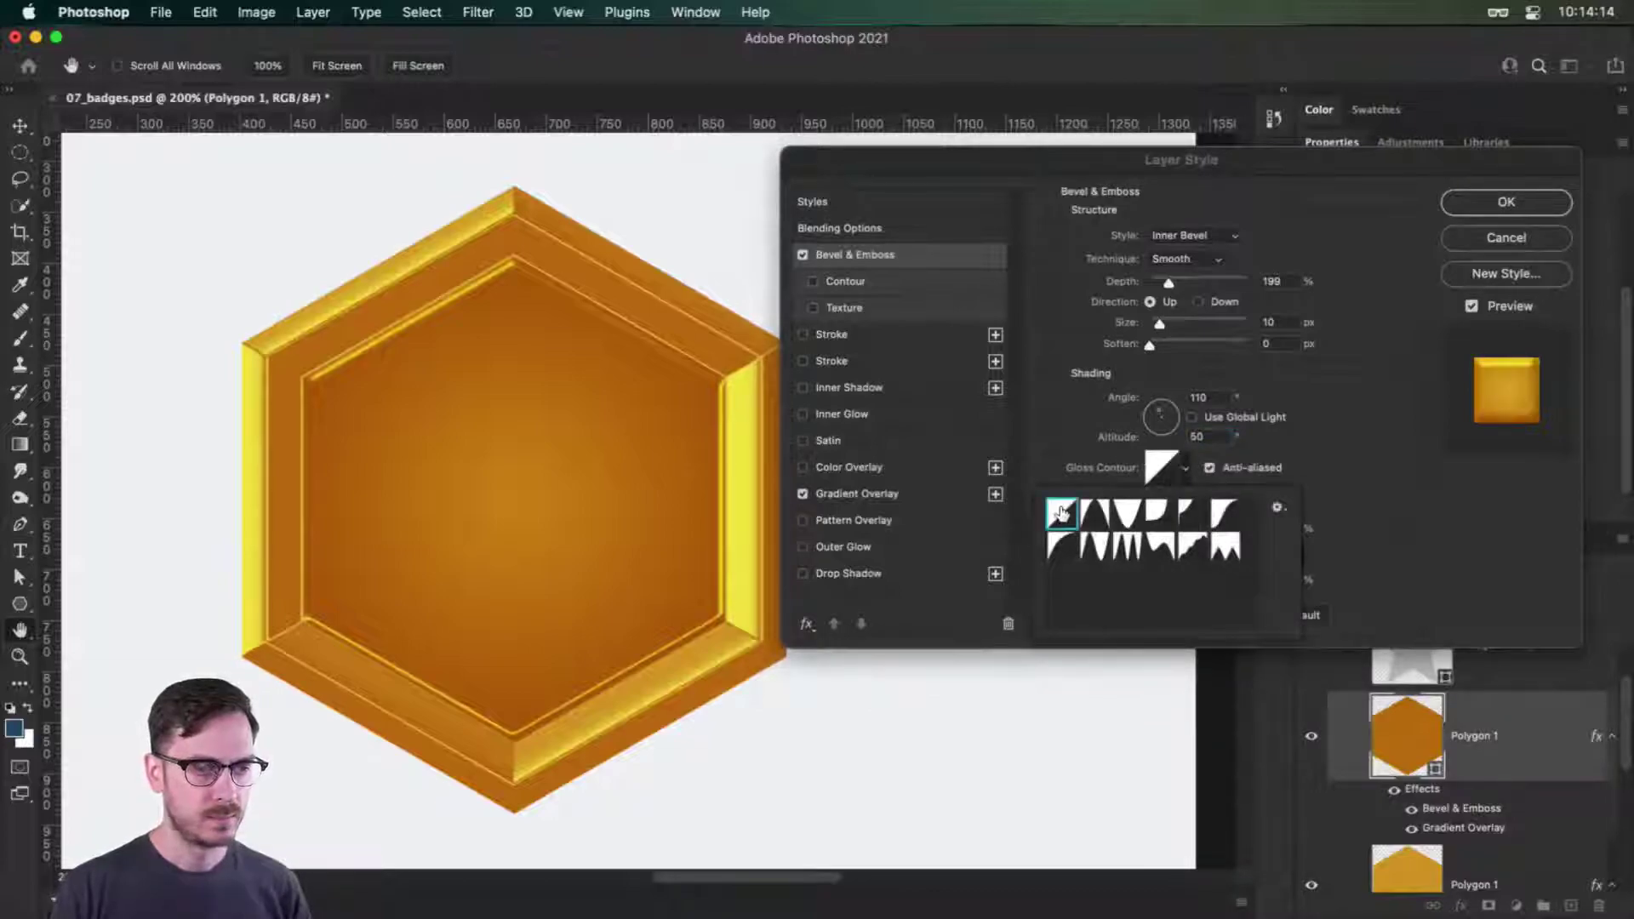
pyautogui.press('Right')
pyautogui.press('Right')
pyautogui.press('Right')
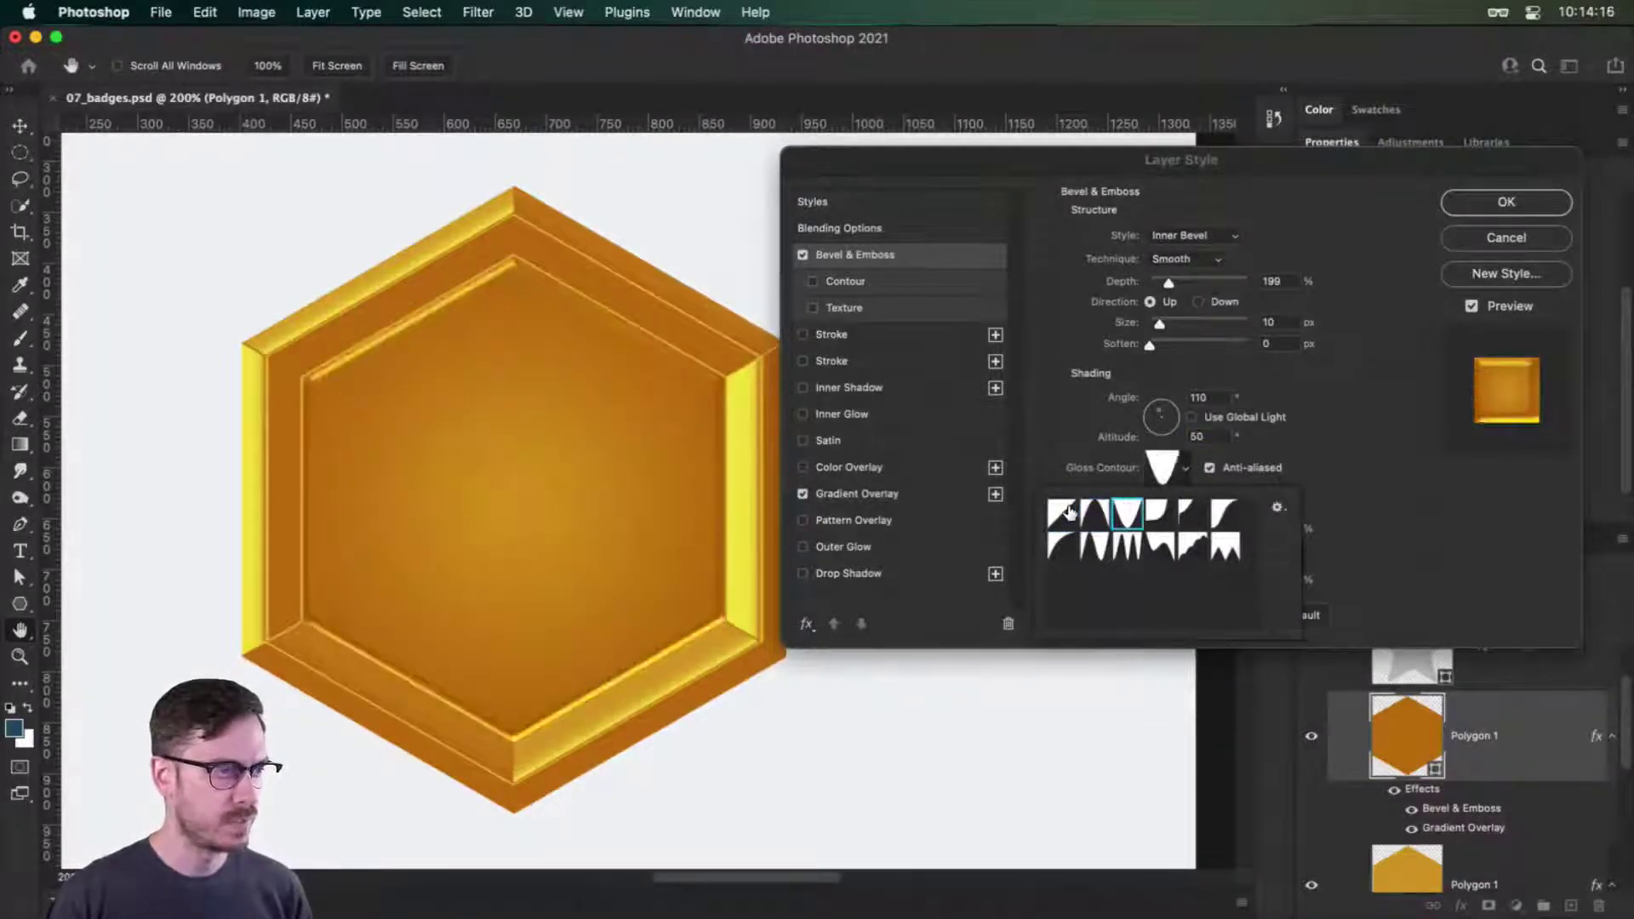
pyautogui.press('Right')
pyautogui.press('Right')
pyautogui.press('Right')
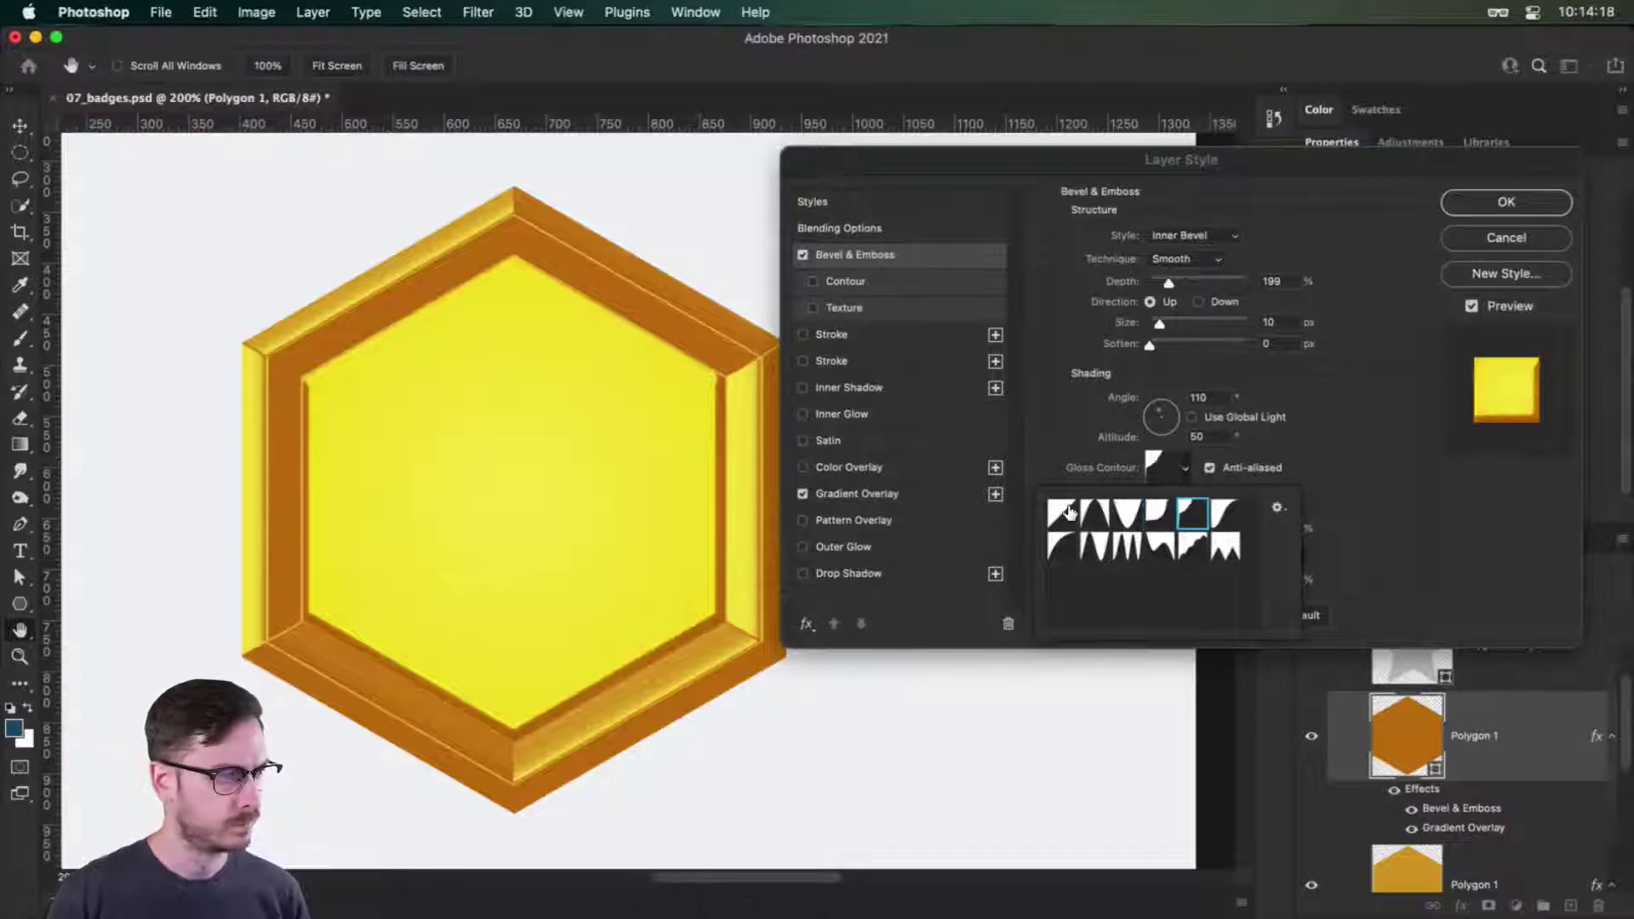
pyautogui.press('Right')
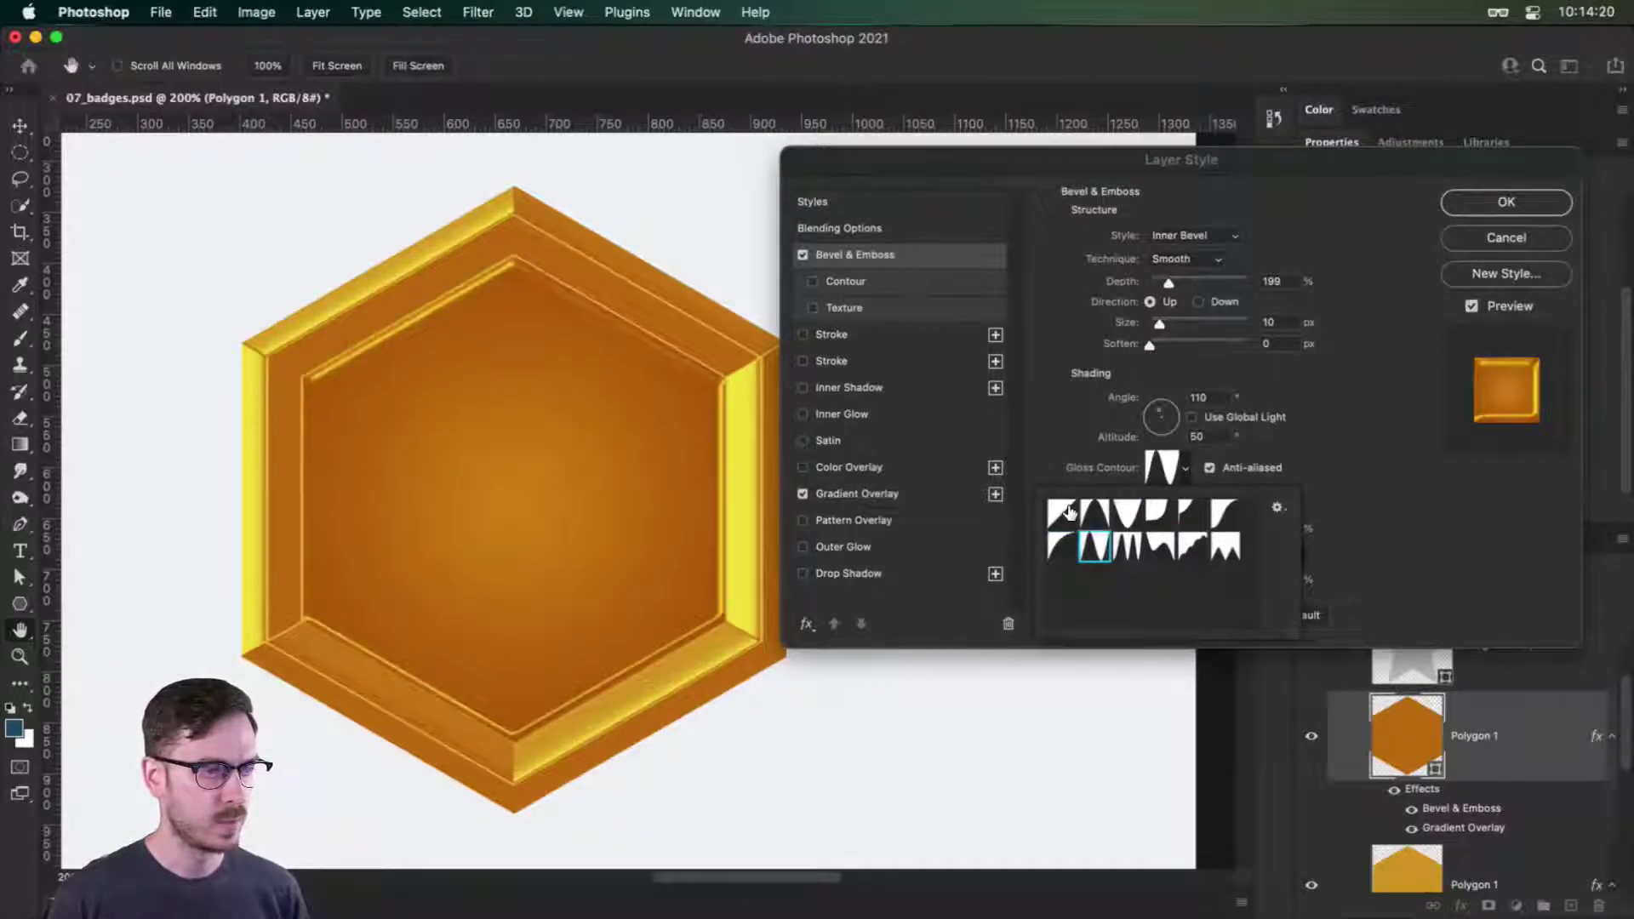
pyautogui.press('Right')
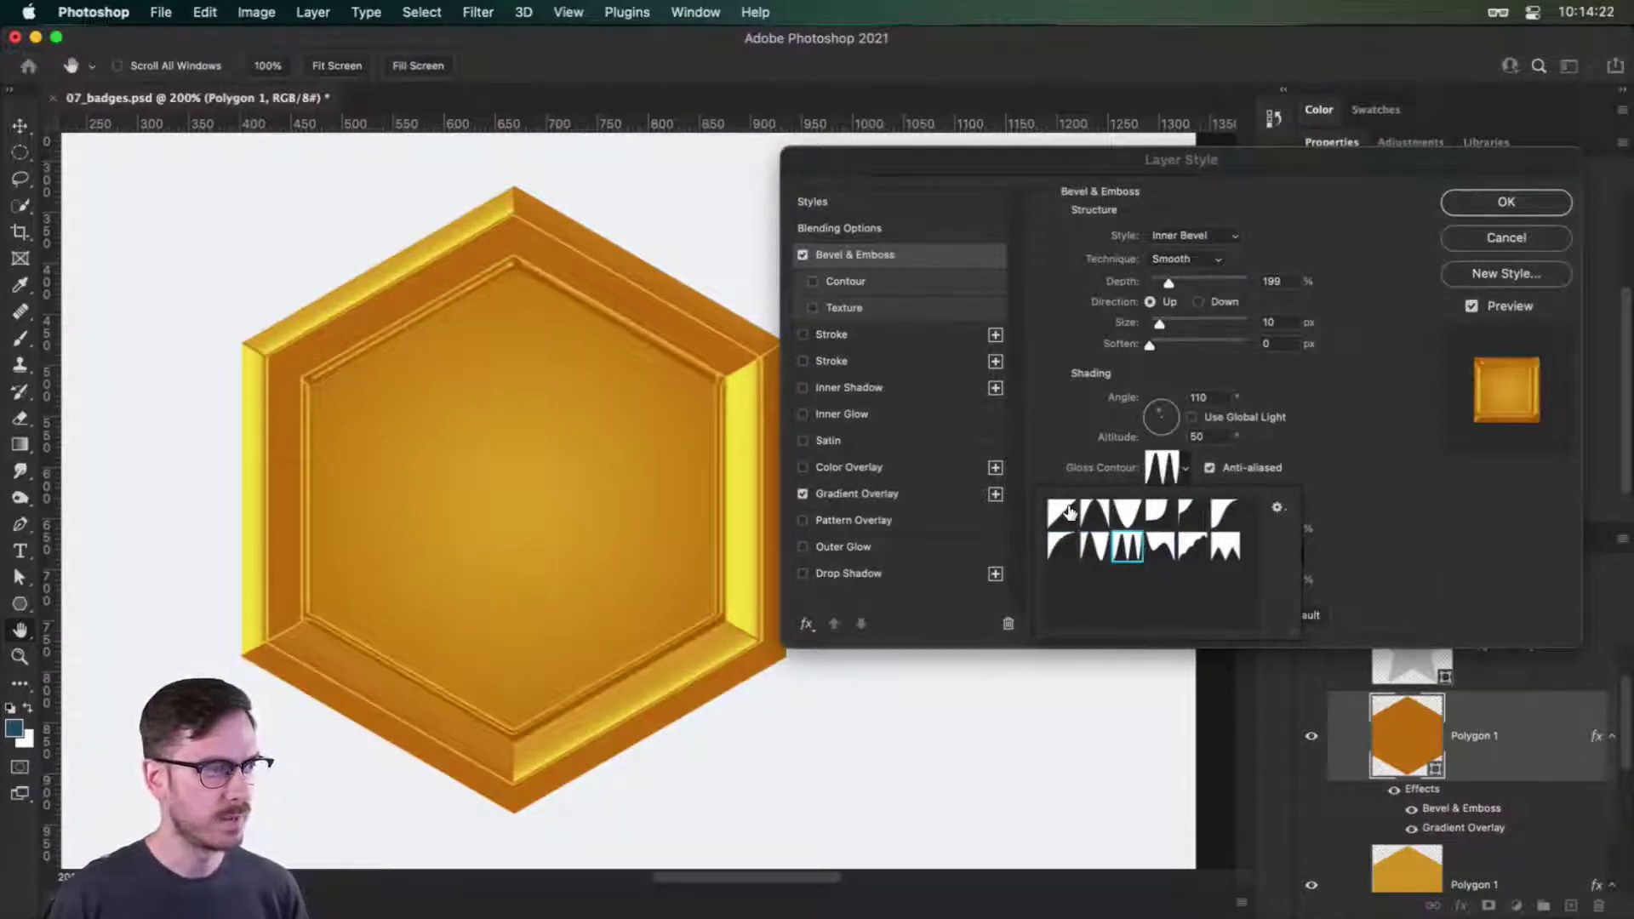
pyautogui.press('Left')
pyautogui.press('Right')
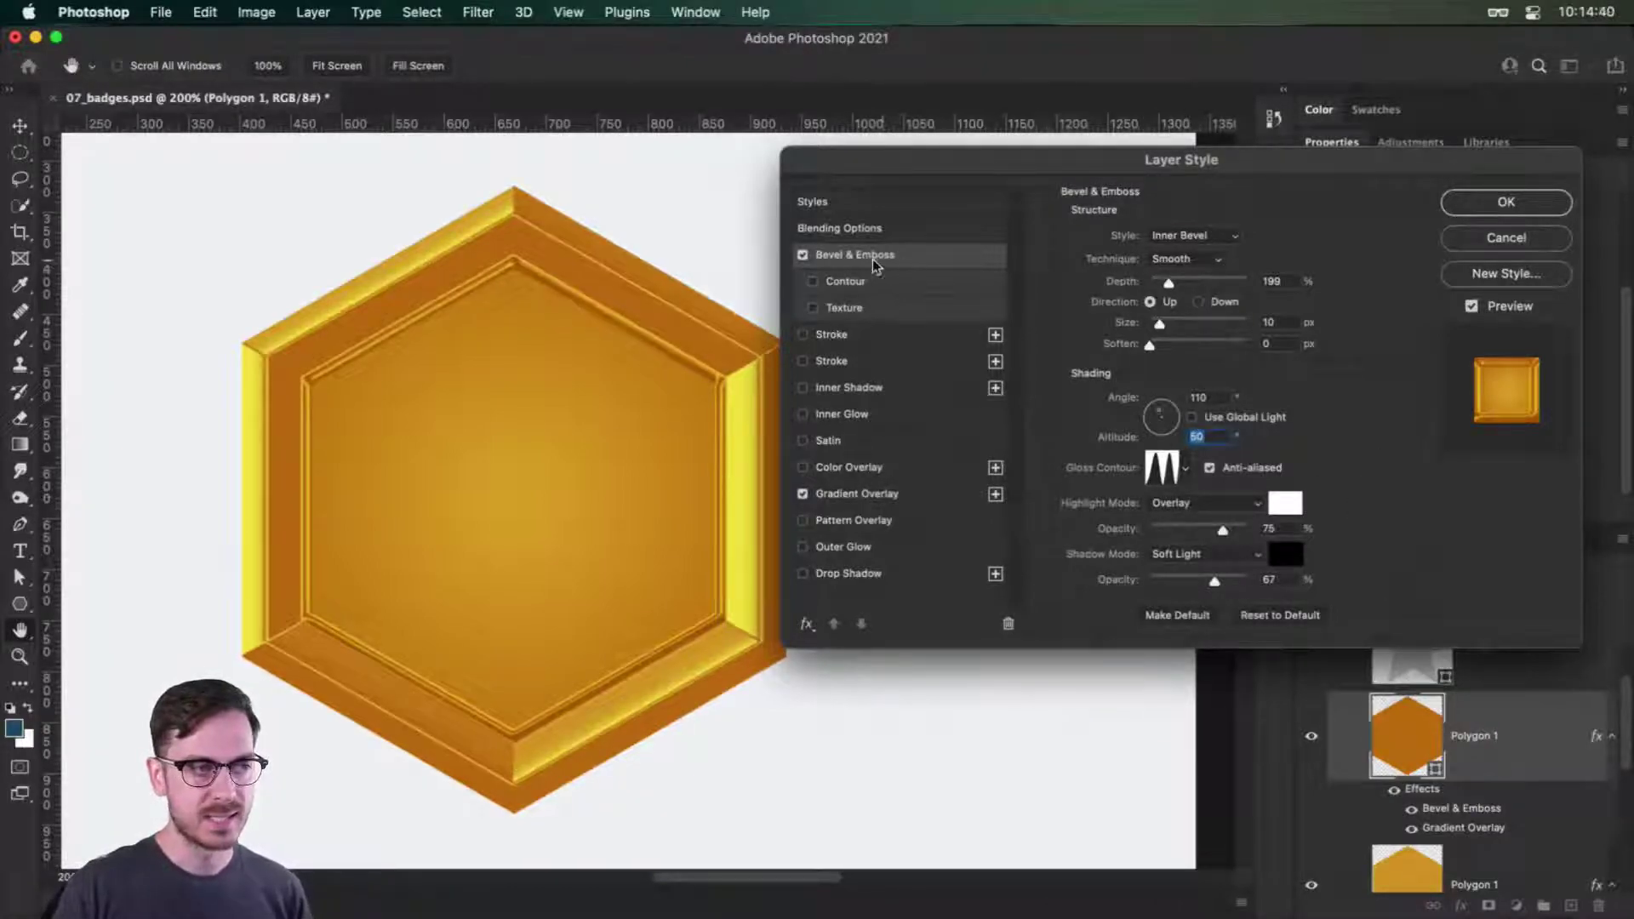
# Enable the bevel's Contour effect with the single-peak preset and compare the inner hexagon with and without the preview.
pyautogui.click(858, 281)
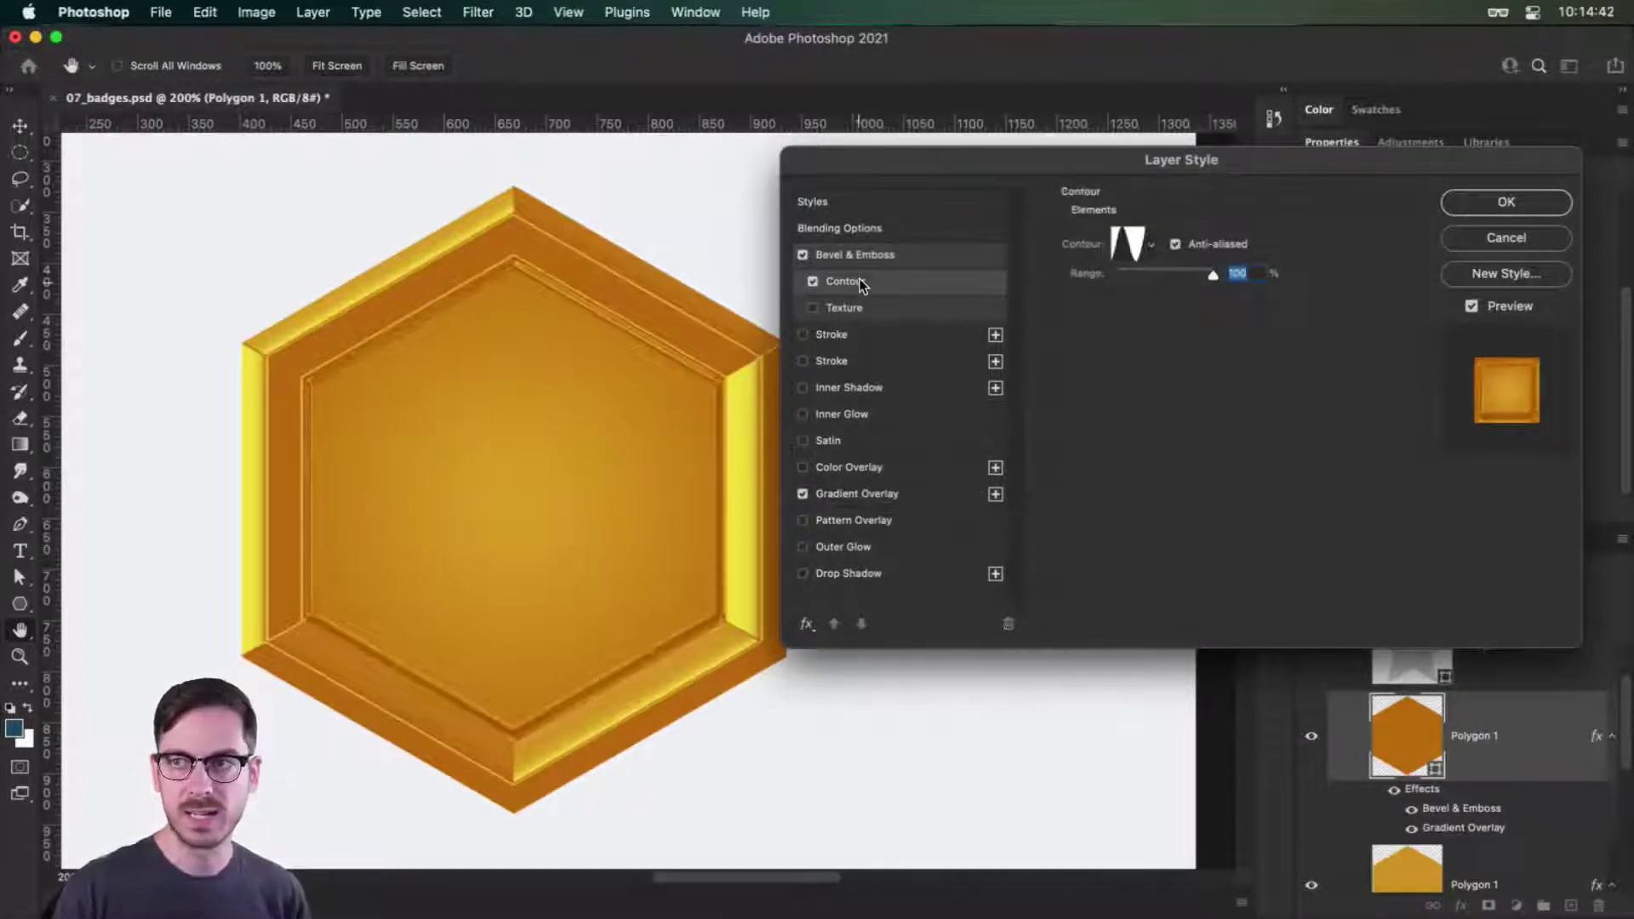
pyautogui.click(1156, 244)
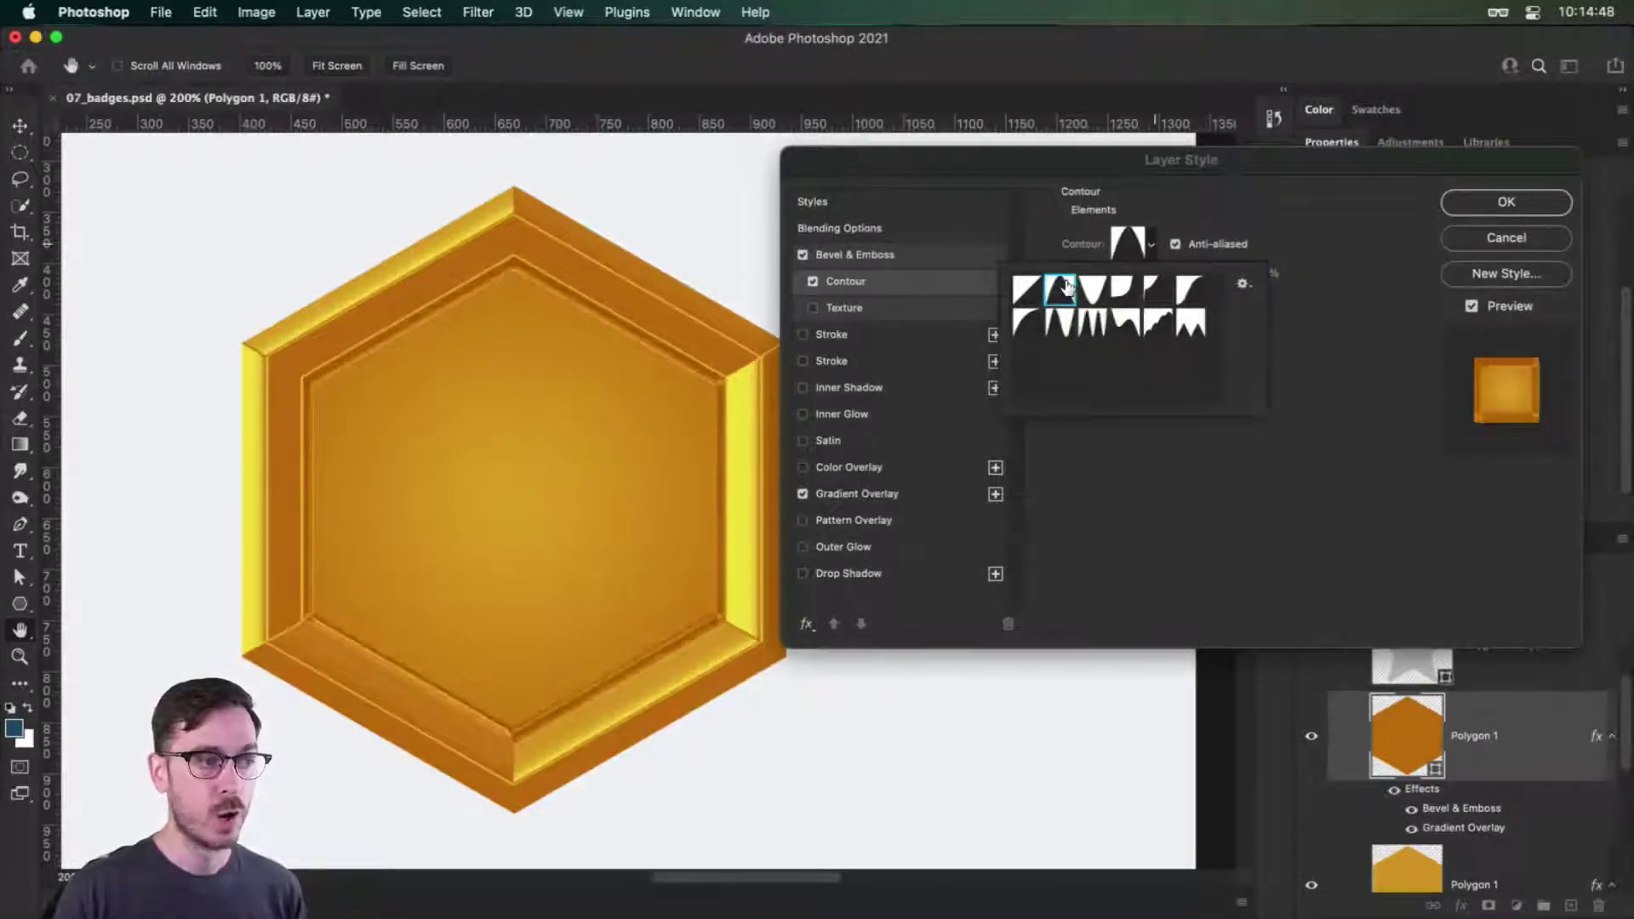
pyautogui.click(1090, 318)
pyautogui.click(1294, 554)
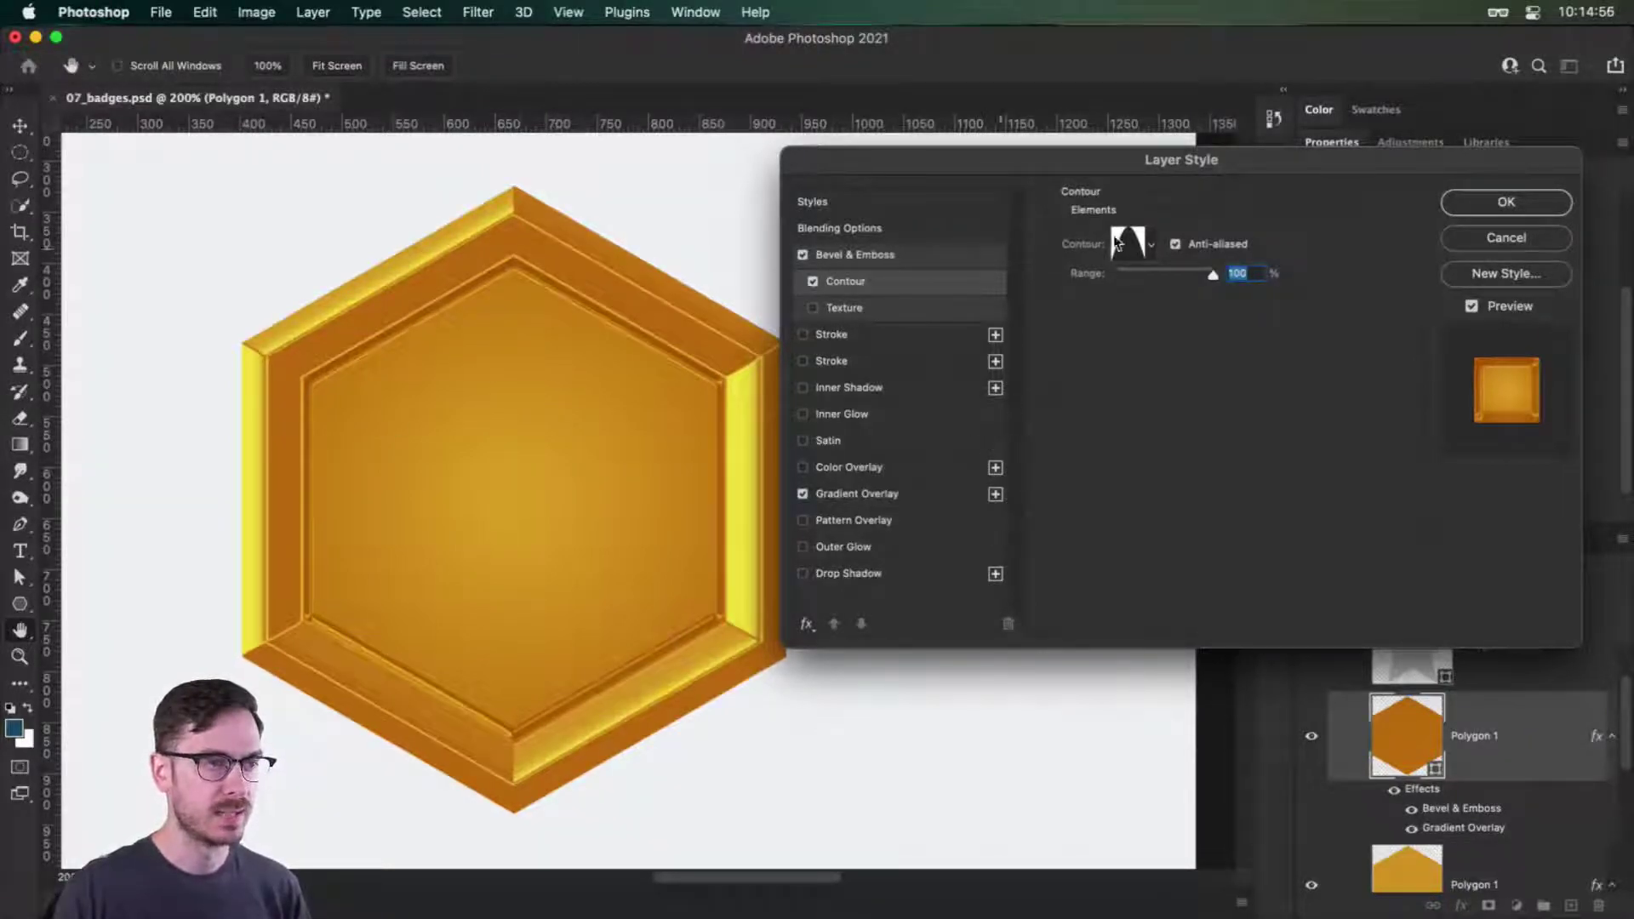
pyautogui.click(1509, 308)
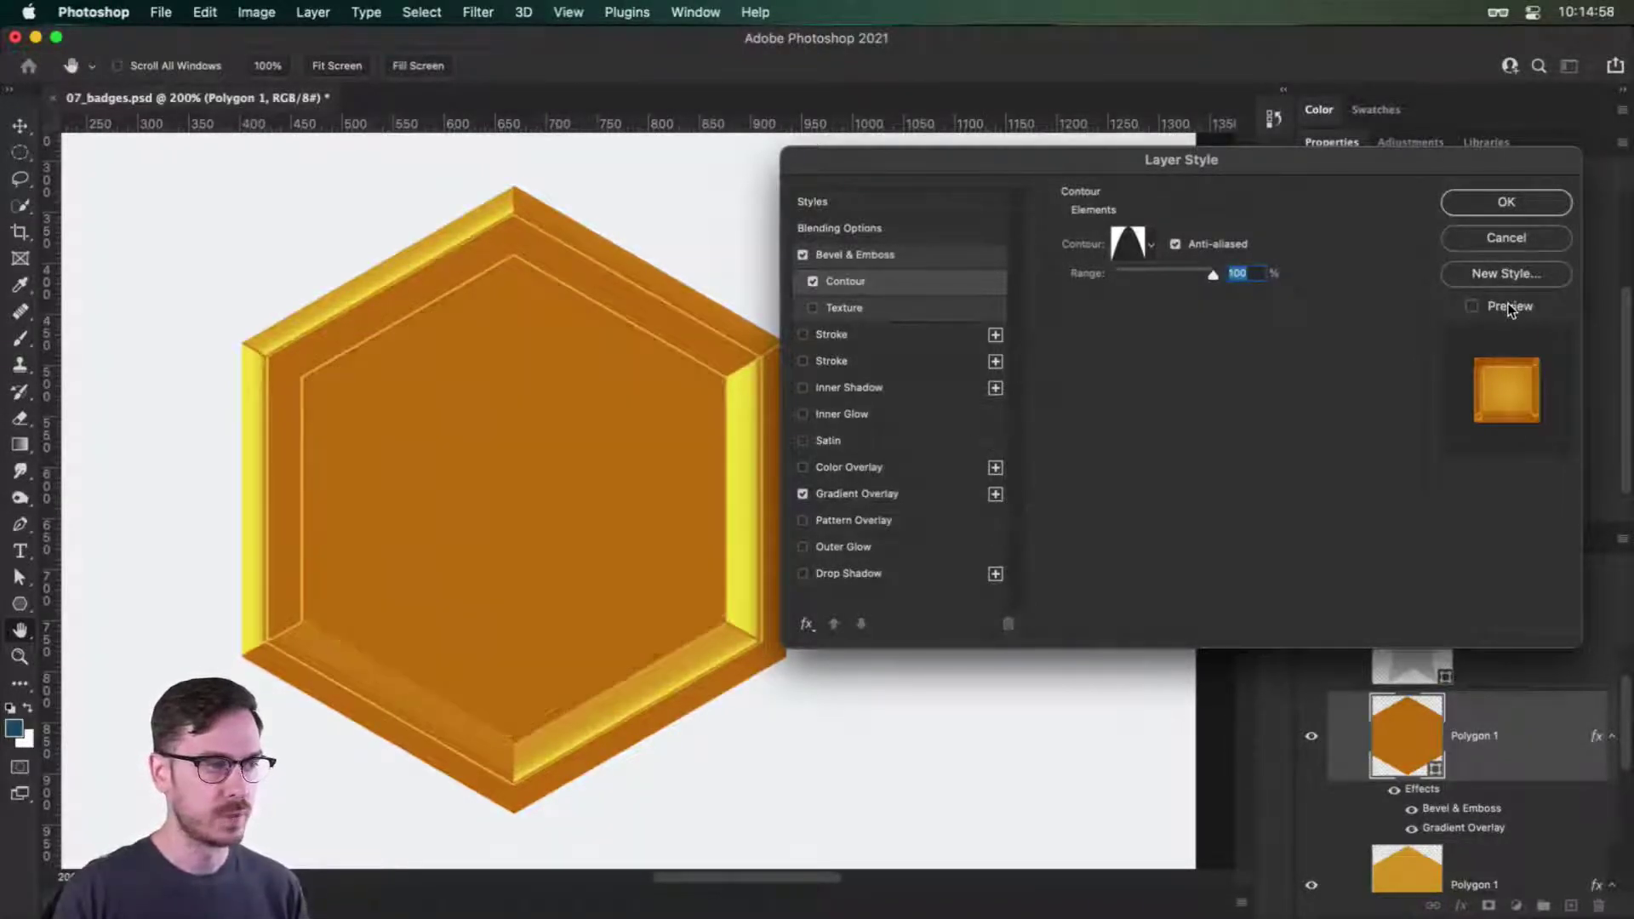
pyautogui.click(1509, 308)
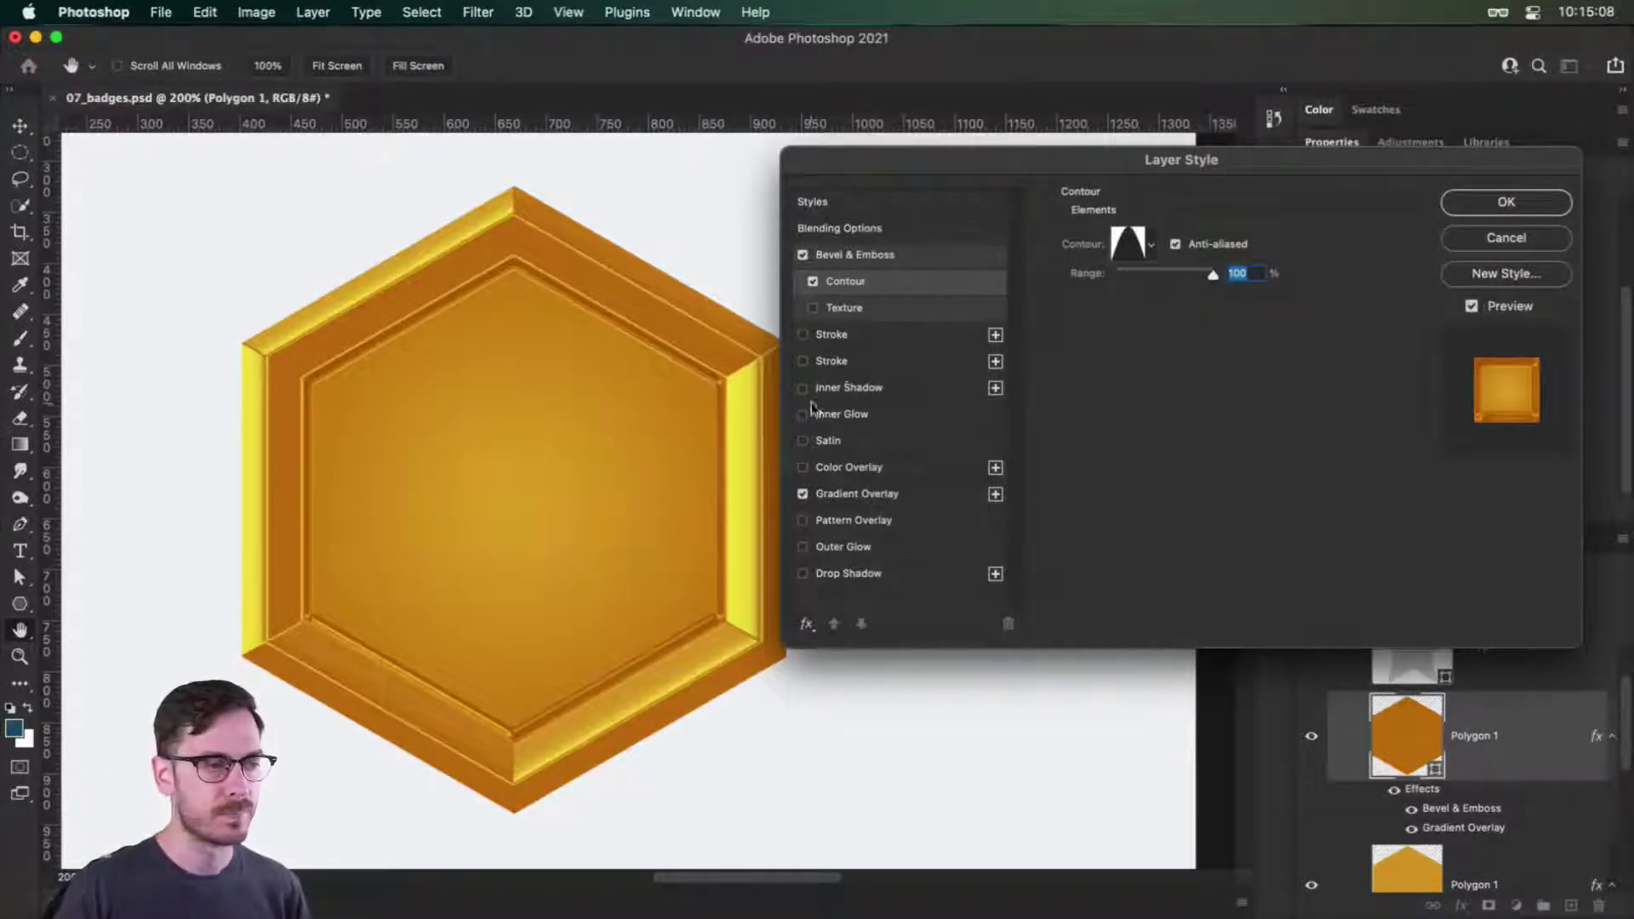
# Add an Inner Shadow to the inner hexagon with Overlay blending, 11% choke and a size of about 59 px.
pyautogui.click(891, 393)
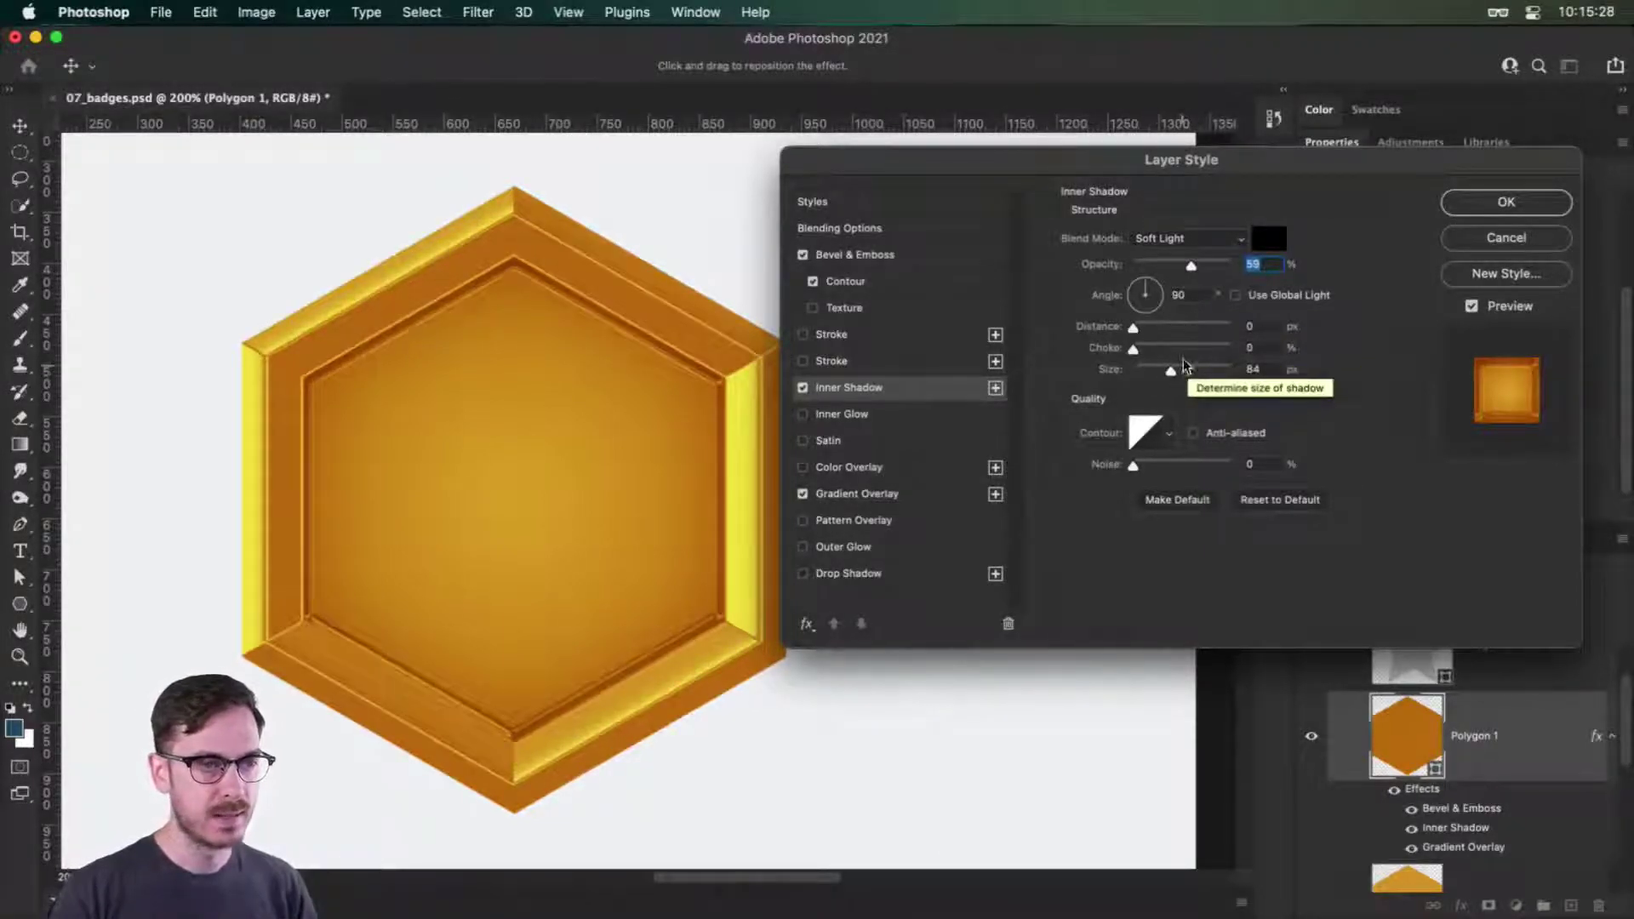
pyautogui.click(1170, 238)
pyautogui.click(1181, 223)
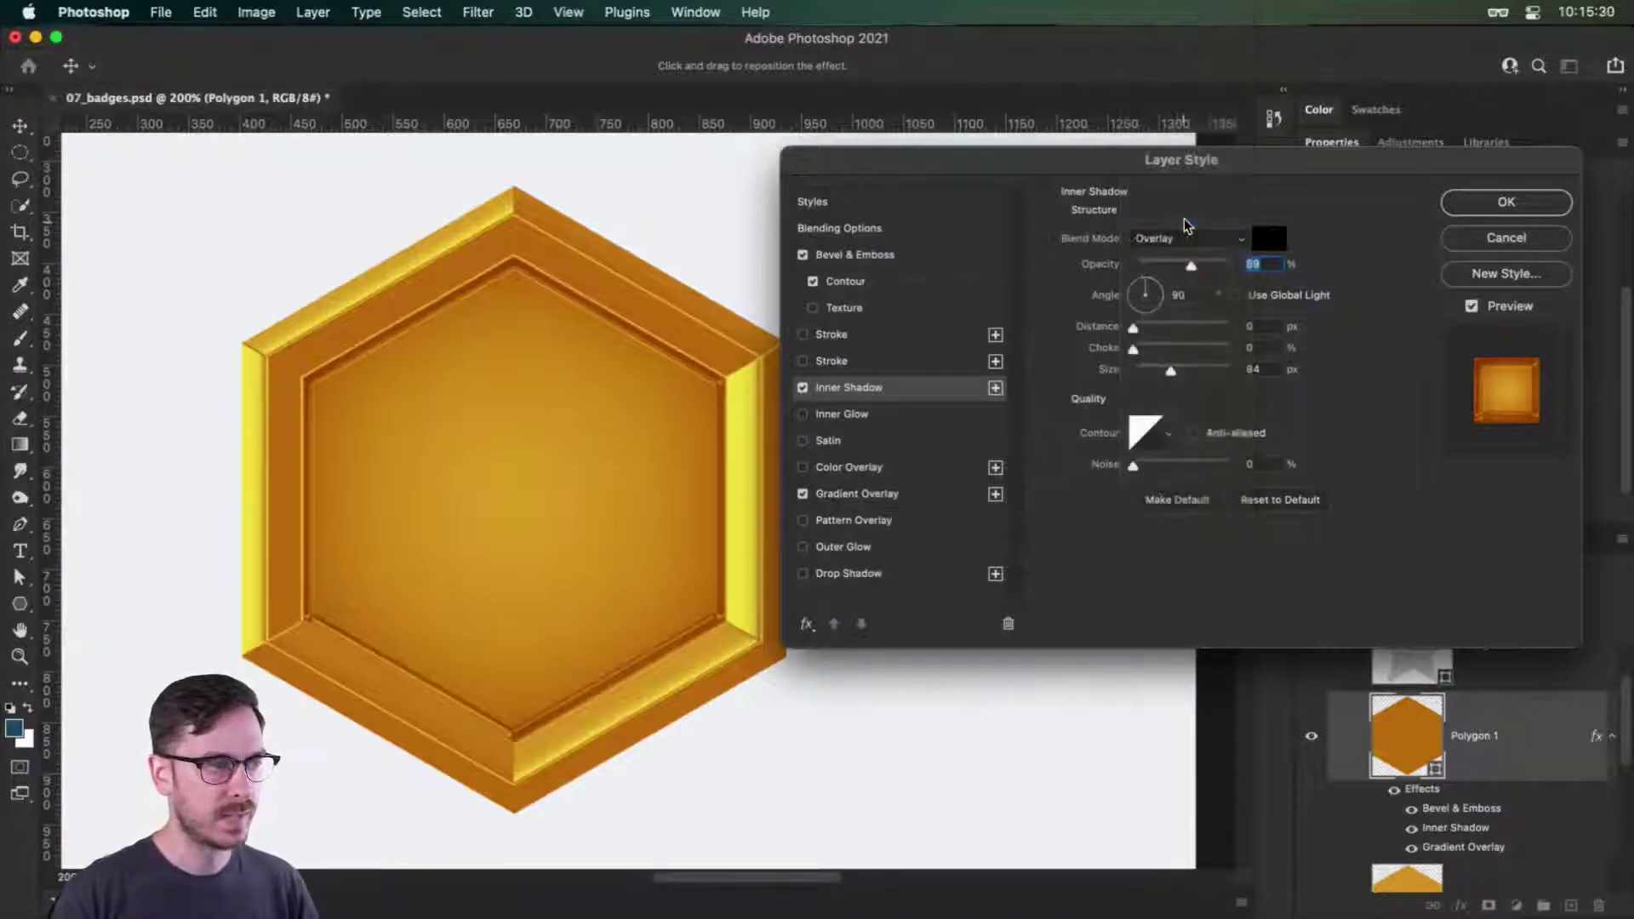
pyautogui.moveTo(1171, 370)
pyautogui.mouseDown()
pyautogui.moveTo(1140, 351)
pyautogui.moveTo(1164, 373)
pyautogui.mouseUp()
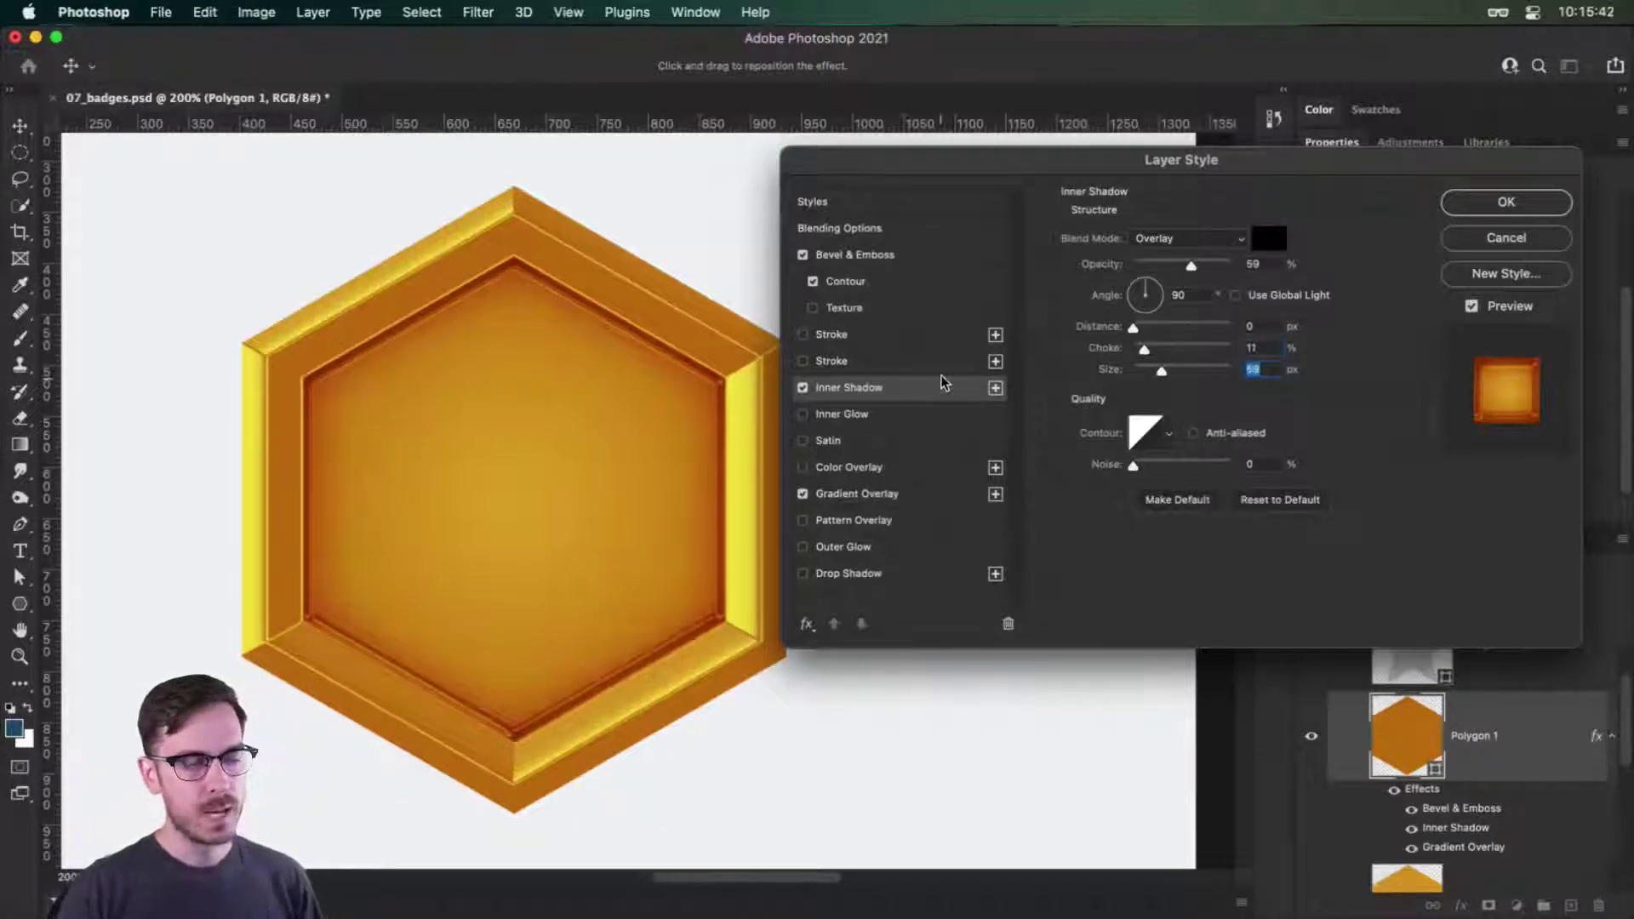
# Add a second Inner Shadow to the inner hexagon and compare the shape with that shadow off and on.
pyautogui.click(995, 388)
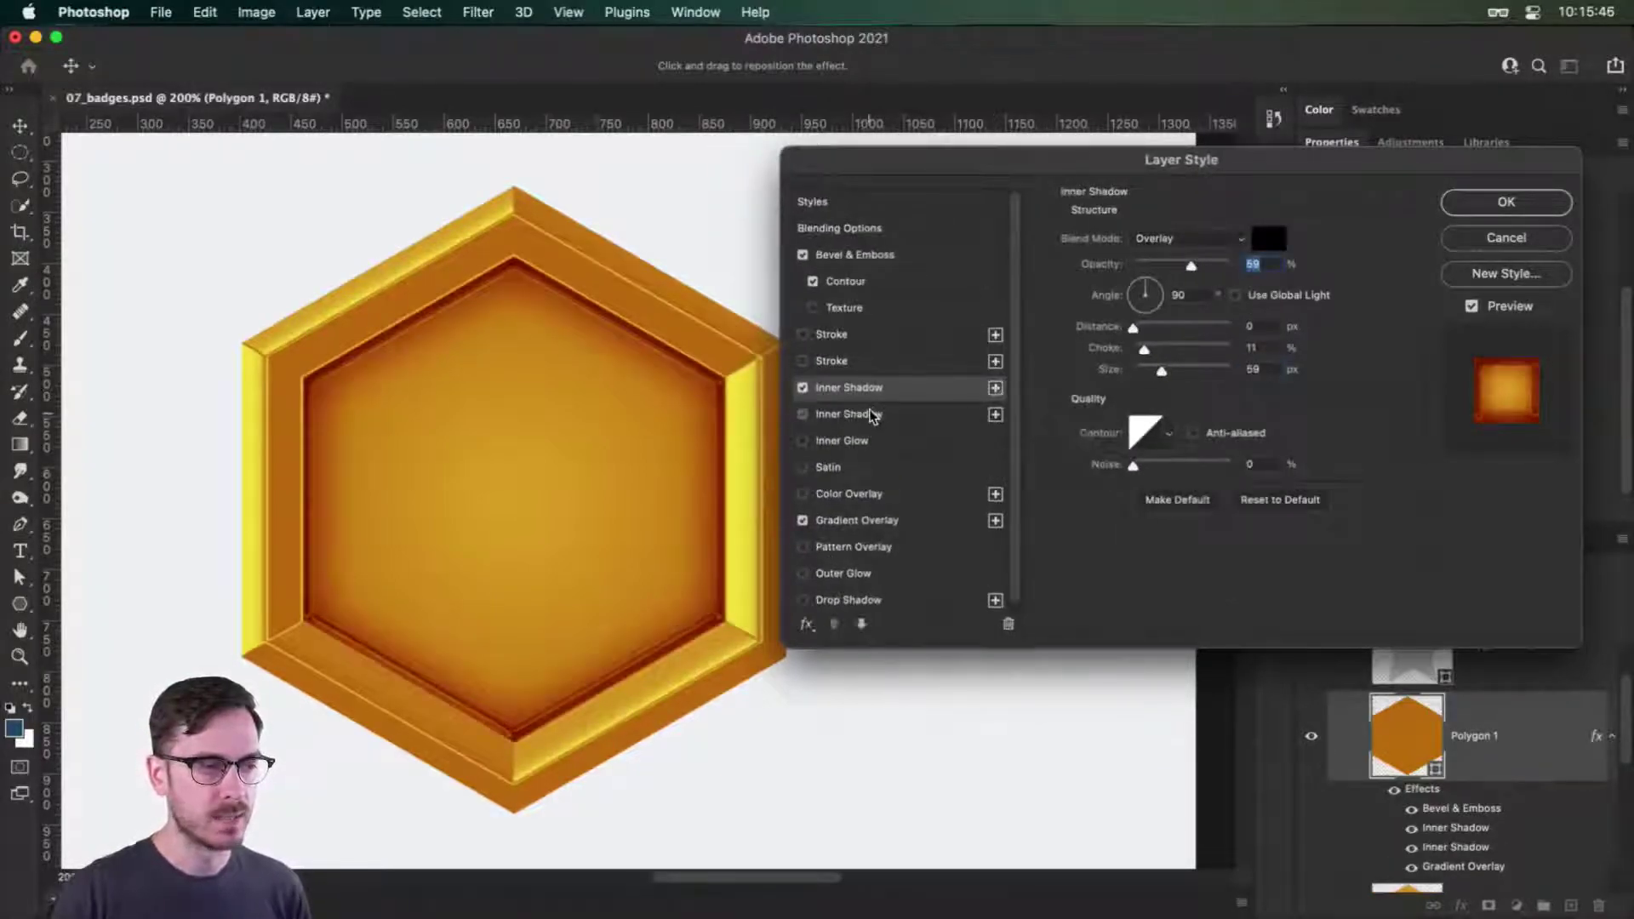
pyautogui.click(876, 414)
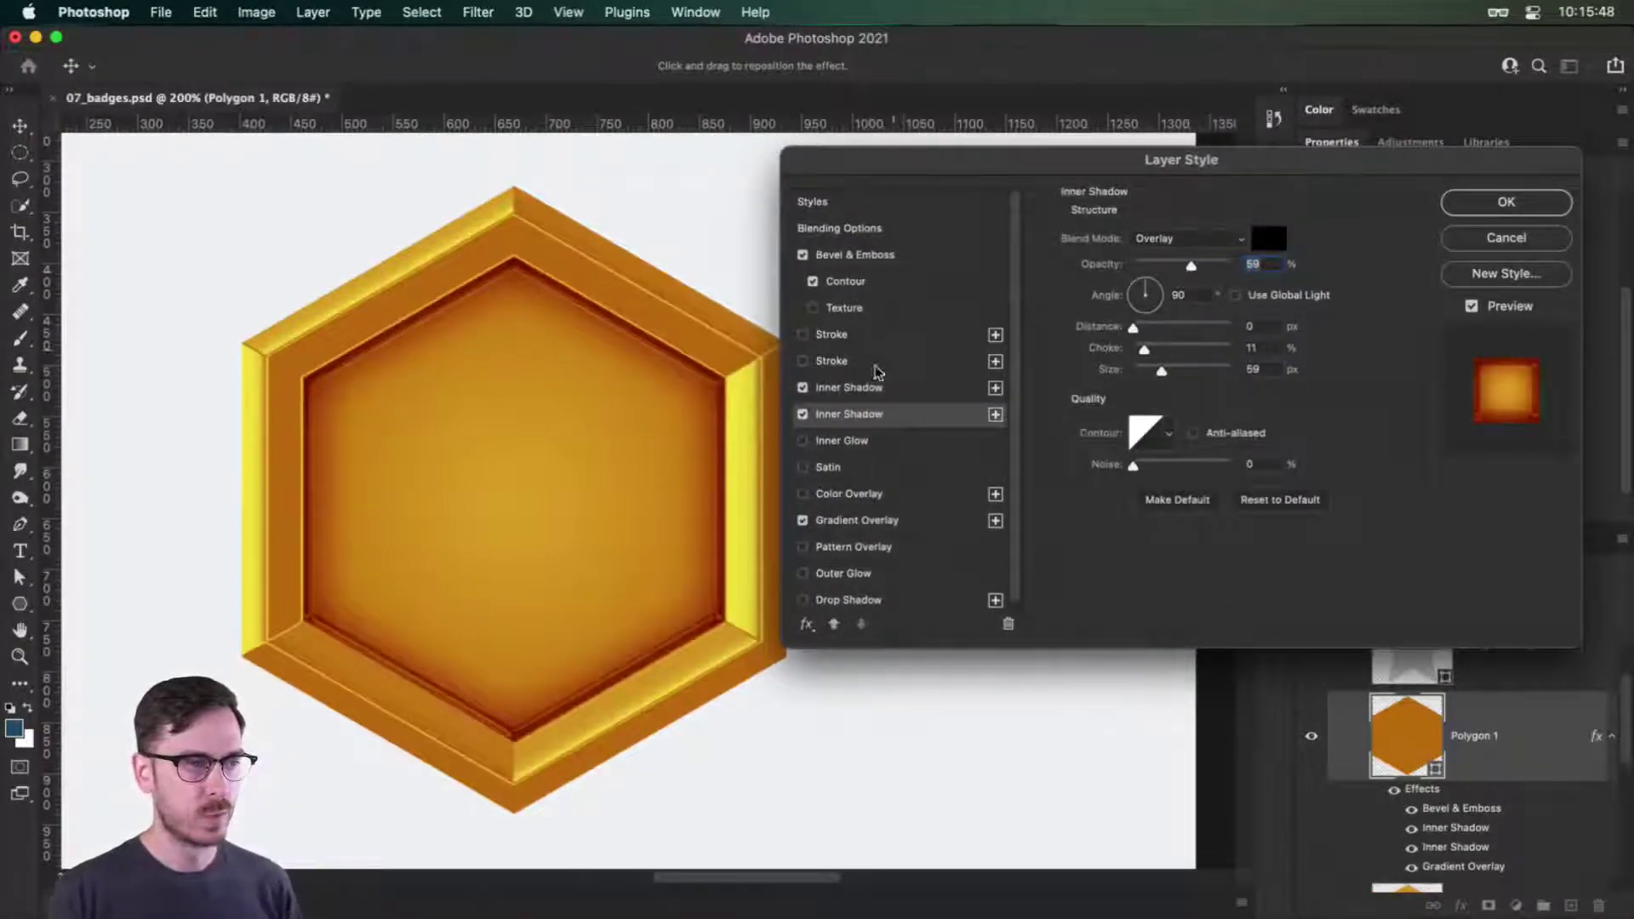
pyautogui.click(802, 415)
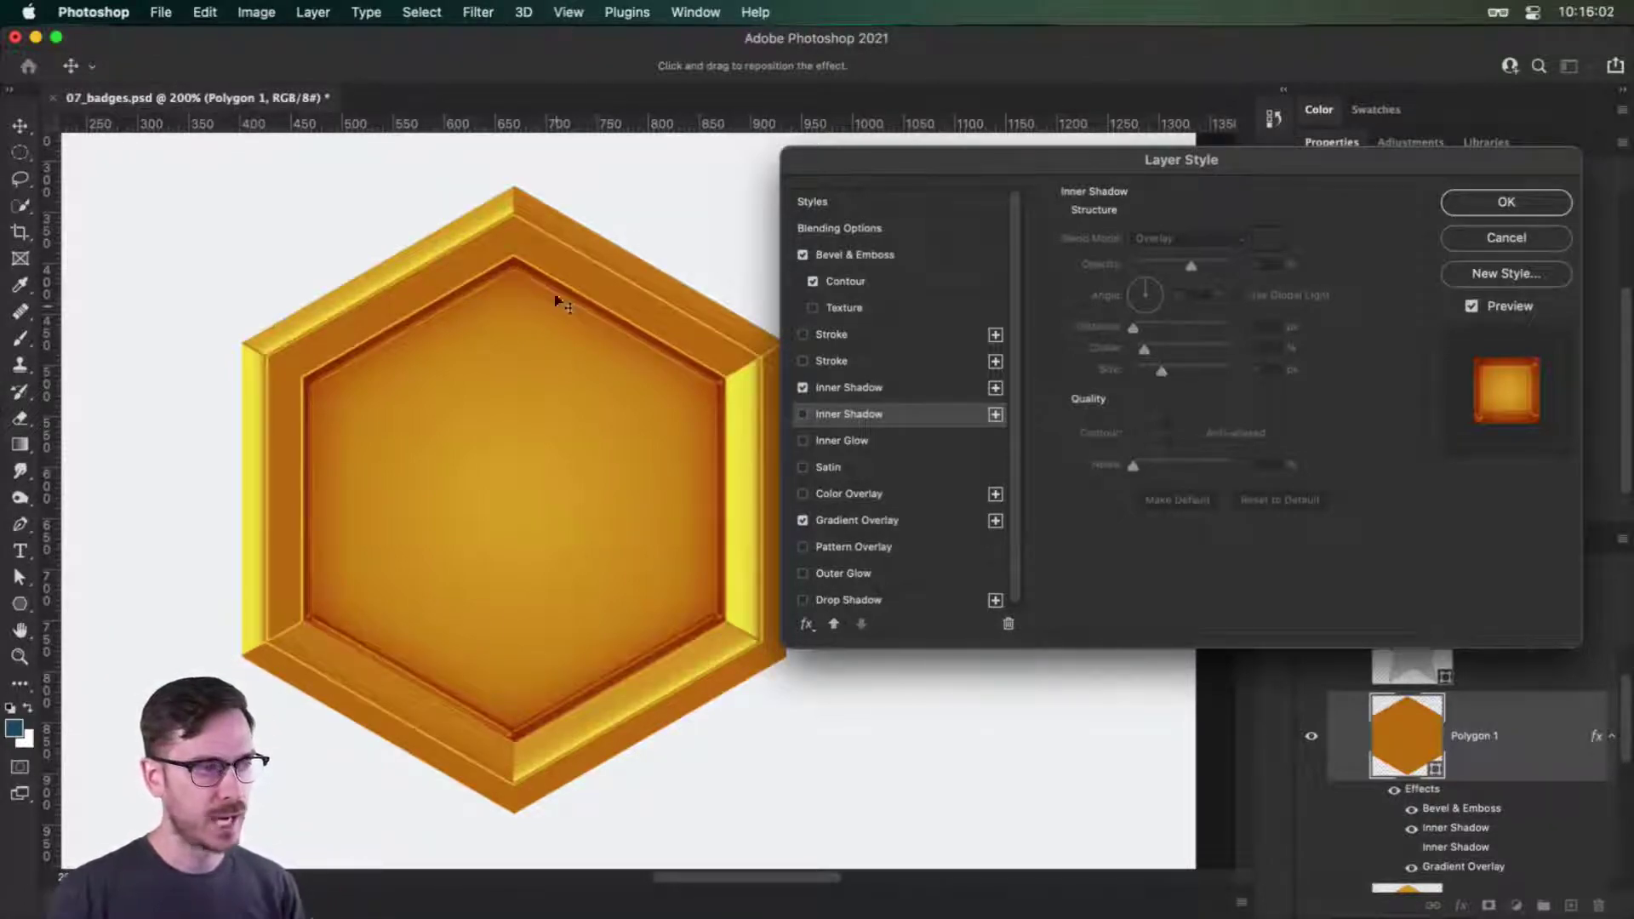
pyautogui.click(802, 414)
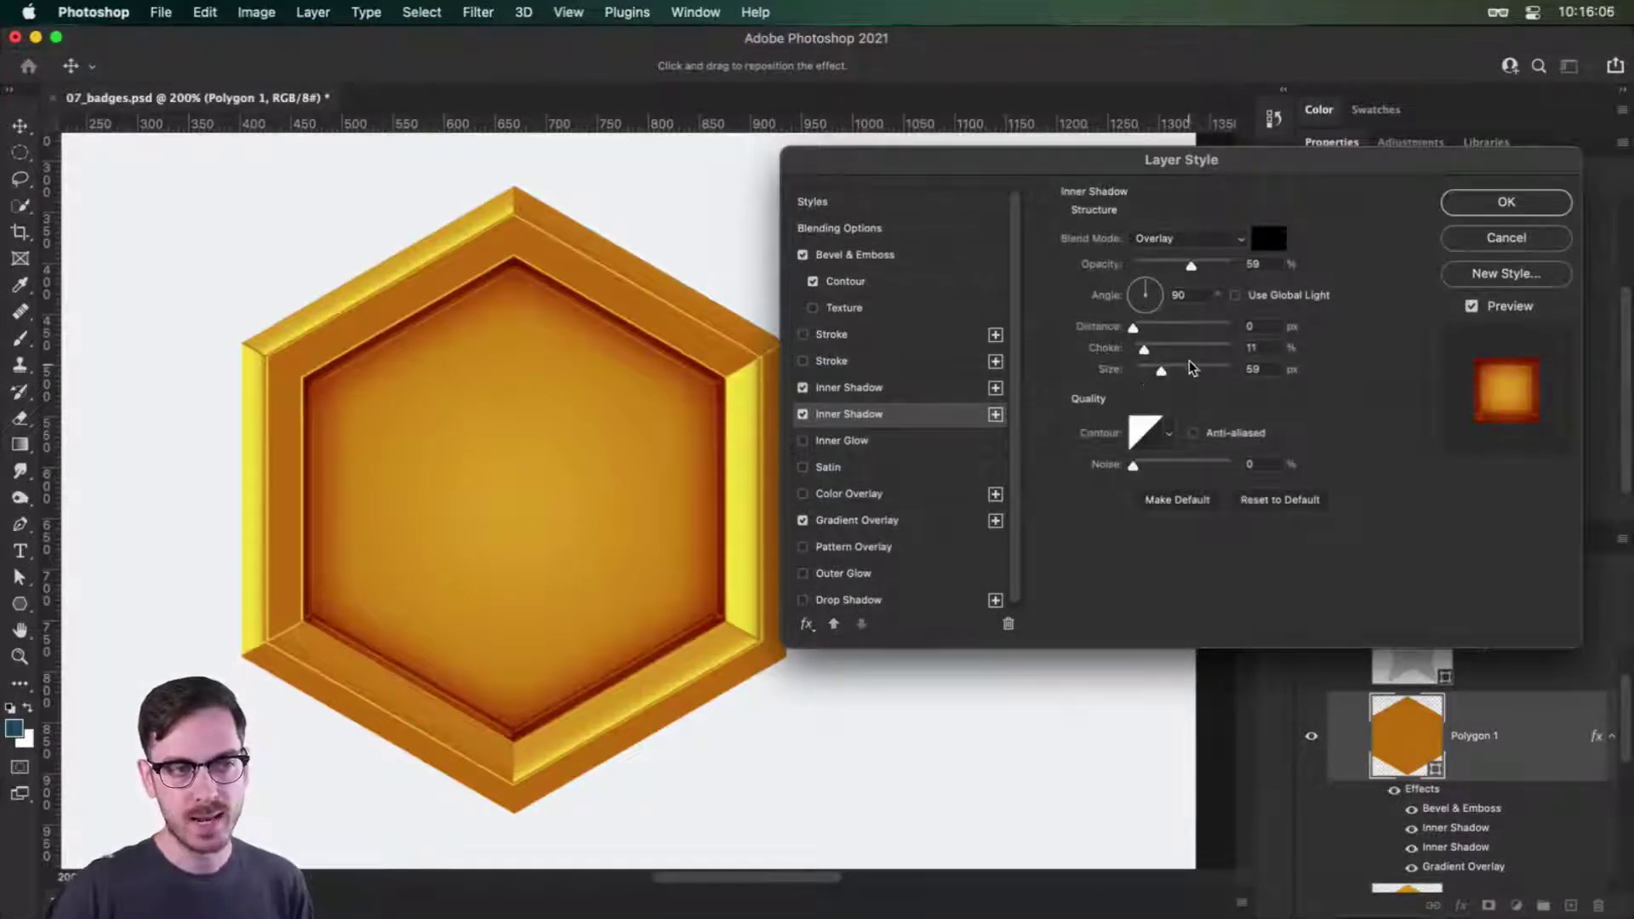
# Set the second Inner Shadow to Soft Light with 42% opacity, 38 px distance, 0% choke and 5 px size.
pyautogui.moveTo(1145, 349)
pyautogui.mouseDown()
pyautogui.moveTo(1160, 328)
pyautogui.moveTo(1146, 371)
pyautogui.mouseUp()
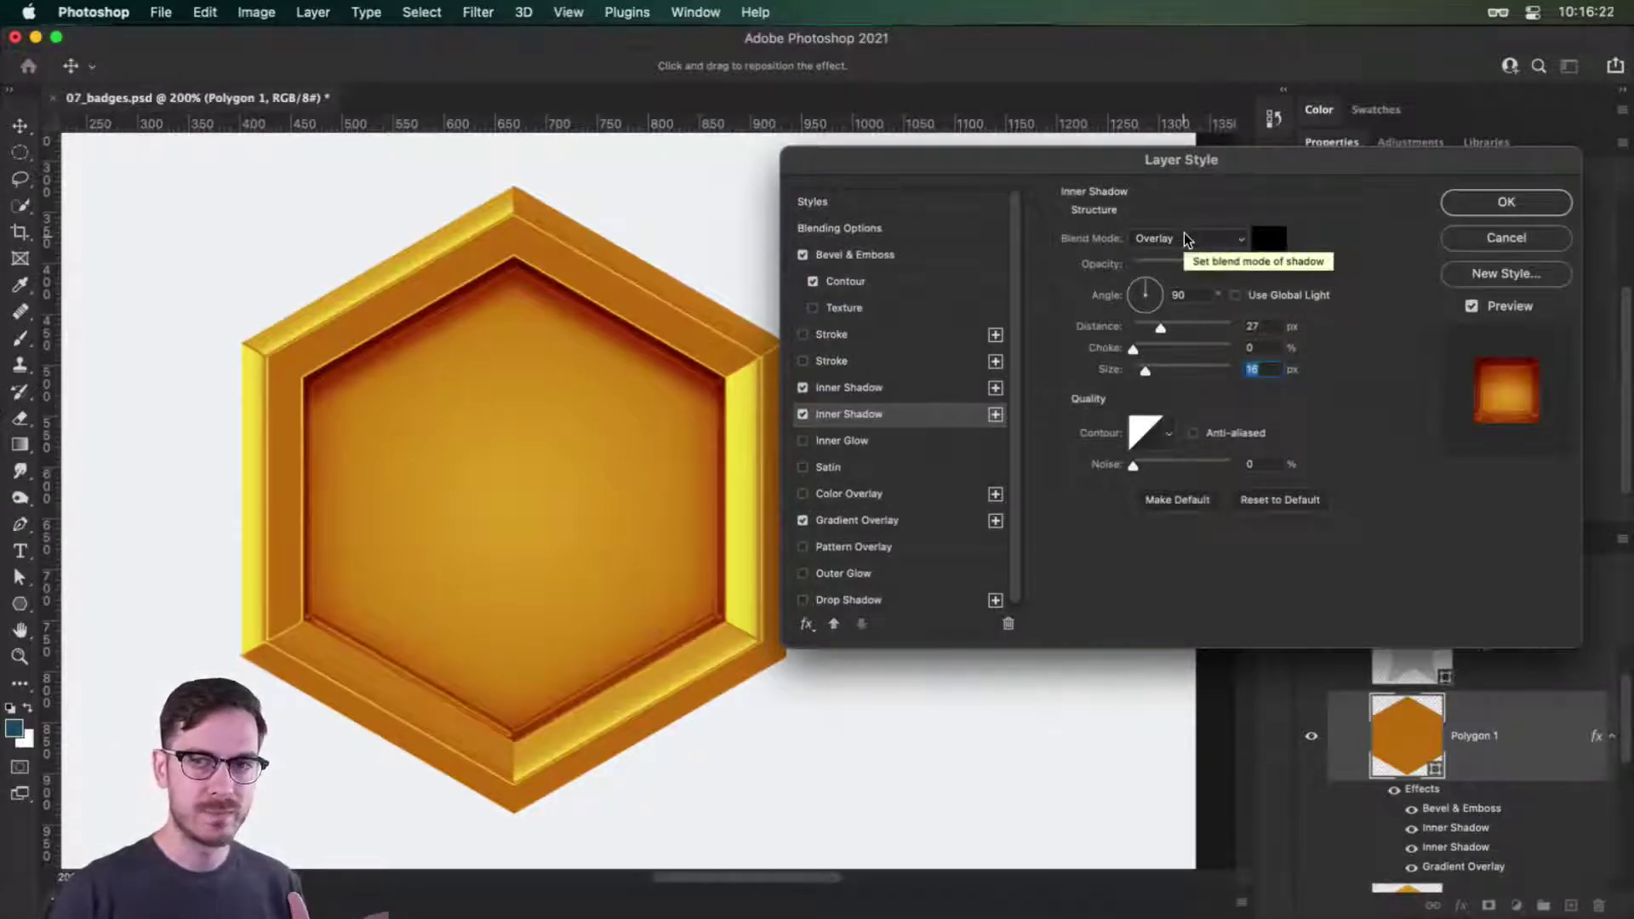
pyautogui.click(1184, 236)
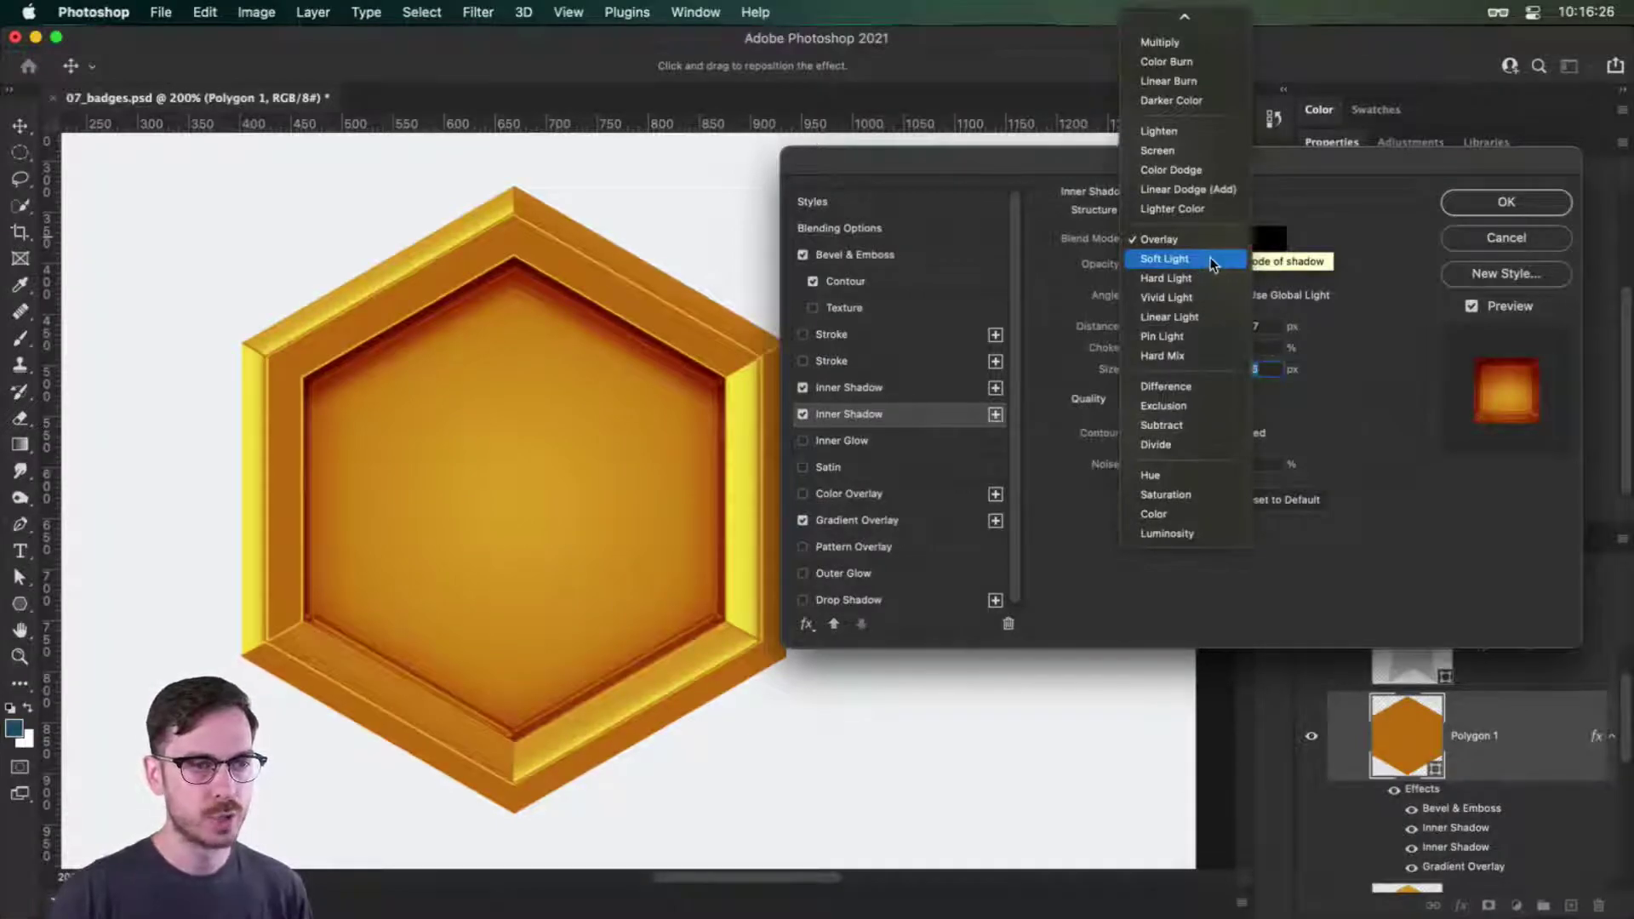
pyautogui.click(1212, 259)
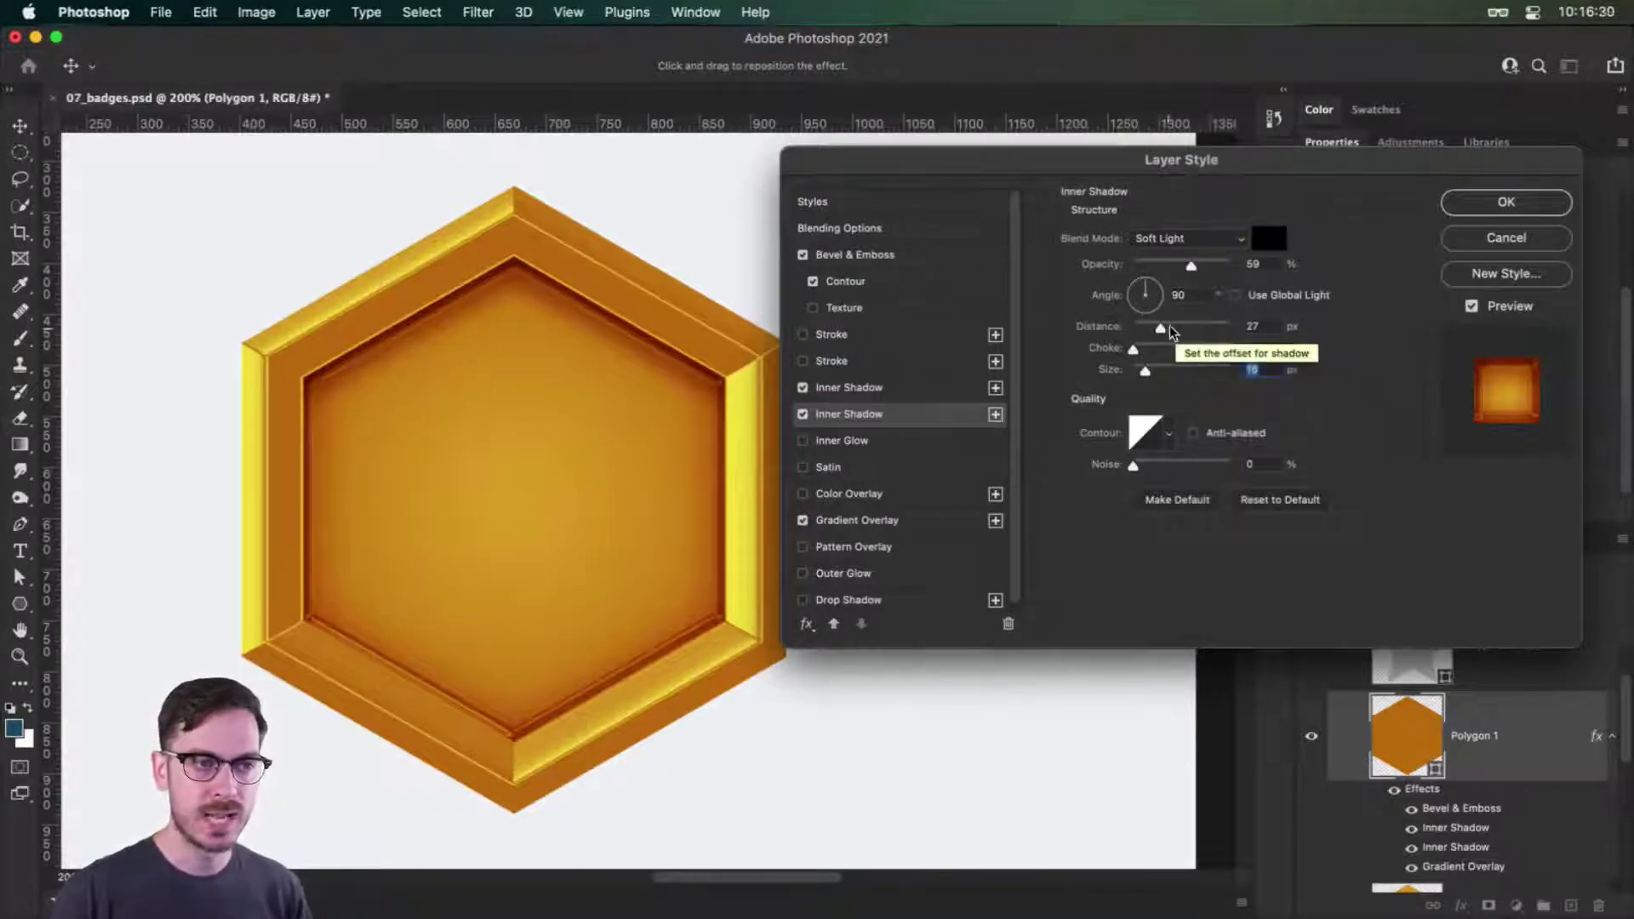
pyautogui.moveTo(1149, 370); pyautogui.dragTo(1173, 329)
pyautogui.moveTo(1192, 267); pyautogui.dragTo(1173, 266)
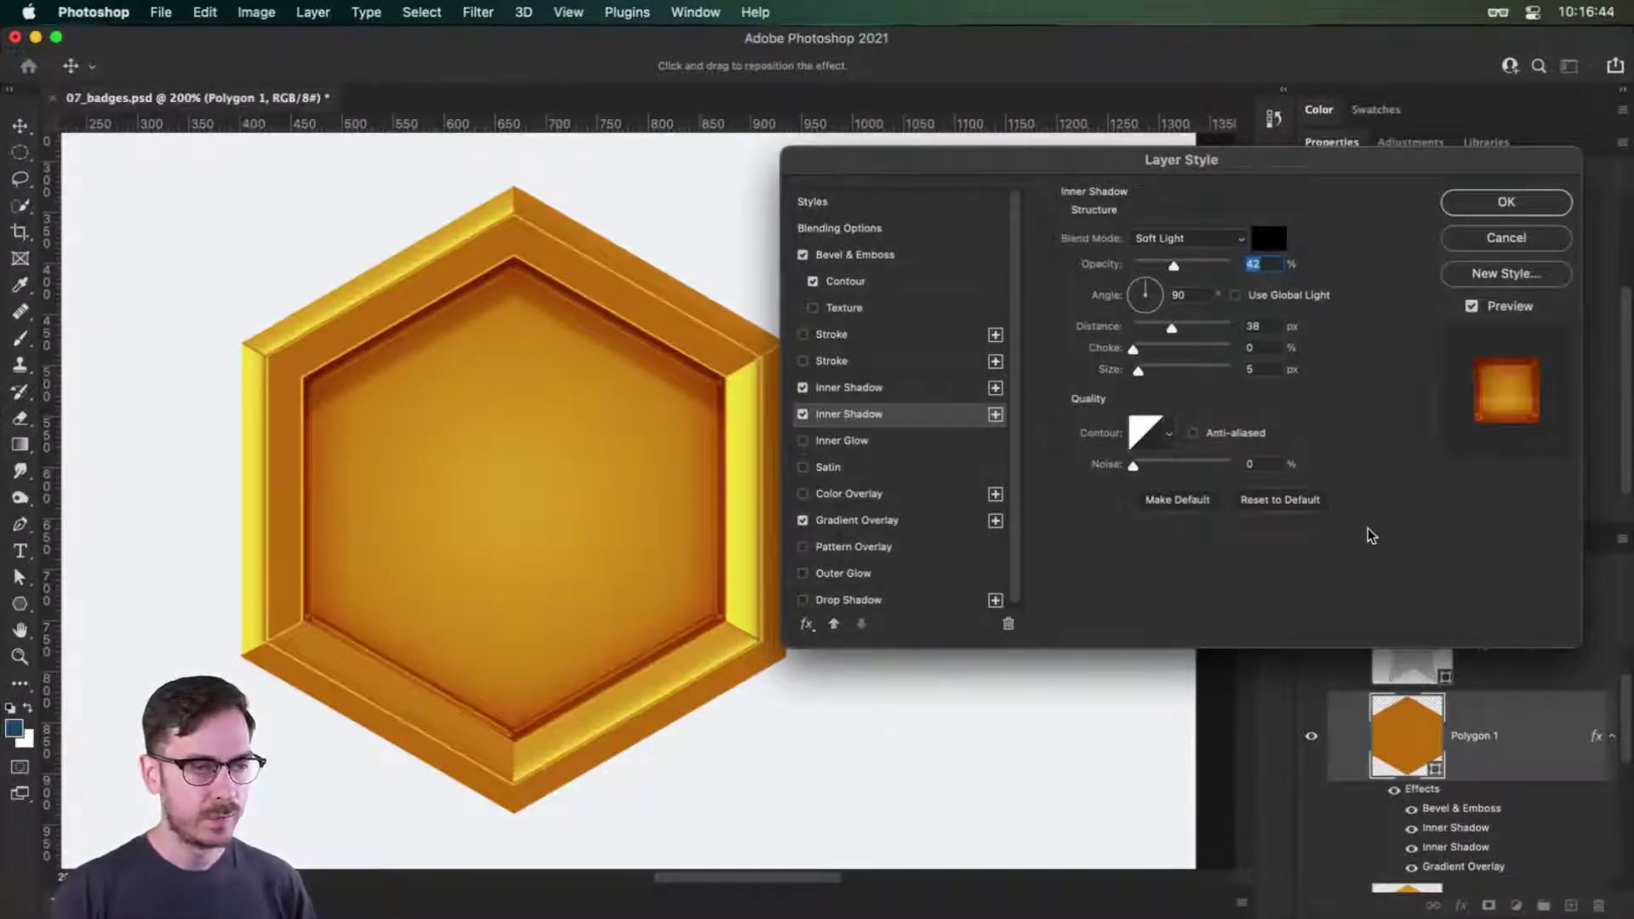
# Add a Satin effect to the inner hexagon with Soft Light blending, 66% opacity, 250 px distance and 65 px size.
pyautogui.click(838, 470)
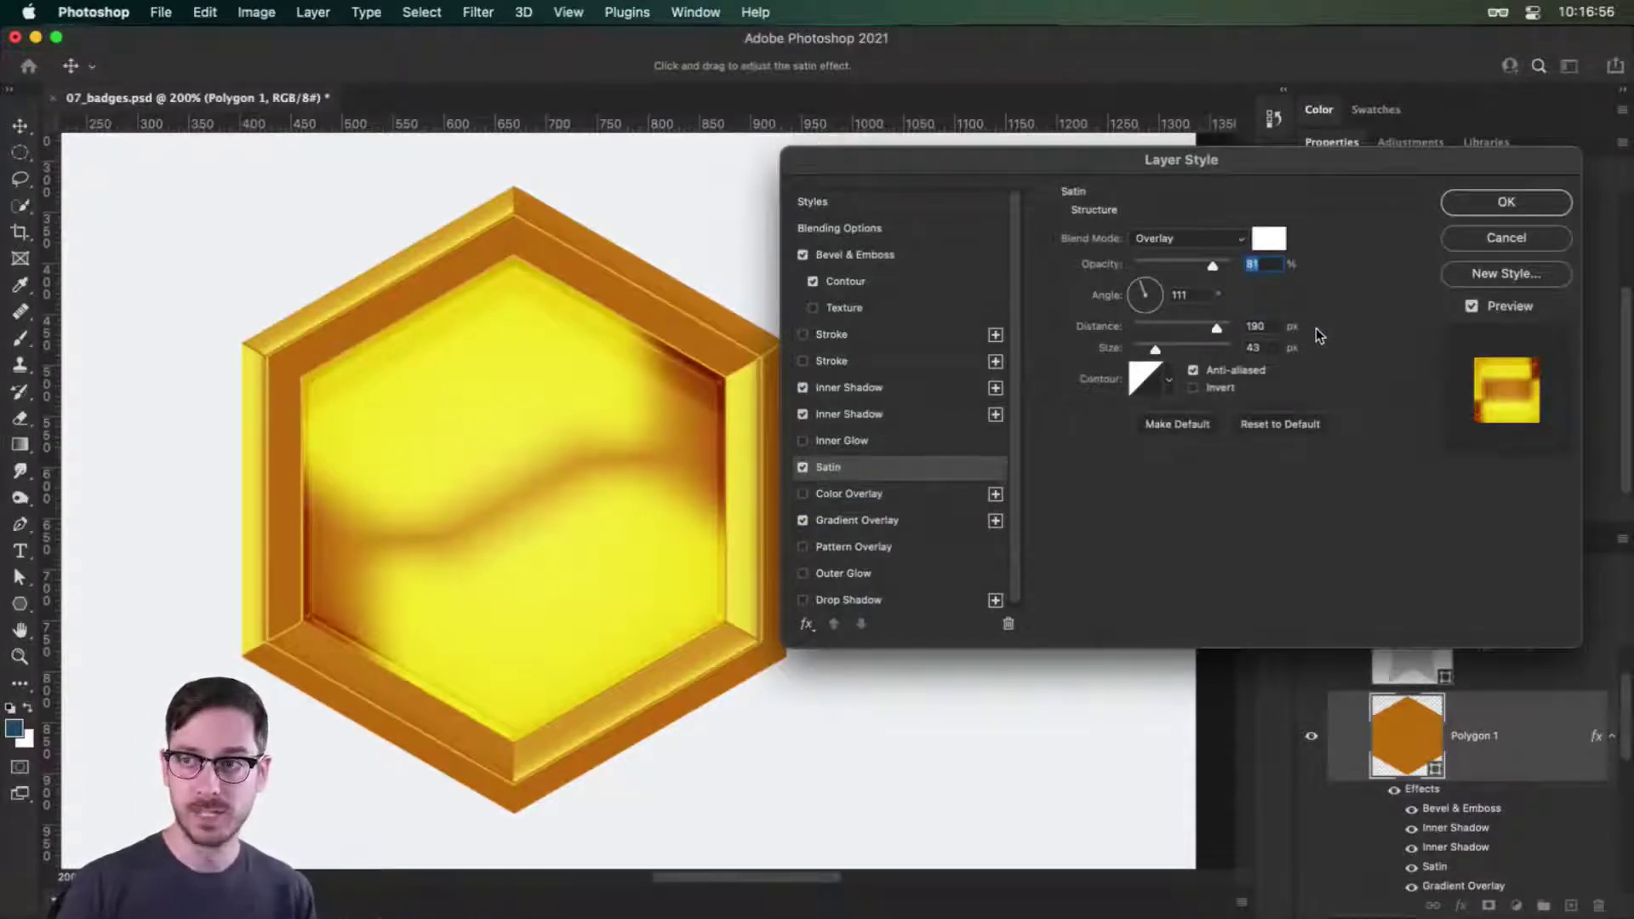
pyautogui.click(1200, 234)
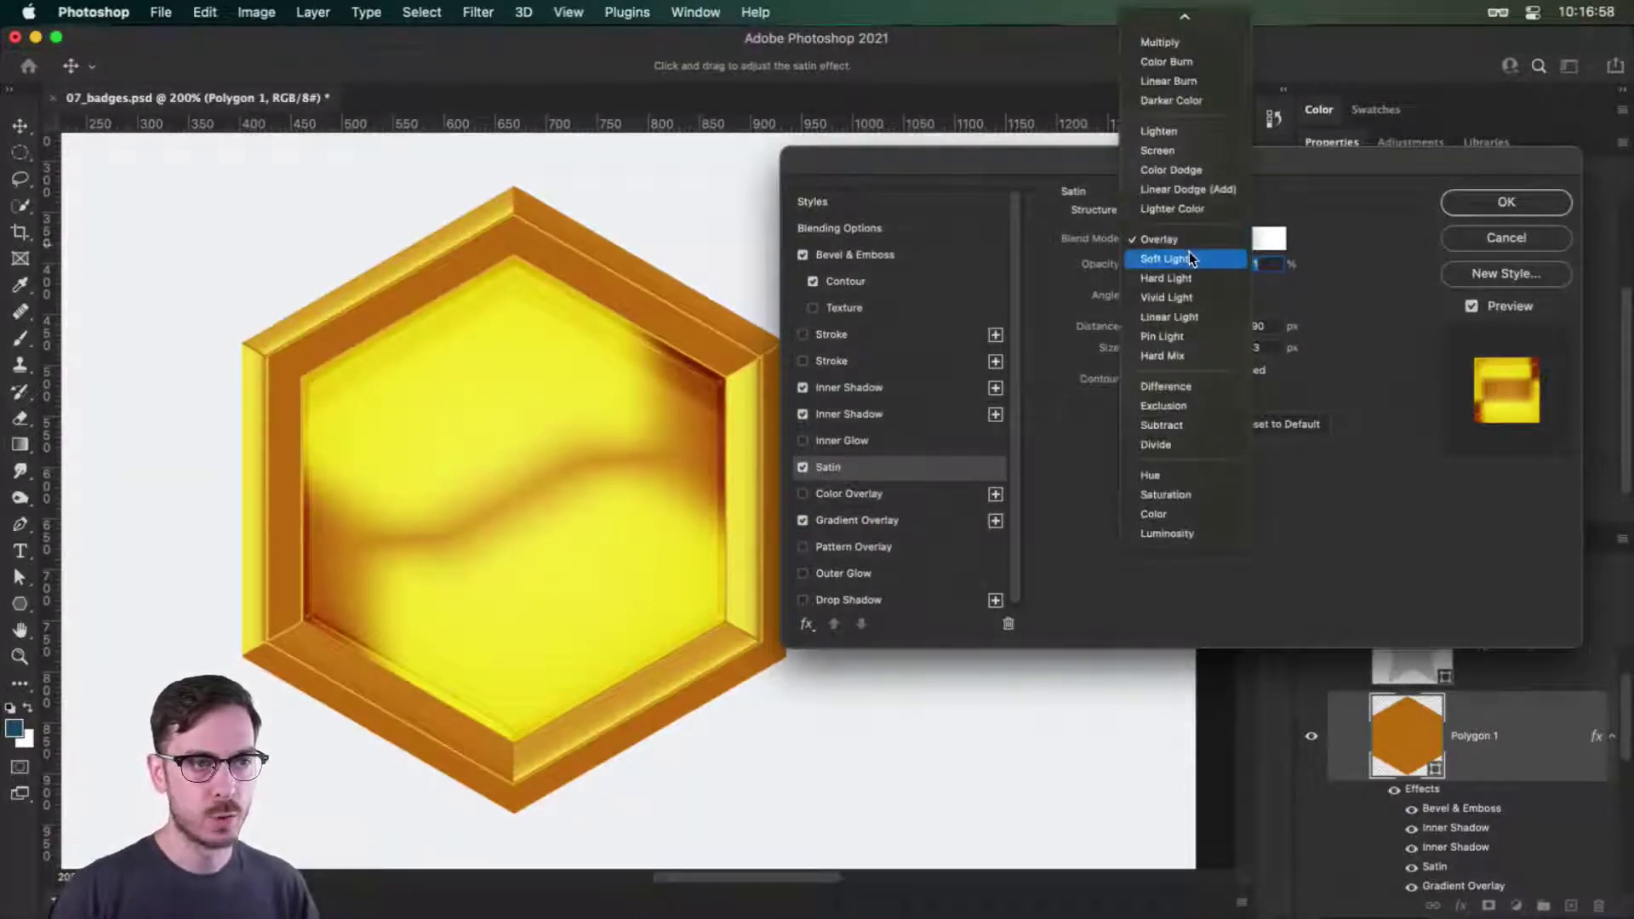
pyautogui.click(1189, 259)
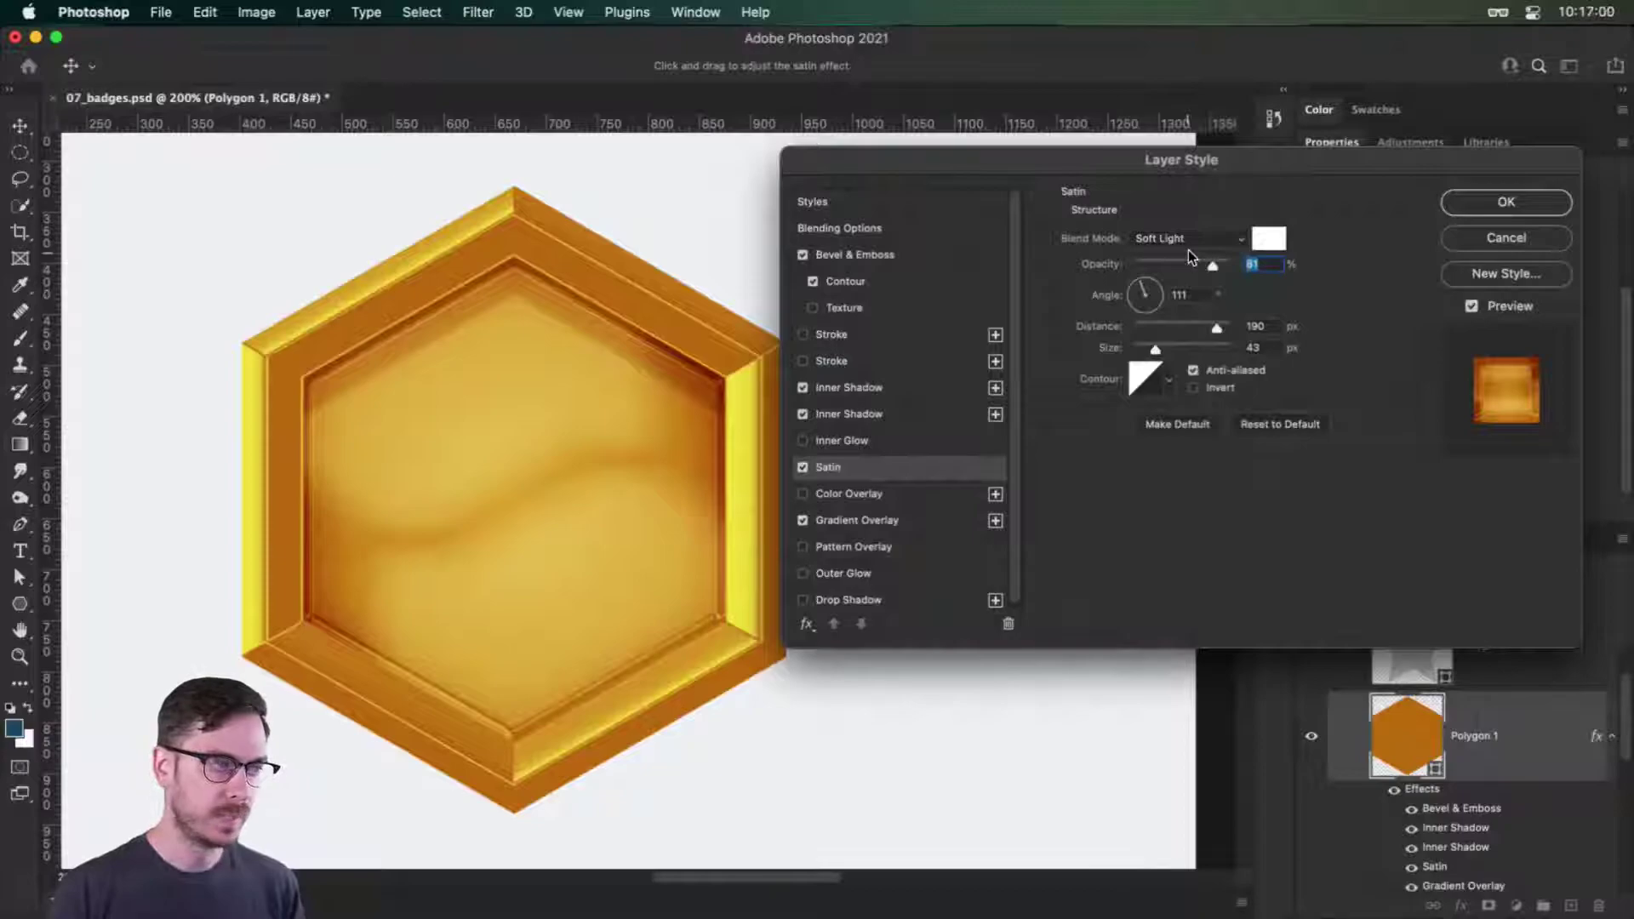
pyautogui.moveTo(1213, 266); pyautogui.dragTo(1199, 260)
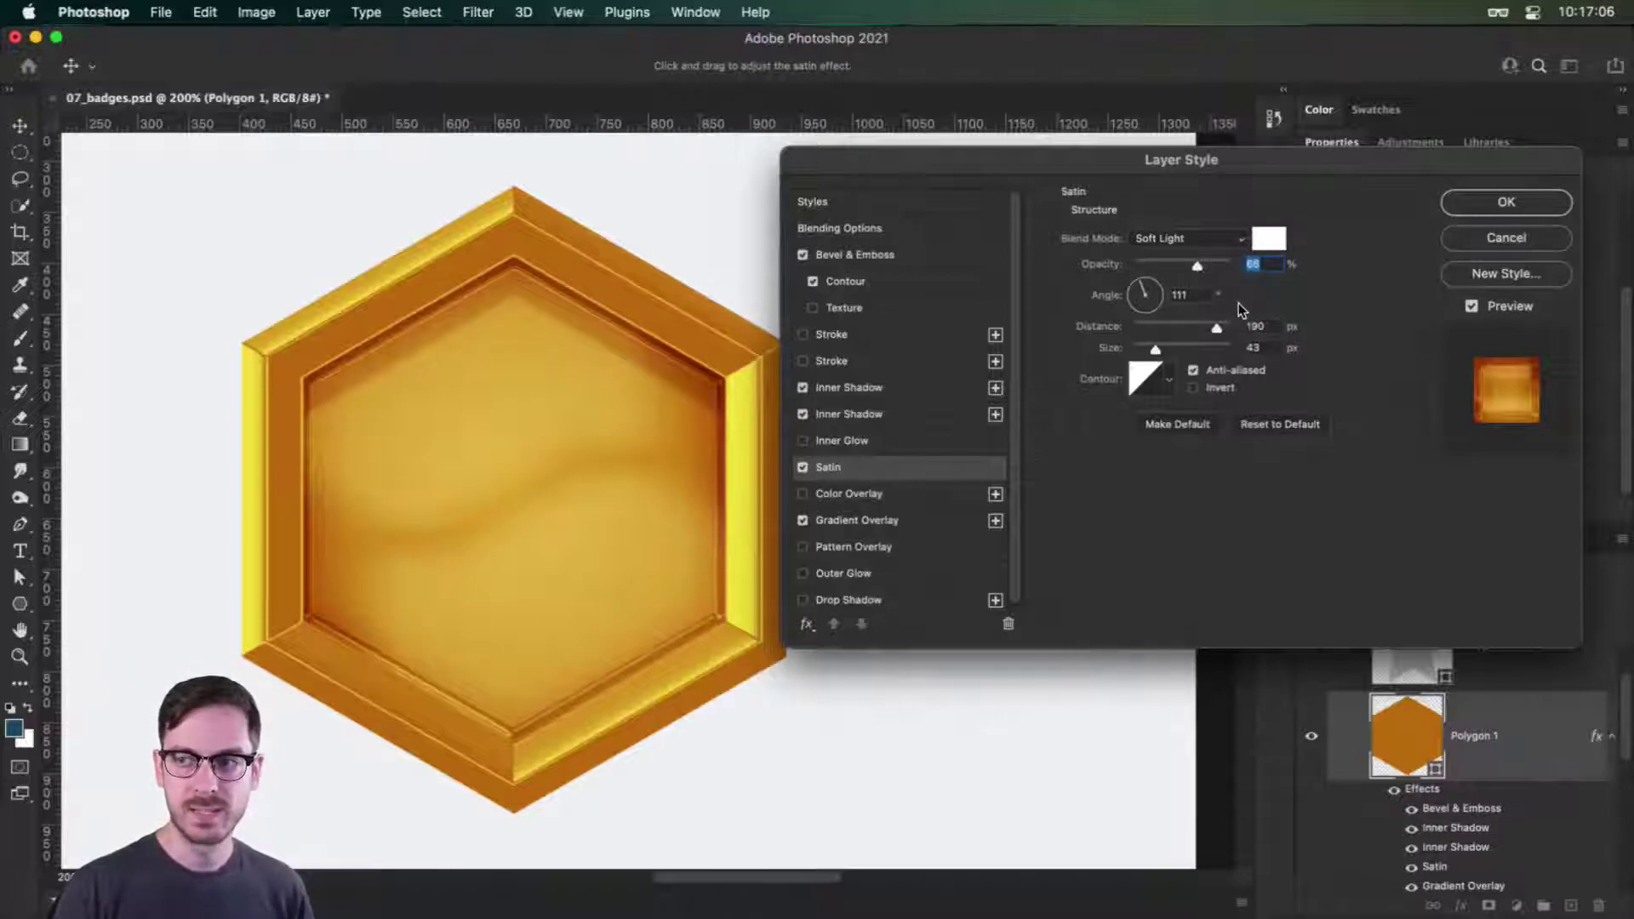
pyautogui.moveTo(1217, 329)
pyautogui.mouseDown()
pyautogui.moveTo(1233, 330)
pyautogui.moveTo(1164, 350)
pyautogui.mouseUp()
# Try several contour presets on the inner hexagon's Satin effect and choose the fourth preset in the first row.
pyautogui.click(1172, 380)
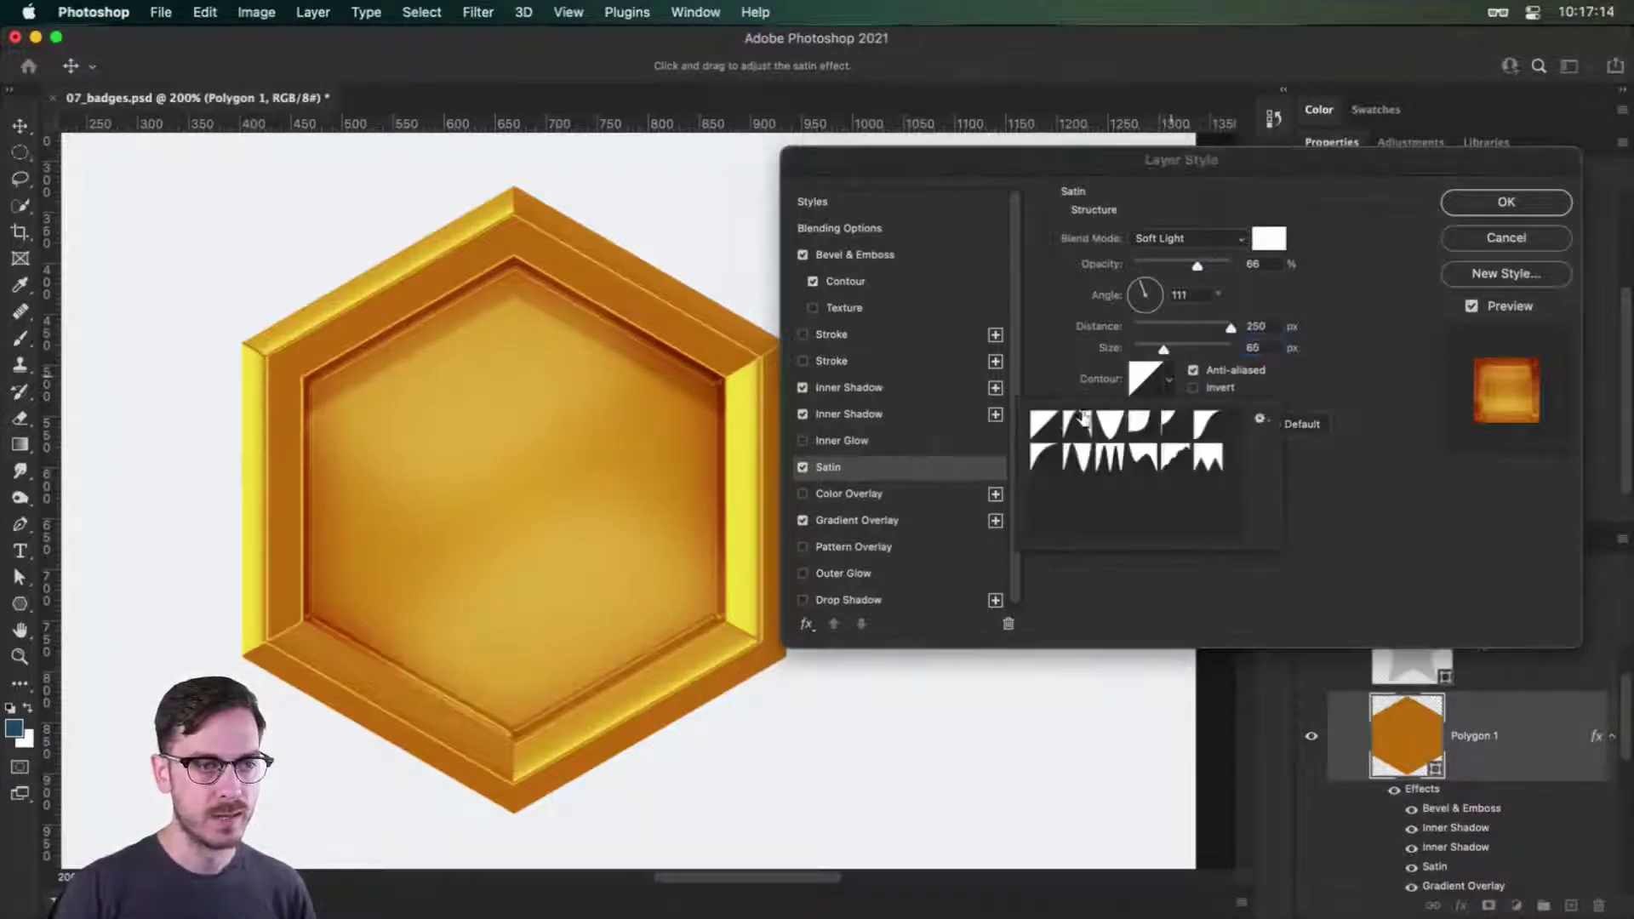
pyautogui.click(1037, 420)
pyautogui.press('Right')
pyautogui.press('Right')
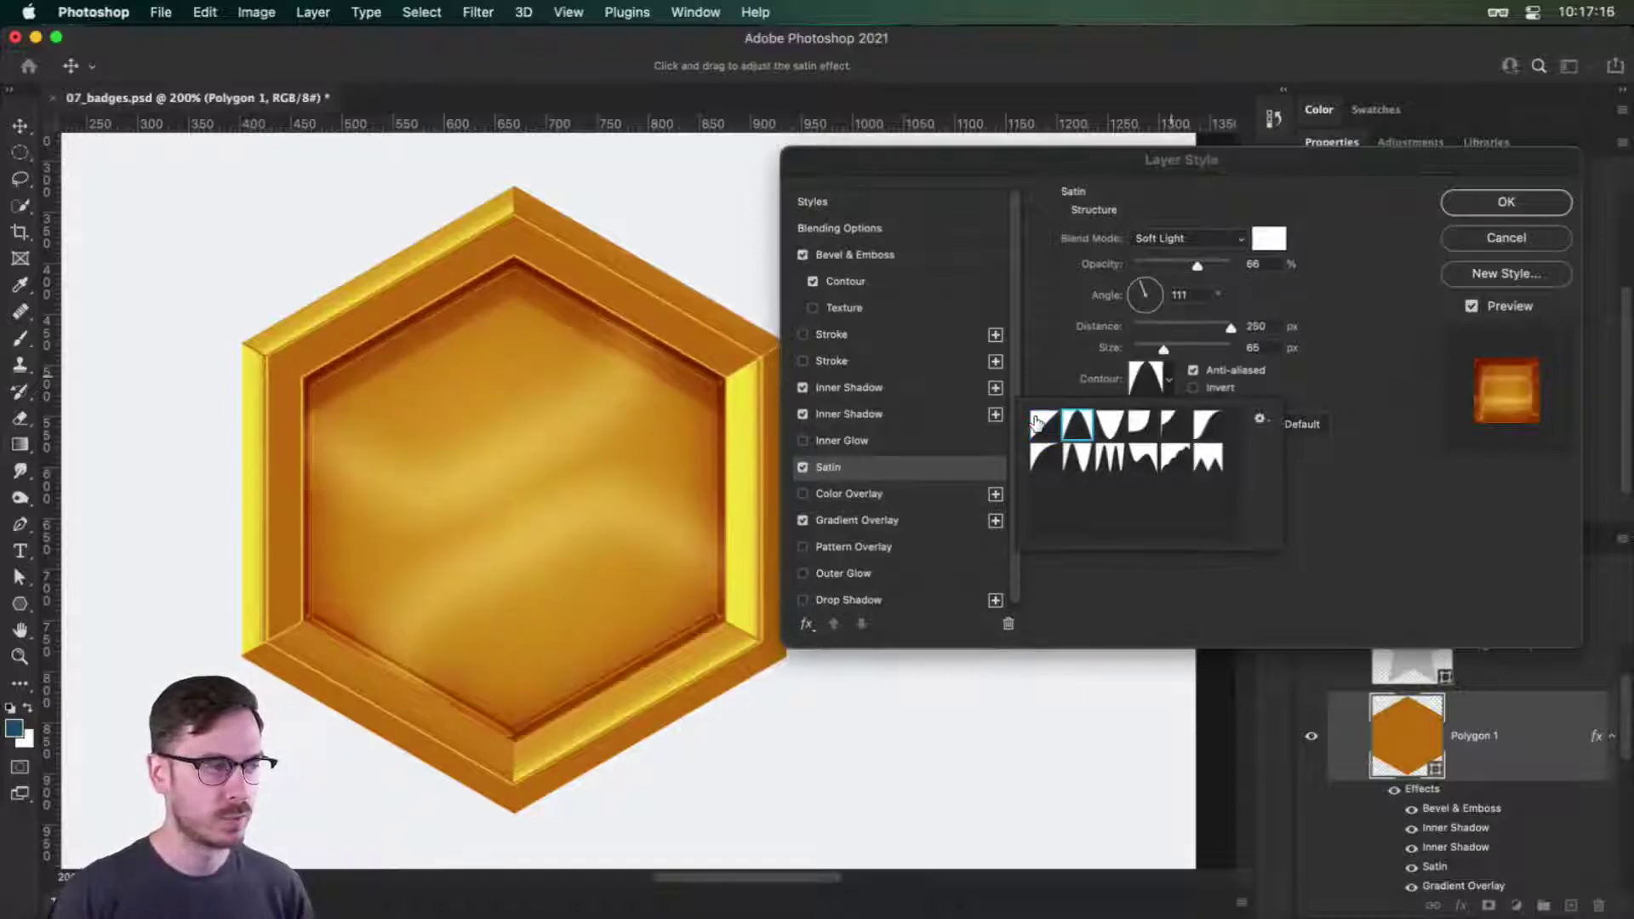
pyautogui.press('Right')
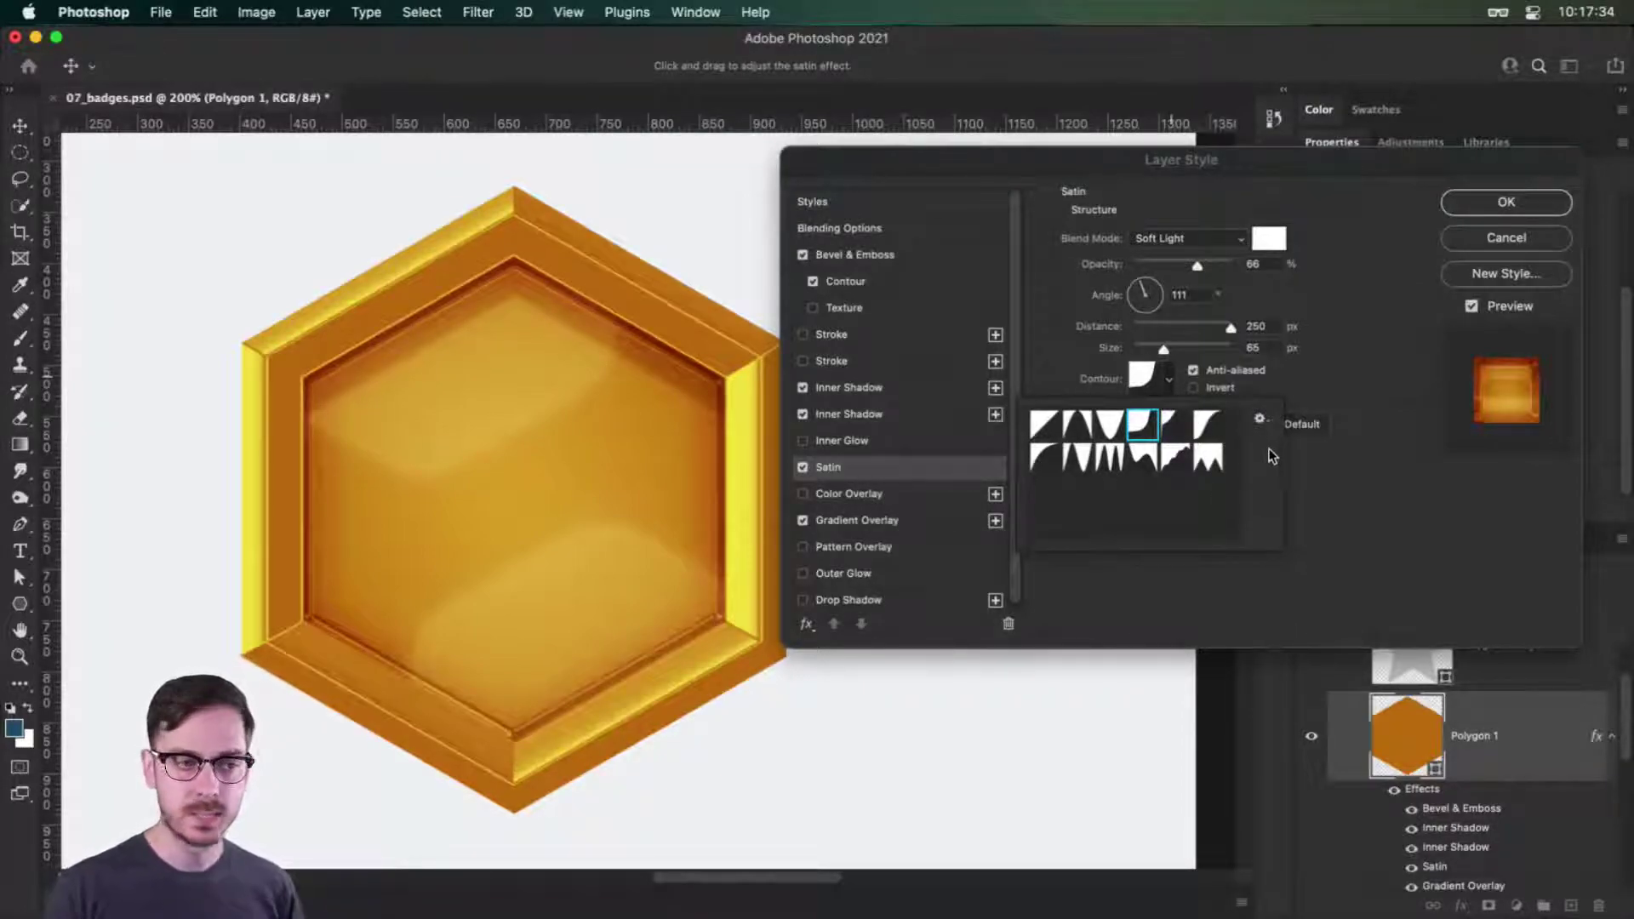
pyautogui.click(1260, 417)
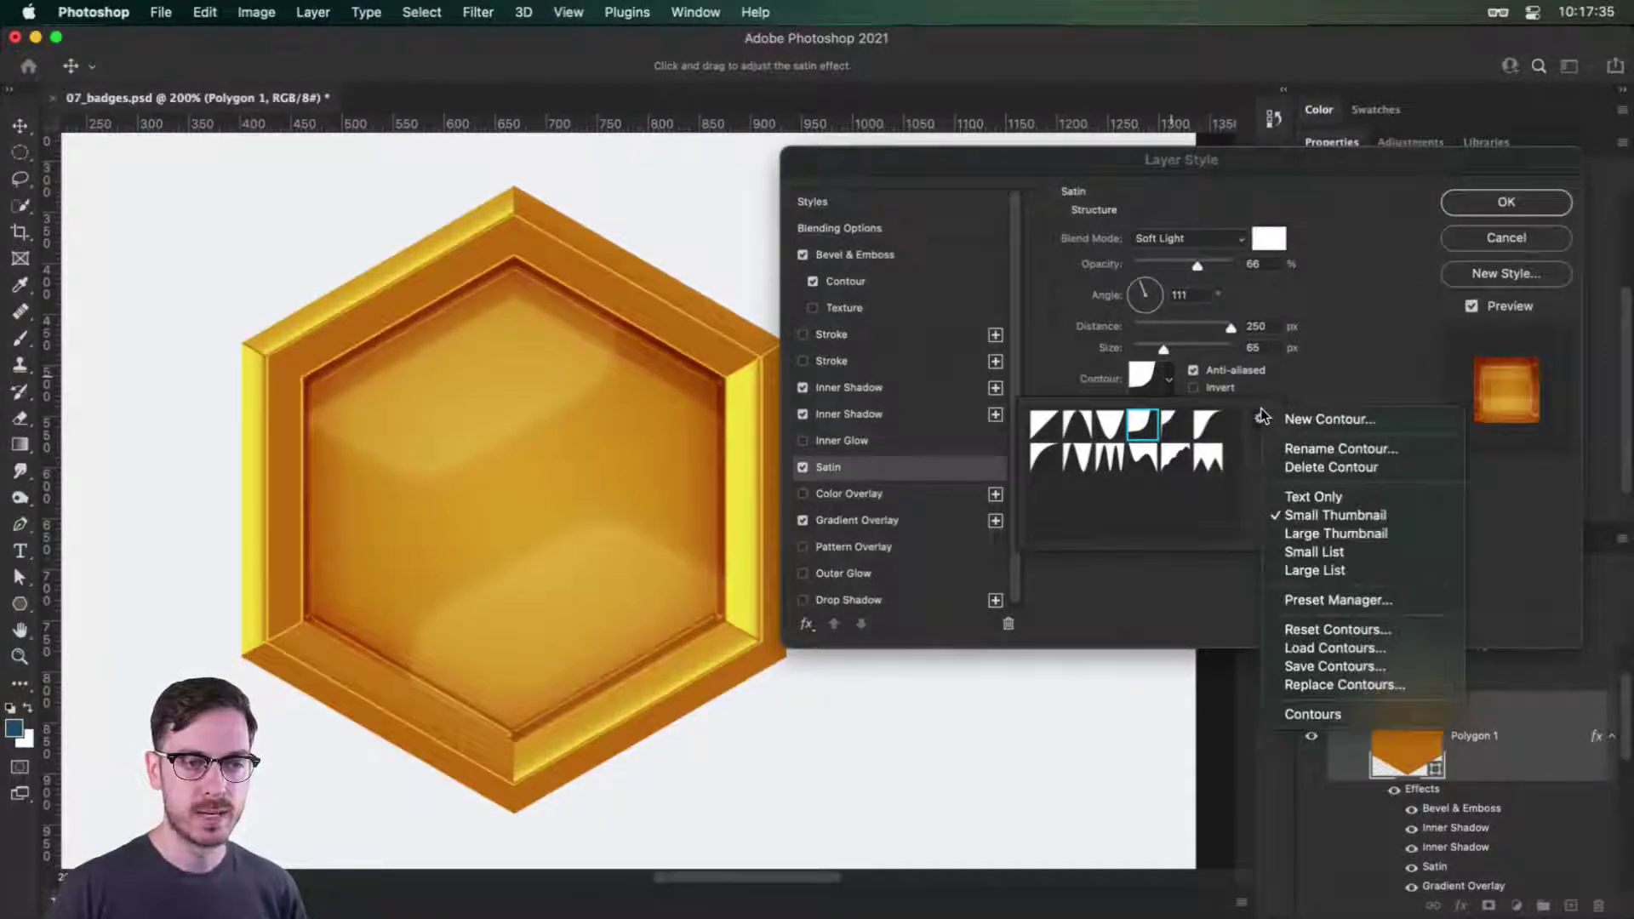
pyautogui.click(1244, 495)
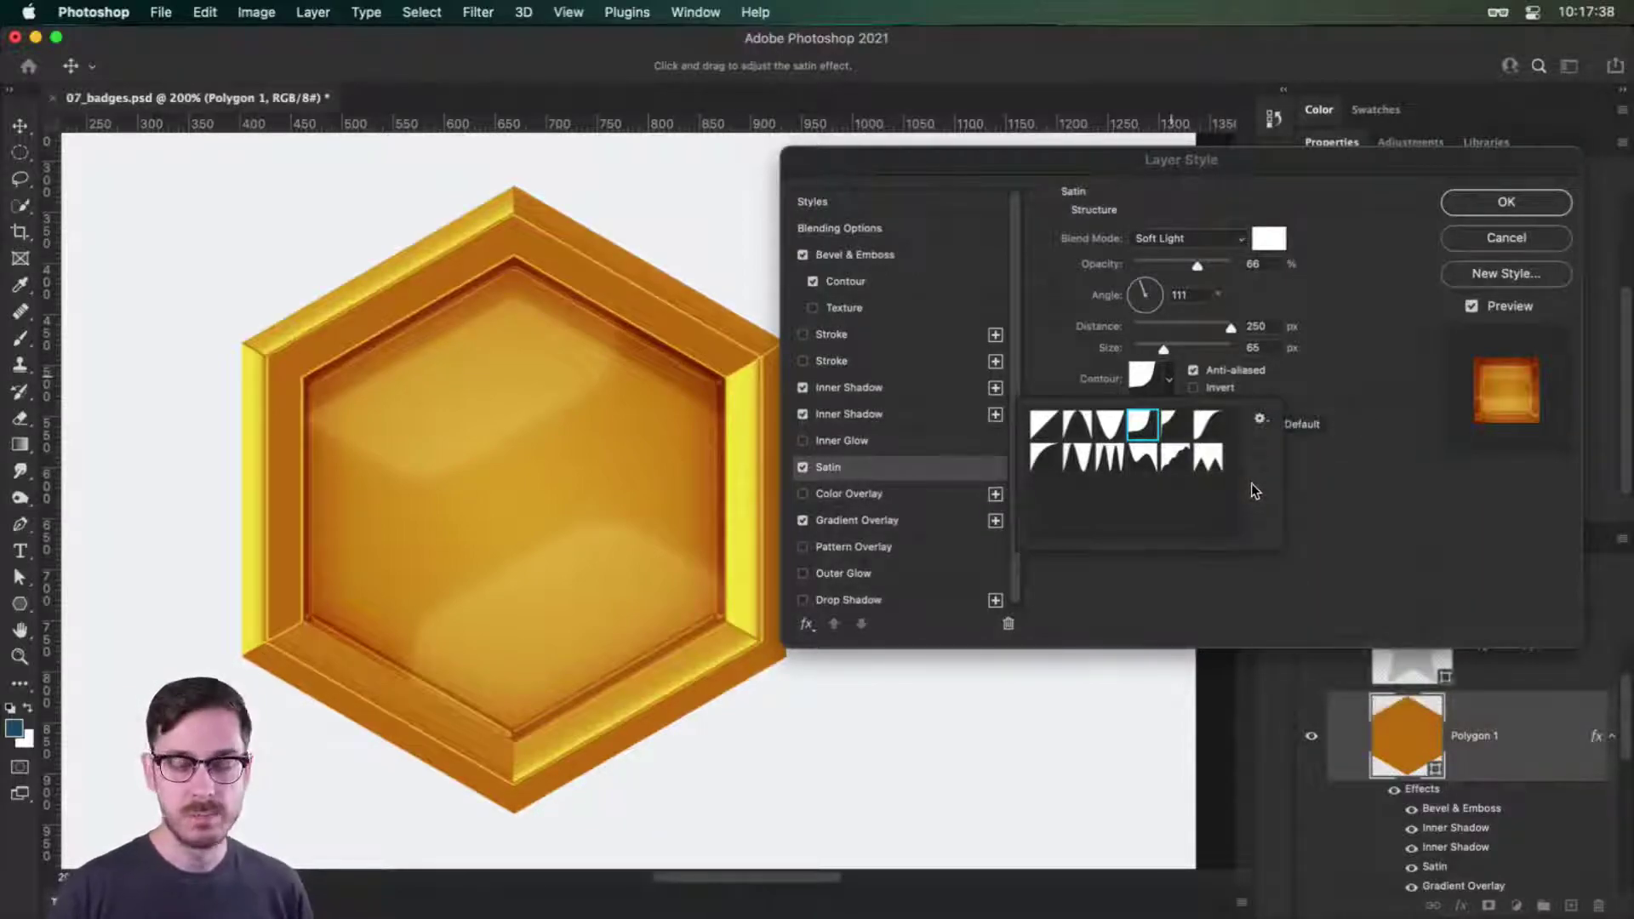
pyautogui.press('Right')
pyautogui.press('Right')
pyautogui.press('Right')
pyautogui.press('Left')
pyautogui.press('Right')
pyautogui.press('Right')
pyautogui.press('Right')
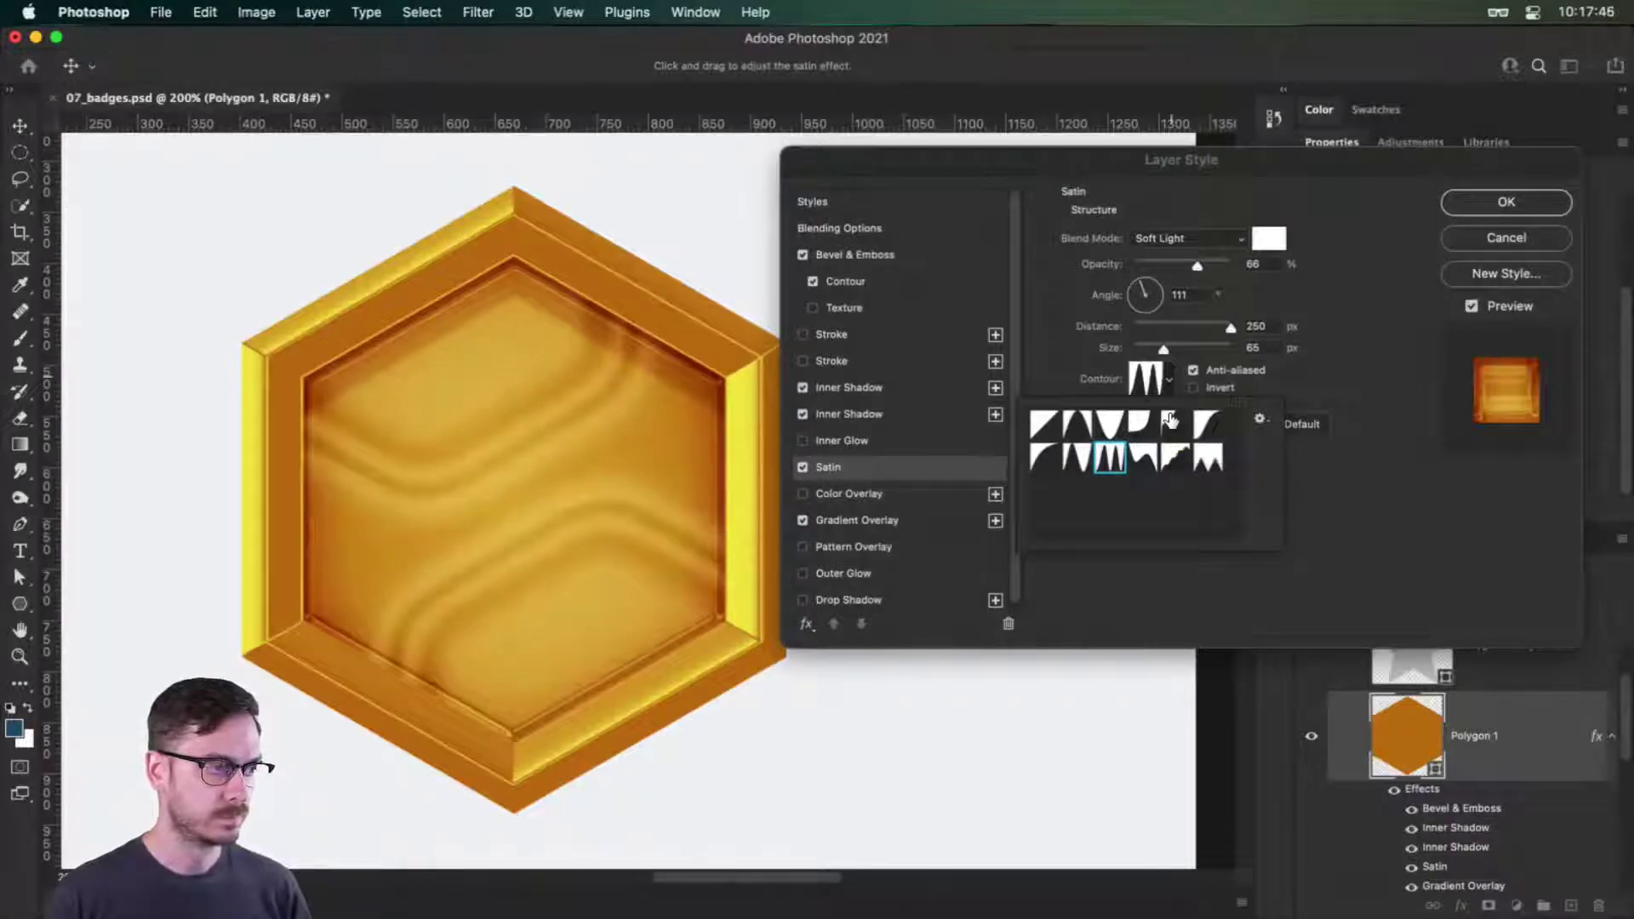
pyautogui.press('Right')
pyautogui.press('Right')
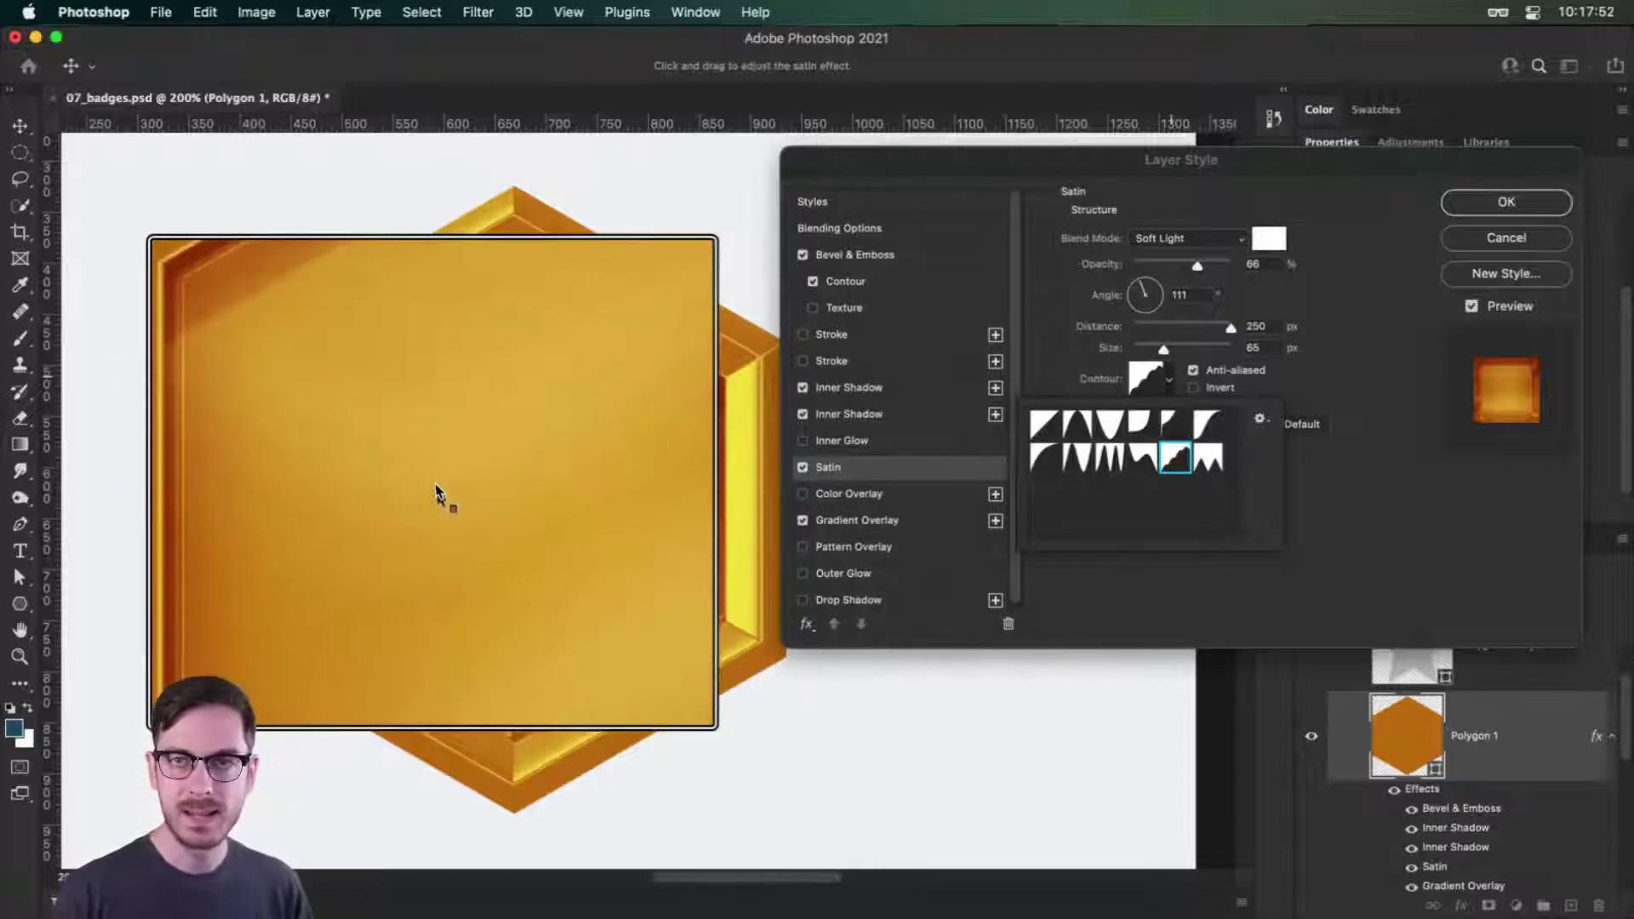
pyautogui.click(1153, 419)
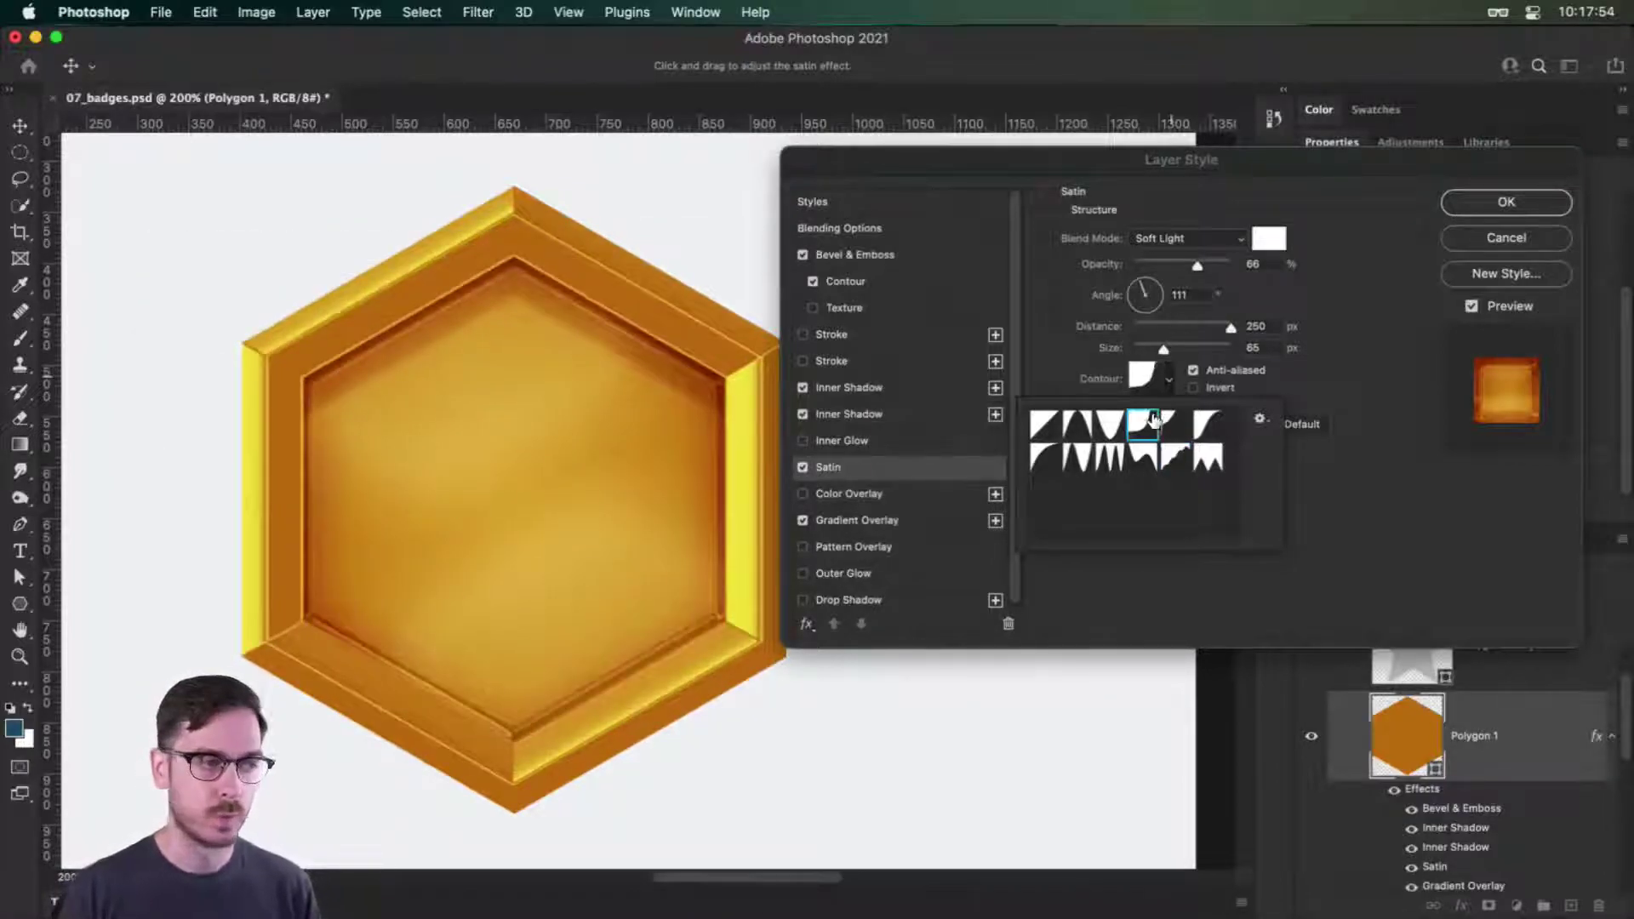
pyautogui.click(1361, 493)
# Reduce the Satin effect's size to 54 px and its opacity to about 41%, and apply the inner hexagon's layer style.
pyautogui.moveTo(1163, 349); pyautogui.dragTo(1159, 347)
pyautogui.moveTo(1163, 344); pyautogui.dragTo(1161, 343)
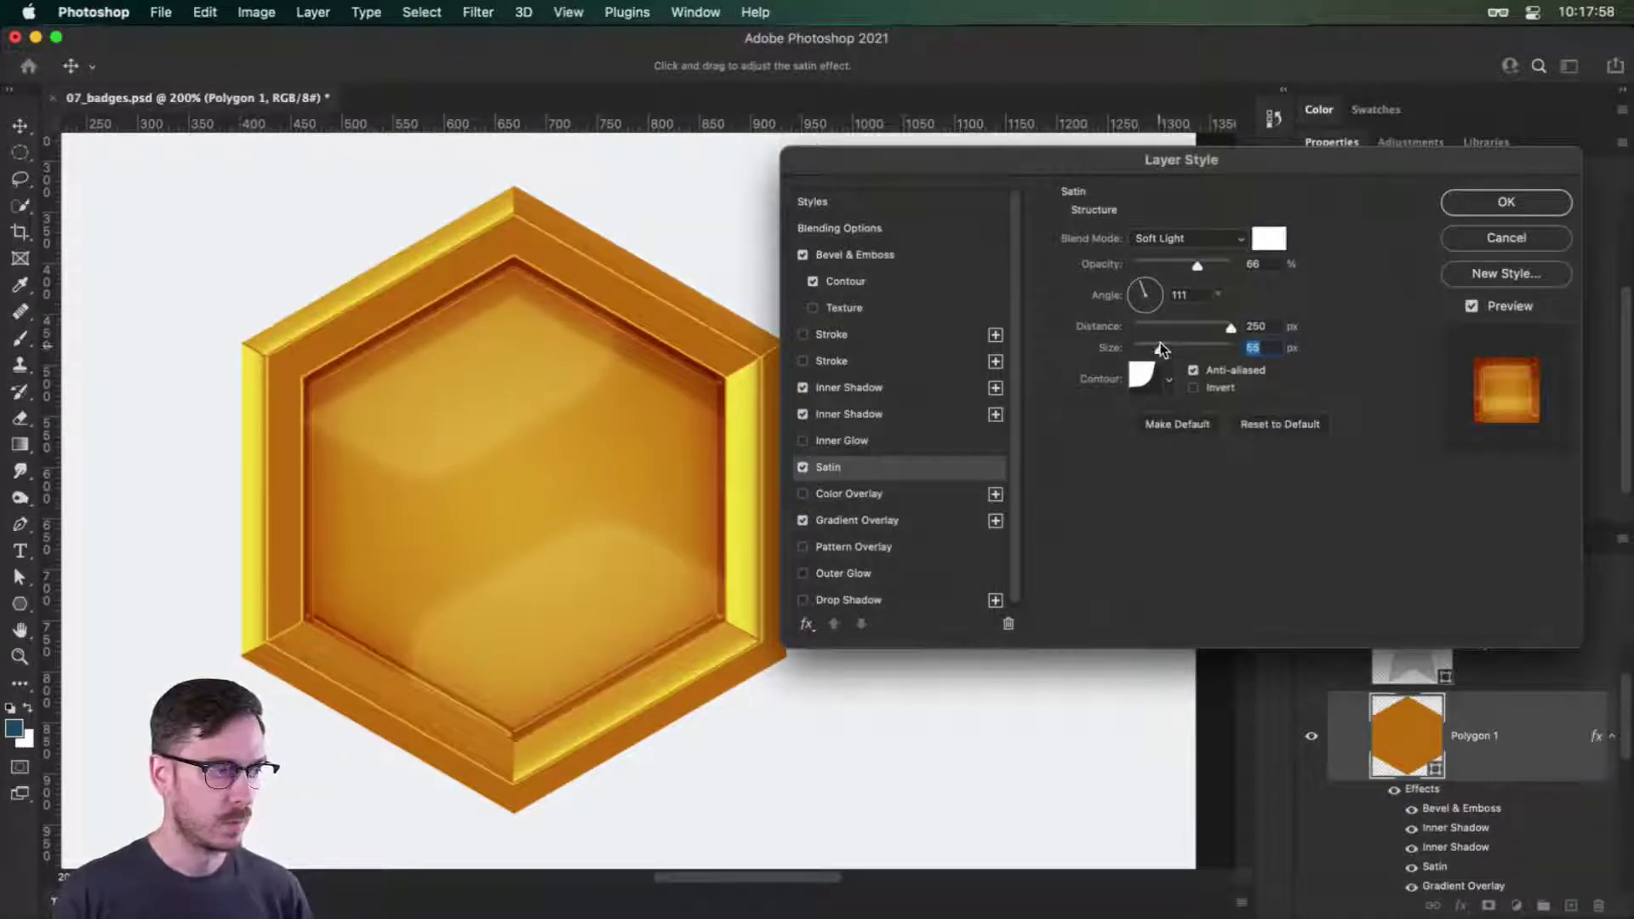
pyautogui.moveTo(1197, 265); pyautogui.dragTo(1173, 259)
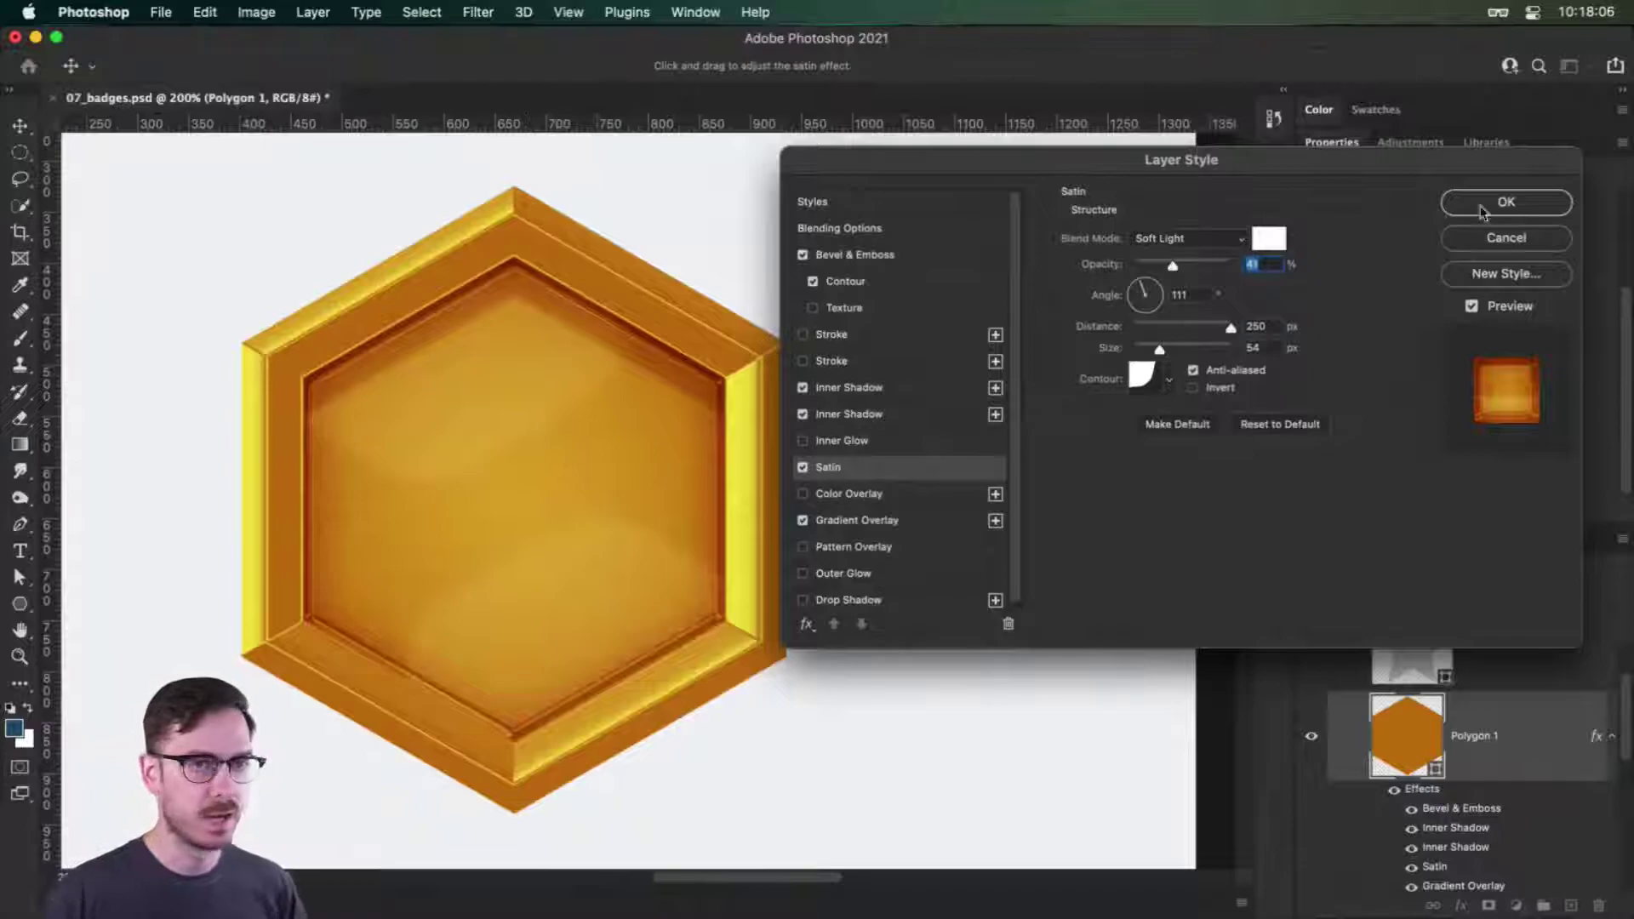
pyautogui.press('Return')
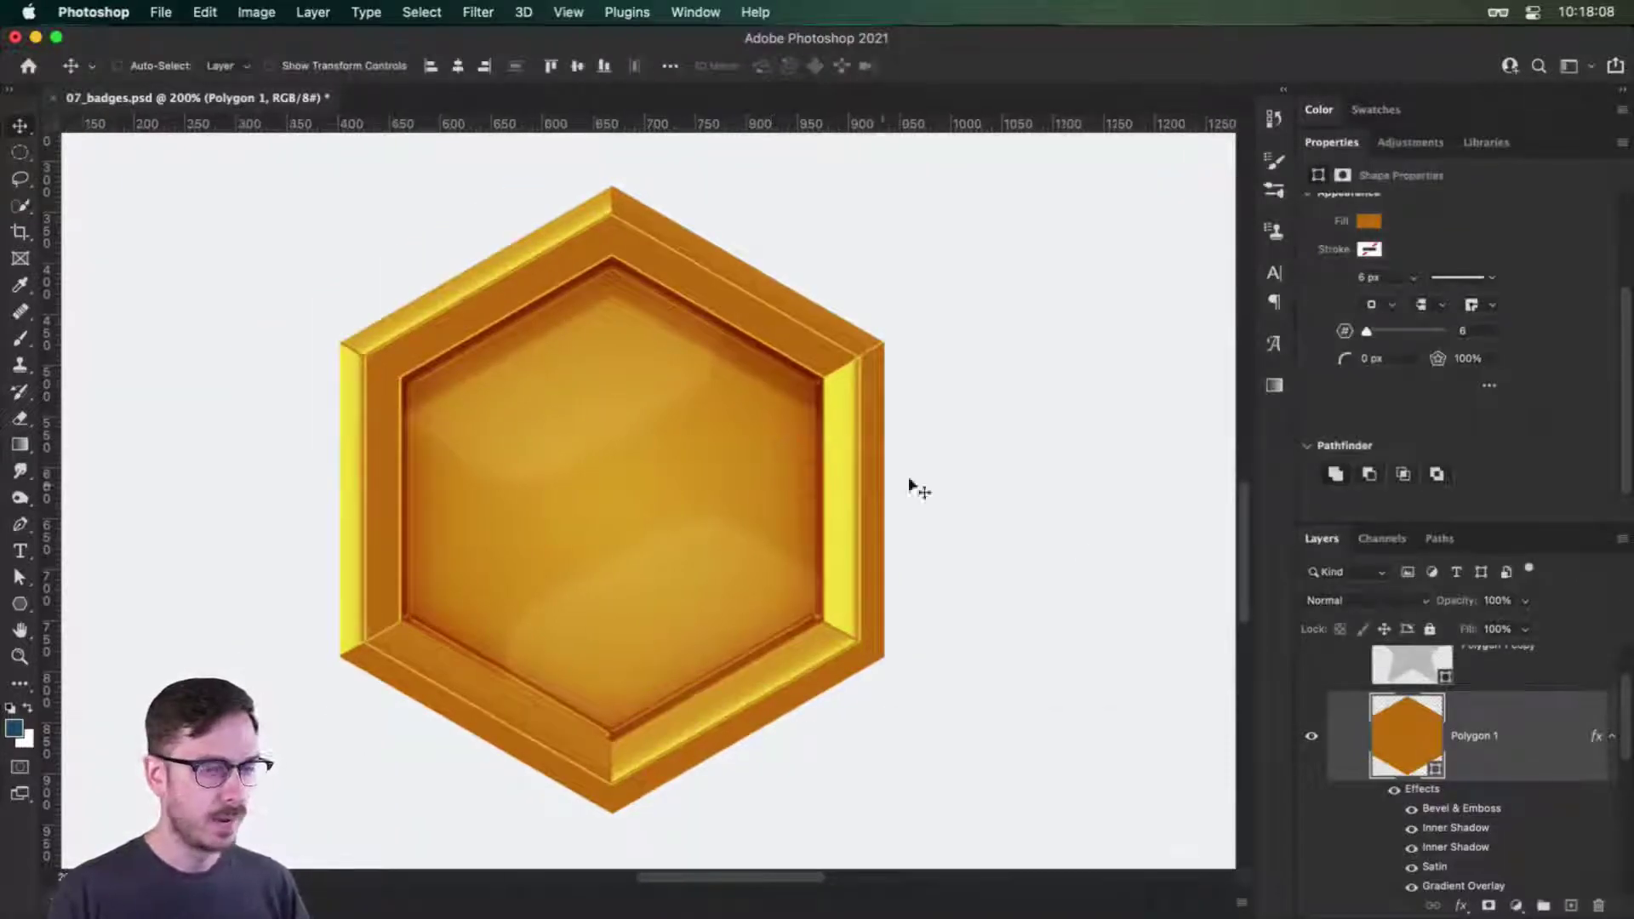
# Show the hidden star layer and add a Bevel & Emboss effect to it with the Emboss style.
pyautogui.scroll(2, 1438, 698)
pyautogui.click(1311, 718)
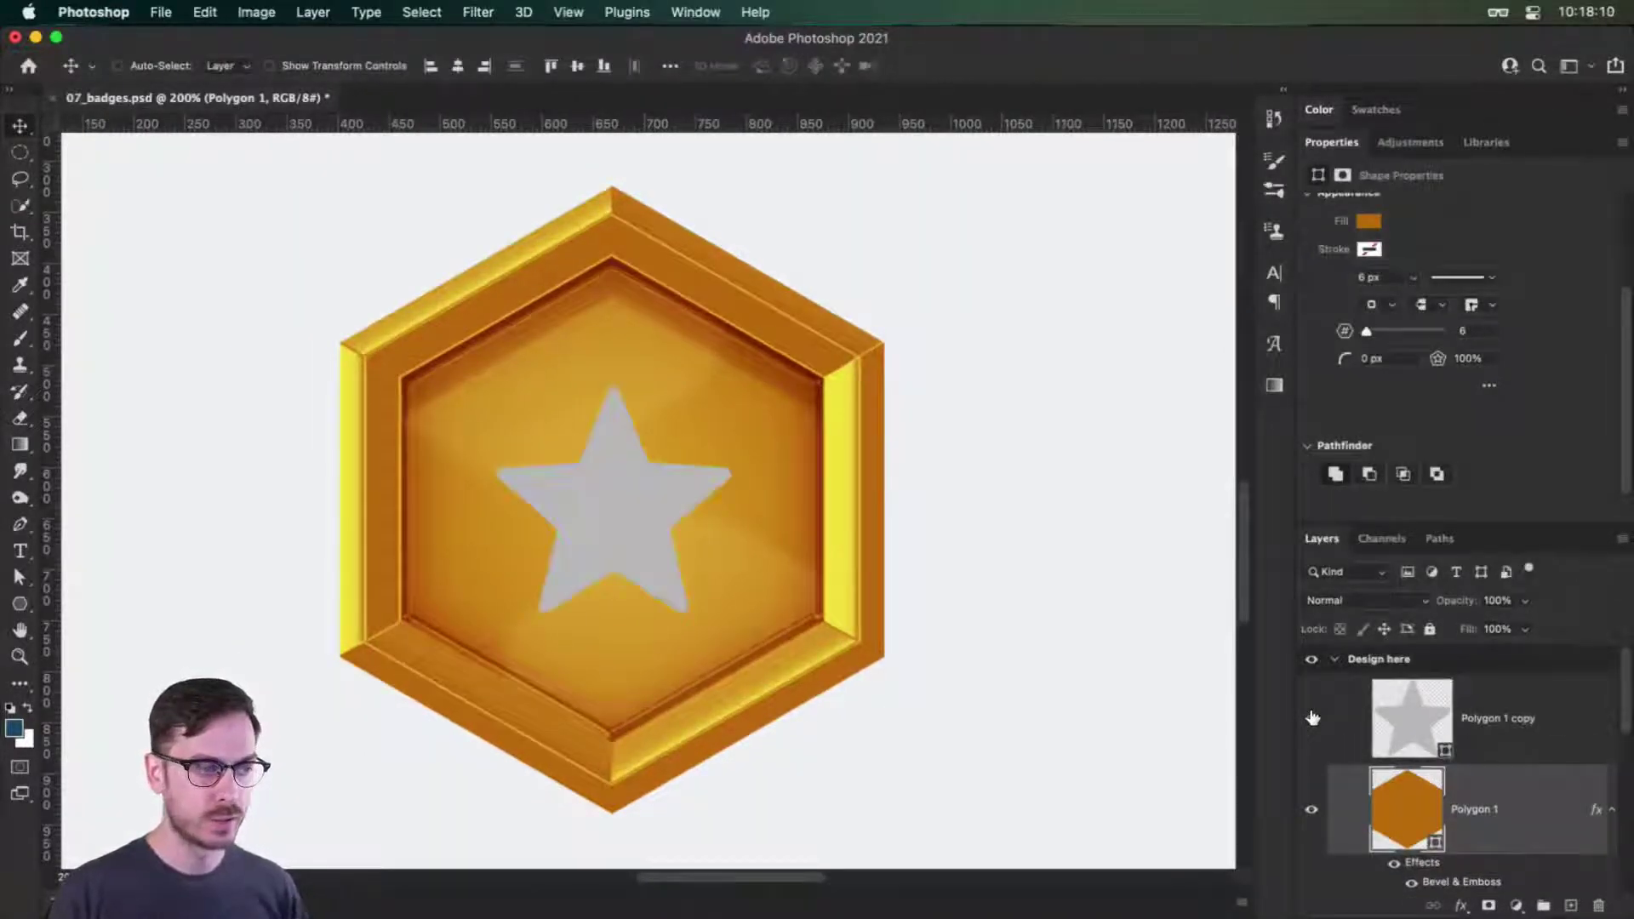
pyautogui.click(1564, 708)
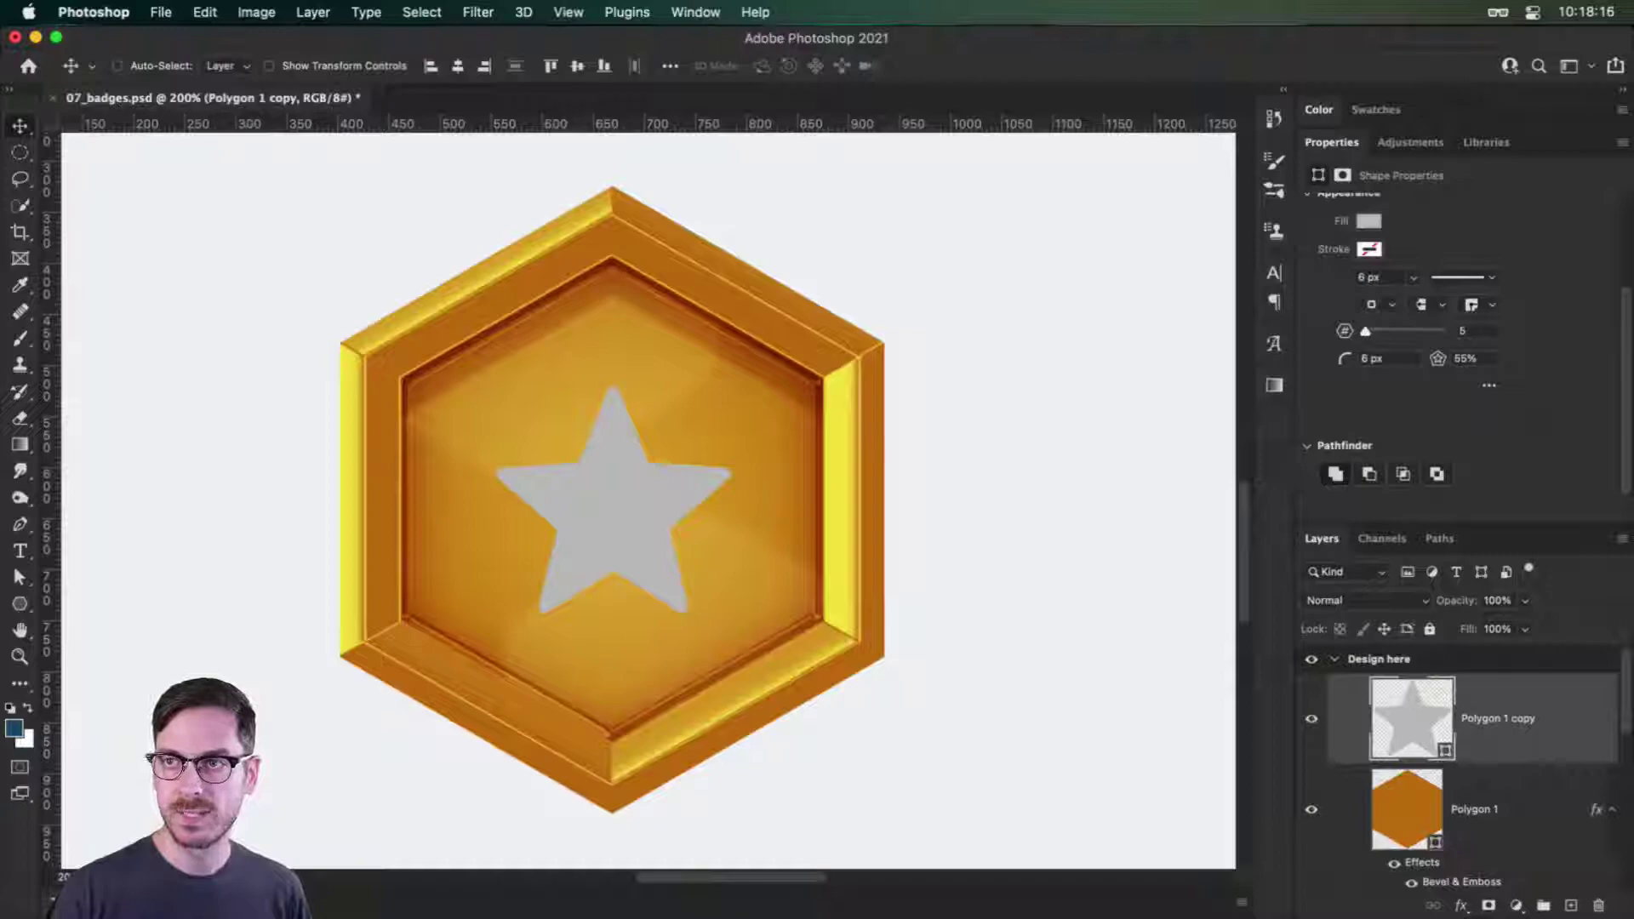
pyautogui.doubleClick(1588, 720)
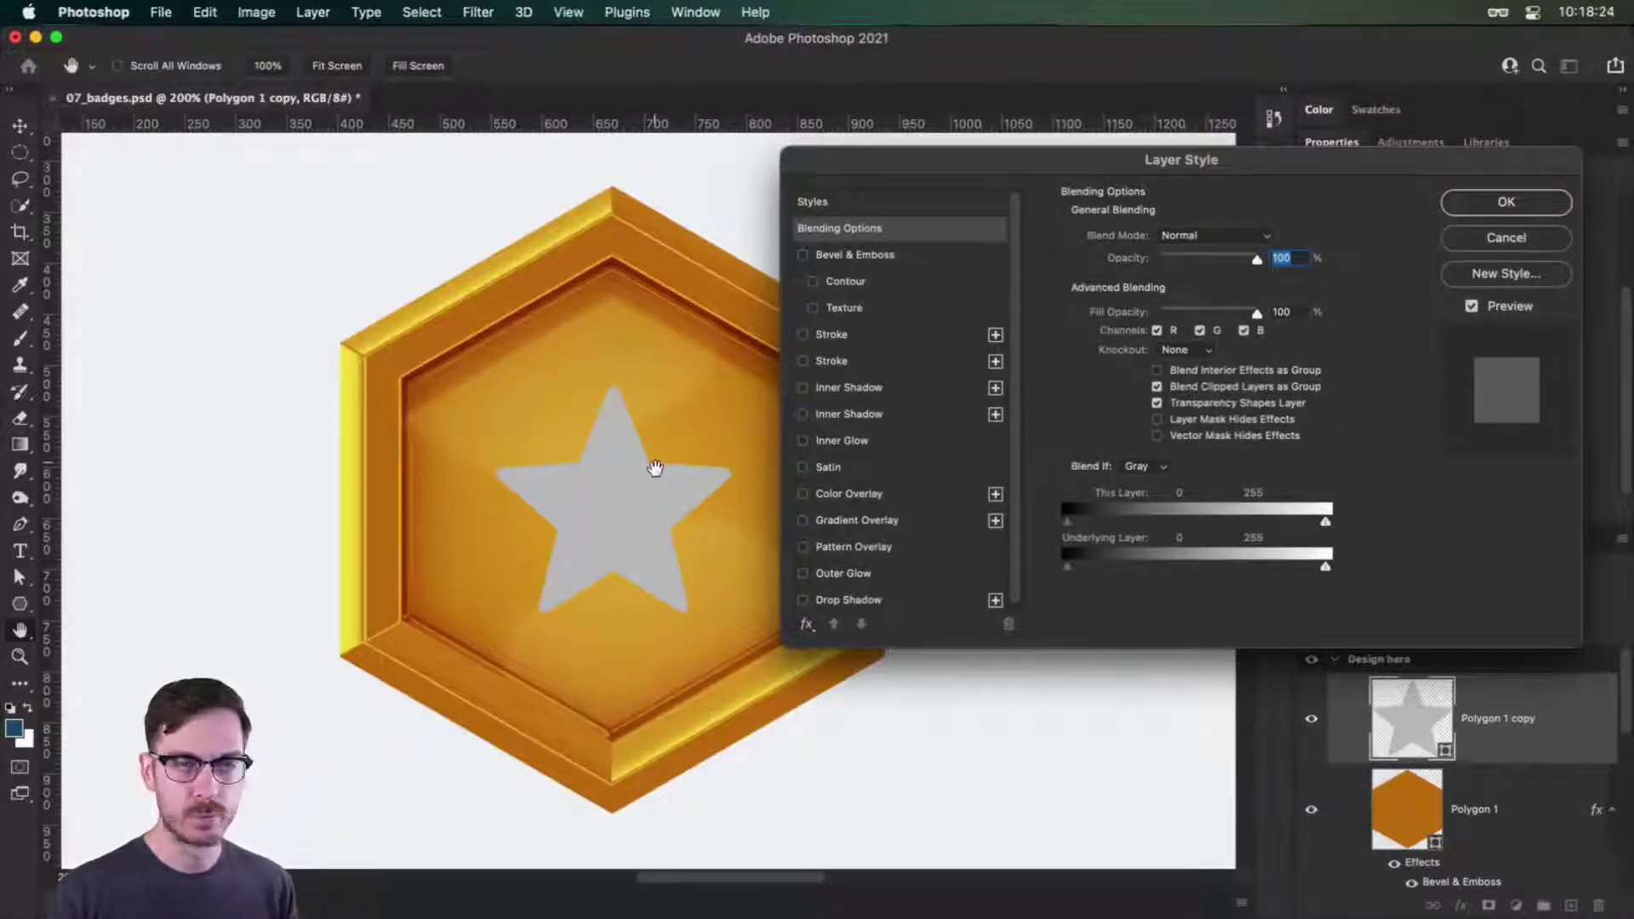
pyautogui.click(891, 257)
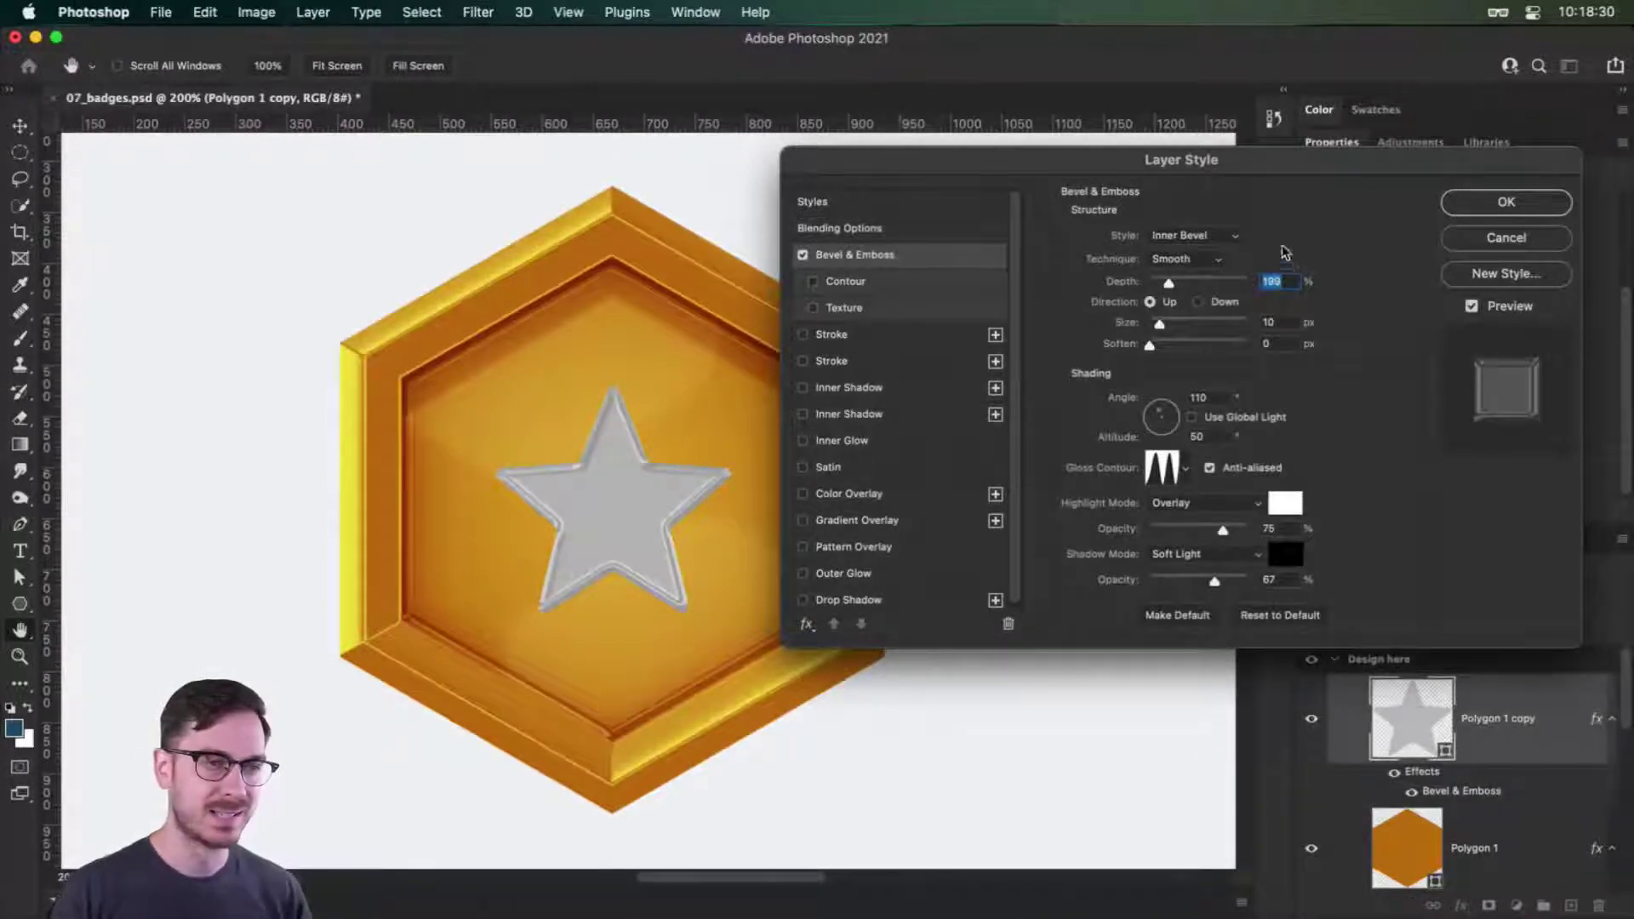
pyautogui.click(1224, 238)
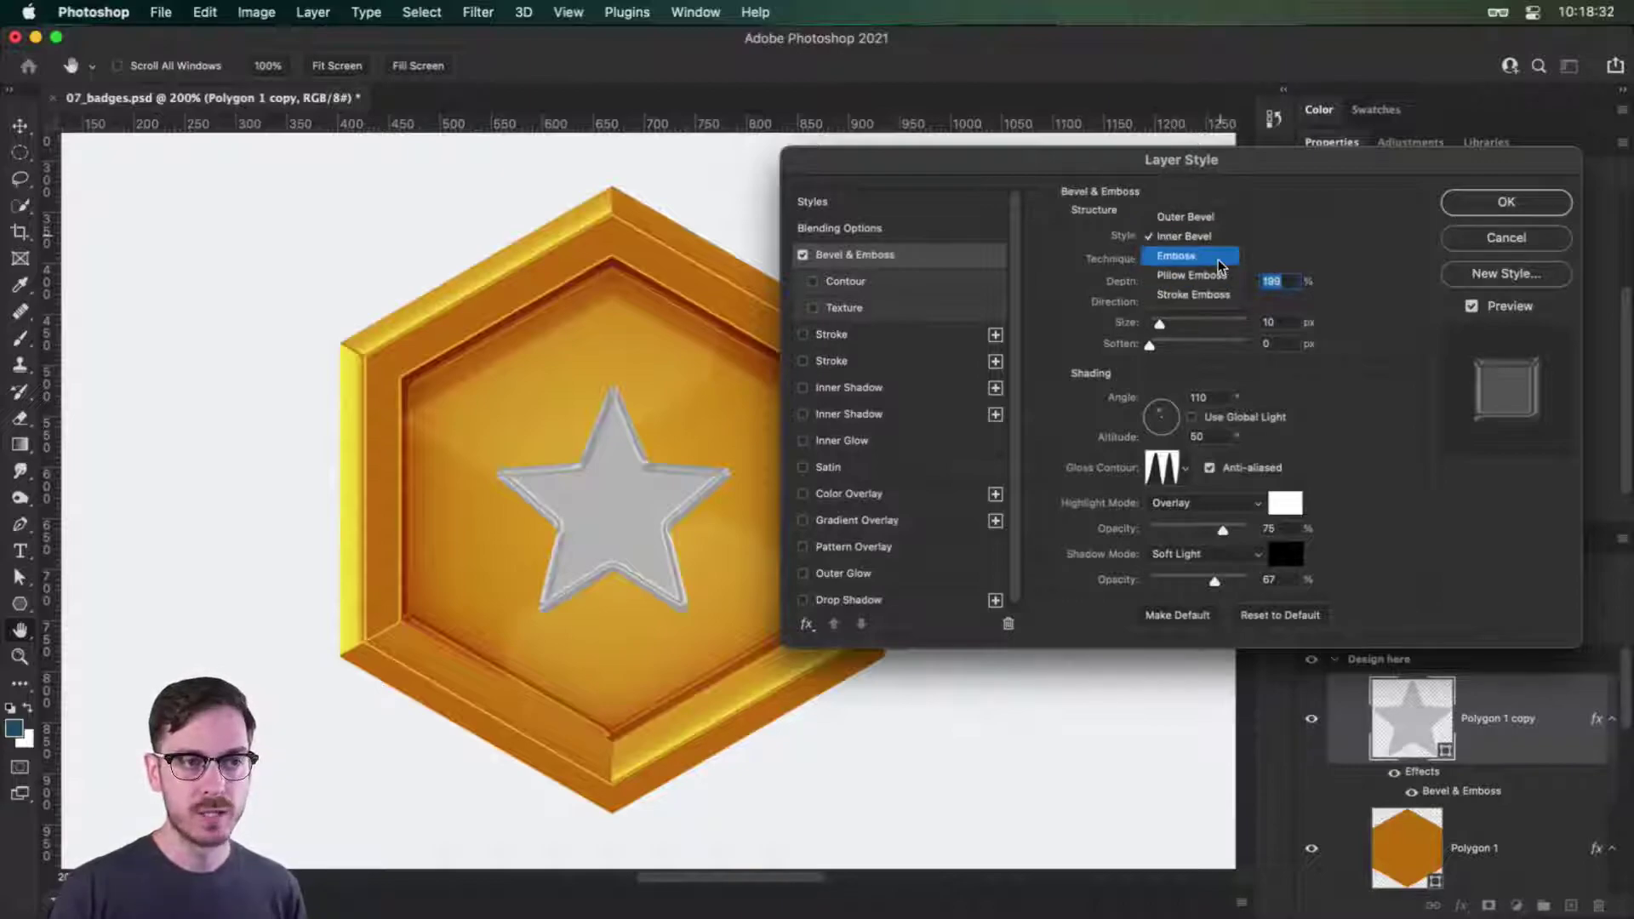
pyautogui.click(1219, 259)
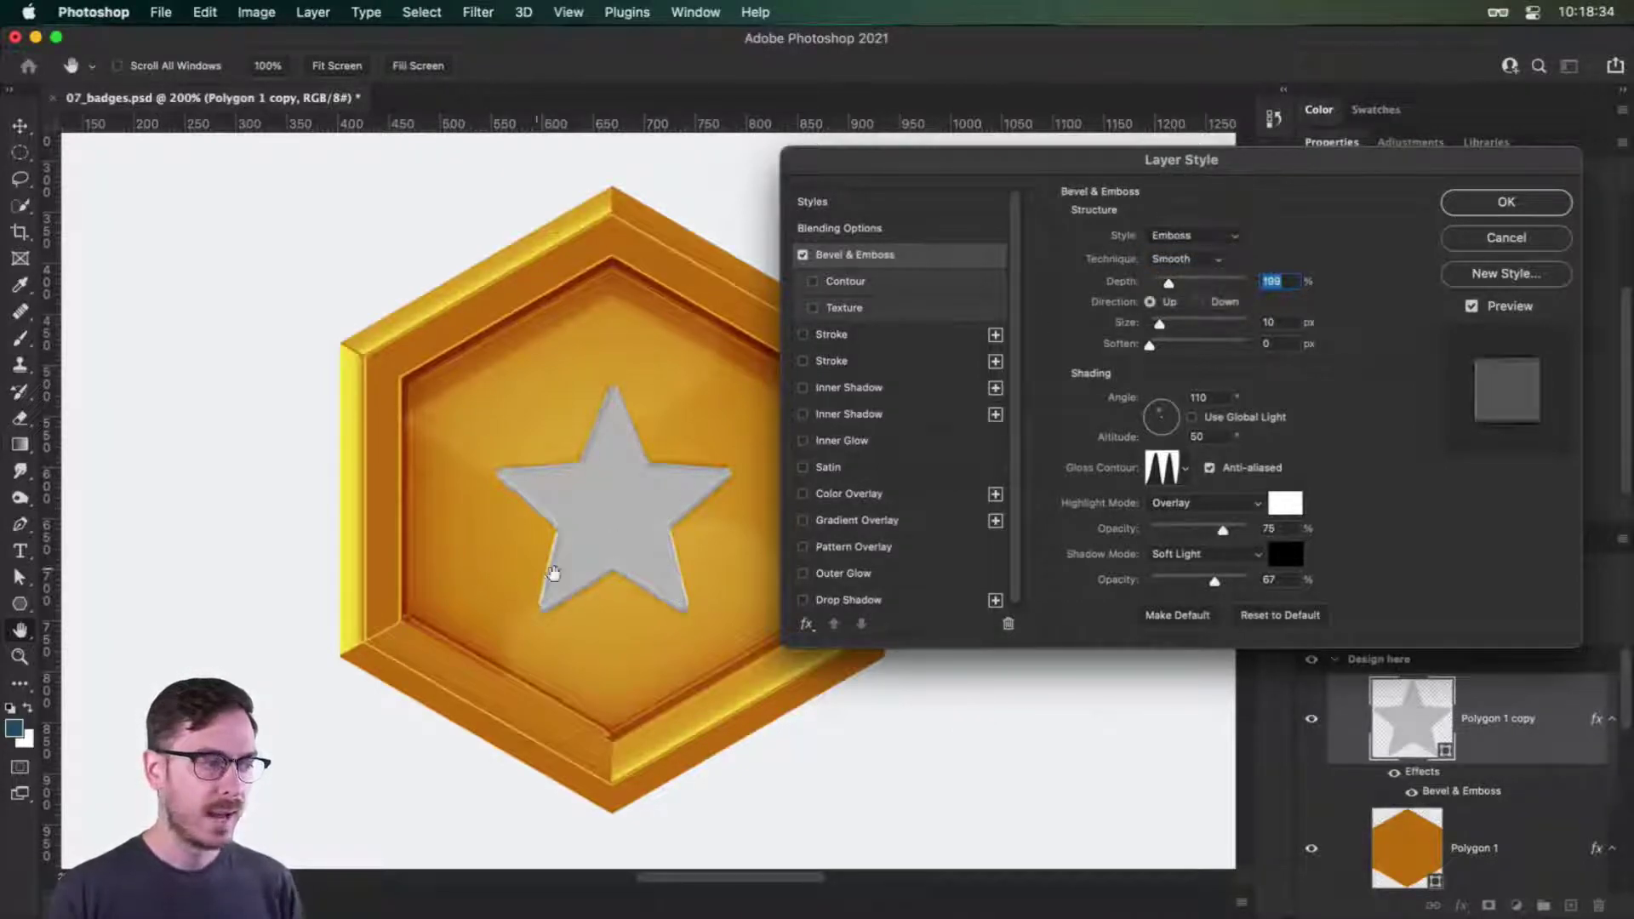
# Inspect the star's embossed edges up close and set the bevel's depth to 272% and its size to 35 px.
pyautogui.press('super+plus')
pyautogui.press('super+plus')
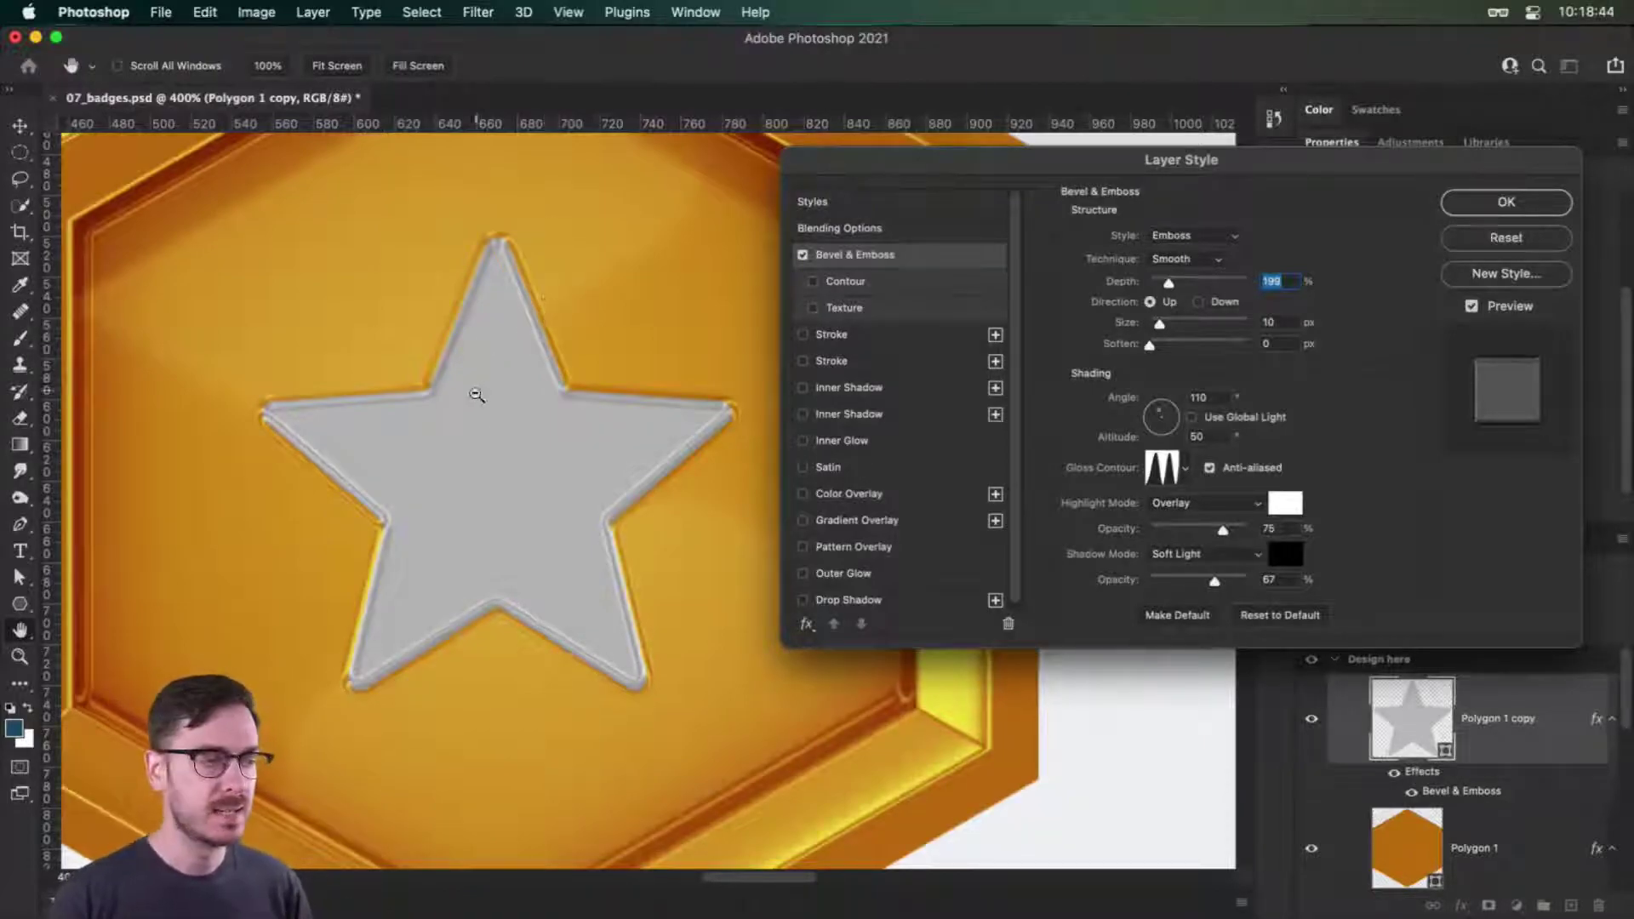
pyautogui.keyDown('alt'); pyautogui.click(576, 474); pyautogui.keyUp('alt')
pyautogui.keyDown('alt'); pyautogui.click(580, 467); pyautogui.keyUp('alt')
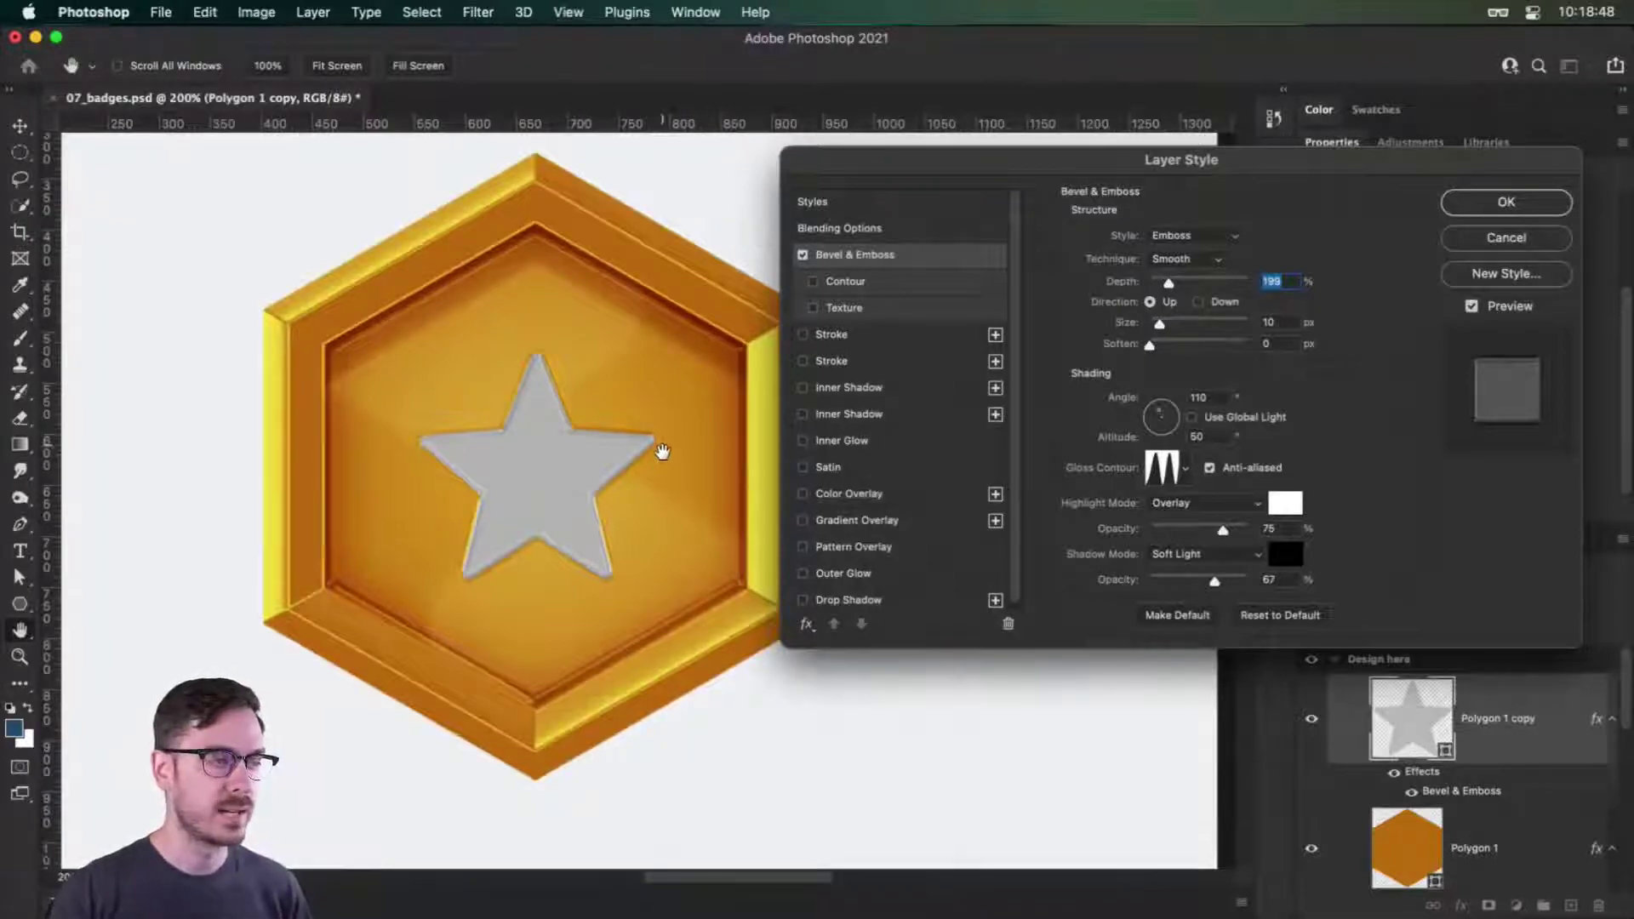
pyautogui.scroll(-2, 662, 450)
pyautogui.hscroll(-3, 662, 449)
pyautogui.hscroll(3, 662, 449)
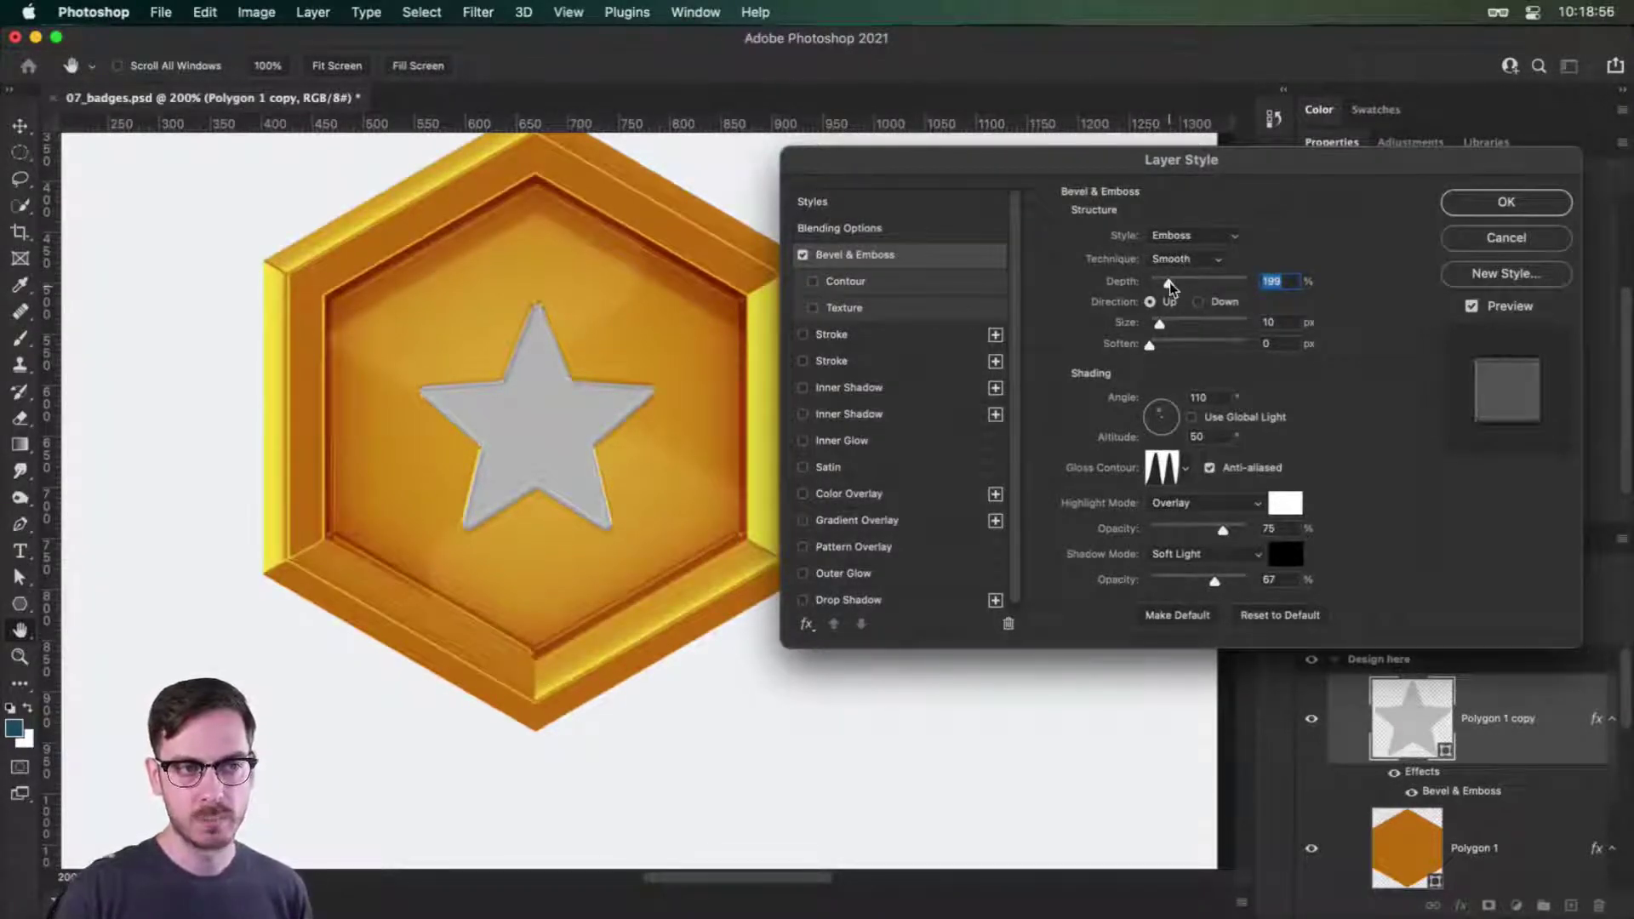
pyautogui.moveTo(1171, 288); pyautogui.dragTo(1169, 326)
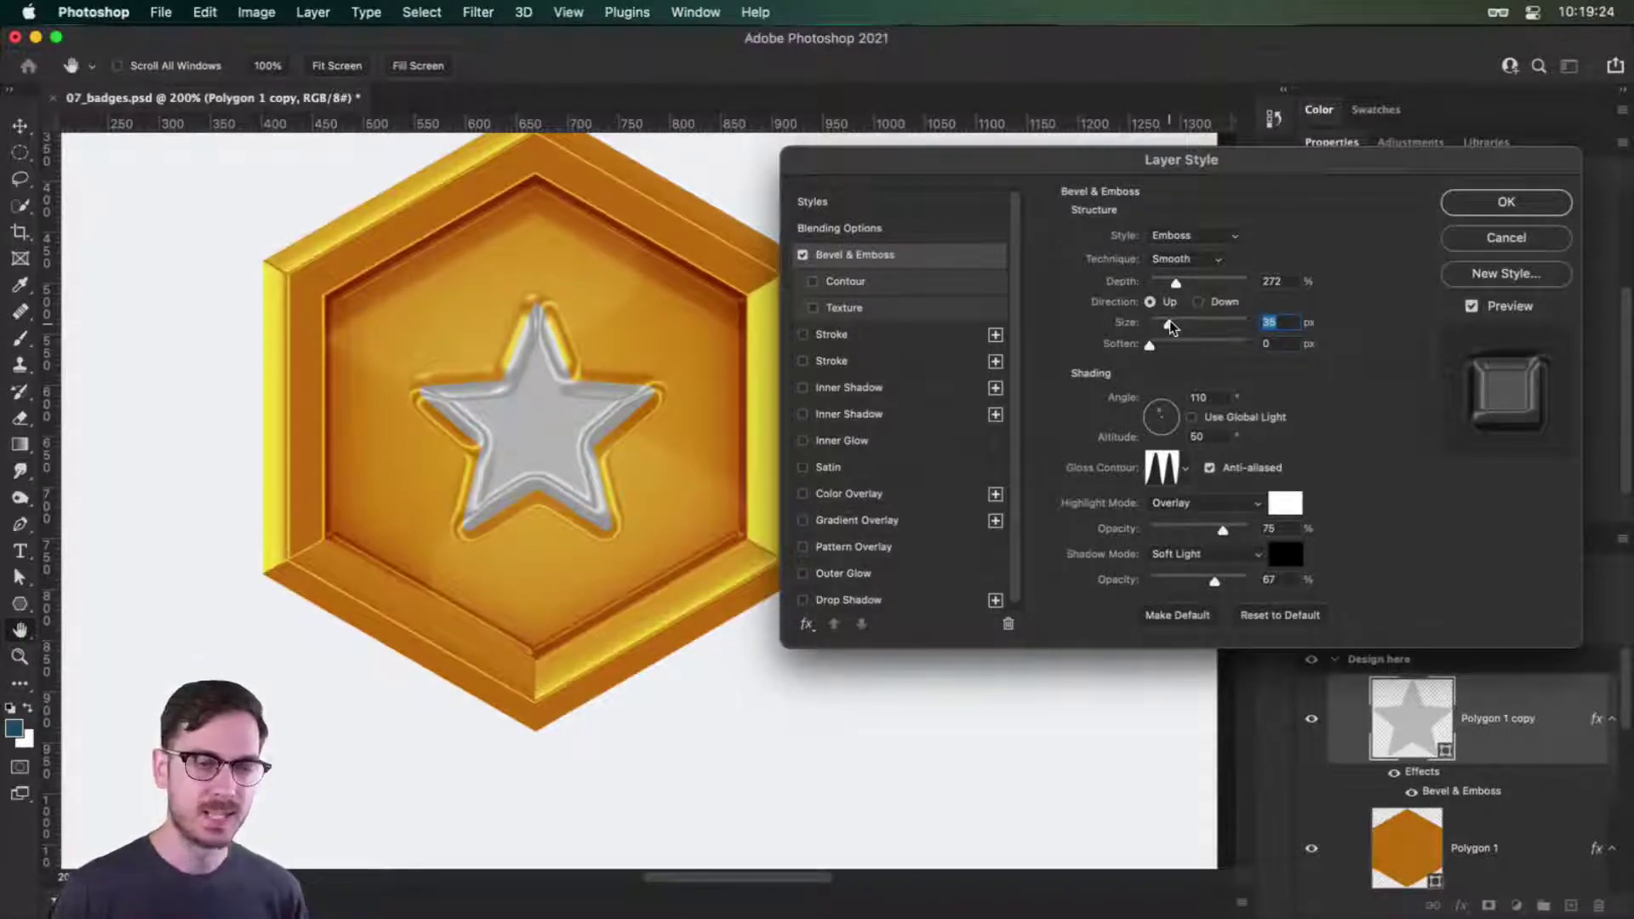
# Set the shading angle of the star's bevel to 100°.
pyautogui.click(1202, 397)
pyautogui.write('115')
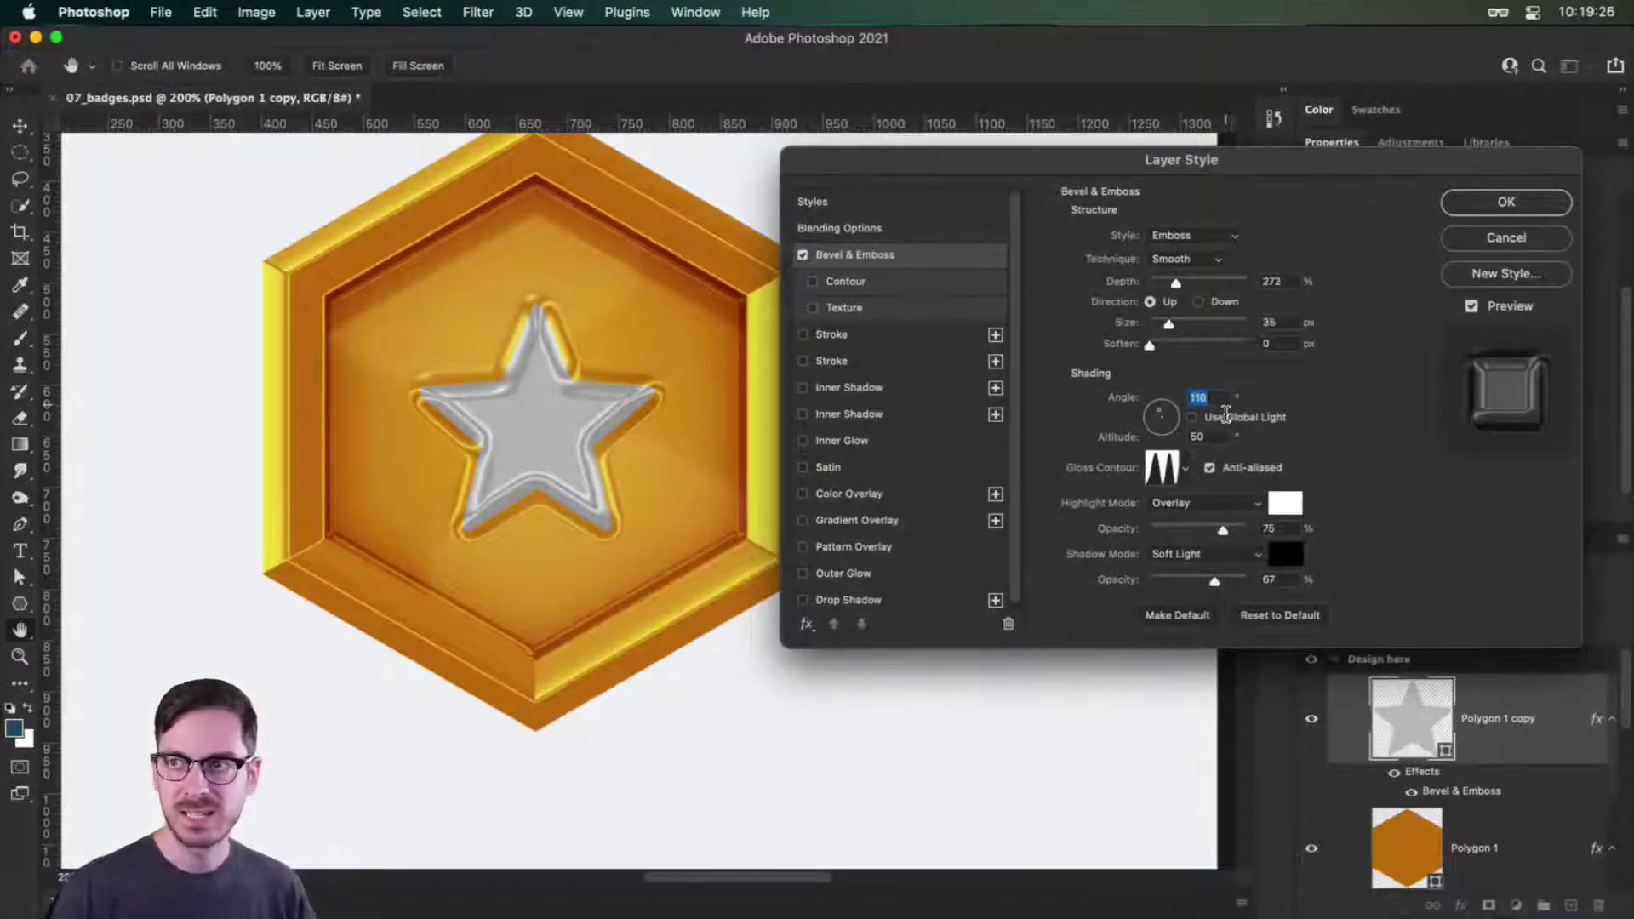
pyautogui.hotkey('shift', 'Down')
pyautogui.press('Tab')
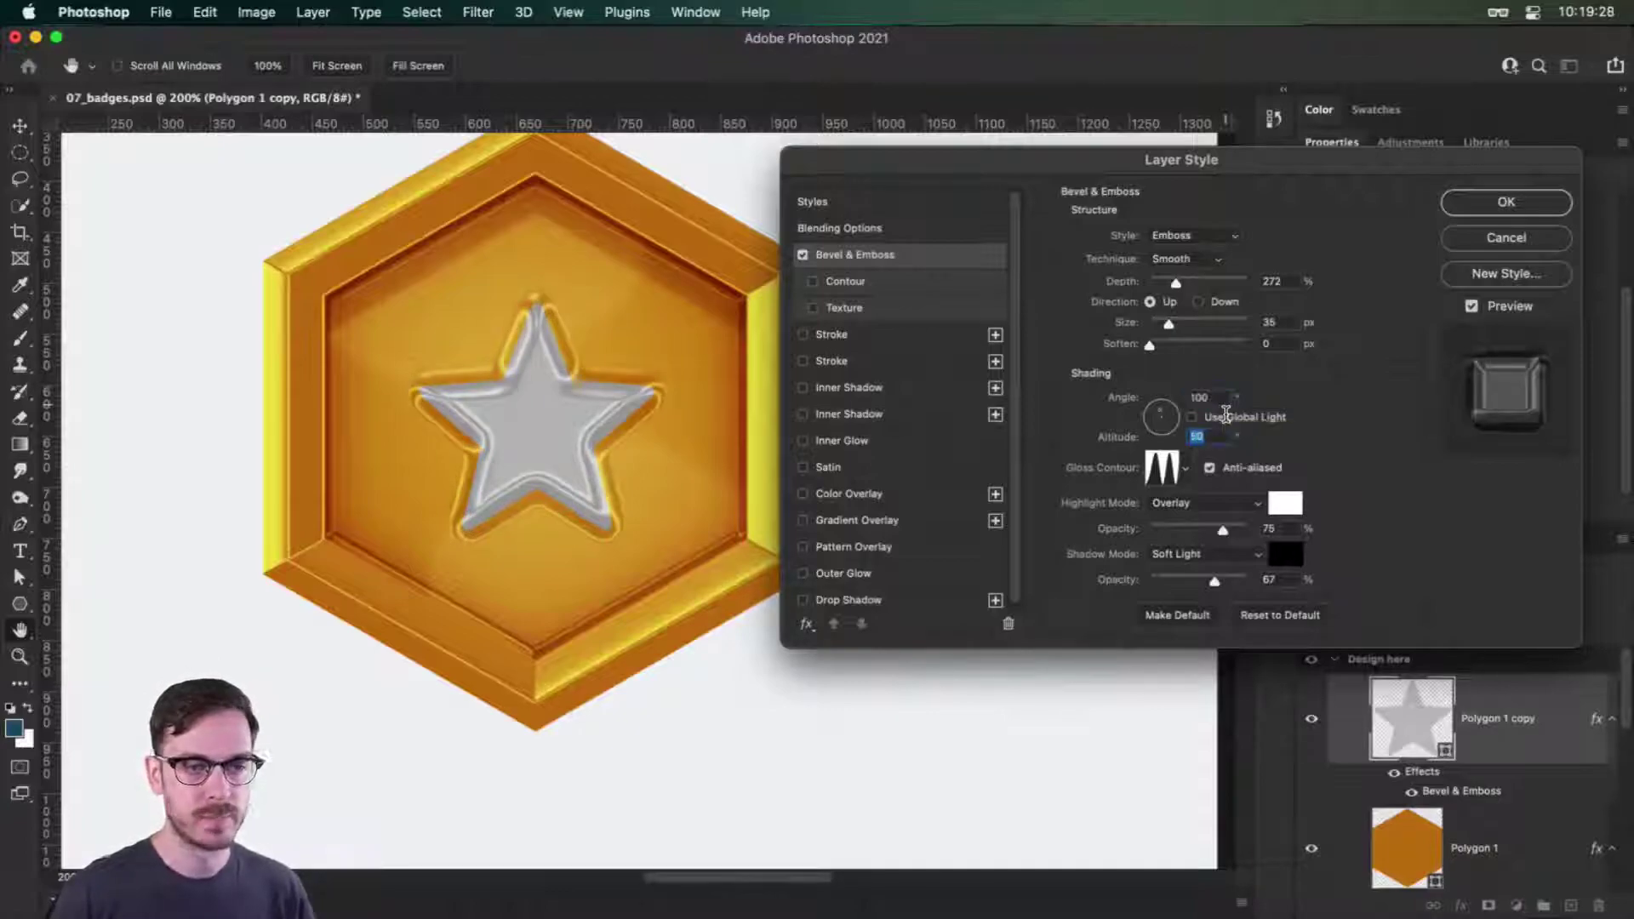
# Set the star bevel's shading altitude to 40° and its gloss contour to the inverted cone preset.
pyautogui.hotkey('shift', 'Up')
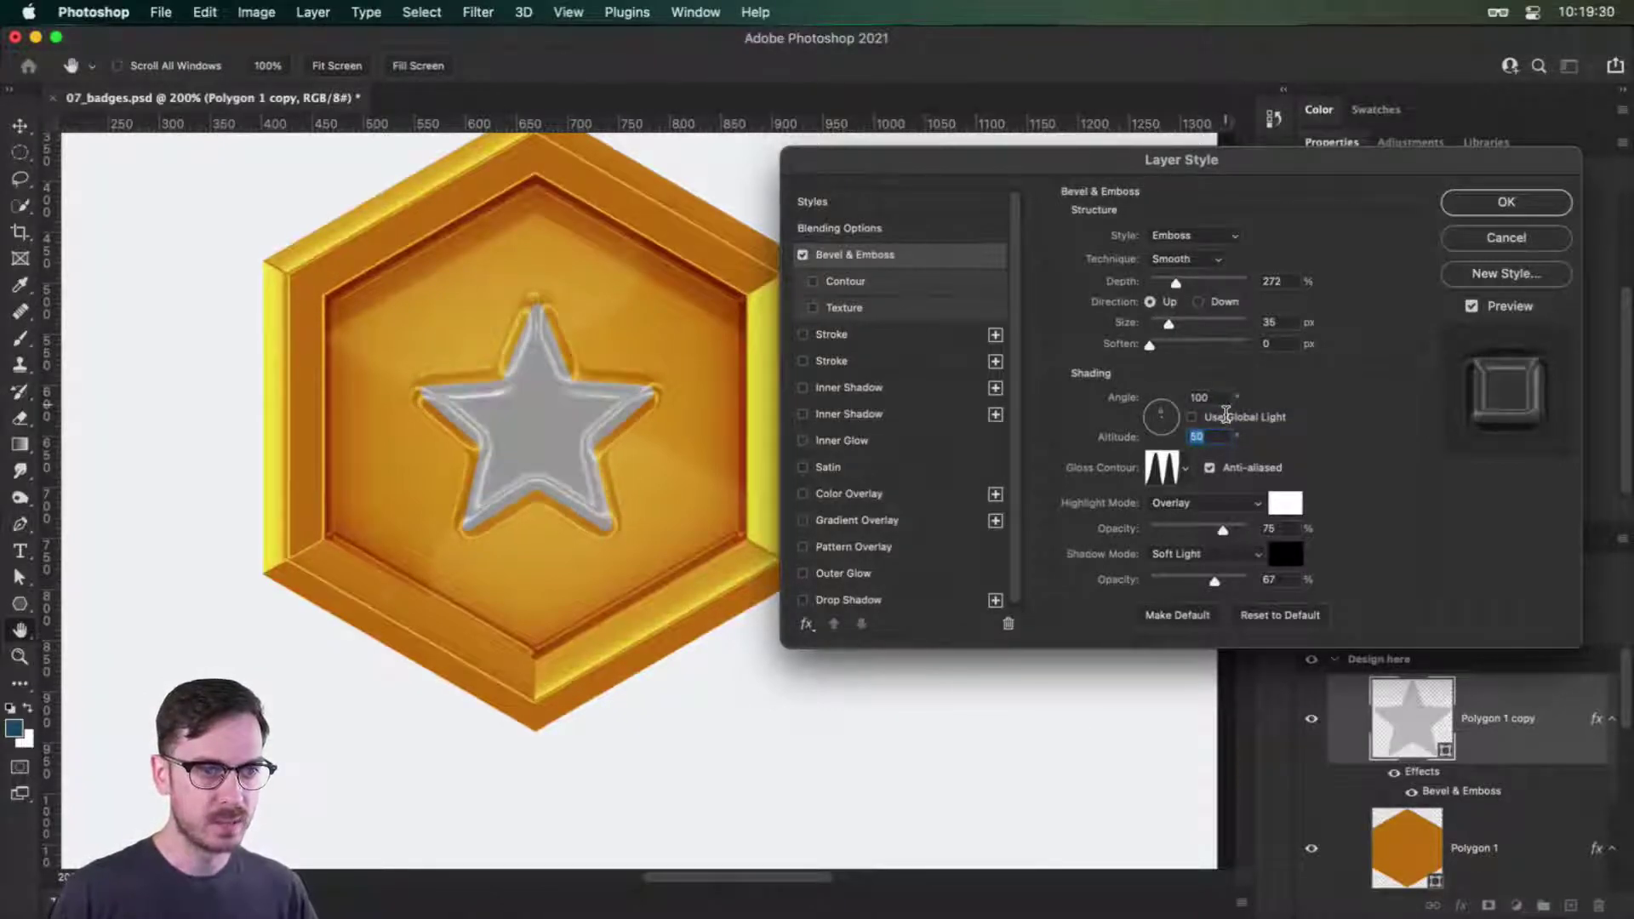
pyautogui.hotkey('shift', 'Down')
pyautogui.hotkey('shift', 'Down')
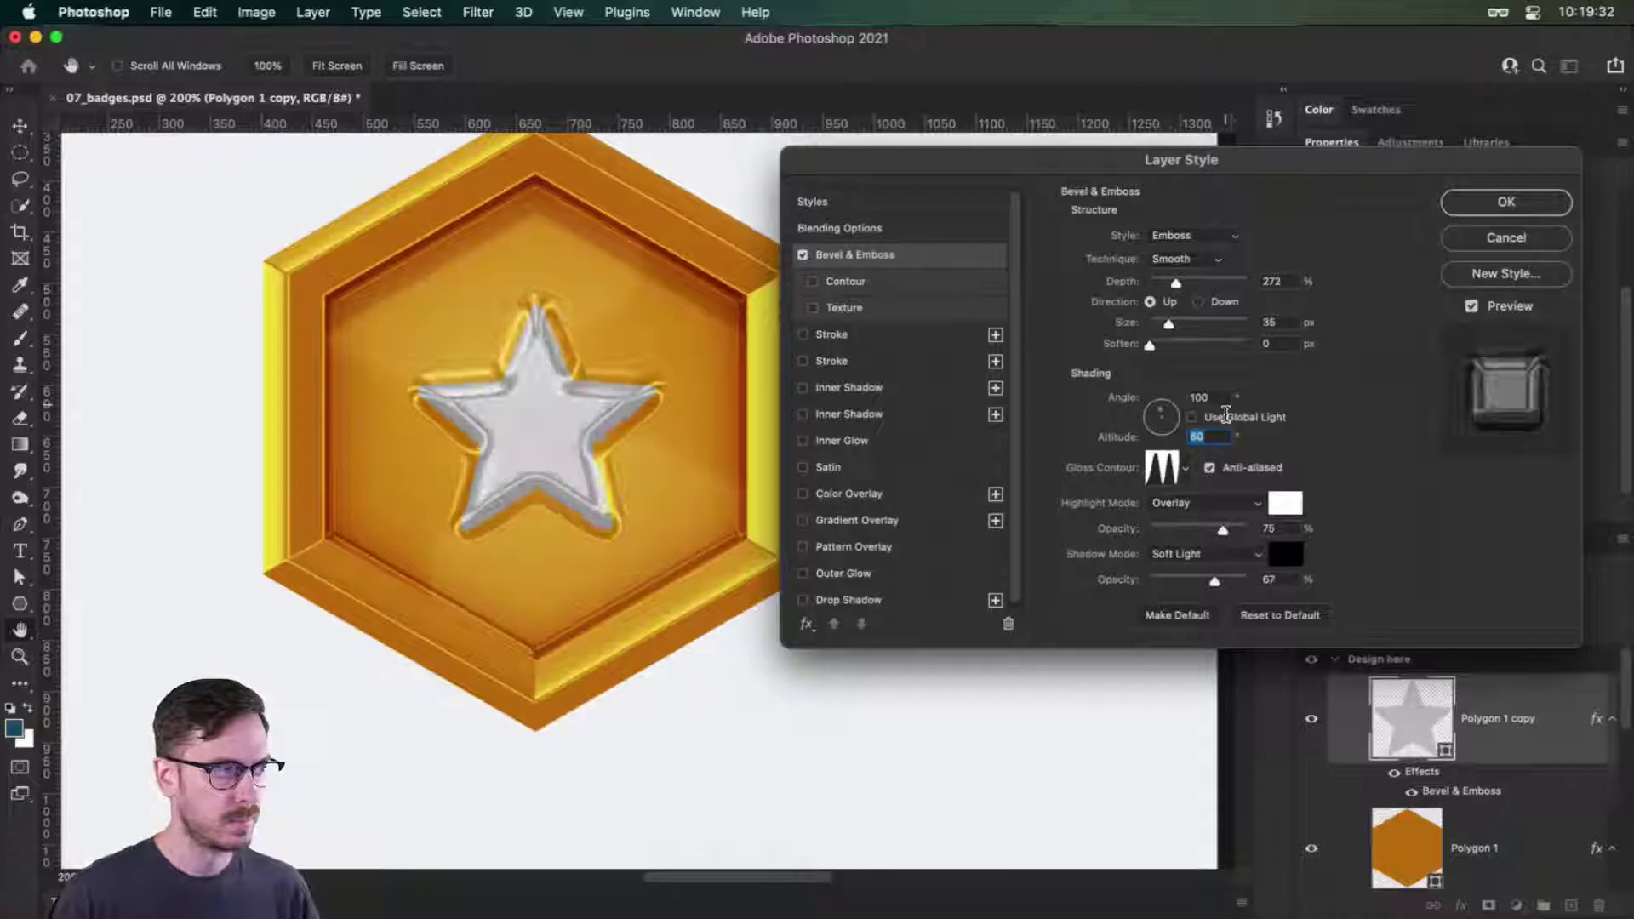
pyautogui.click(1186, 468)
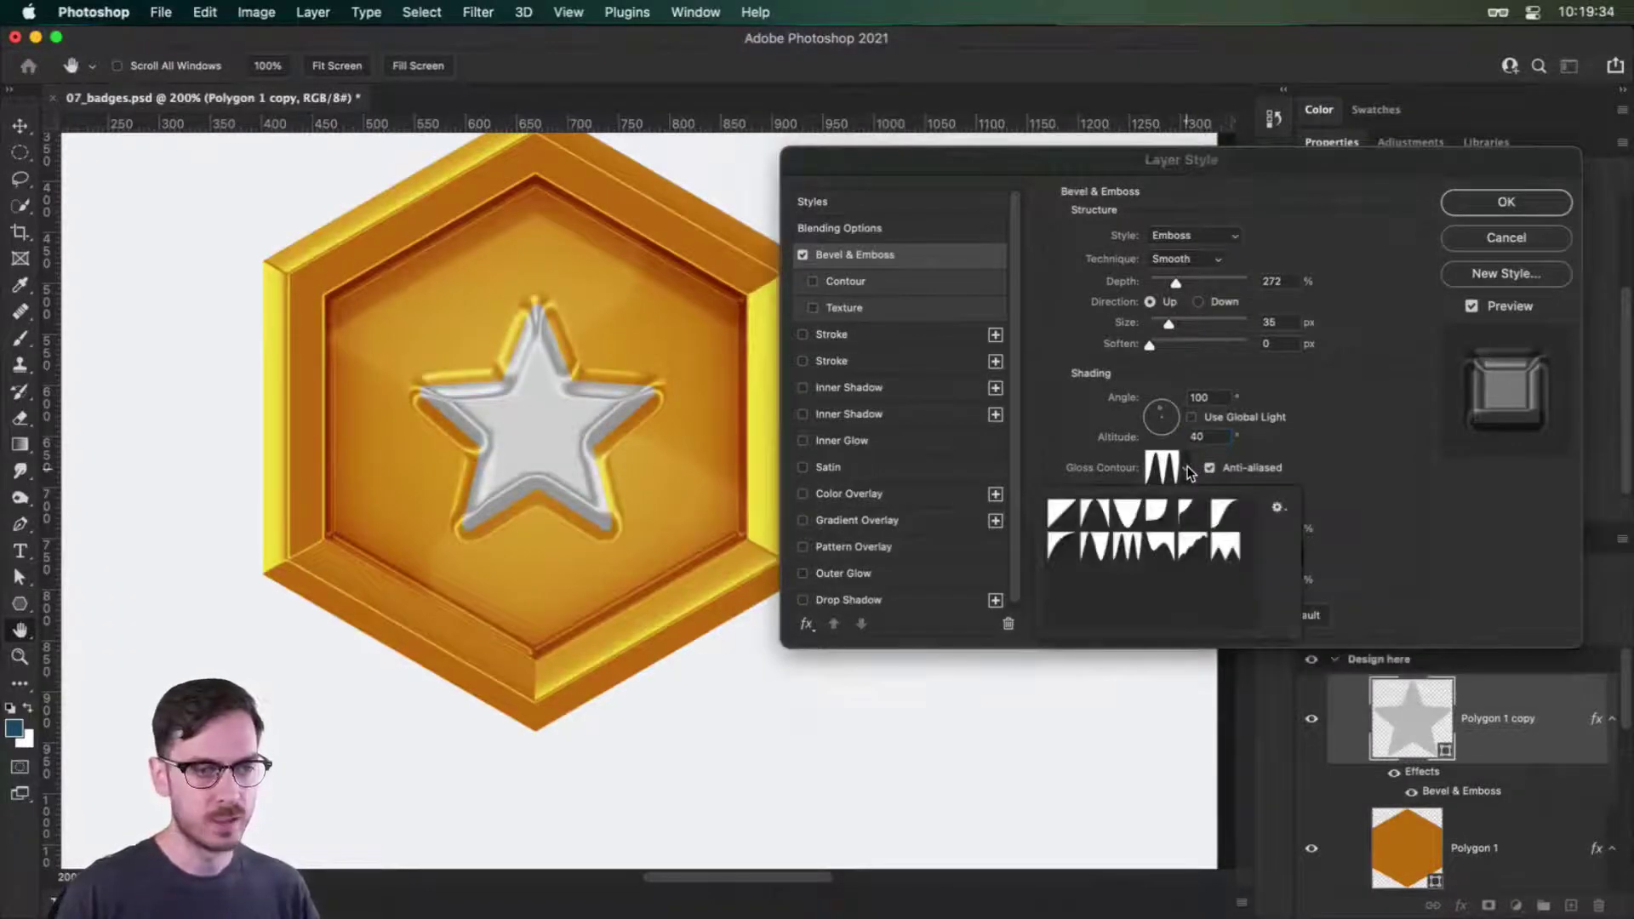
pyautogui.click(1132, 508)
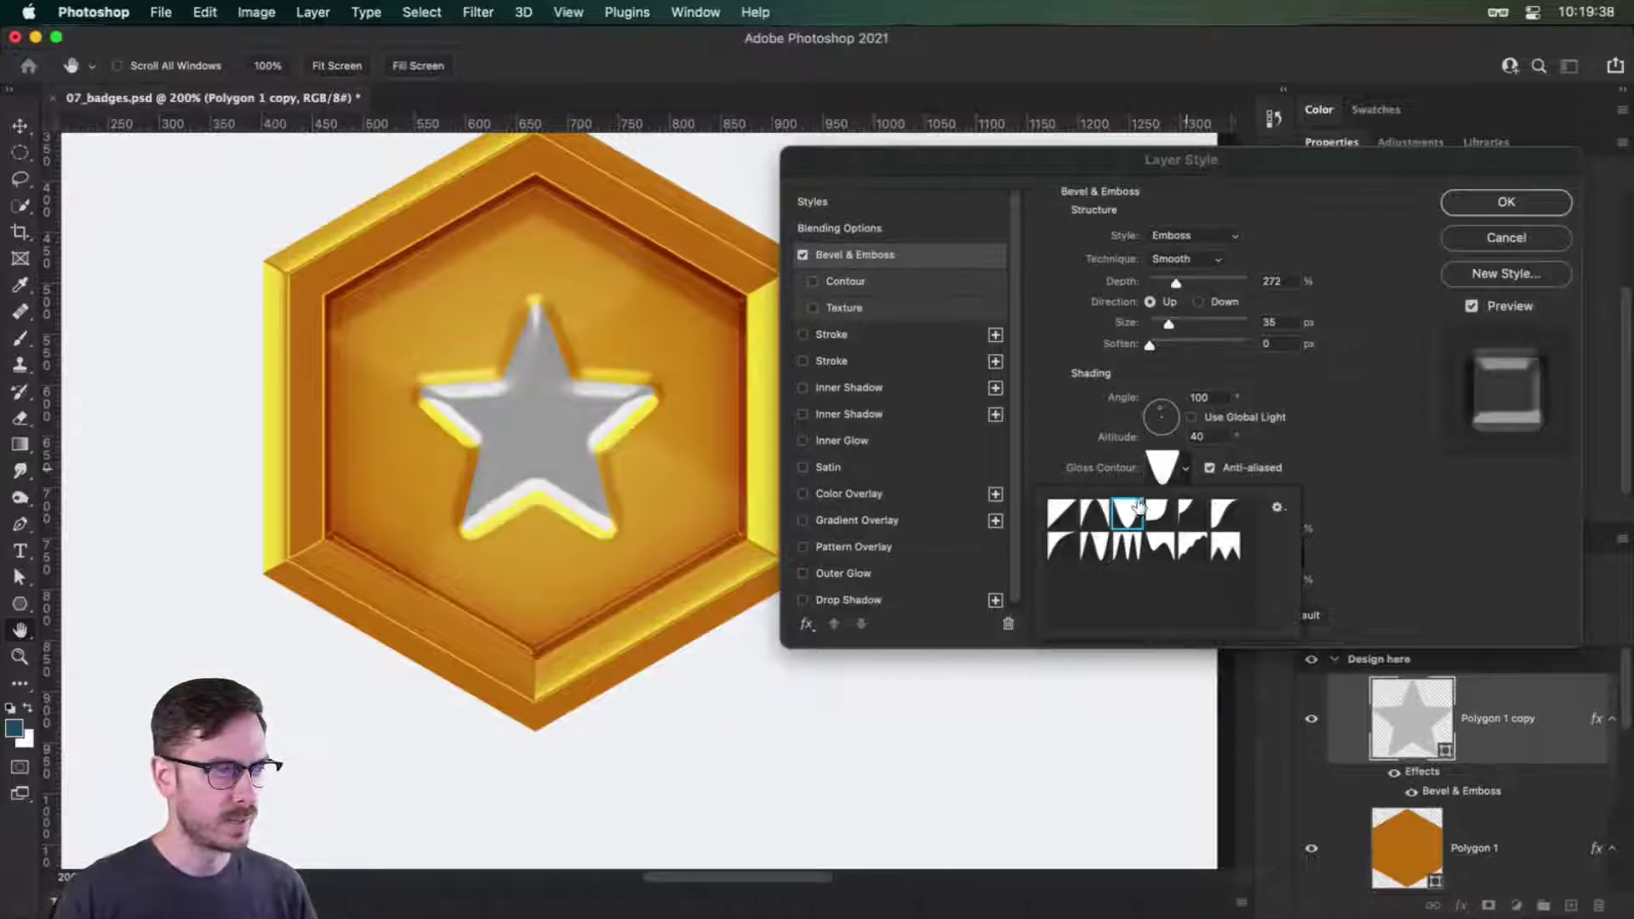
pyautogui.click(1445, 476)
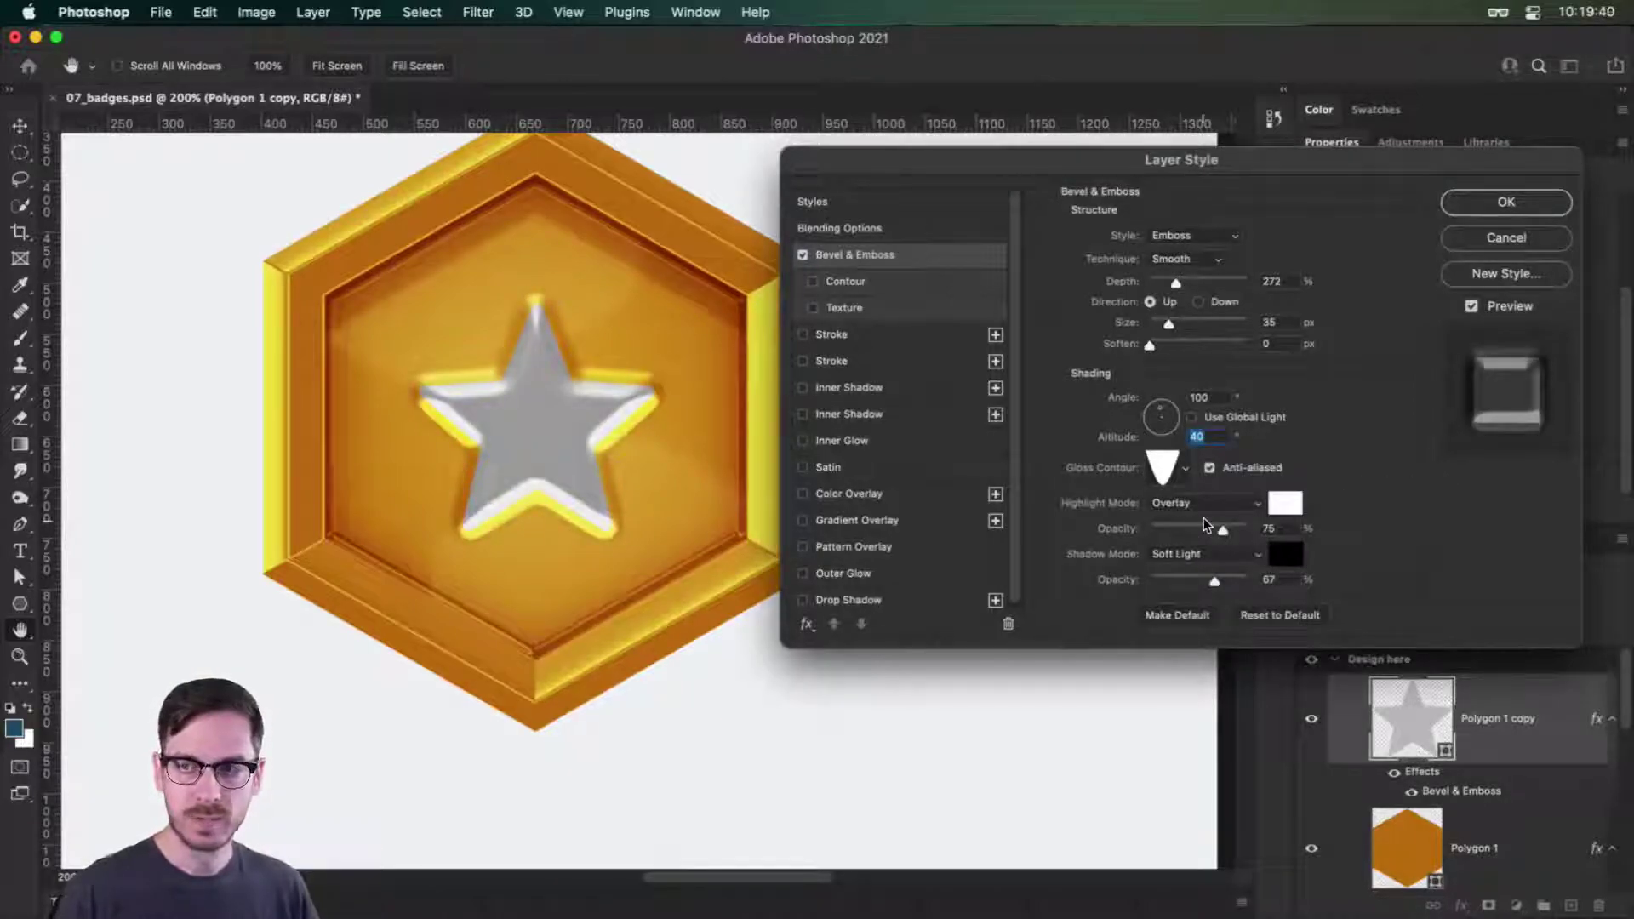
# Enable the Contour option of the star's bevel and choose the Rounded Steps contour.
pyautogui.click(851, 281)
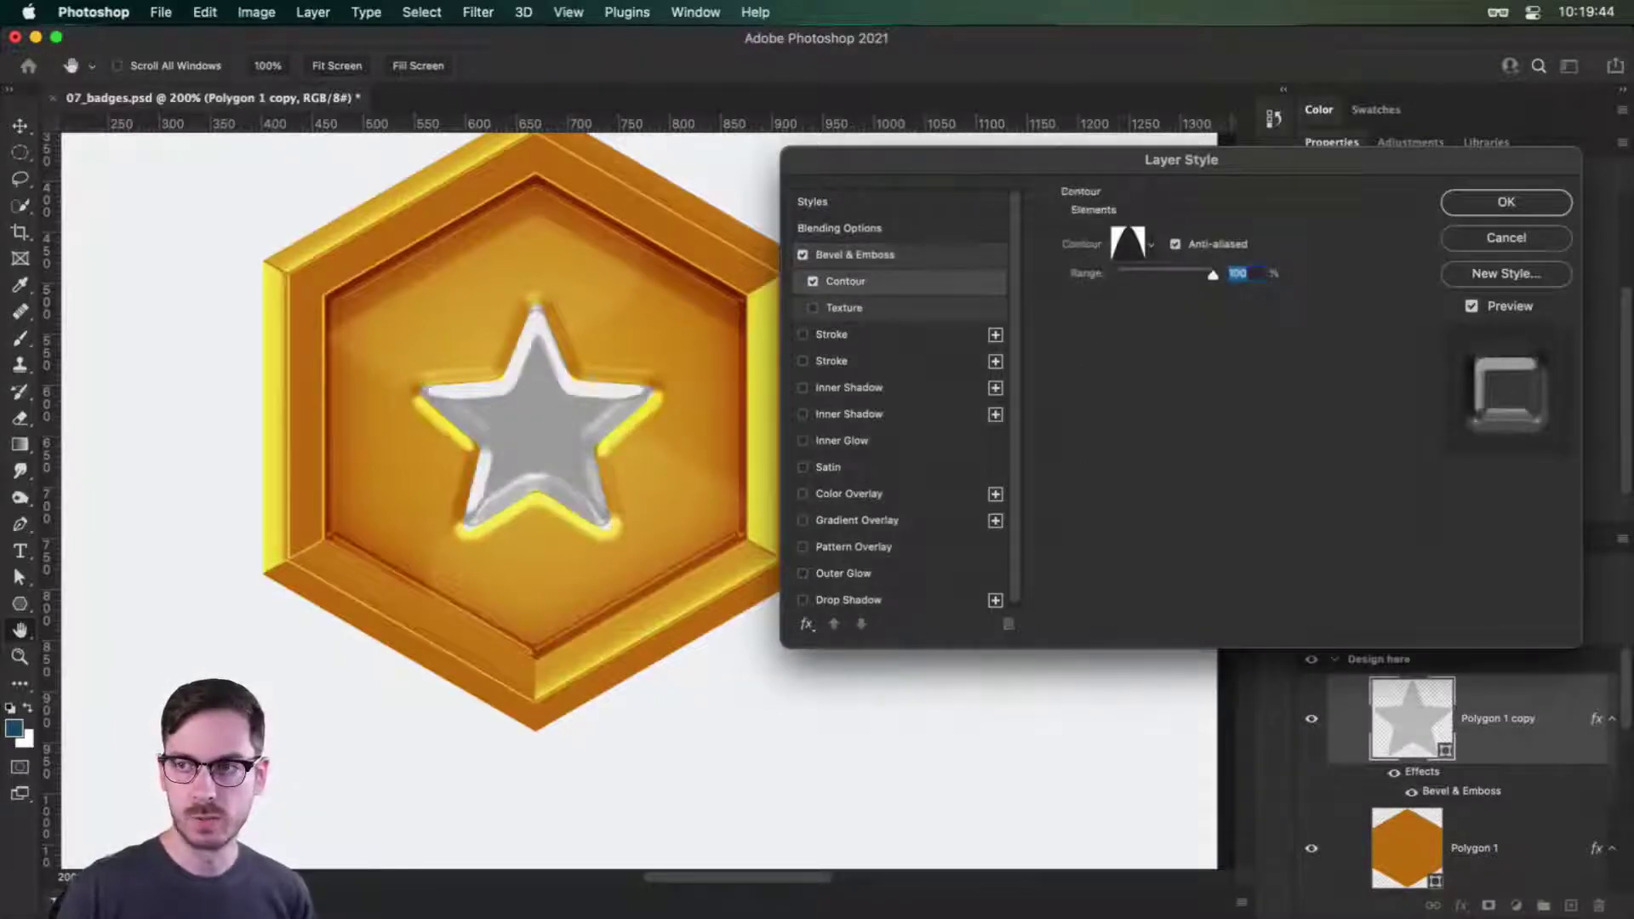
pyautogui.click(1151, 245)
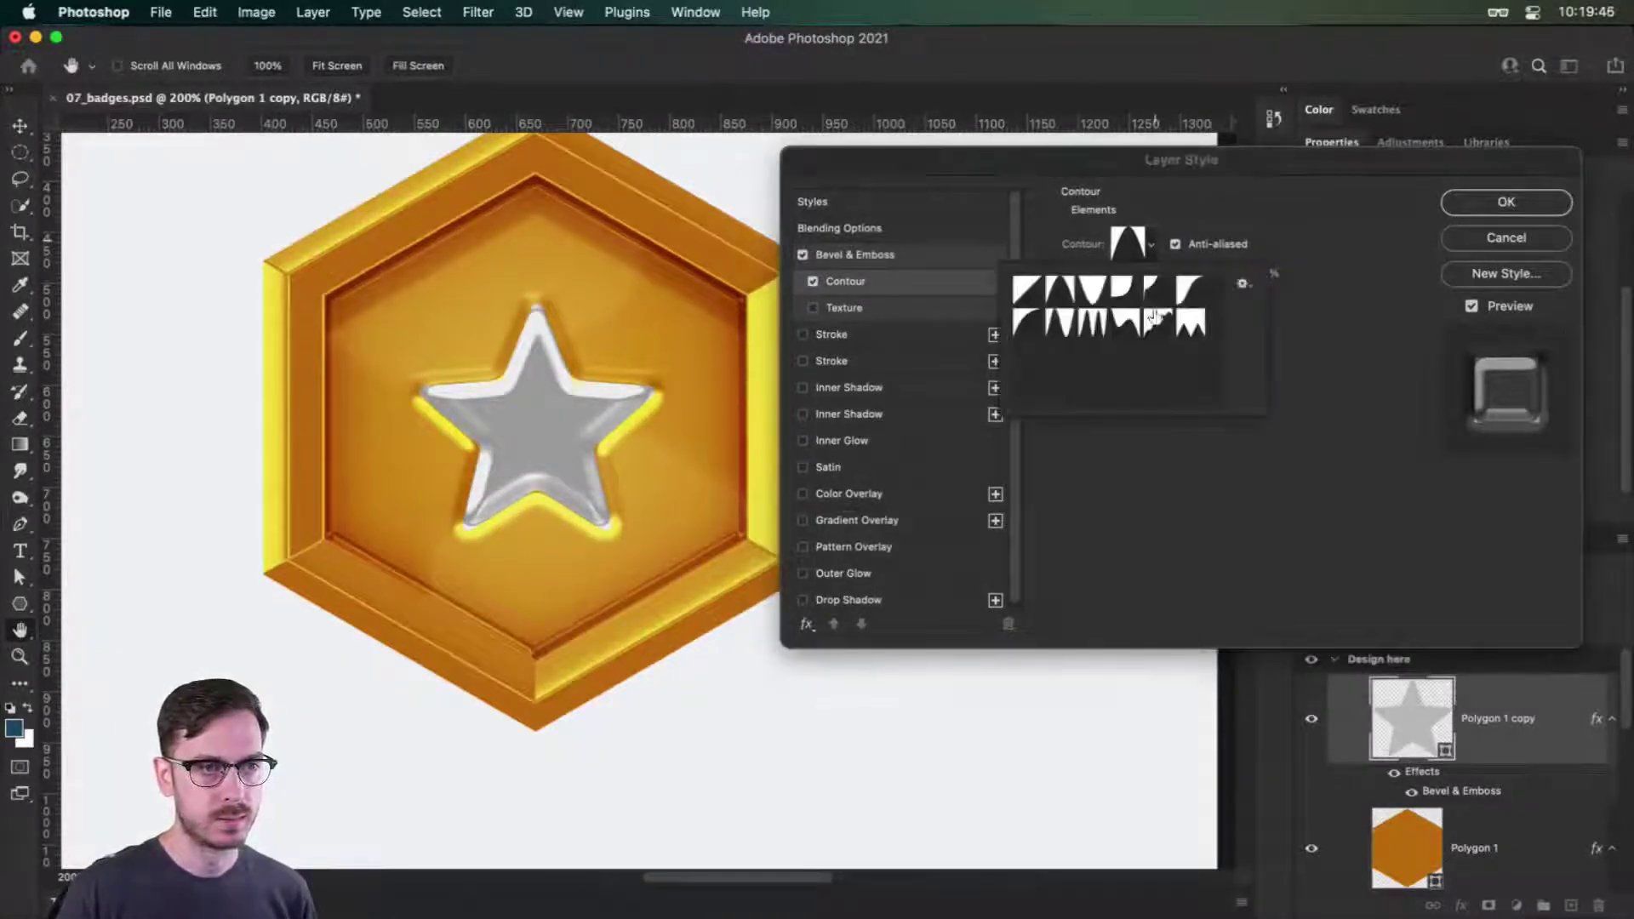
pyautogui.click(1157, 322)
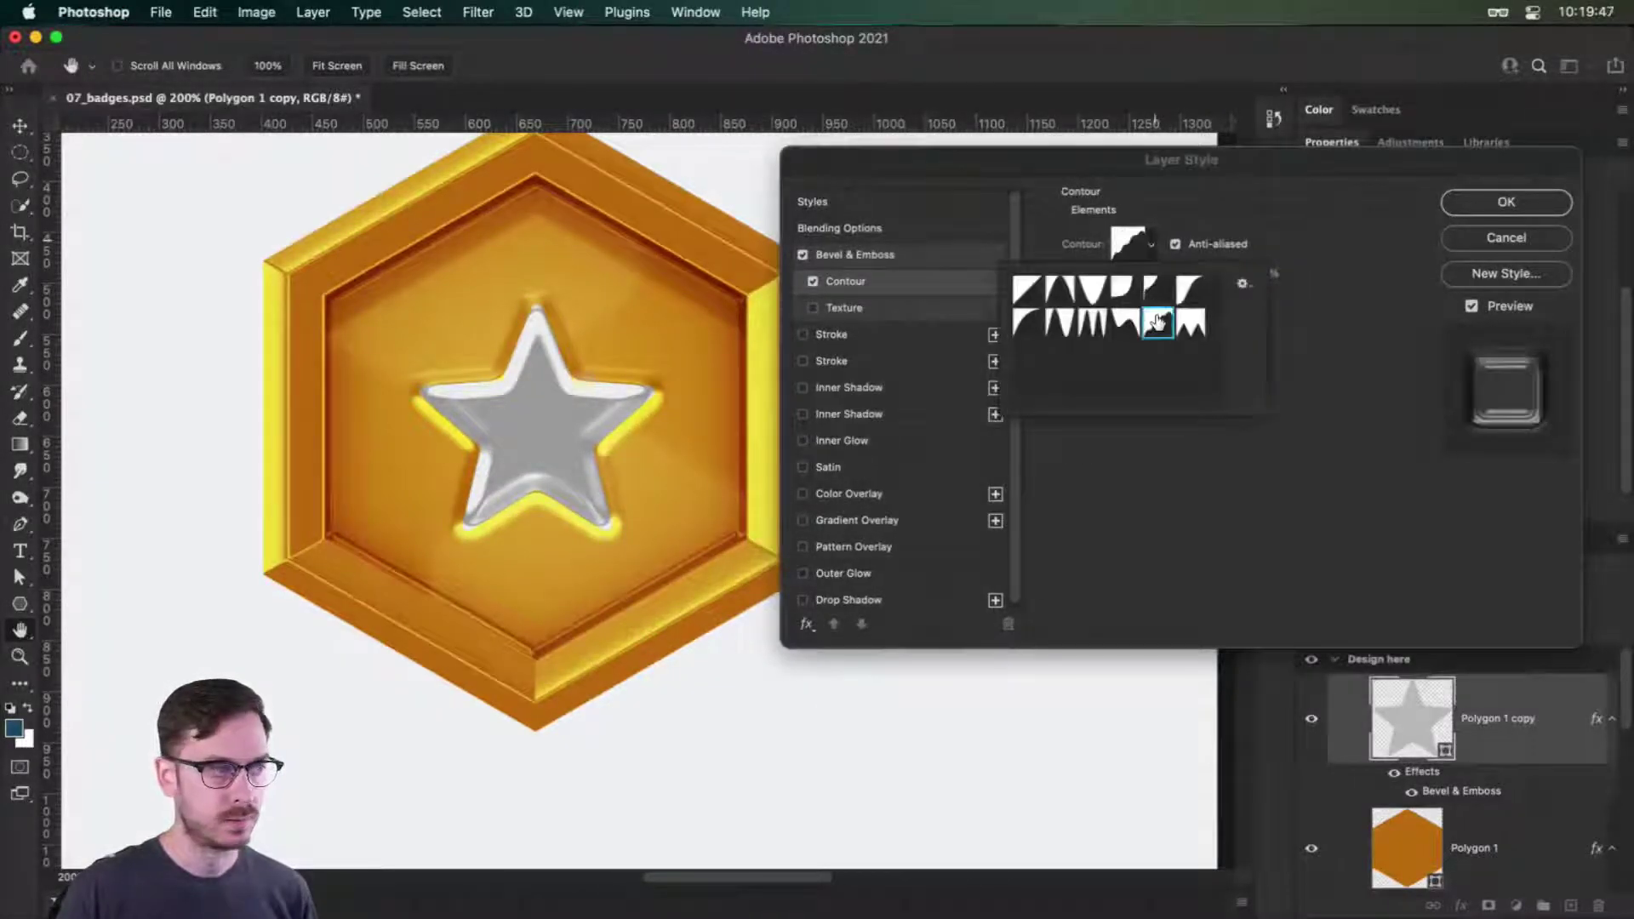
pyautogui.click(1287, 436)
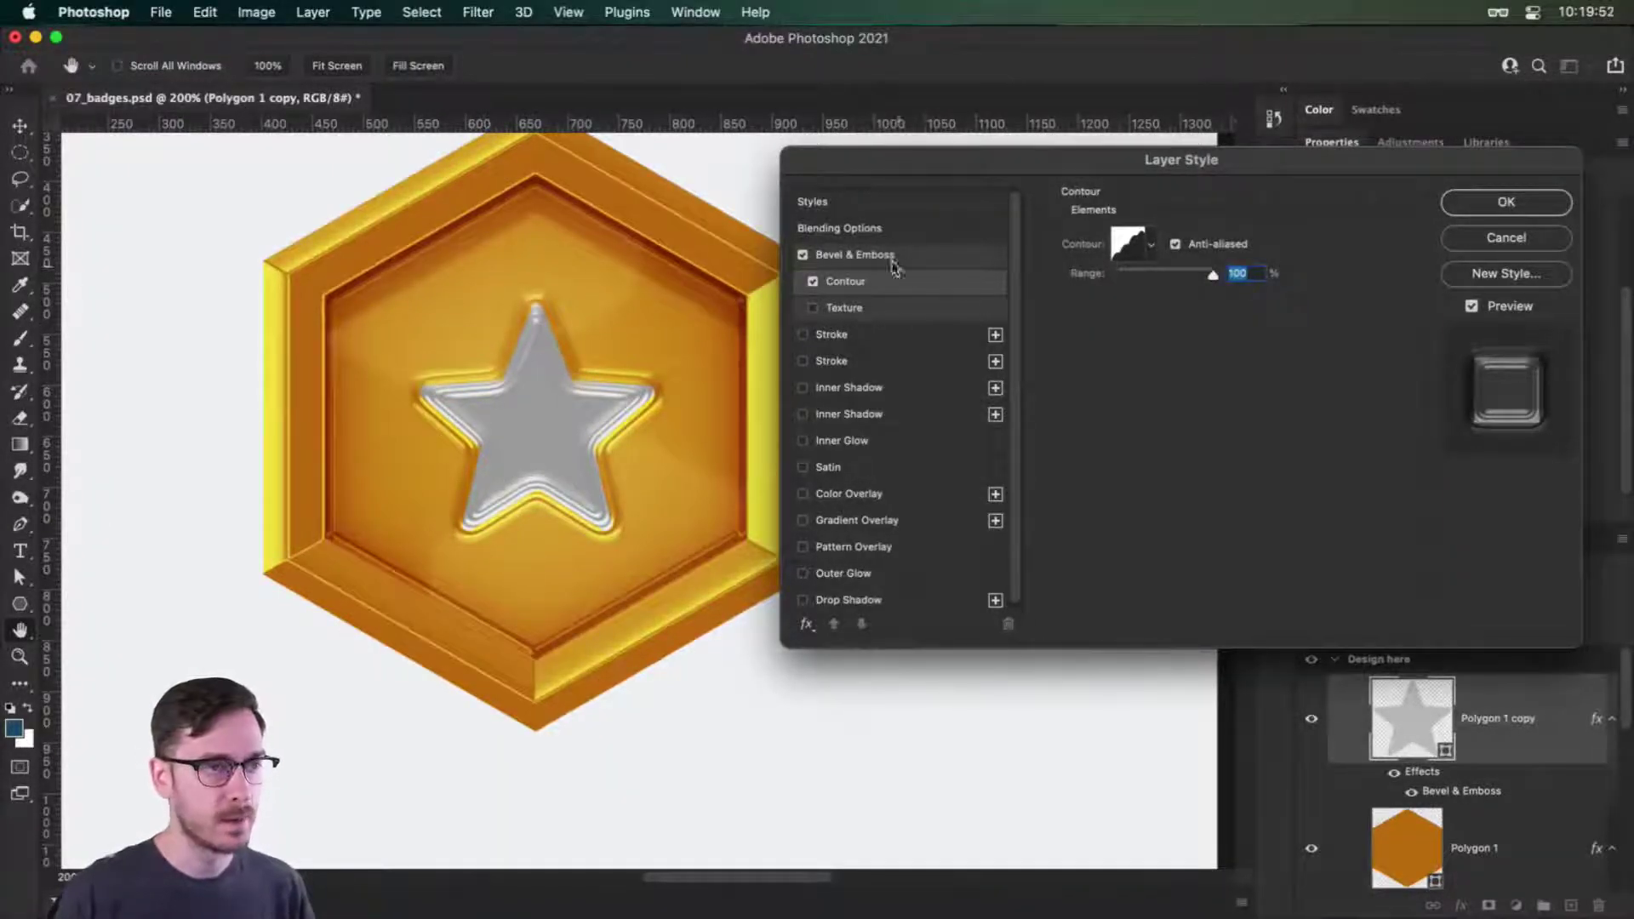
# Reduce the star bevel's size to 24 px and its depth to 168%.
pyautogui.click(851, 255)
pyautogui.moveTo(1169, 326); pyautogui.dragTo(1165, 322)
pyautogui.moveTo(1176, 282); pyautogui.dragTo(1166, 283)
# Compare several gloss contour presets on the star's bevel and settle on the cone preset.
pyautogui.click(1184, 468)
pyautogui.click(1096, 511)
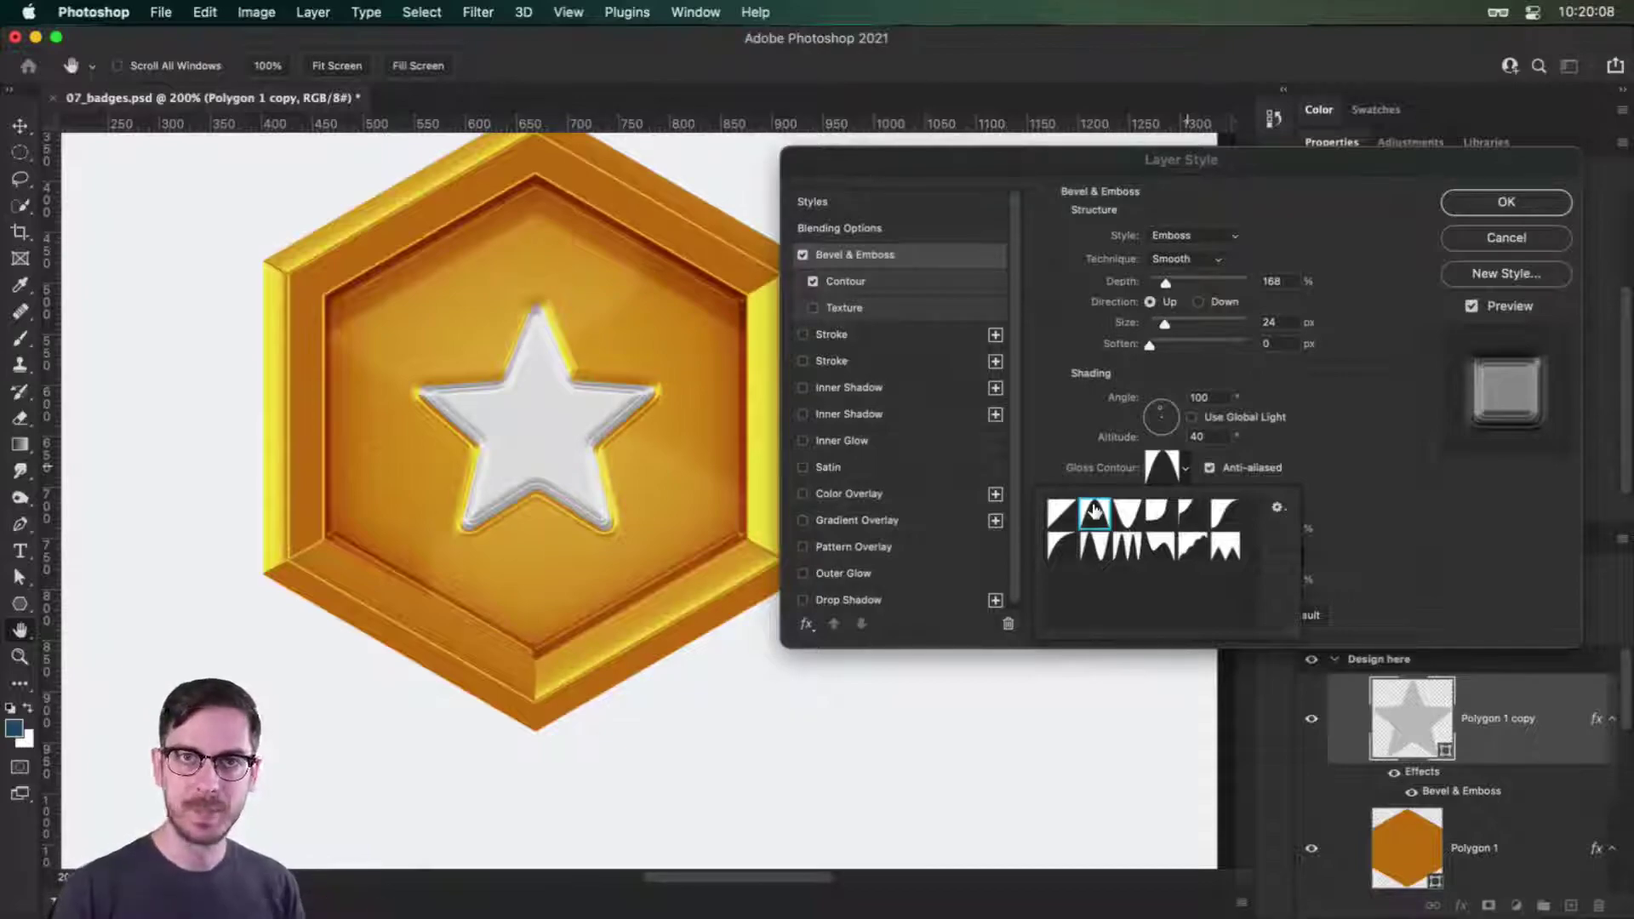
pyautogui.press('Right')
pyautogui.press('Right')
pyautogui.press('Right')
pyautogui.press('Right')
pyautogui.press('Right')
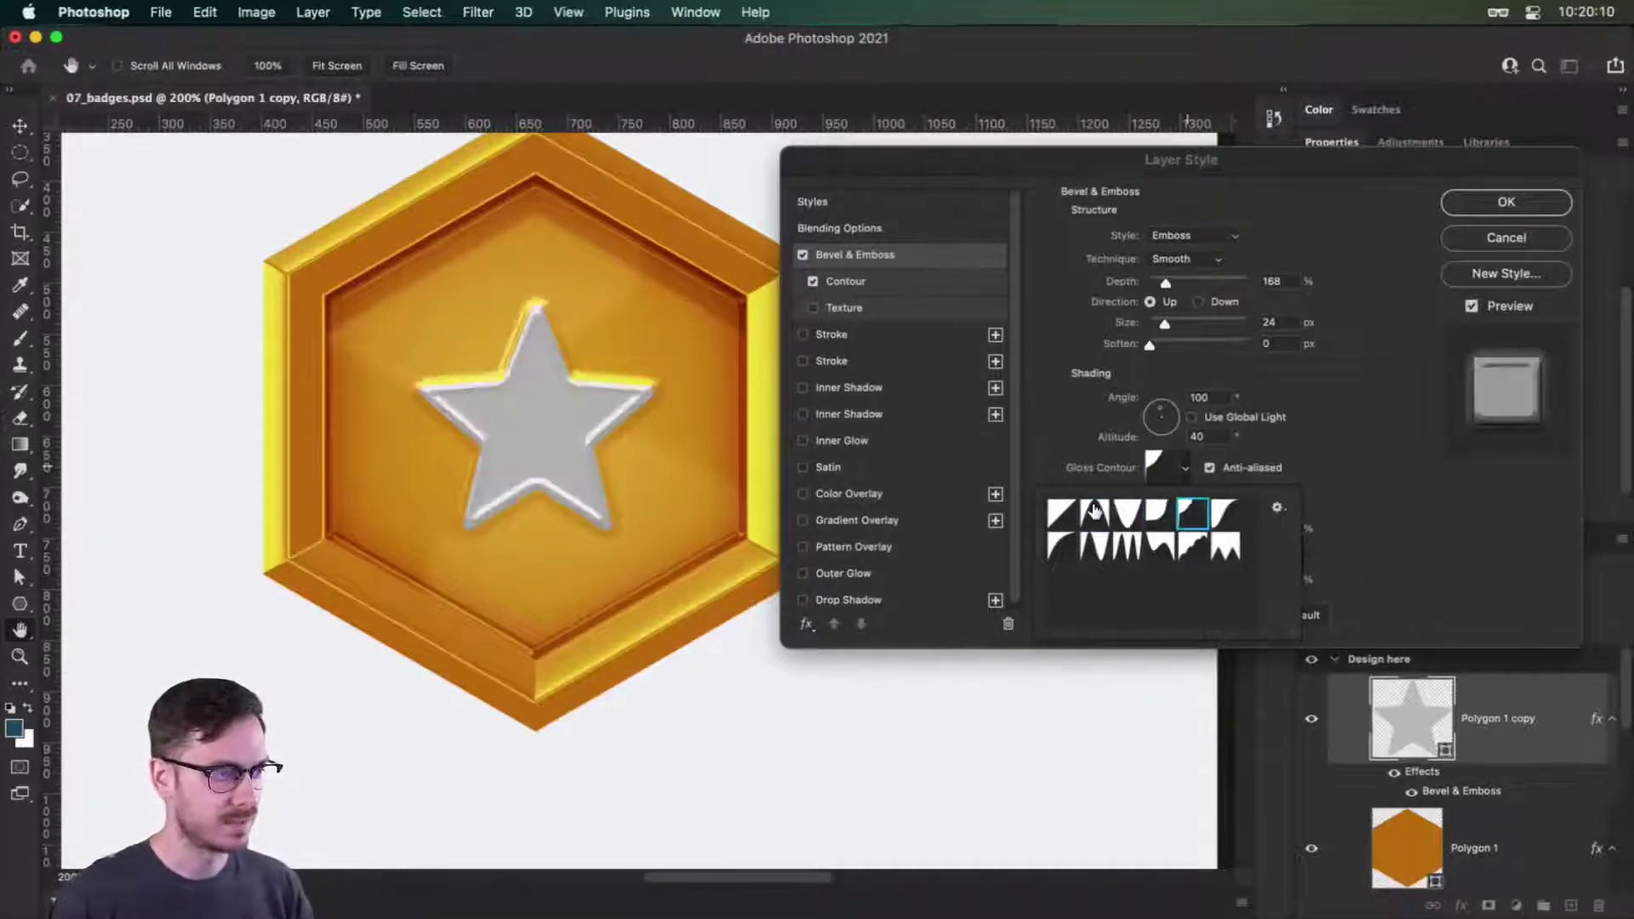
pyautogui.press('Left')
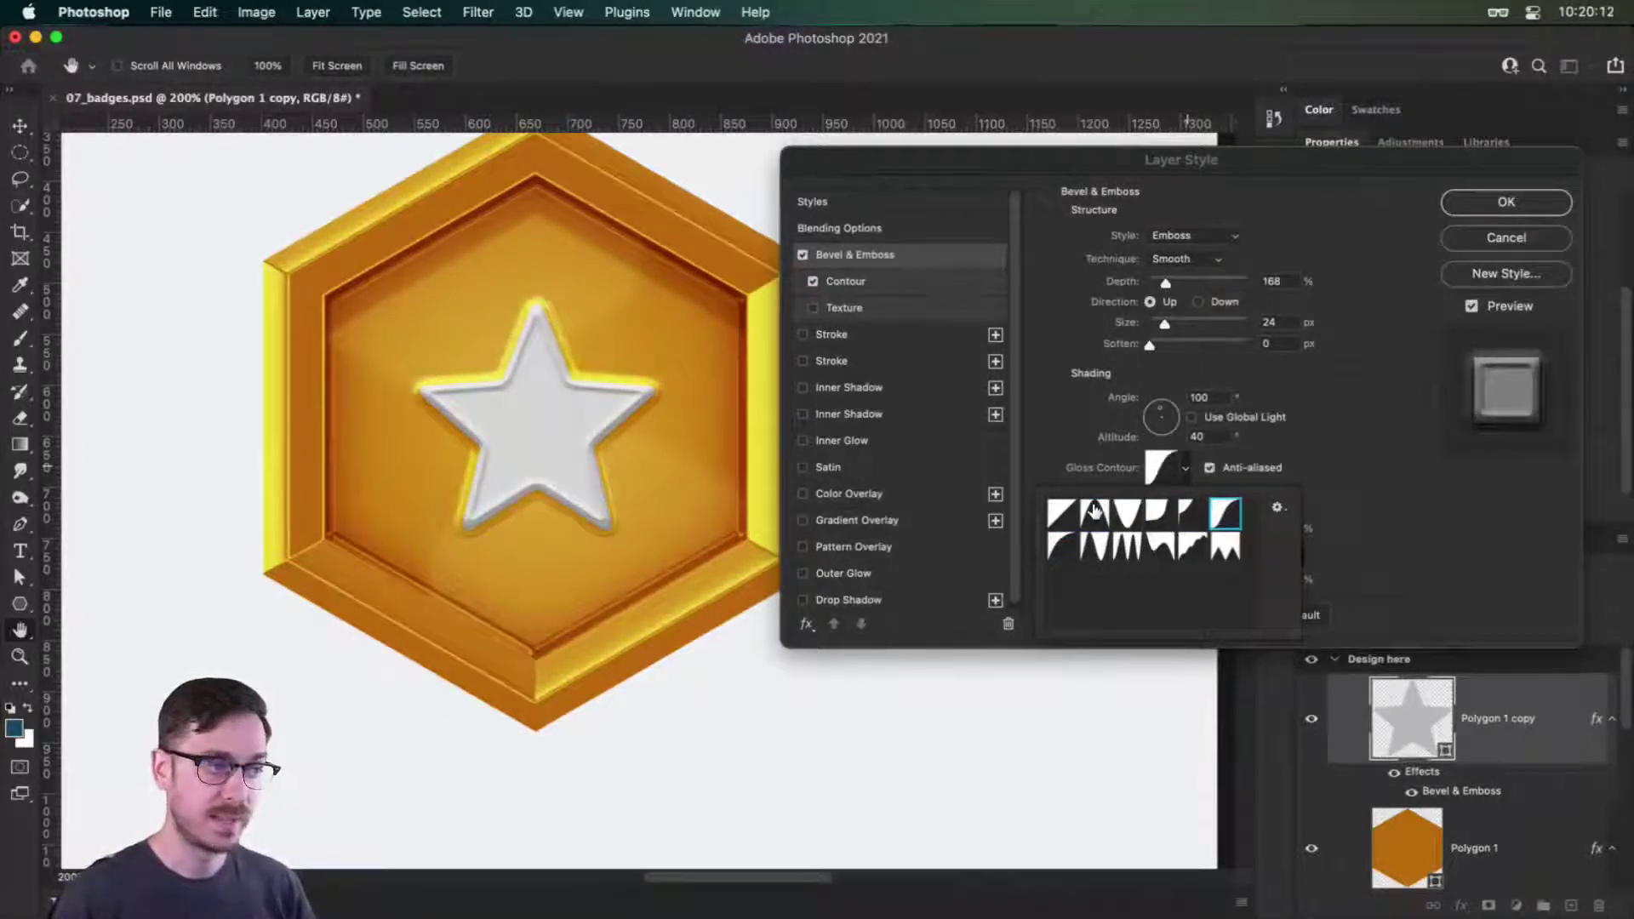
pyautogui.press('Right')
pyautogui.press('Right')
pyautogui.click(1095, 509)
pyautogui.press('Down')
pyautogui.press('Up')
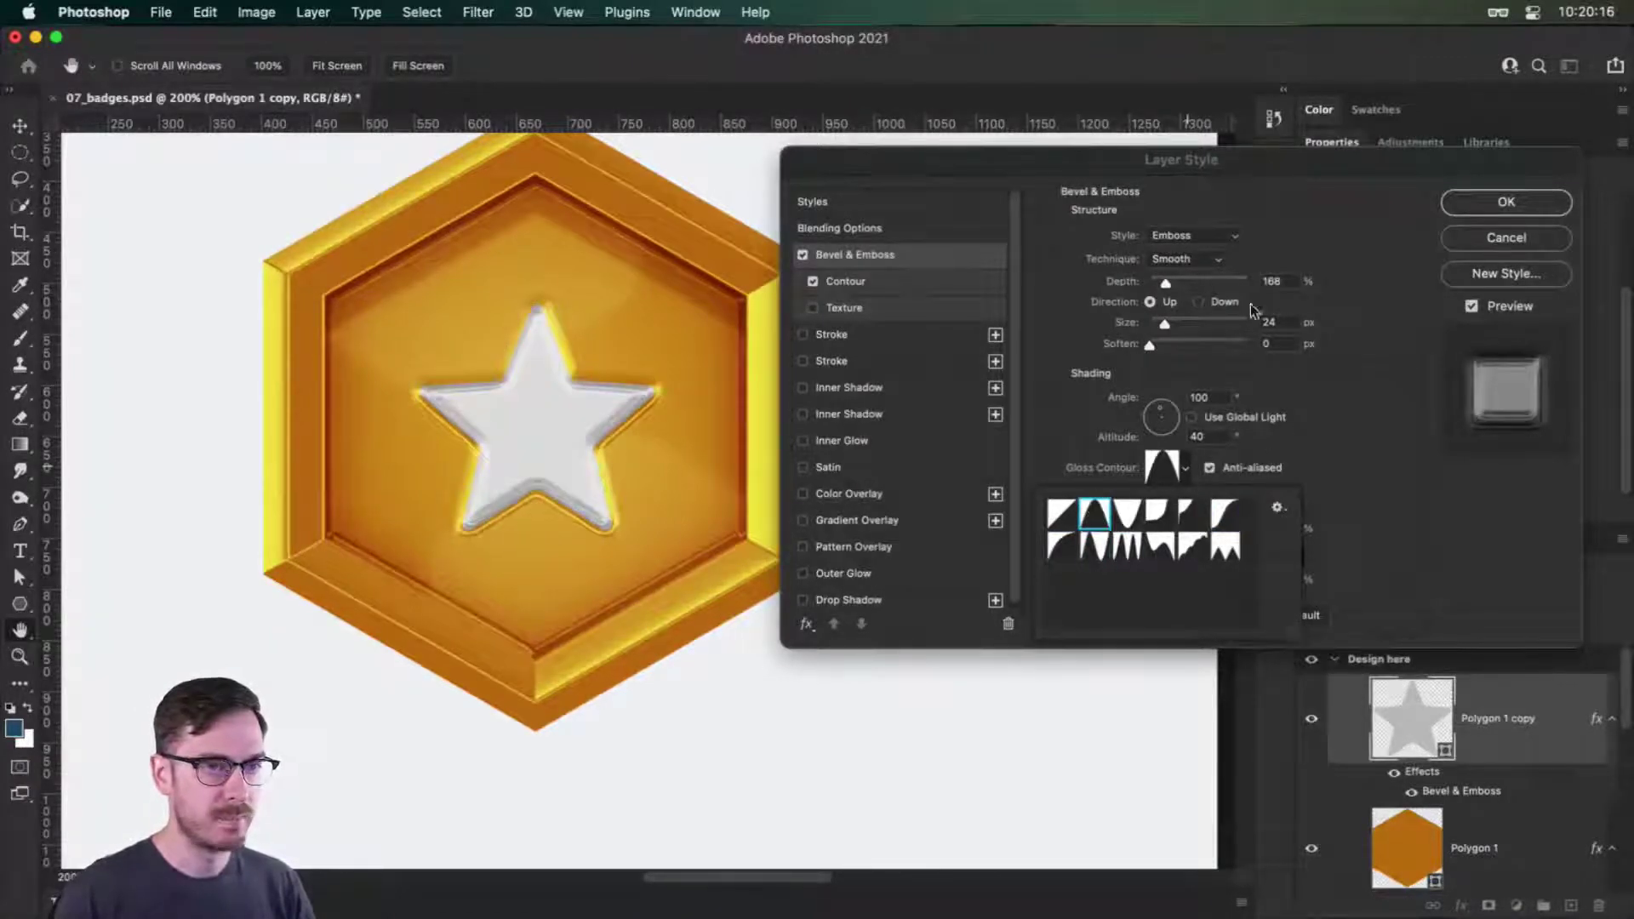
pyautogui.click(1076, 315)
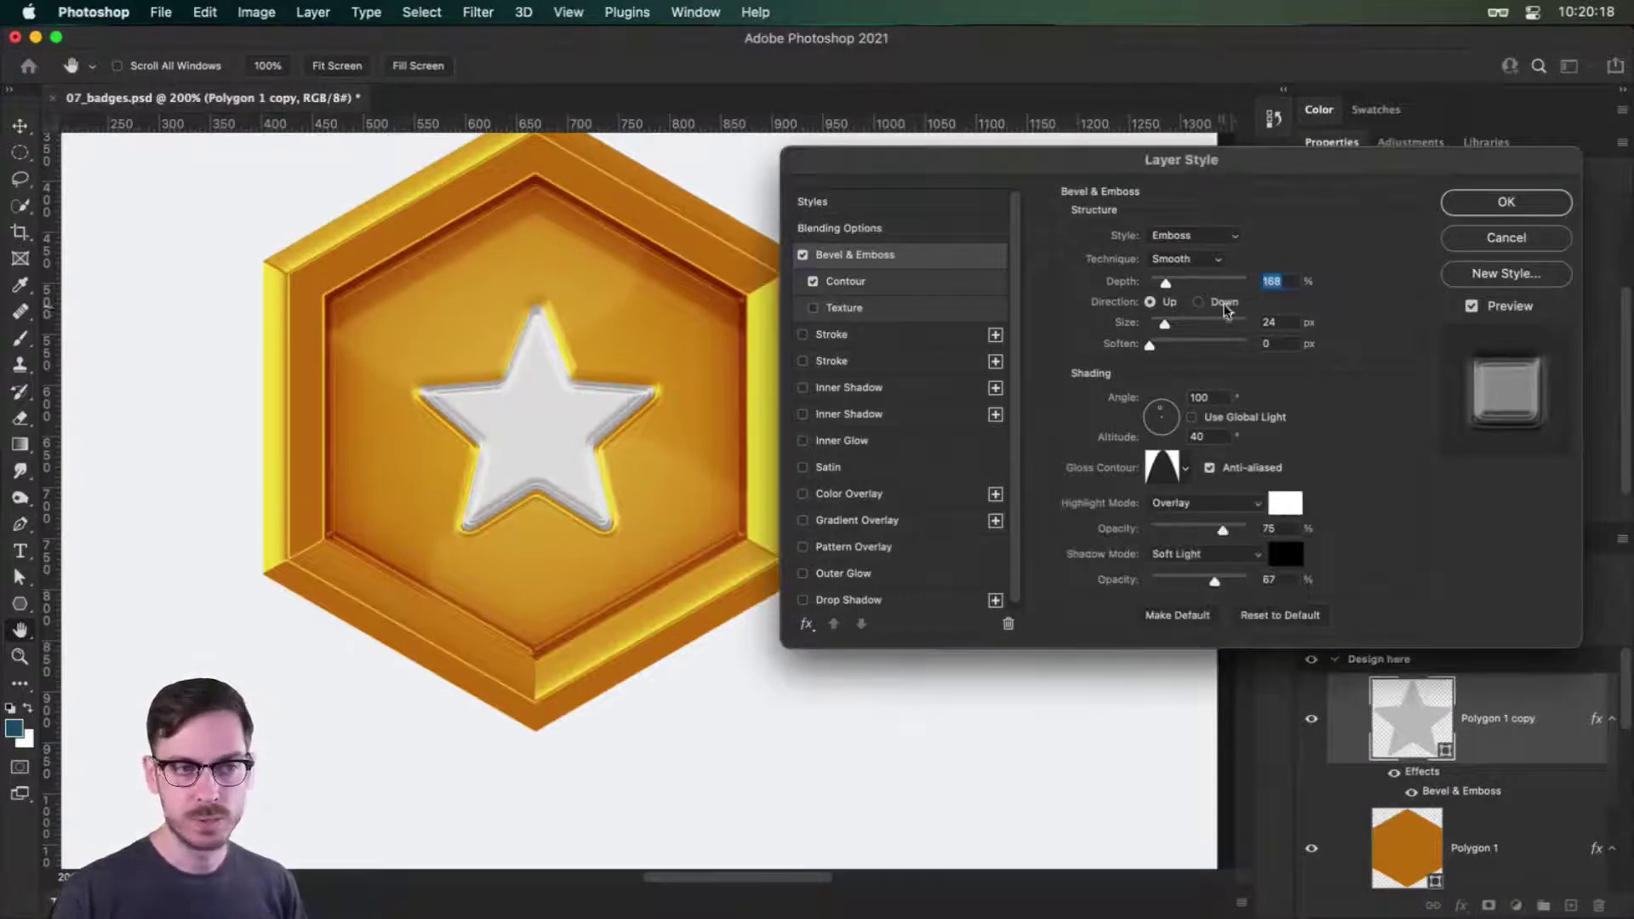
# Try the Down direction and the inverted cone gloss contour on the star's bevel, returning to Up and the cone preset.
pyautogui.click(1198, 302)
pyautogui.click(1170, 303)
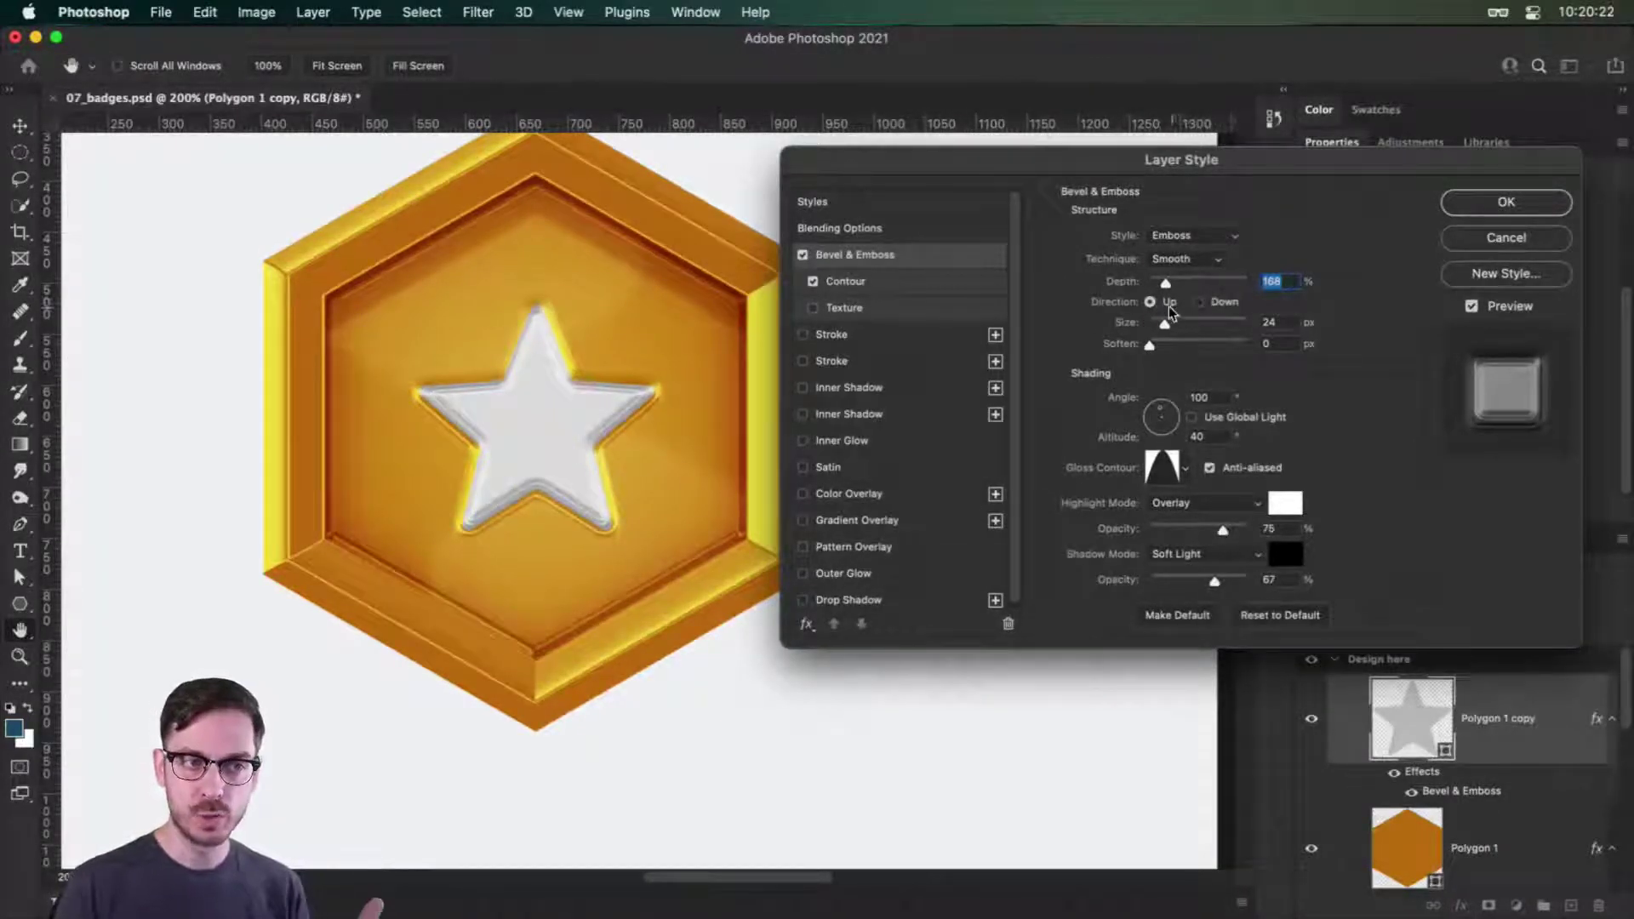
pyautogui.click(1187, 469)
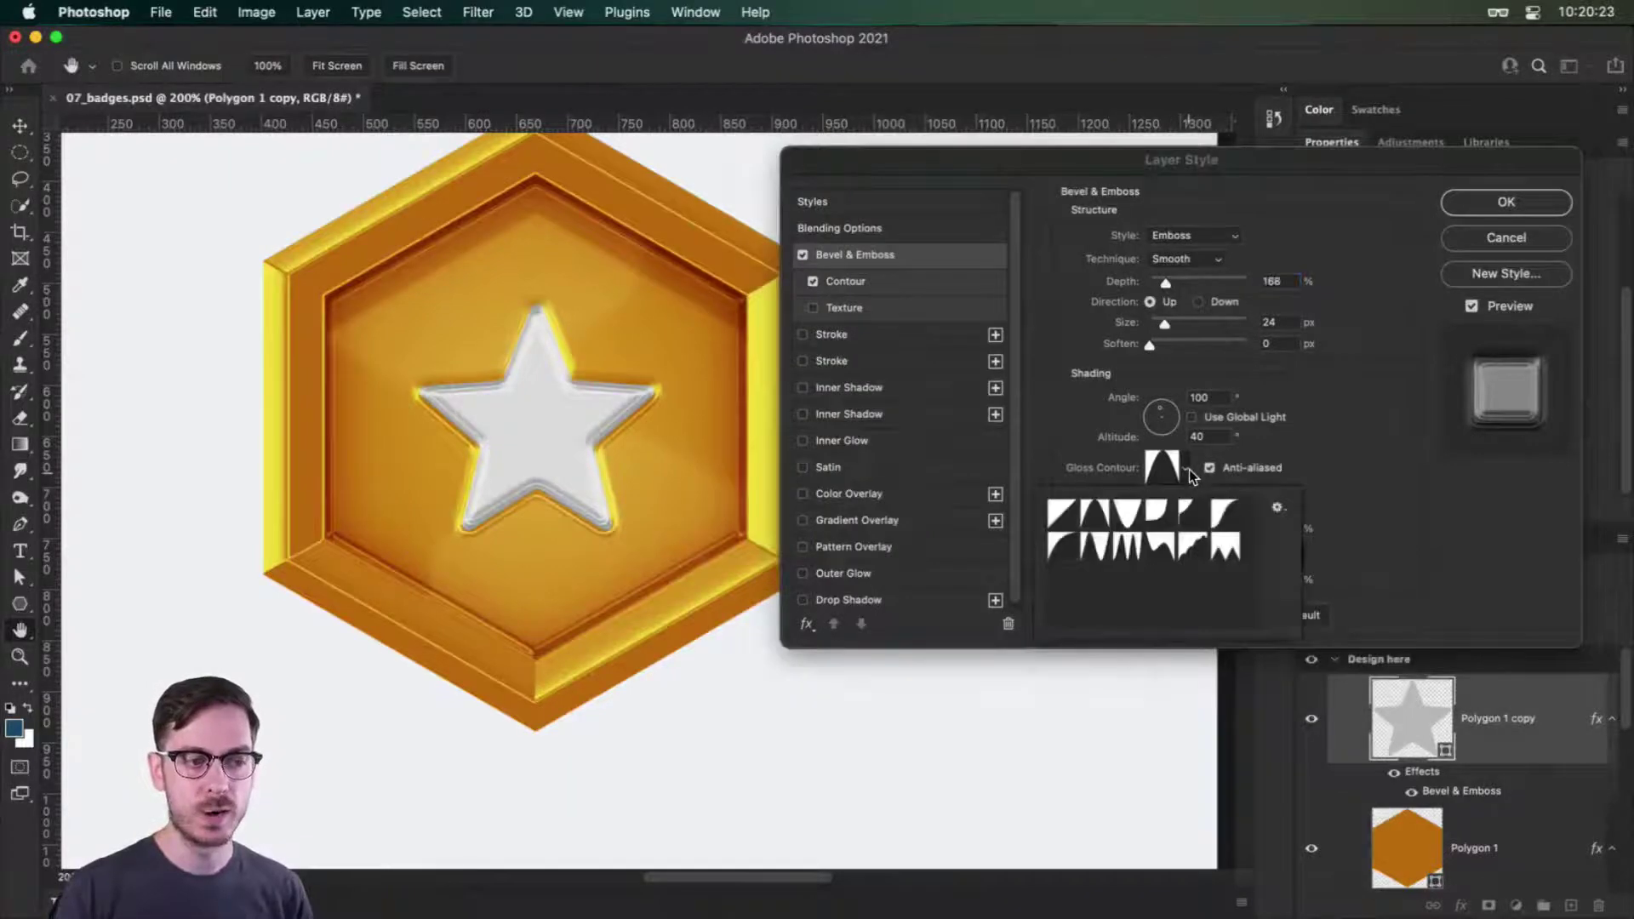
pyautogui.click(1126, 513)
pyautogui.click(1093, 517)
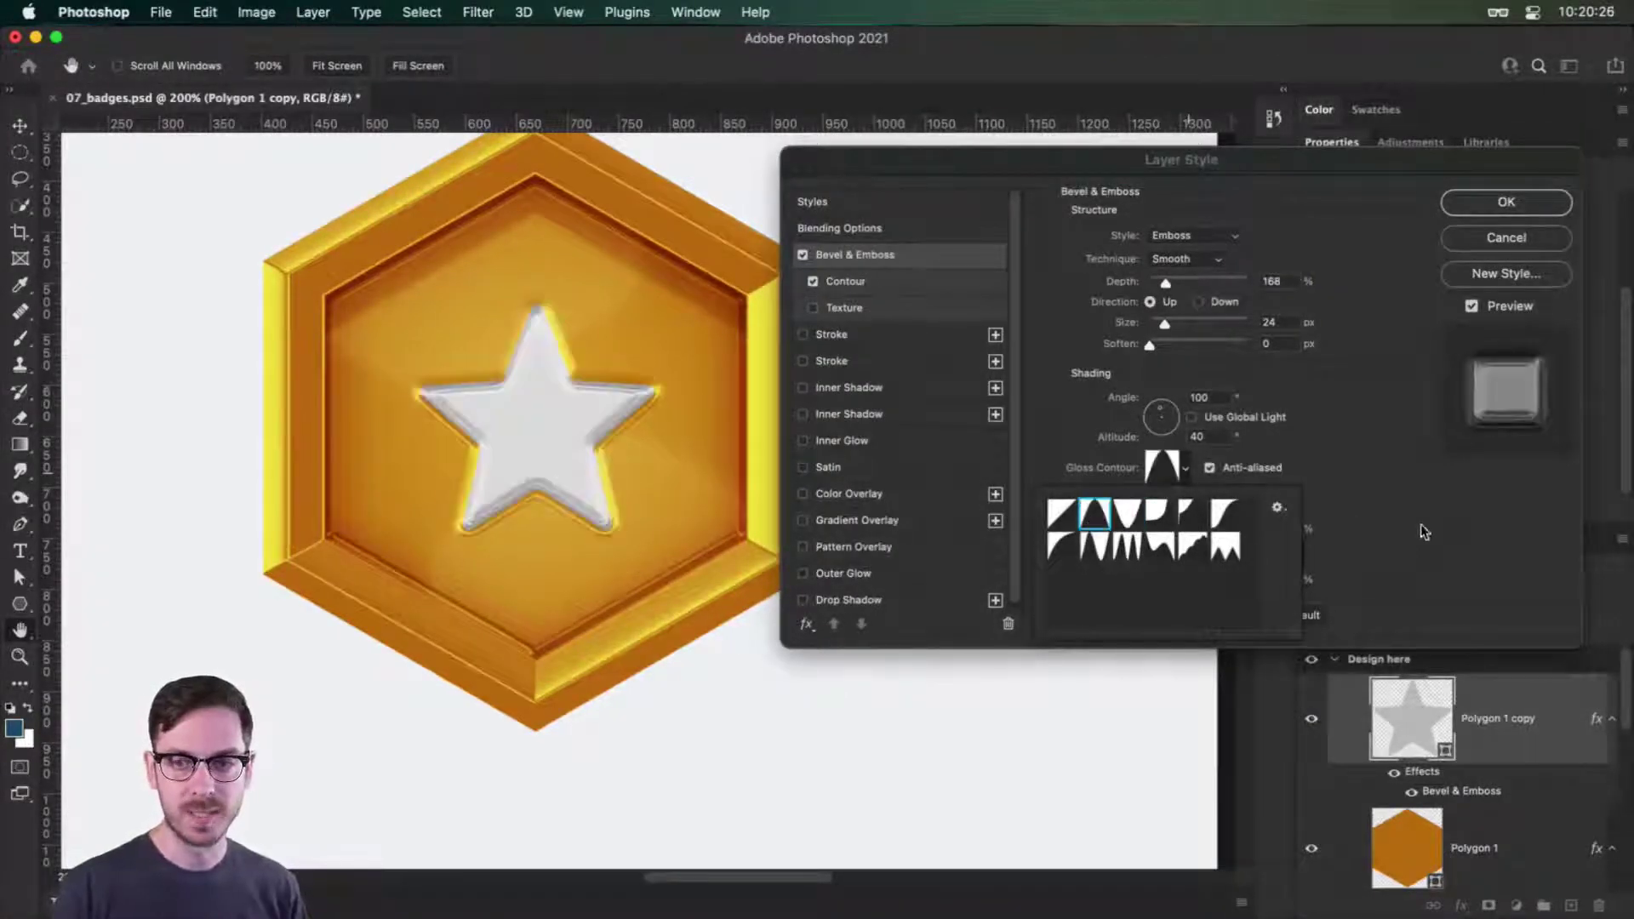
pyautogui.click(1487, 558)
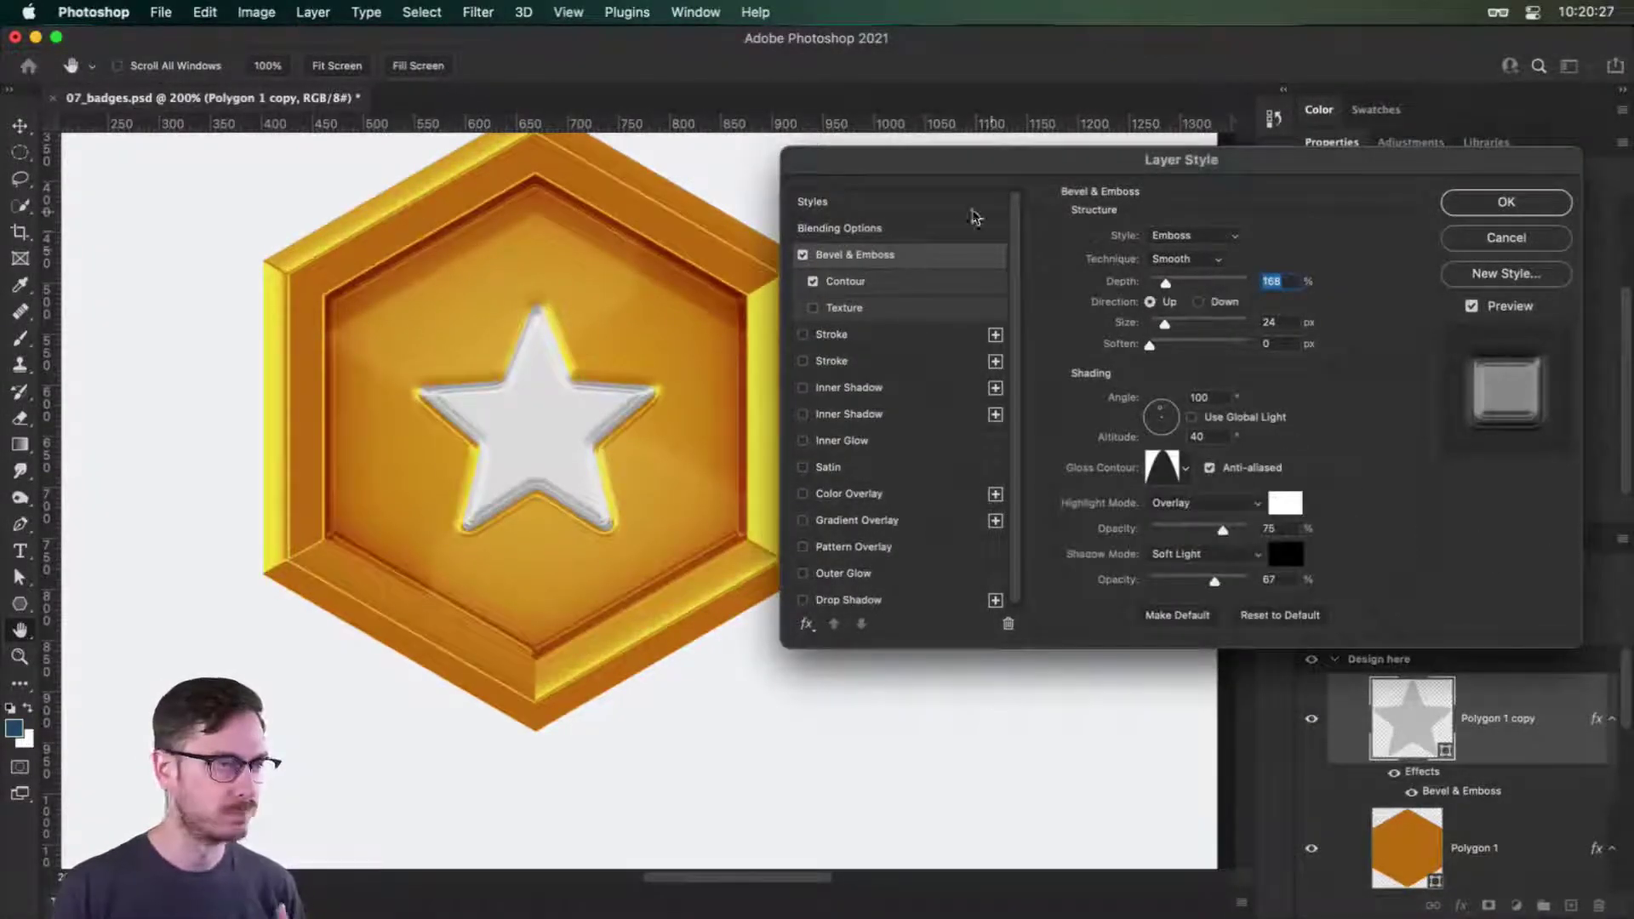
# Compare the other edge contour presets on the star's bevel and return to Rounded Steps.
pyautogui.click(885, 283)
pyautogui.click(1137, 256)
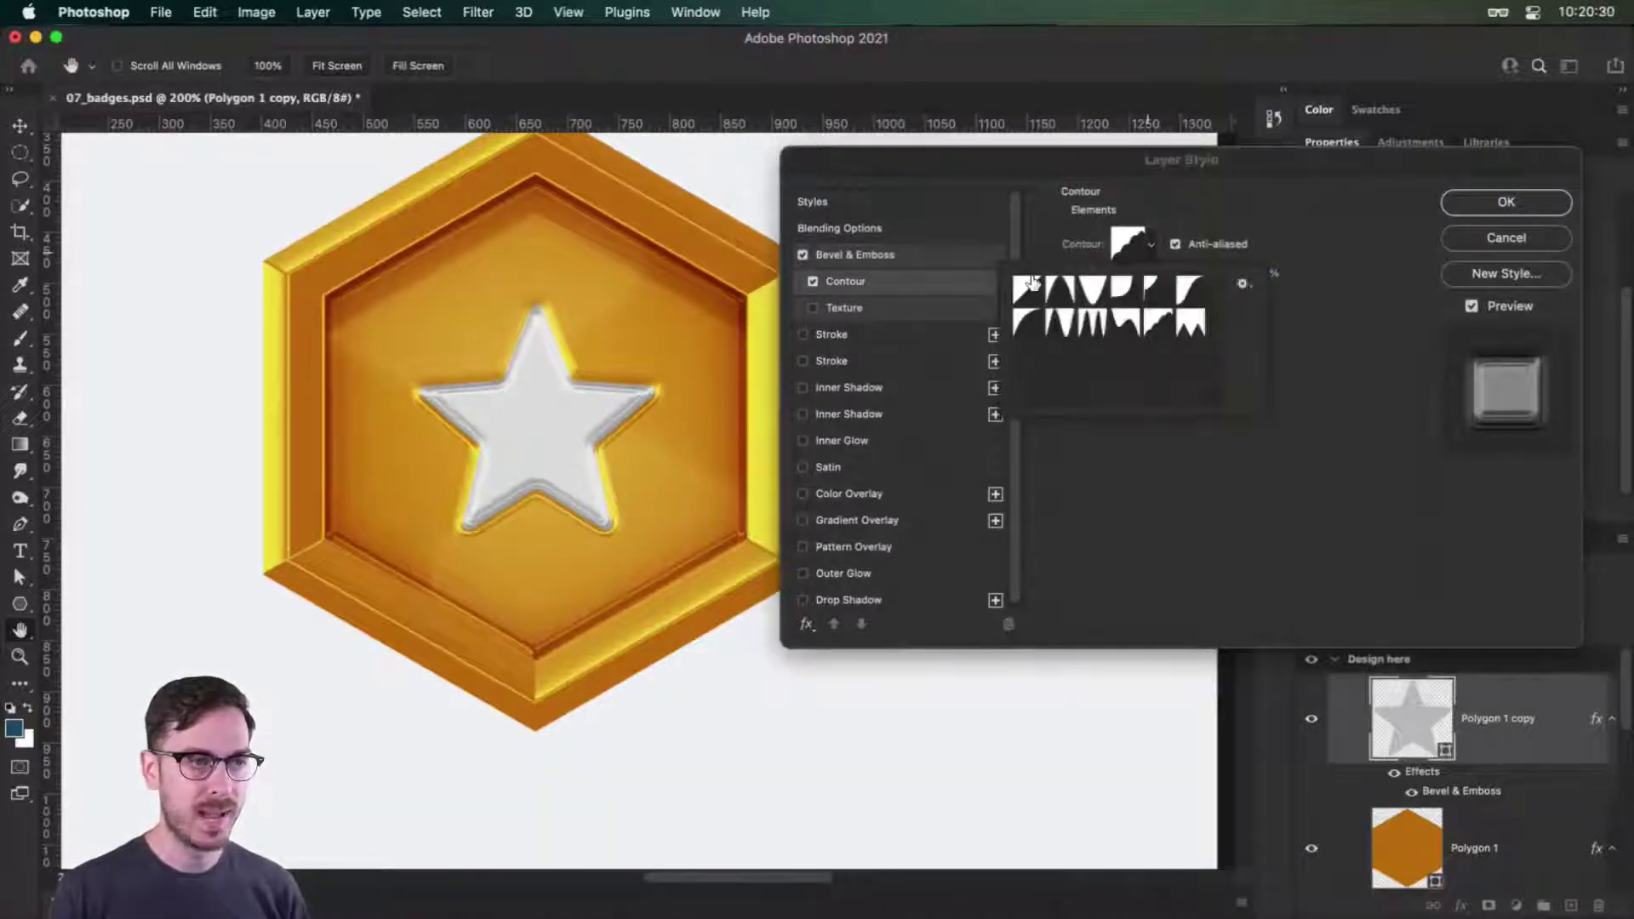
pyautogui.click(1057, 287)
pyautogui.press('Right')
pyautogui.press('Right')
pyautogui.press('Right')
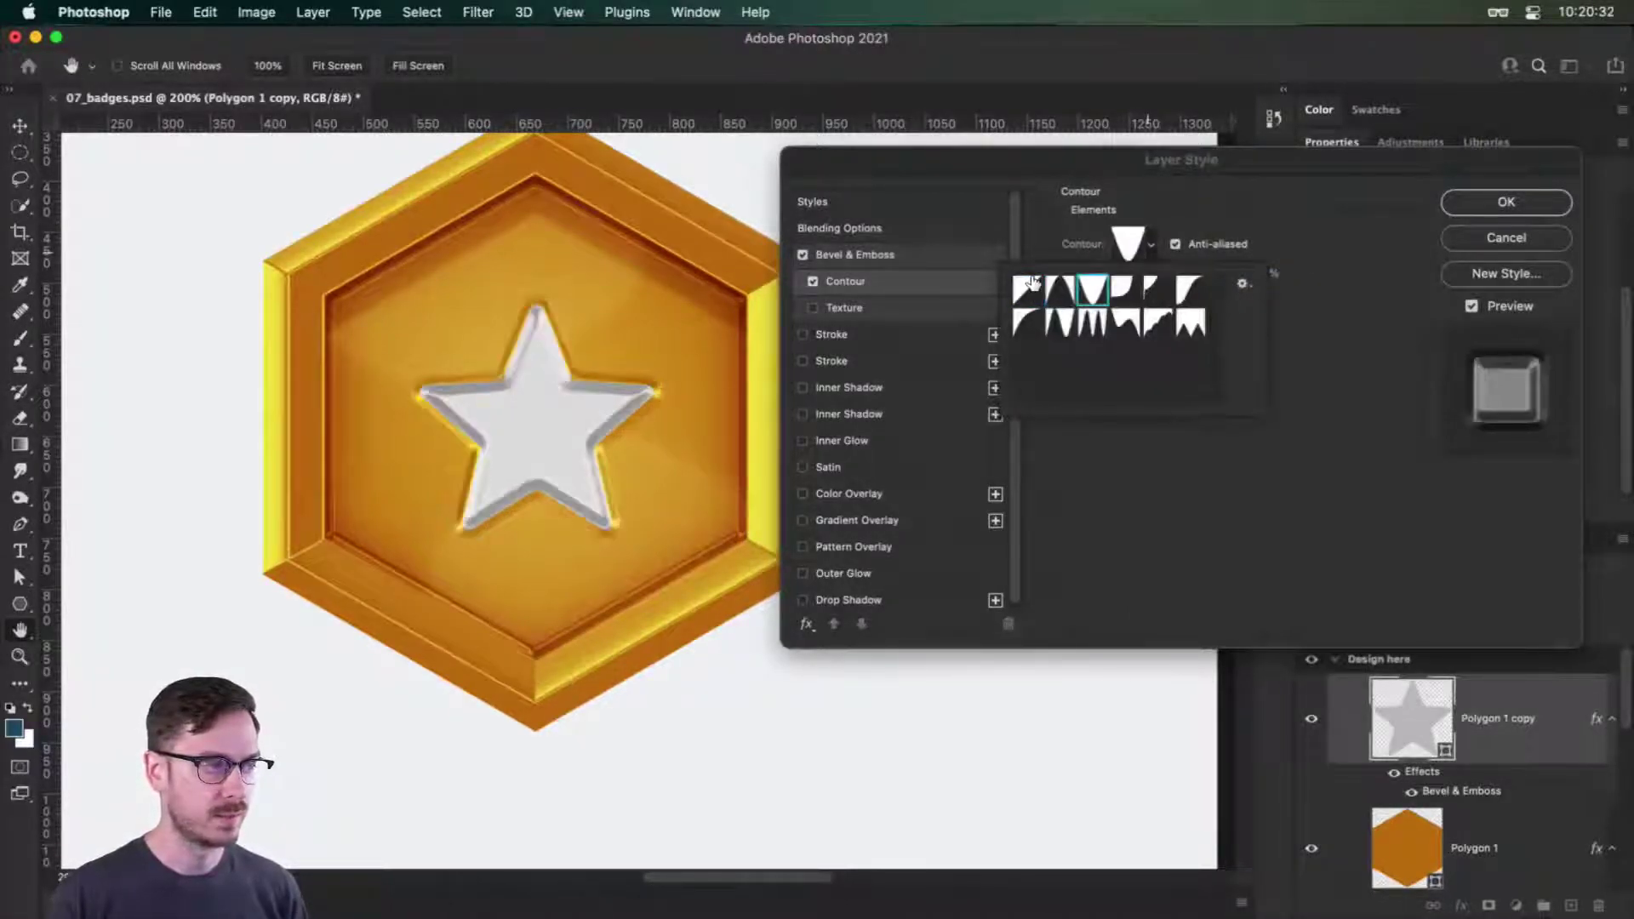
pyautogui.press('Right')
pyautogui.press('Right')
pyautogui.press('Right')
pyautogui.press('Right')
pyautogui.press('Right')
pyautogui.press('Left')
pyautogui.press('Left')
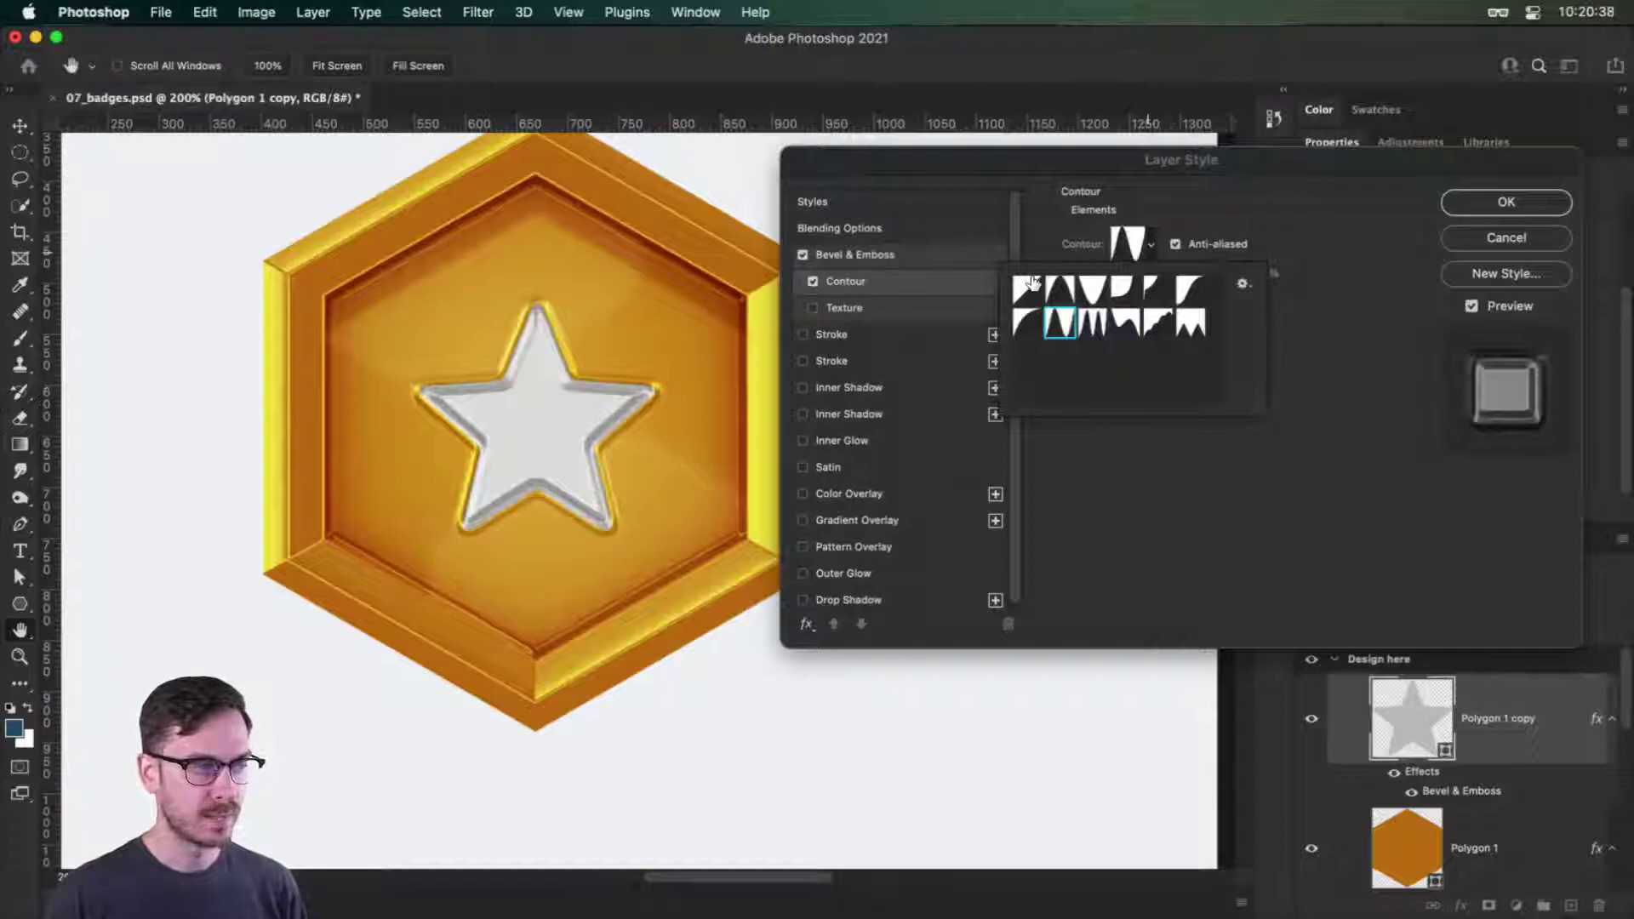
pyautogui.press('Right')
pyautogui.press('Right')
pyautogui.press('Right')
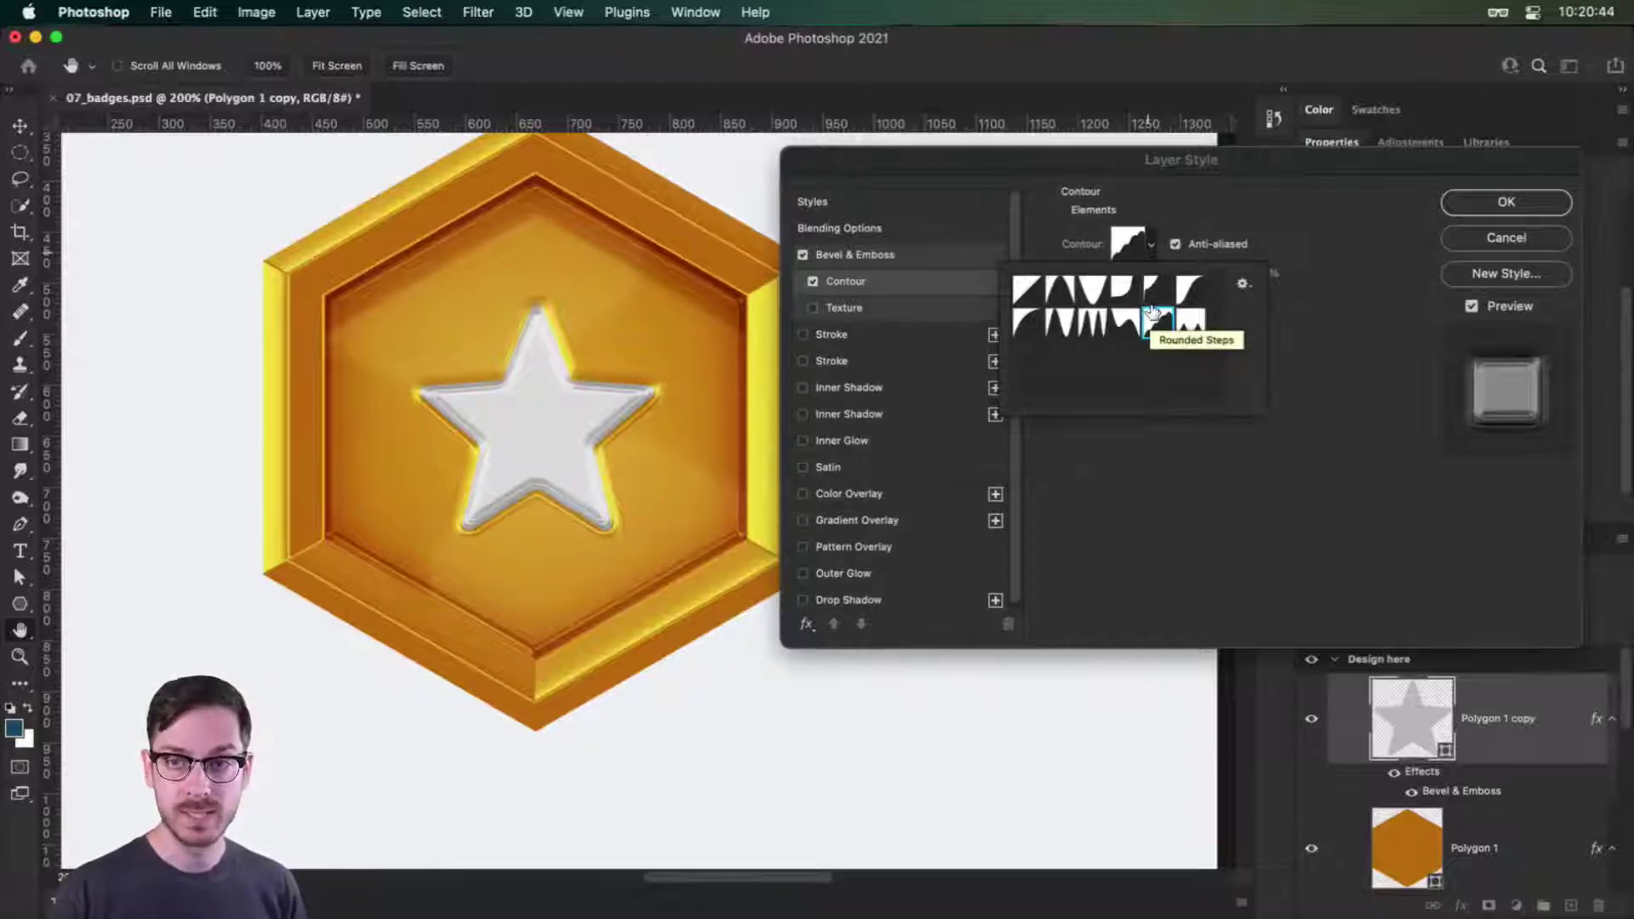
pyautogui.click(1335, 503)
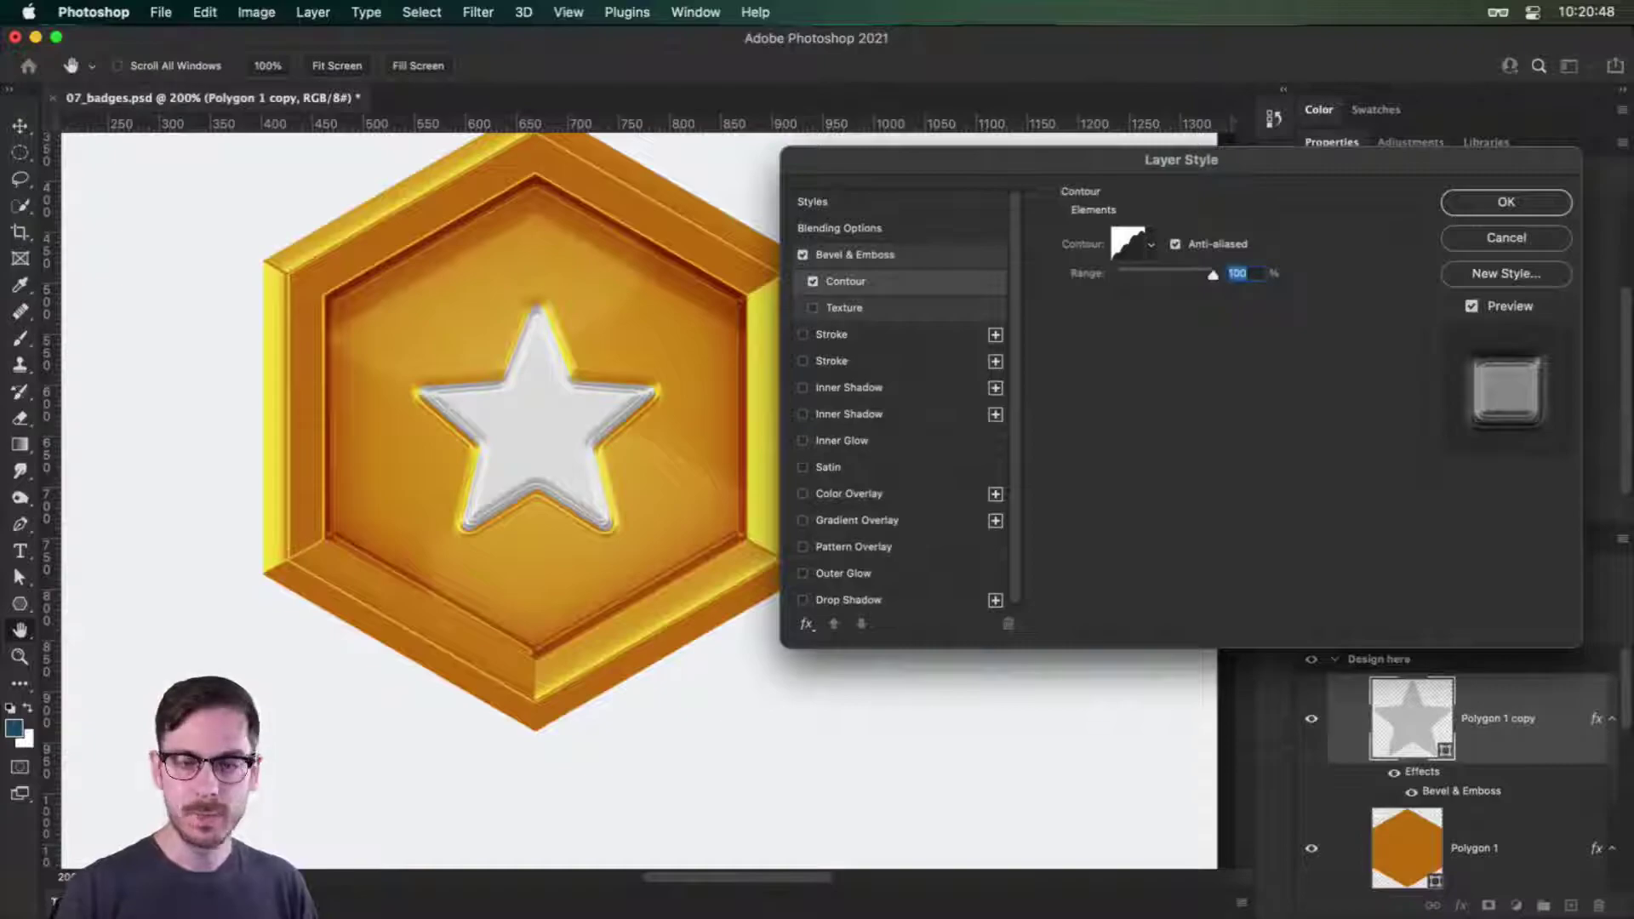
# Add a Satin effect to the star with Overlay blend mode, 90% opacity and a linear contour.
pyautogui.click(843, 468)
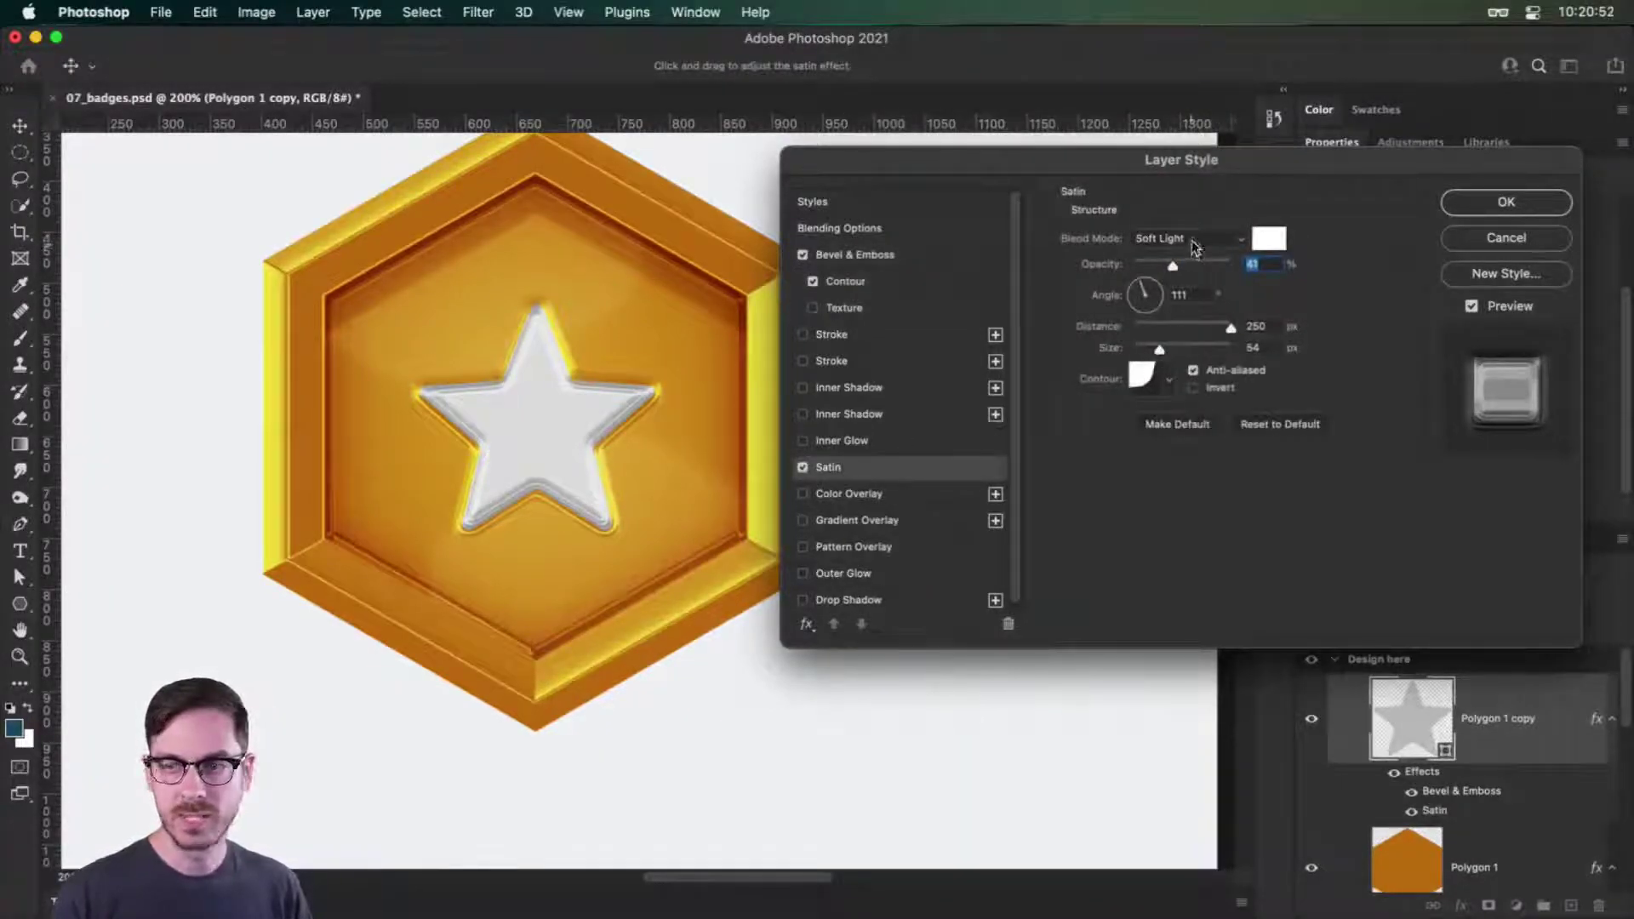
pyautogui.click(1195, 247)
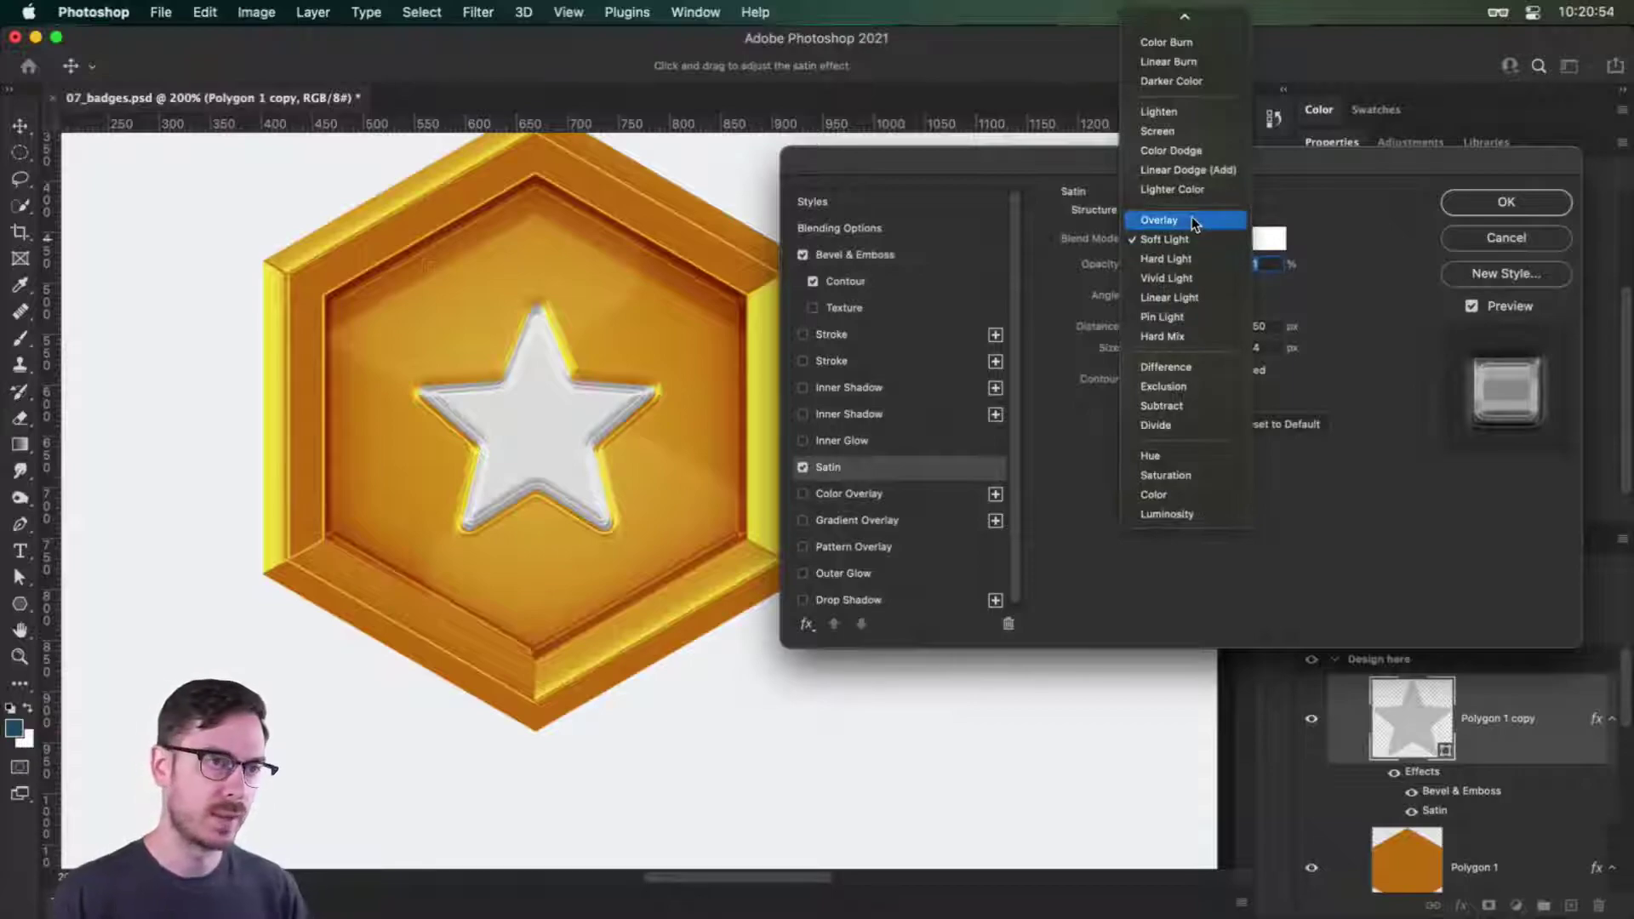
pyautogui.click(1192, 220)
pyautogui.moveTo(1194, 265); pyautogui.dragTo(1222, 263)
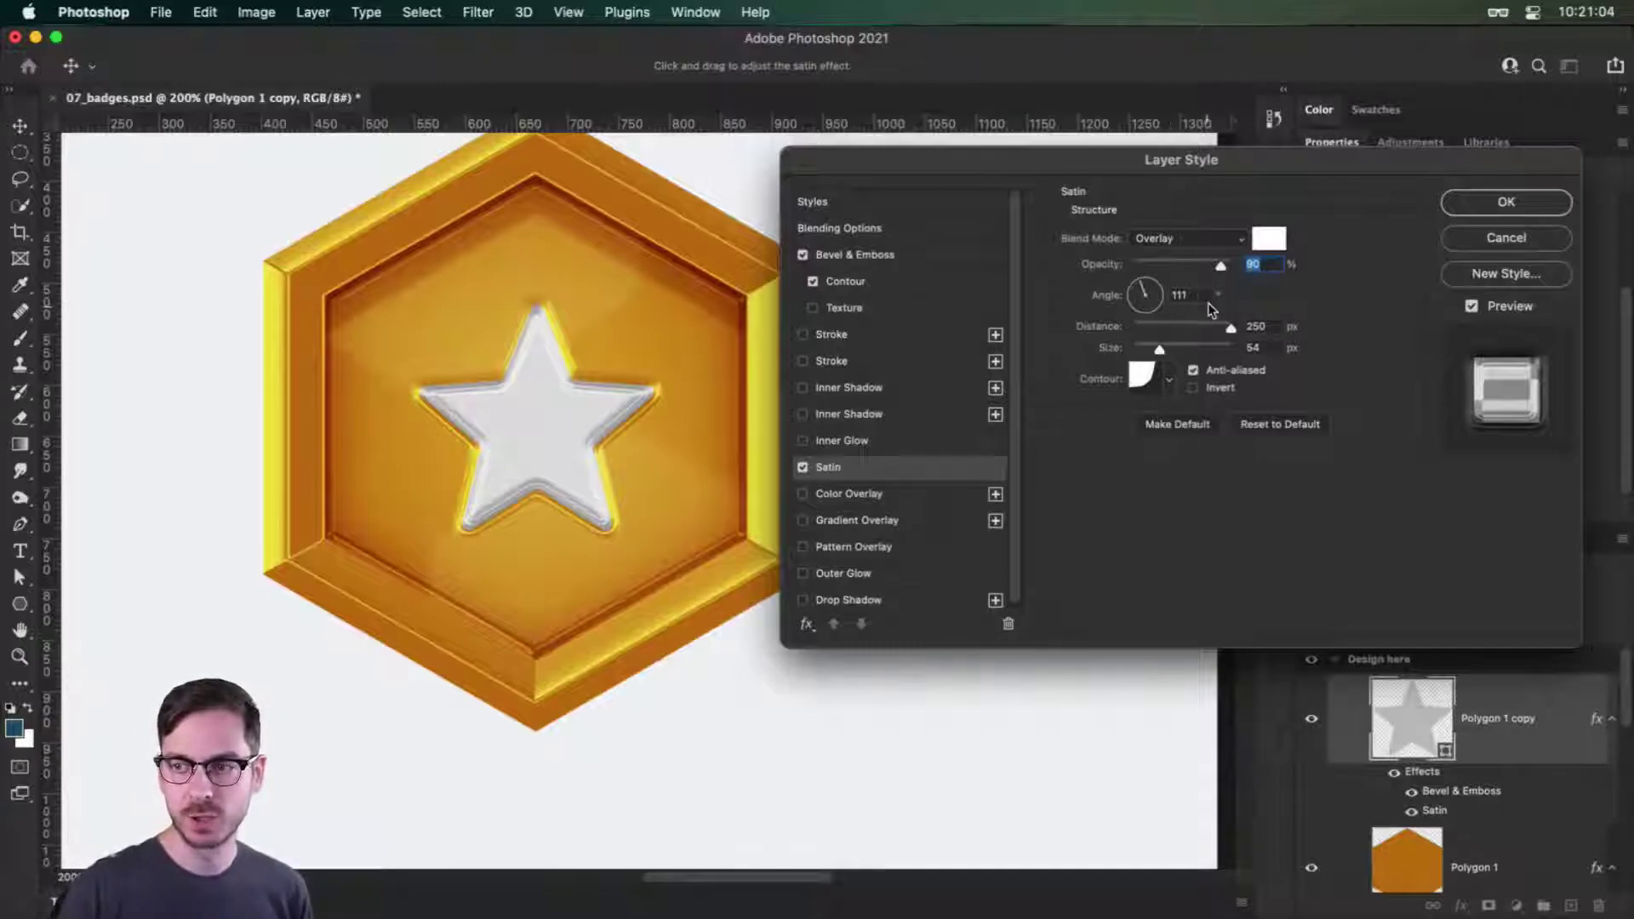
pyautogui.click(1170, 381)
pyautogui.click(1036, 426)
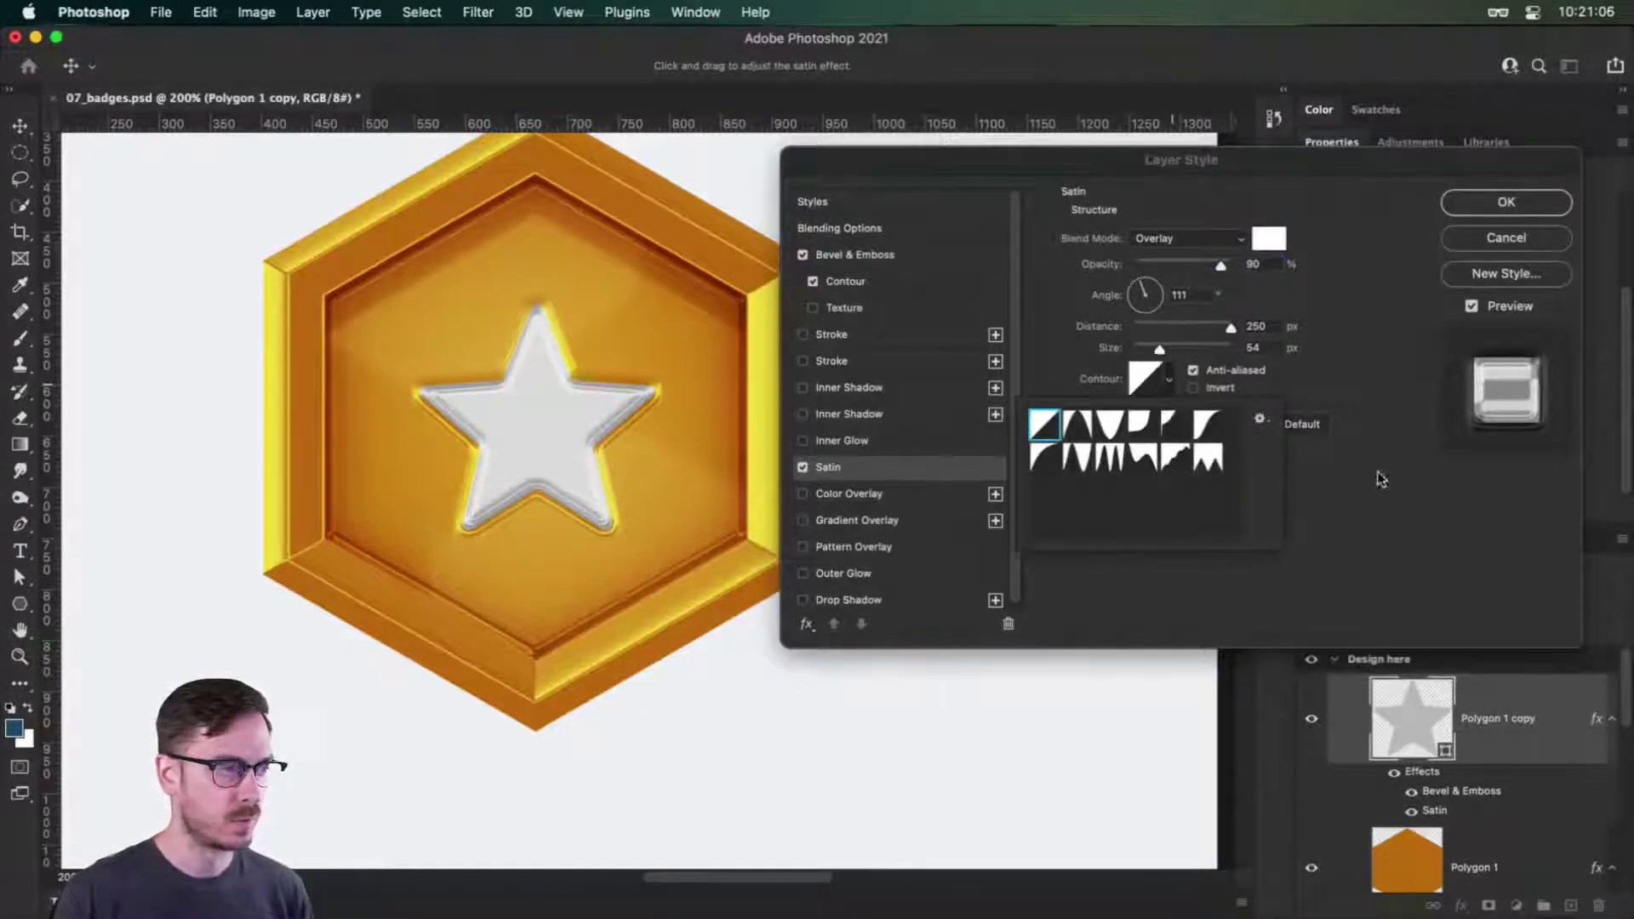
pyautogui.click(1380, 477)
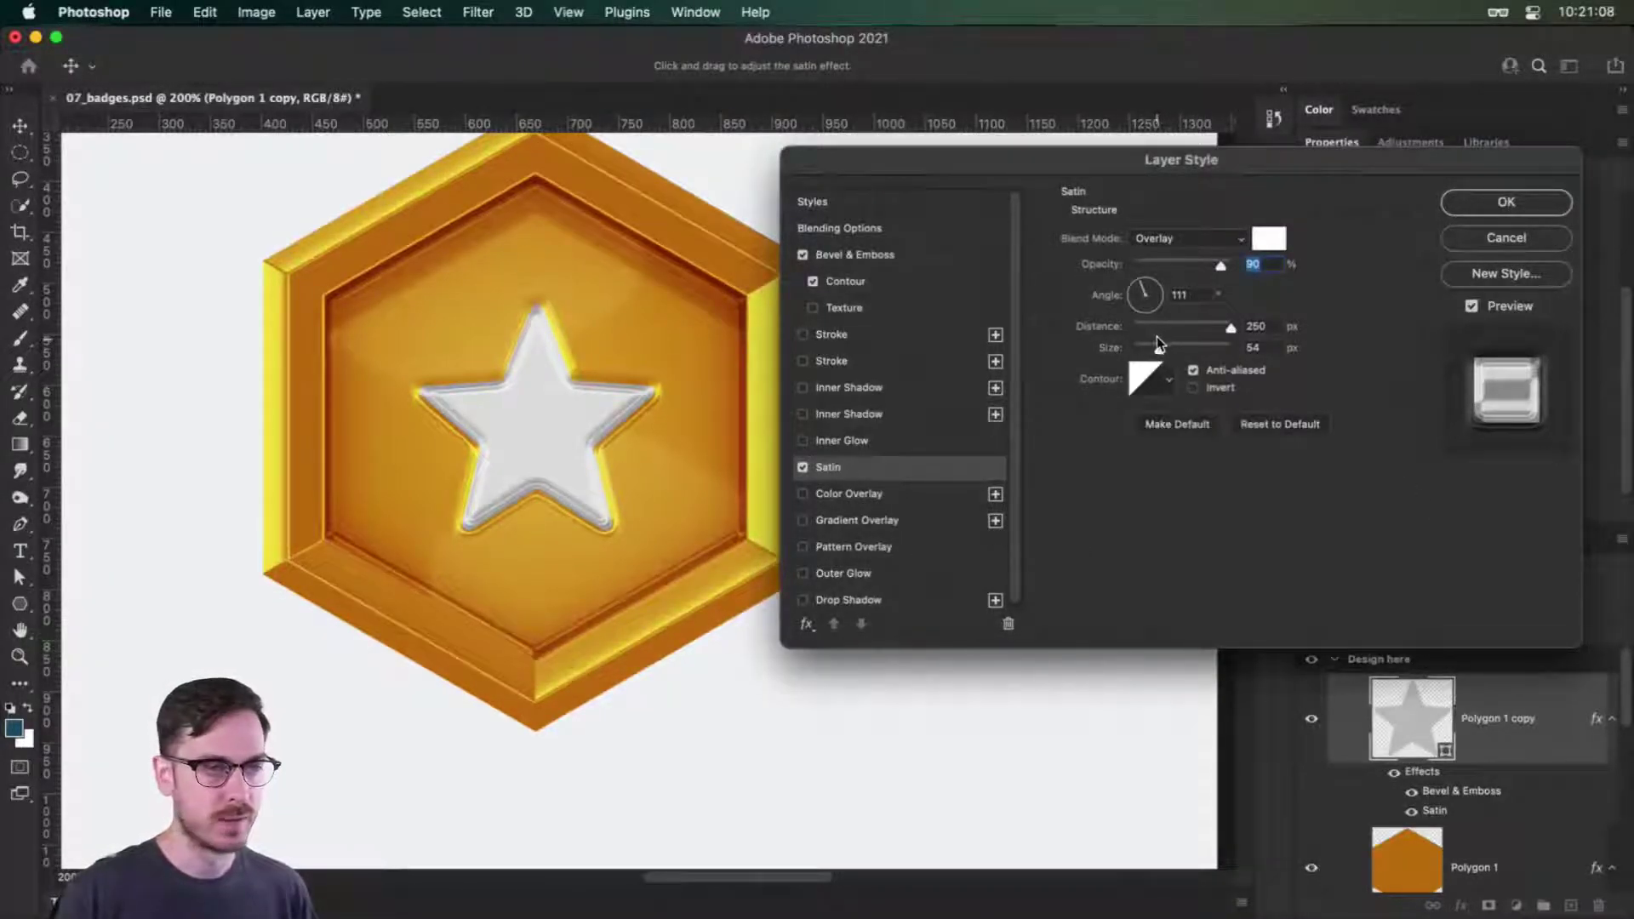
# Add a Gradient Overlay to the star and set the gradient's first color stop to light gray #d8d8d8.
pyautogui.click(902, 519)
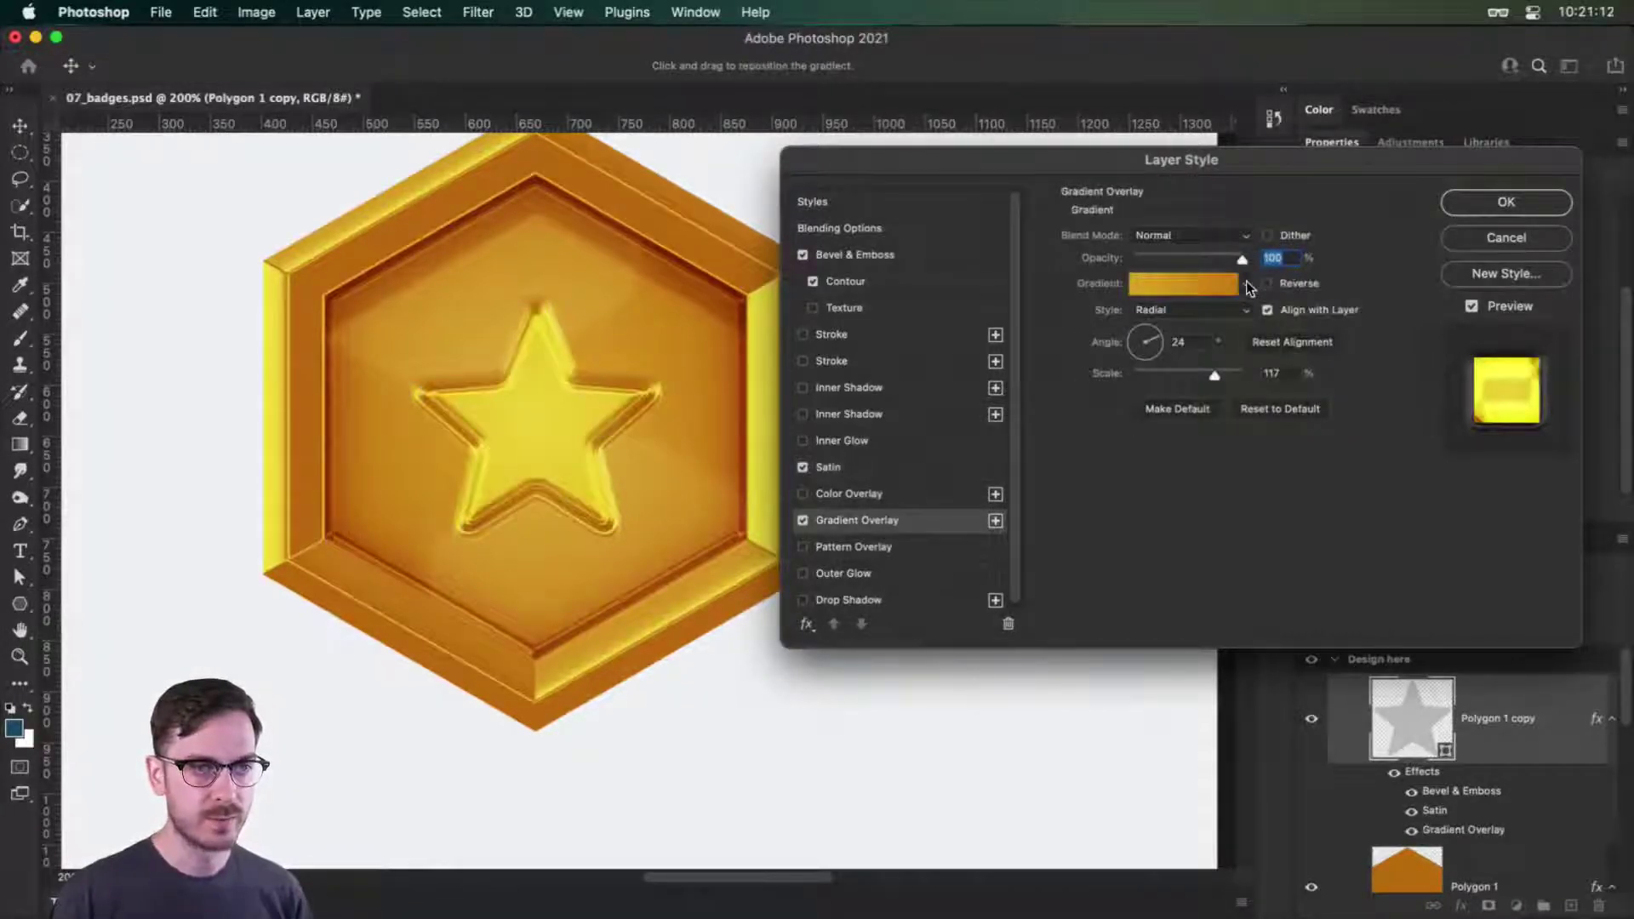
pyautogui.click(1202, 290)
pyautogui.doubleClick(1133, 506)
pyautogui.moveTo(983, 293); pyautogui.dragTo(980, 323)
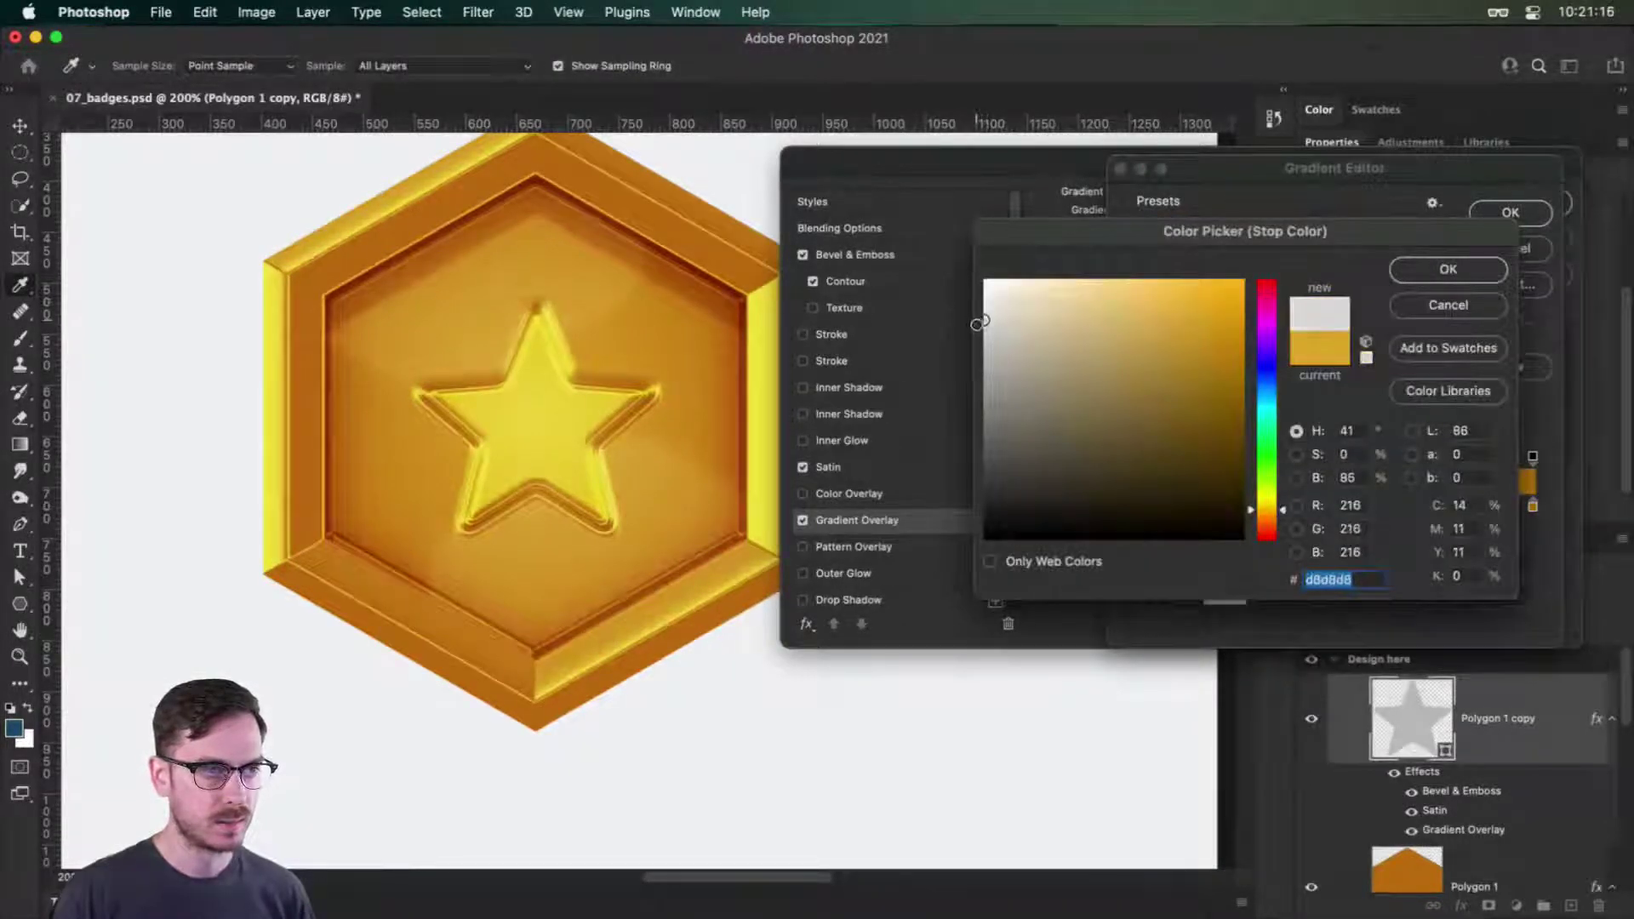
pyautogui.click(1447, 269)
# Set the end color stop of the star's gradient to muted orange #c38e42 and apply the edited gradient.
pyautogui.doubleClick(1533, 506)
pyautogui.click(993, 377)
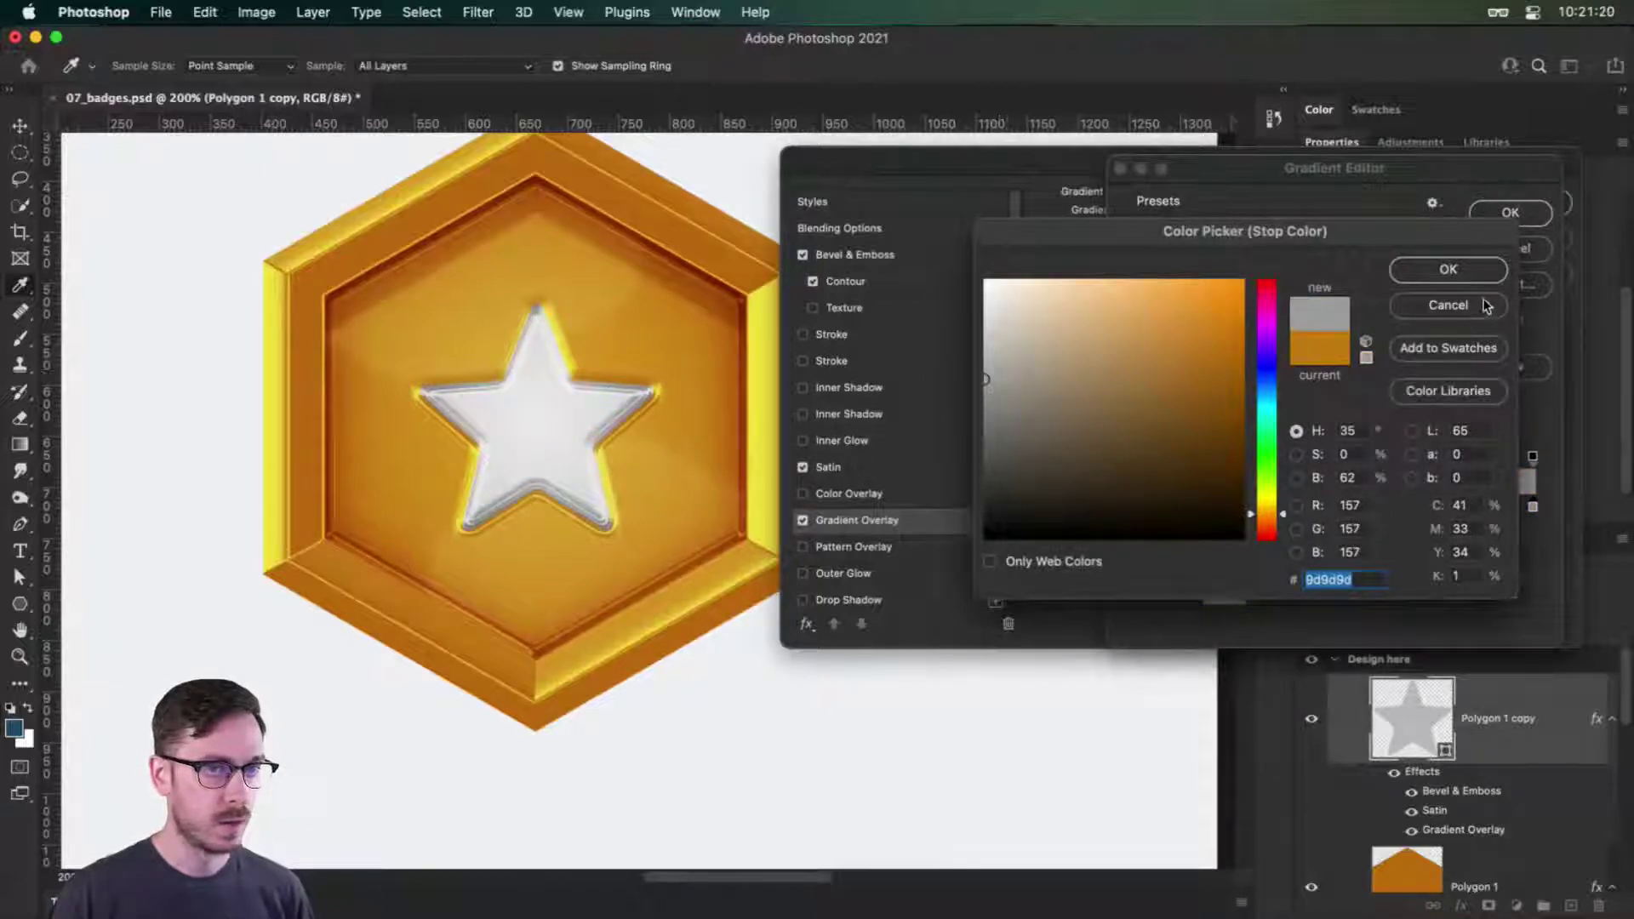
pyautogui.click(674, 481)
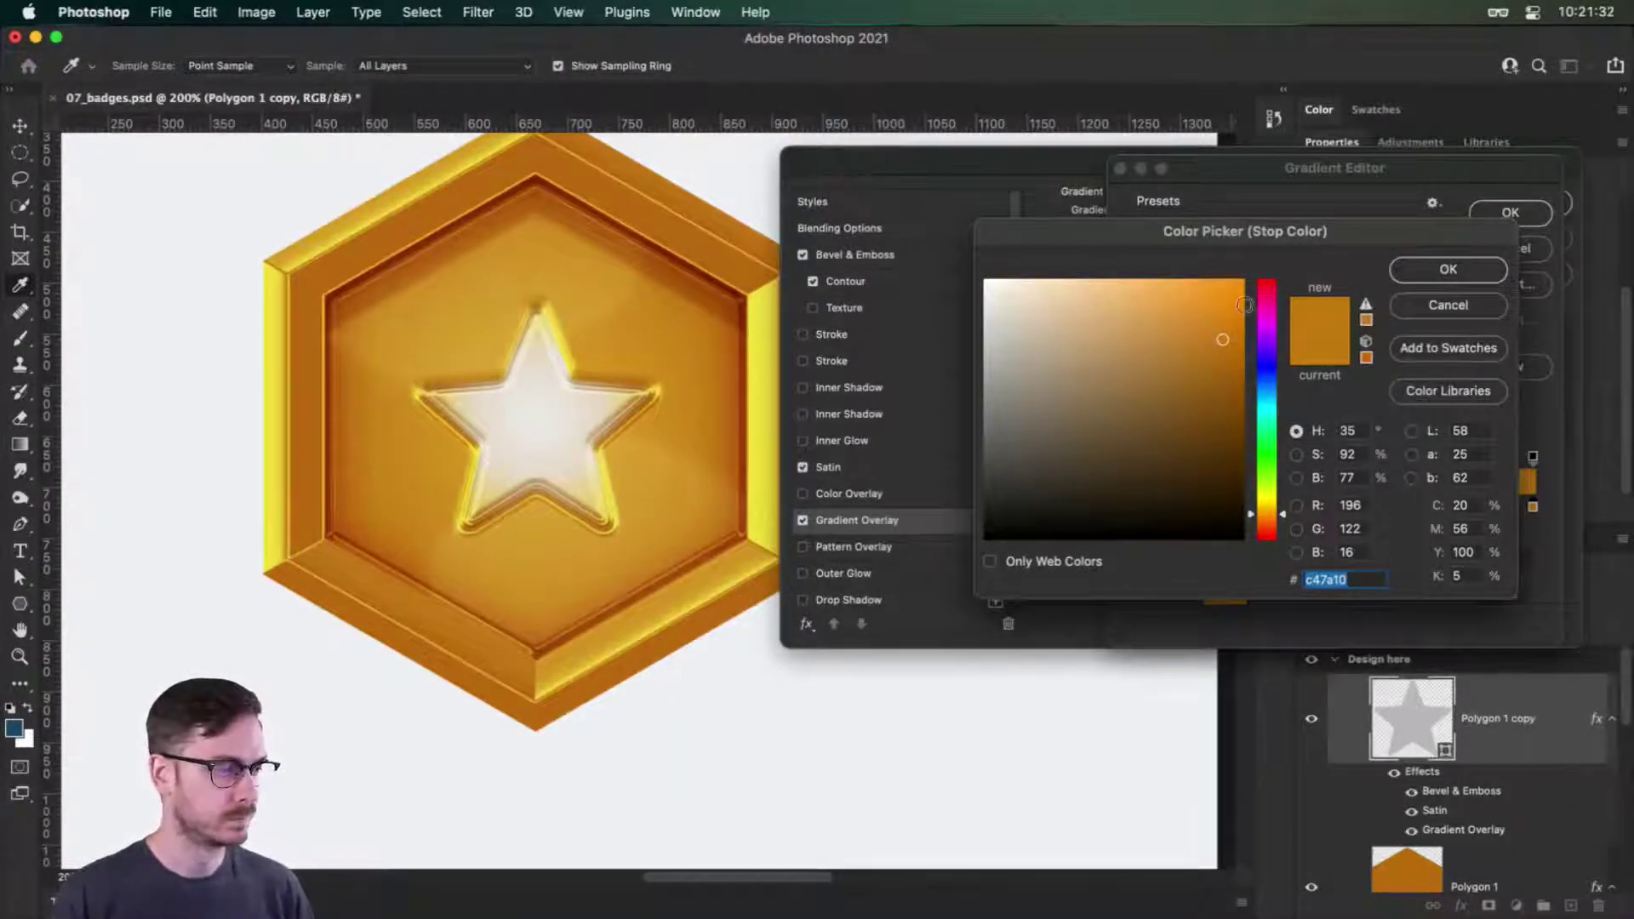
pyautogui.moveTo(1200, 340); pyautogui.dragTo(1158, 343)
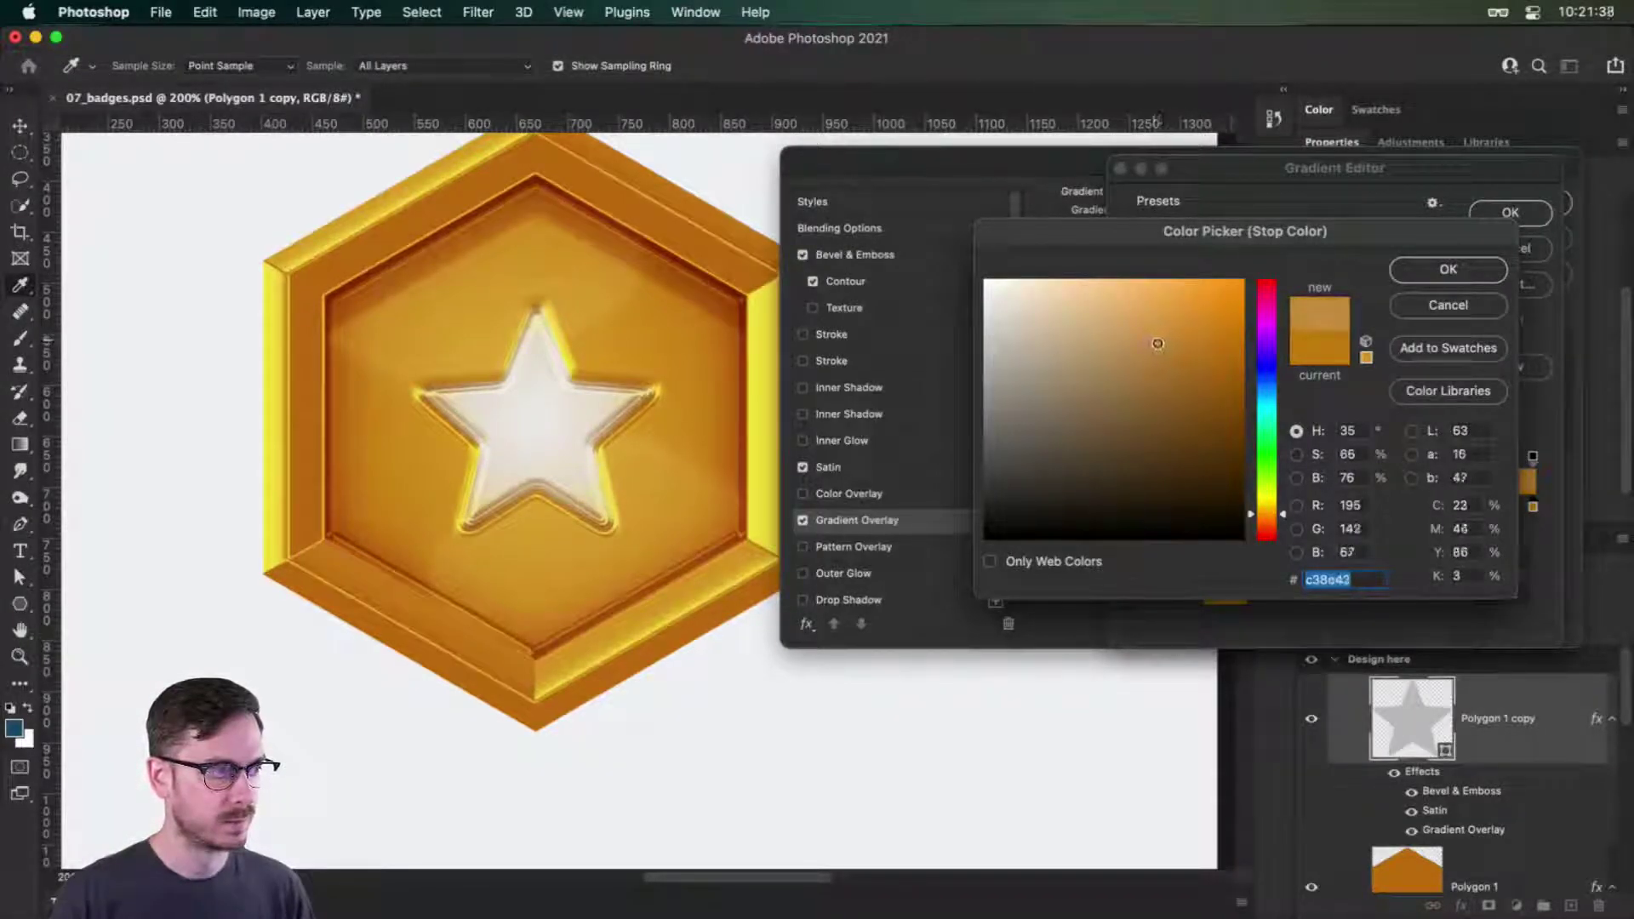
pyautogui.click(1450, 275)
pyautogui.click(1510, 213)
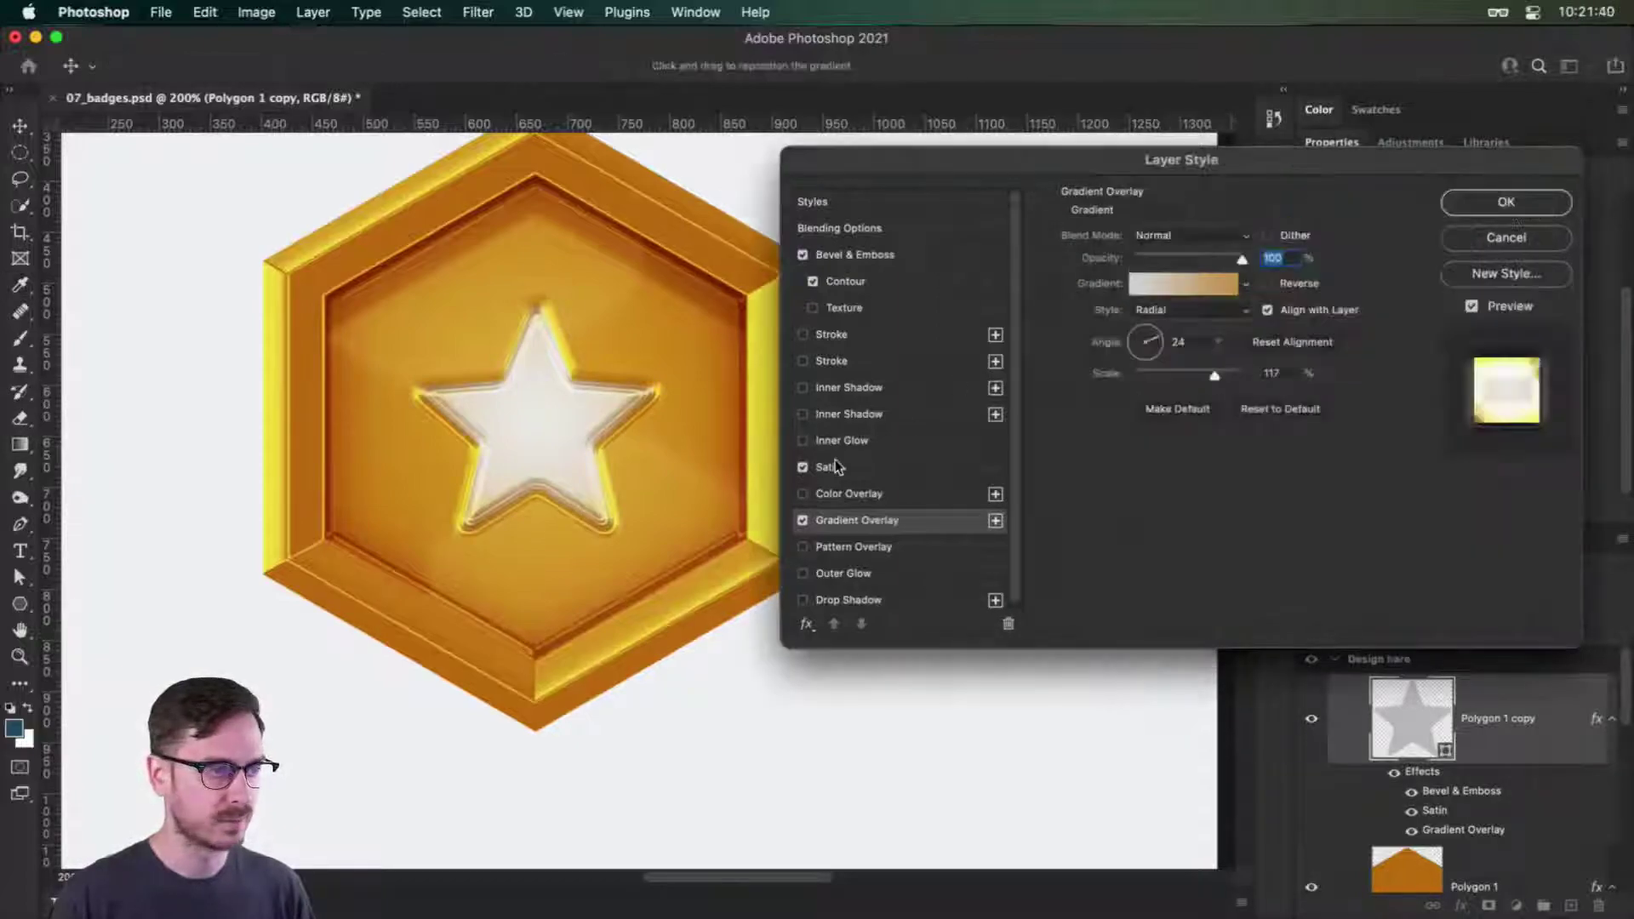
# Change the star's Satin effect to Screen blend mode with 181 px distance and 32 px size, and apply the layer style.
pyautogui.click(829, 467)
pyautogui.click(1222, 241)
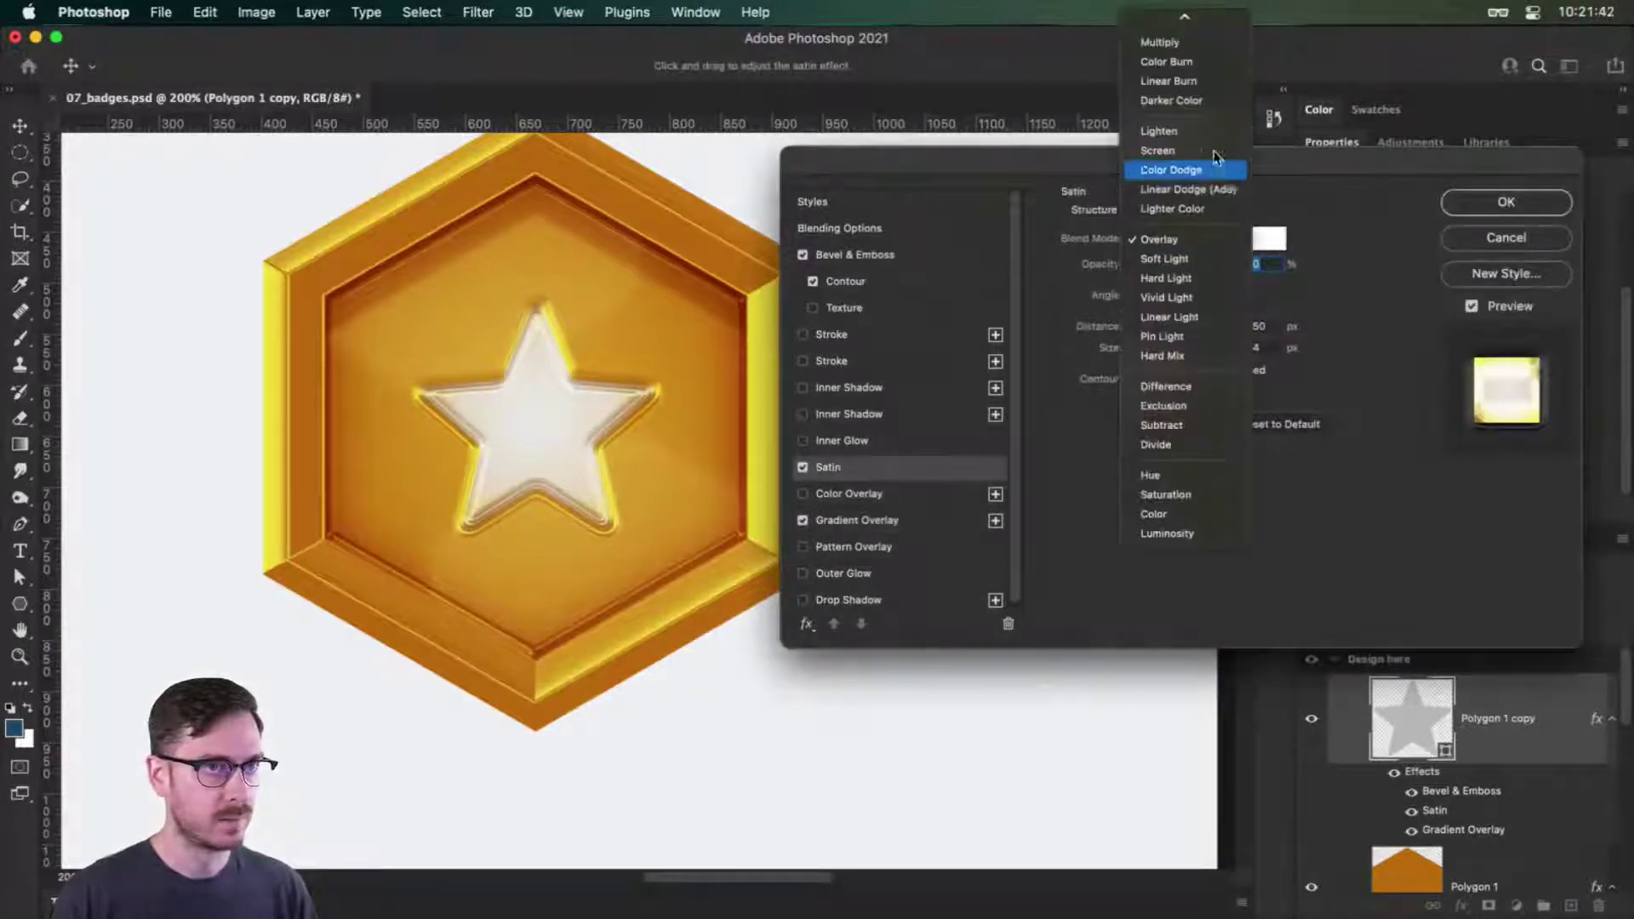
pyautogui.click(1213, 144)
pyautogui.hotkey('shift', 'Down')
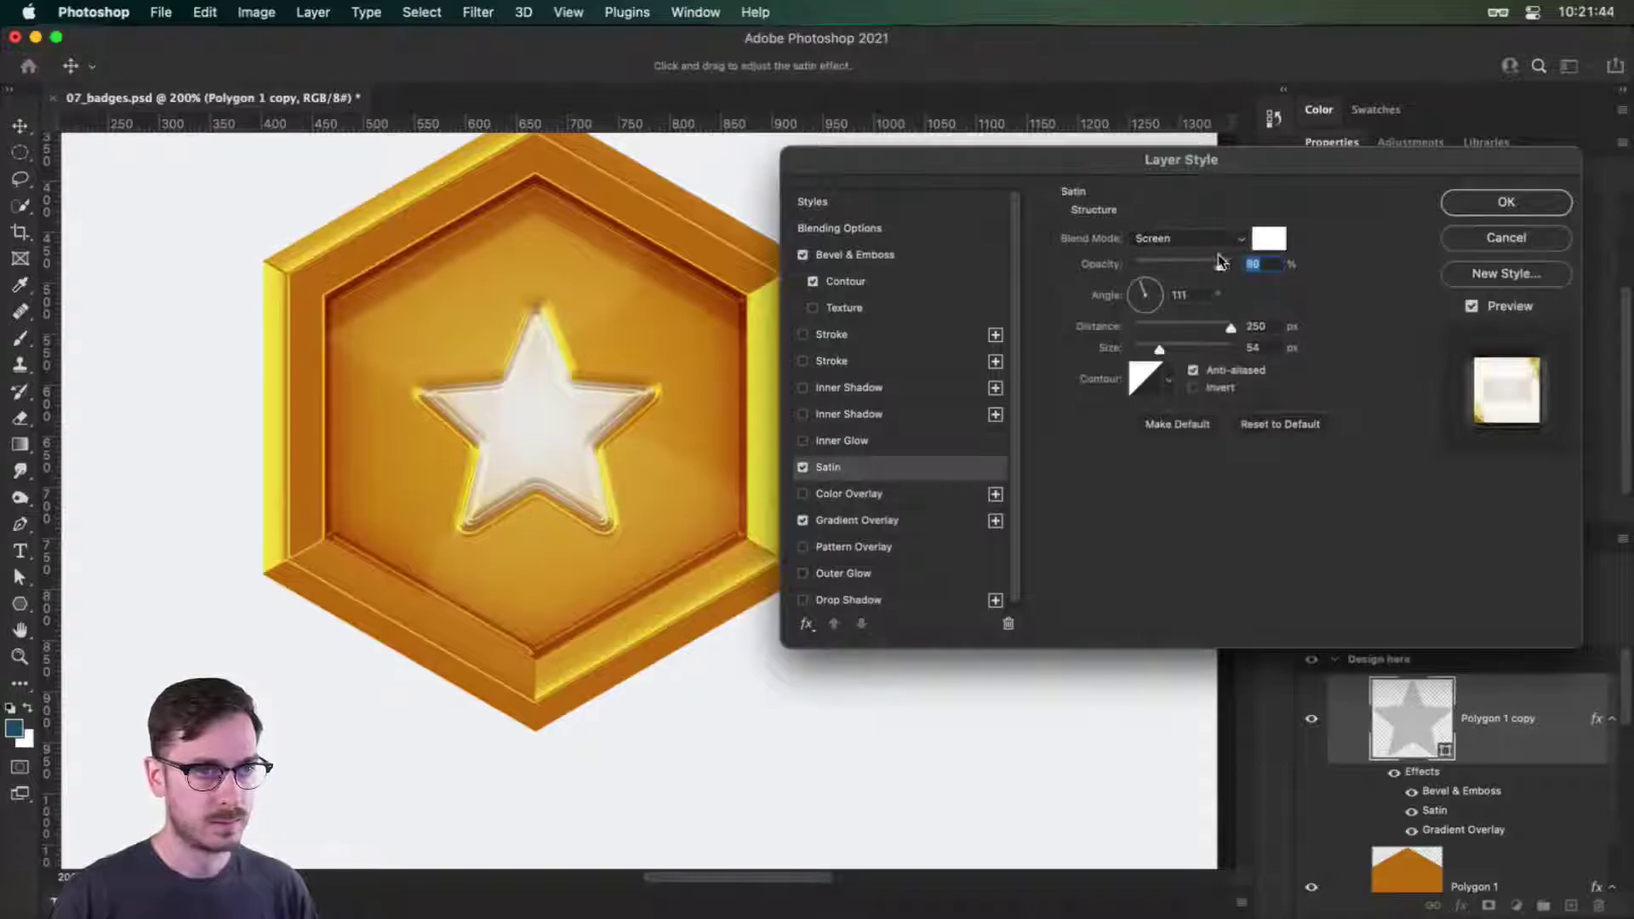
pyautogui.moveTo(1160, 351); pyautogui.dragTo(1215, 318)
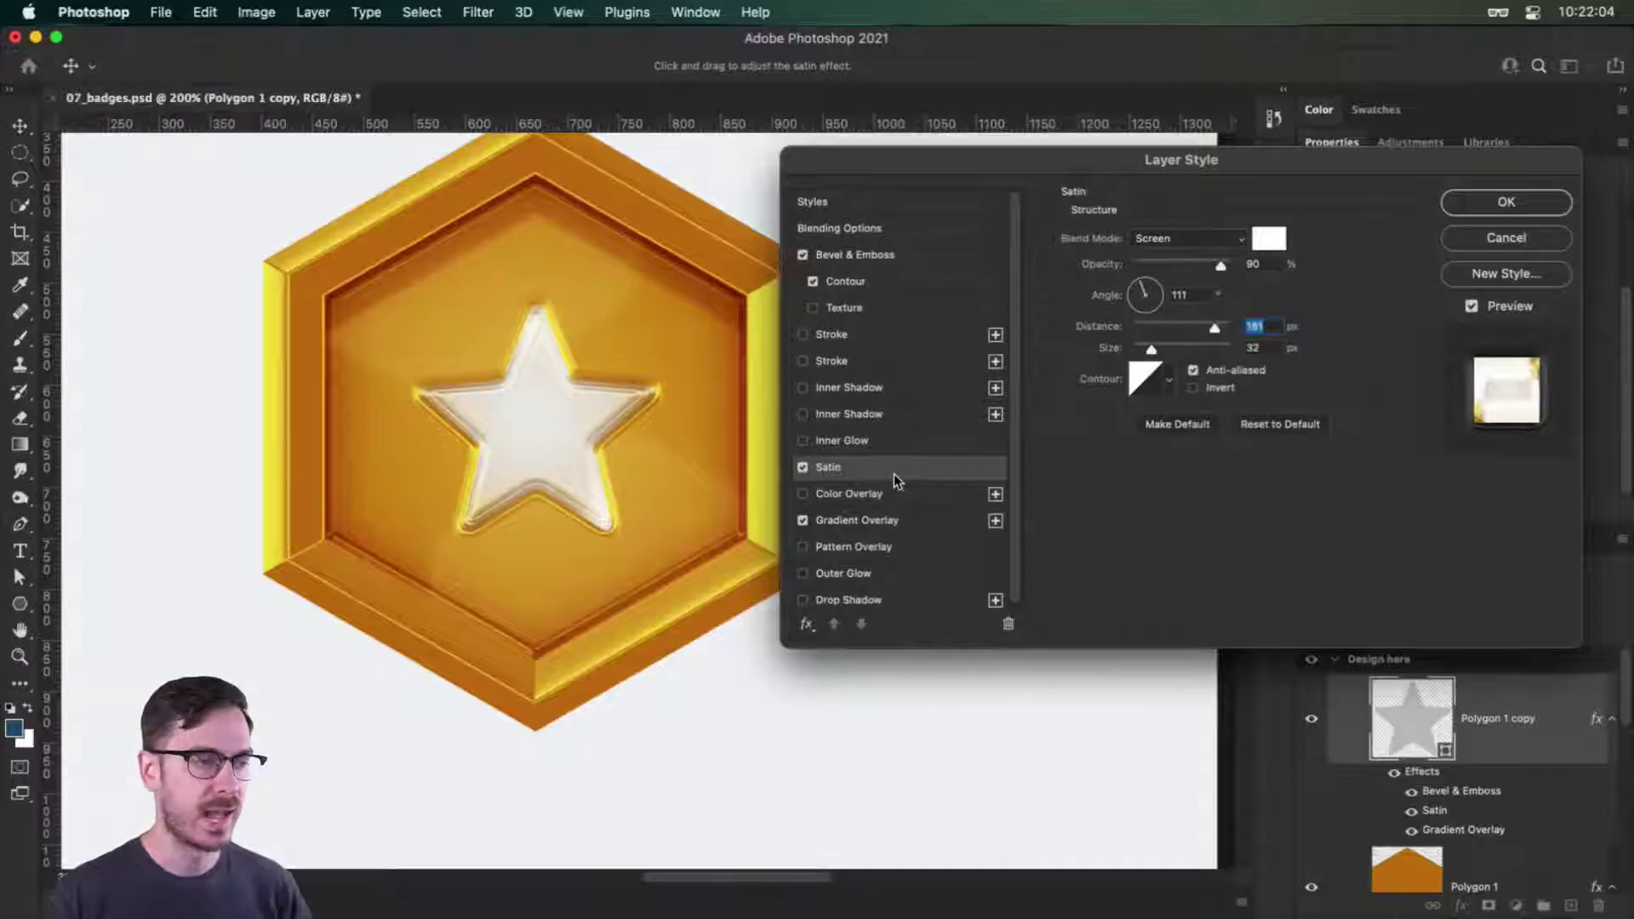
pyautogui.click(864, 255)
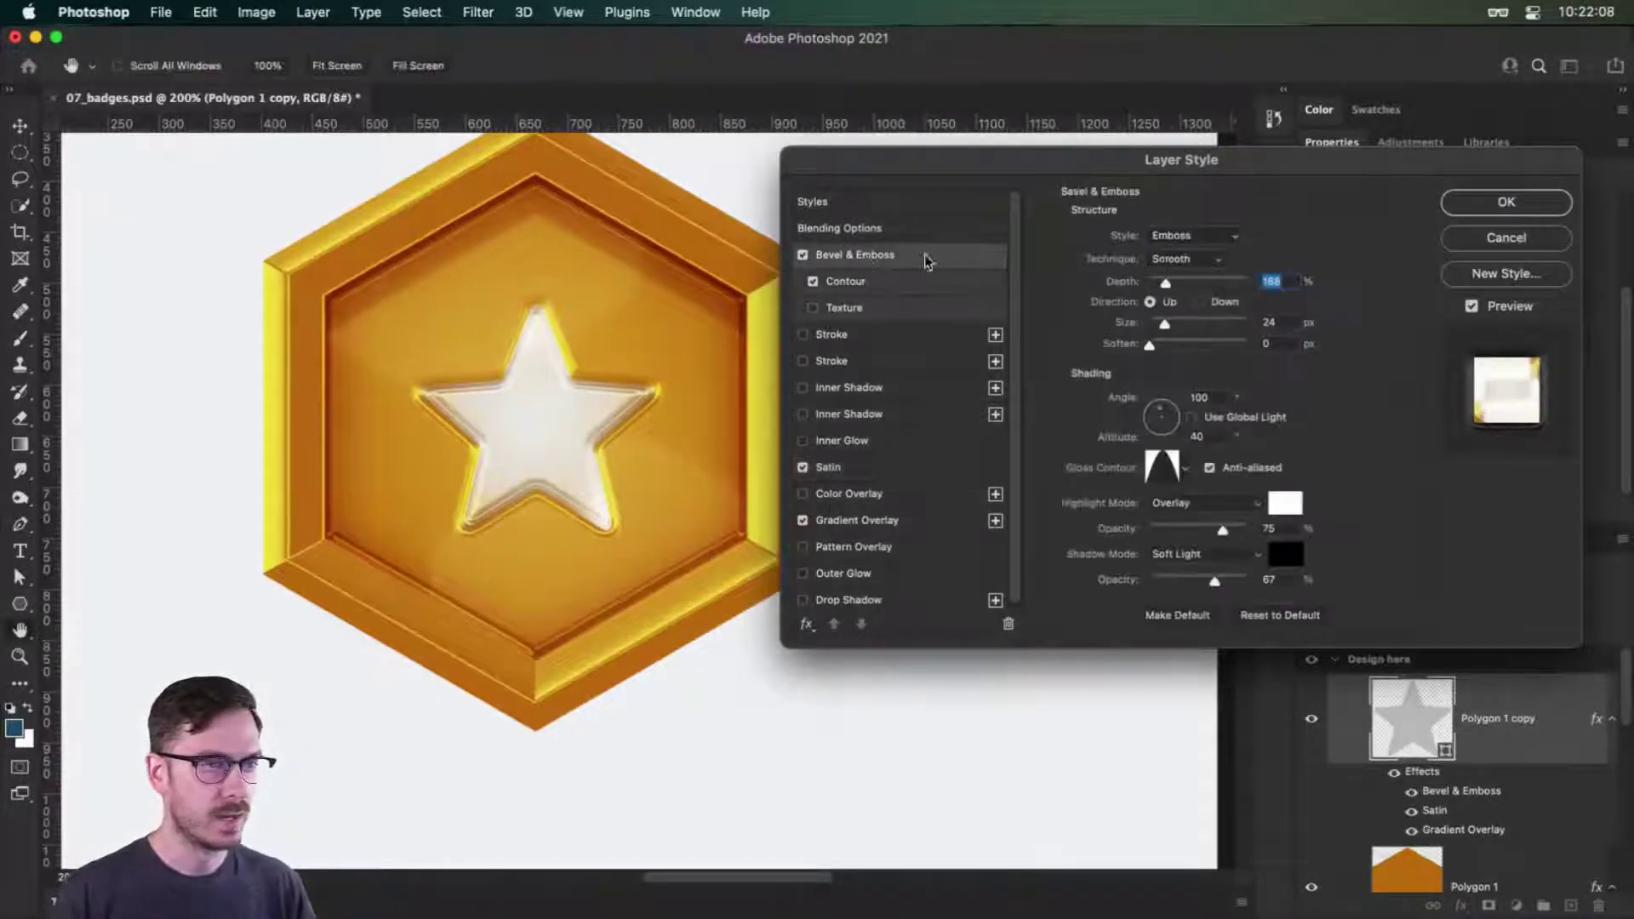
pyautogui.click(1507, 201)
# Examine the finished star and the badge's bevelled hexagon edges up close and at a wider view.
pyautogui.moveTo(751, 471); pyautogui.dragTo(691, 513)
pyautogui.scroll(-3, 736, 417)
pyautogui.scroll(3, 691, 514)
pyautogui.hscroll(4, 691, 513)
pyautogui.moveTo(657, 346); pyautogui.dragTo(689, 319)
pyautogui.scroll(-5, 690, 319)
pyautogui.hscroll(-3, 664, 667)
pyautogui.moveTo(664, 667); pyautogui.dragTo(760, 619)
pyautogui.scroll(-4, 761, 619)
pyautogui.hscroll(-2, 761, 619)
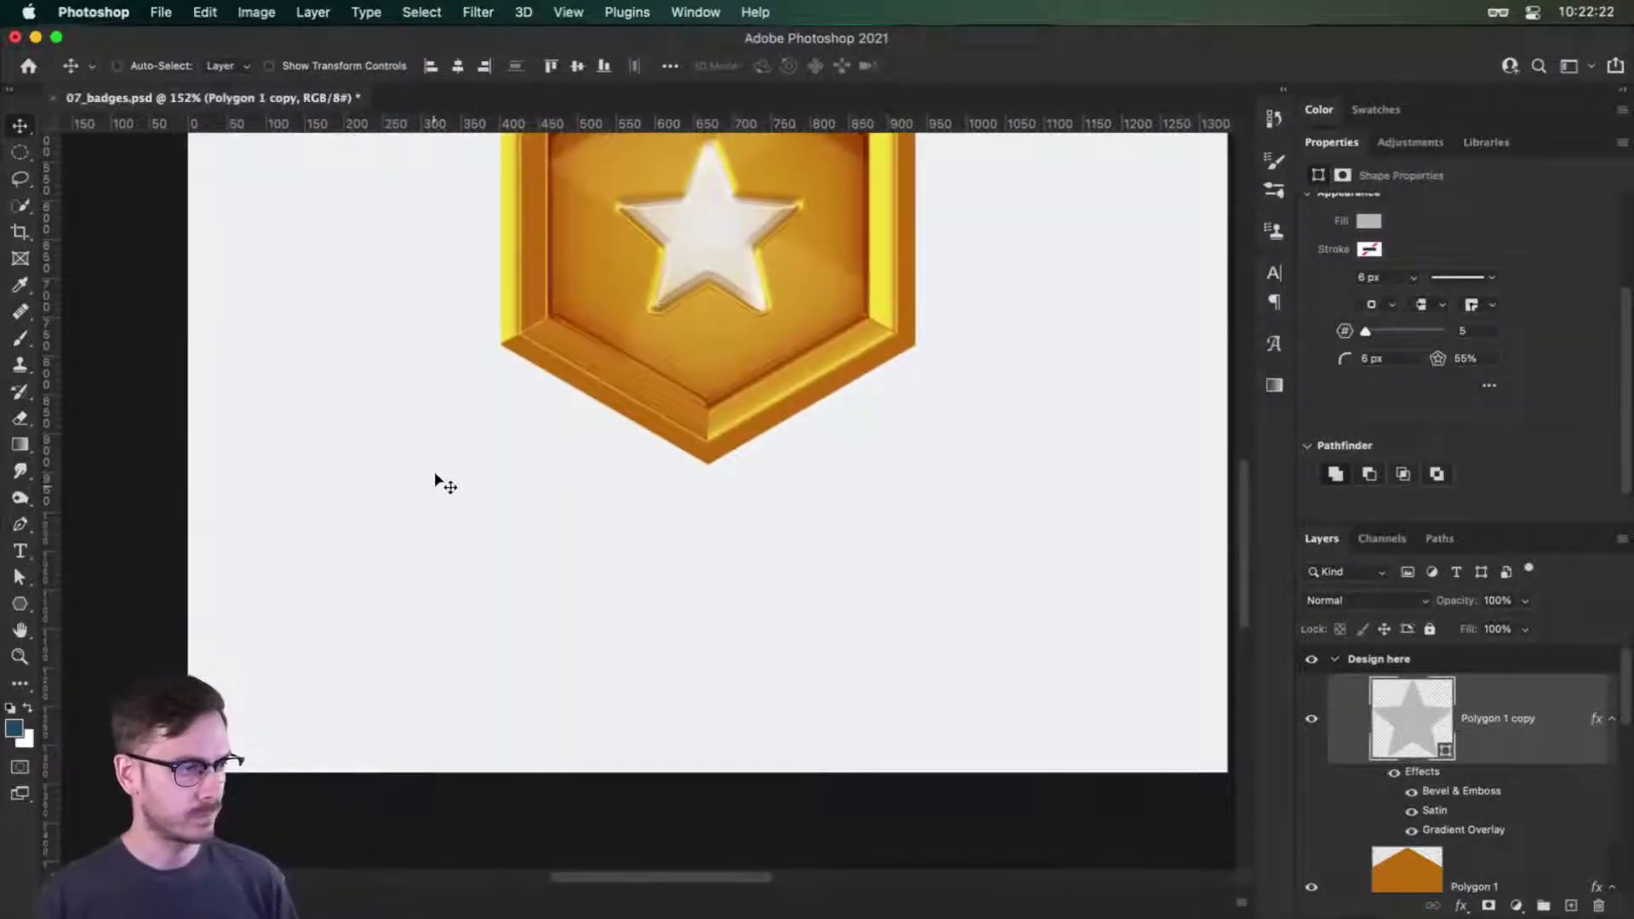
# Draw a triangle shape about 312 px wide and 270 px tall over the hexagon badge's lower point.
pyautogui.click(20, 606)
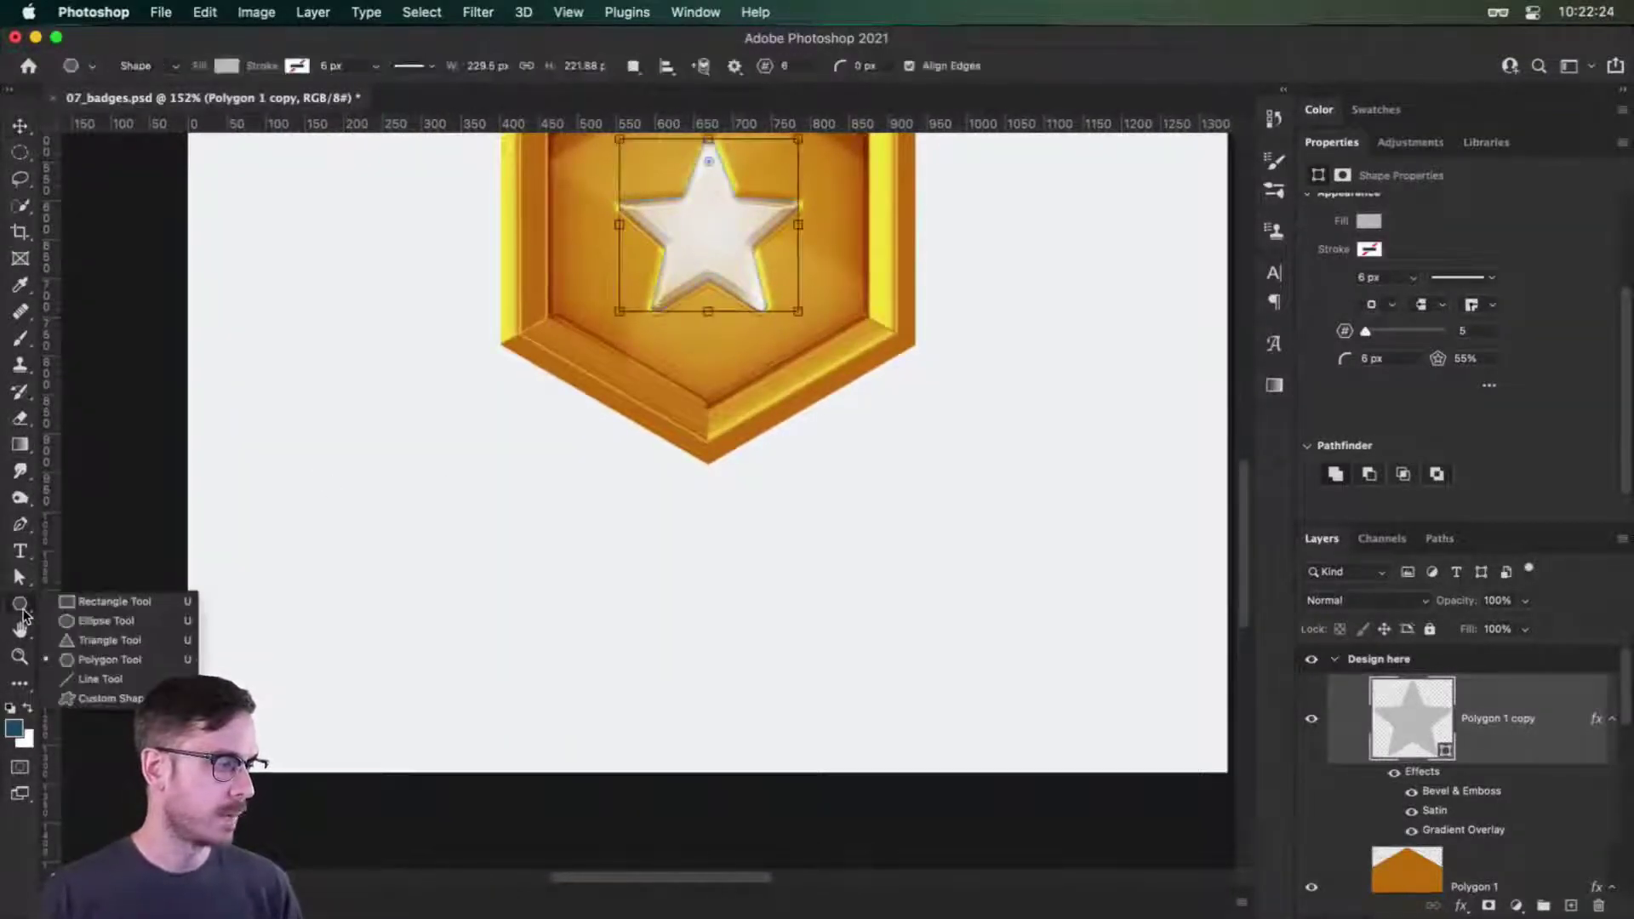
pyautogui.click(78, 640)
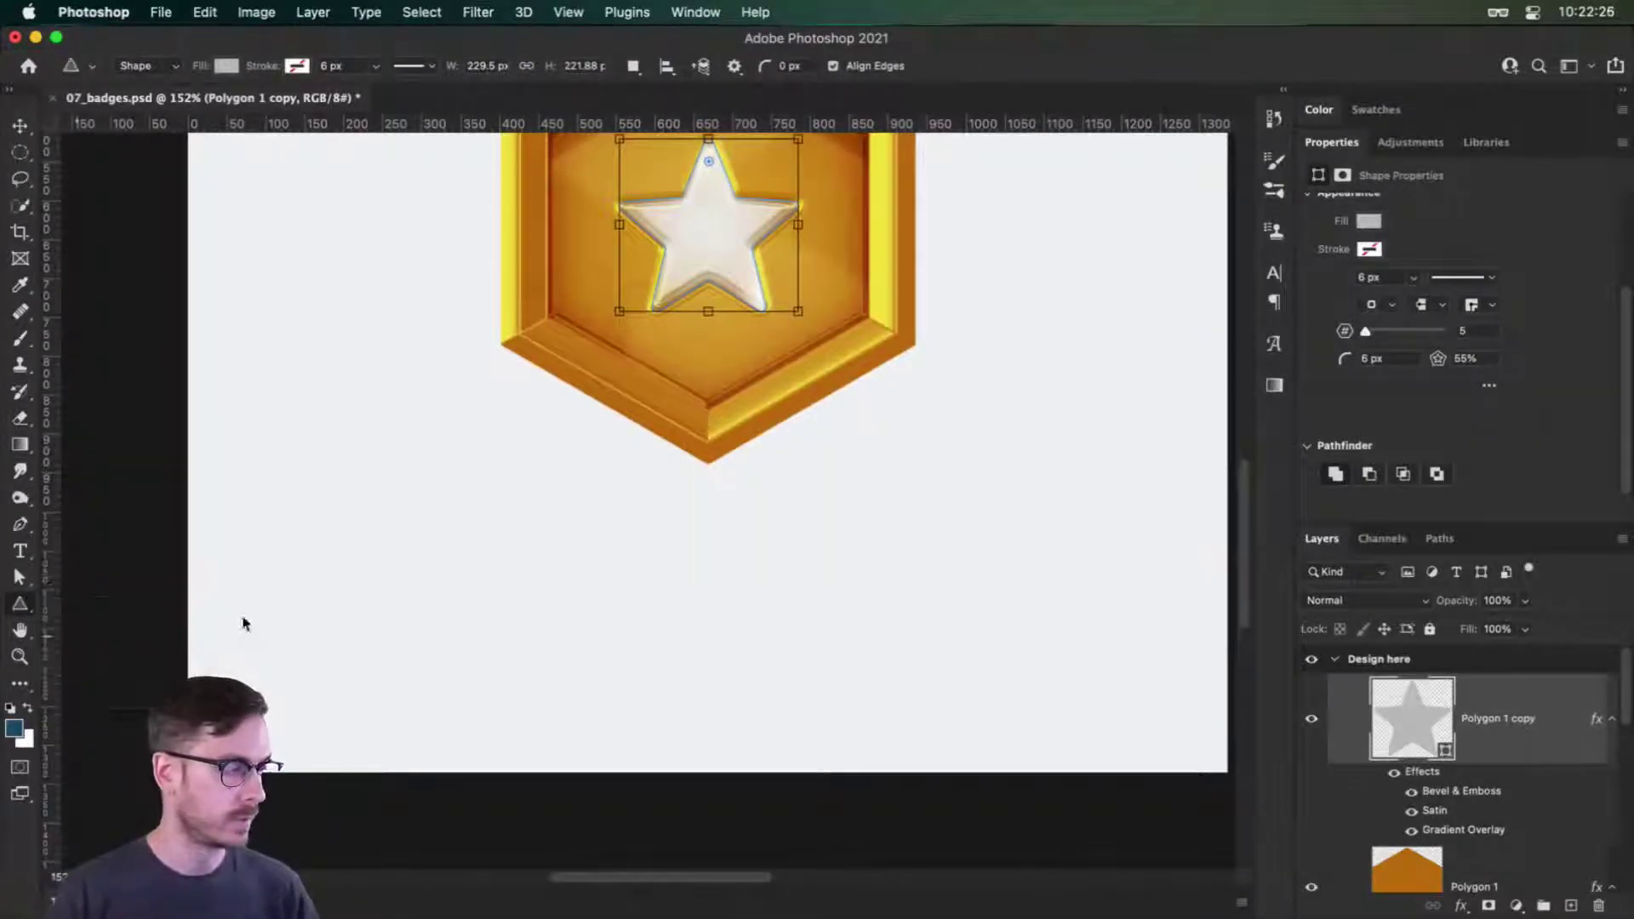
pyautogui.moveTo(528, 418); pyautogui.dragTo(886, 668)
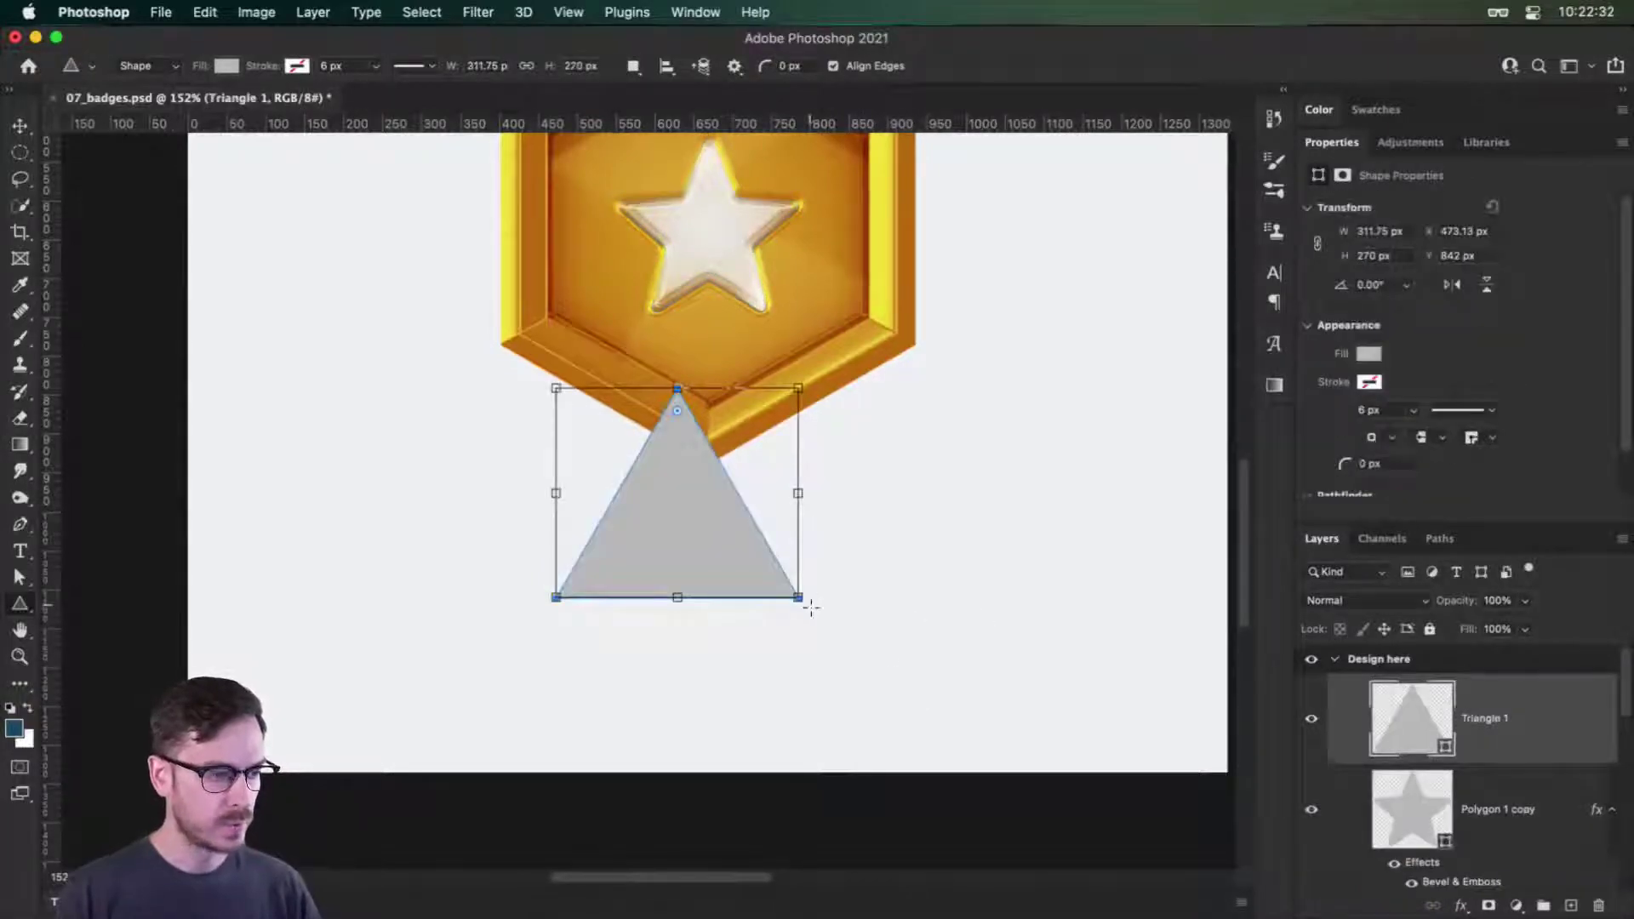
# Rotate the triangle 90° to point right and place it along the badge's lower-left edge.
pyautogui.press('super+t')
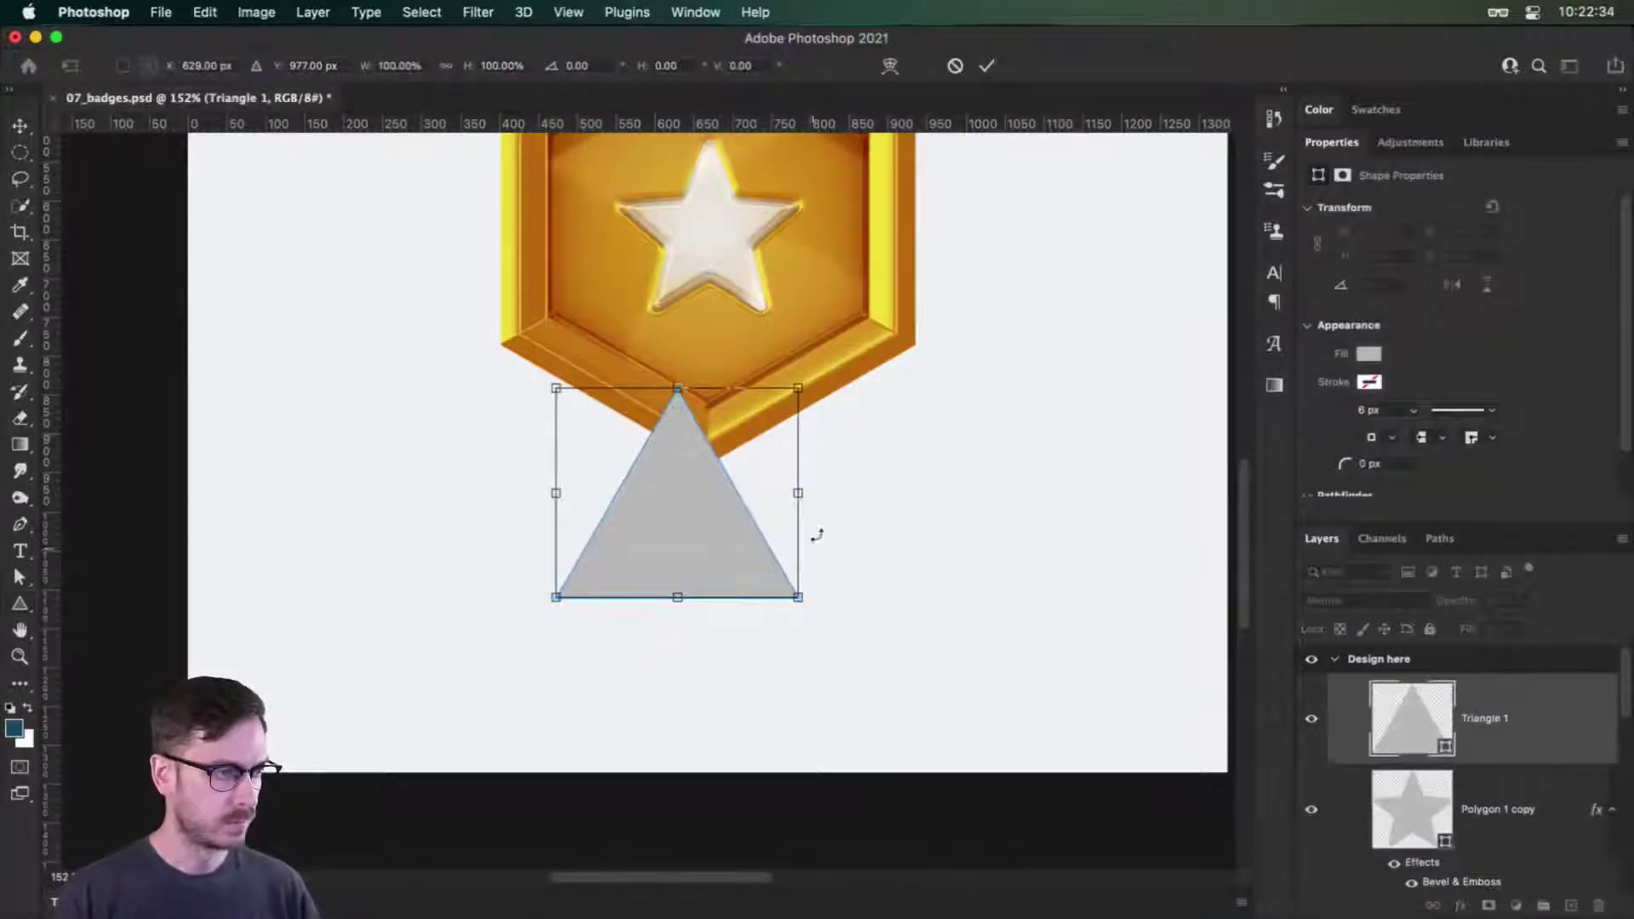
pyautogui.moveTo(817, 374); pyautogui.dragTo(781, 633)
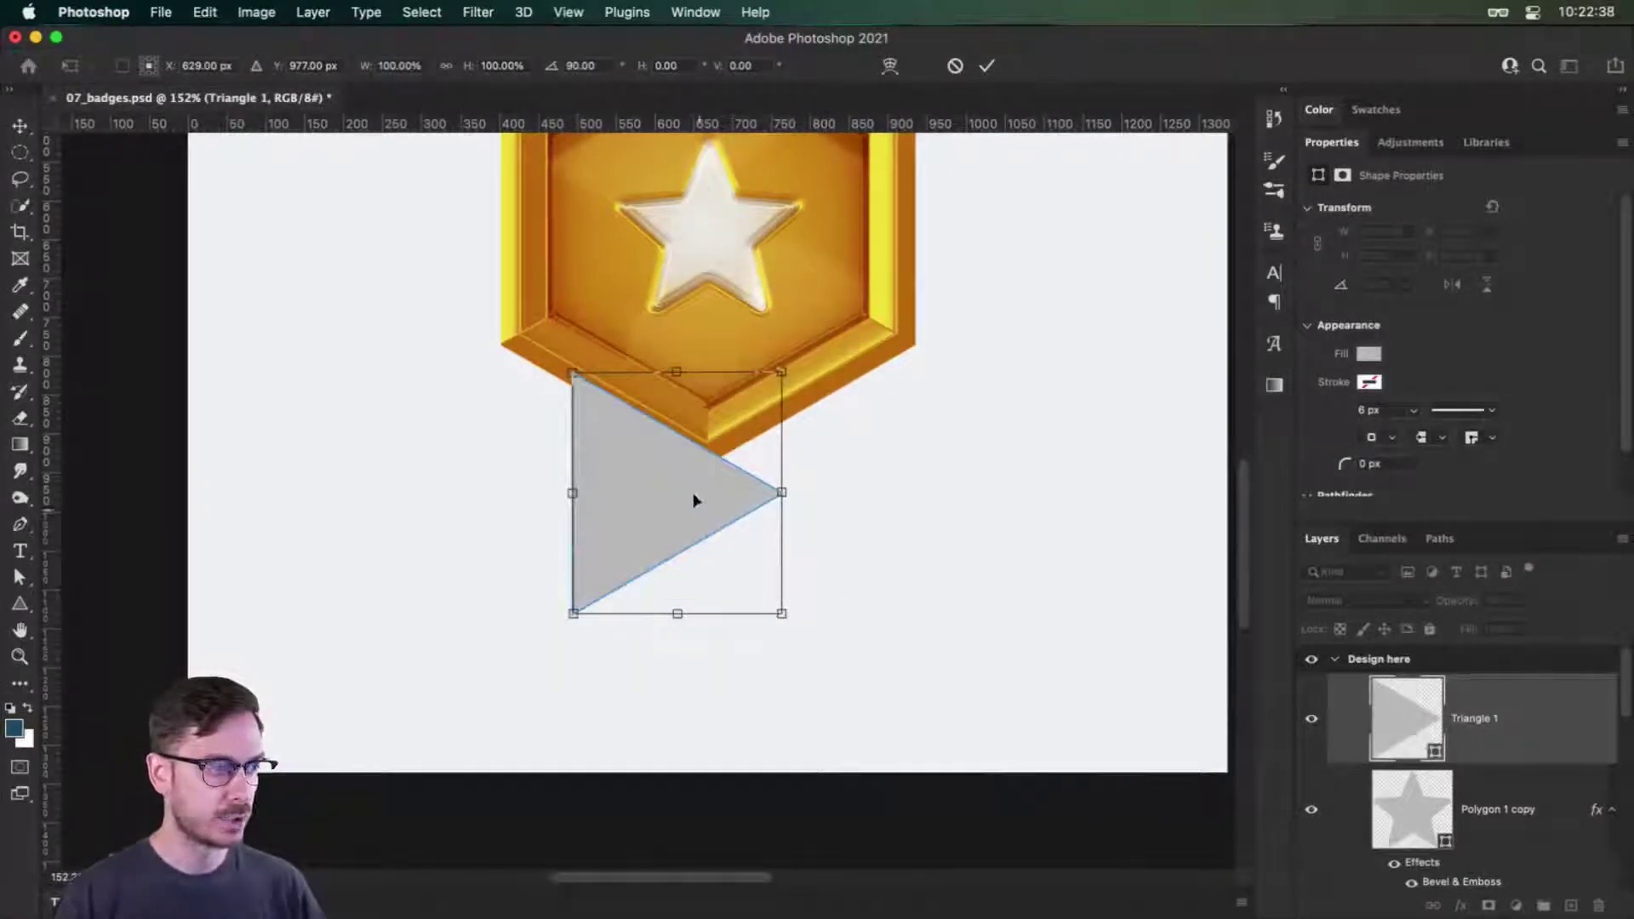
pyautogui.moveTo(656, 478)
pyautogui.mouseDown()
pyautogui.moveTo(627, 463)
pyautogui.moveTo(642, 460)
pyautogui.mouseUp()
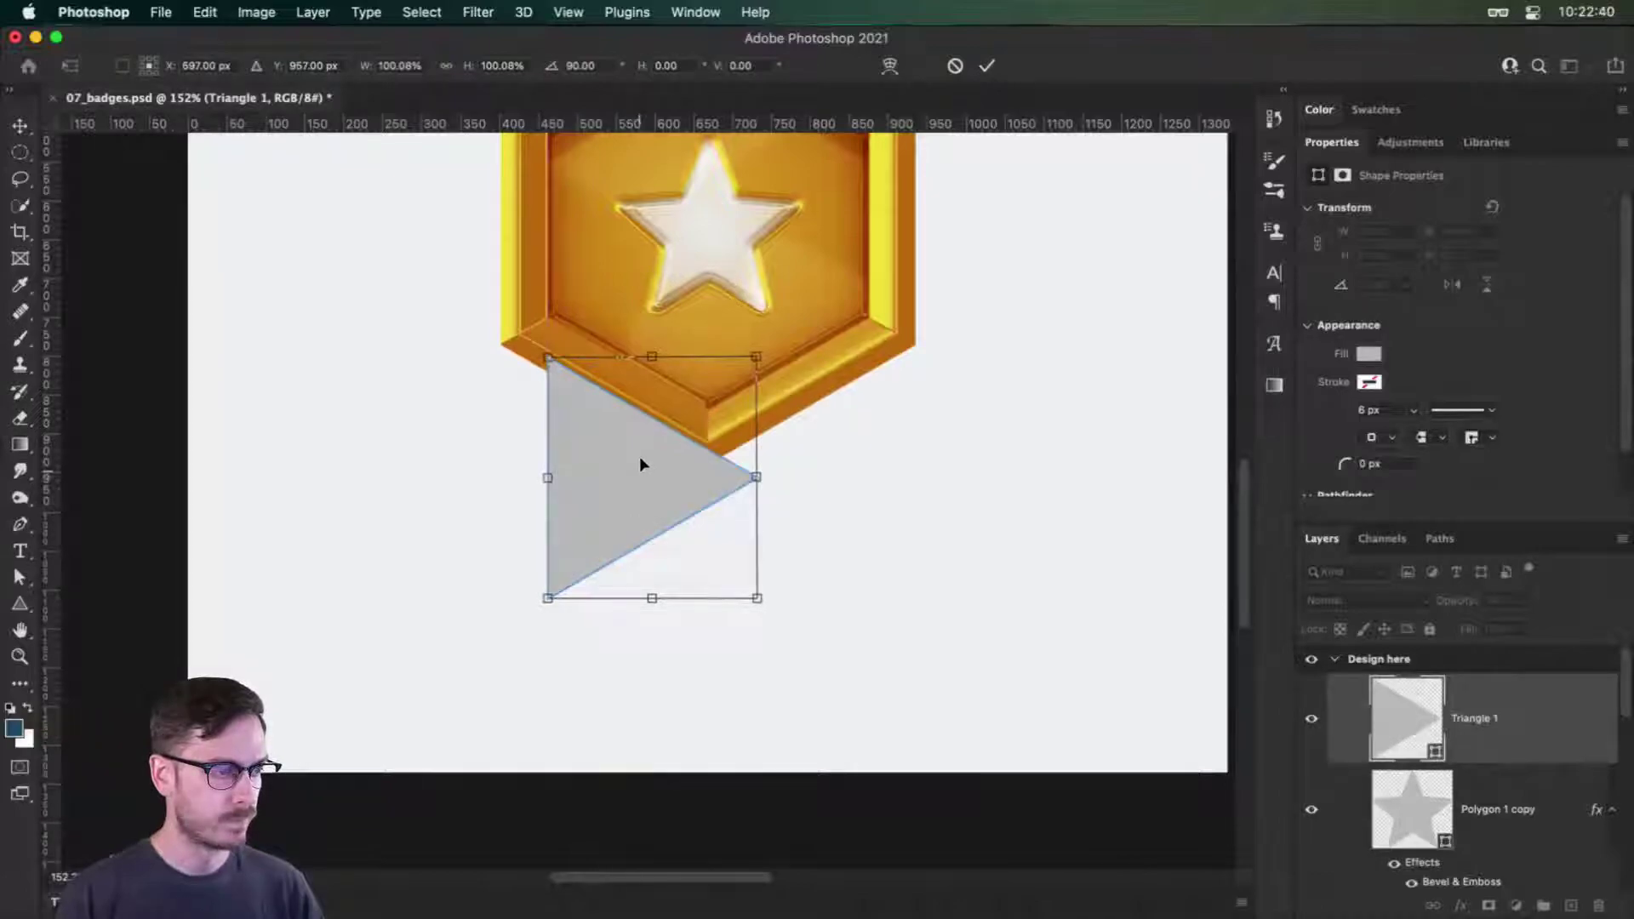
pyautogui.press('Return')
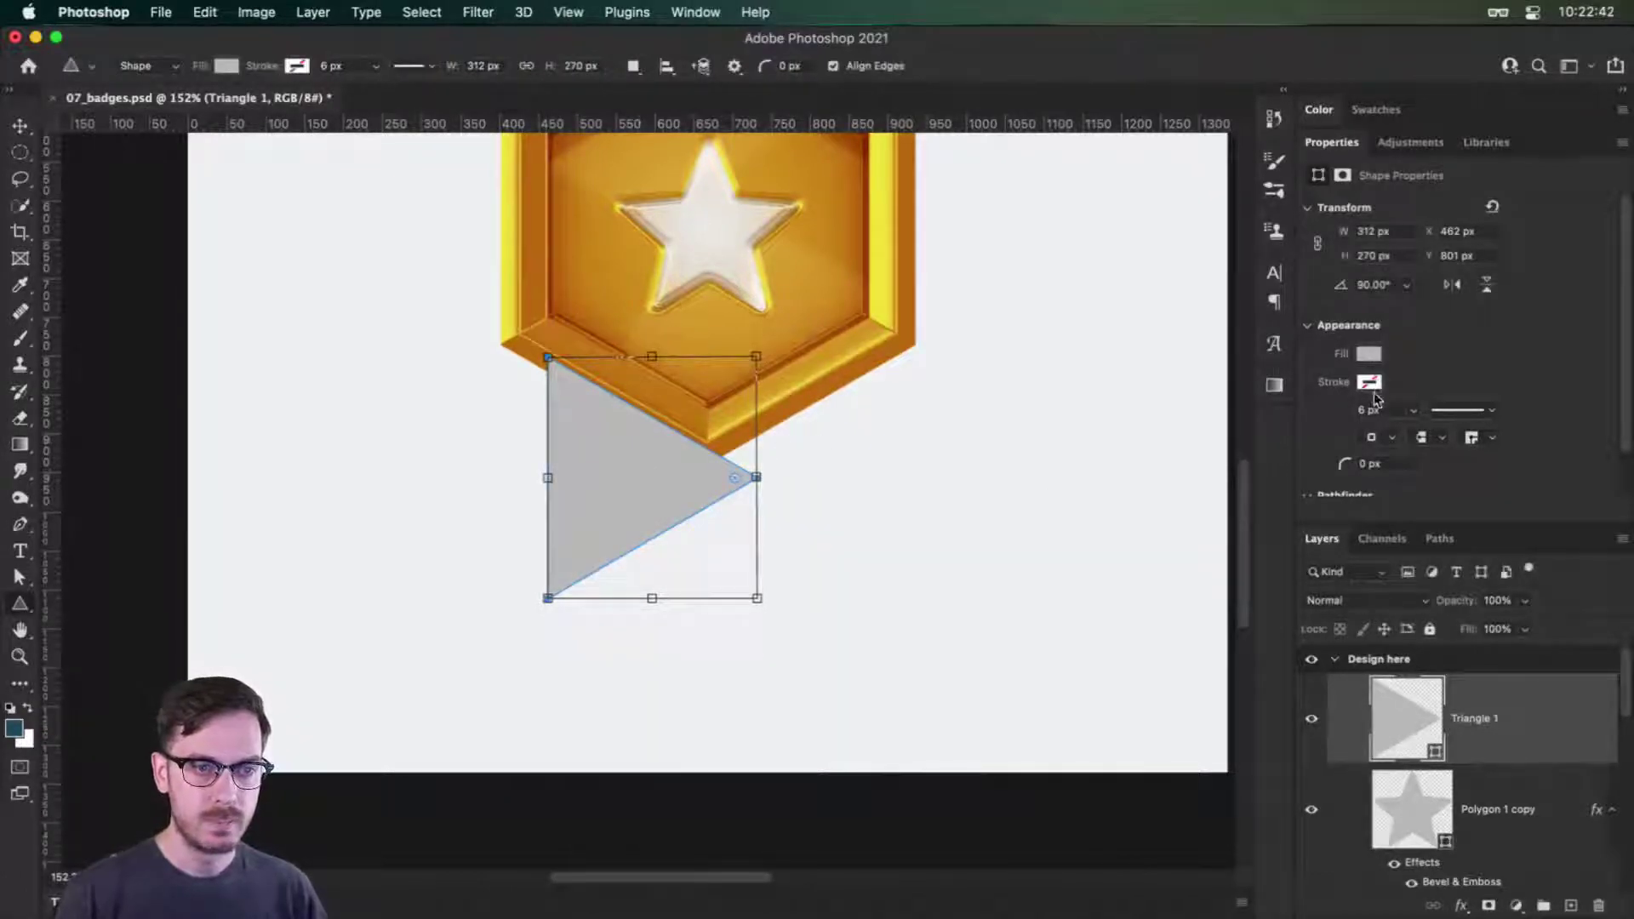
# Round the triangle's corners with a 10 px radius.
pyautogui.scroll(-1, 1376, 398)
pyautogui.click(1370, 306)
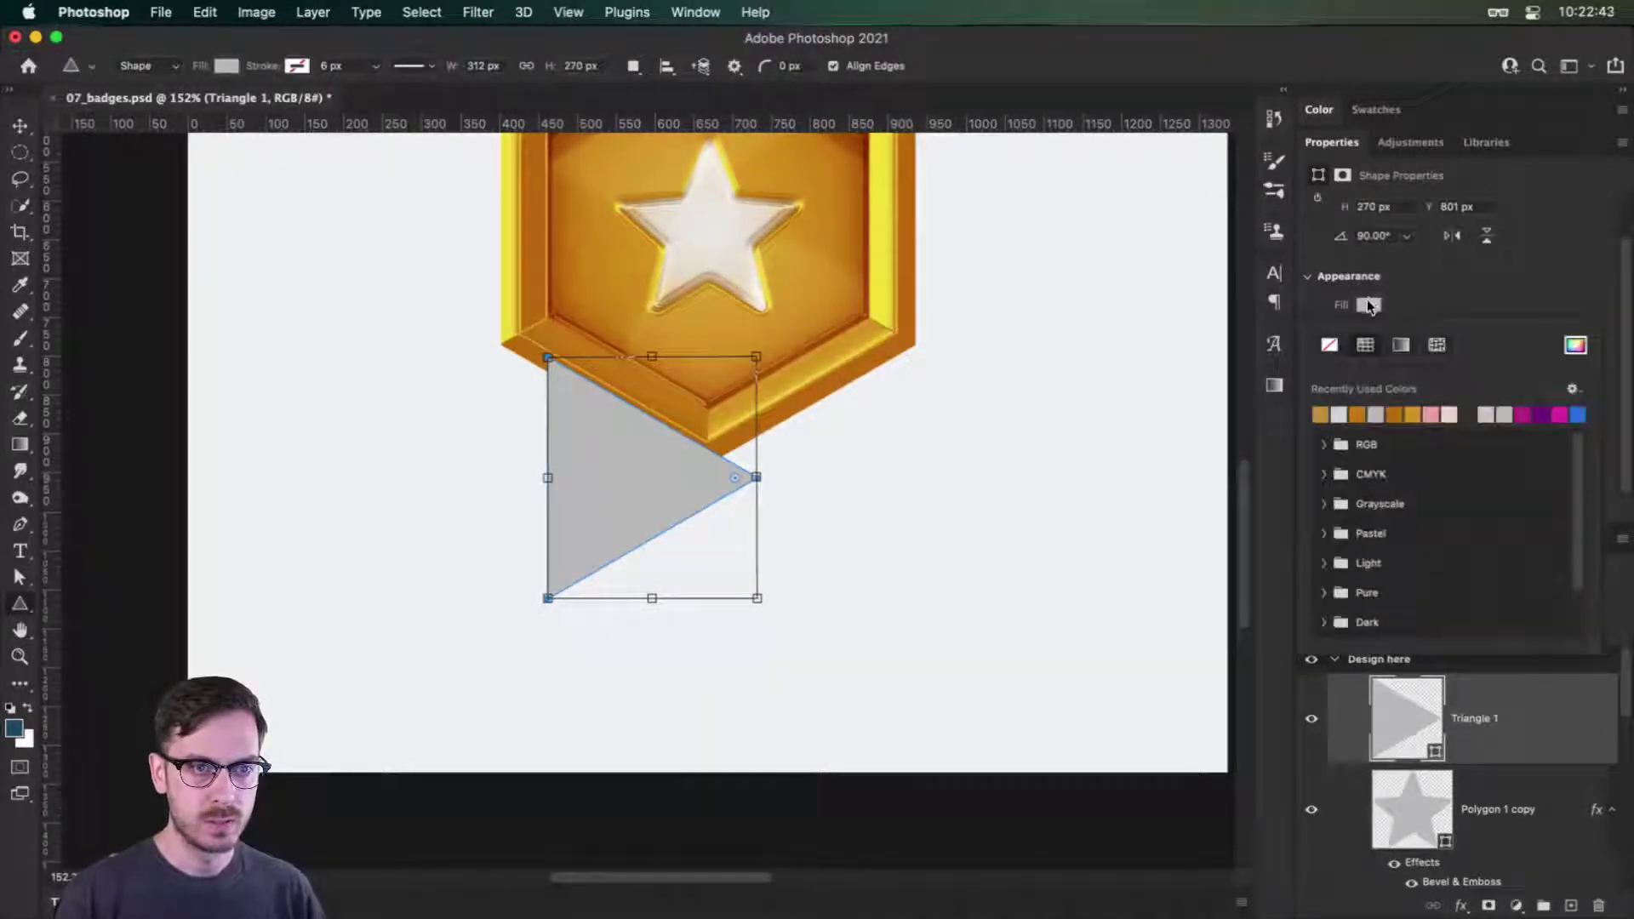
pyautogui.click(1463, 303)
pyautogui.moveTo(1349, 411); pyautogui.dragTo(1360, 434)
pyautogui.press('Return')
# Duplicate the triangle to the right of the original and flip the copy horizontally.
pyautogui.press('v')
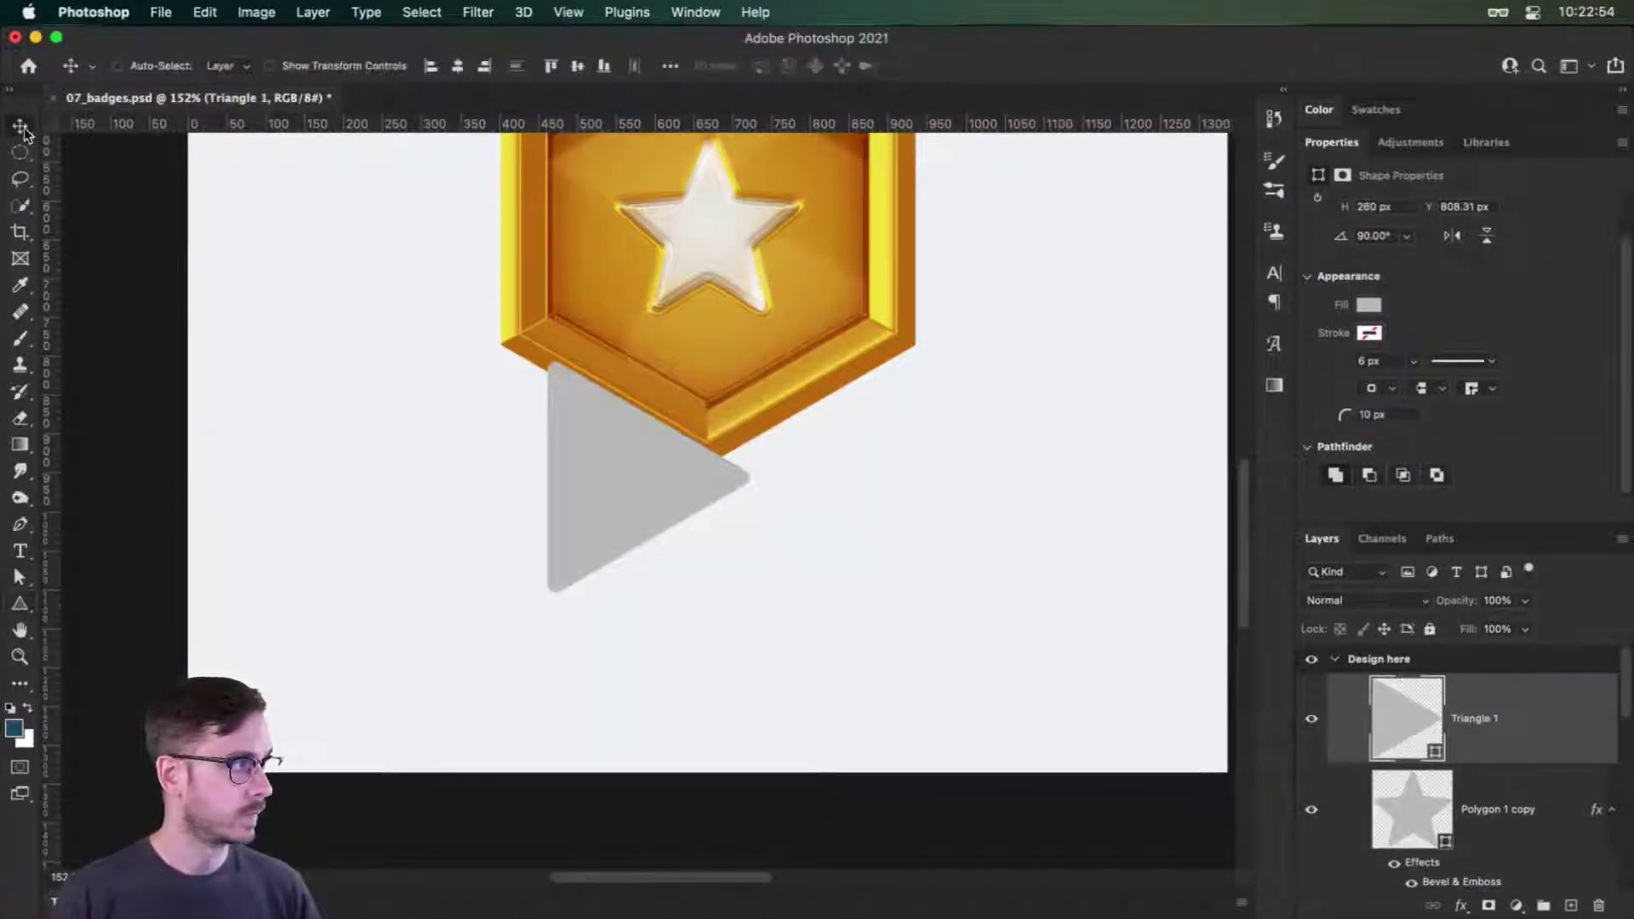
pyautogui.moveTo(594, 490); pyautogui.dragTo(725, 462)
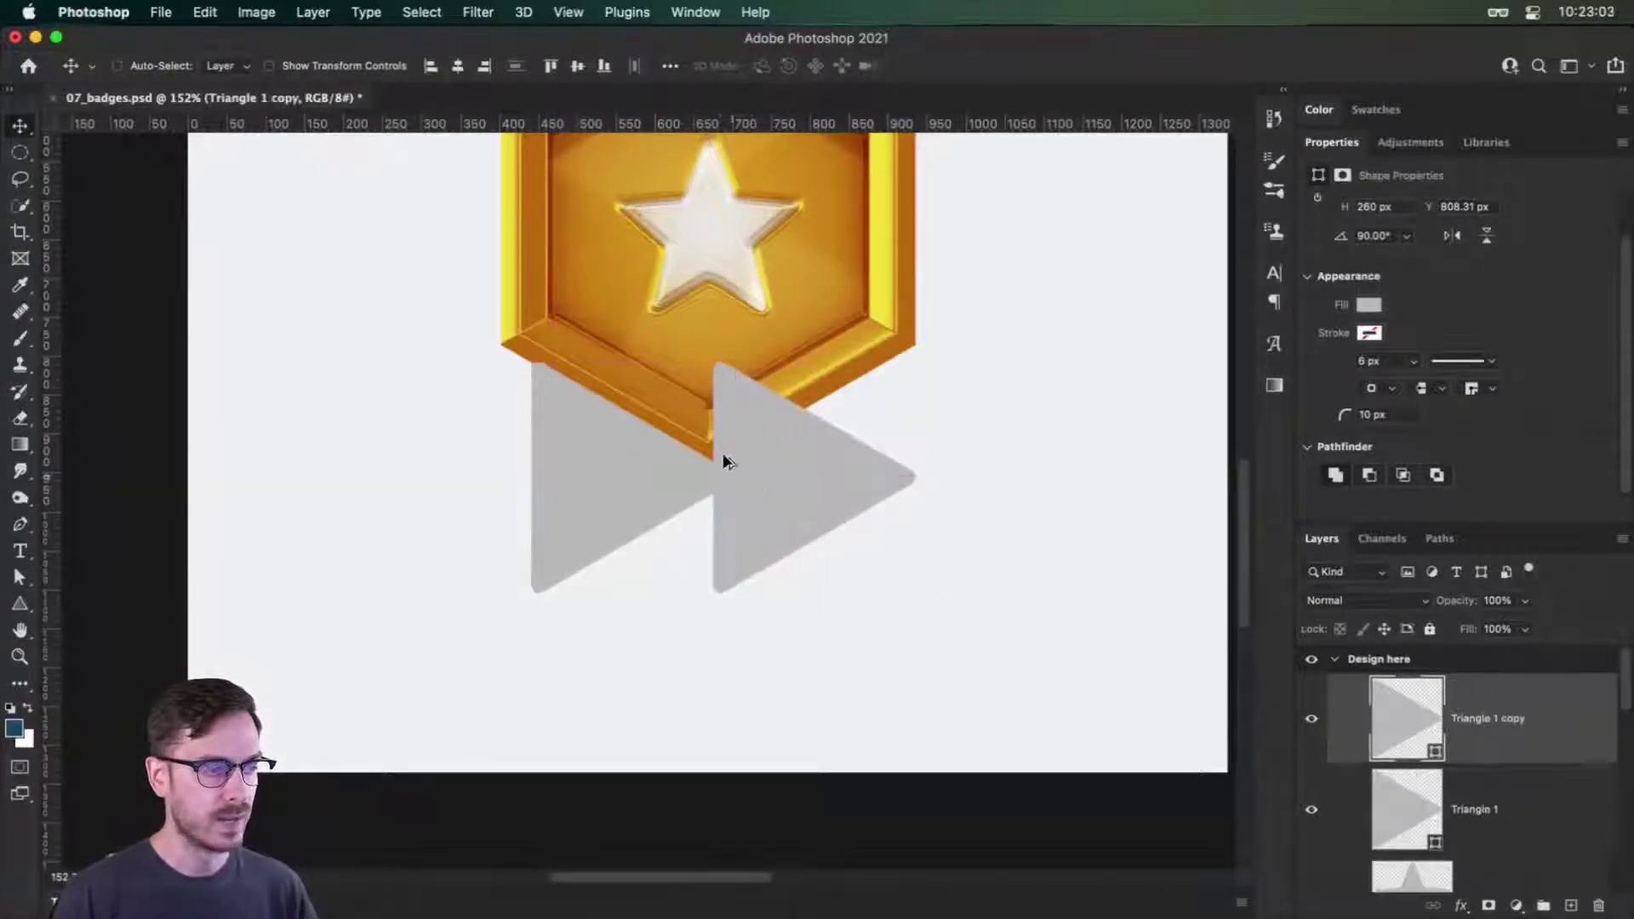
pyautogui.click(211, 10)
pyautogui.moveTo(298, 465)
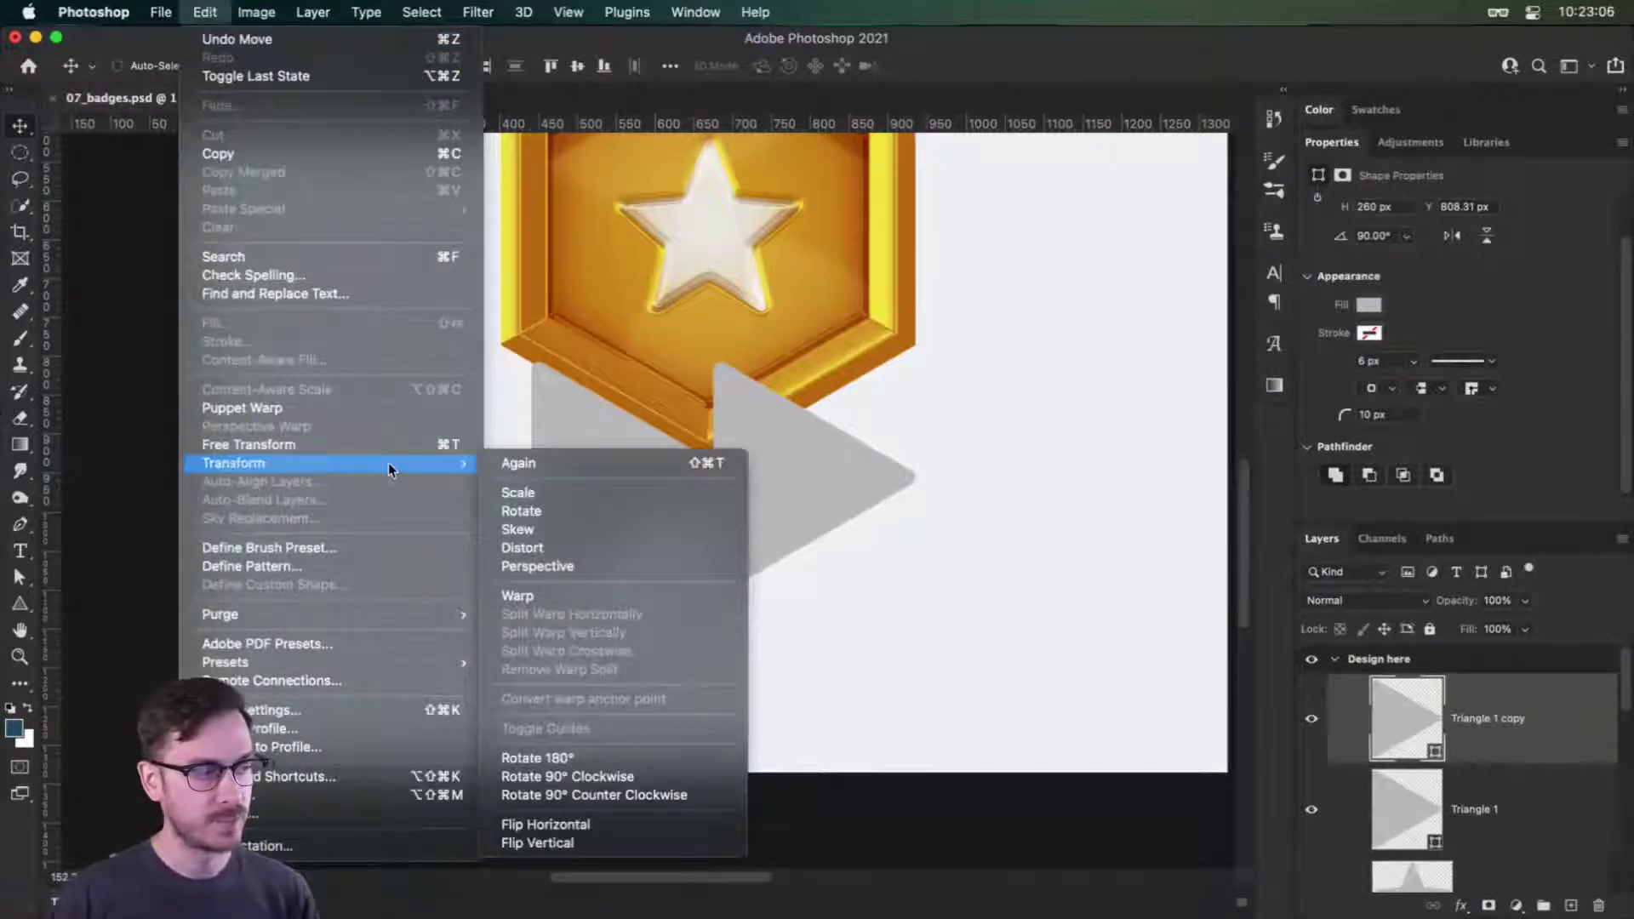
pyautogui.click(603, 824)
# Position the flipped triangle so its tip overlaps the original's, forming a symmetric notched ribbon centred under the badge.
pyautogui.moveTo(852, 456); pyautogui.dragTo(823, 458)
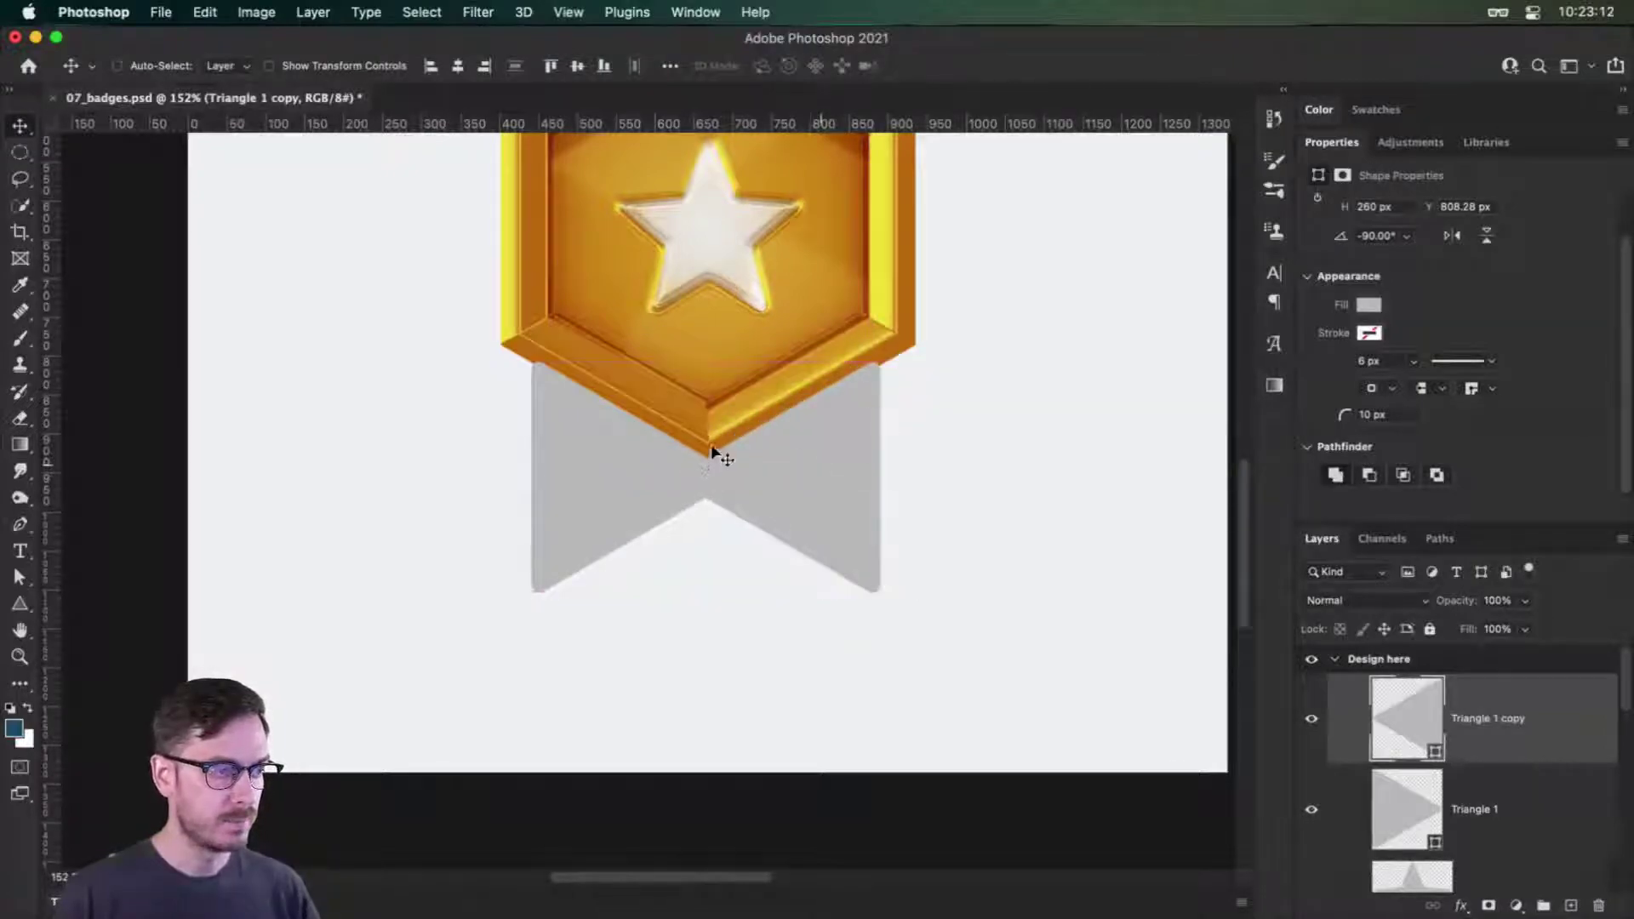
pyautogui.scroll(1, 711, 456)
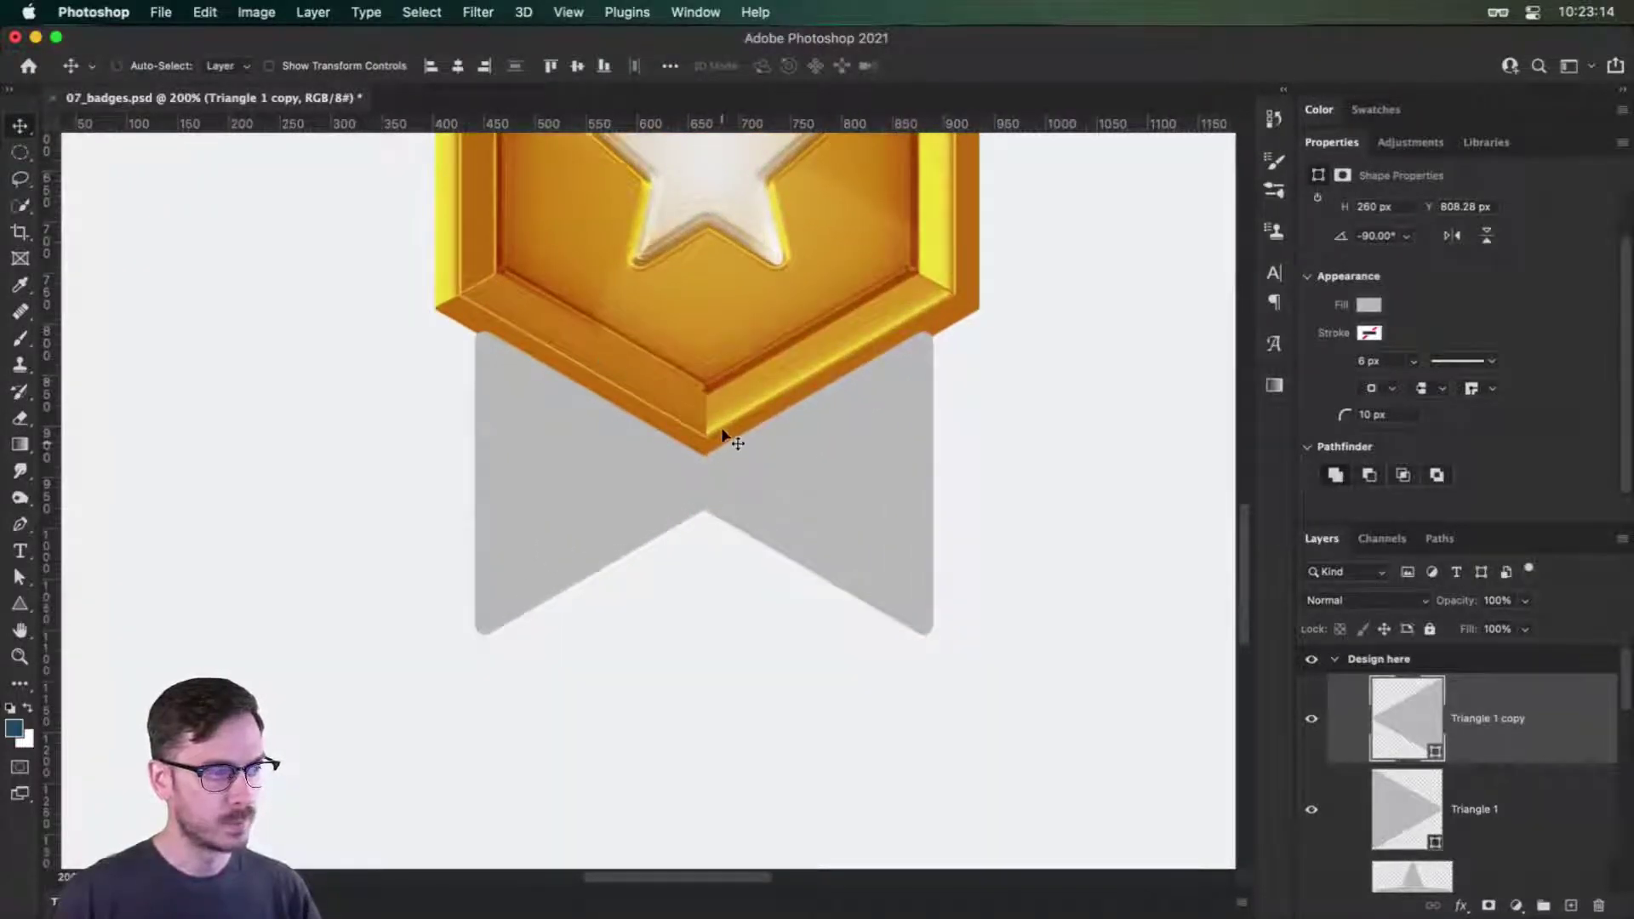
pyautogui.moveTo(792, 445); pyautogui.dragTo(809, 454)
pyautogui.press('Left')
pyautogui.press('Left')
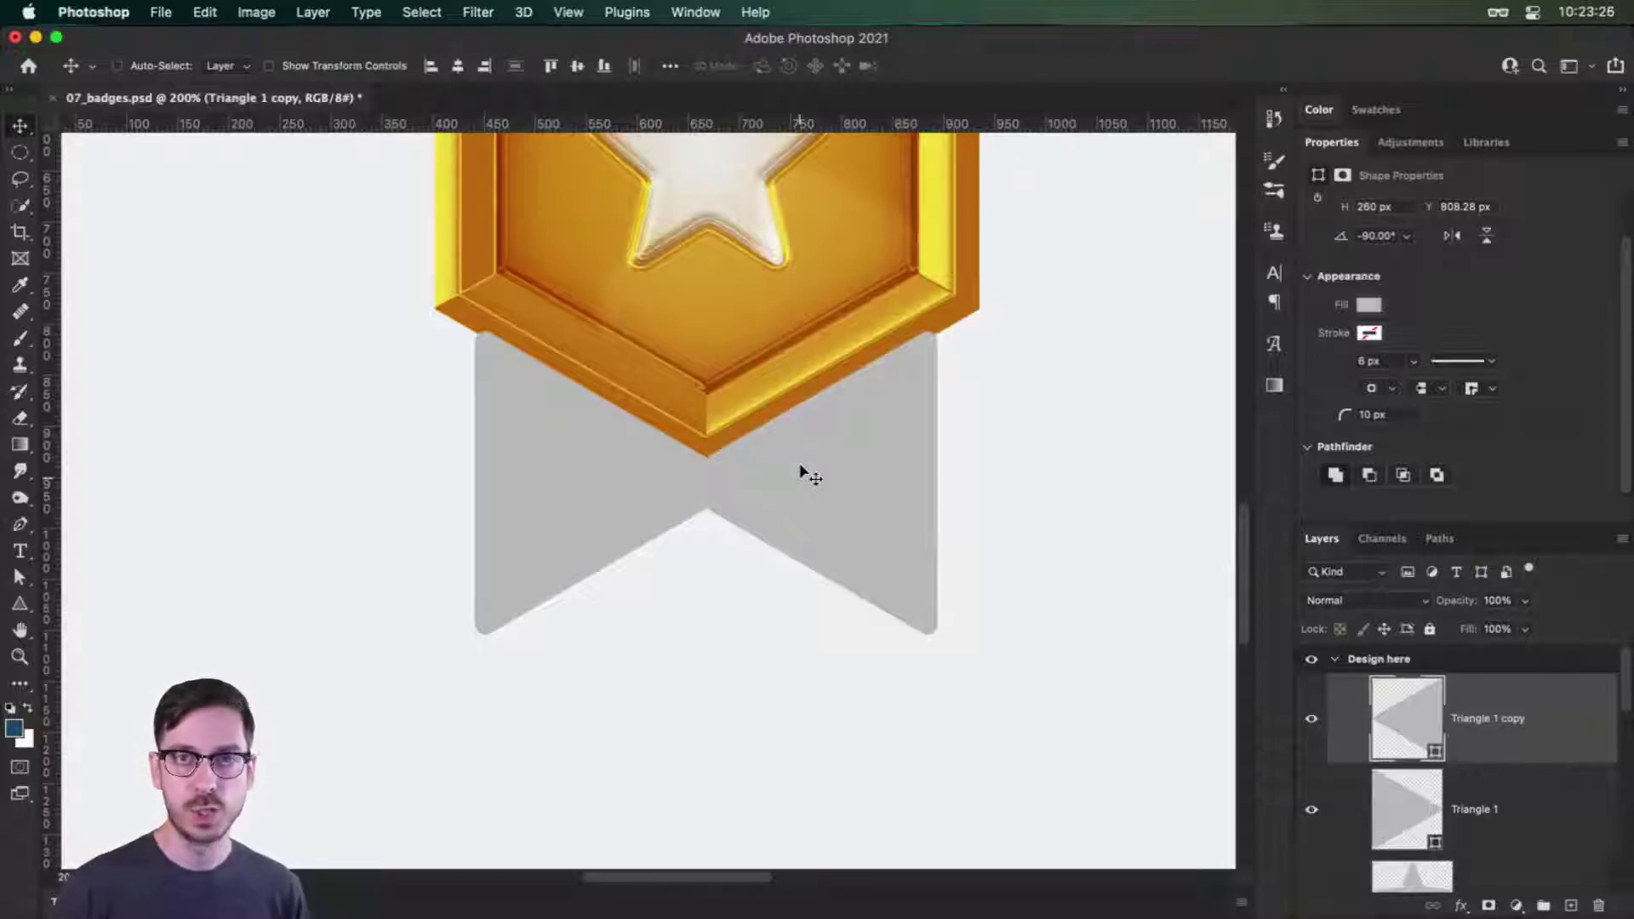
# Merge the two triangles into one ribbon shape and move its layer below the badge's hexagon layers.
pyautogui.keyDown('shift'); pyautogui.click(1567, 809); pyautogui.keyUp('shift')
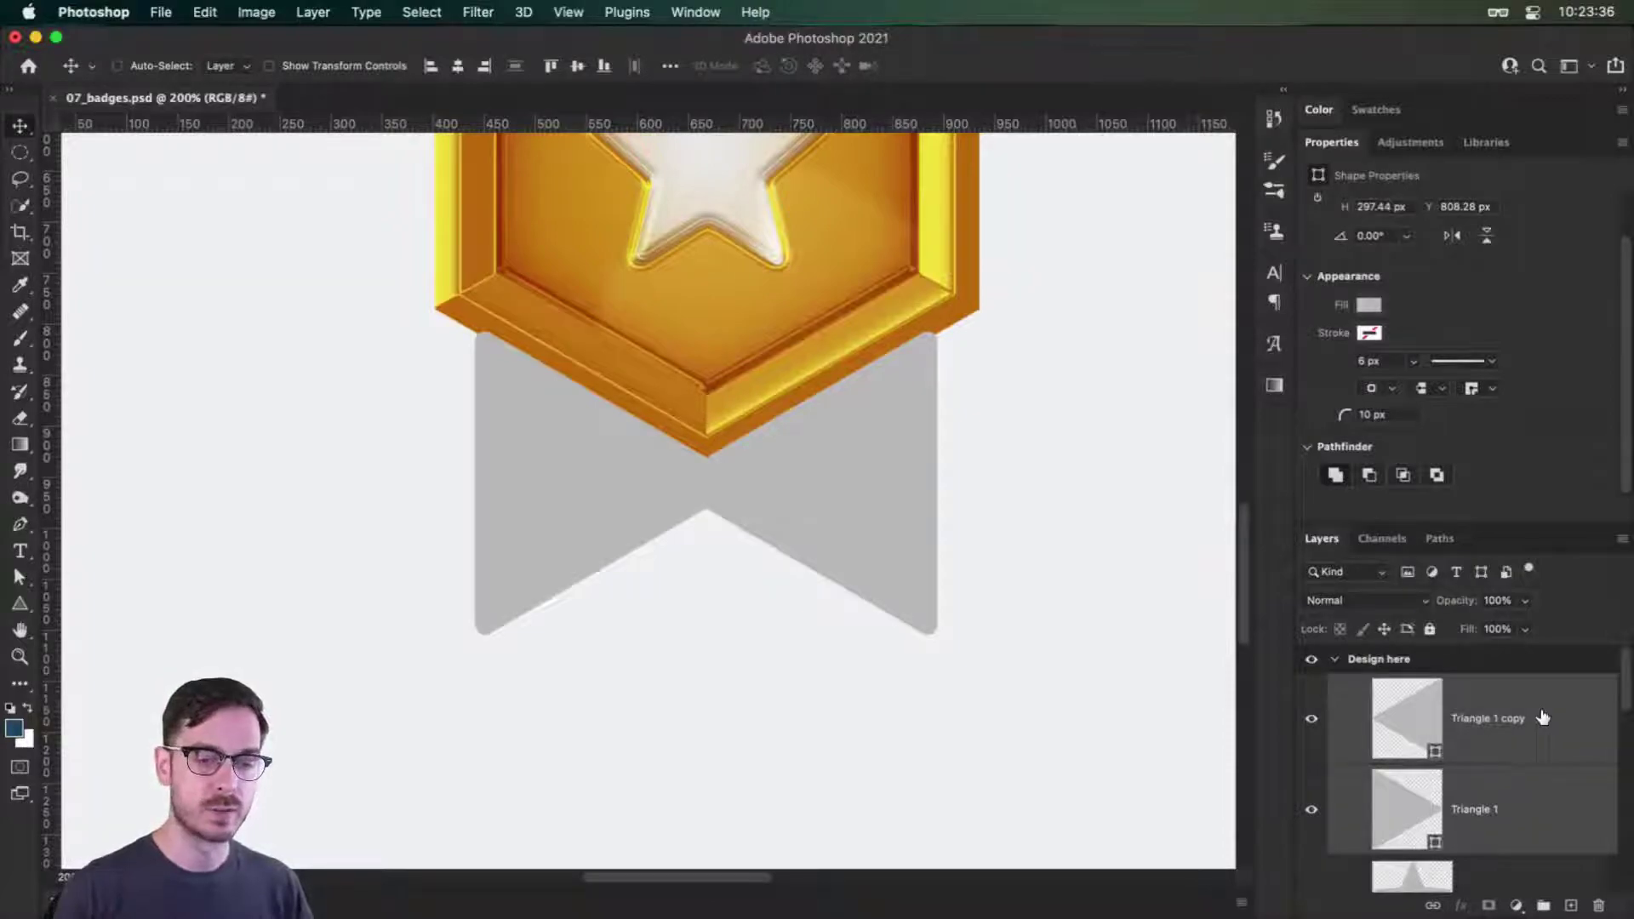
pyautogui.rightClick(1543, 717)
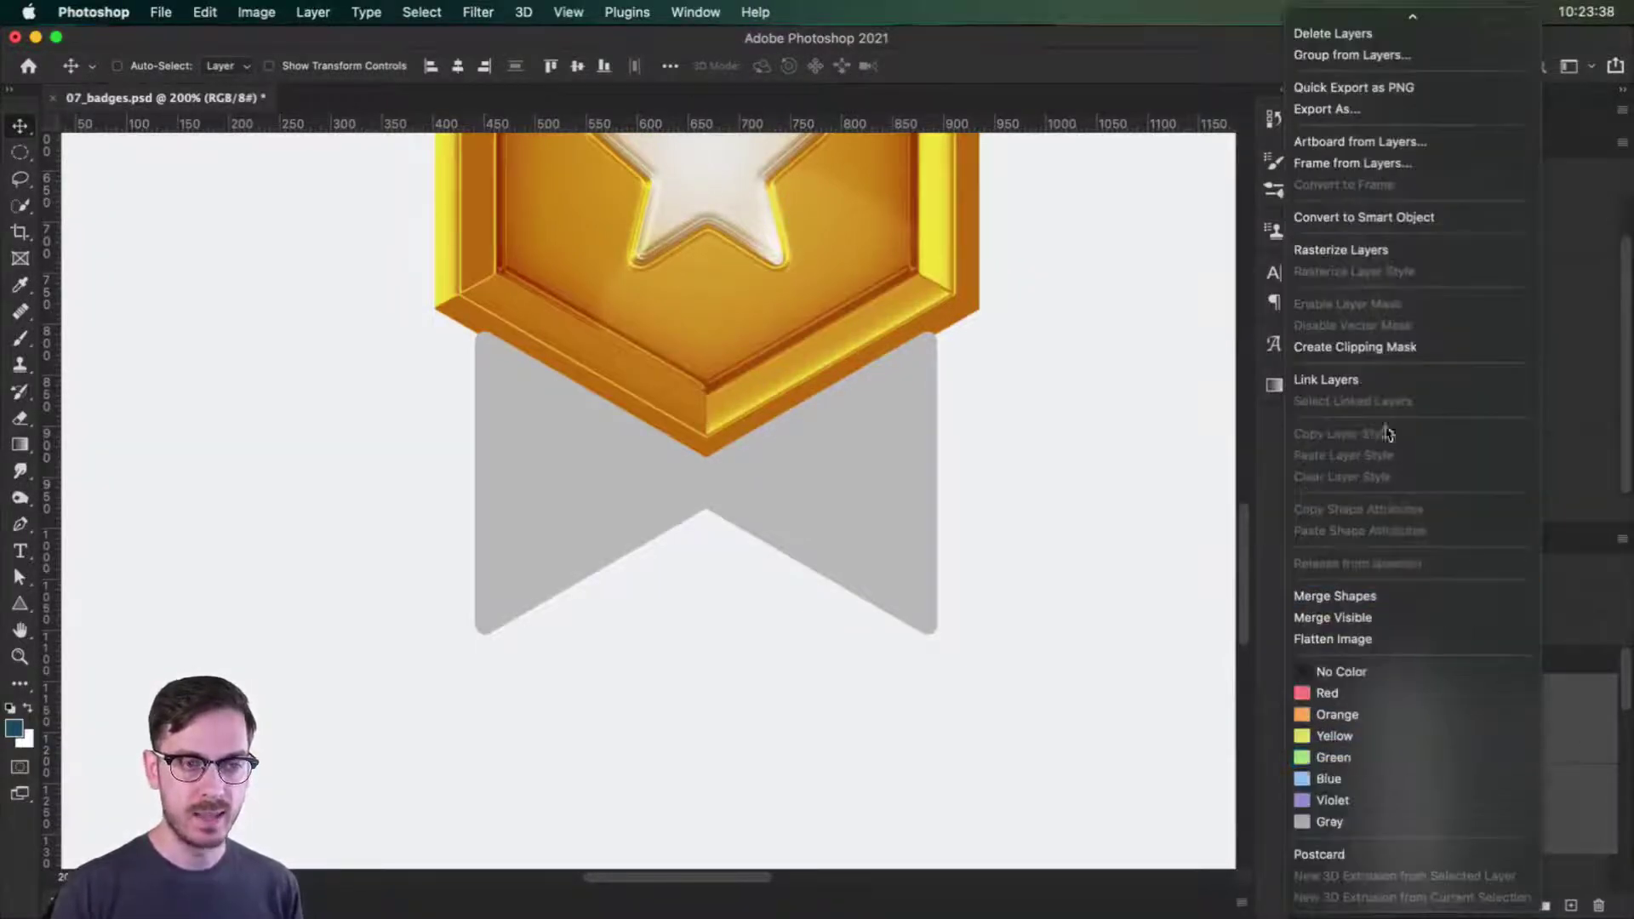
pyautogui.scroll(5, 1341, 141)
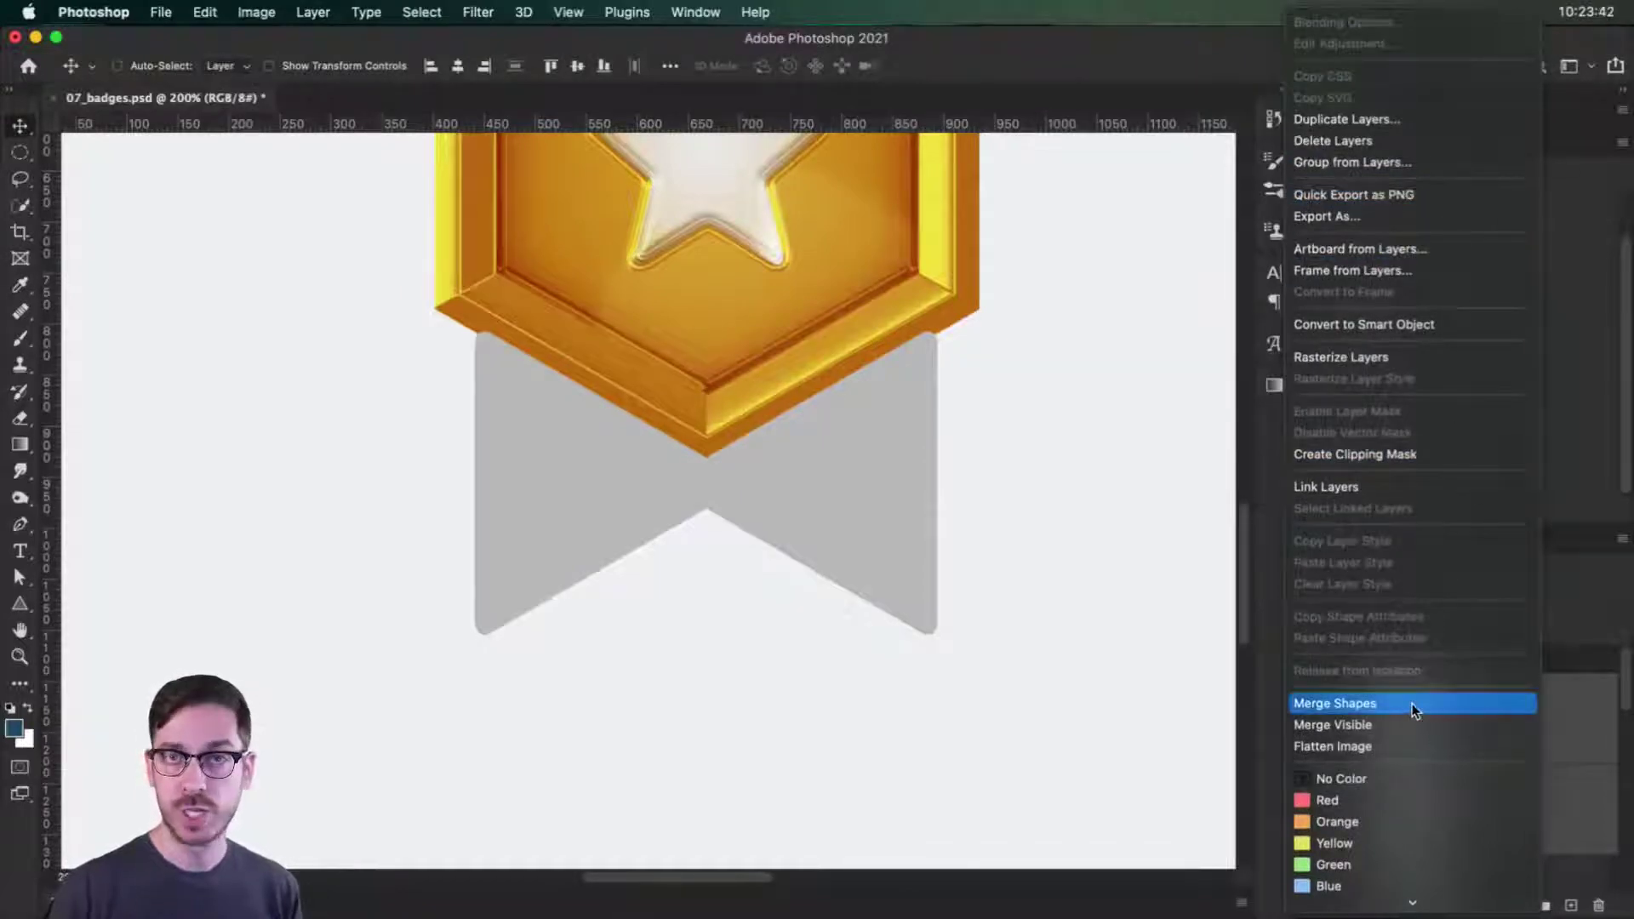
pyautogui.click(1600, 750)
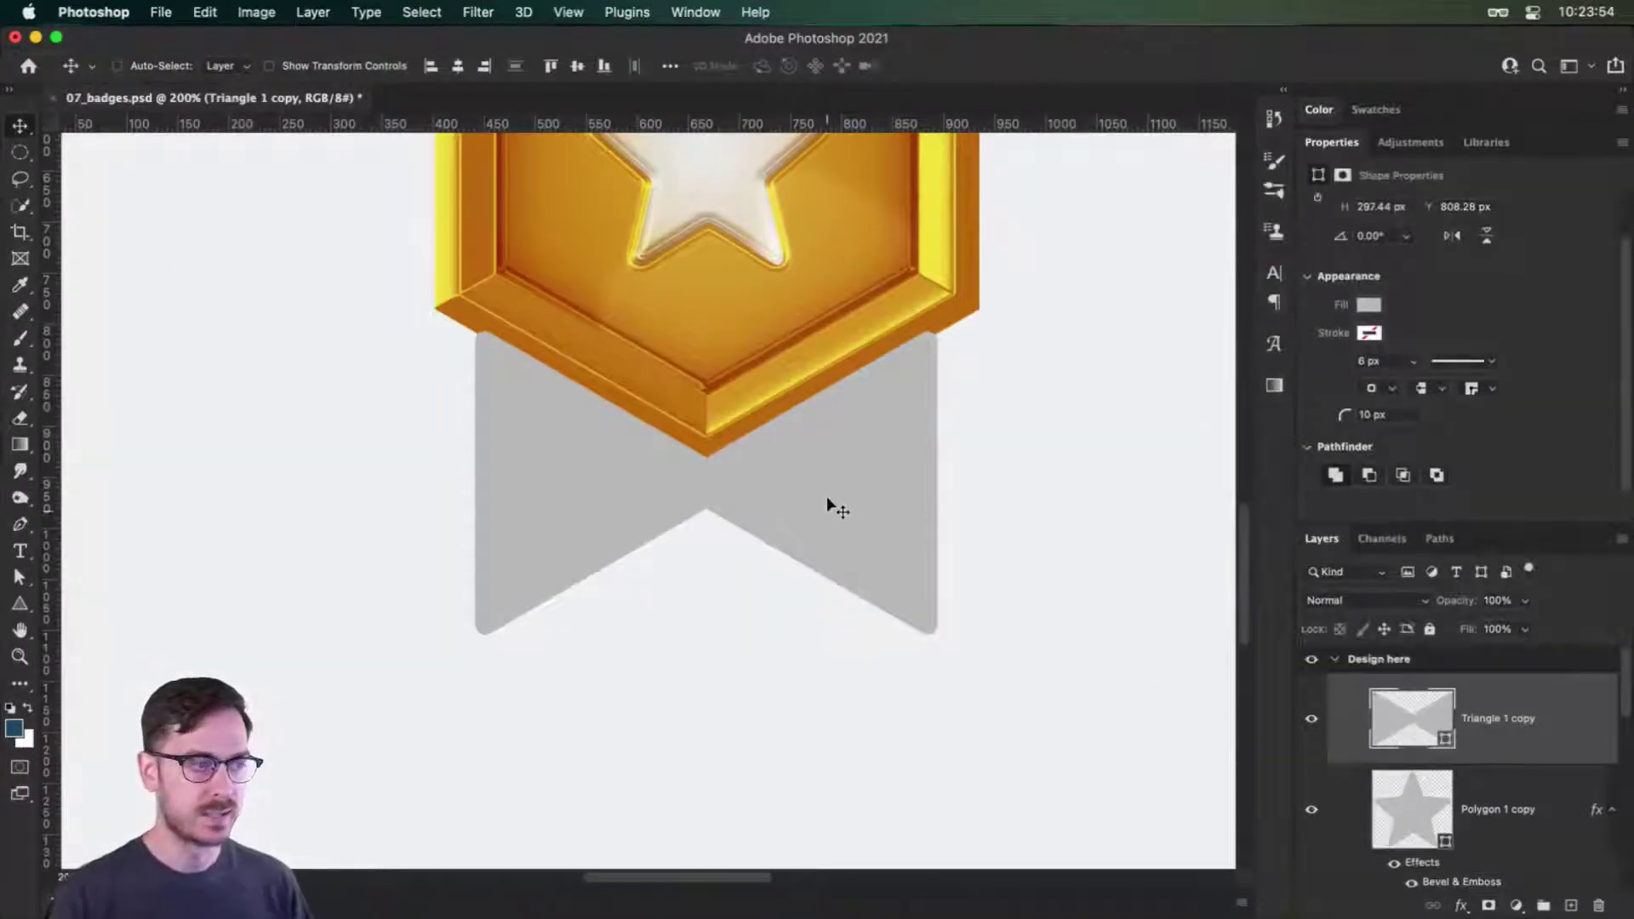
pyautogui.scroll(-2, 1552, 738)
pyautogui.moveTo(1561, 691); pyautogui.dragTo(1520, 763)
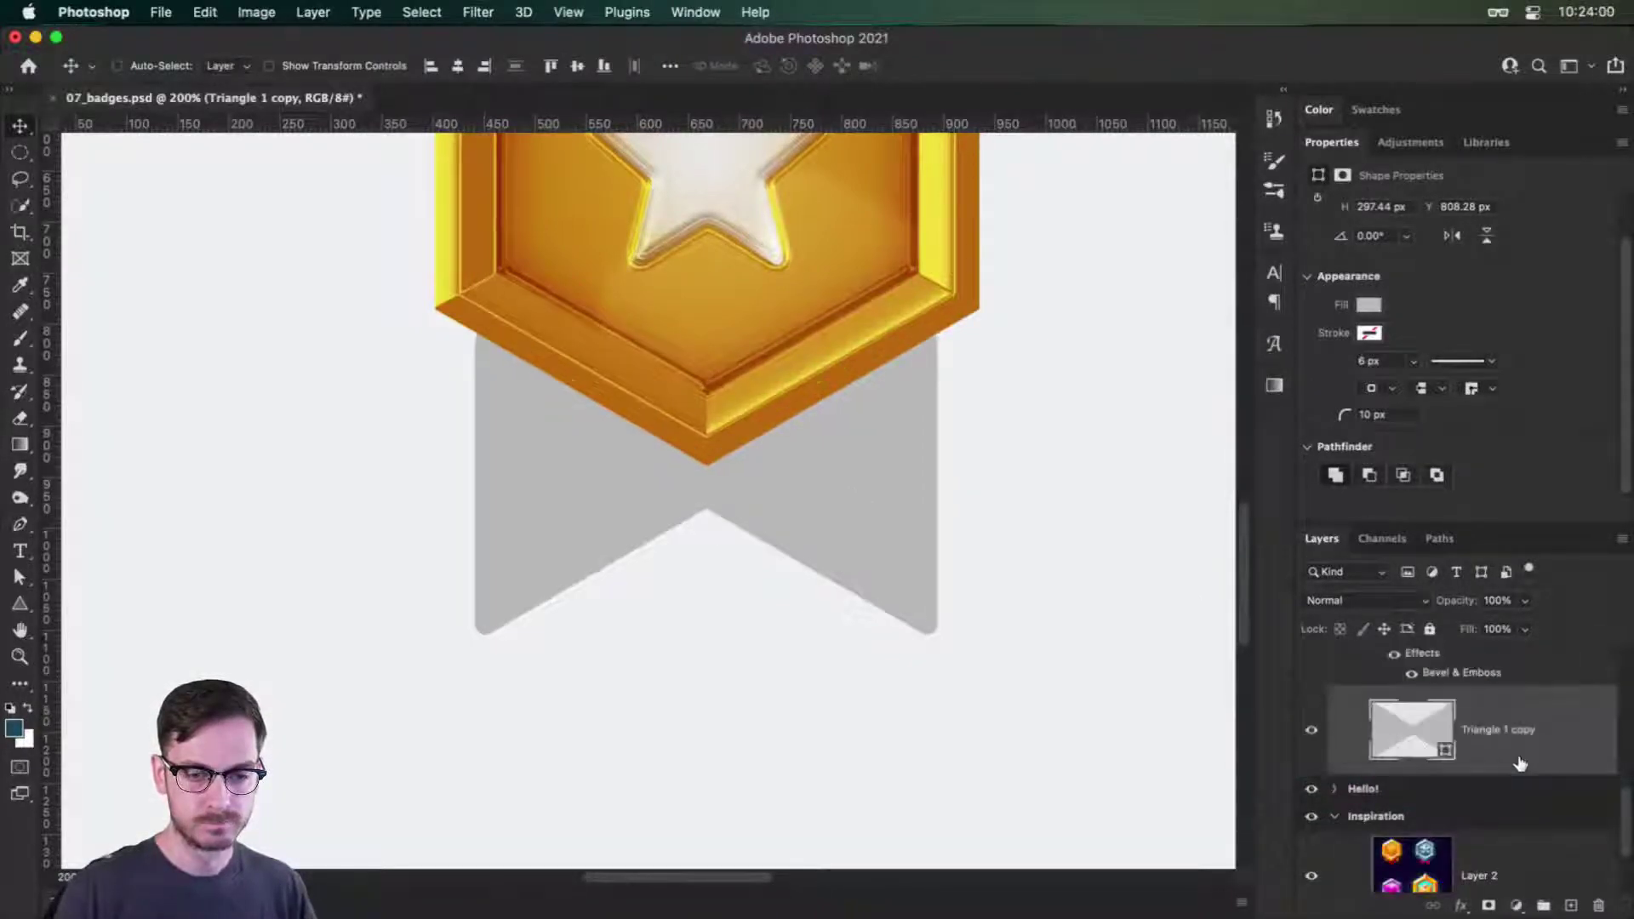
# Add a Gradient Overlay to the ribbon shape with Linear style and an angle of about -108°.
pyautogui.doubleClick(1568, 721)
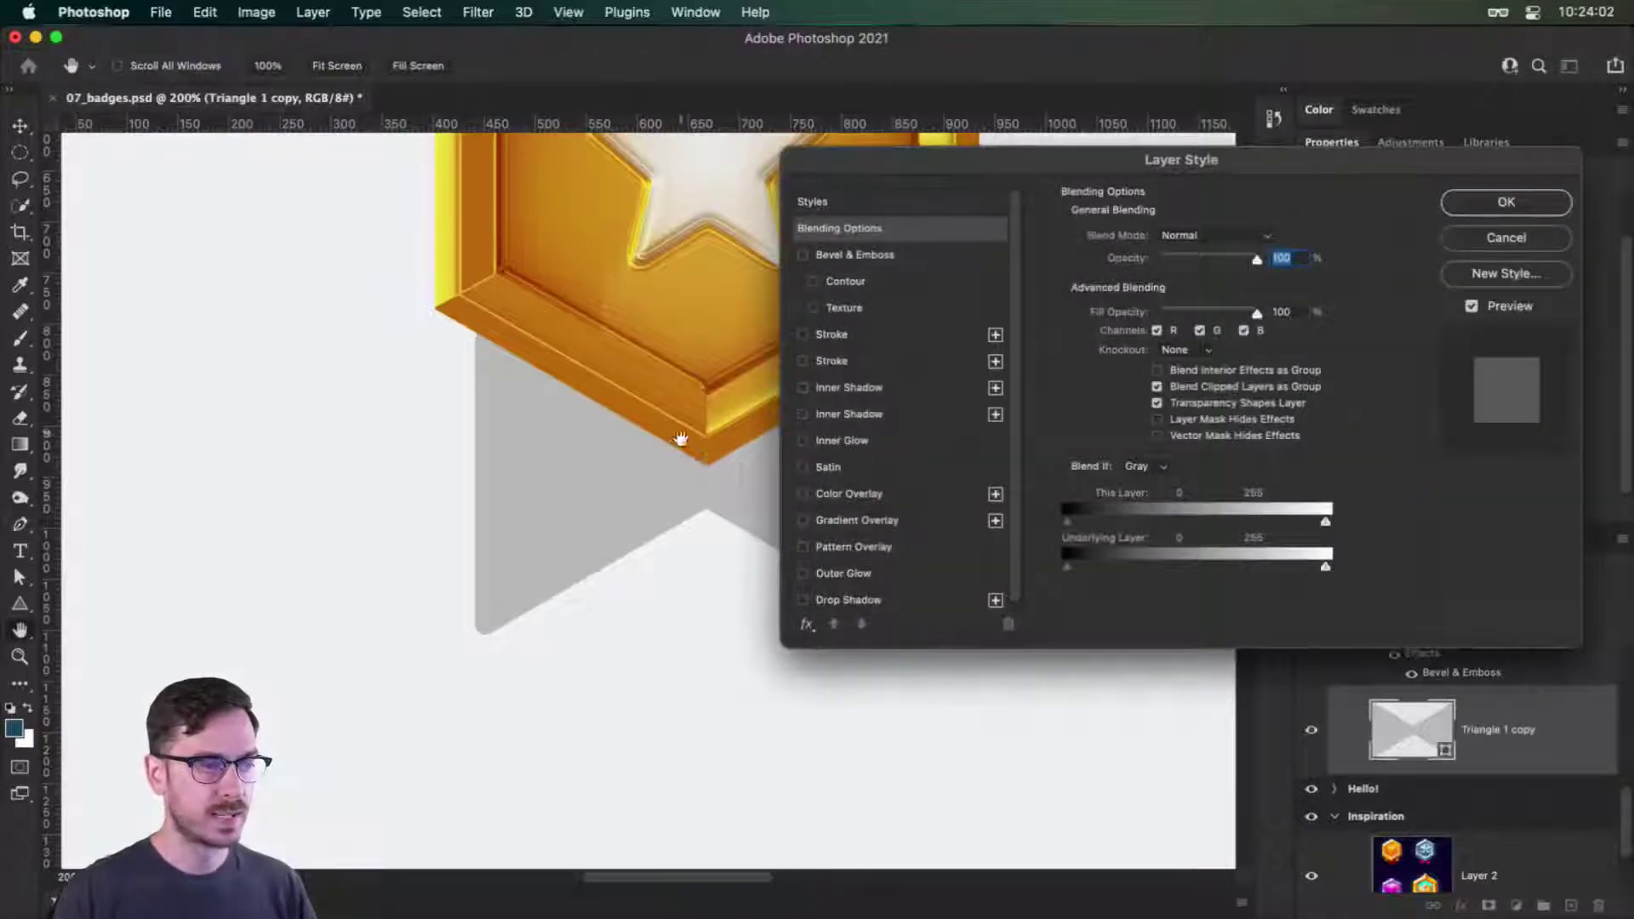
pyautogui.click(884, 517)
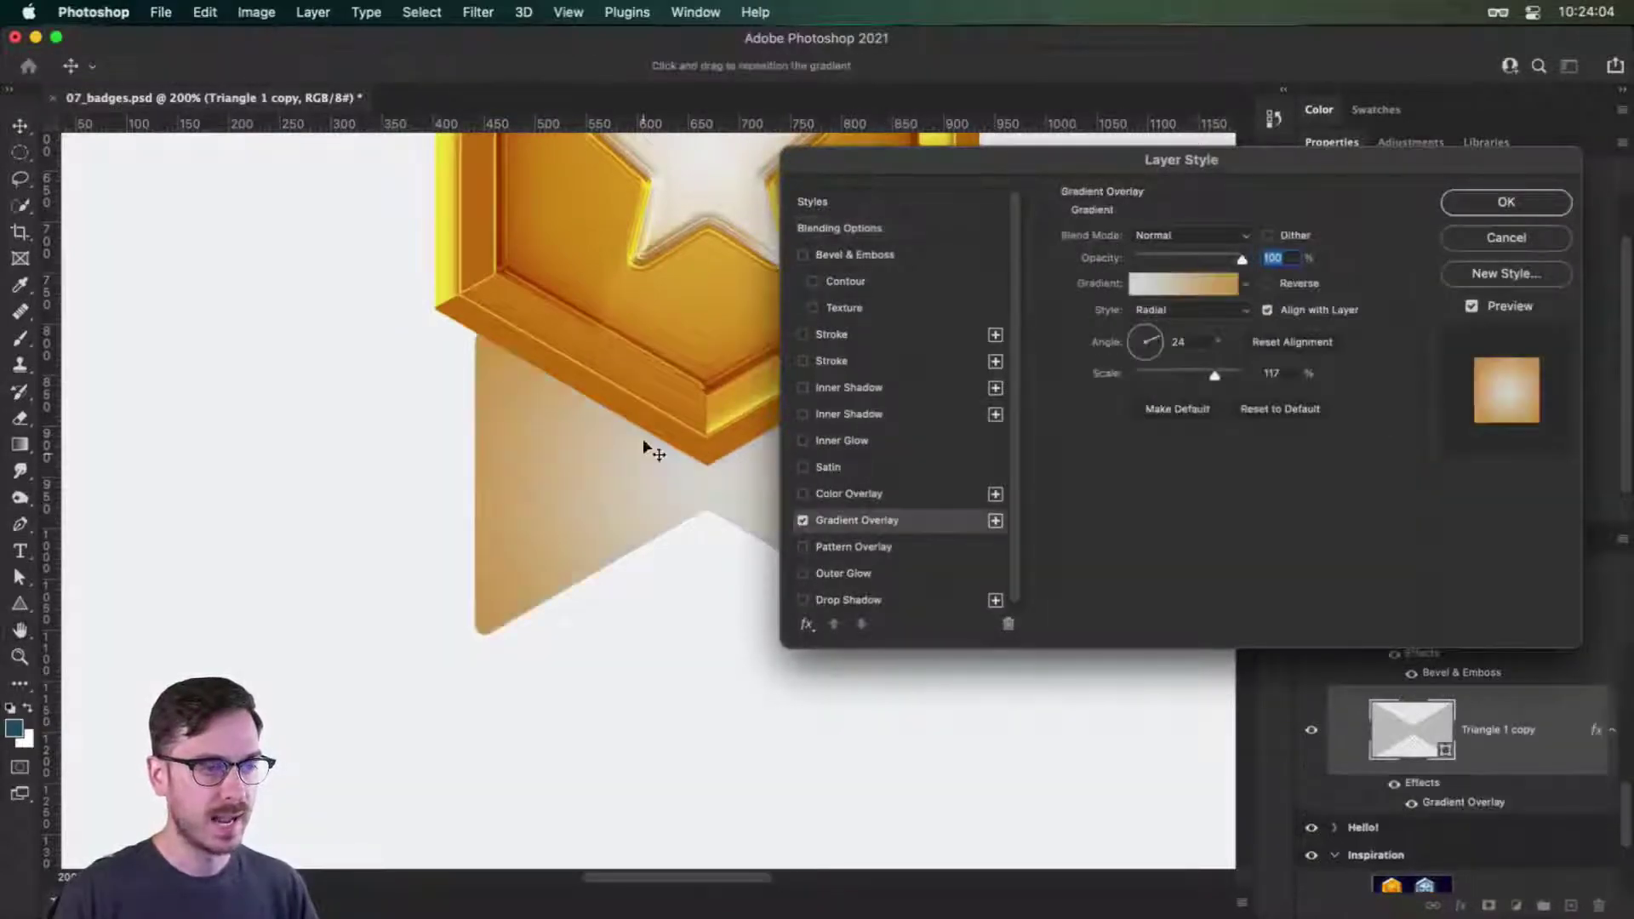
pyautogui.hscroll(5, 677, 438)
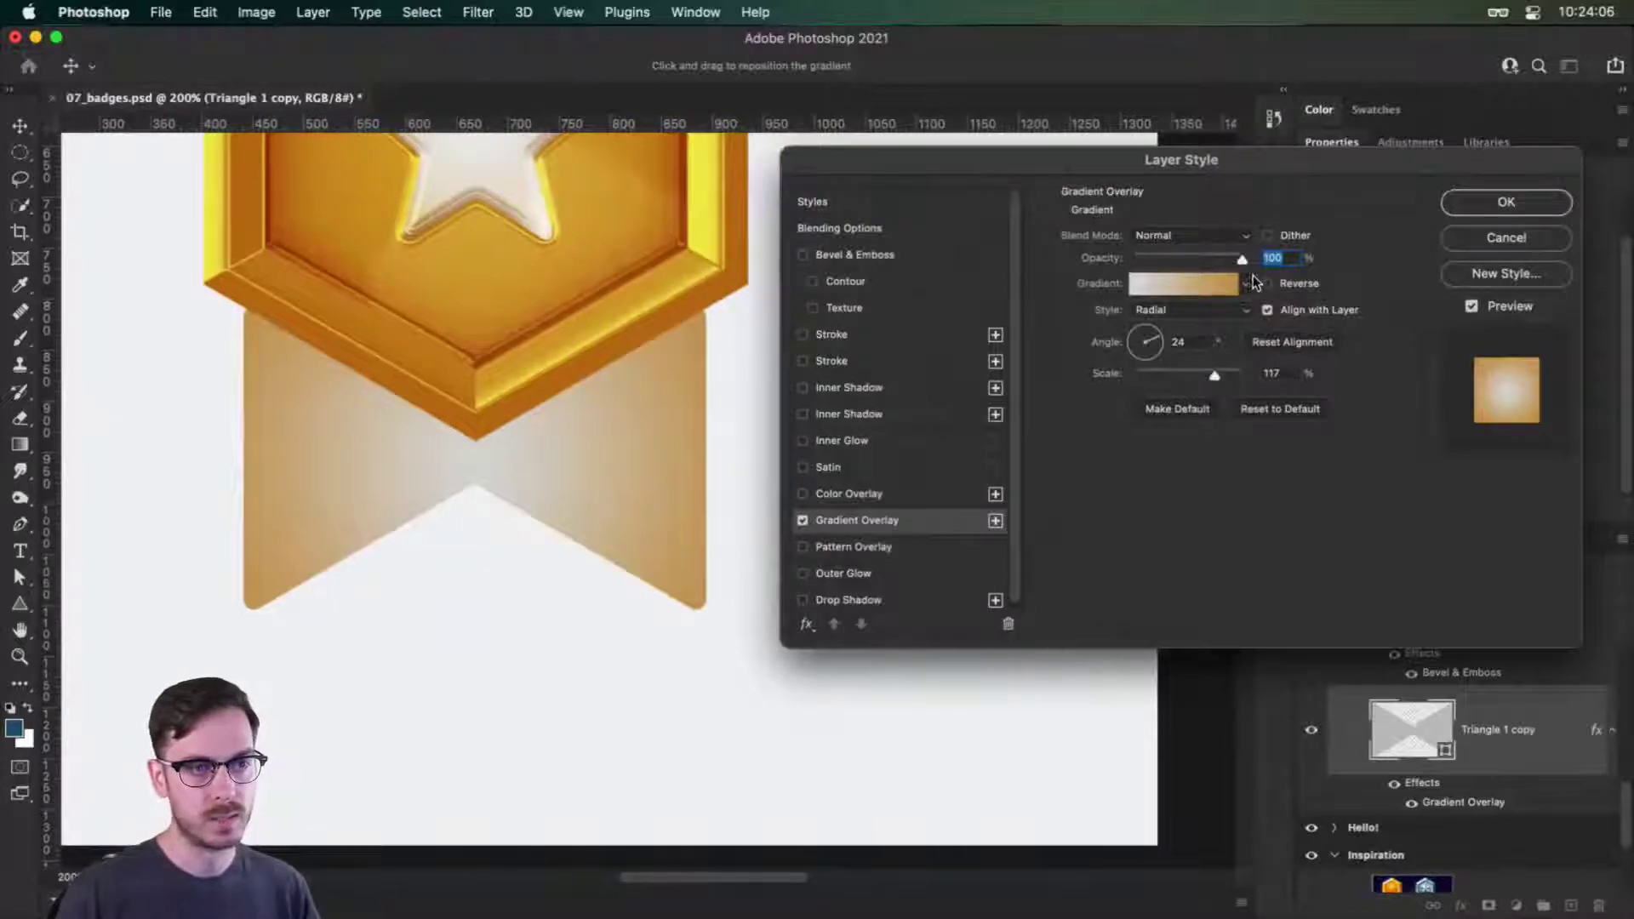
pyautogui.click(1184, 310)
pyautogui.click(1162, 289)
pyautogui.click(1143, 366)
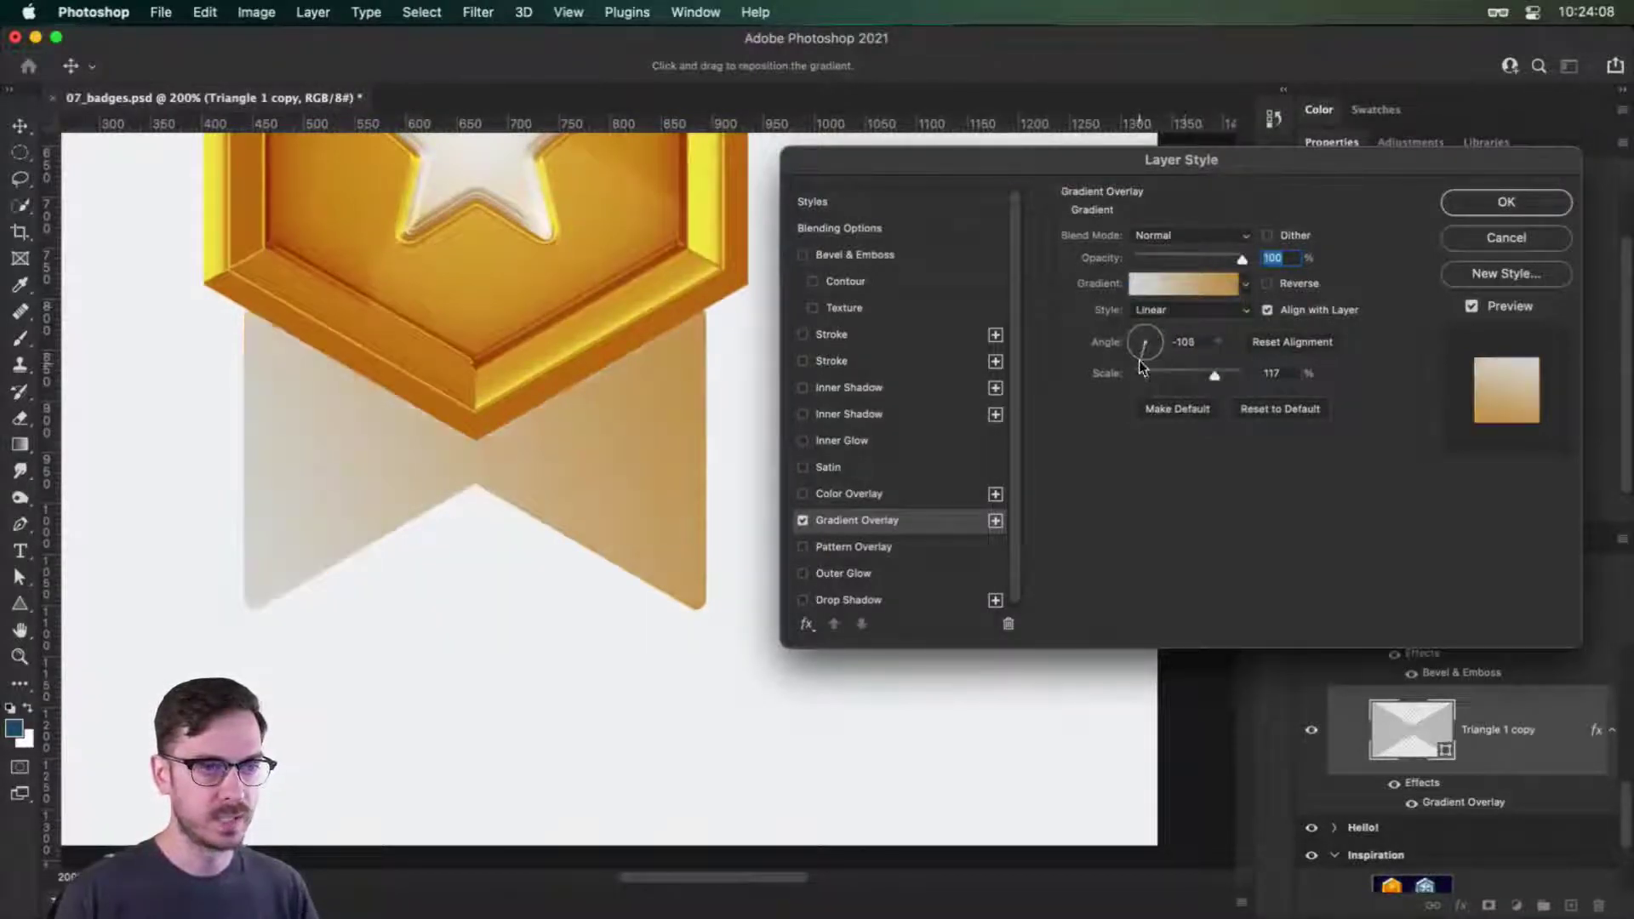
# Set the first color stop of the ribbon's gradient to deep red.
pyautogui.click(1183, 284)
pyautogui.click(1132, 506)
pyautogui.doubleClick(1132, 506)
pyautogui.moveTo(1167, 333); pyautogui.dragTo(1226, 344)
pyautogui.click(1448, 269)
# Set the gradient's end color stop to pinkish crimson, apply the edited gradient and set the overlay's angle to -90°.
pyautogui.click(1532, 507)
pyautogui.doubleClick(1533, 507)
pyautogui.moveTo(1272, 310); pyautogui.dragTo(1270, 290)
pyautogui.moveTo(1179, 315)
pyautogui.mouseDown()
pyautogui.moveTo(1212, 301)
pyautogui.moveTo(1196, 302)
pyautogui.mouseUp()
pyautogui.click(1447, 269)
pyautogui.click(1510, 212)
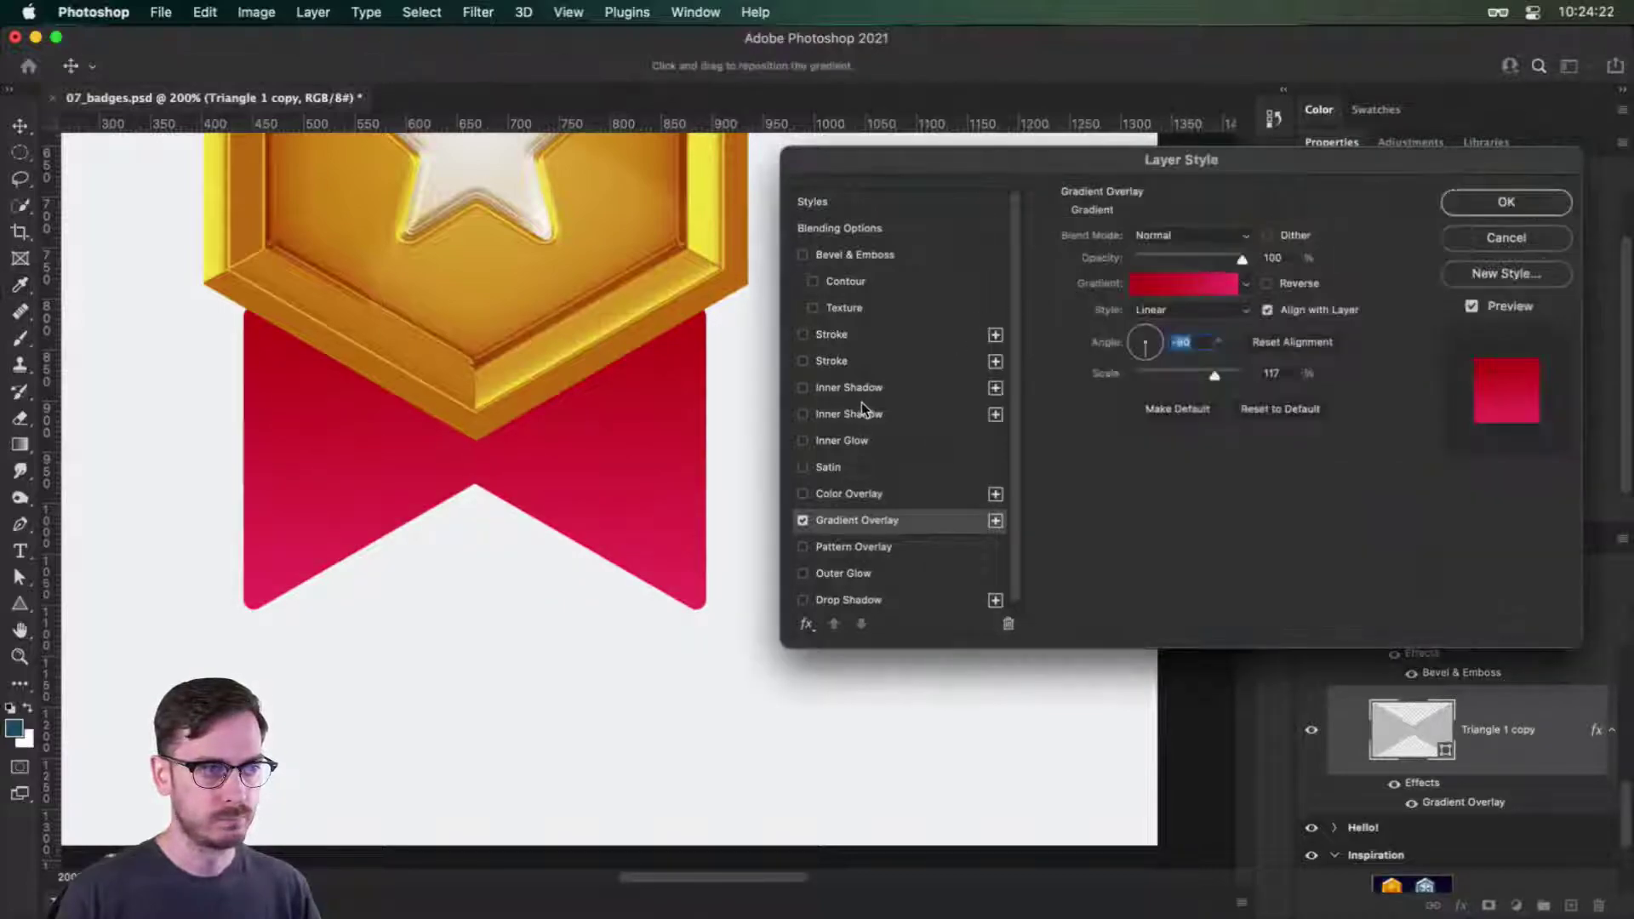
# Add an Inner Shadow to the ribbon, adjust its settings for soft dark edges and apply the layer style.
pyautogui.click(851, 388)
pyautogui.moveTo(1162, 349); pyautogui.dragTo(1146, 372)
pyautogui.press('Return')
pyautogui.hscroll(-5, 704, 474)
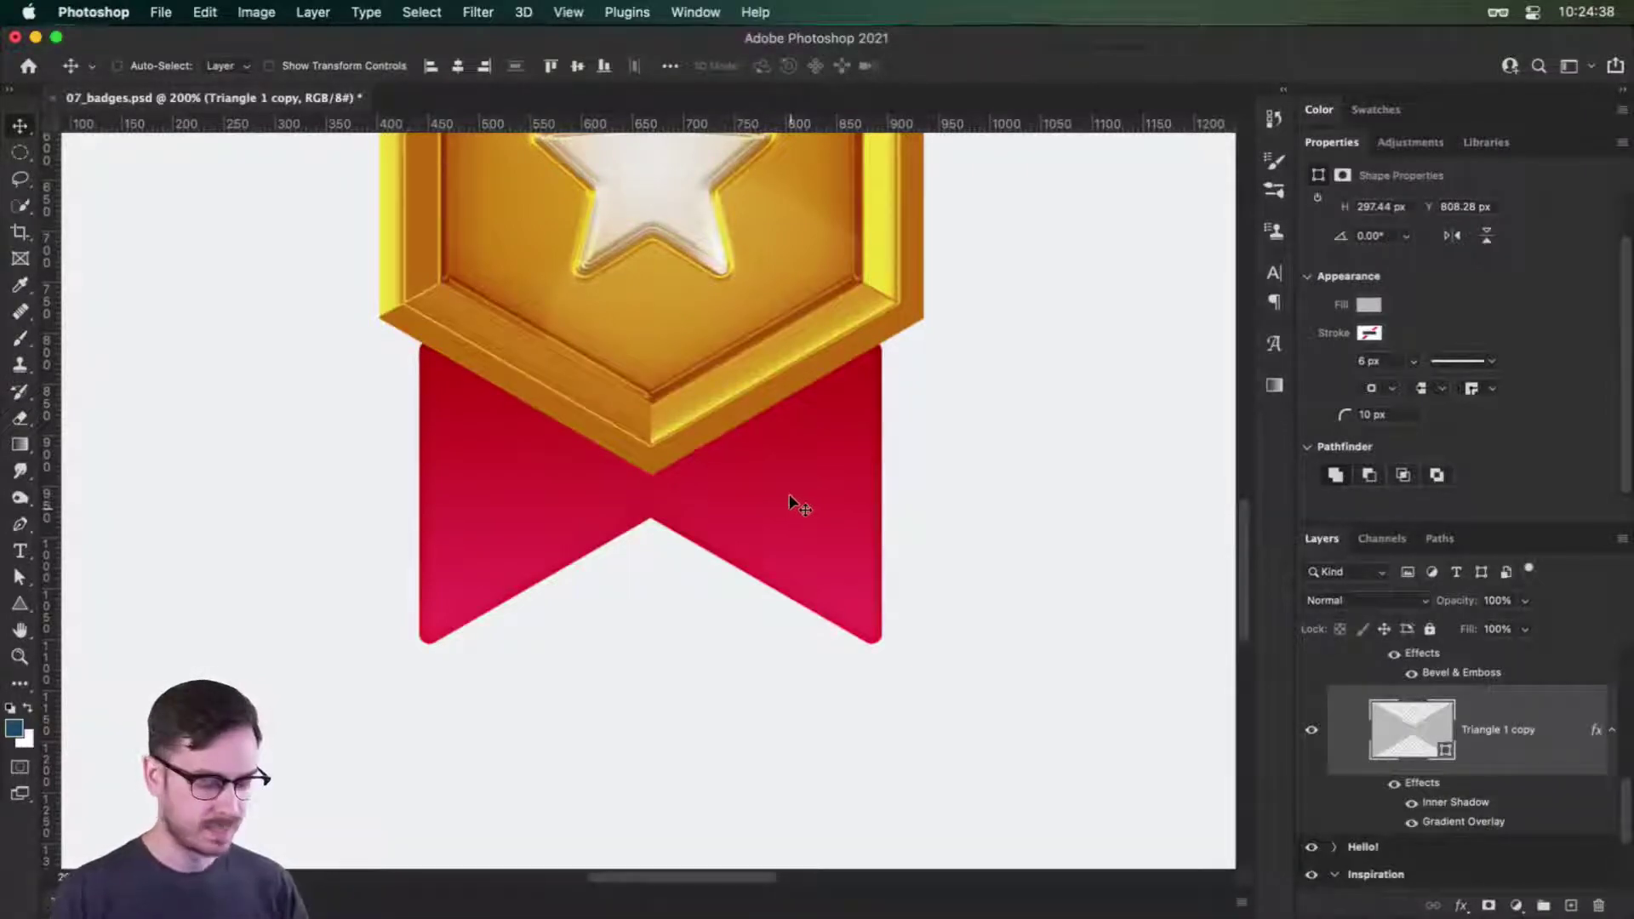
# Draw a narrow vertical rectangle about 32 px wide and 361 px tall as a stripe across the ribbon's left half.
pyautogui.press('r')
pyautogui.press('u')
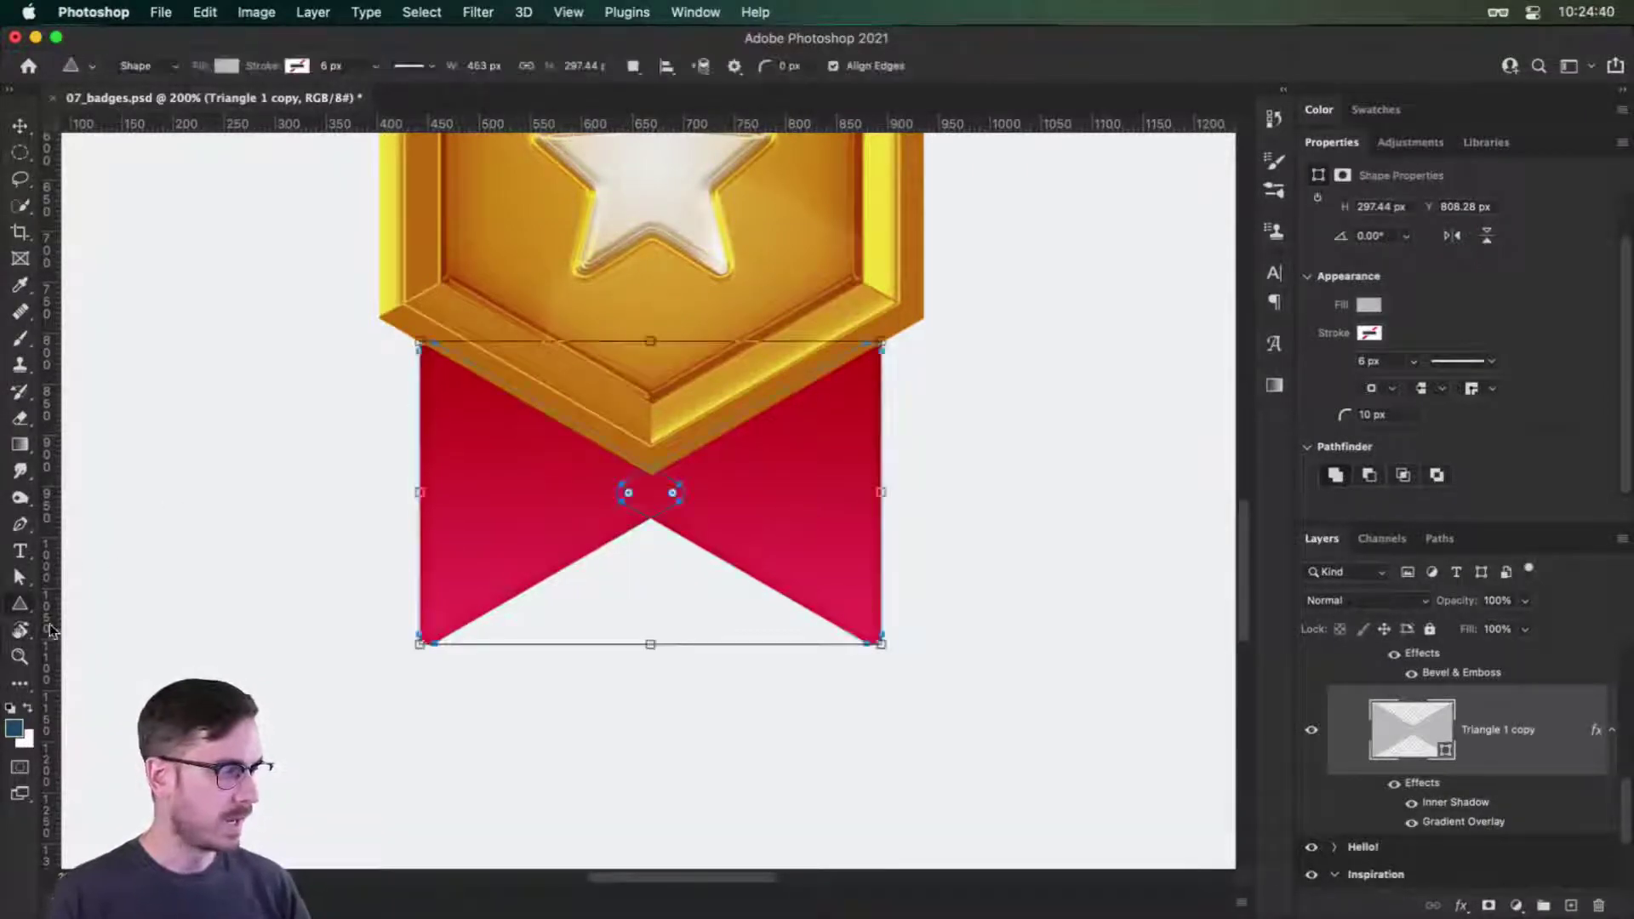
pyautogui.rightClick(11, 609)
pyautogui.click(93, 604)
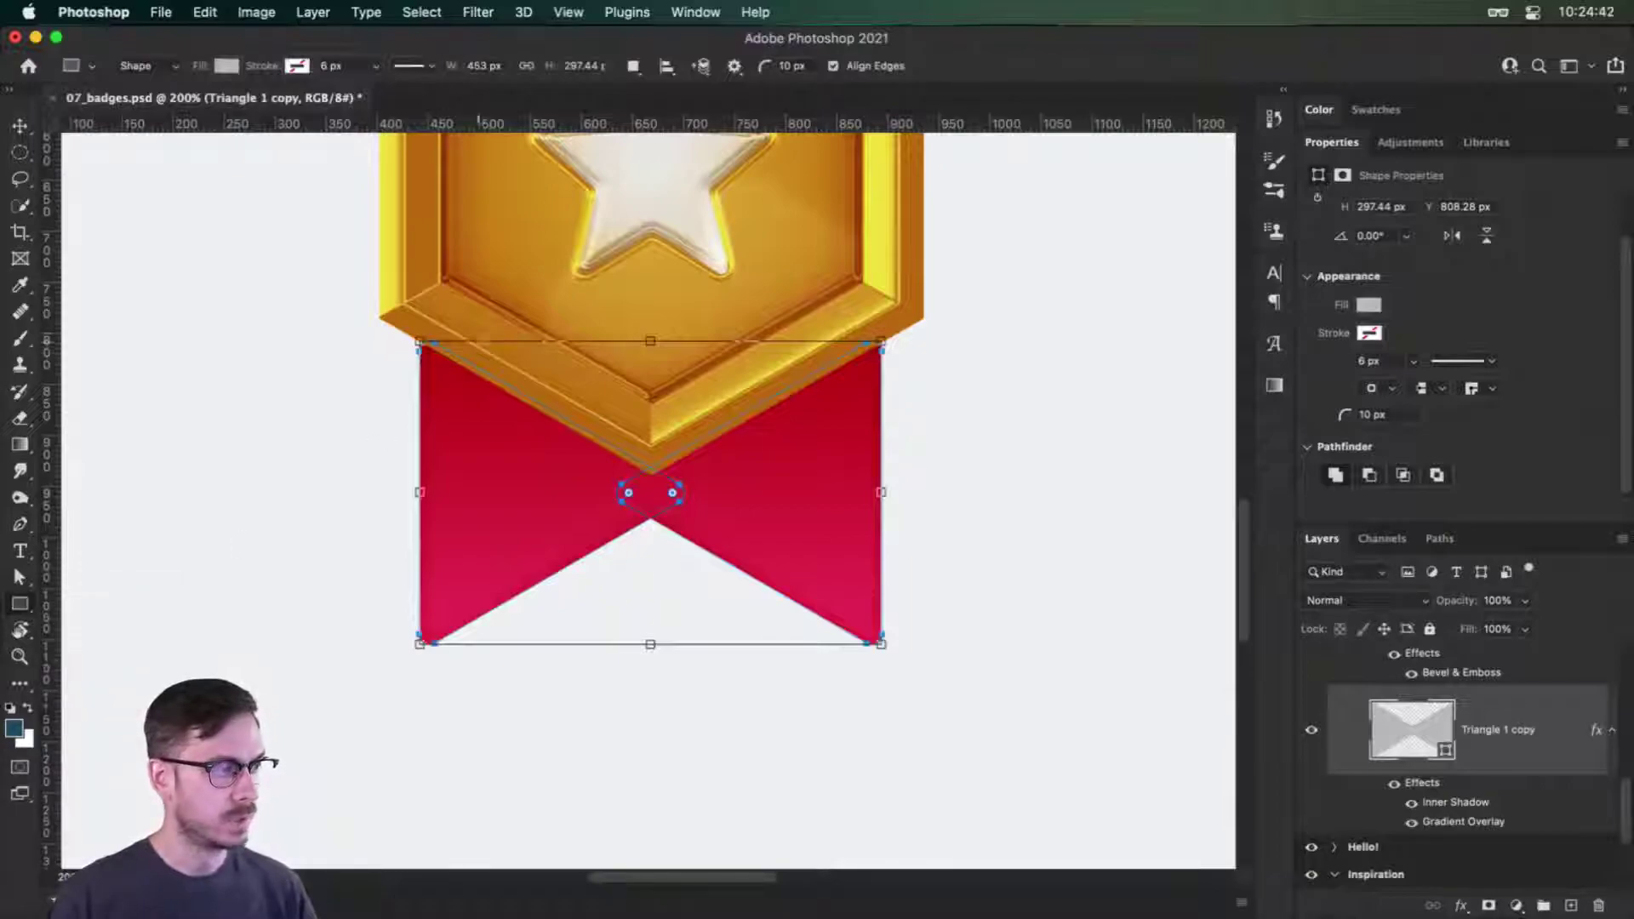
pyautogui.moveTo(457, 311)
pyautogui.mouseDown()
pyautogui.moveTo(473, 659)
pyautogui.moveTo(488, 676)
pyautogui.mouseUp()
# Duplicate the stripe nearer the ribbon's centre, and copy both stripes onto the ribbon's right half.
pyautogui.press('v')
pyautogui.moveTo(467, 420); pyautogui.dragTo(570, 428)
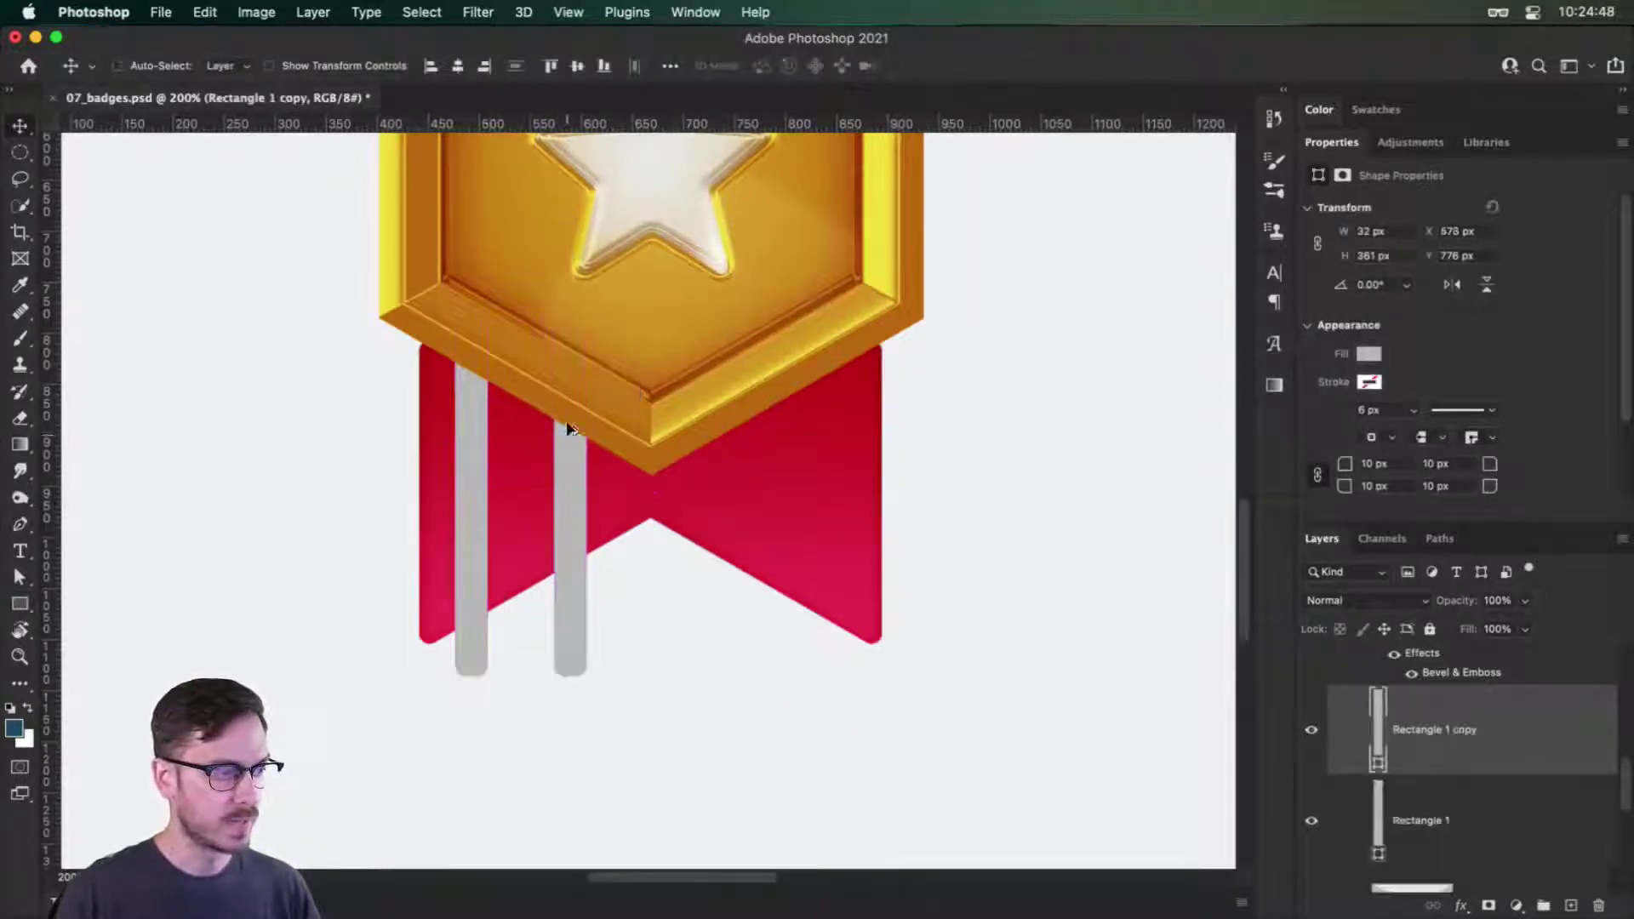
pyautogui.keyDown('shift'); pyautogui.click(1549, 800); pyautogui.keyUp('shift')
pyautogui.moveTo(555, 457); pyautogui.dragTo(831, 446)
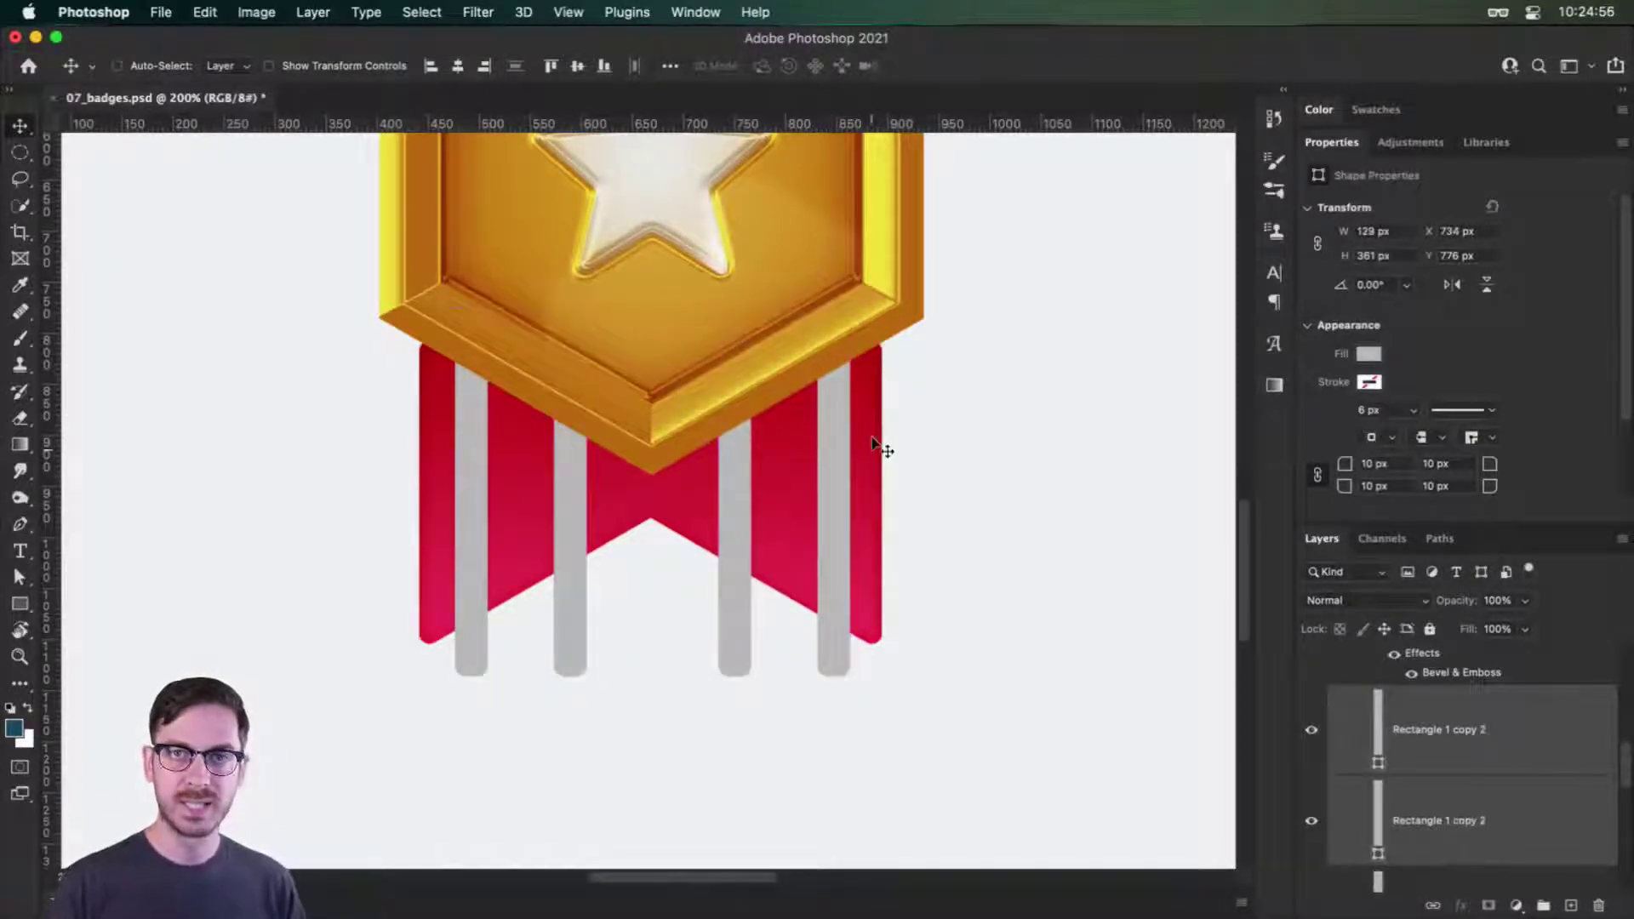
pyautogui.scroll(2, 1438, 736)
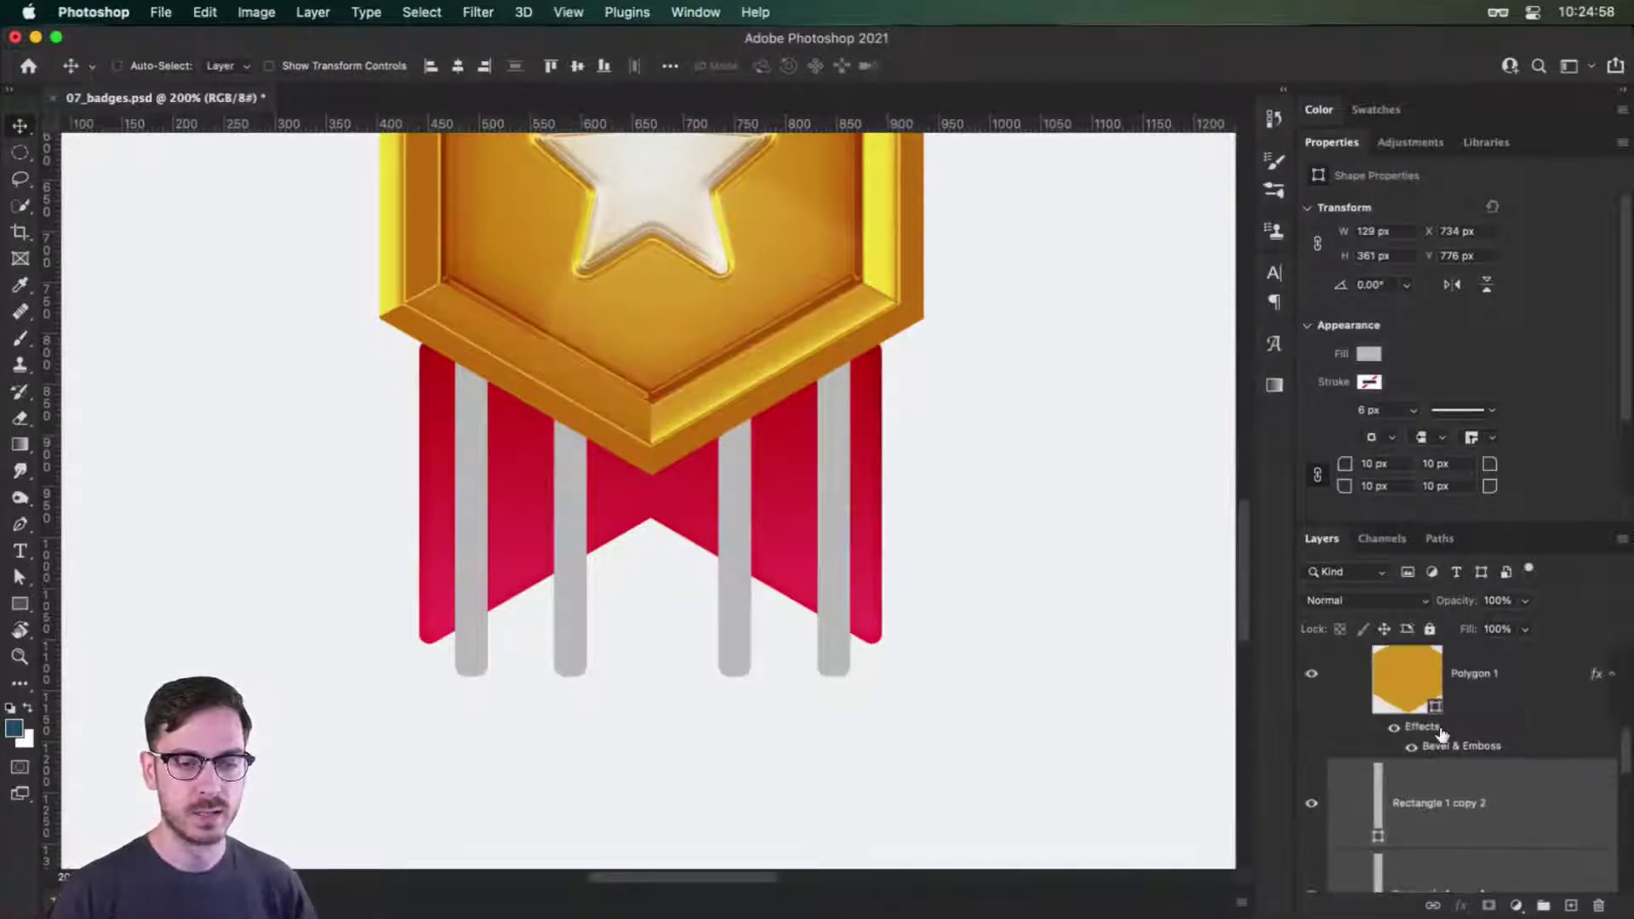
# Clip all four stripe layers to the ribbon layer Triangle 1 copy with clipping masks.
pyautogui.click(1541, 759)
pyautogui.scroll(-3, 1541, 759)
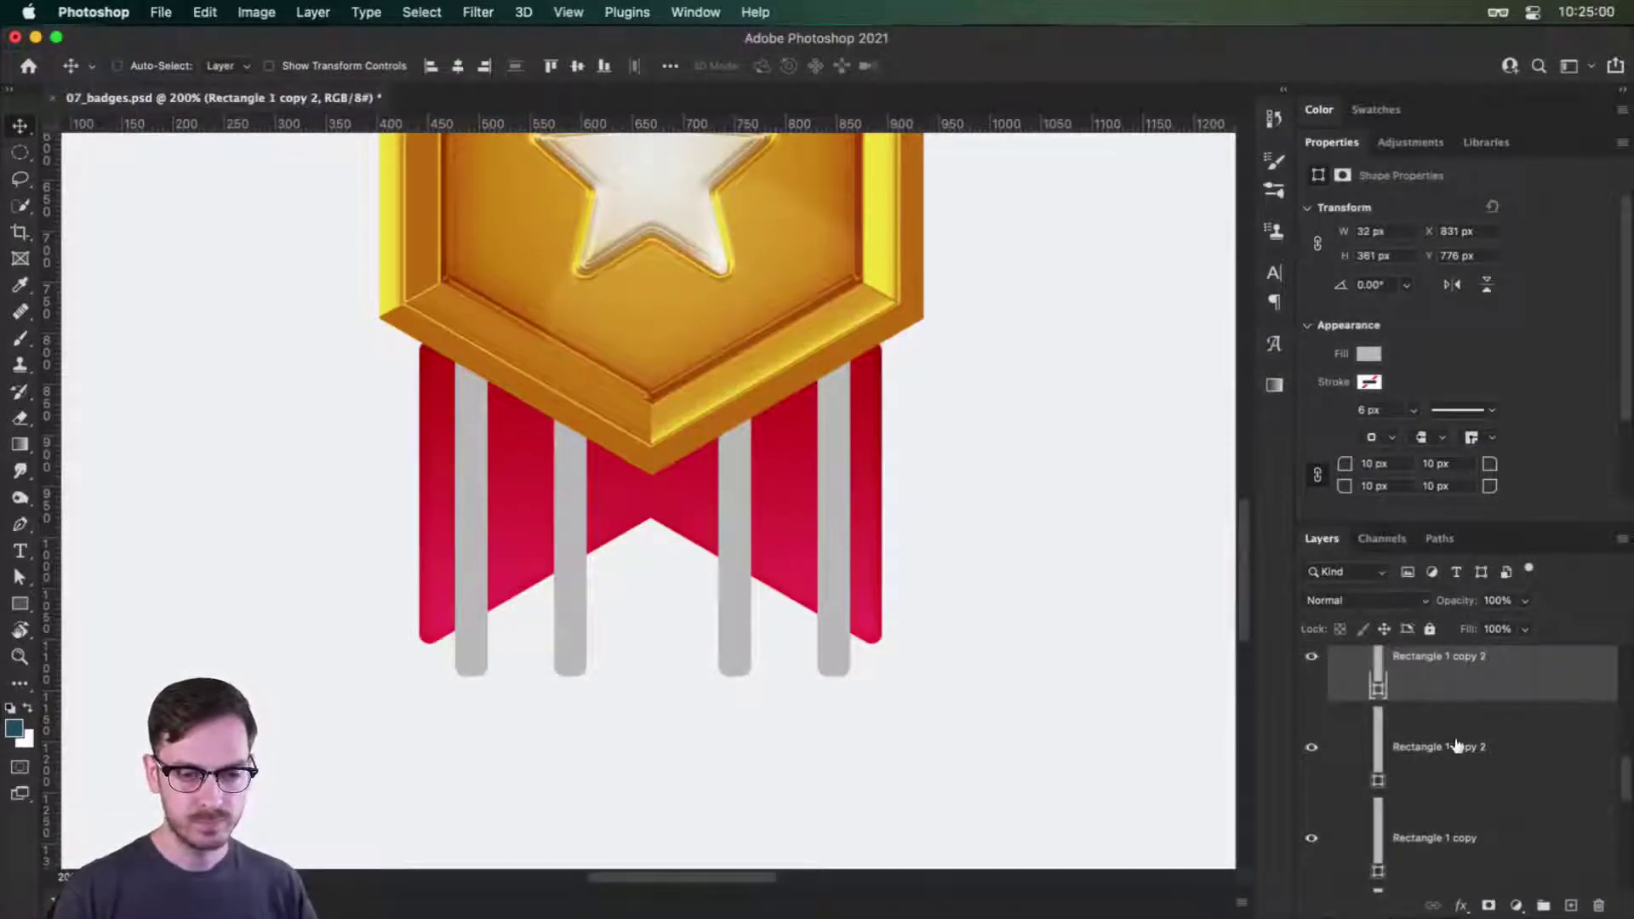
pyautogui.scroll(-1, 1475, 715)
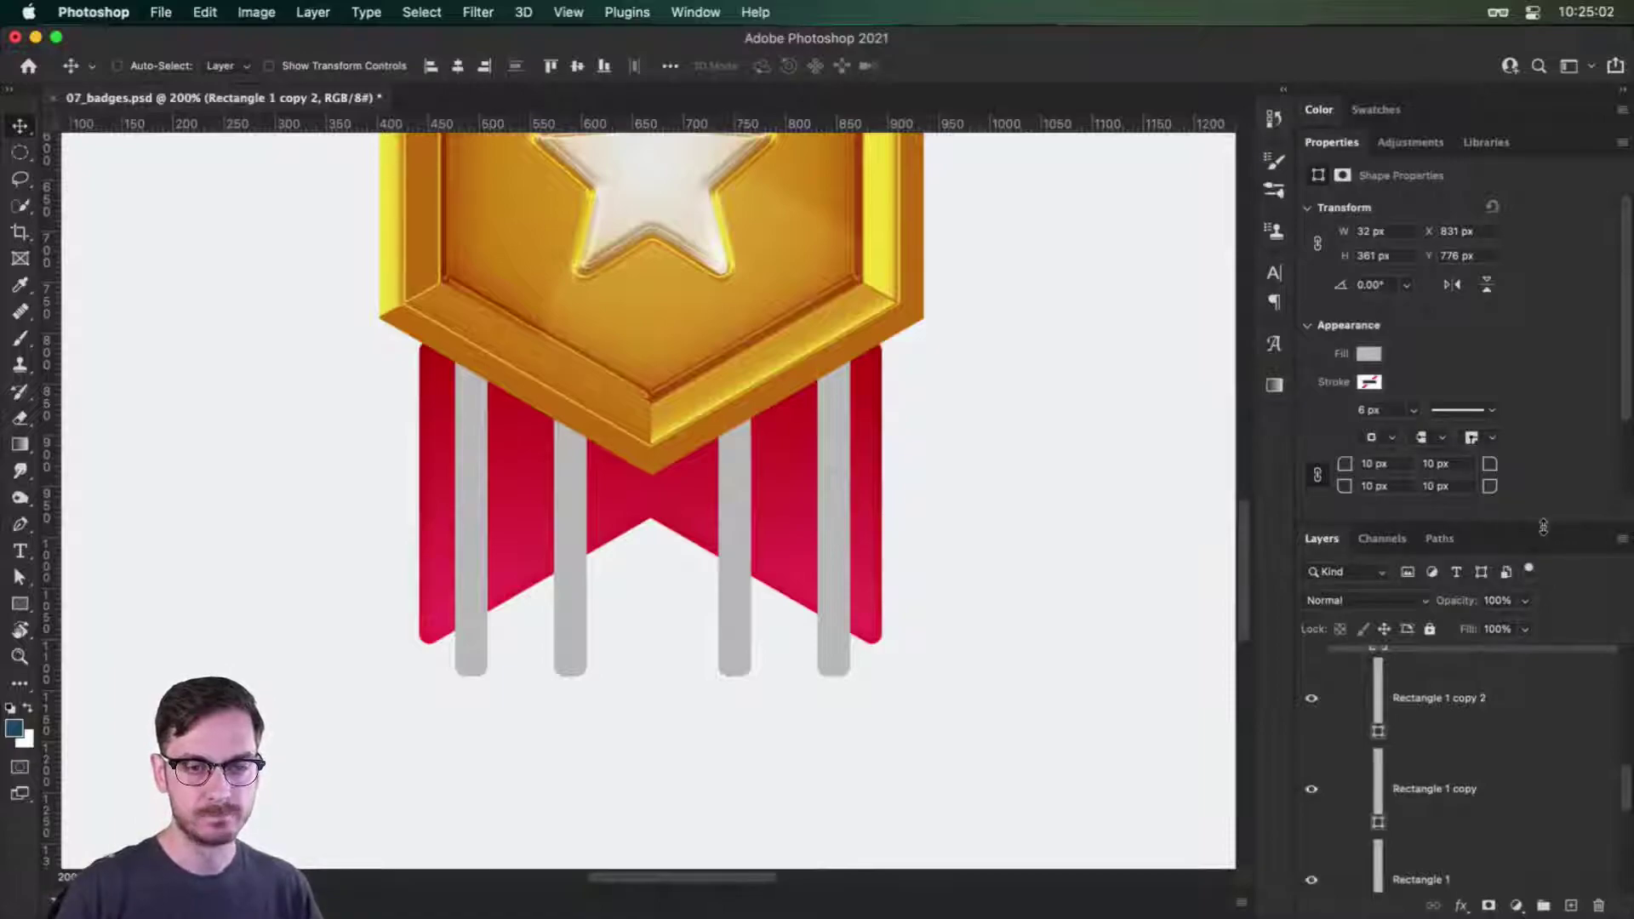
pyautogui.moveTo(1543, 527); pyautogui.dragTo(1541, 171)
pyautogui.scroll(1, 1543, 569)
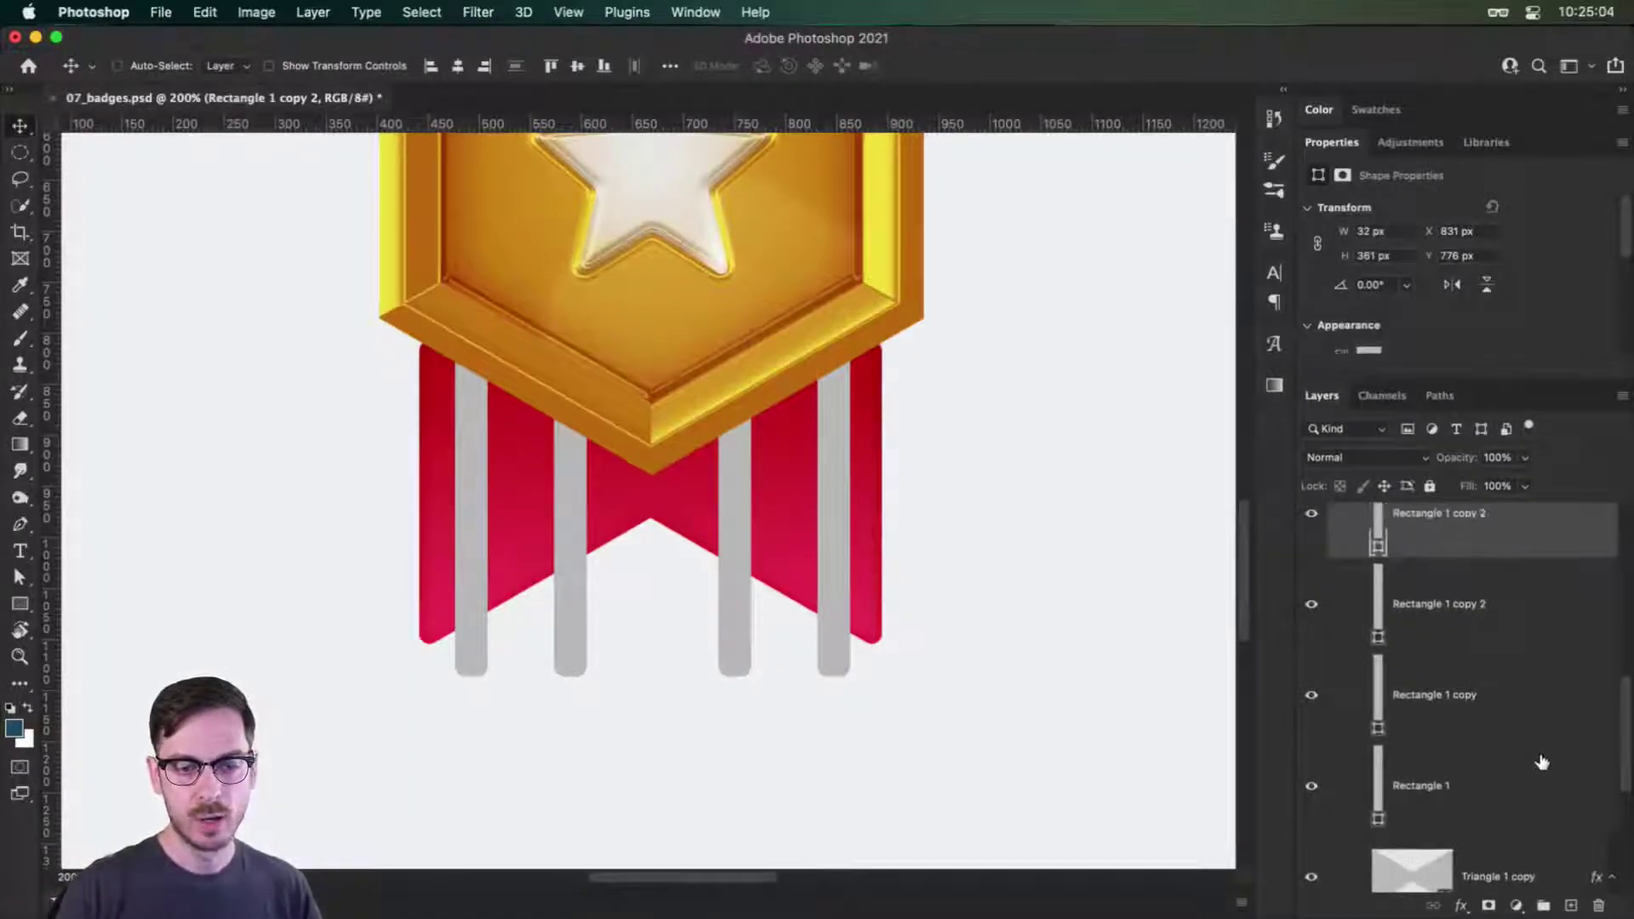
pyautogui.keyDown('shift'); pyautogui.click(1521, 775); pyautogui.keyUp('shift')
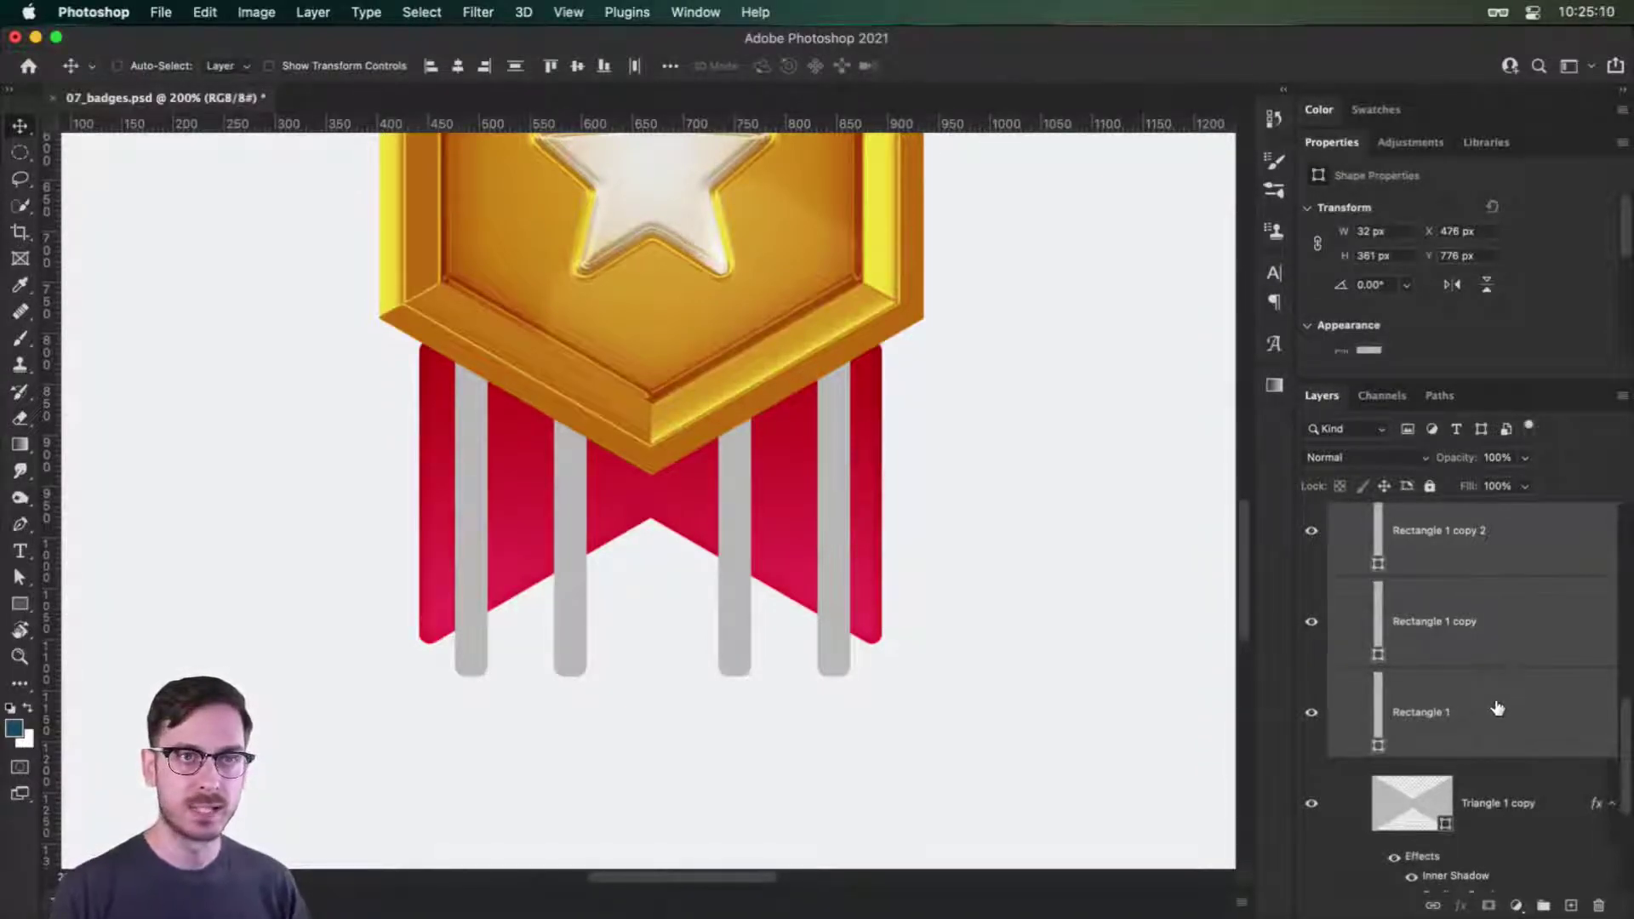
pyautogui.moveTo(1499, 733); pyautogui.dragTo(1496, 767)
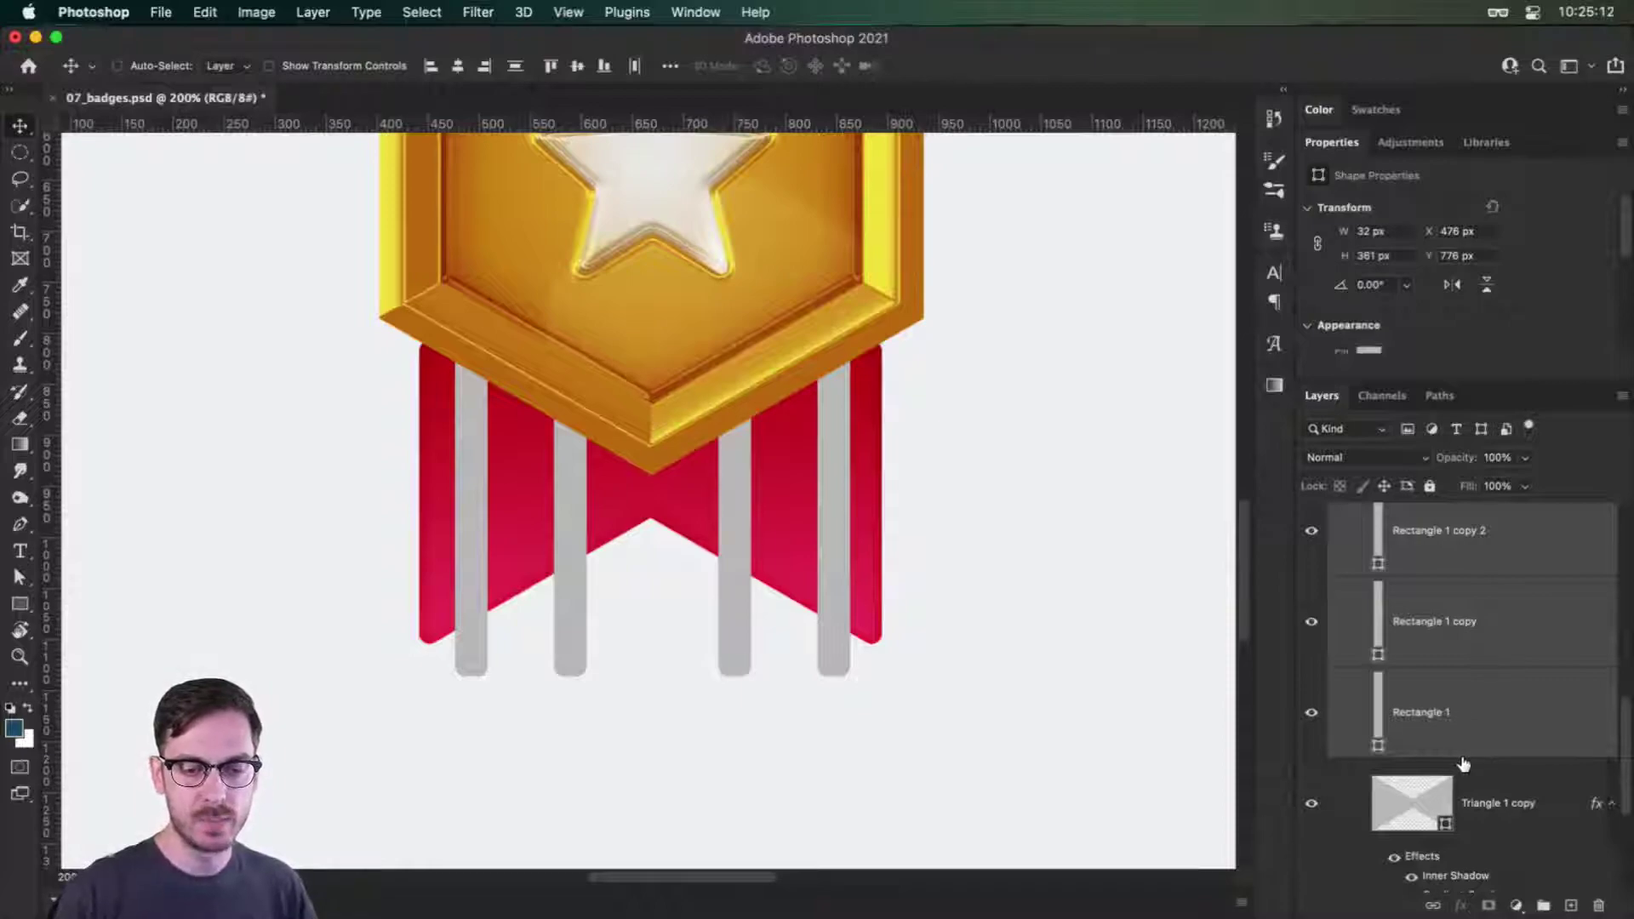
pyautogui.keyDown('alt'); pyautogui.click(1481, 765); pyautogui.keyUp('alt')
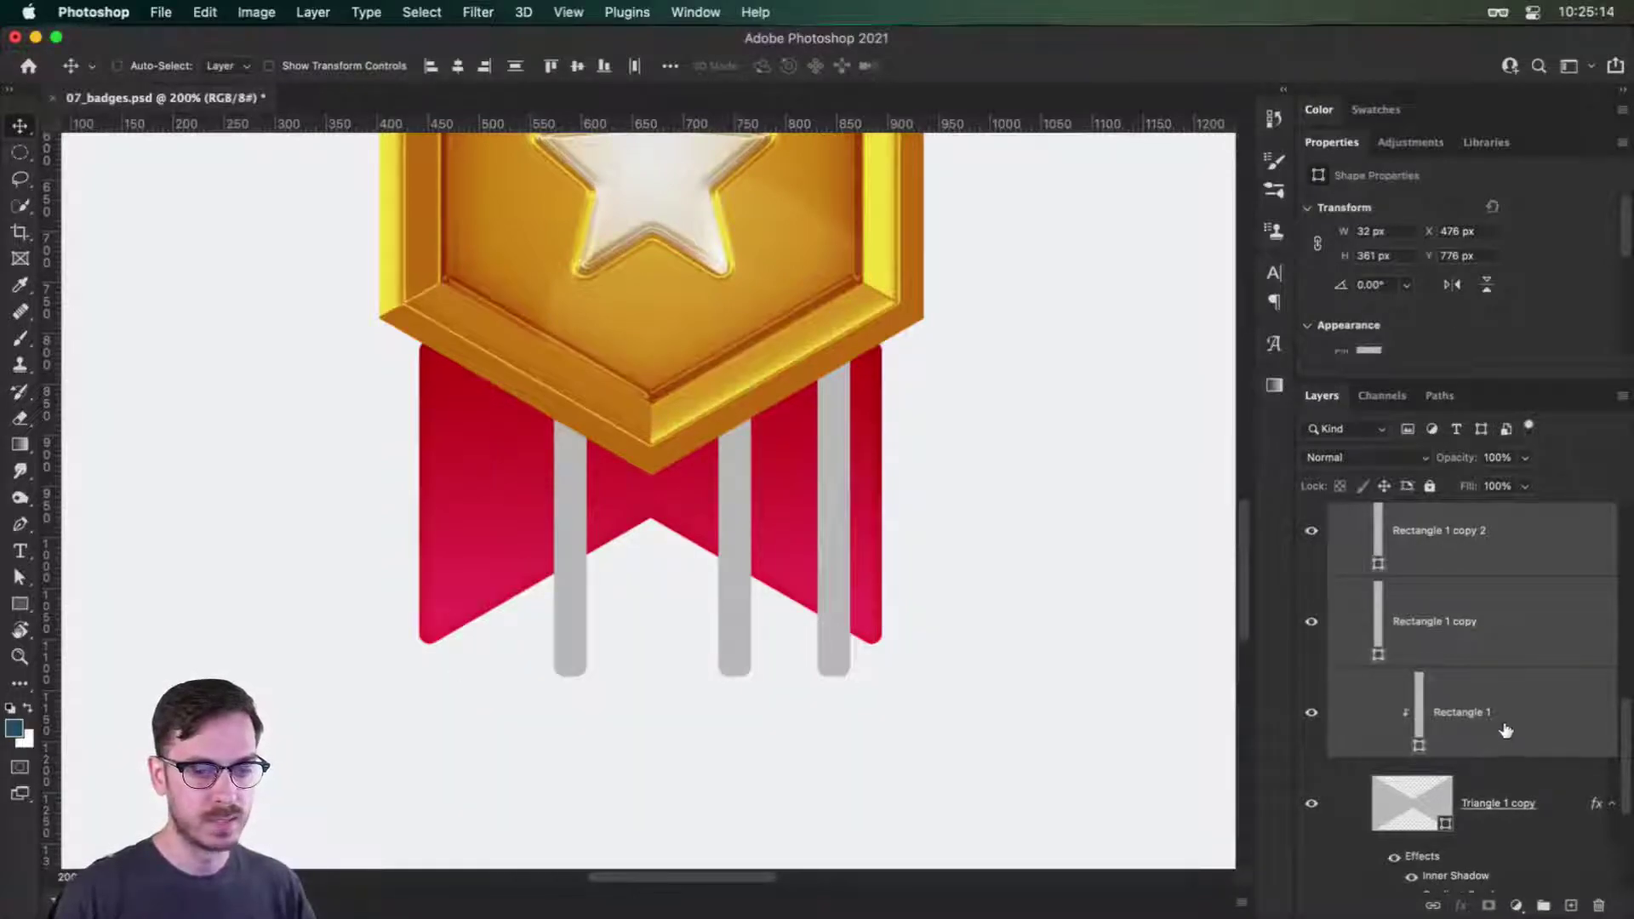
pyautogui.keyDown('alt'); pyautogui.click(1485, 666); pyautogui.keyUp('alt')
pyautogui.click(1498, 579)
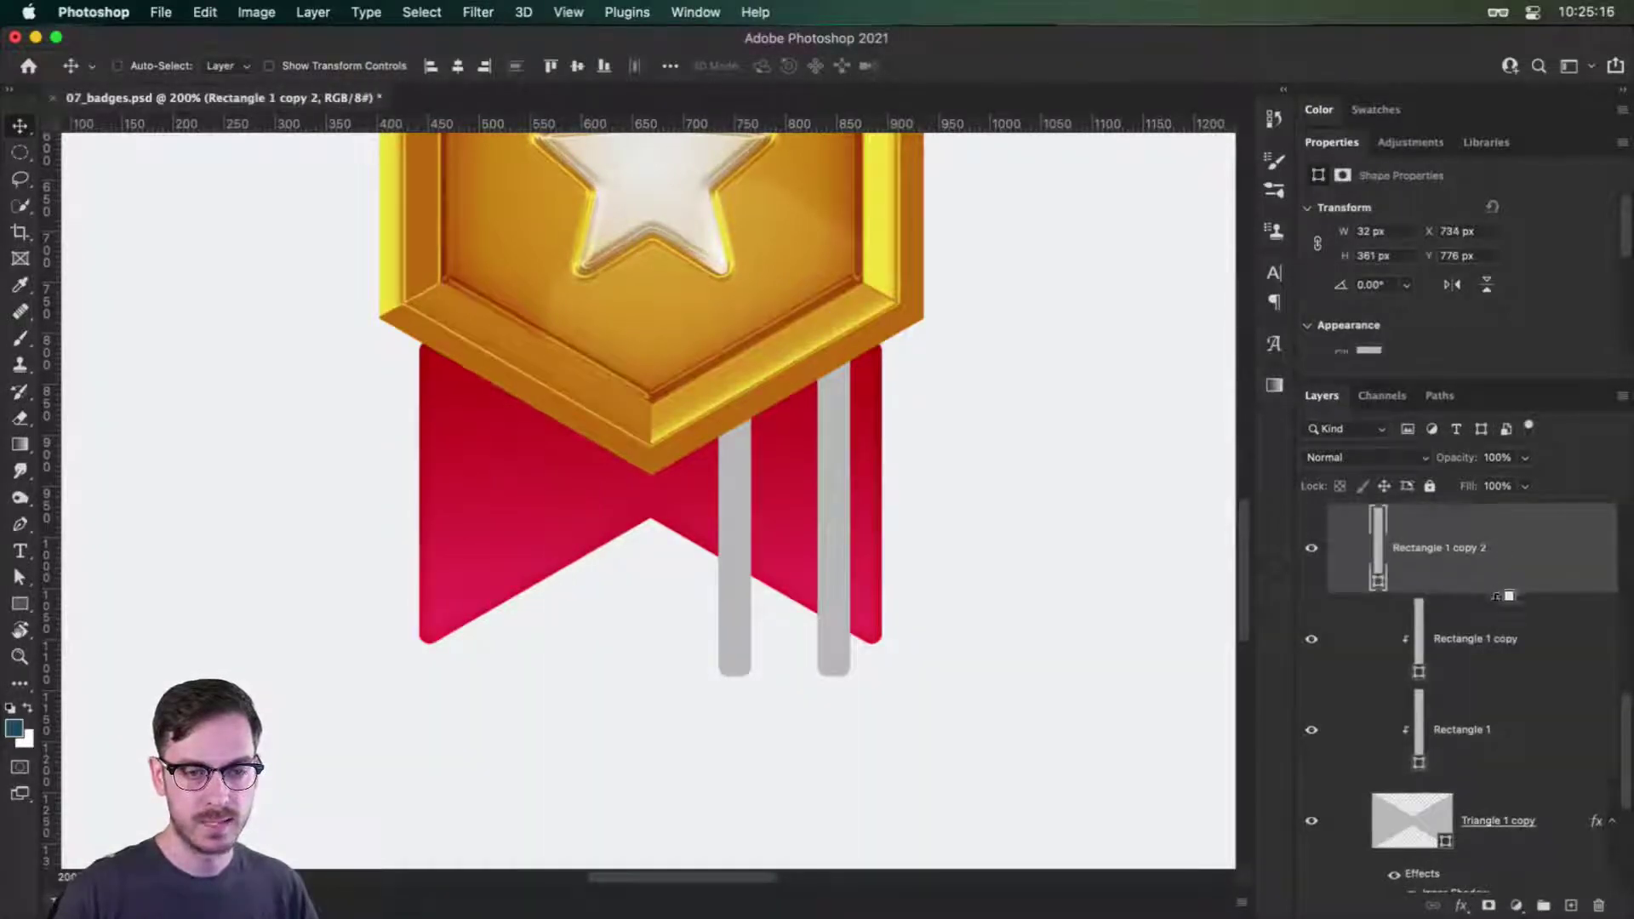
pyautogui.keyDown('alt'); pyautogui.click(1504, 594); pyautogui.keyUp('alt')
pyautogui.keyDown('alt'); pyautogui.click(1495, 596); pyautogui.keyUp('alt')
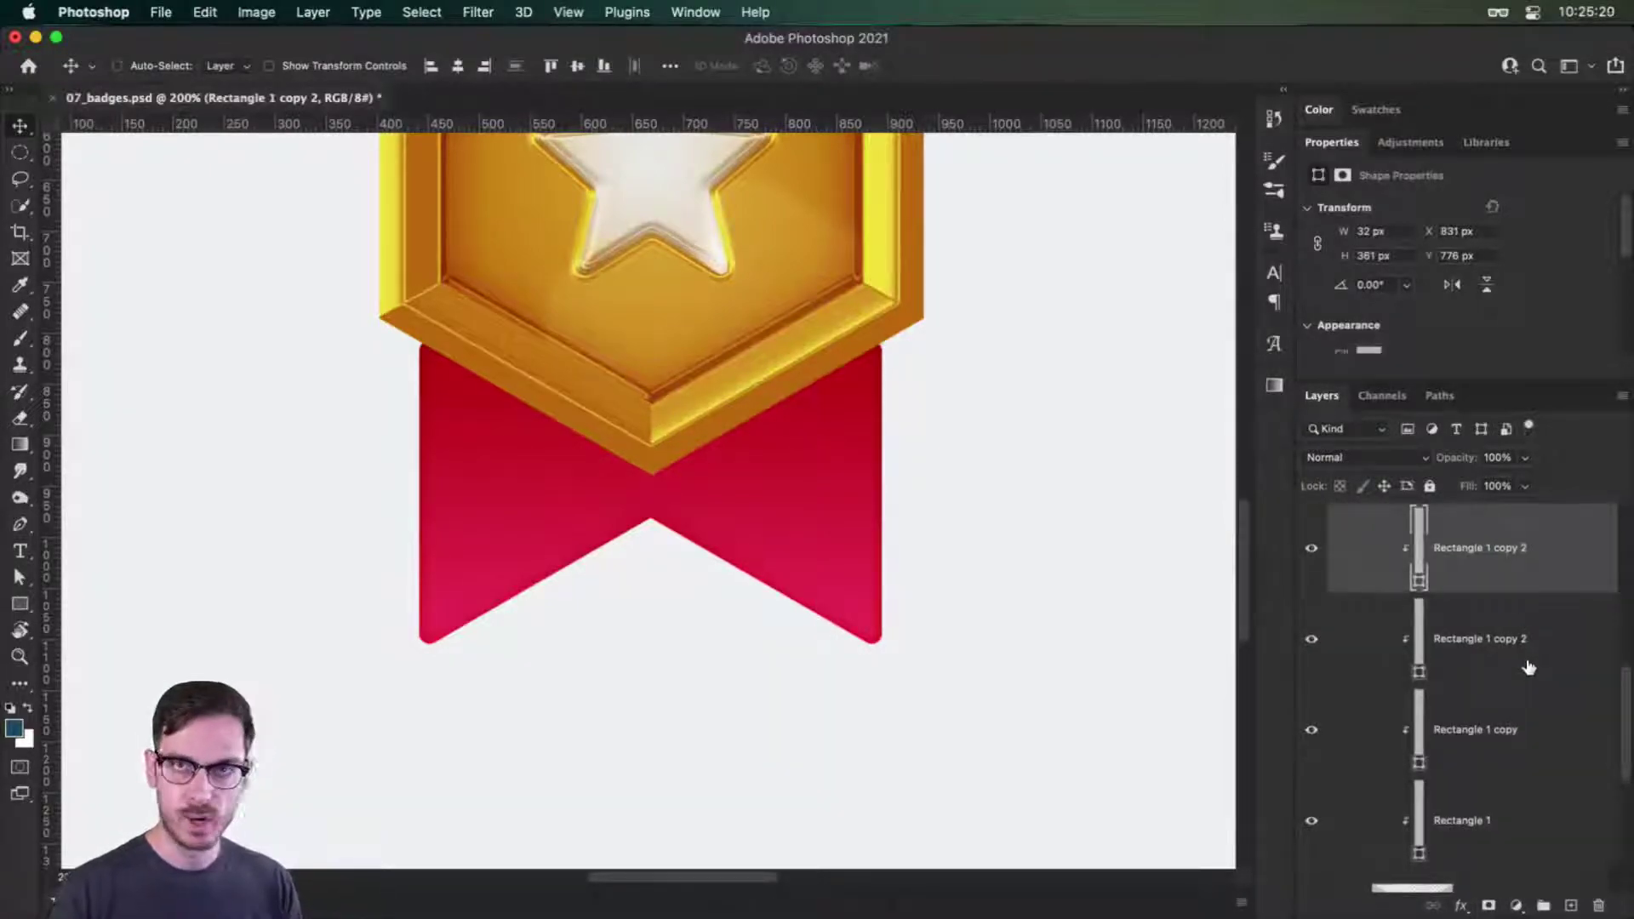
# Hide the ribbon's Gradient Overlay and Inner Shadow to view the clipped stripes, and show both effects again.
pyautogui.scroll(-5, 1519, 645)
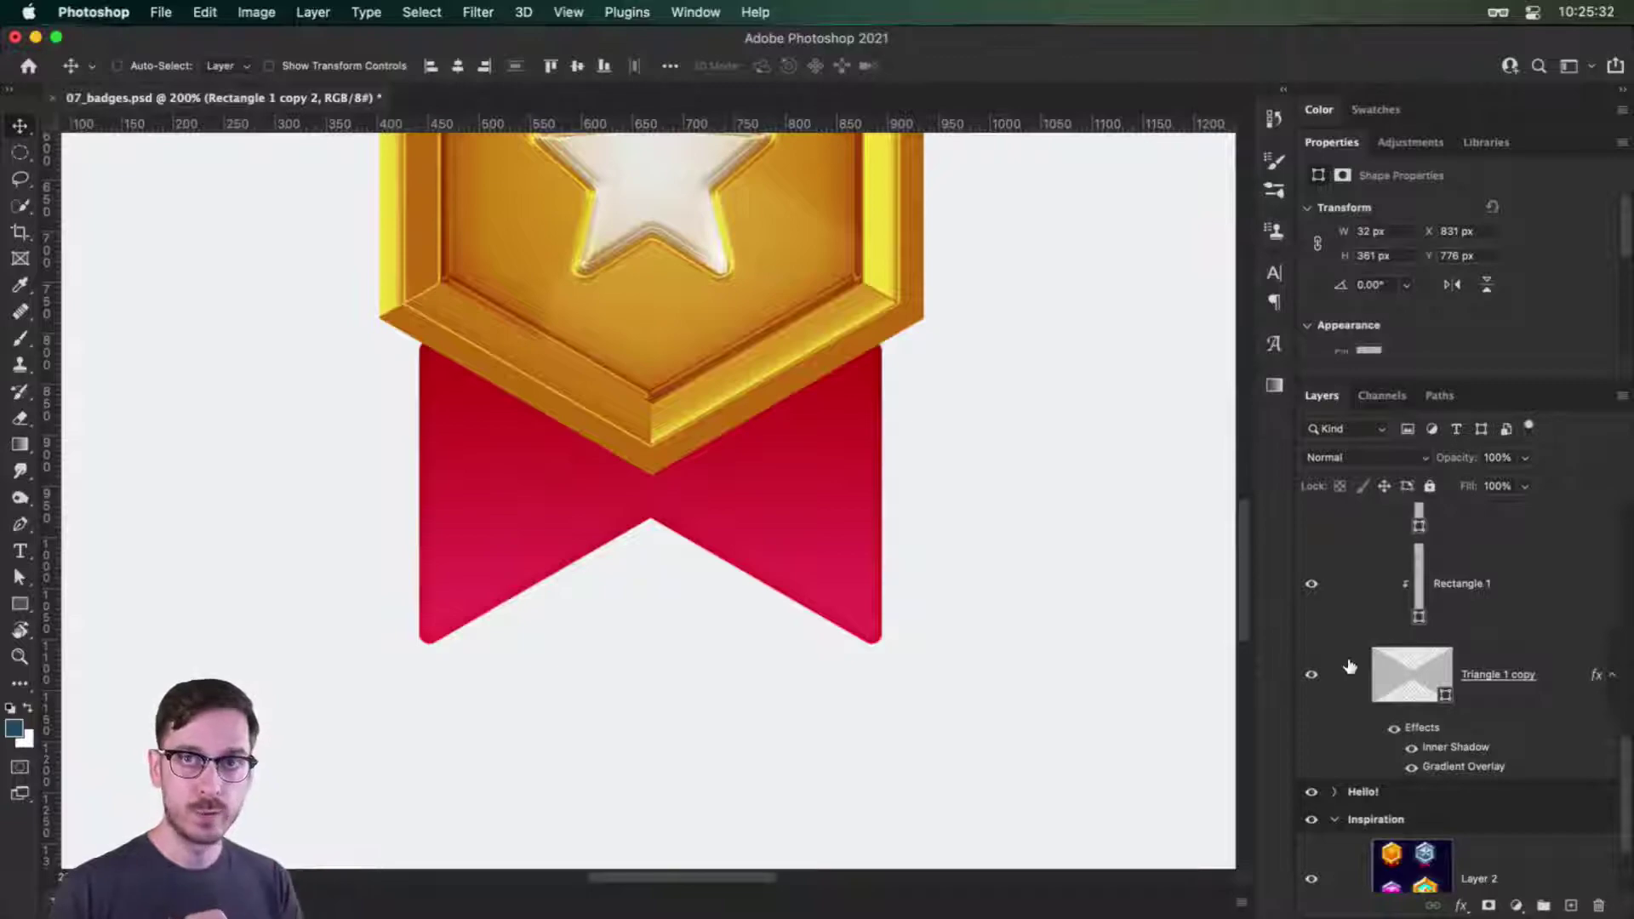
pyautogui.click(1412, 766)
pyautogui.click(1413, 746)
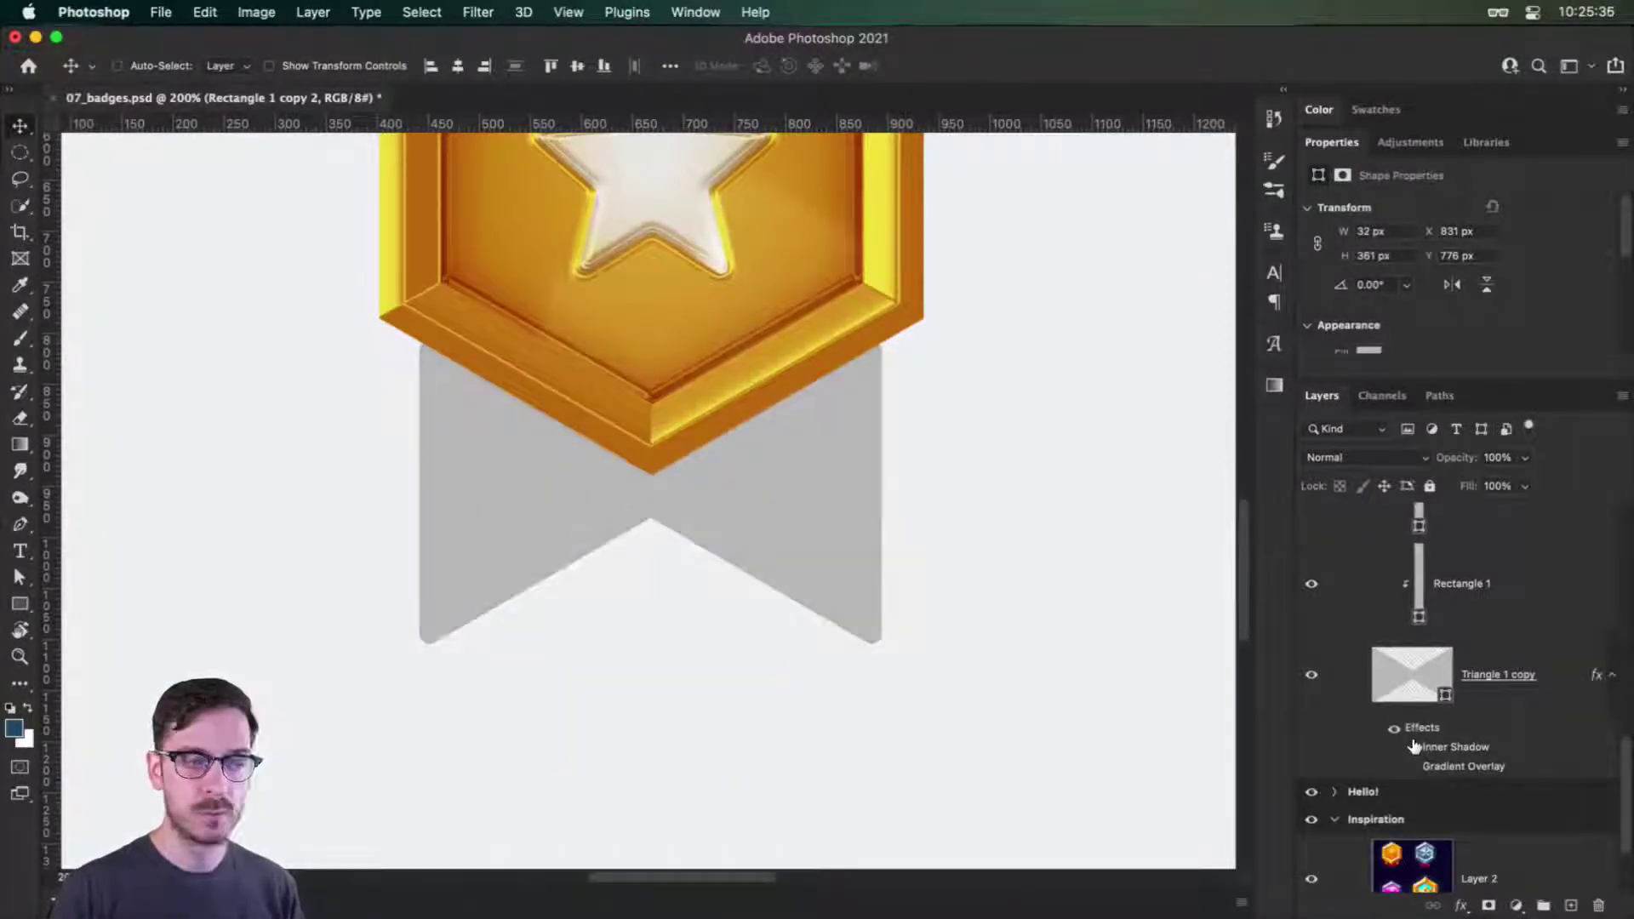
pyautogui.click(1413, 766)
# Set the ribbon shape's fill to dark red and check it with the Gradient Overlay briefly hidden.
pyautogui.doubleClick(1412, 674)
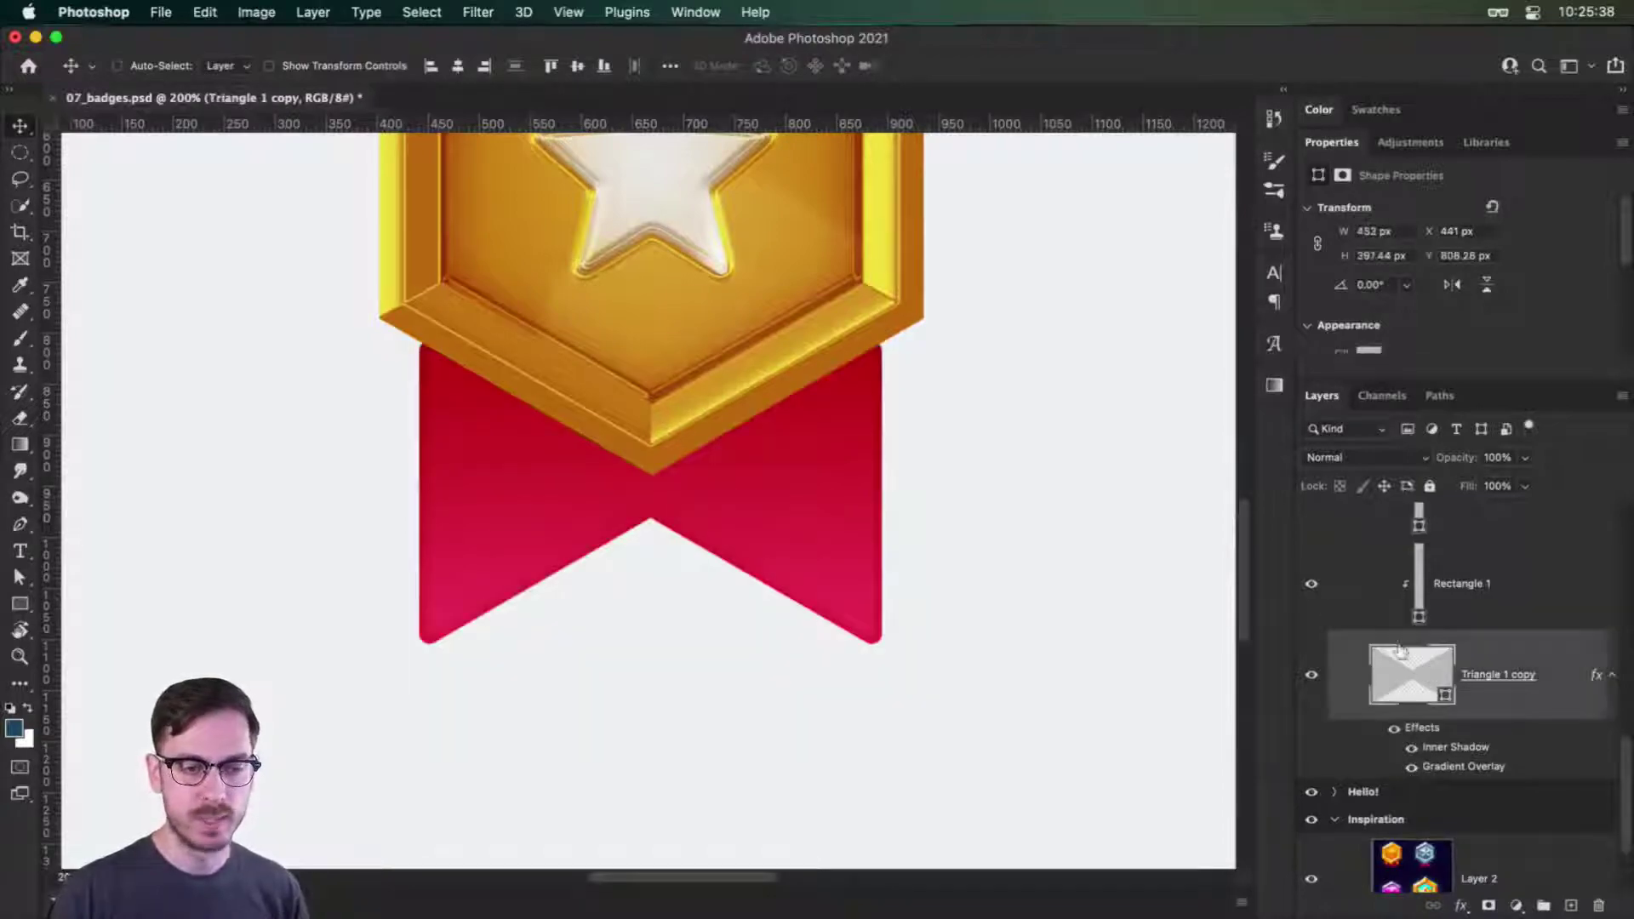
pyautogui.press('super+v')
pyautogui.click(1438, 269)
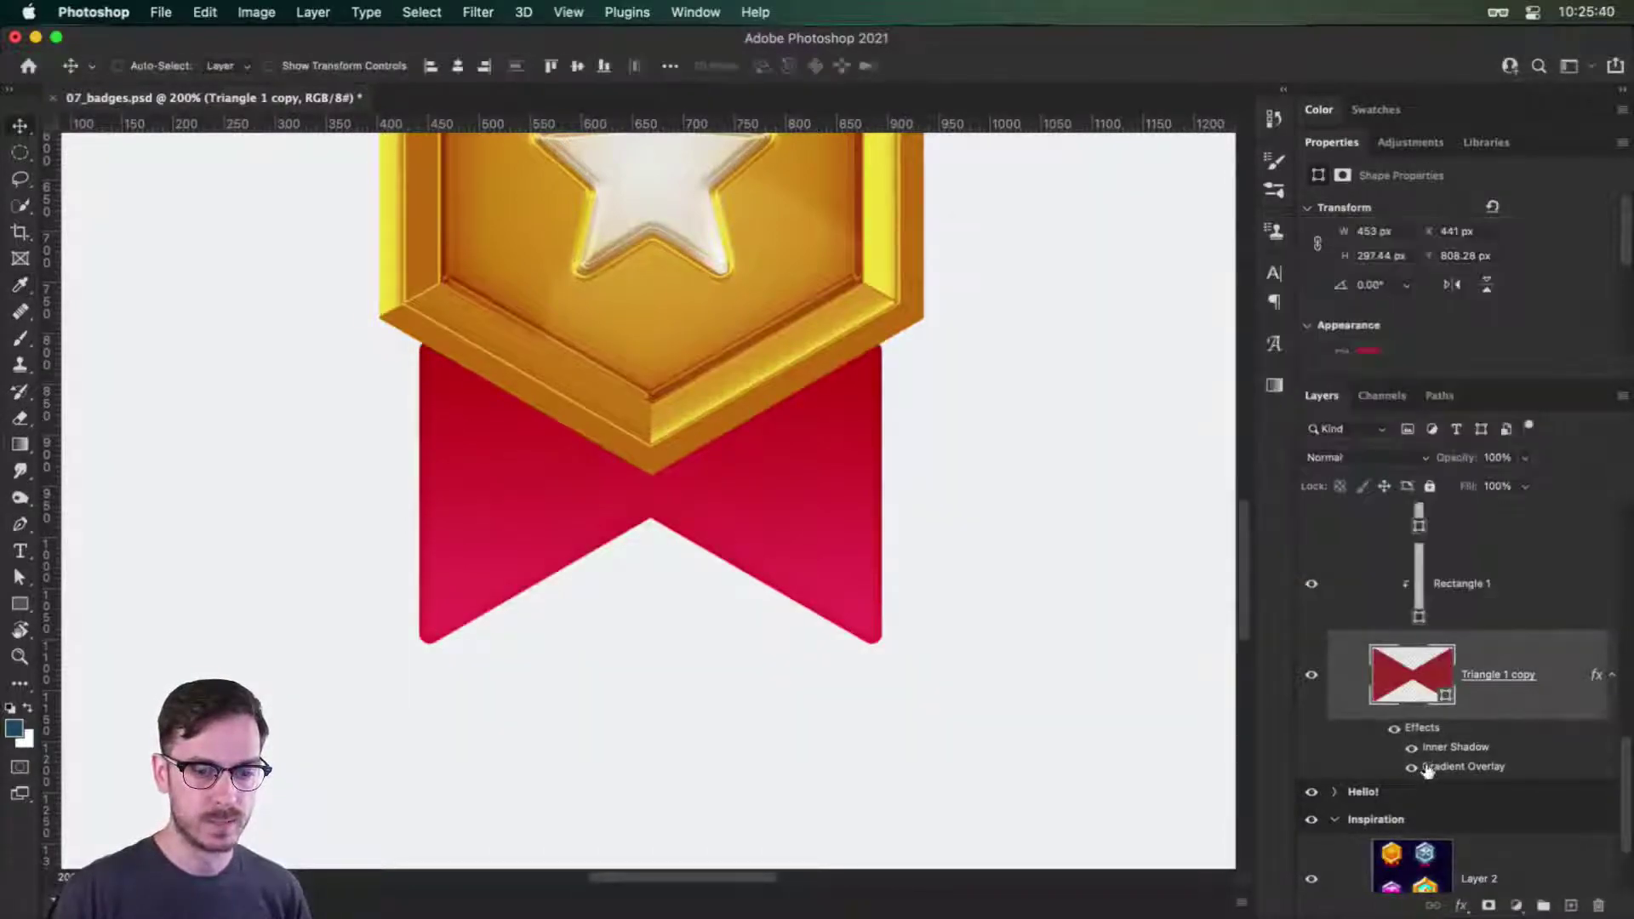
pyautogui.click(1413, 766)
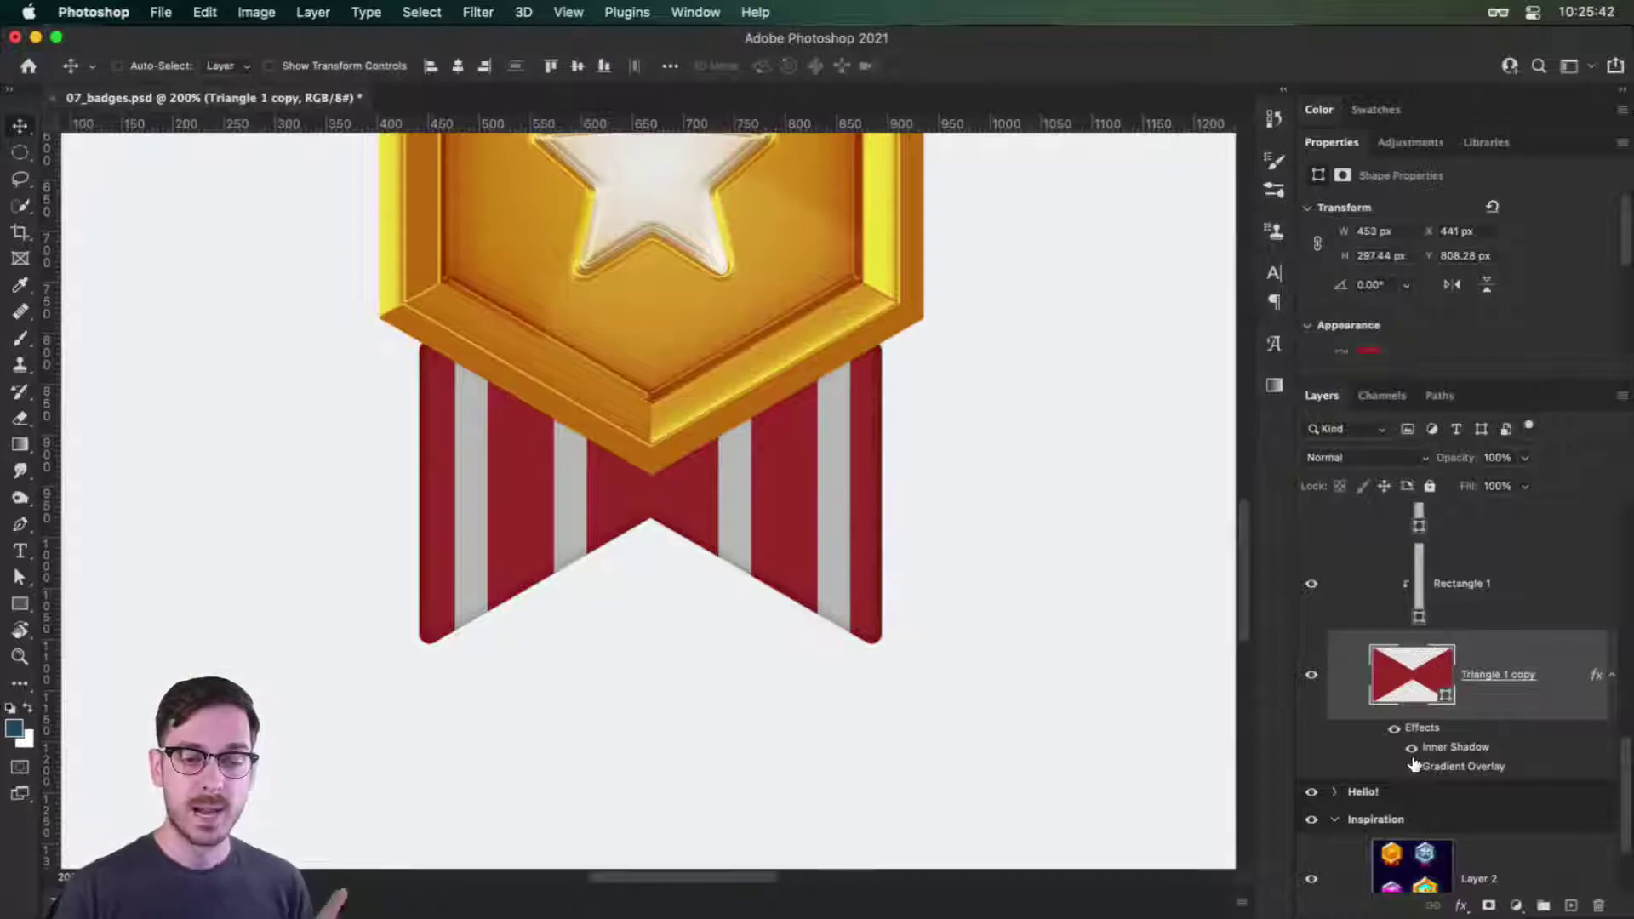
pyautogui.click(1413, 766)
# In the ribbon's blending options, disable Blend Clipped Layers as Group and enable Blend Interior Effects as Group.
pyautogui.doubleClick(1347, 667)
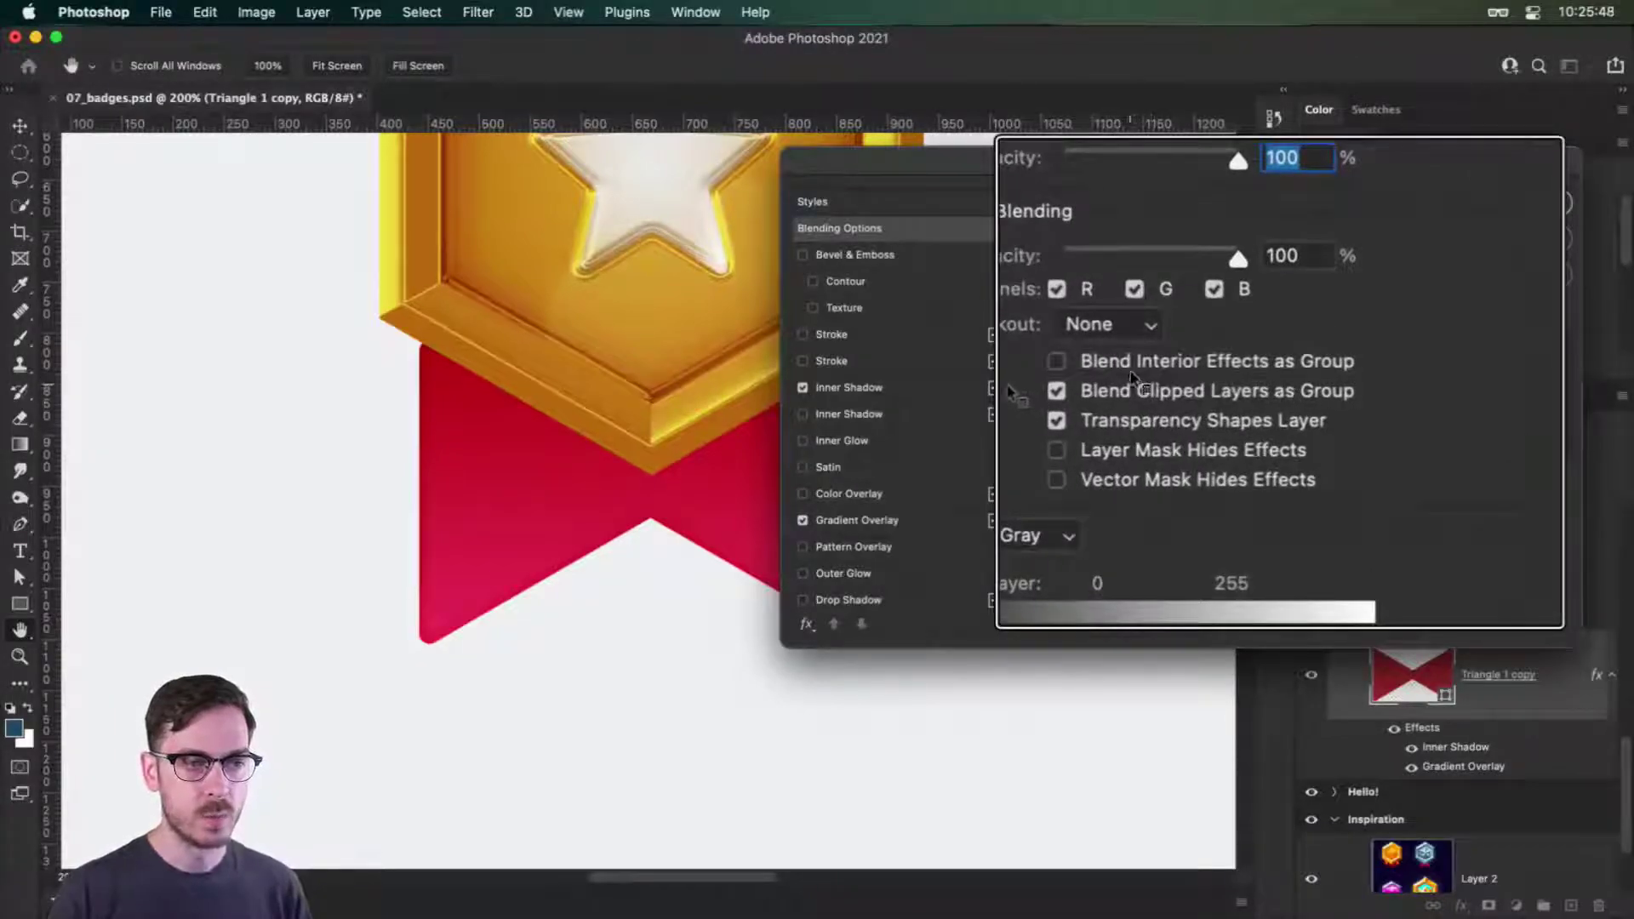
pyautogui.click(1056, 392)
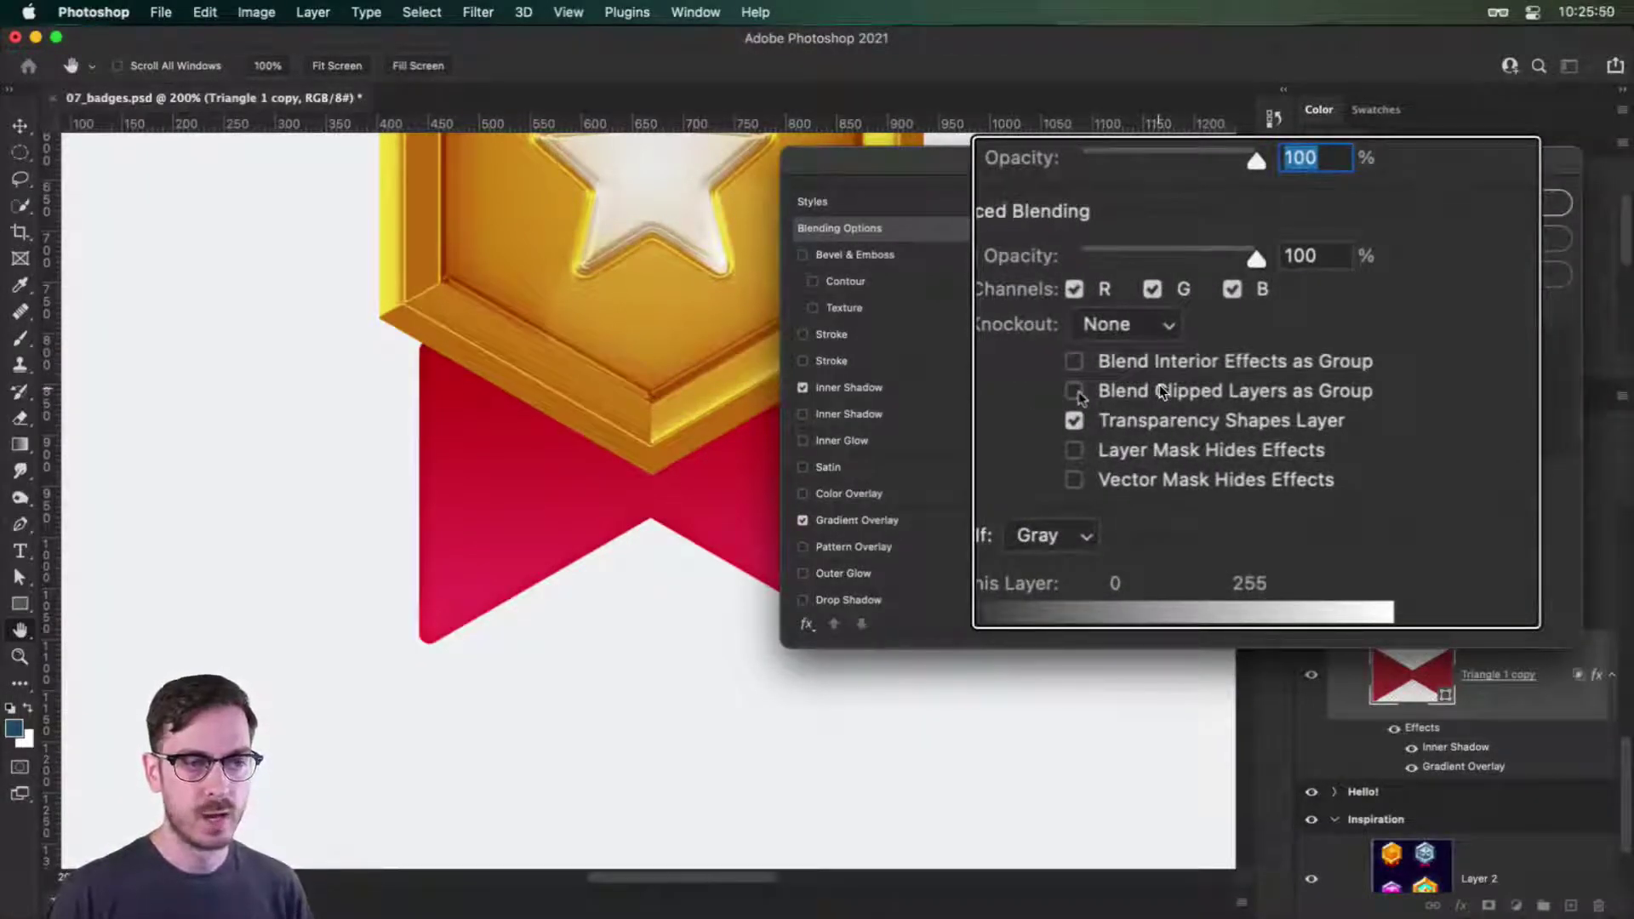
pyautogui.click(1074, 362)
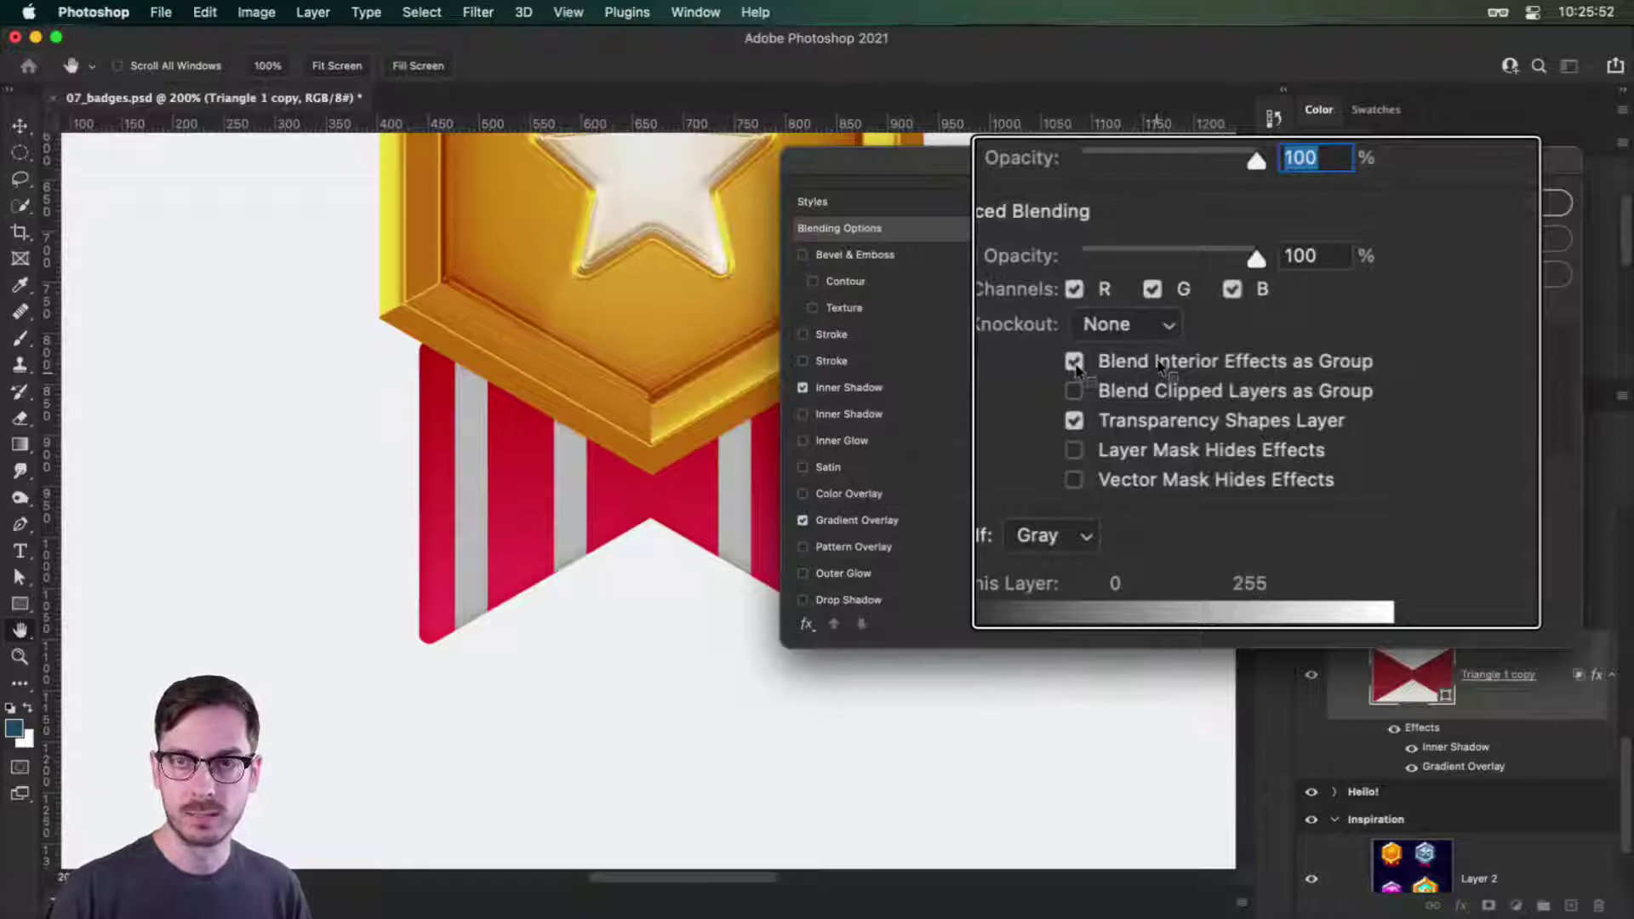
pyautogui.click(1503, 201)
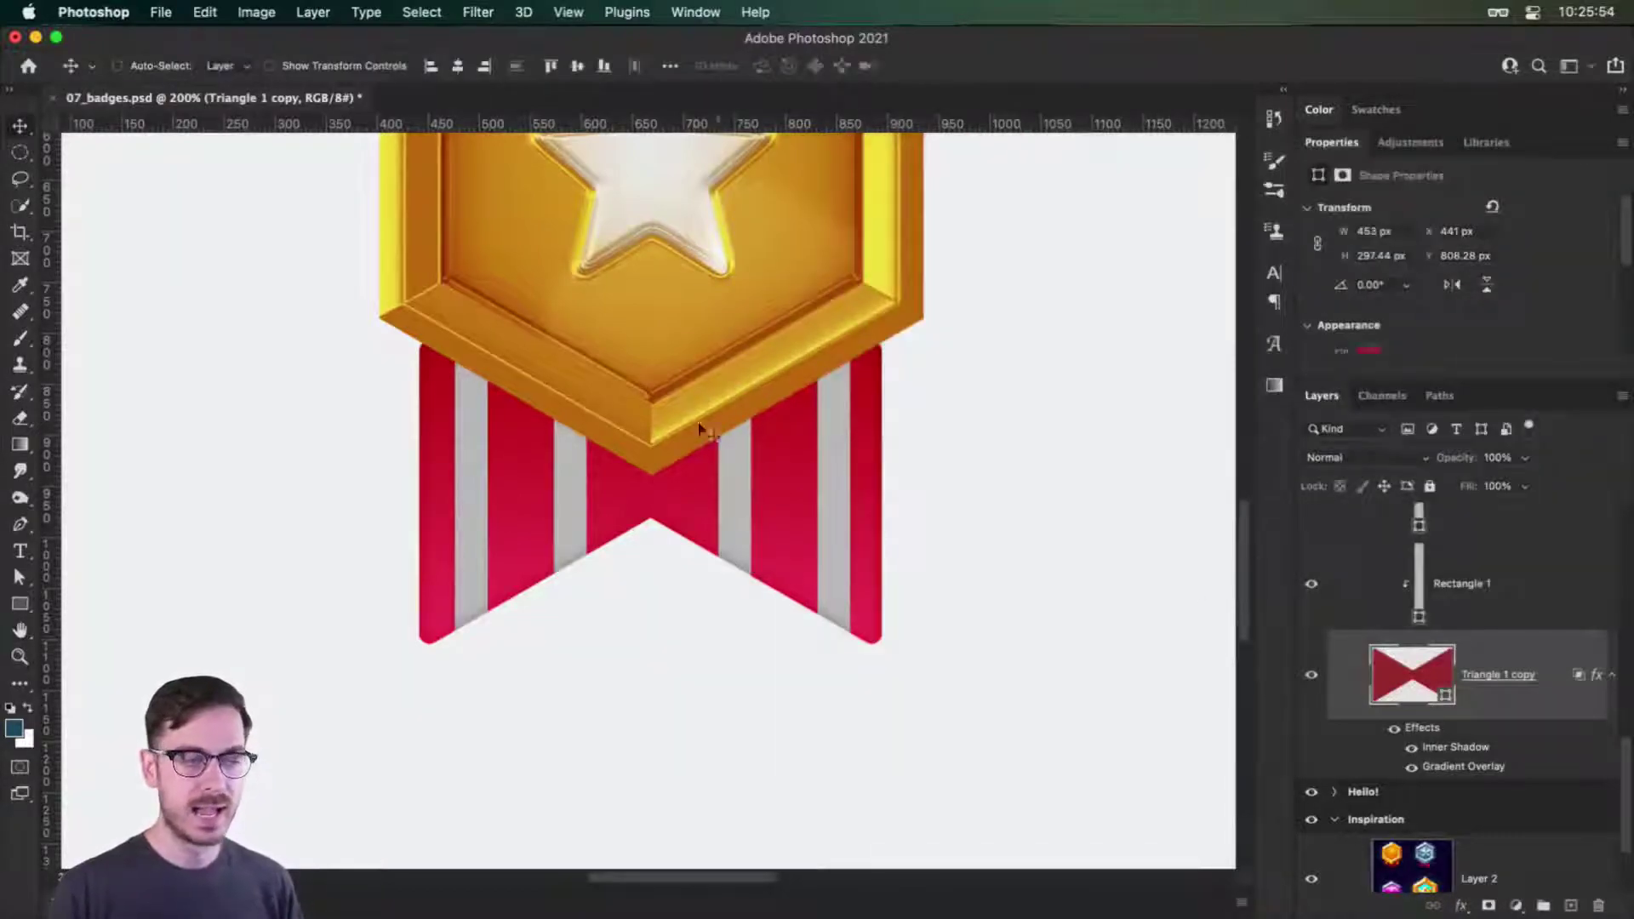
# Set the blend mode of all four clipped stripe layers to Soft Light.
pyautogui.scroll(2, 1531, 613)
pyautogui.click(1531, 611)
pyautogui.scroll(5, 1534, 612)
pyautogui.scroll(-5, 1534, 612)
pyautogui.keyDown('shift'); pyautogui.click(1550, 825); pyautogui.keyUp('shift')
pyautogui.click(1402, 458)
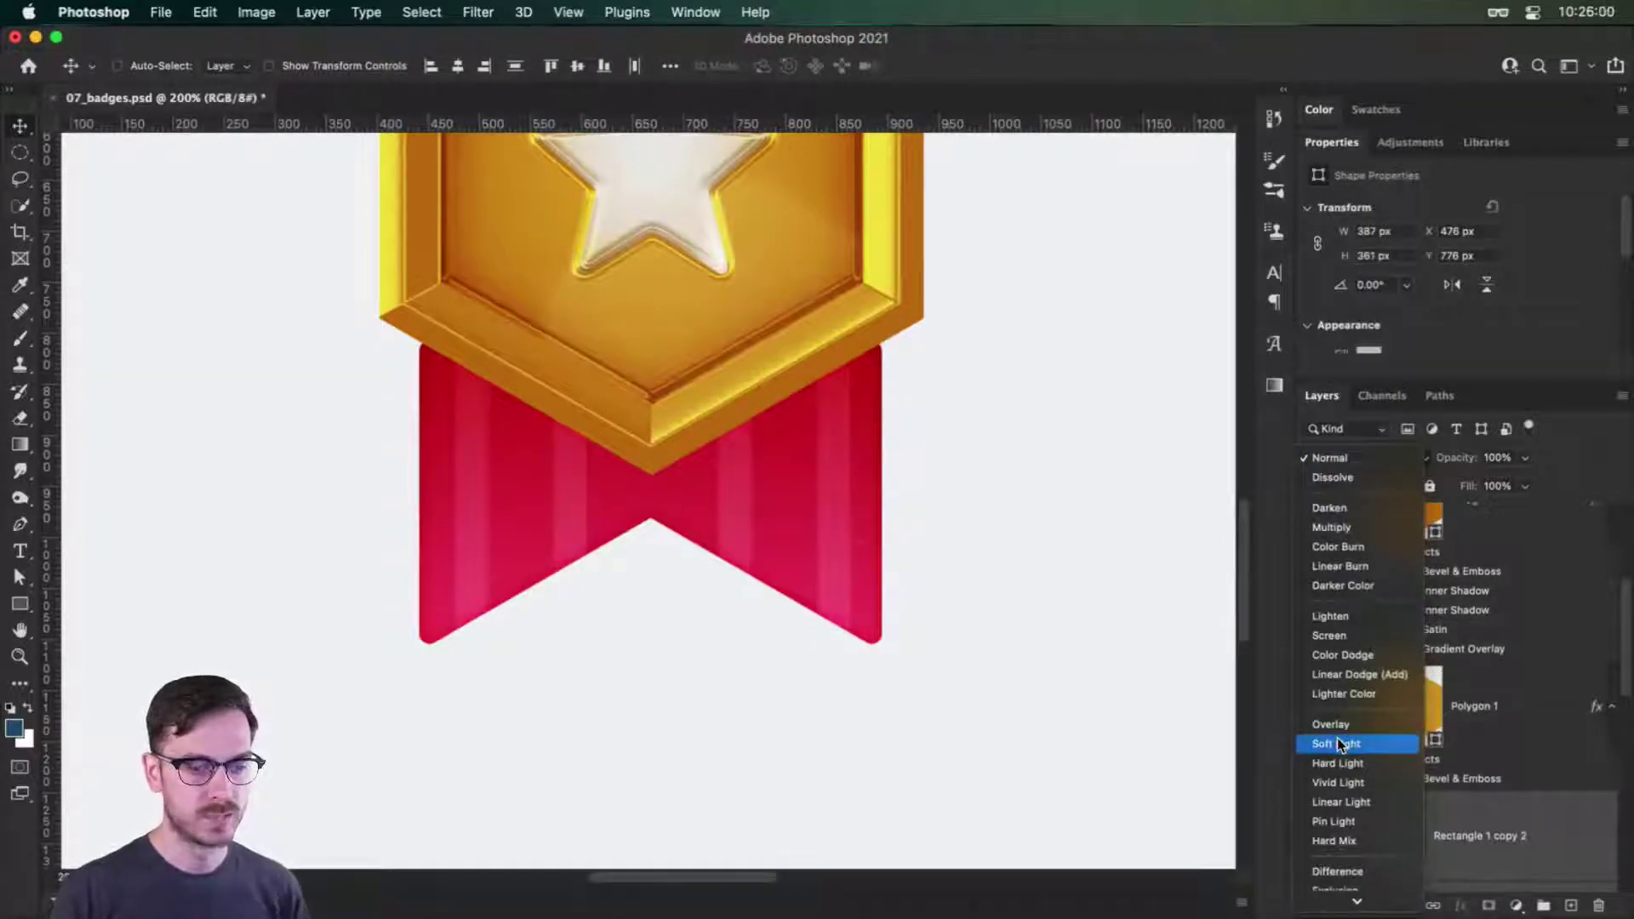
pyautogui.click(1371, 742)
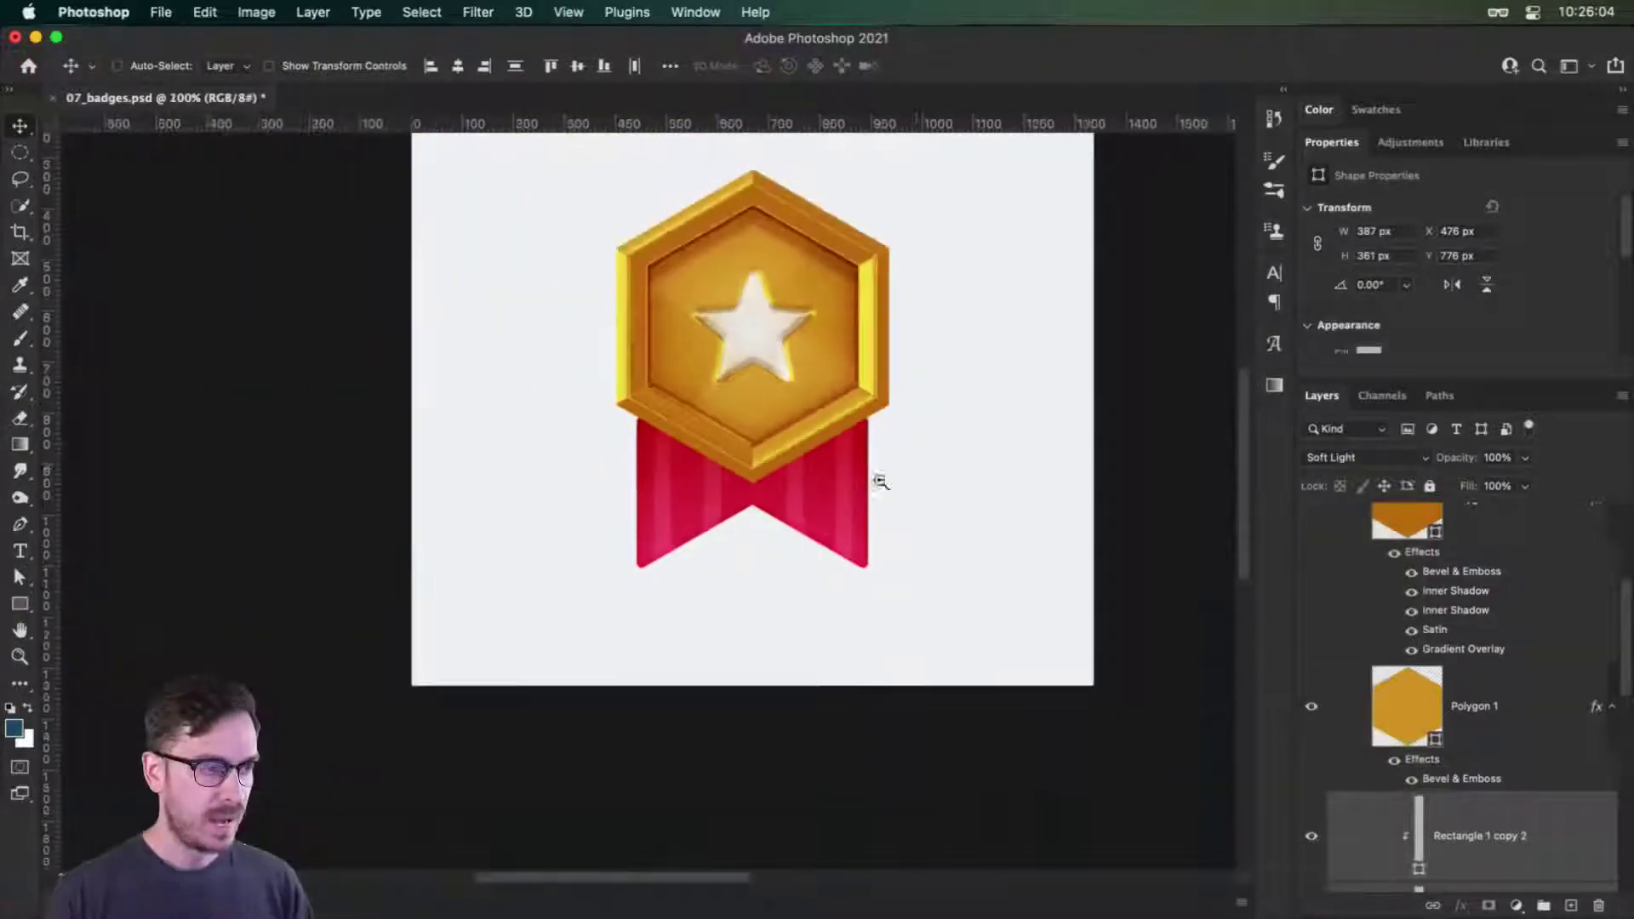
pyautogui.press('super+minus')
pyautogui.moveTo(929, 456); pyautogui.dragTo(920, 528)
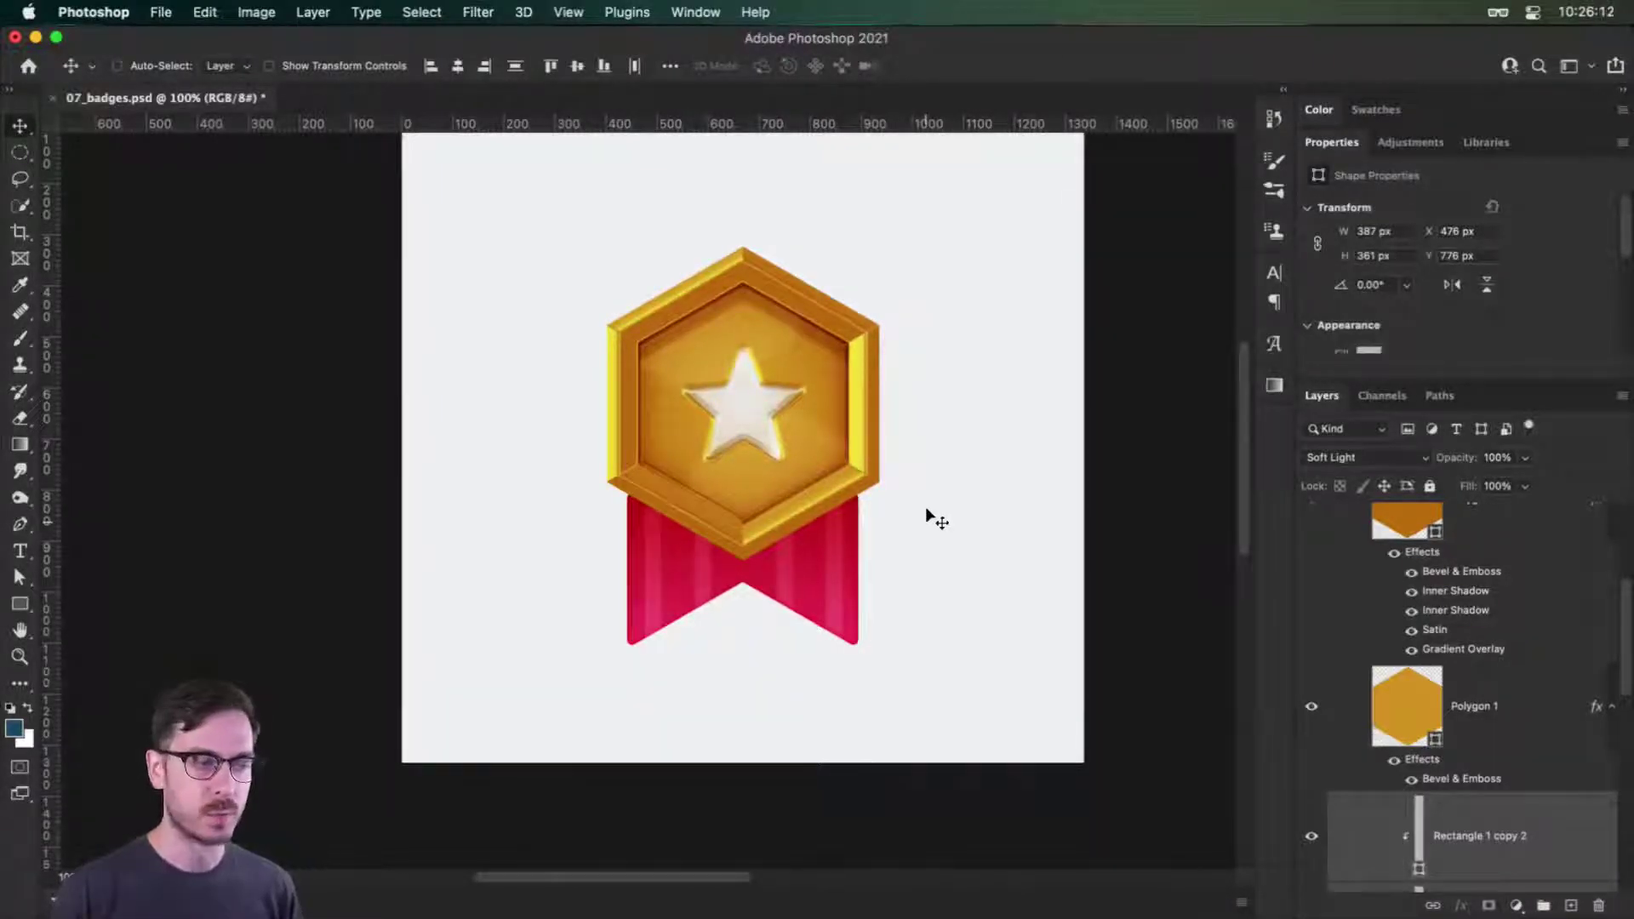
pyautogui.keyDown('super'); pyautogui.click(766, 436); pyautogui.keyUp('super')
pyautogui.moveTo(758, 427); pyautogui.dragTo(751, 445)
pyautogui.keyDown('alt'); pyautogui.keyDown('super'); pyautogui.click(753, 440); pyautogui.keyUp('super'); pyautogui.keyUp('alt')
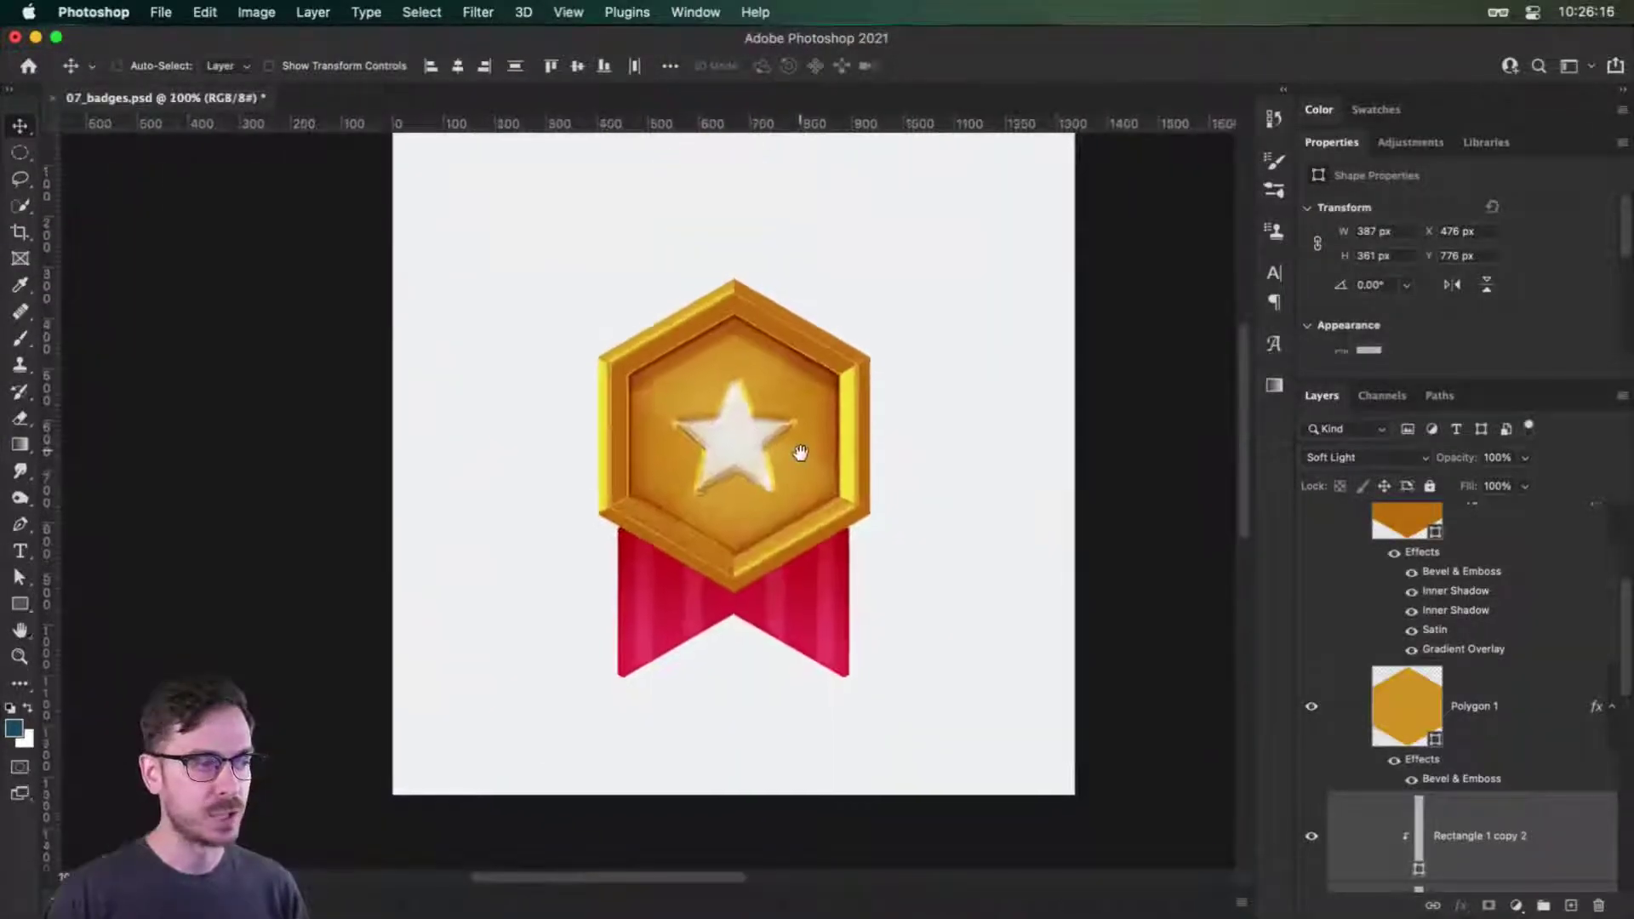